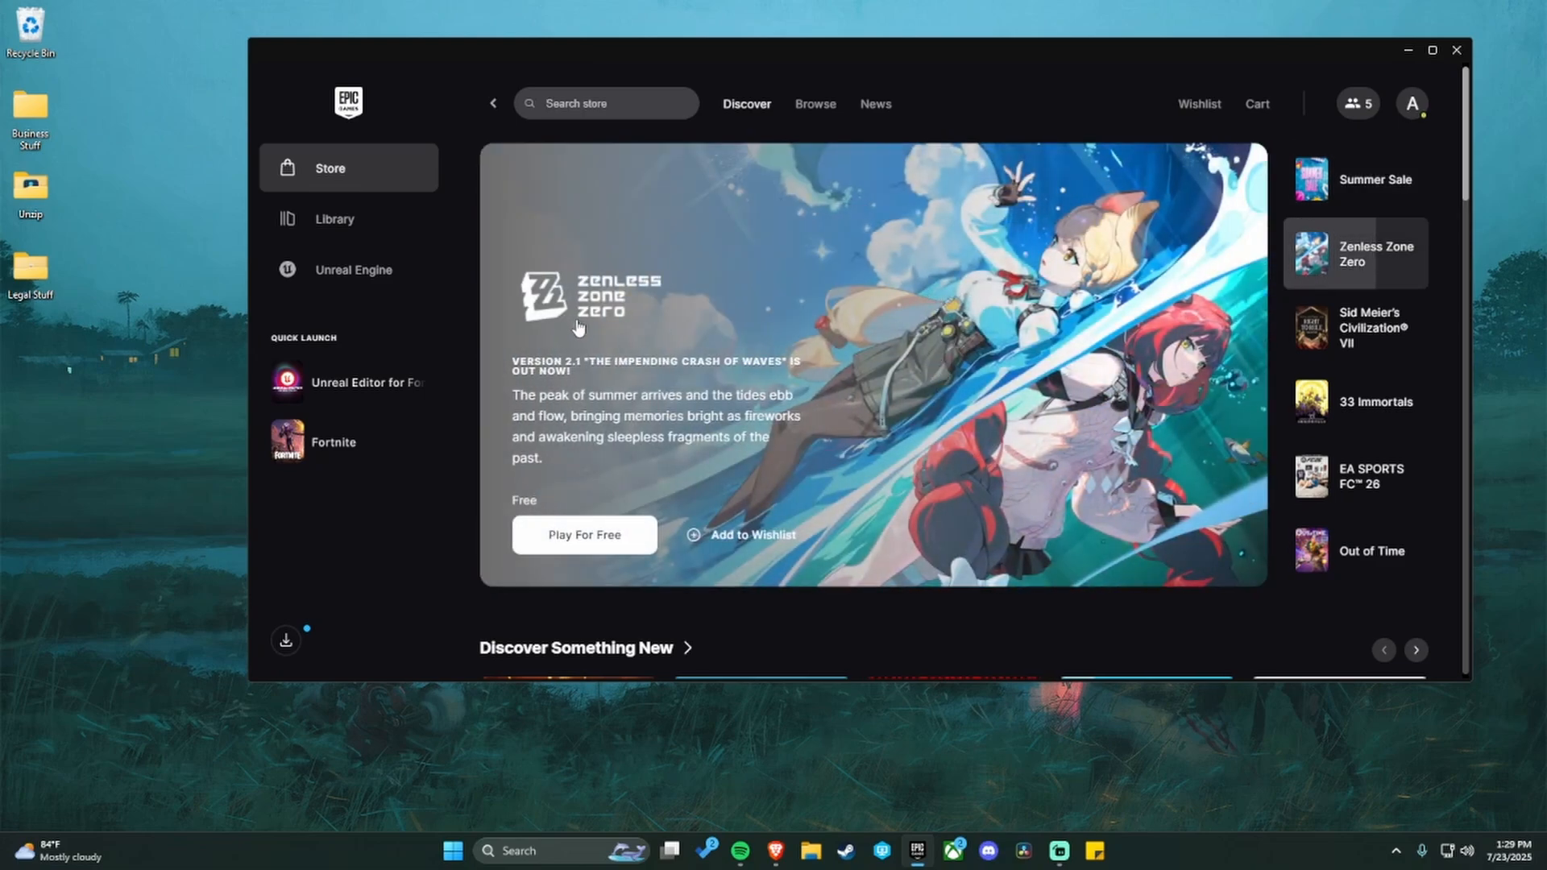
# Launch Unreal Engine 5.6.0 from the installed engine versions in the Unreal Engine library.
pyautogui.click(576, 103)
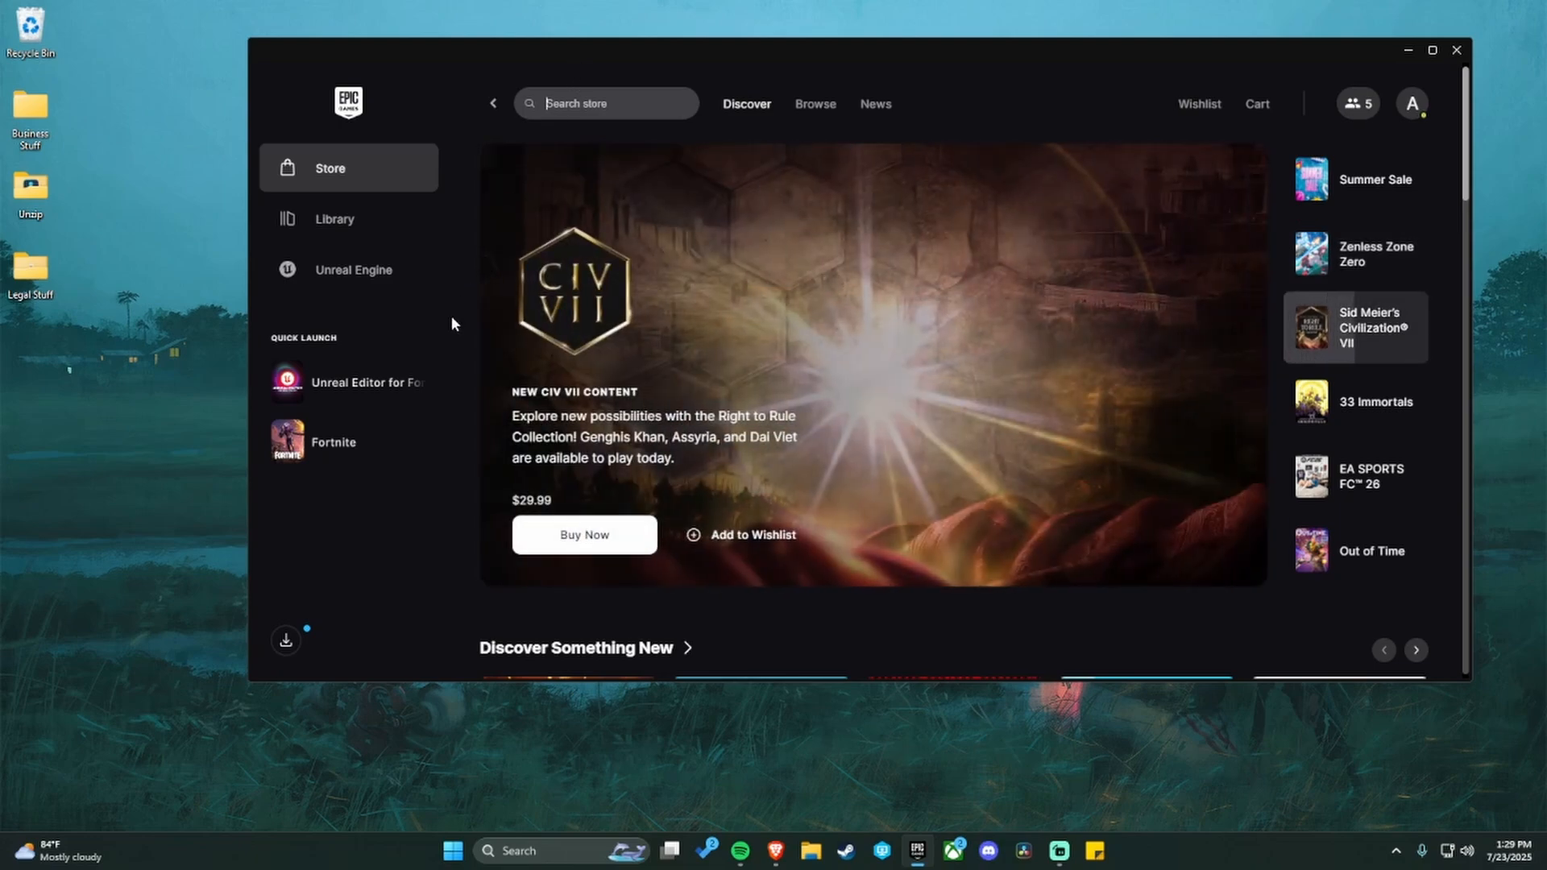
pyautogui.click(378, 292)
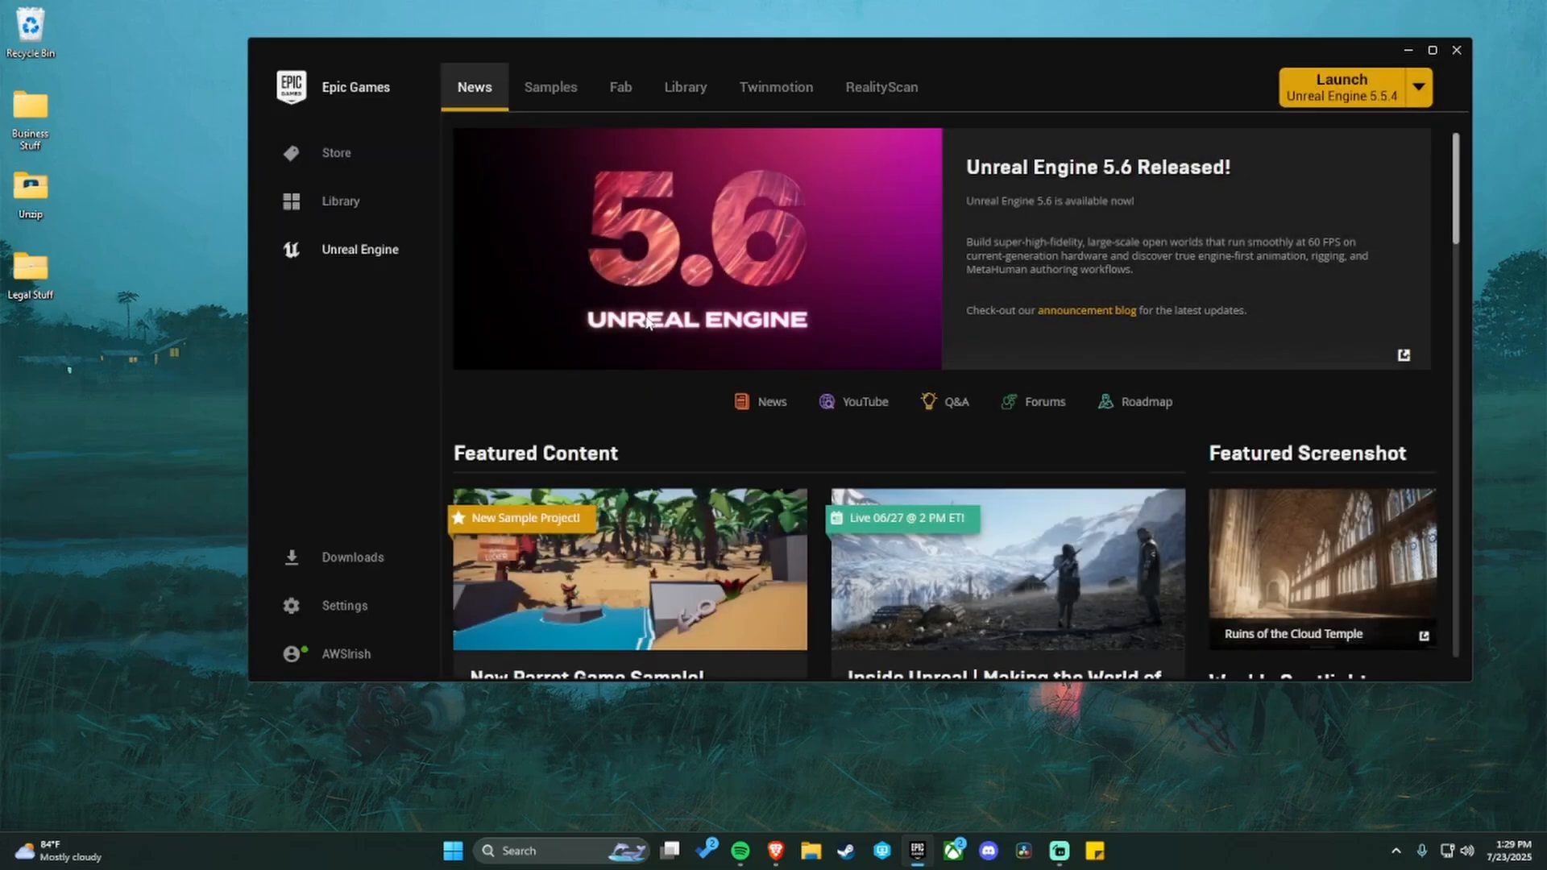
pyautogui.click(686, 90)
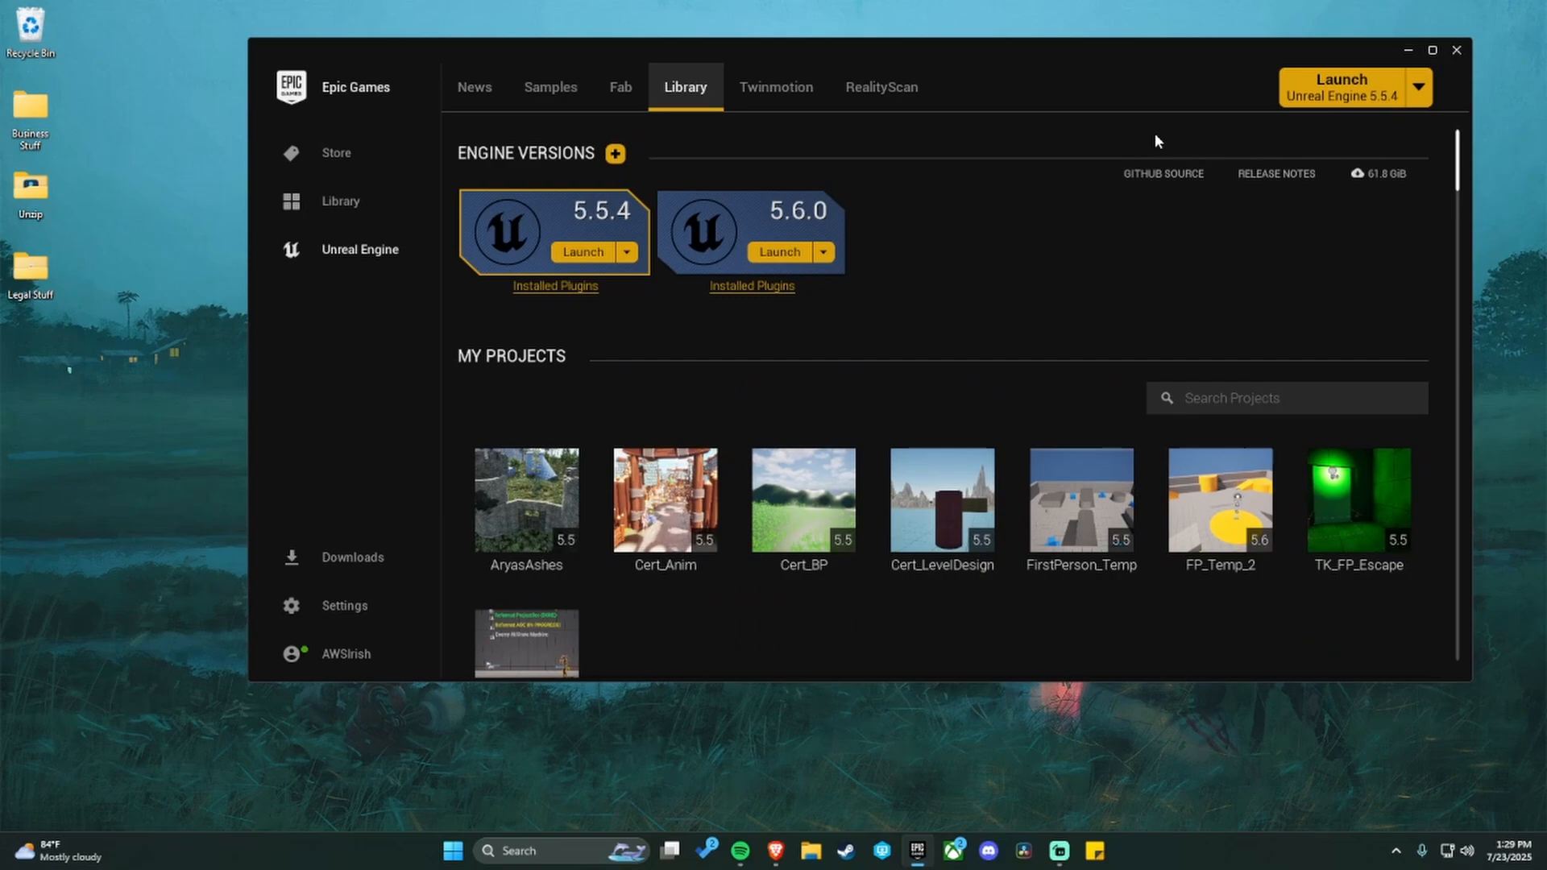
pyautogui.click(793, 253)
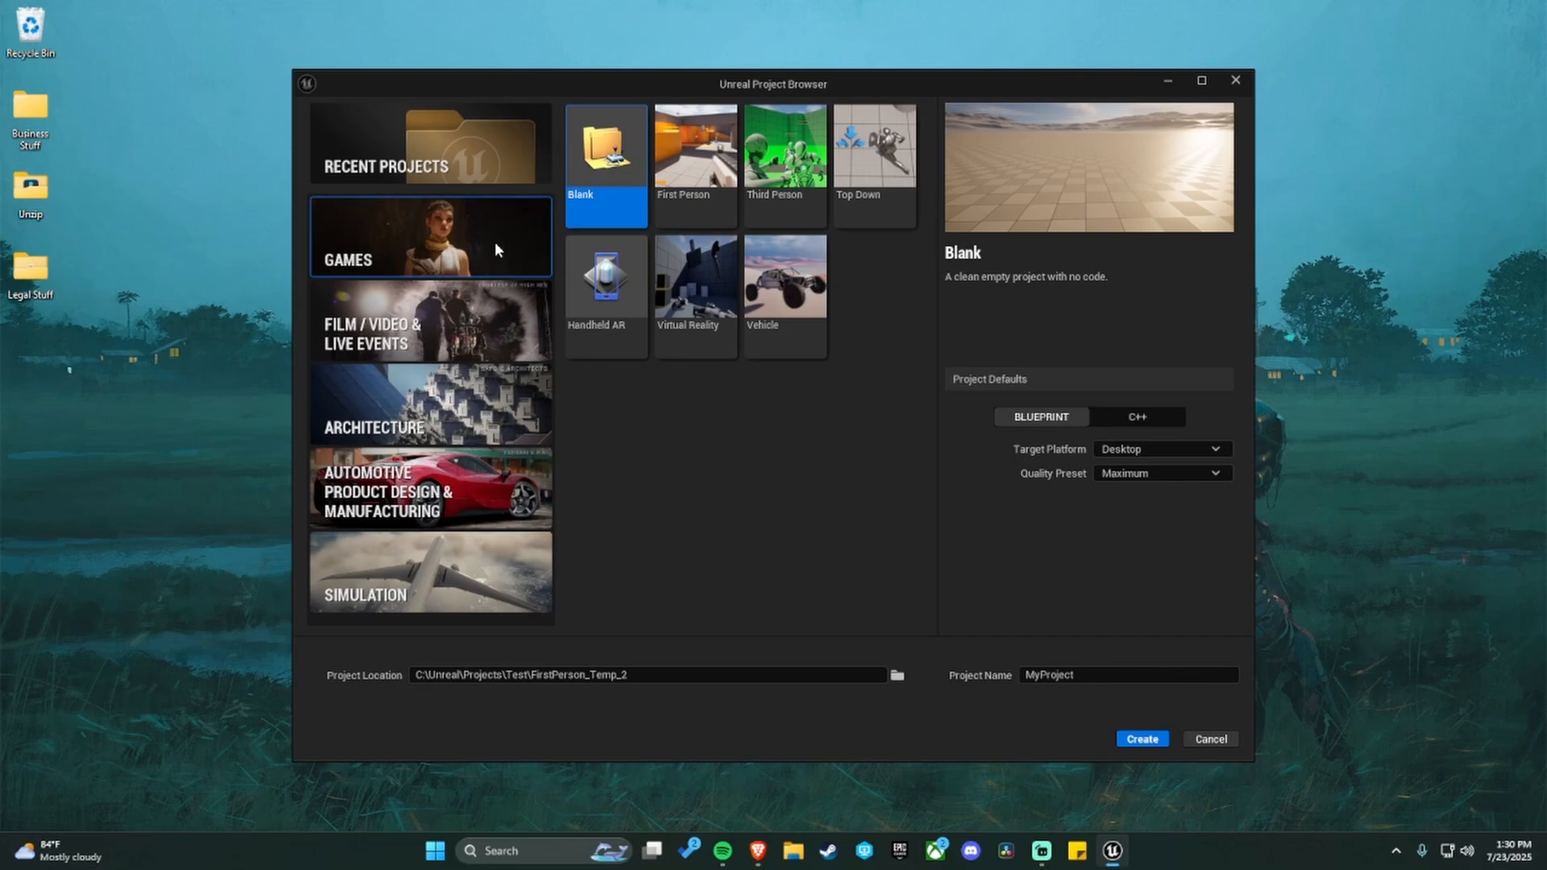
# Choose the First Person games template and review its variant options, leaving the variant at None.
pyautogui.click(688, 202)
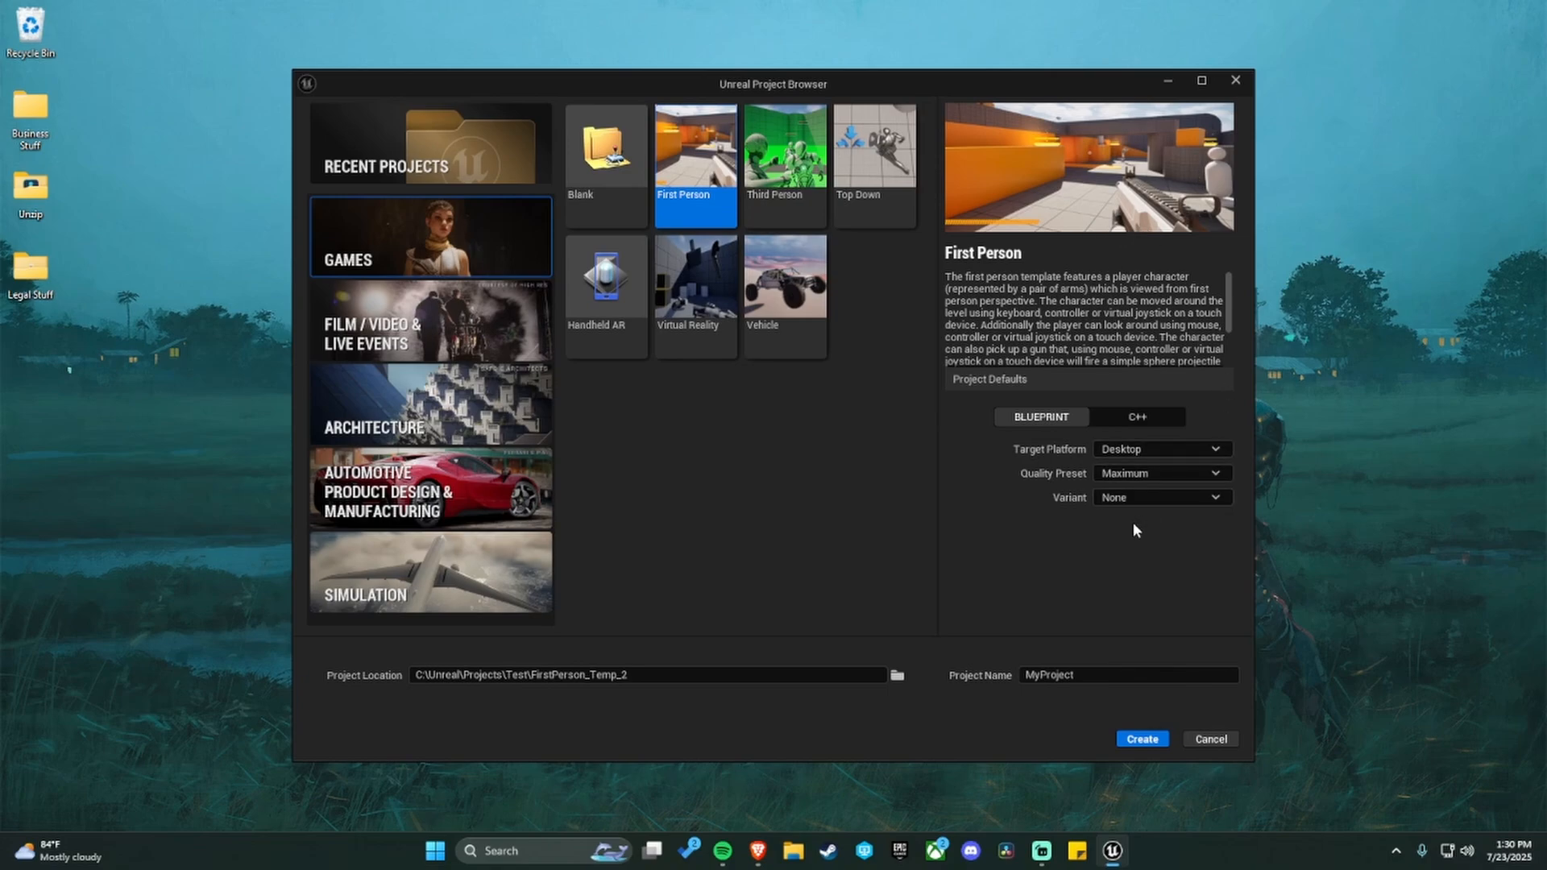
pyautogui.click(1152, 500)
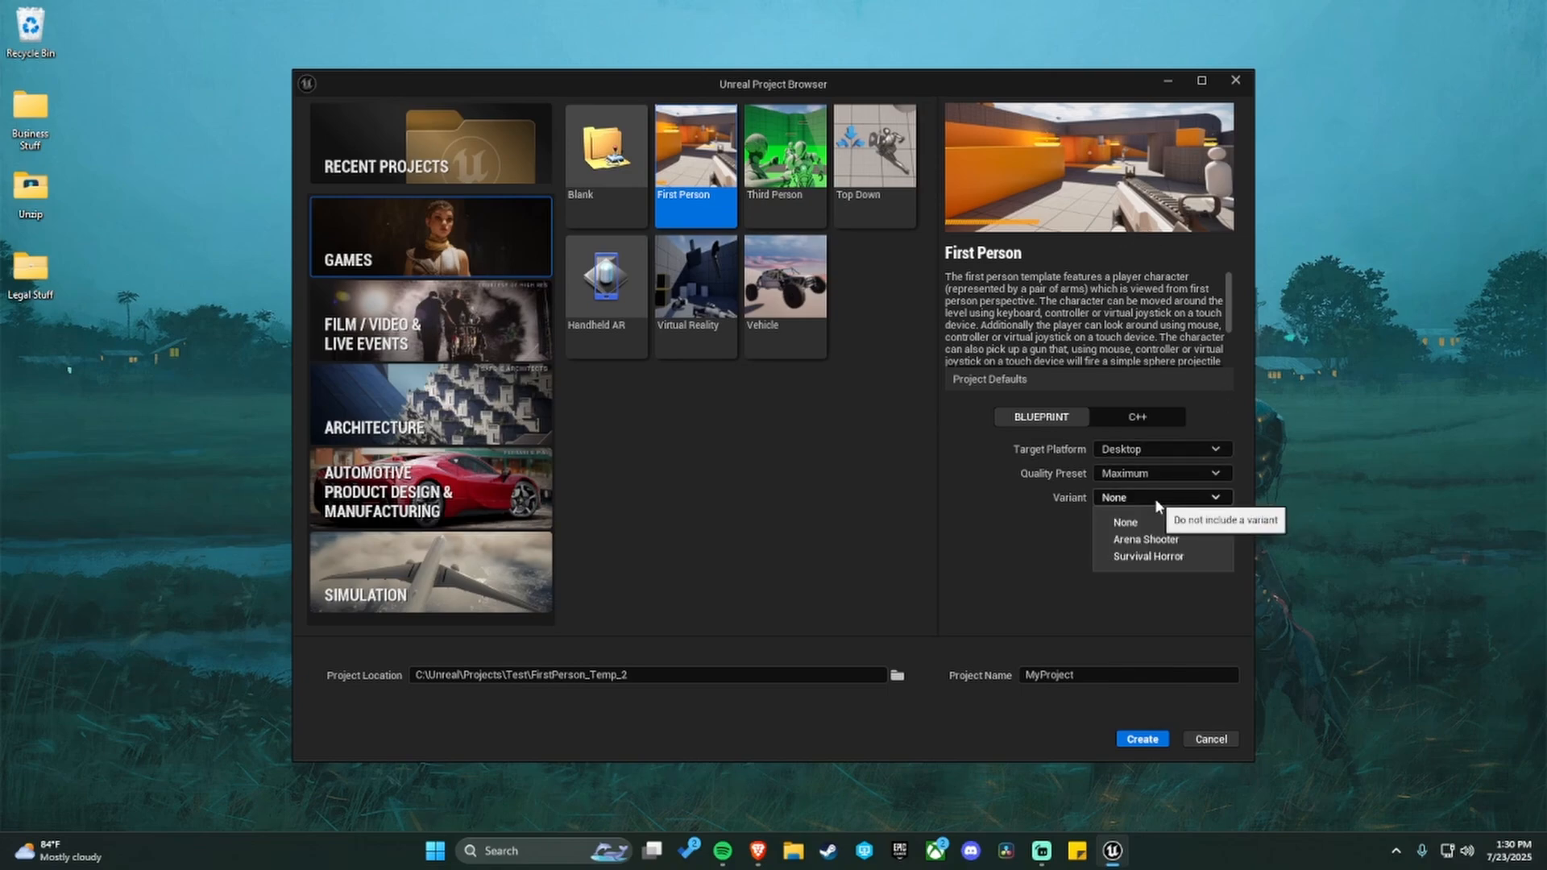
pyautogui.click(1153, 498)
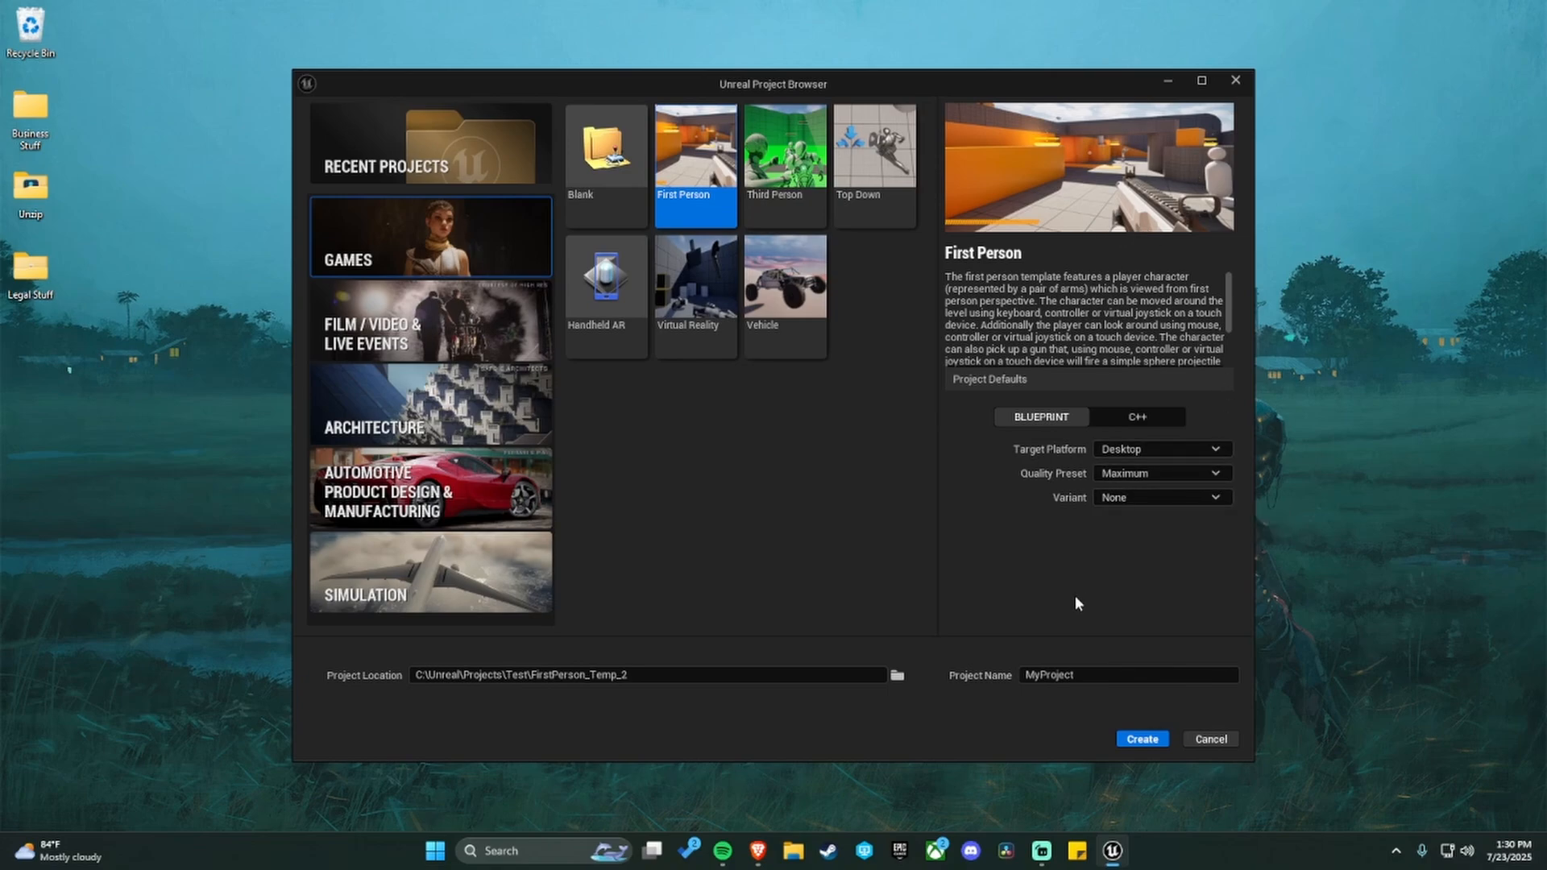
# Set the project location to a new folder named EscapeRoom inside SinkingSaintGames\Toolkits.
pyautogui.click(899, 677)
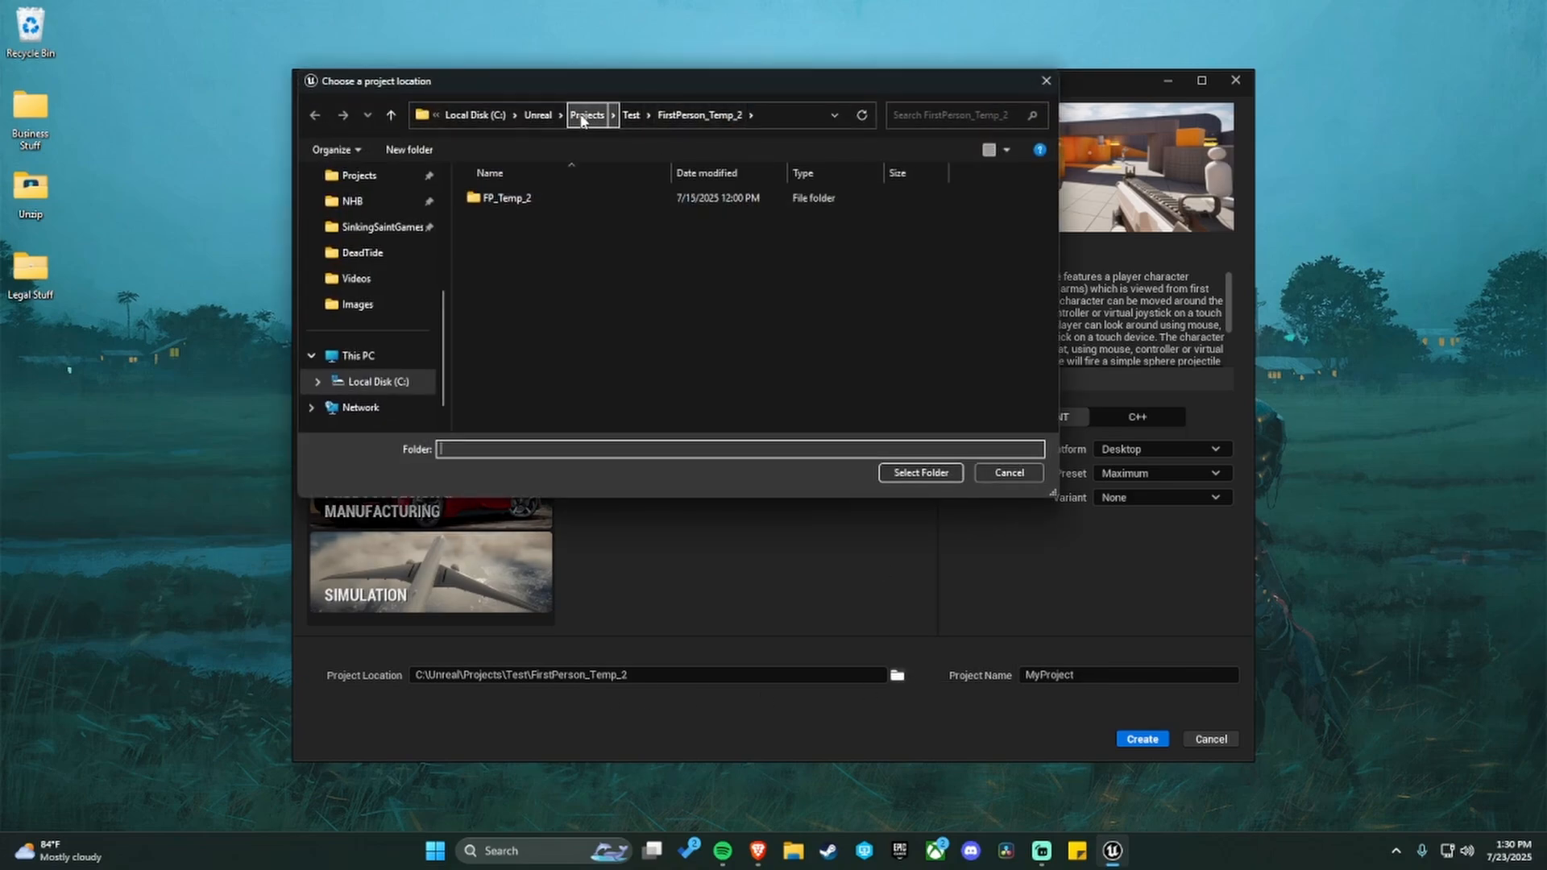
pyautogui.click(379, 226)
pyautogui.doubleClick(519, 217)
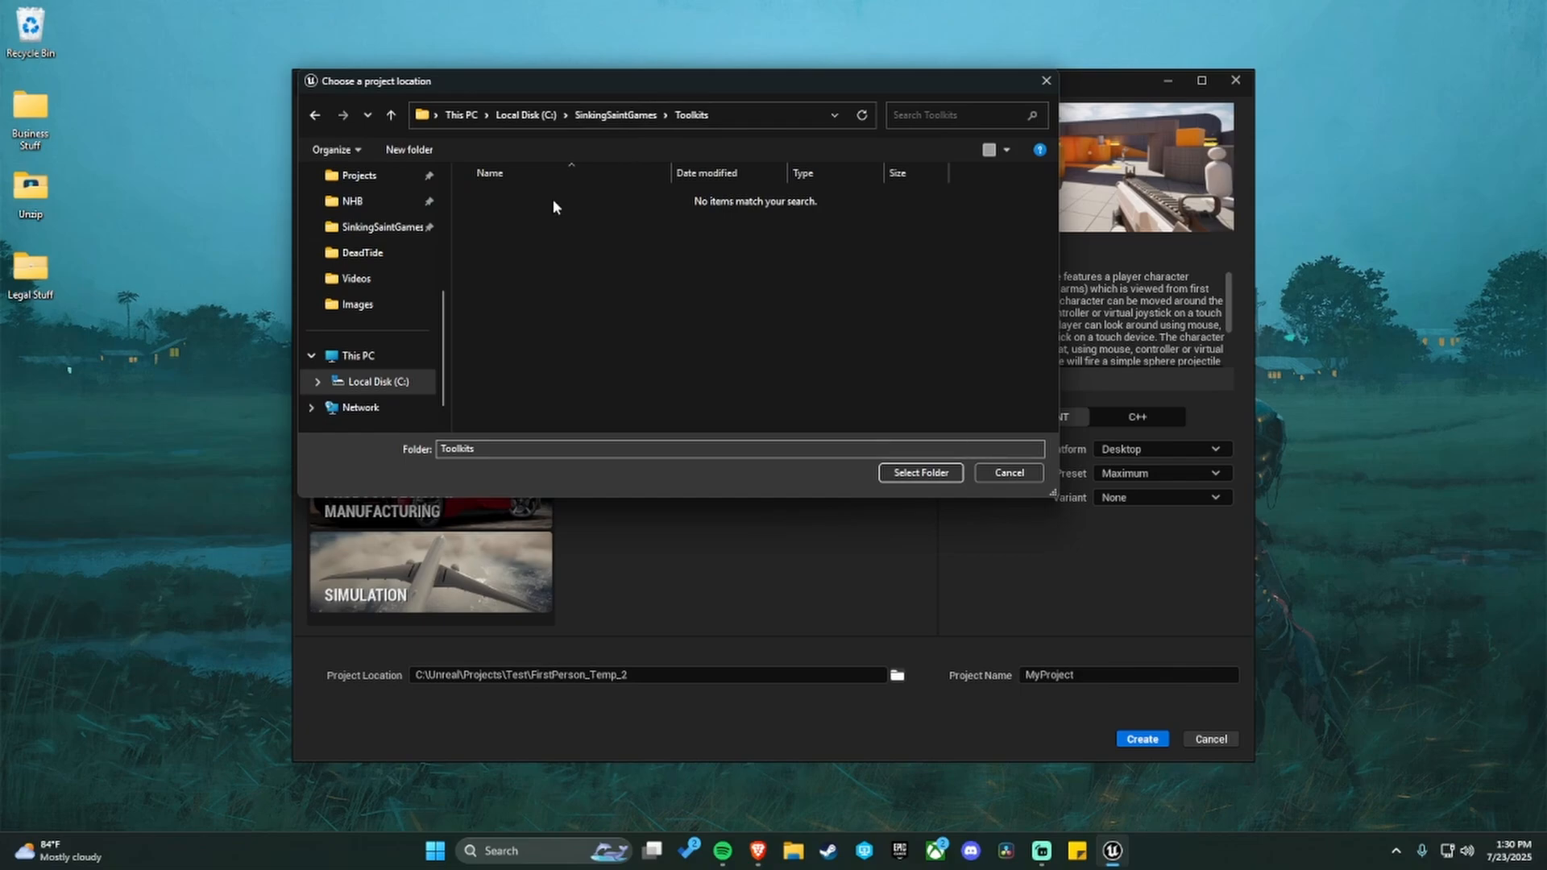
pyautogui.click(407, 150)
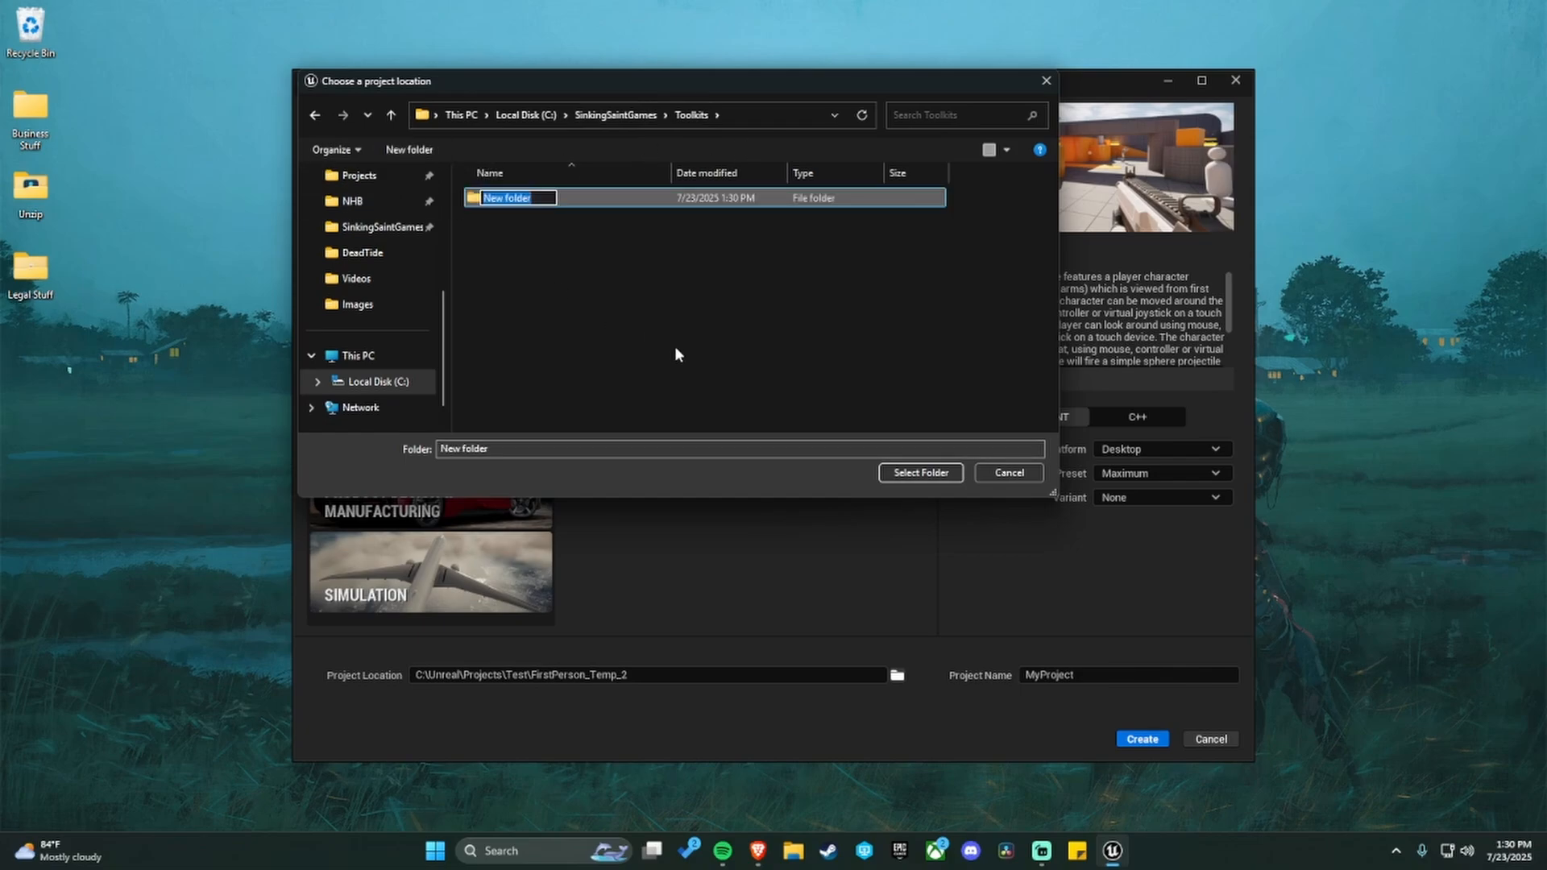
pyautogui.write('EscapeRoom')
pyautogui.press('Return')
pyautogui.click(921, 472)
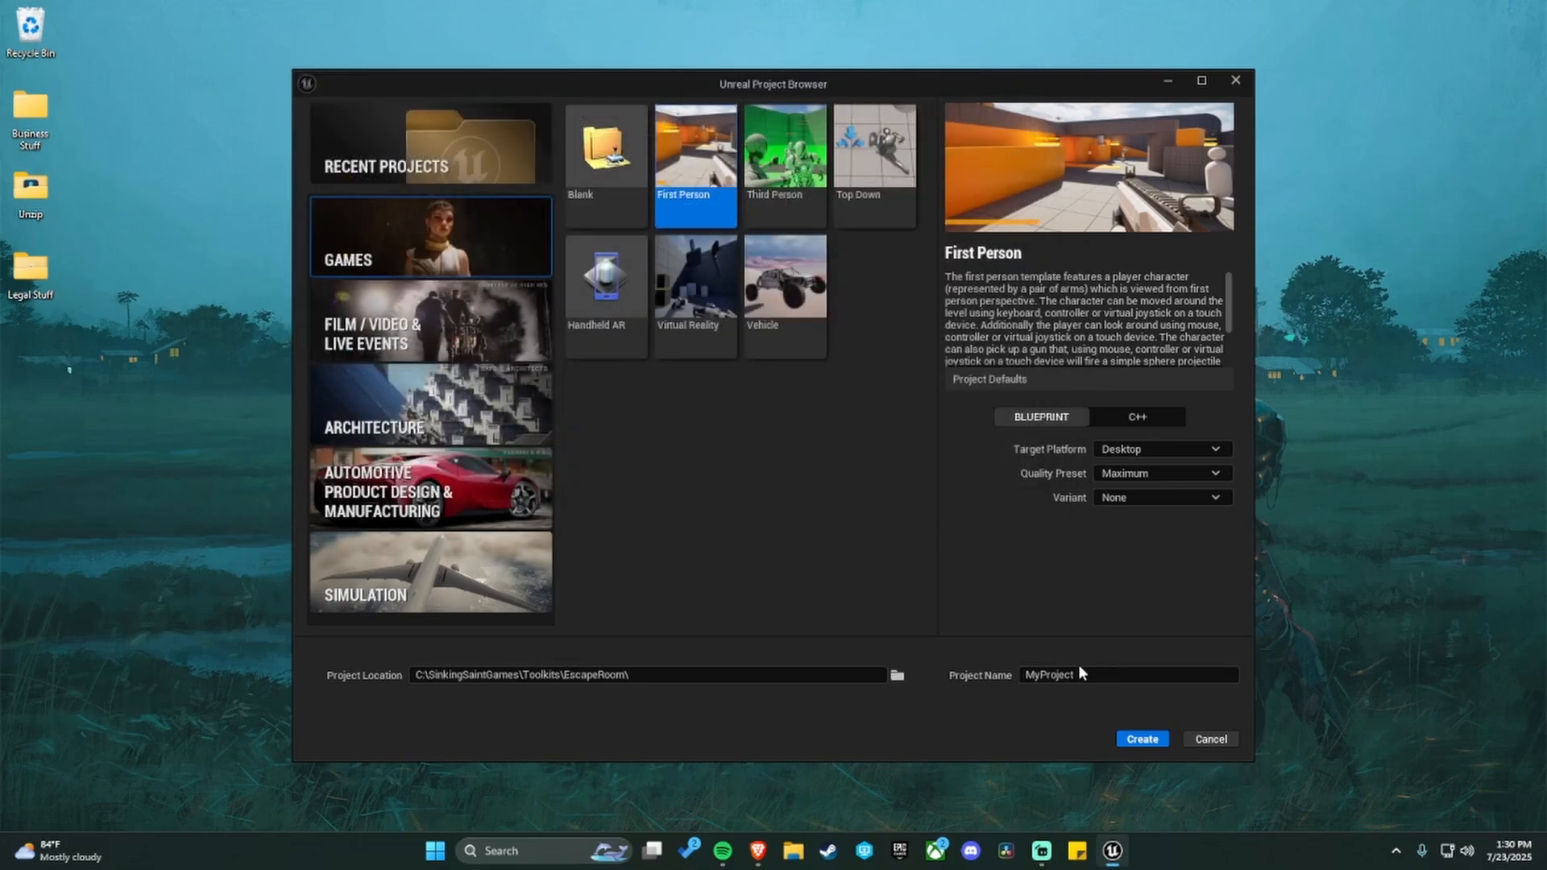
# Name the project Toolkit_EscapeRoom and create it.
pyautogui.click(1079, 669)
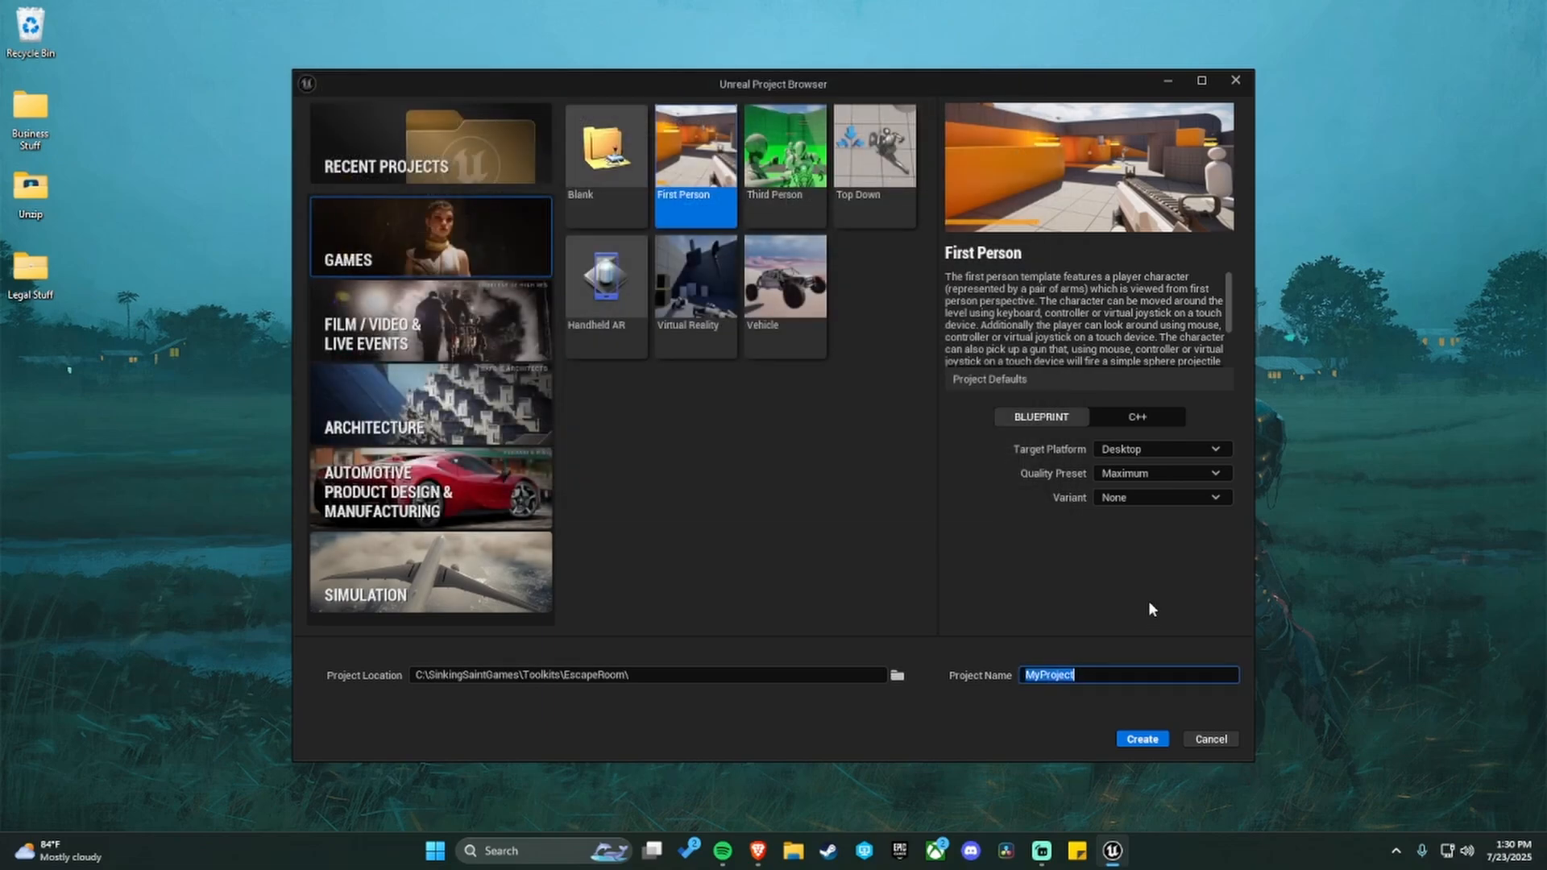
pyautogui.write('Toolkit_EscapeRoom')
pyautogui.click(1125, 741)
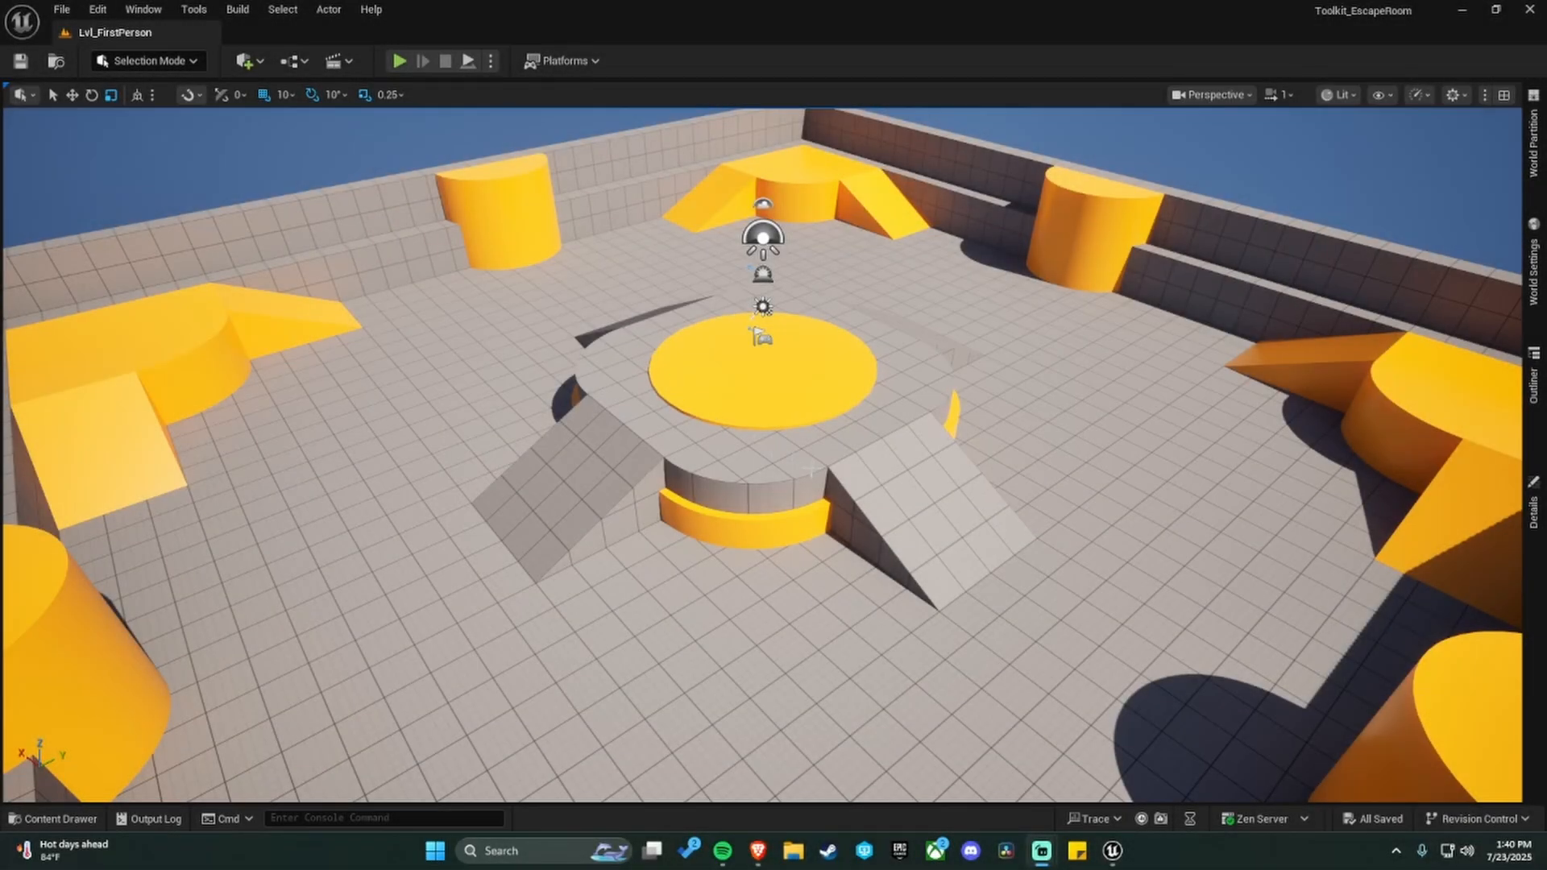
# Undock the Outliner and Details panels from the sidebar and enlarge the Details area slightly.
pyautogui.press('s')
pyautogui.moveTo(919, 375); pyautogui.dragTo(888, 375, button='right')
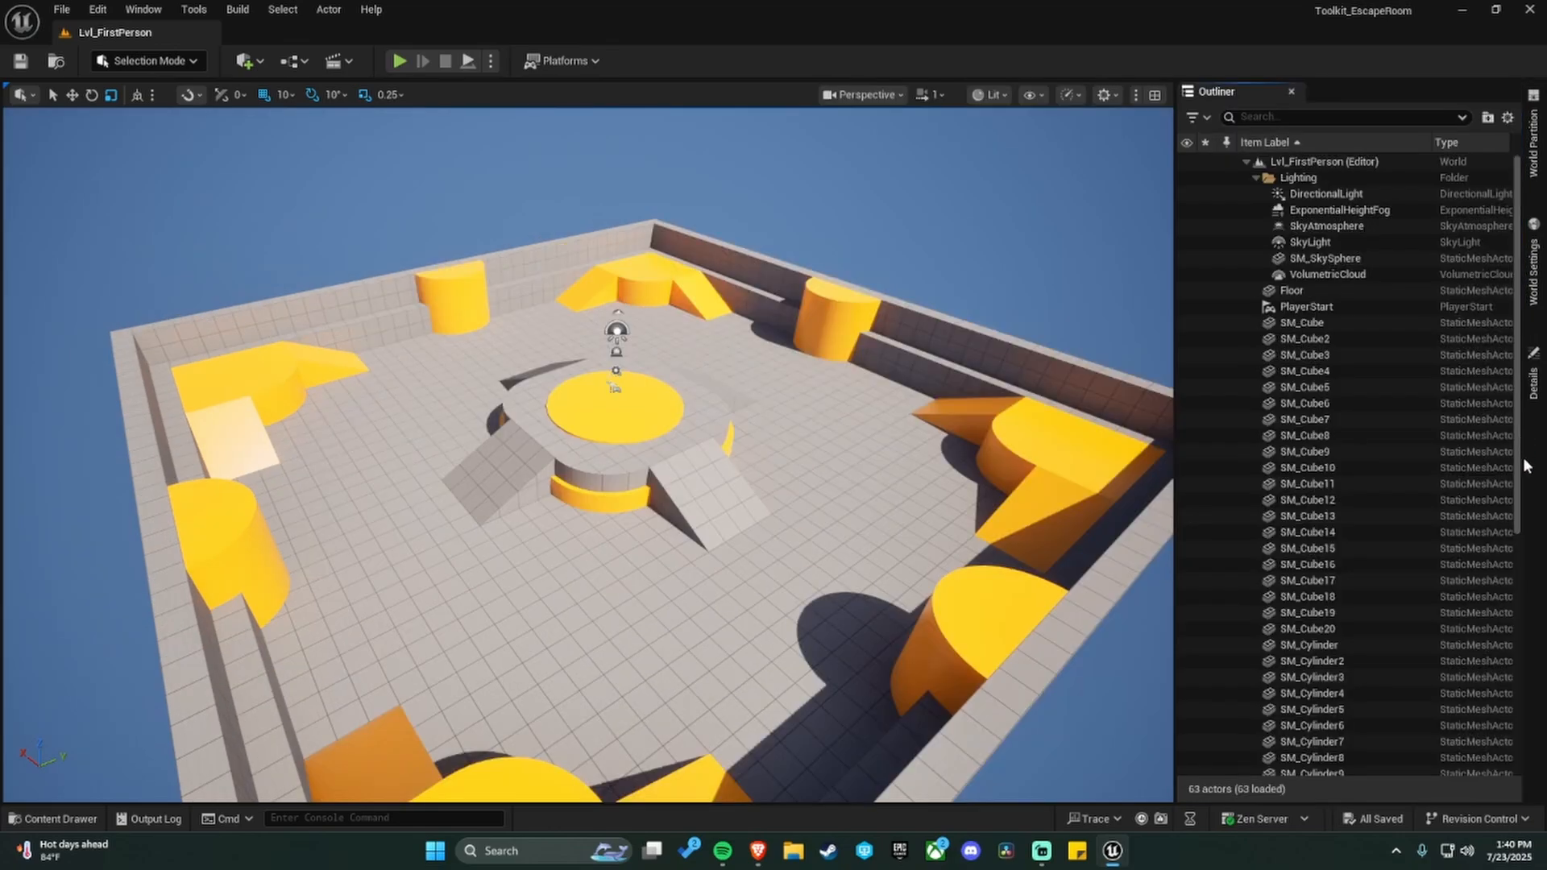
pyautogui.click(1535, 359)
pyautogui.rightClick(1529, 403)
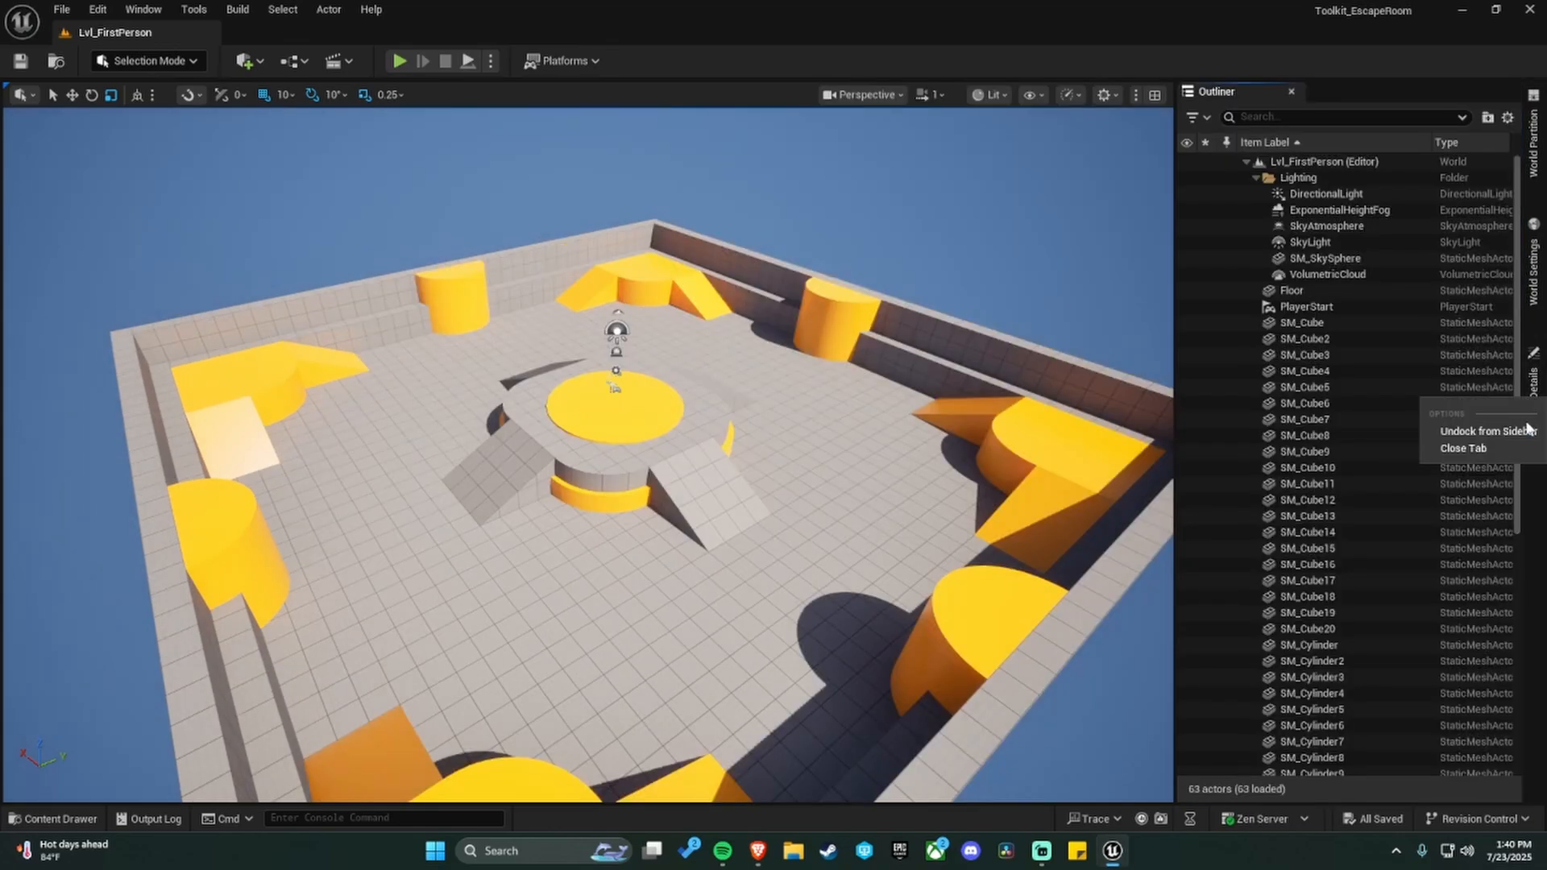
pyautogui.click(1458, 428)
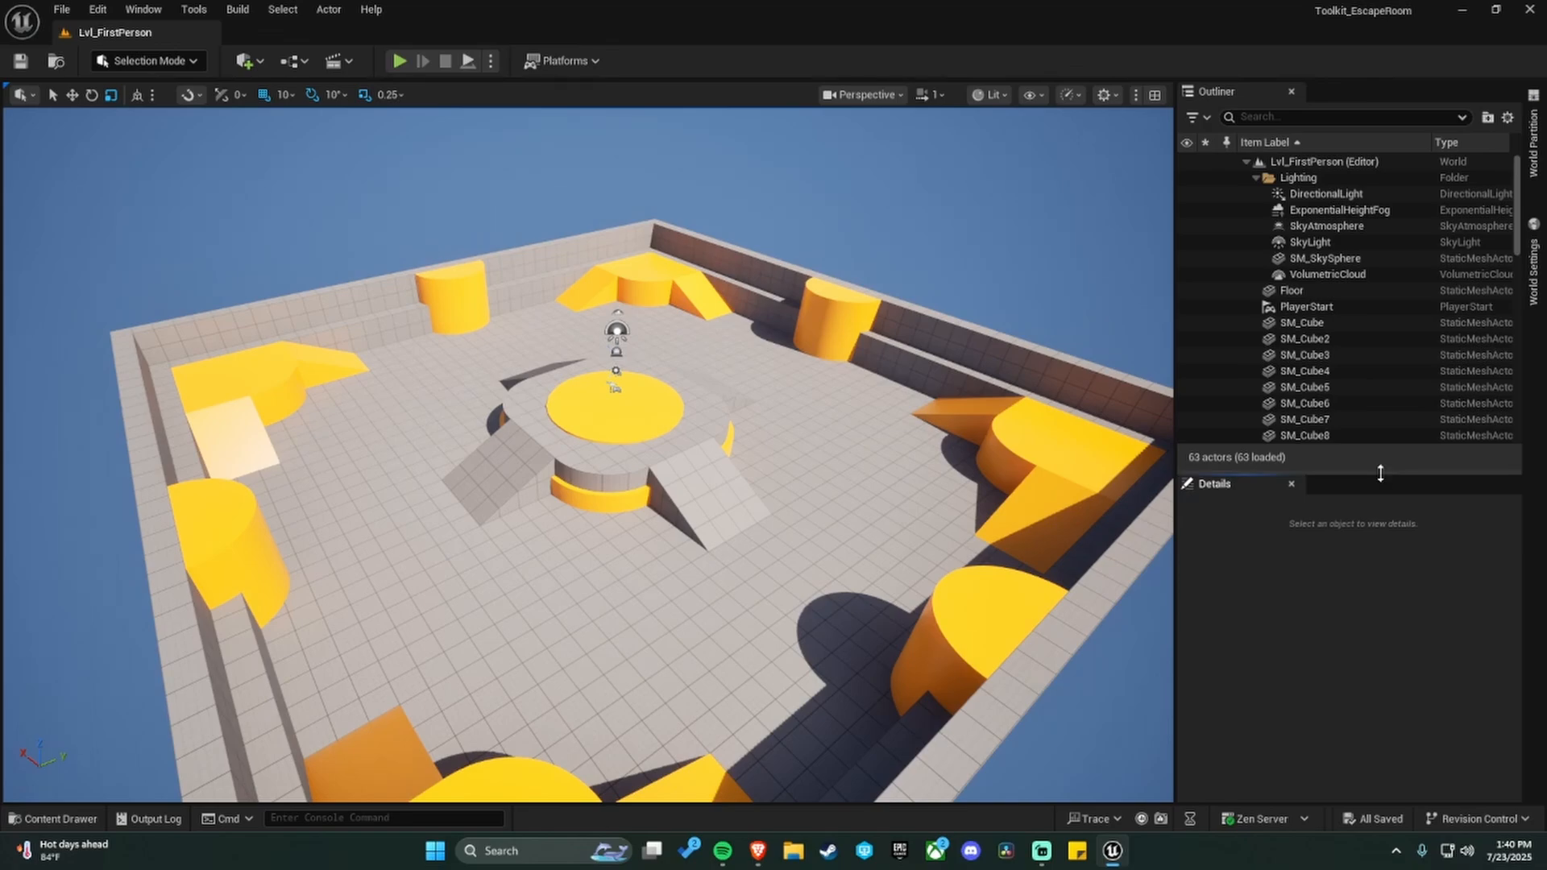
pyautogui.moveTo(1378, 471); pyautogui.dragTo(1378, 449)
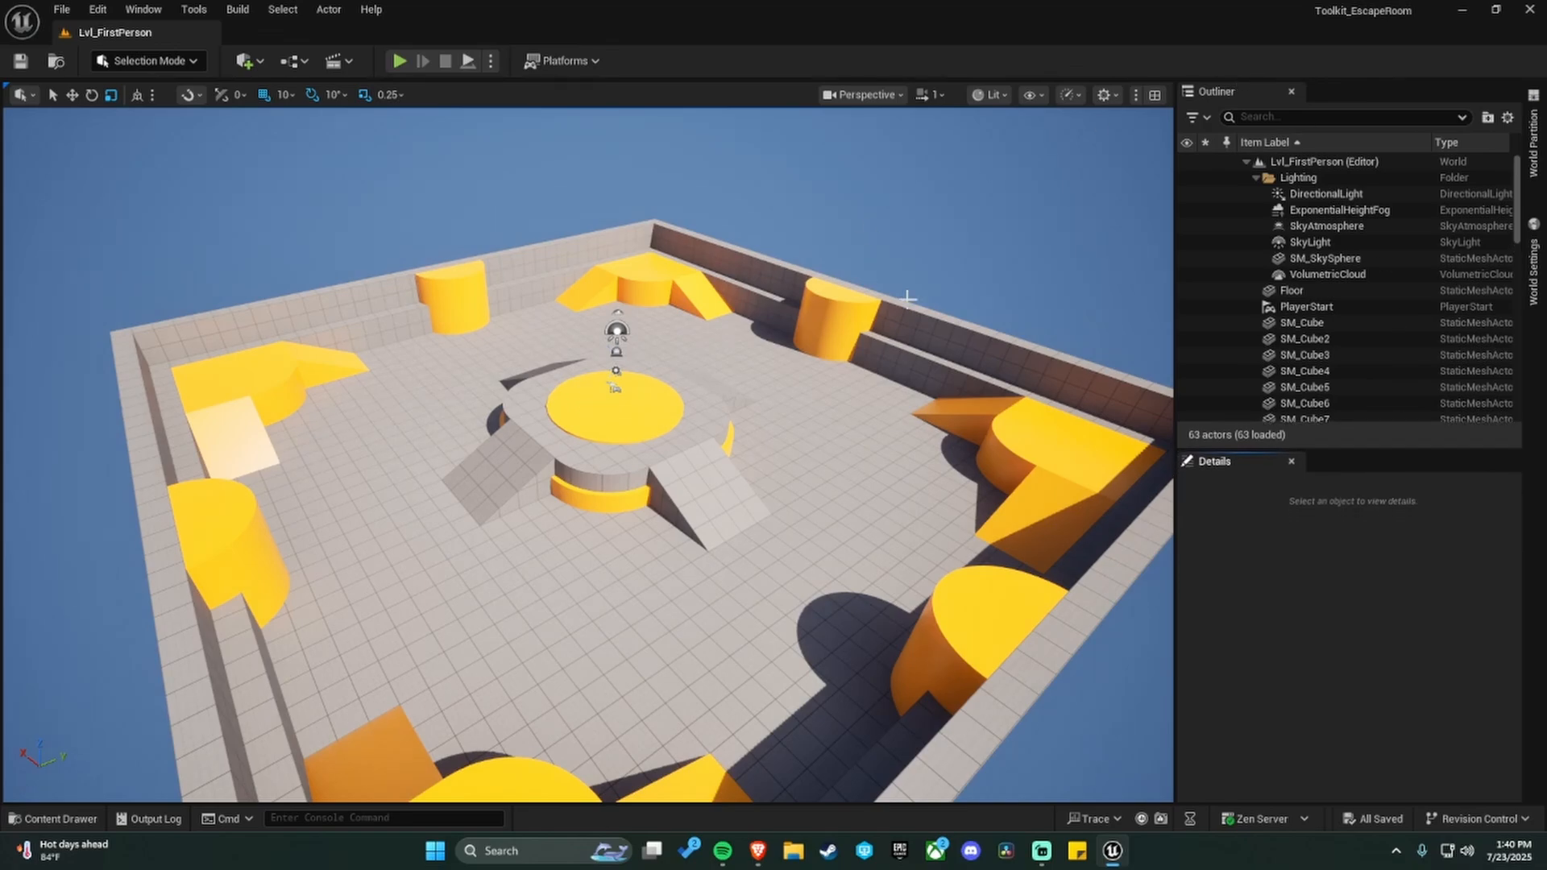
# Dock the Outliner and Details panels back to the sidebar, and briefly show the Outliner drawer.
pyautogui.rightClick(1227, 92)
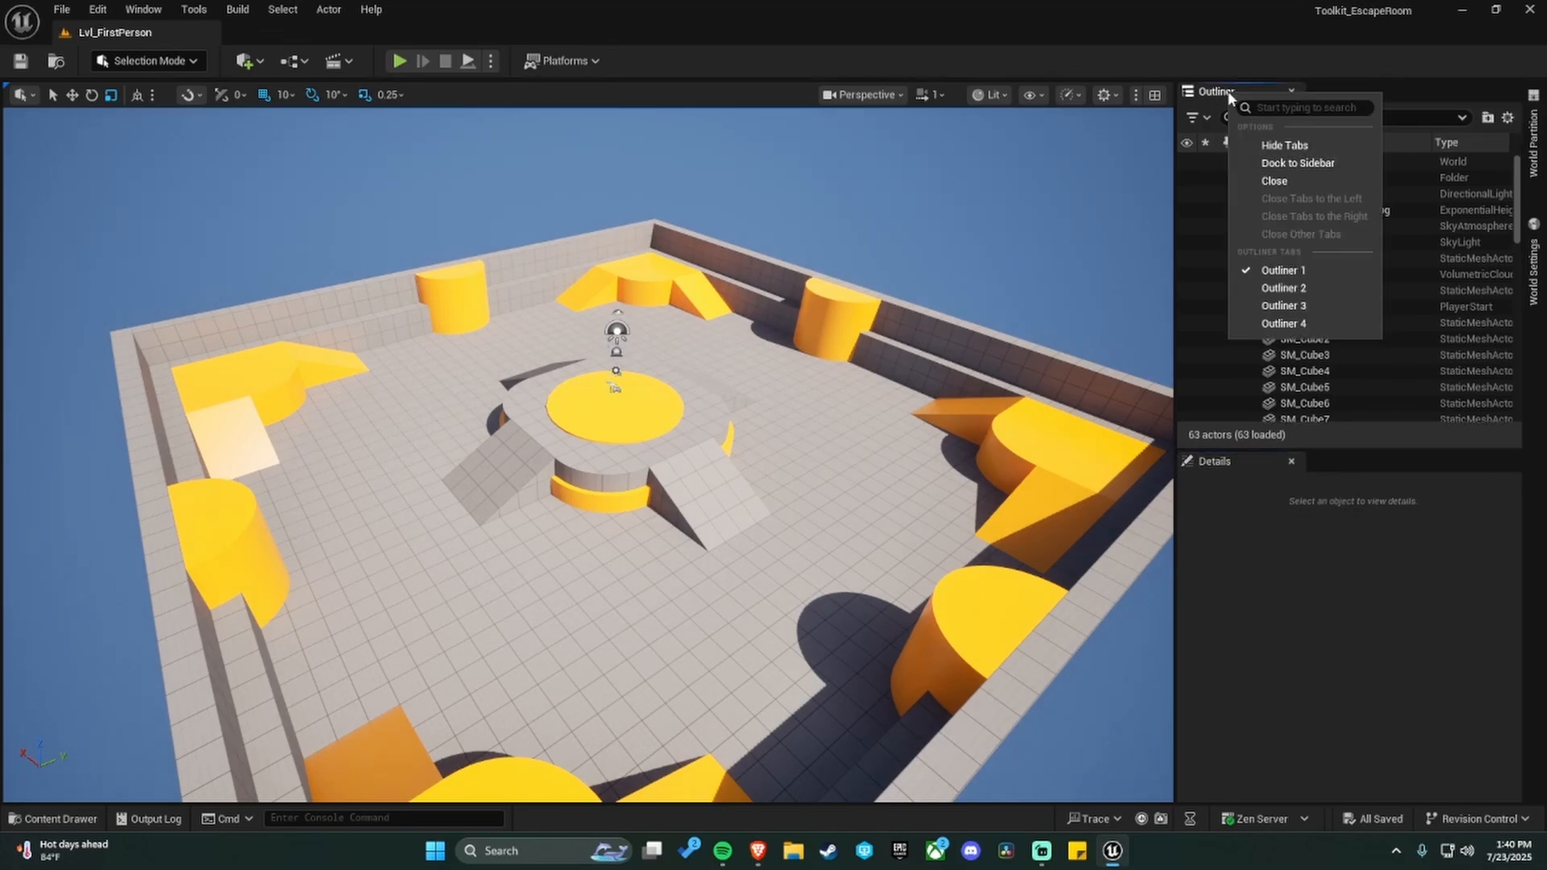
pyautogui.click(1309, 164)
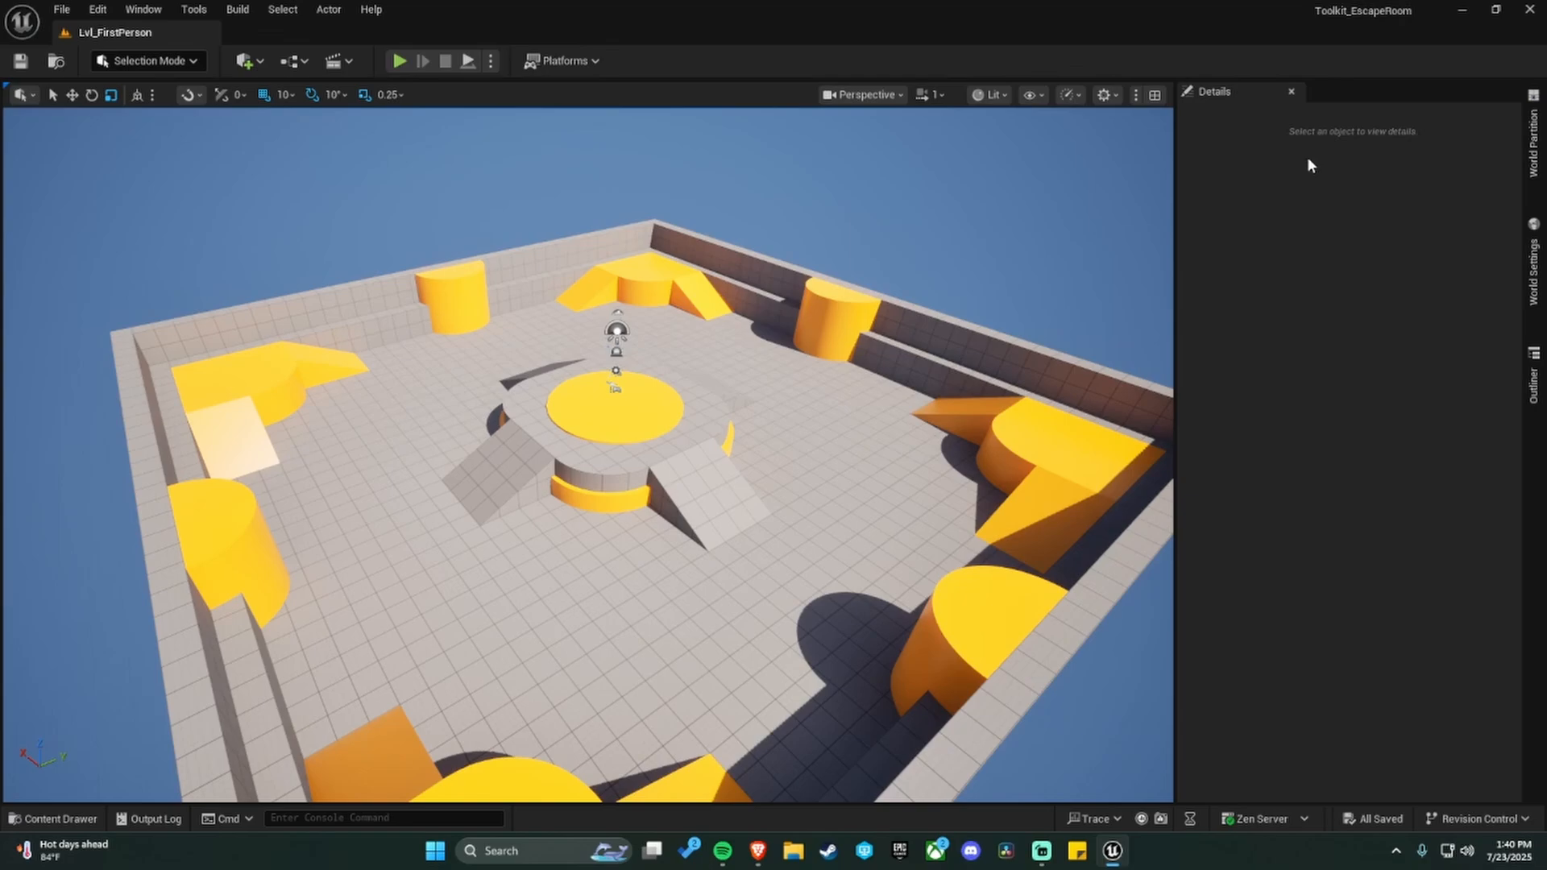
pyautogui.rightClick(1238, 100)
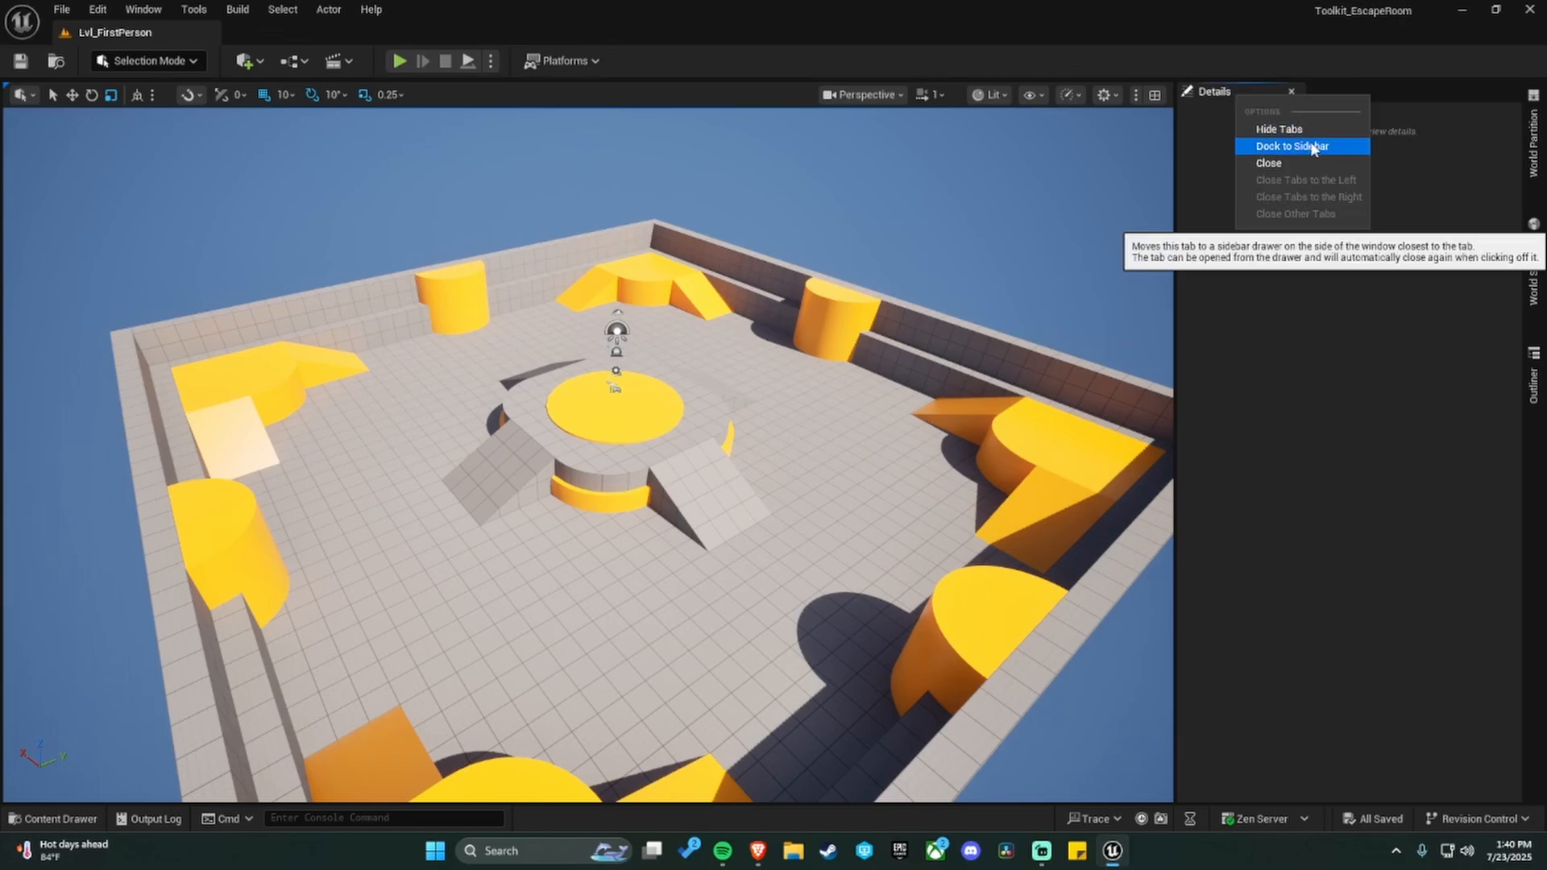
pyautogui.click(1311, 147)
pyautogui.click(1531, 376)
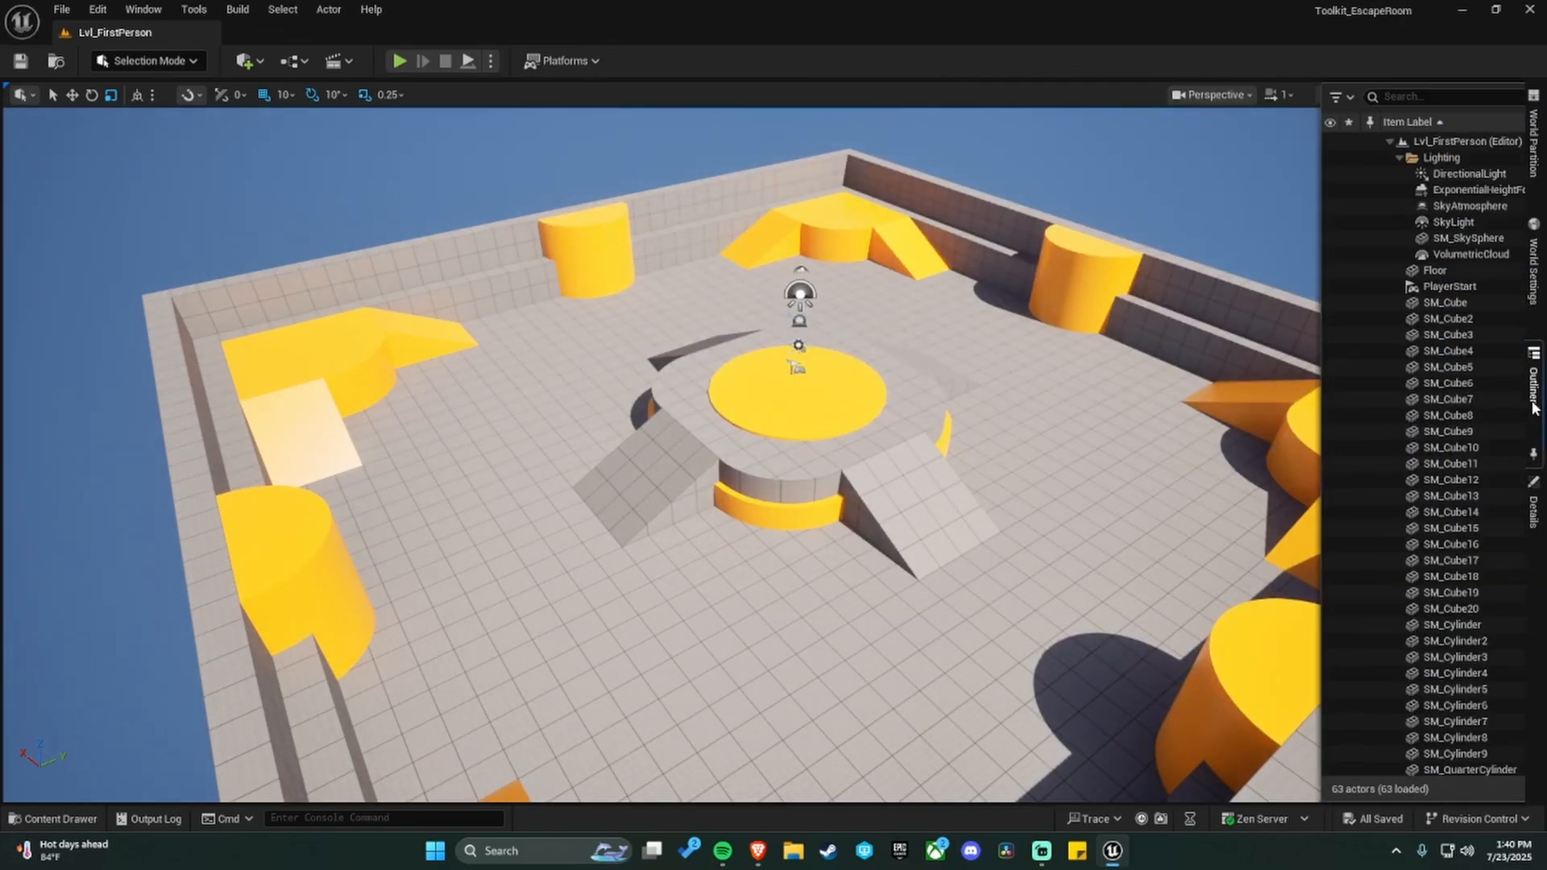
pyautogui.click(1531, 377)
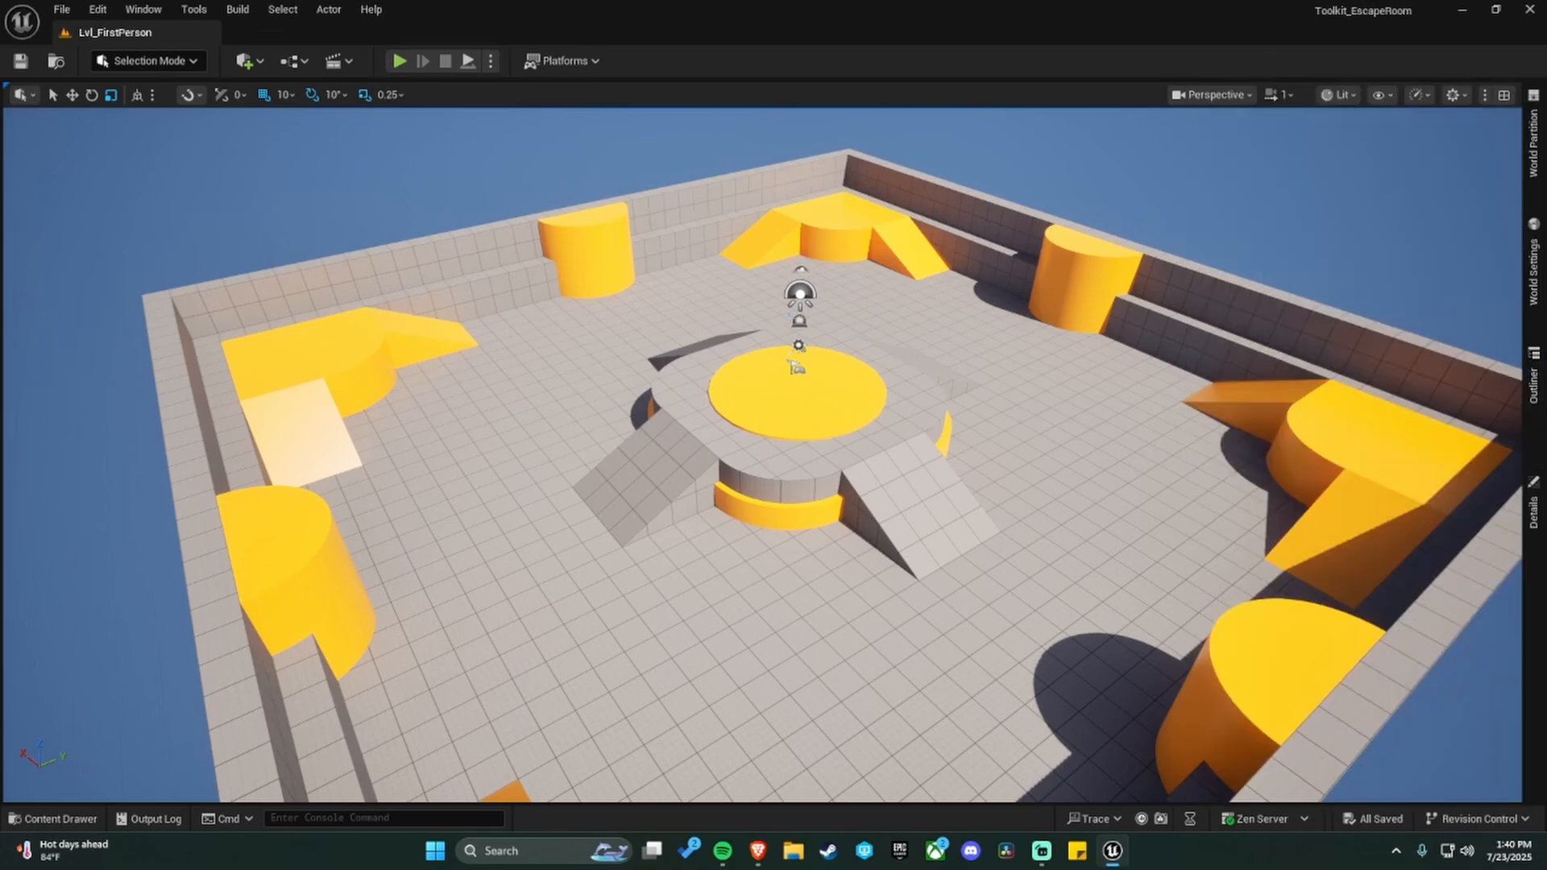
# Look through all categories of the Project Settings and close the window.
pyautogui.click(98, 17)
pyautogui.click(188, 261)
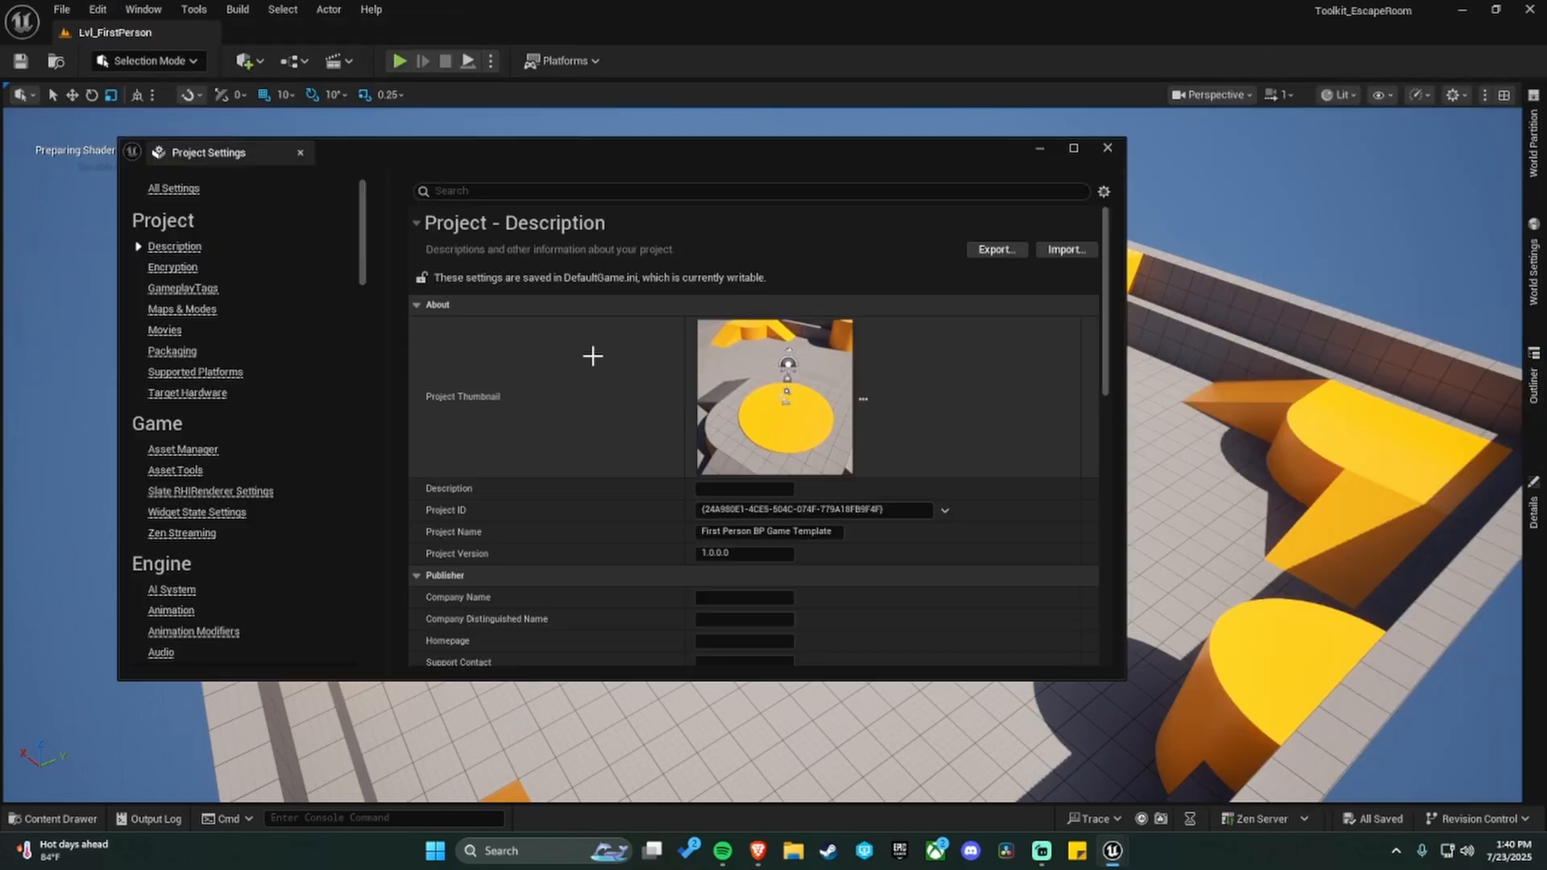
pyautogui.click(173, 188)
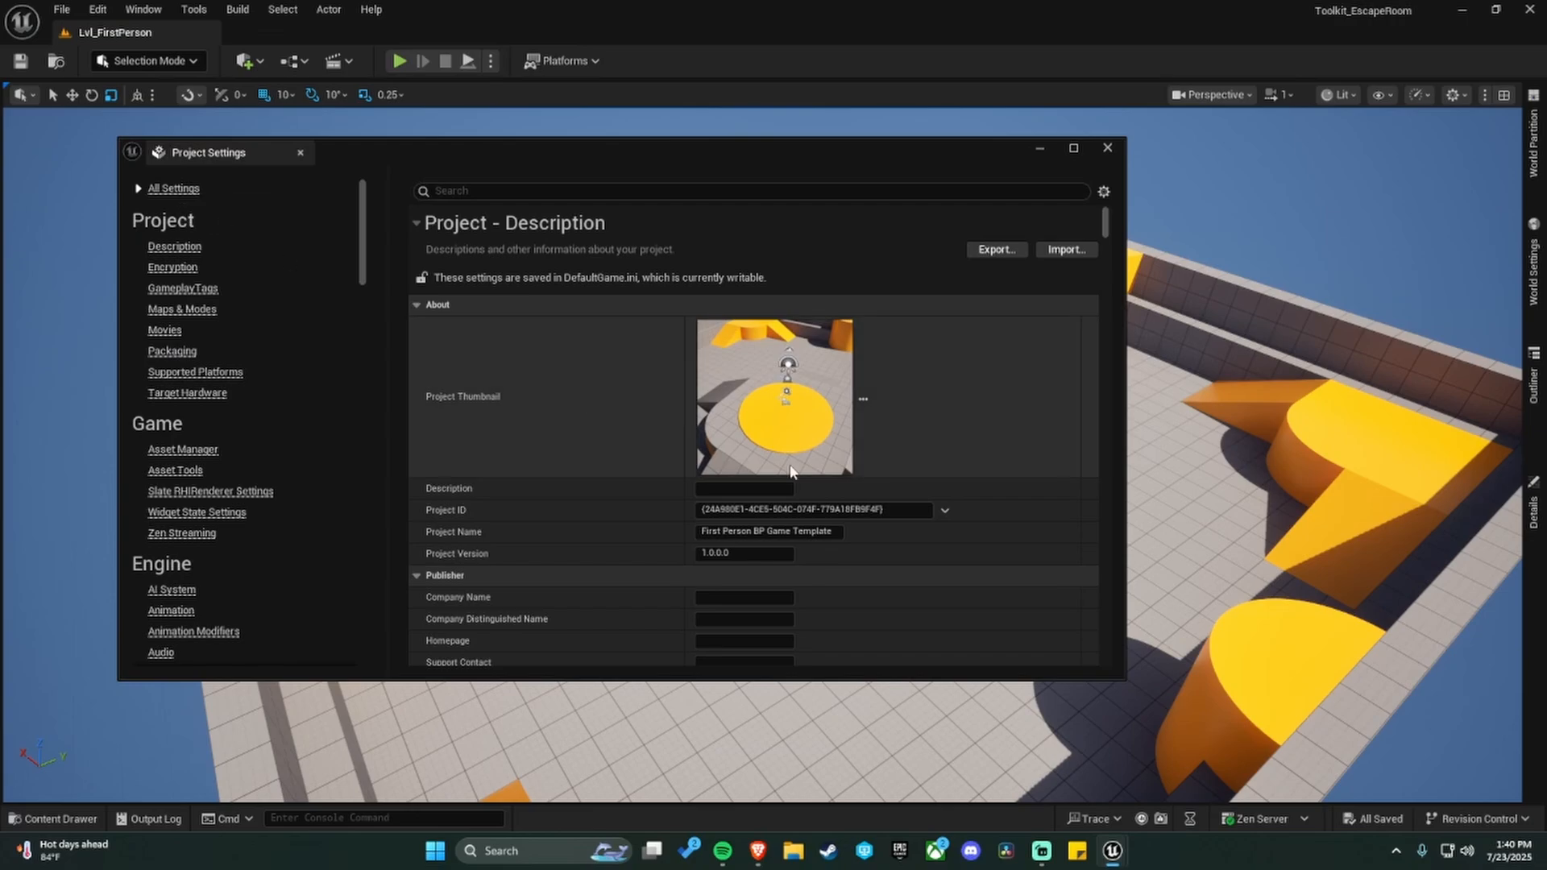
pyautogui.scroll(-2, 587, 463)
pyautogui.scroll(-4, 589, 451)
pyautogui.click(1107, 147)
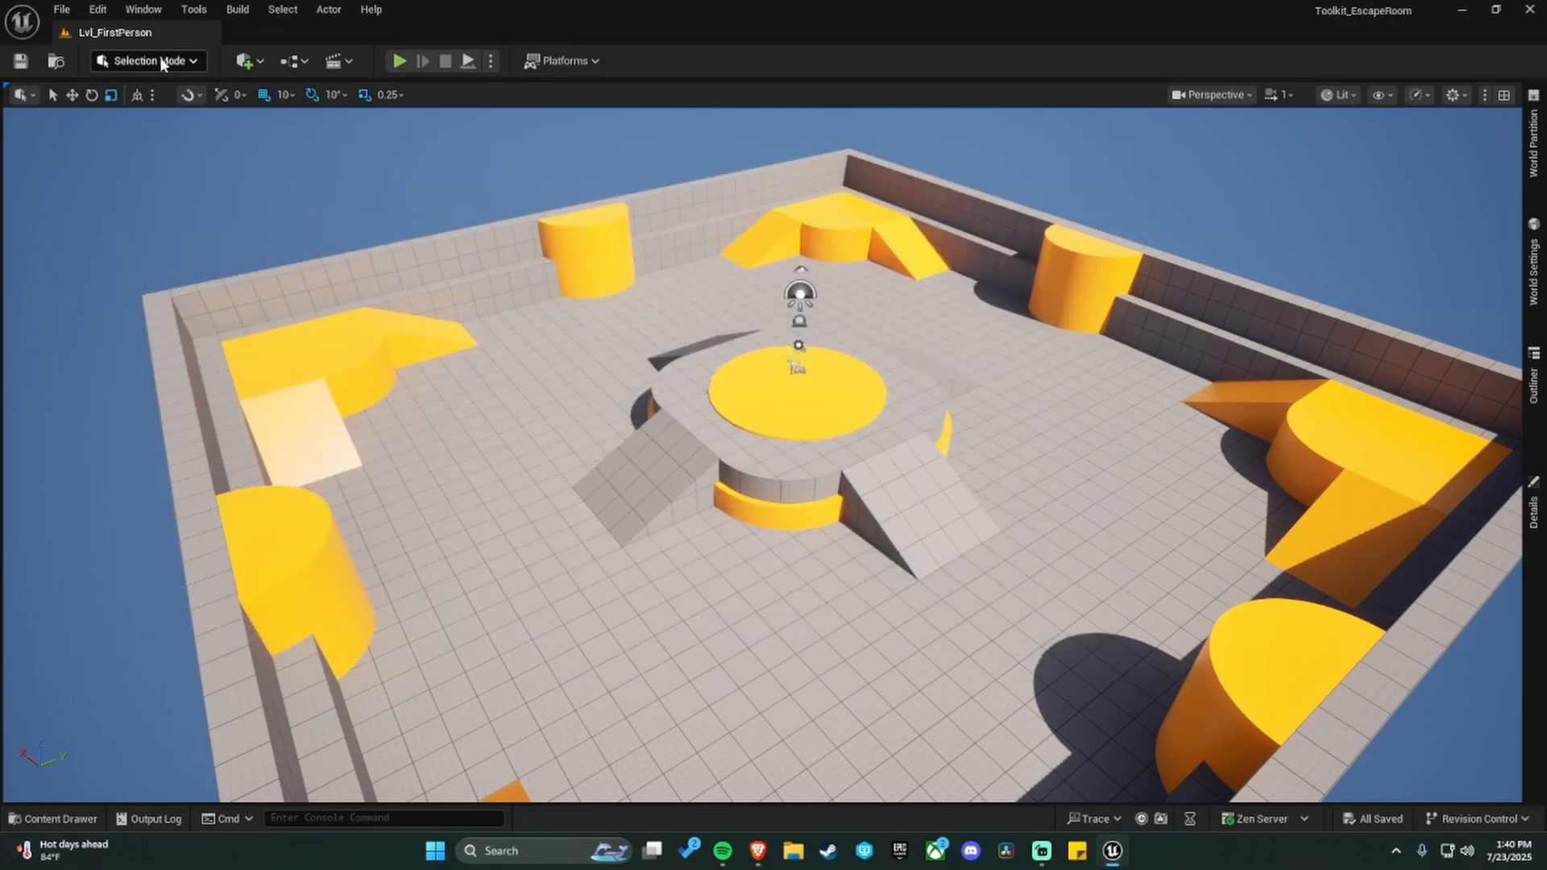
# Set Asset Editor Open Location to Main Window in the Editor Preferences' Appearance section and close the preferences.
pyautogui.click(95, 11)
pyautogui.click(165, 258)
pyautogui.scroll(-3, 838, 486)
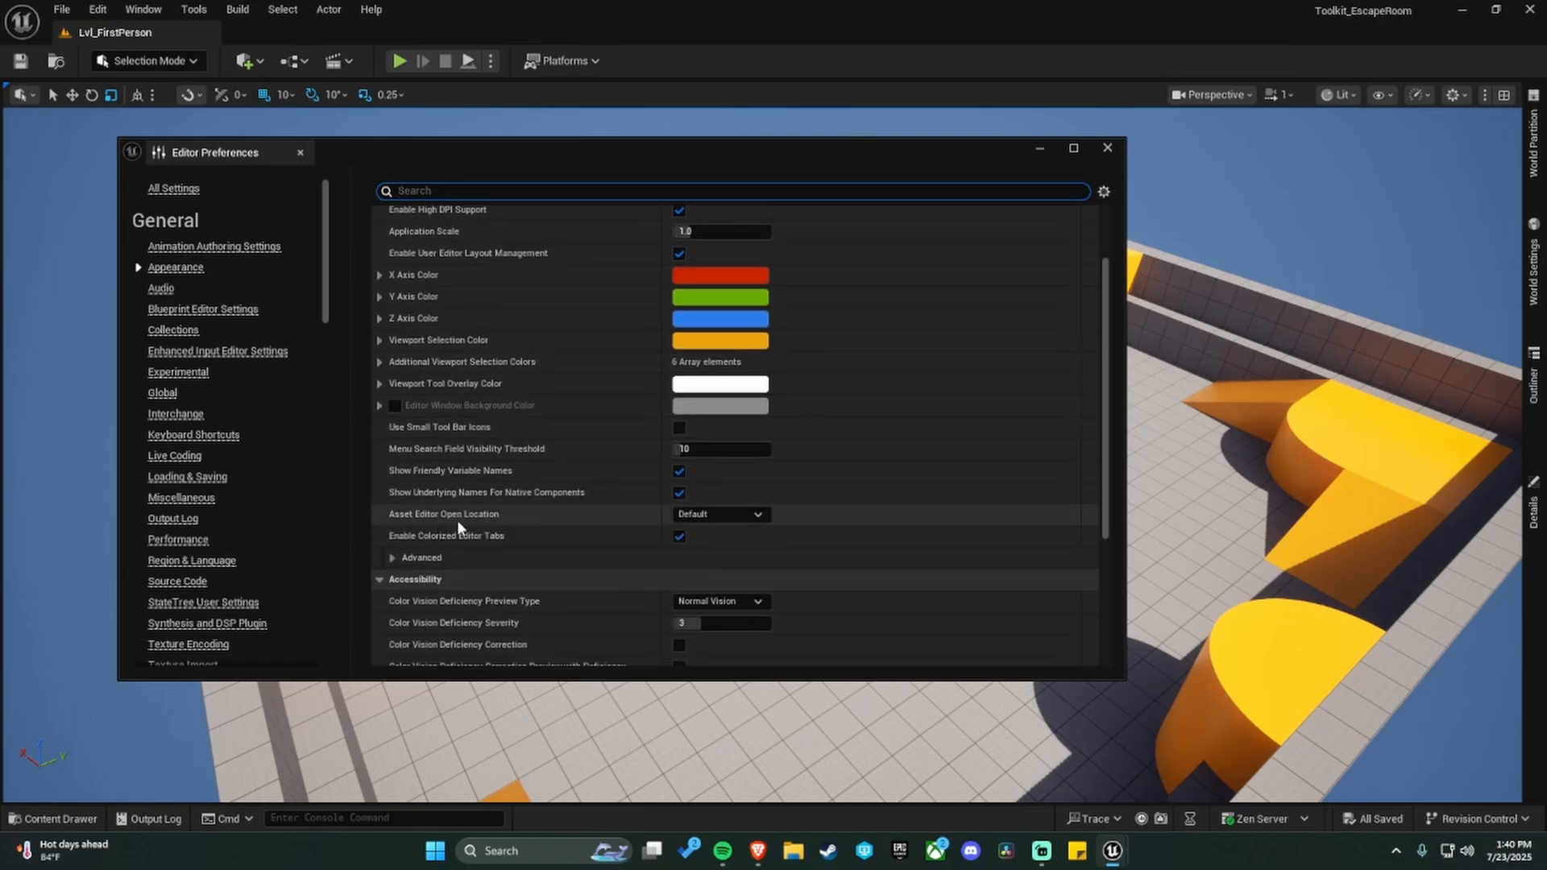
pyautogui.click(714, 515)
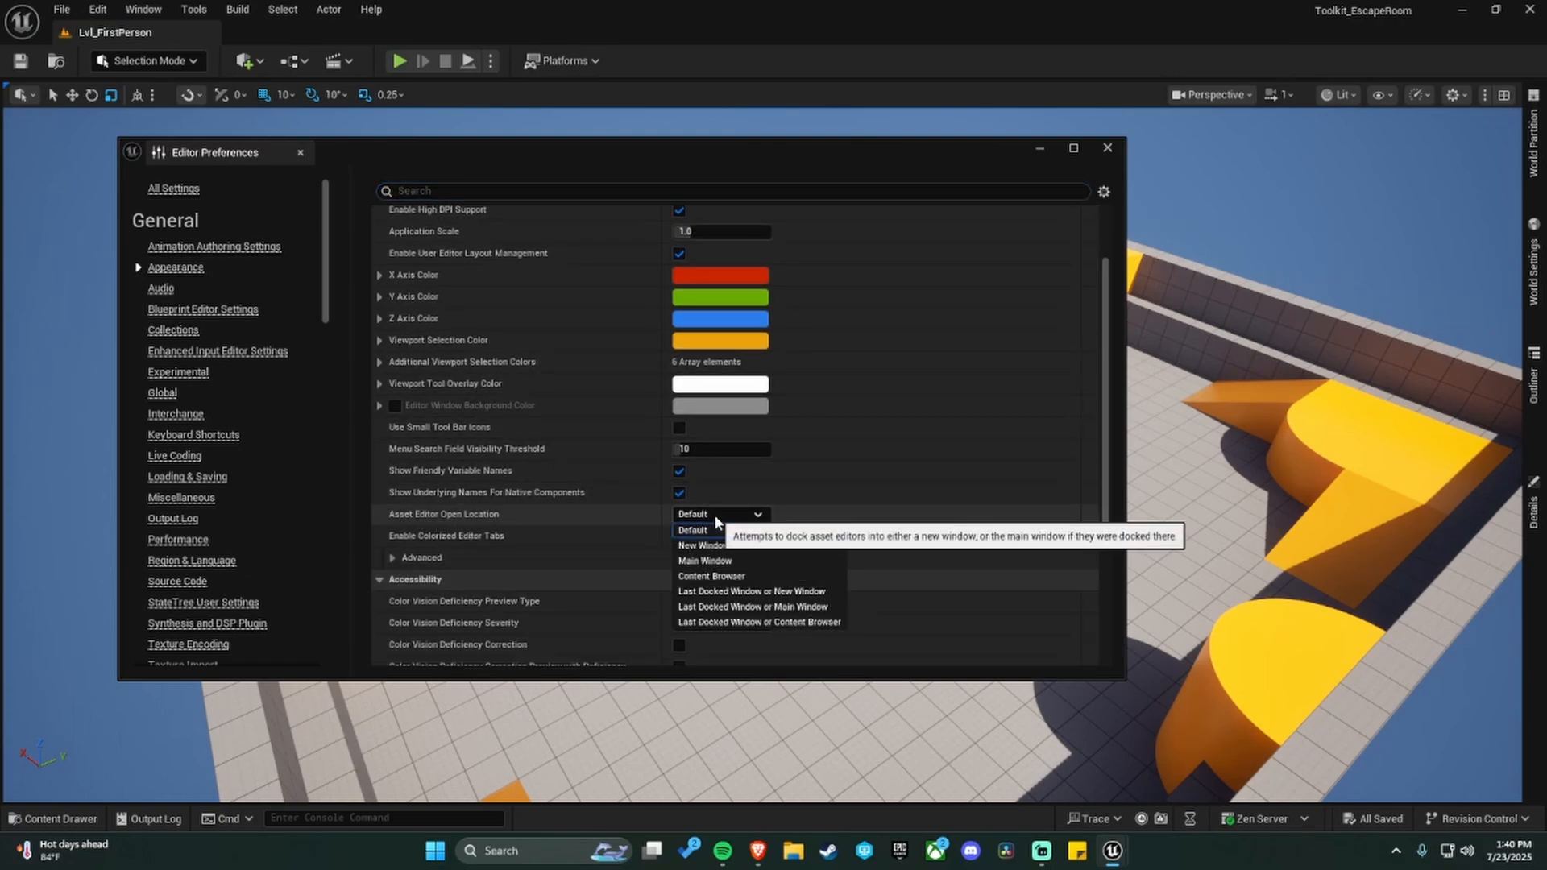
pyautogui.click(708, 561)
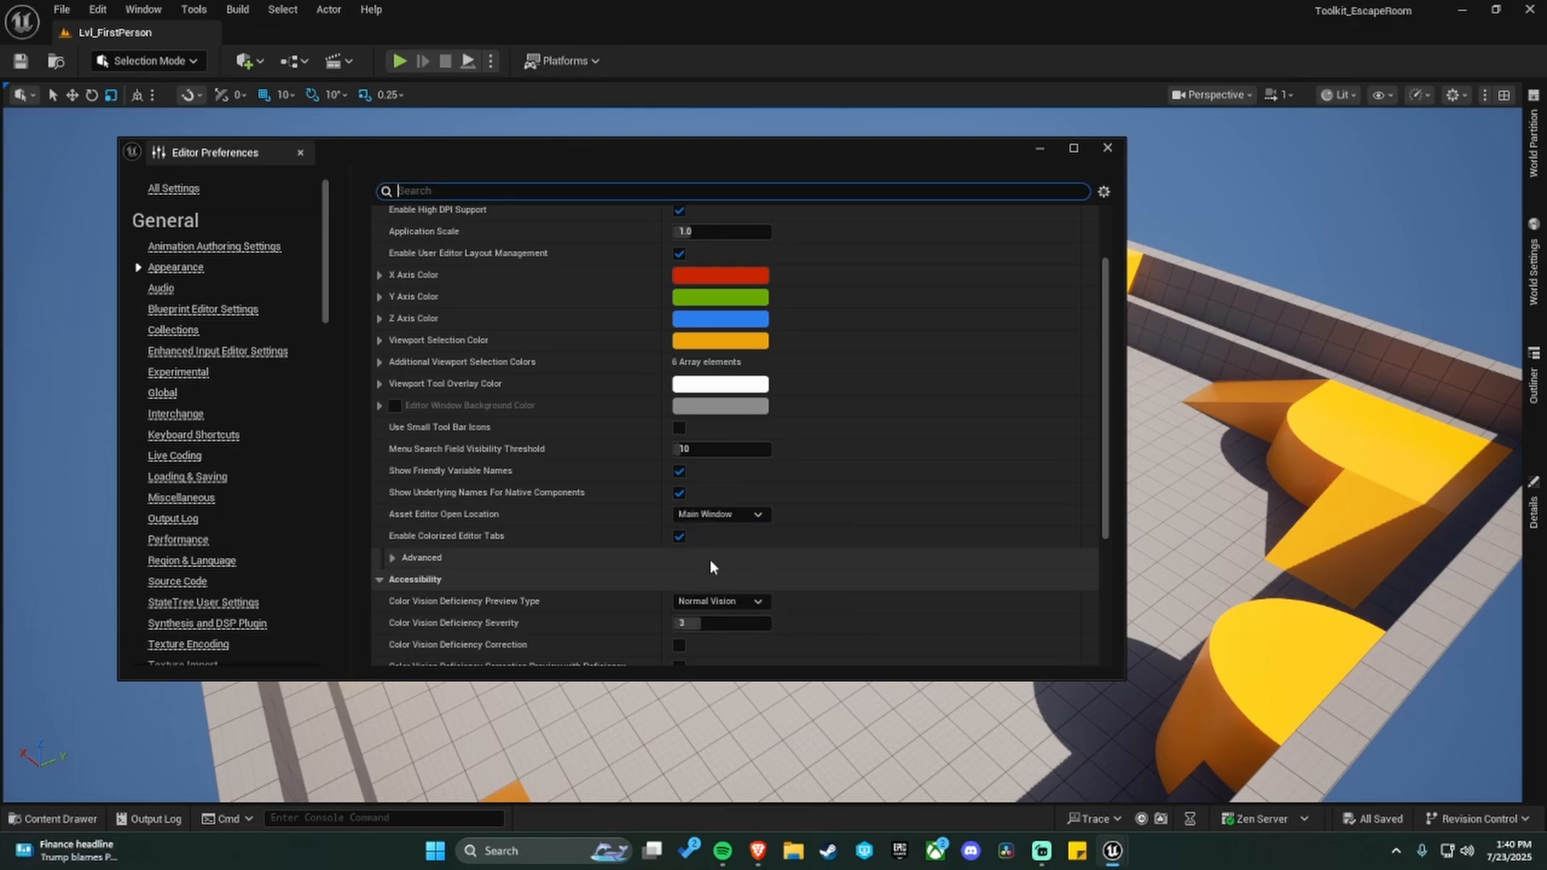
pyautogui.click(1107, 147)
# Open the BP_FirstPersonCharacter blueprint from the Content/FirstPerson/Blueprints folder.
pyautogui.hotkey('ctrl', 'space')
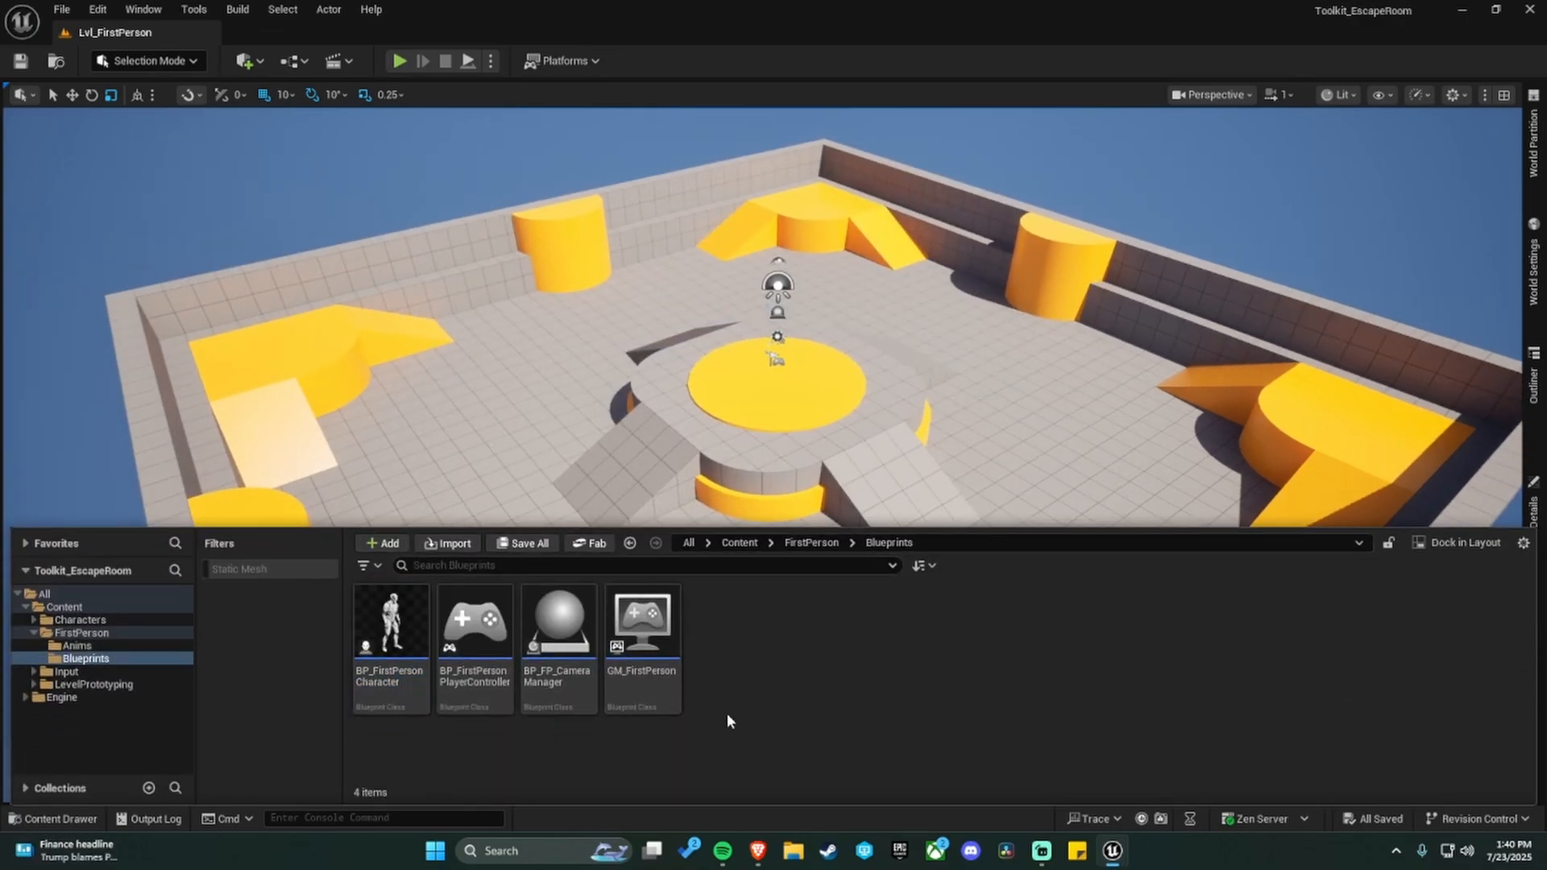
pyautogui.click(89, 634)
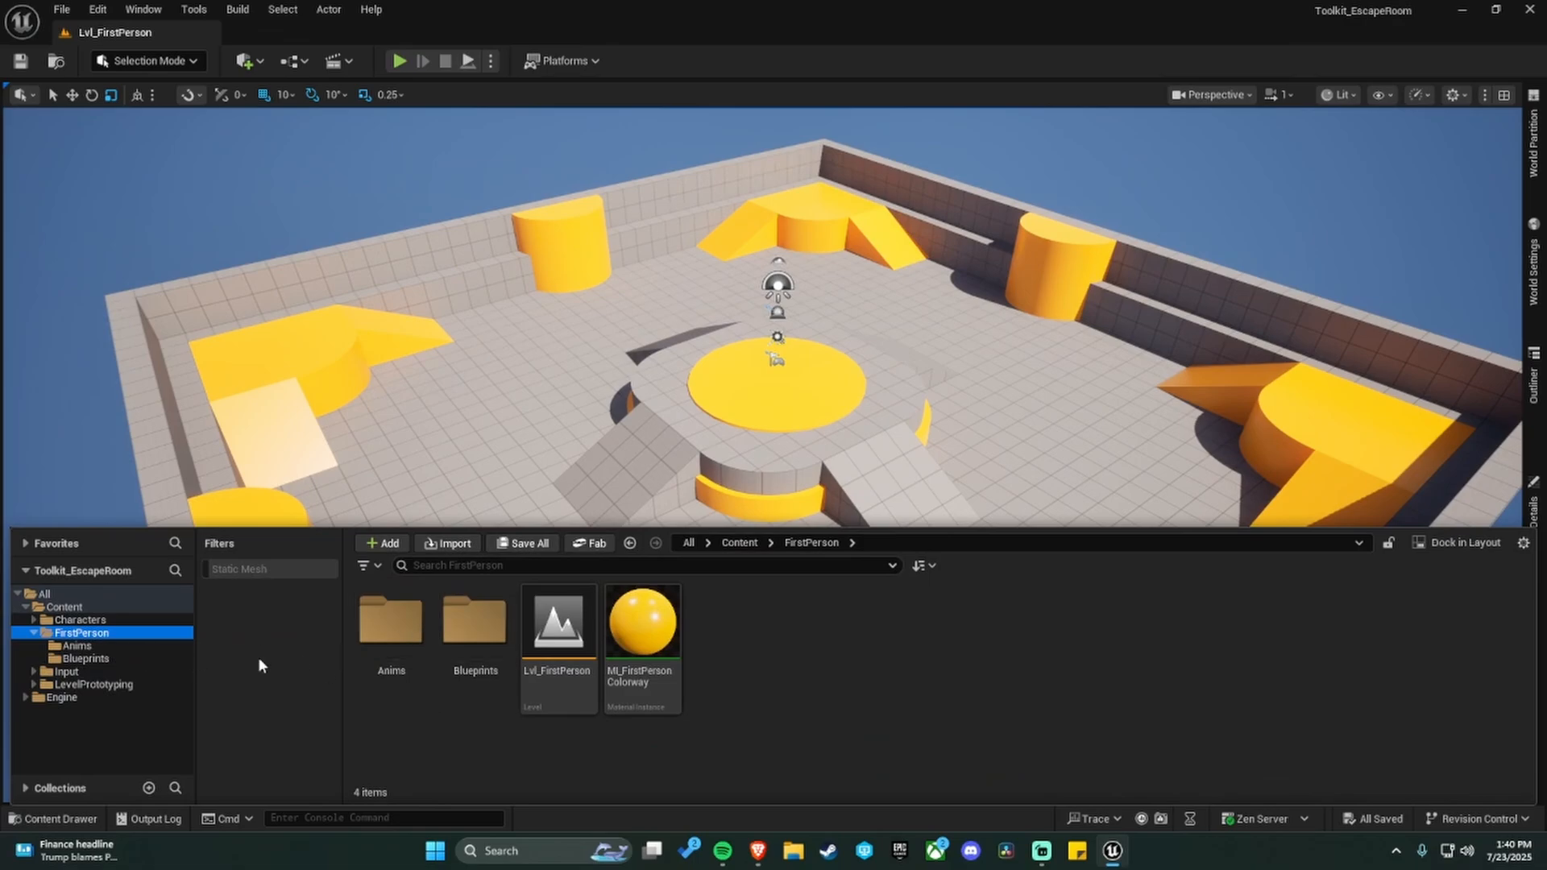
pyautogui.click(64, 606)
pyautogui.doubleClick(456, 657)
pyautogui.doubleClick(456, 659)
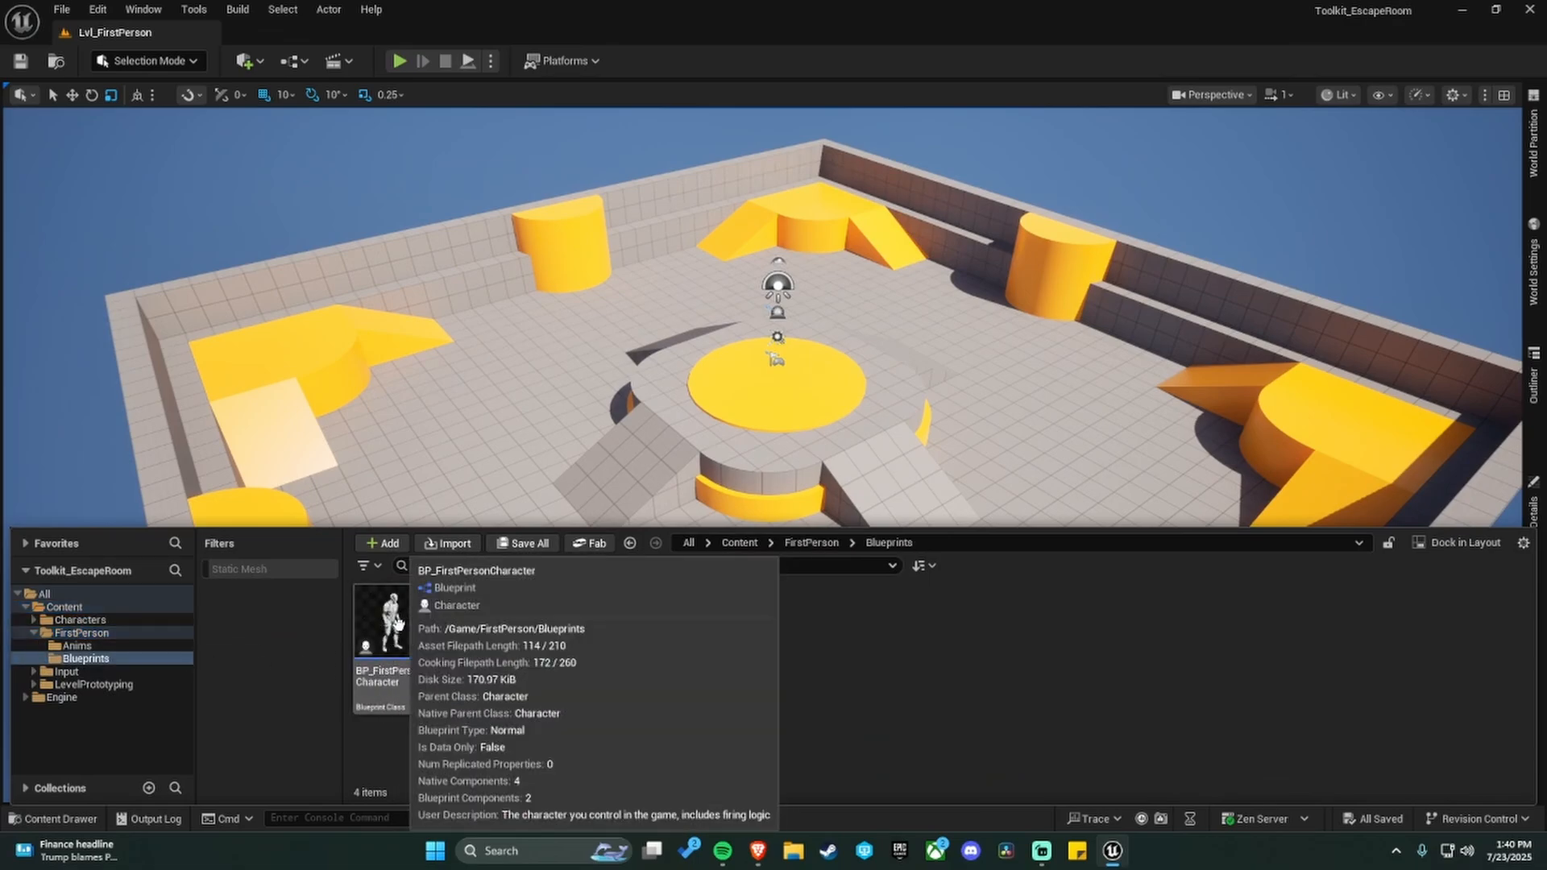
pyautogui.doubleClick(397, 625)
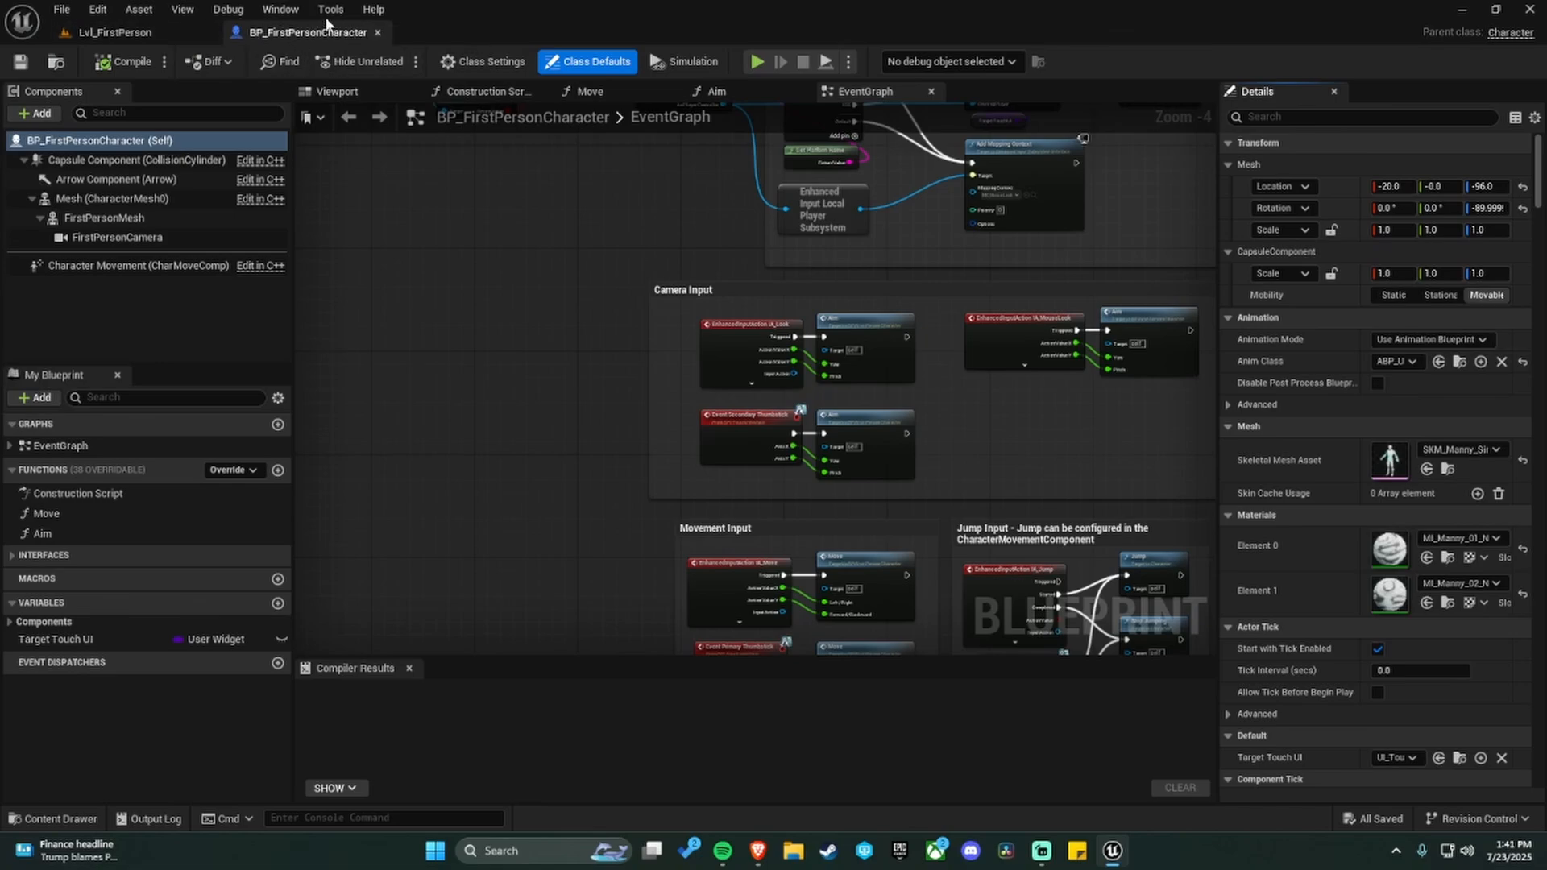
# Compare the level and BP_FirstPersonCharacter editors, detach the blueprint into its own floating window and enlarge it.
pyautogui.click(149, 32)
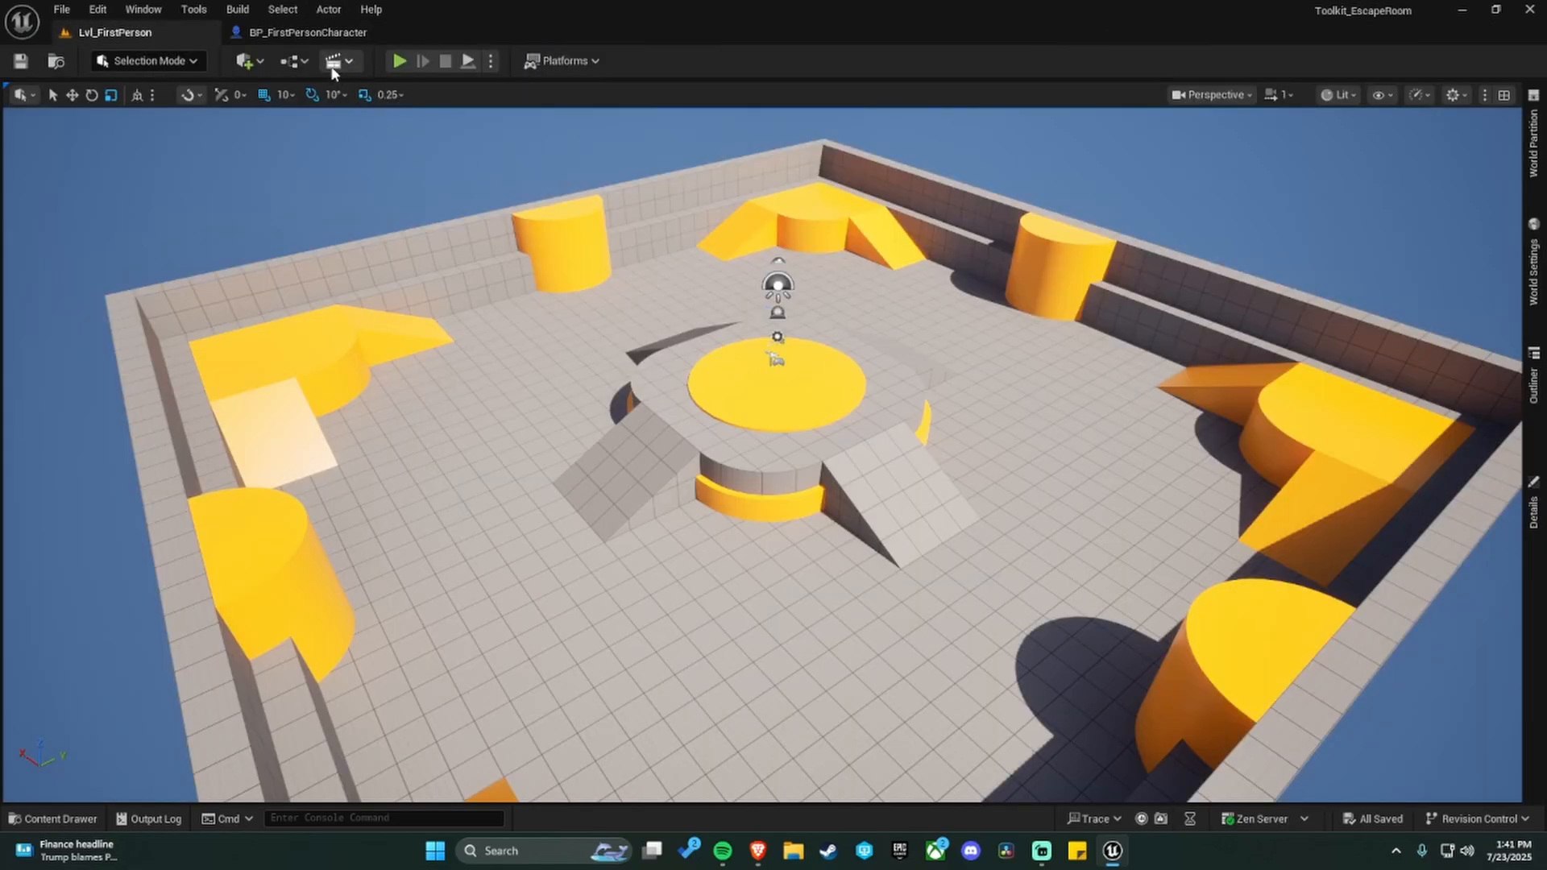
pyautogui.click(310, 34)
pyautogui.moveTo(319, 40); pyautogui.dragTo(542, 221)
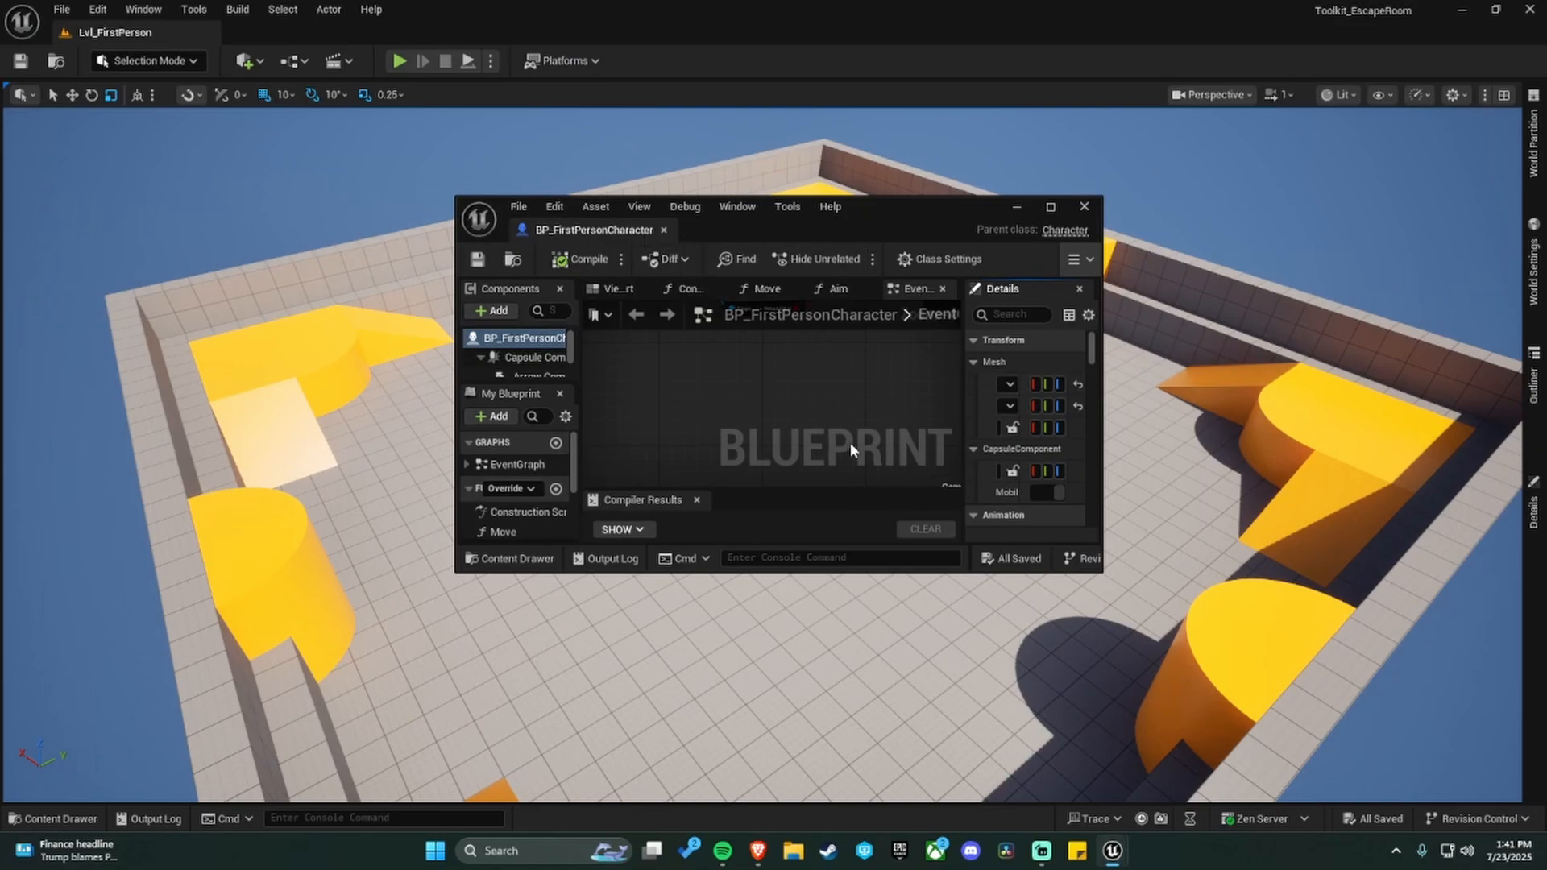
pyautogui.moveTo(457, 194); pyautogui.dragTo(250, 120)
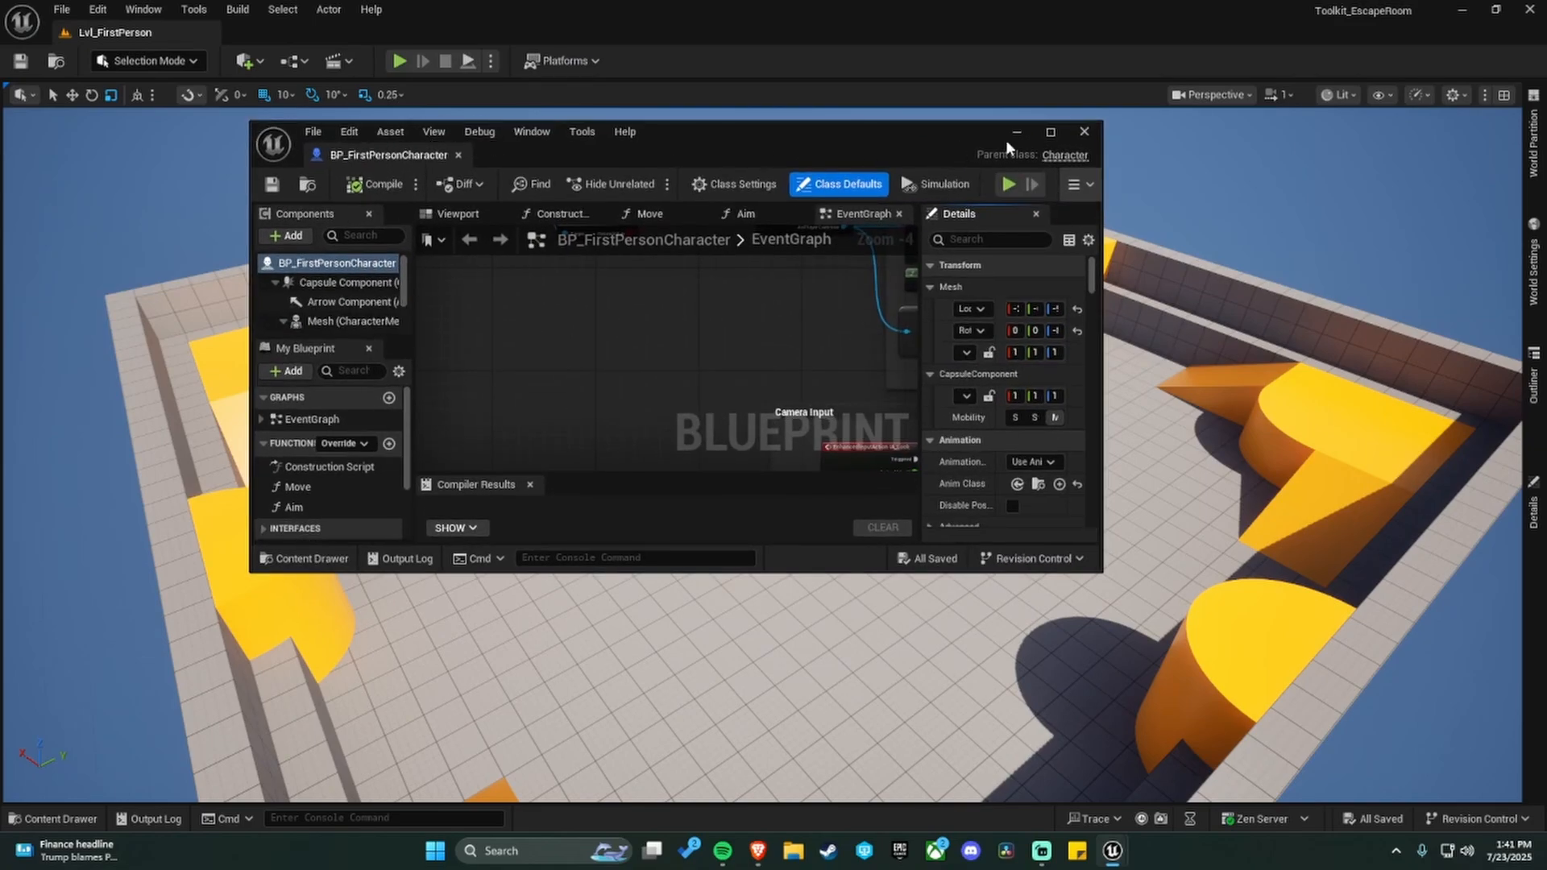
# Dock the floating BP_FirstPersonCharacter window back beside the level and close the blueprint.
pyautogui.moveTo(380, 155); pyautogui.dragTo(311, 29)
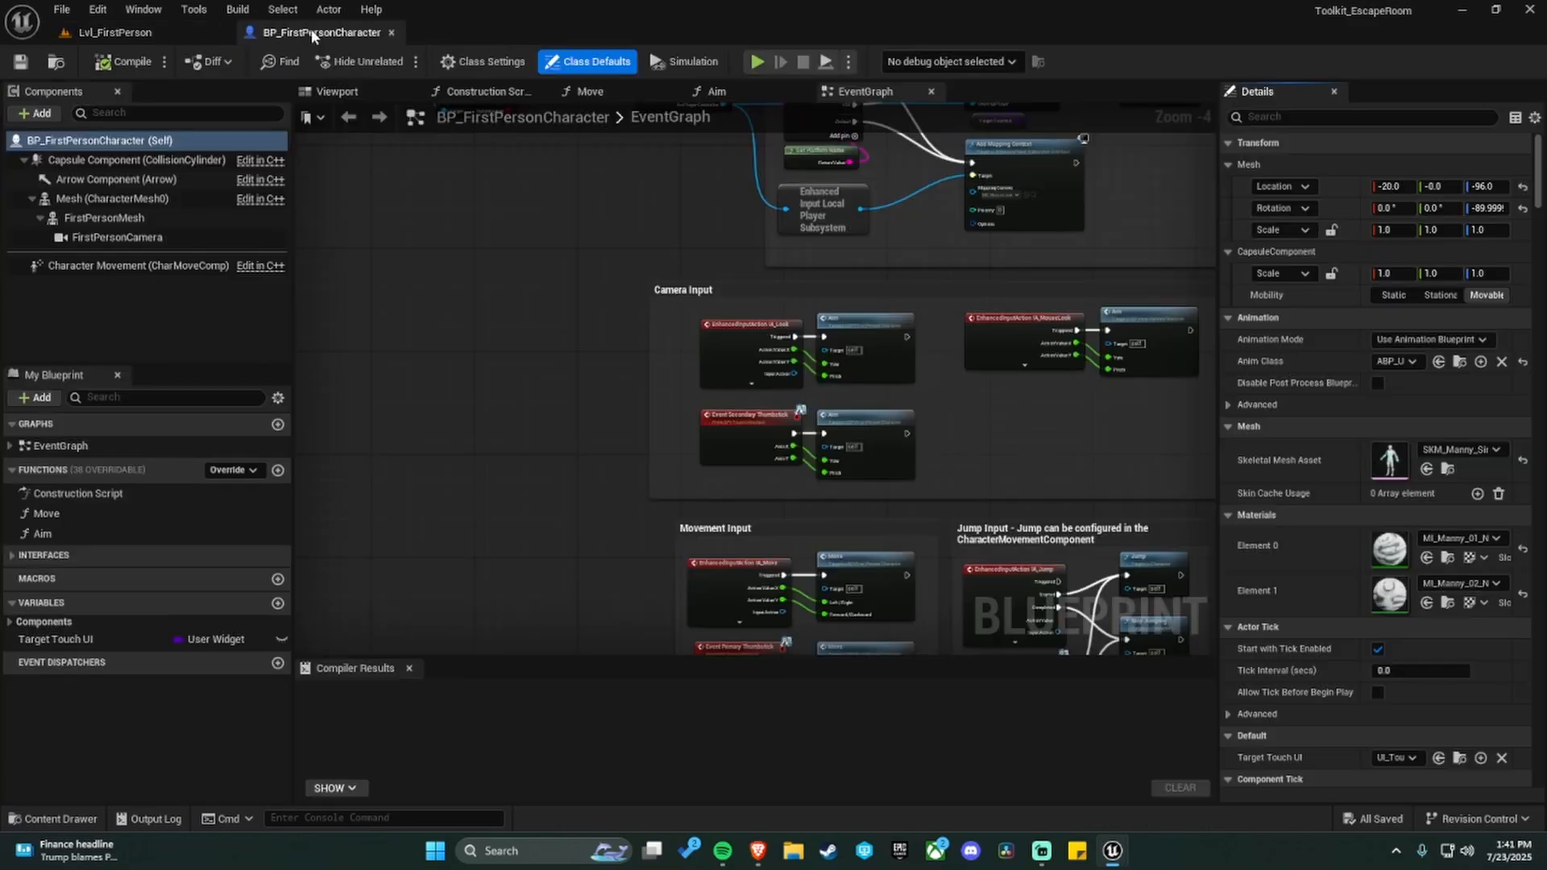
pyautogui.click(379, 34)
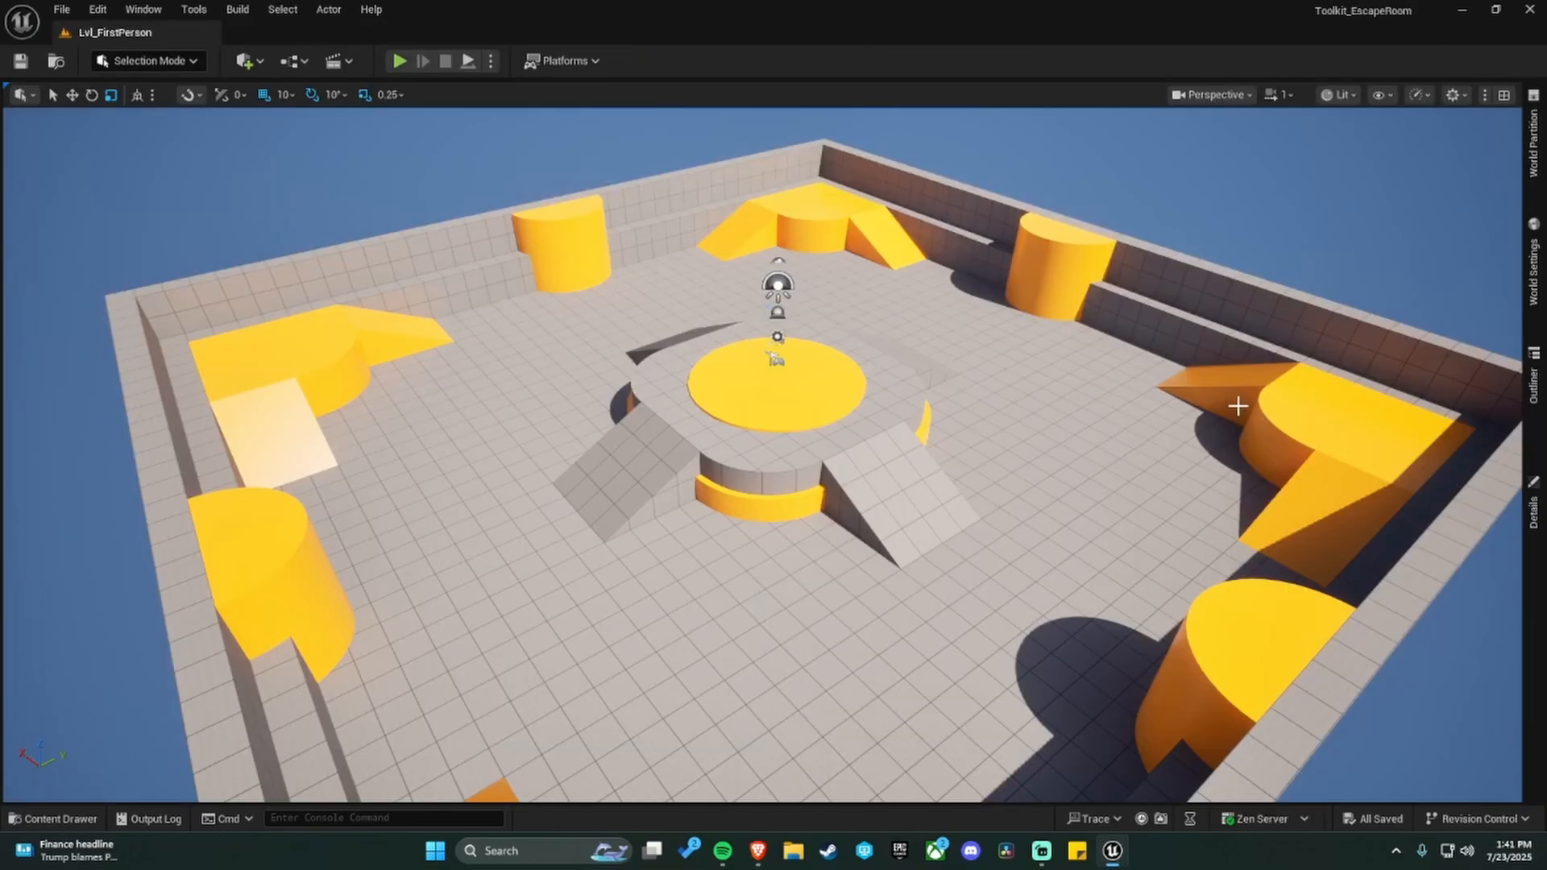
# Play the level in the viewport to test it, and stop the play session.
pyautogui.moveTo(762, 454); pyautogui.dragTo(624, 516, button='right')
pyautogui.press('s')
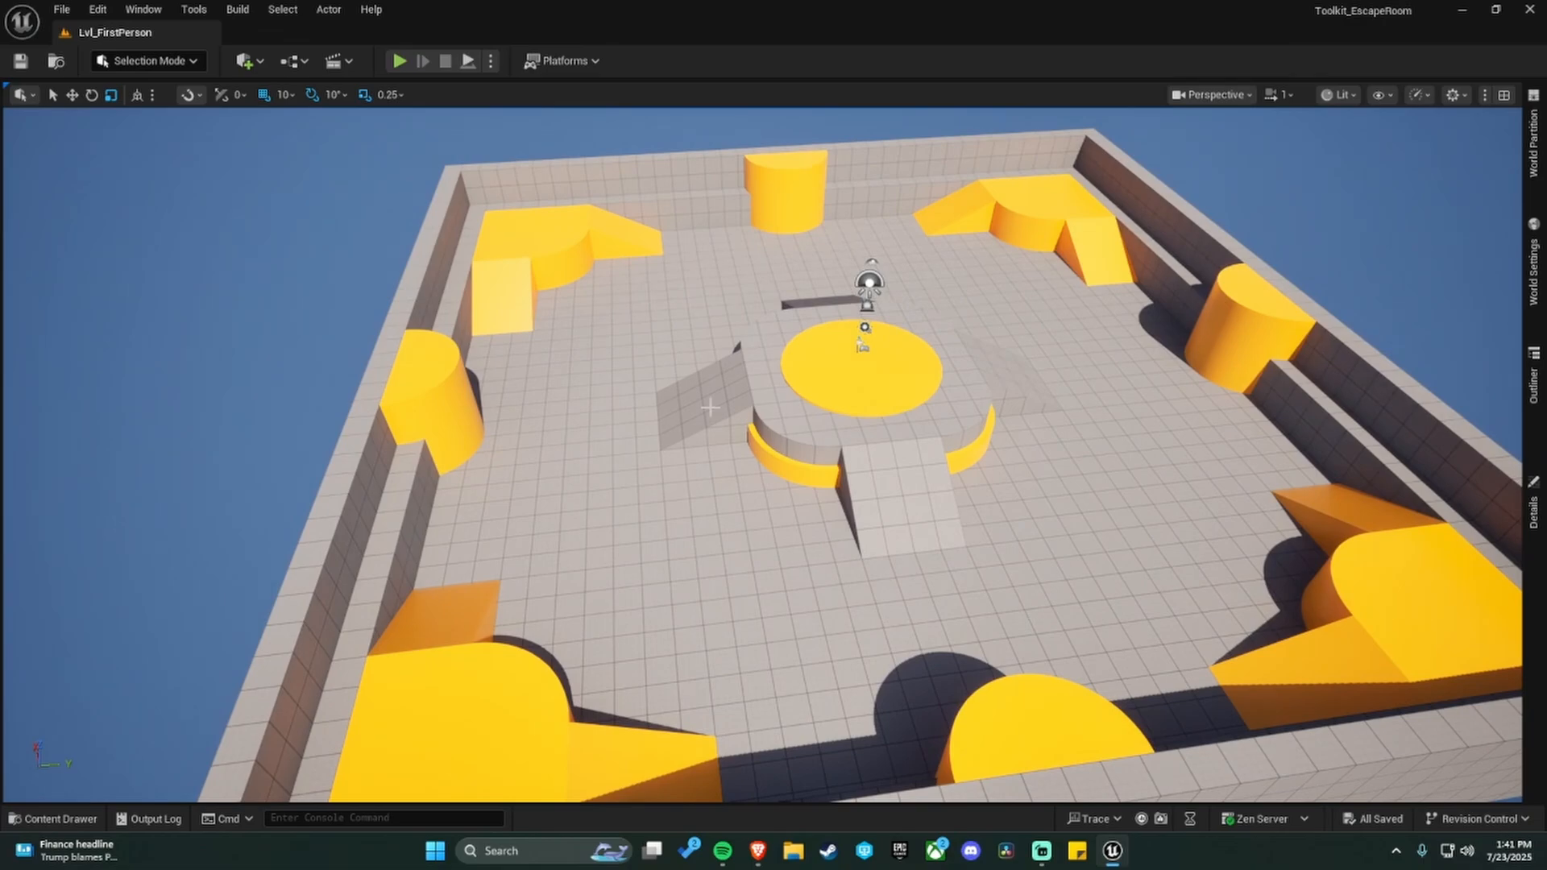
pyautogui.moveTo(971, 334); pyautogui.dragTo(1011, 311, button='right')
pyautogui.press('w')
pyautogui.click(397, 61)
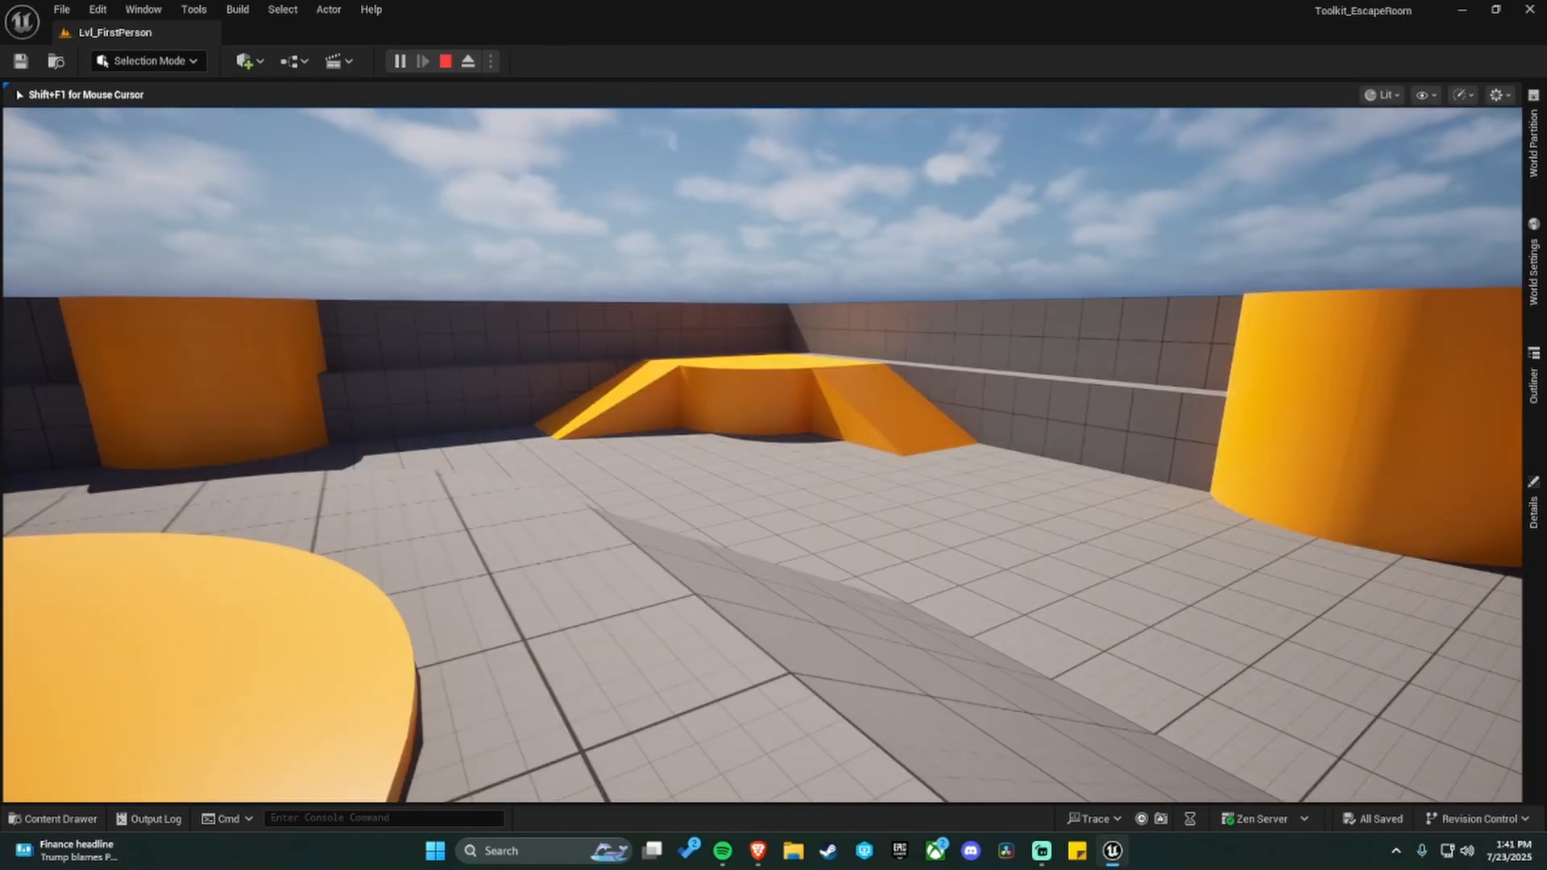
pyautogui.press('Escape')
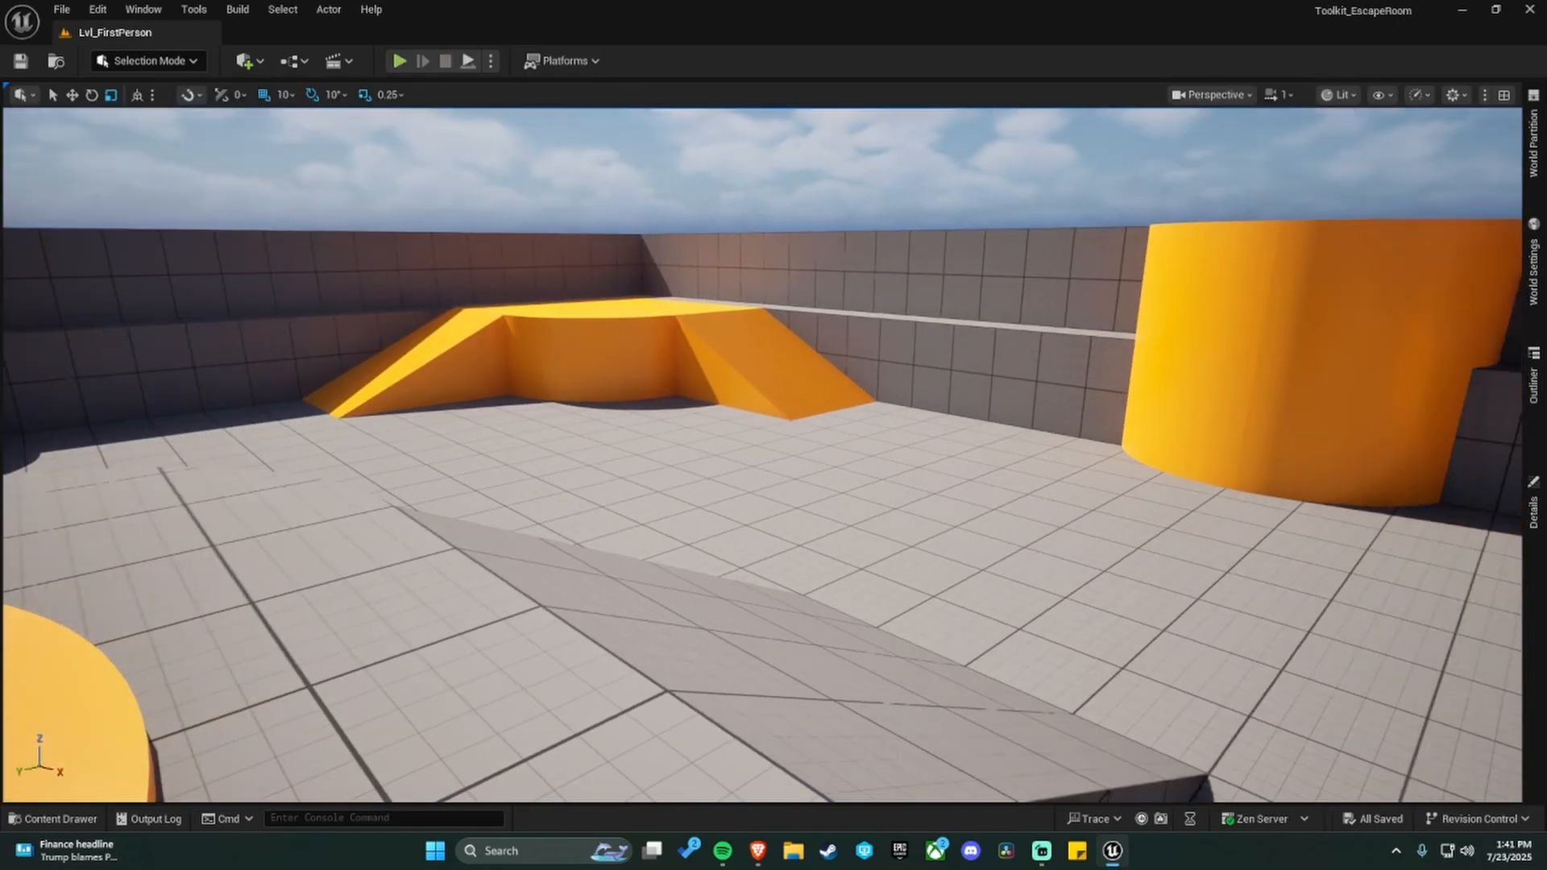
# Look through the level's actors in the Outliner, selecting SM_Cube to SM_Cube6 and then only SM_Cube.
pyautogui.moveTo(766, 419); pyautogui.dragTo(991, 463, button='right')
pyautogui.press('s')
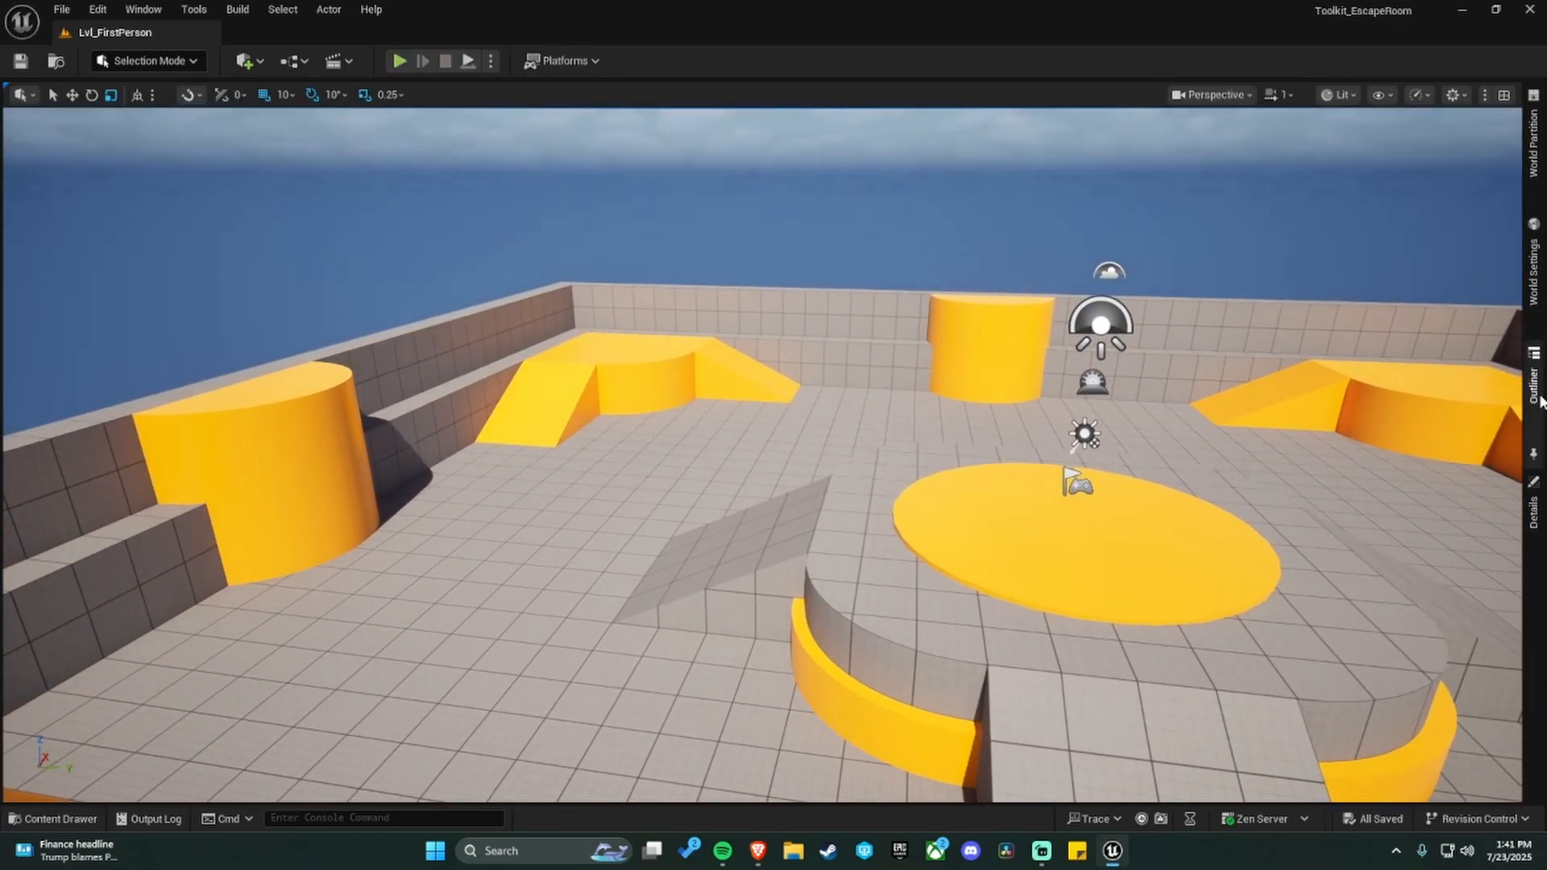
pyautogui.click(1534, 382)
pyautogui.click(1395, 304)
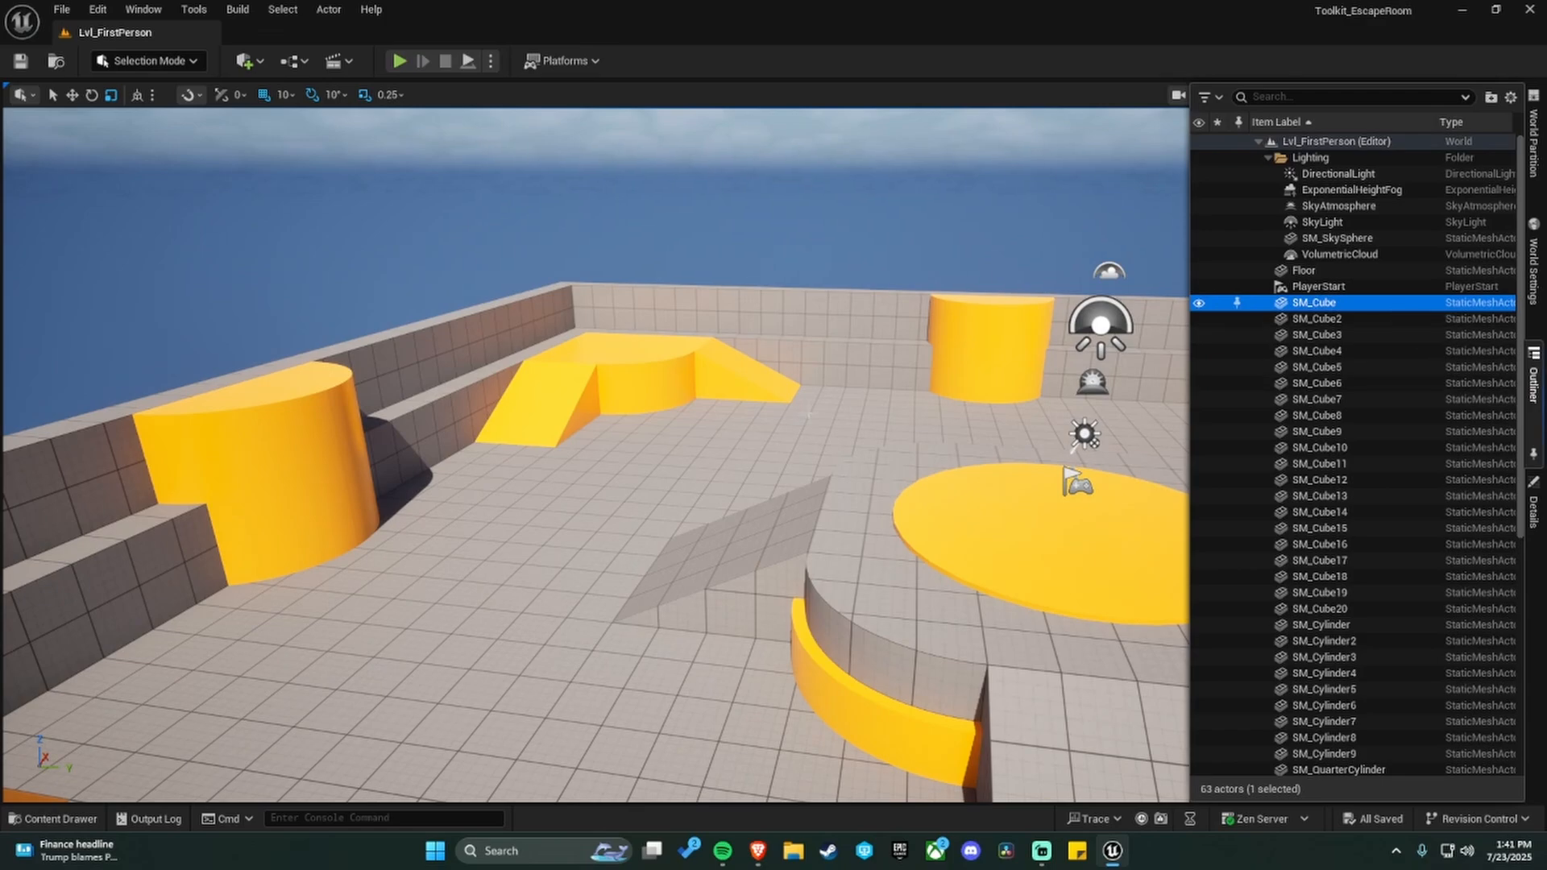
pyautogui.press('s')
pyautogui.moveTo(1007, 362); pyautogui.dragTo(1160, 372, button='right')
pyautogui.click(1534, 370)
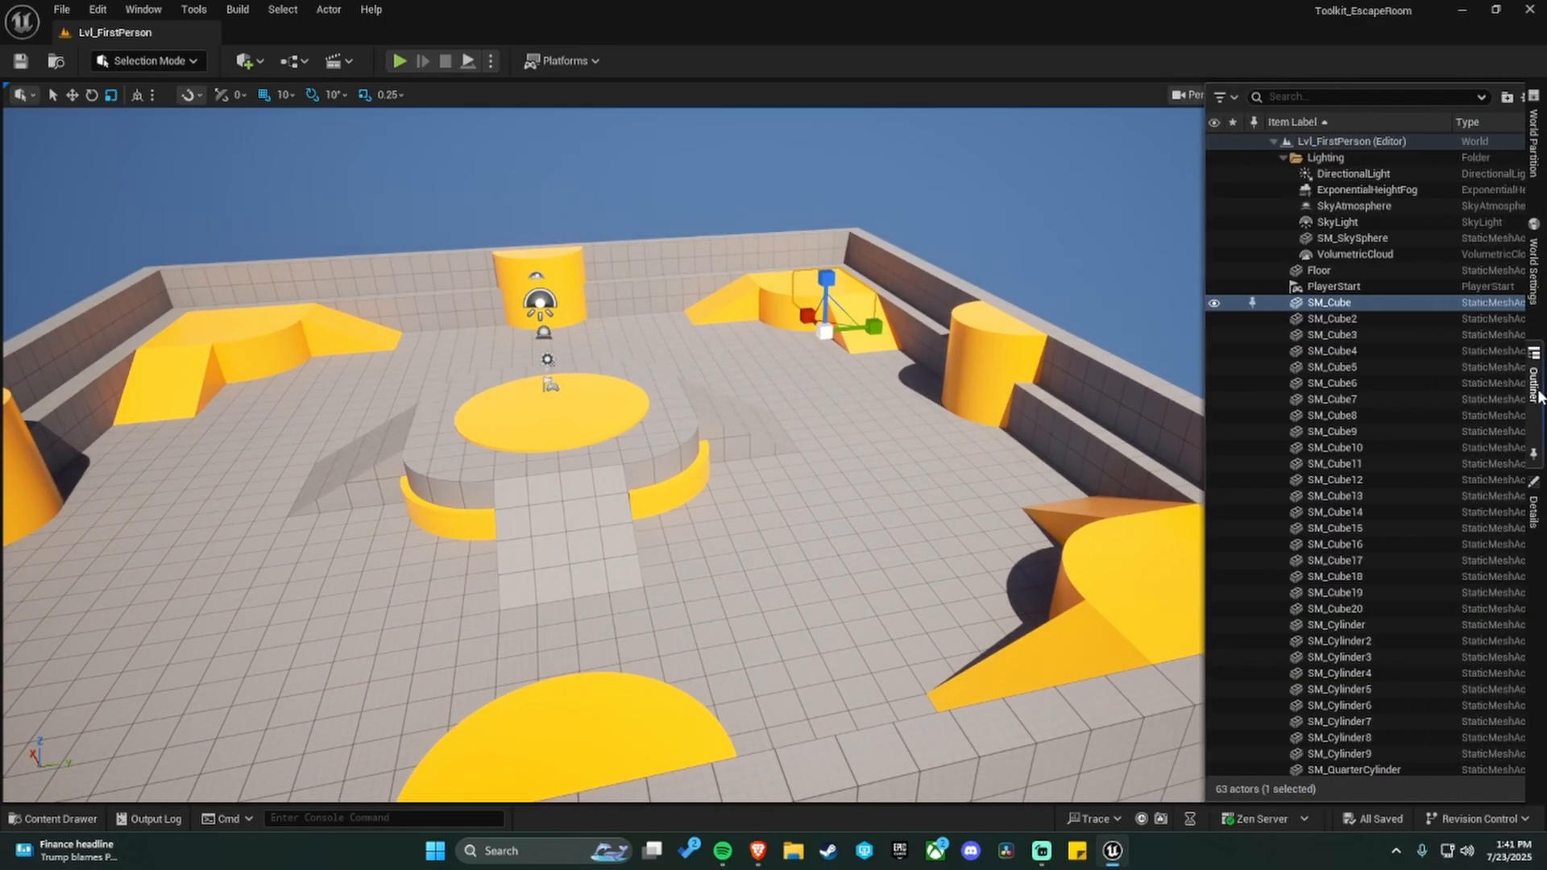
pyautogui.keyDown('shift'); pyautogui.click(1344, 384); pyautogui.keyUp('shift')
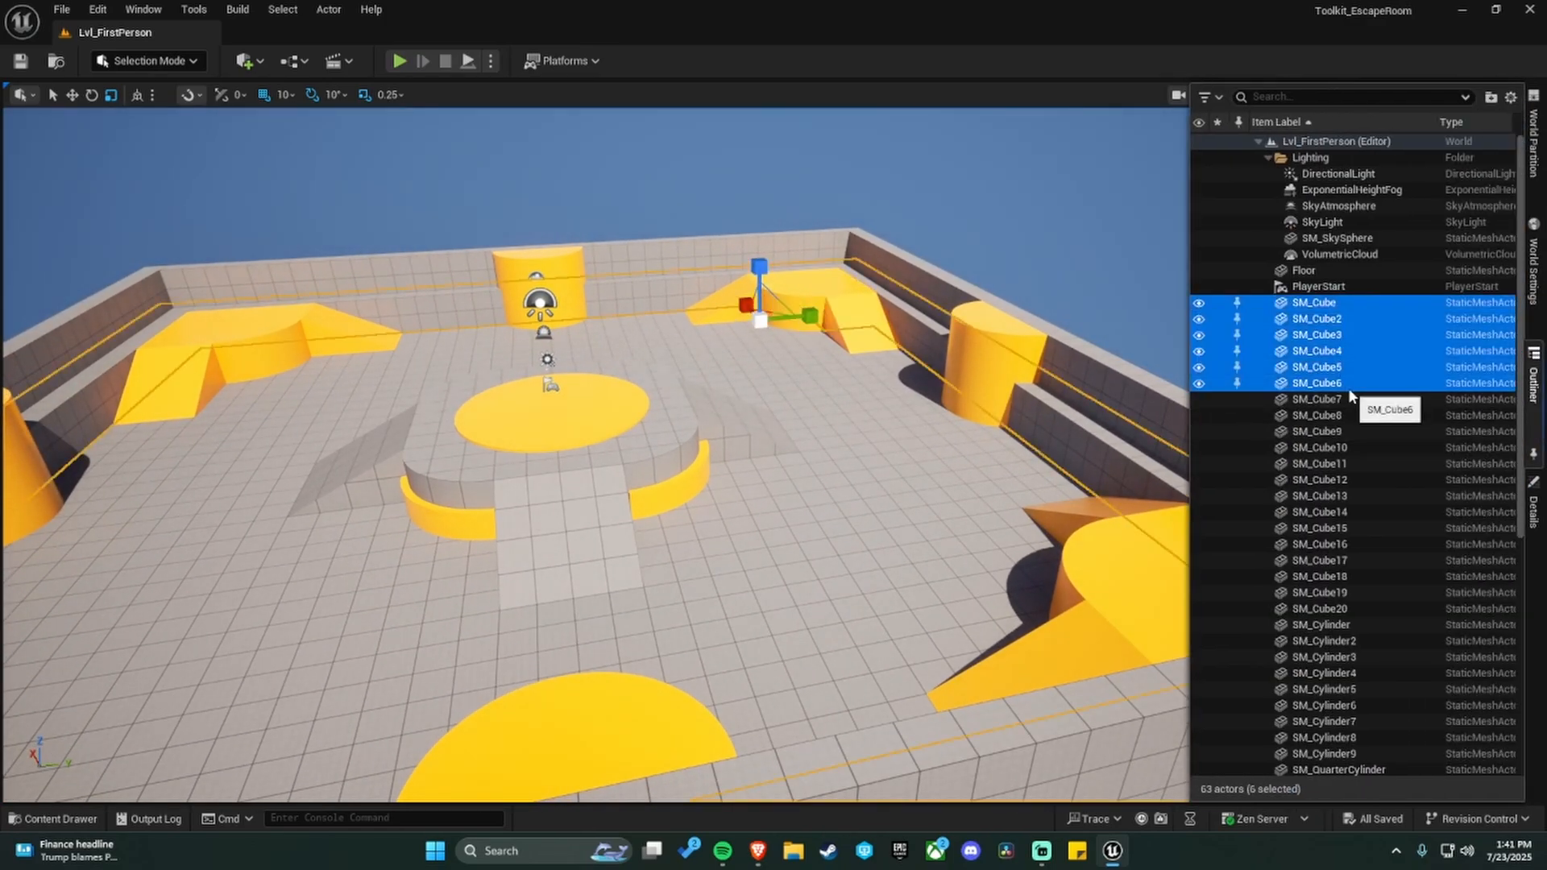
pyautogui.click(1320, 304)
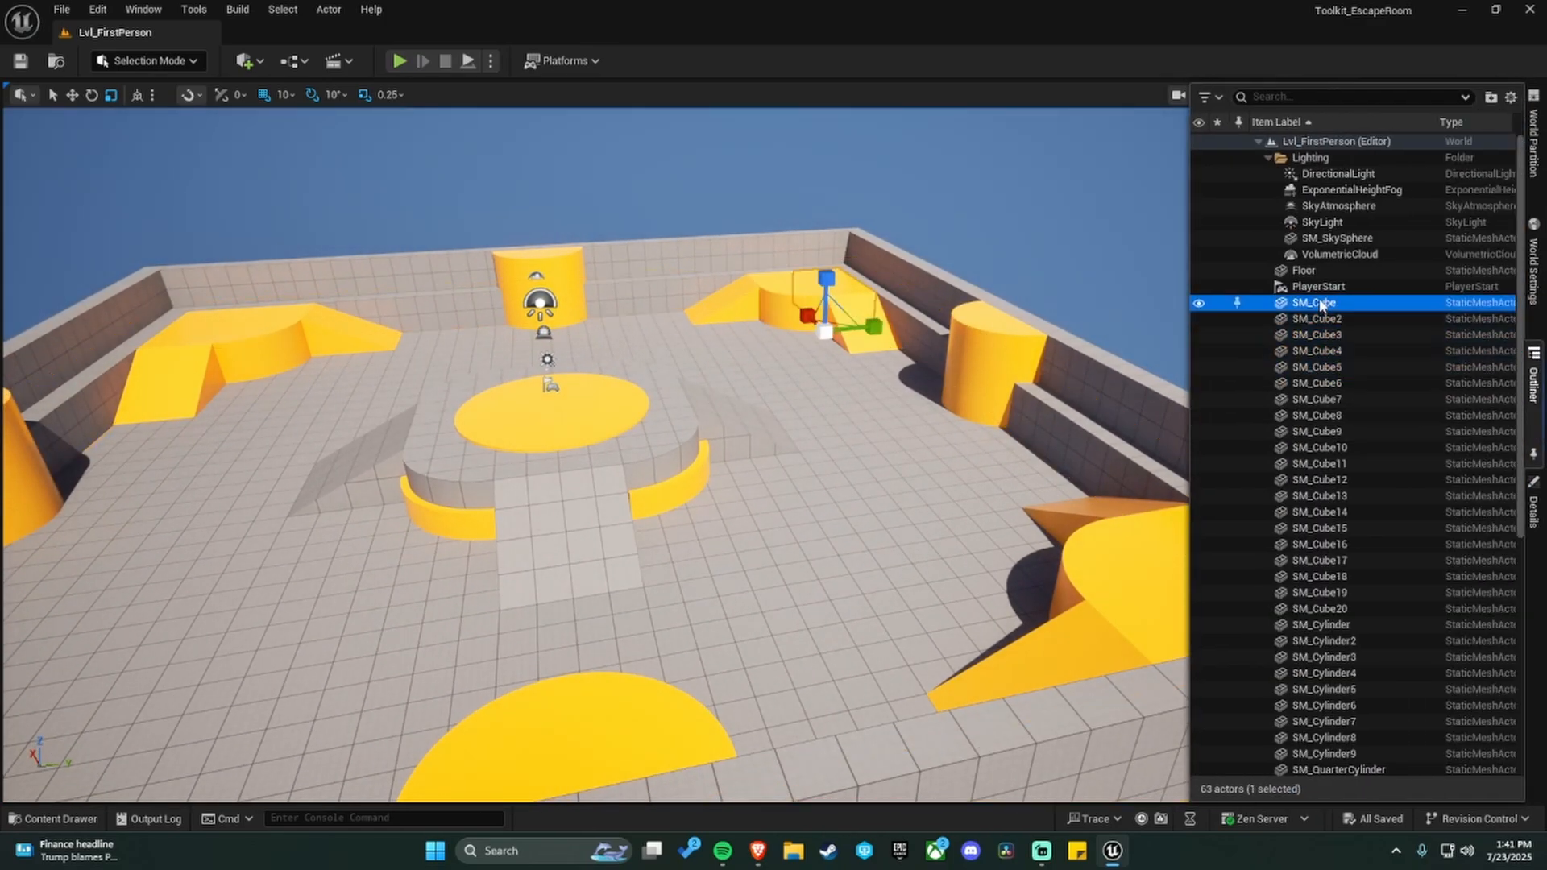
# Delete every piece of the yellow platform and its ramps in the arena's far right corner.
pyautogui.click(746, 293)
pyautogui.press('Delete')
pyautogui.click(814, 304)
pyautogui.press('Delete')
pyautogui.click(865, 317)
pyautogui.press('Delete')
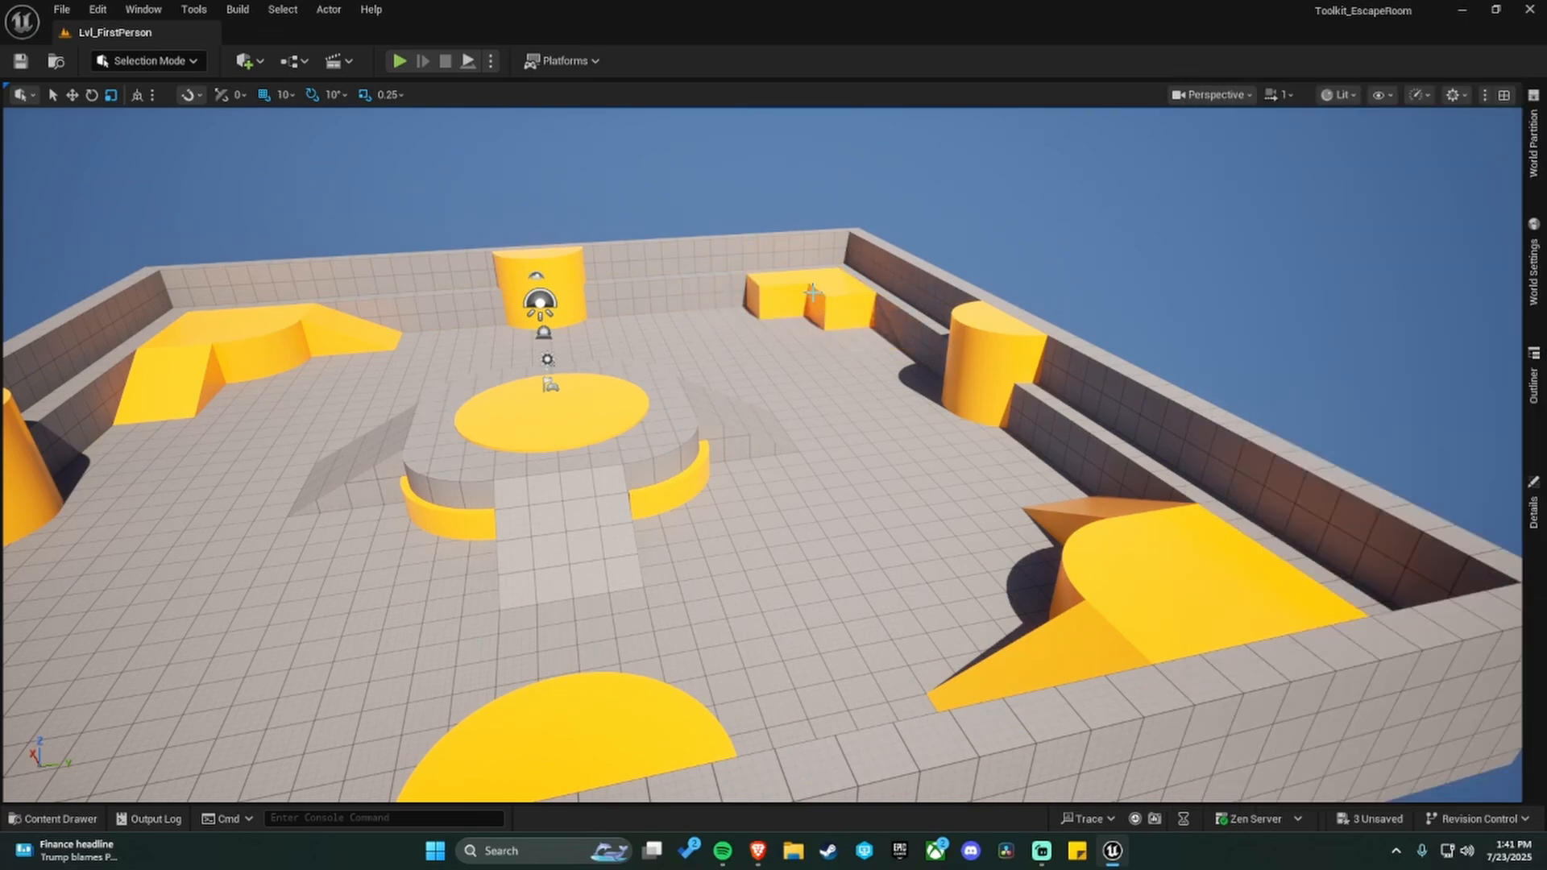
pyautogui.click(815, 294)
pyautogui.press('Delete')
pyautogui.click(789, 291)
pyautogui.press('Delete')
# Delete both pieces of the yellow half-cylinder pillar standing against the arena's right wall.
pyautogui.click(996, 379)
pyautogui.press('Delete')
pyautogui.click(975, 342)
pyautogui.press('Delete')
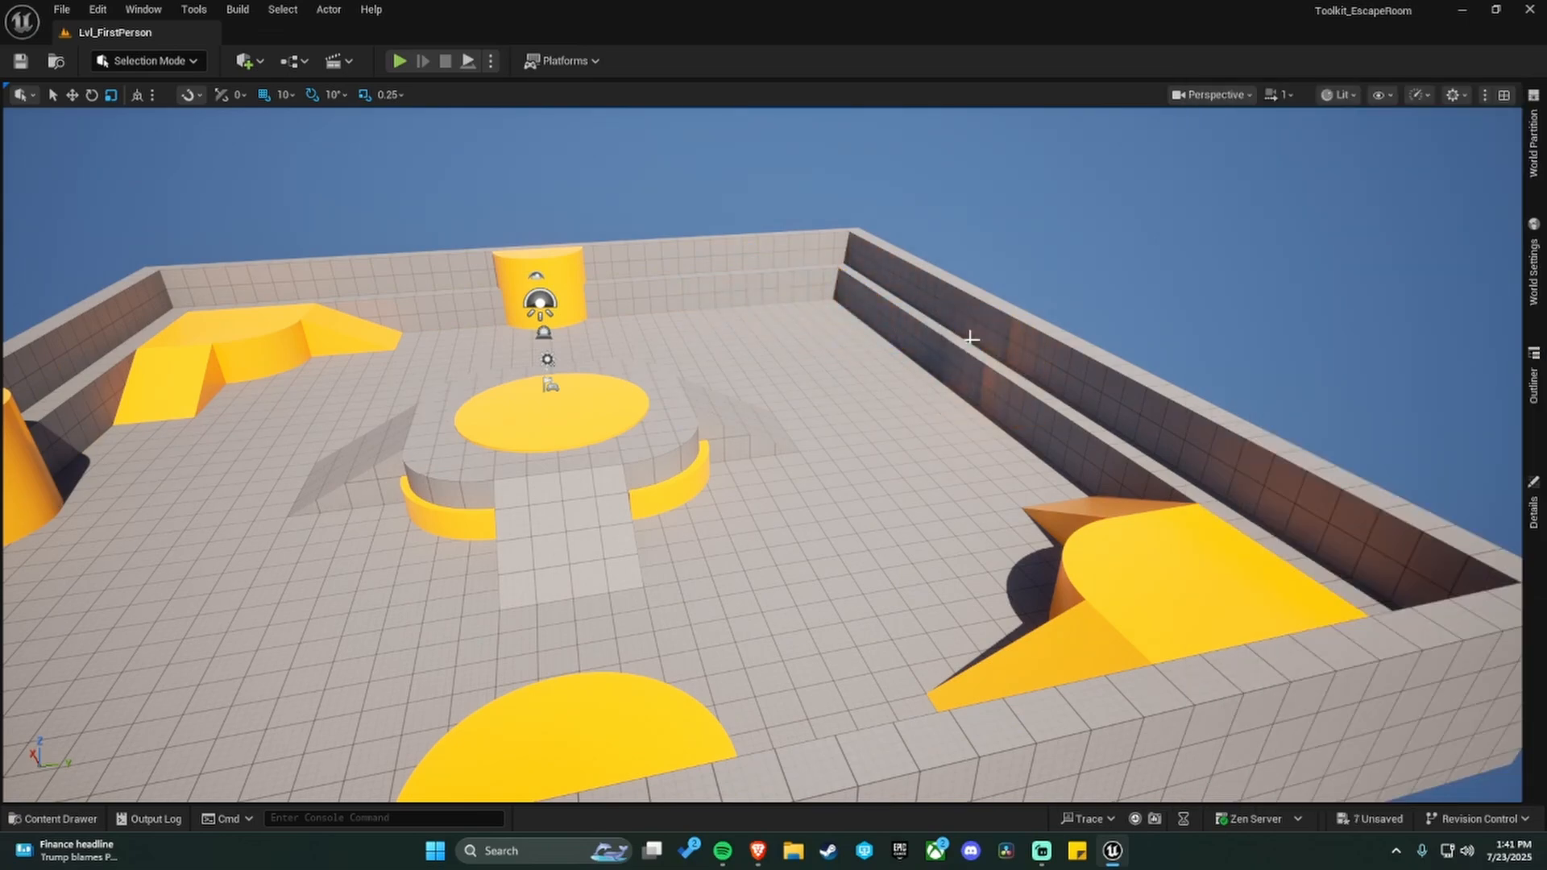
# Delete every piece of the yellow platform and its ramps in the arena's near right corner.
pyautogui.click(1158, 593)
pyautogui.press('Delete')
pyautogui.click(1121, 519)
pyautogui.press('Delete')
pyautogui.click(1120, 520)
pyautogui.press('Delete')
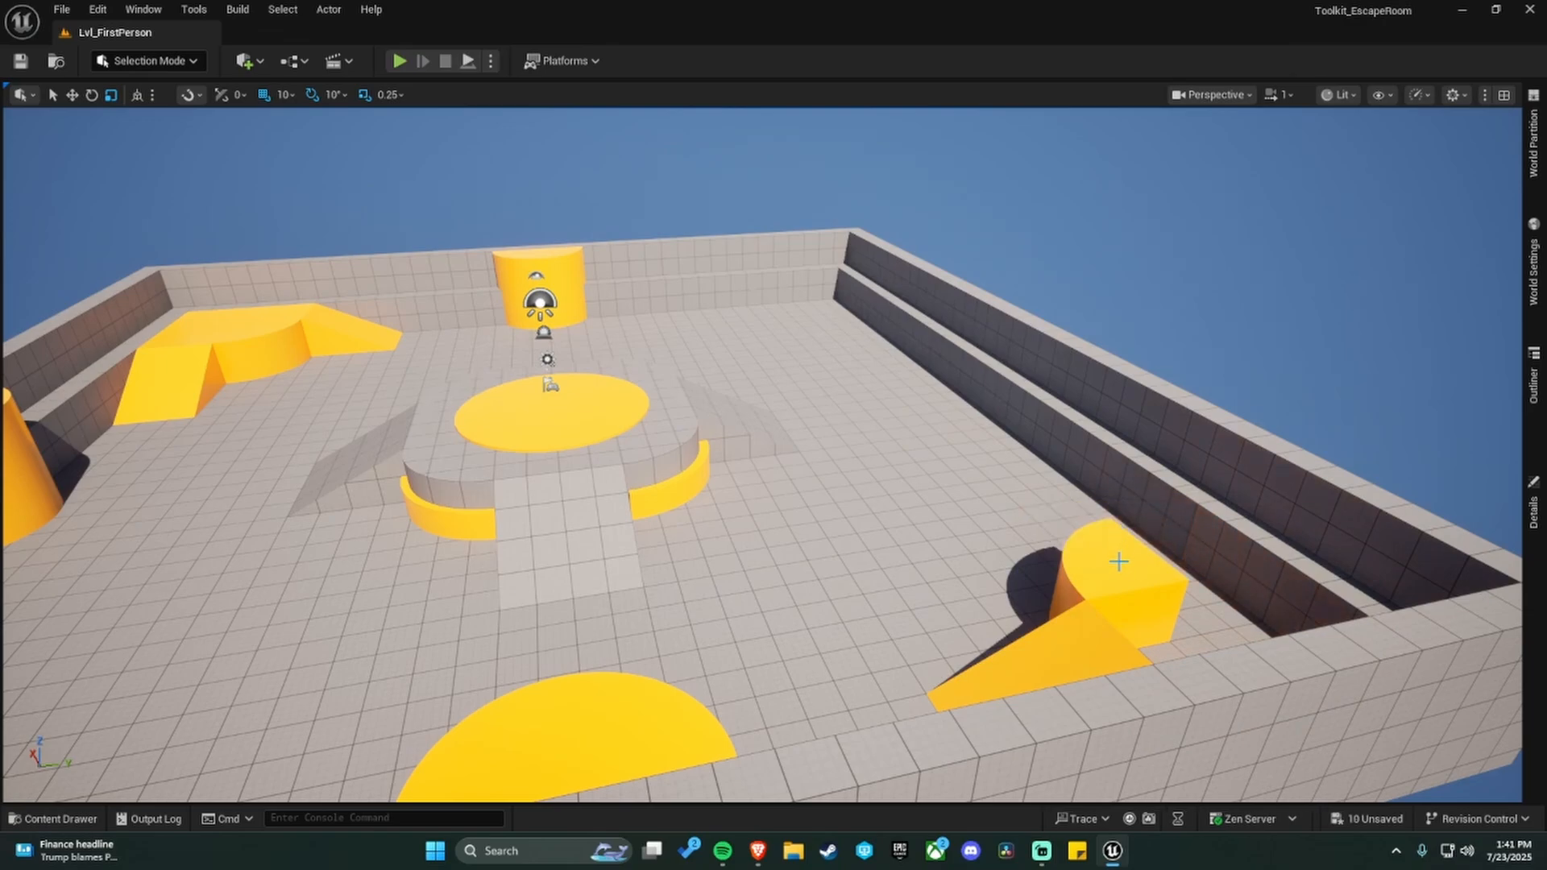
pyautogui.click(1115, 564)
pyautogui.press('Delete')
pyautogui.click(1047, 653)
pyautogui.press('Delete')
# Delete both pieces of the yellow half-round pillar against the arena's near wall.
pyautogui.click(629, 704)
pyautogui.press('Delete')
pyautogui.click(560, 731)
pyautogui.press('Delete')
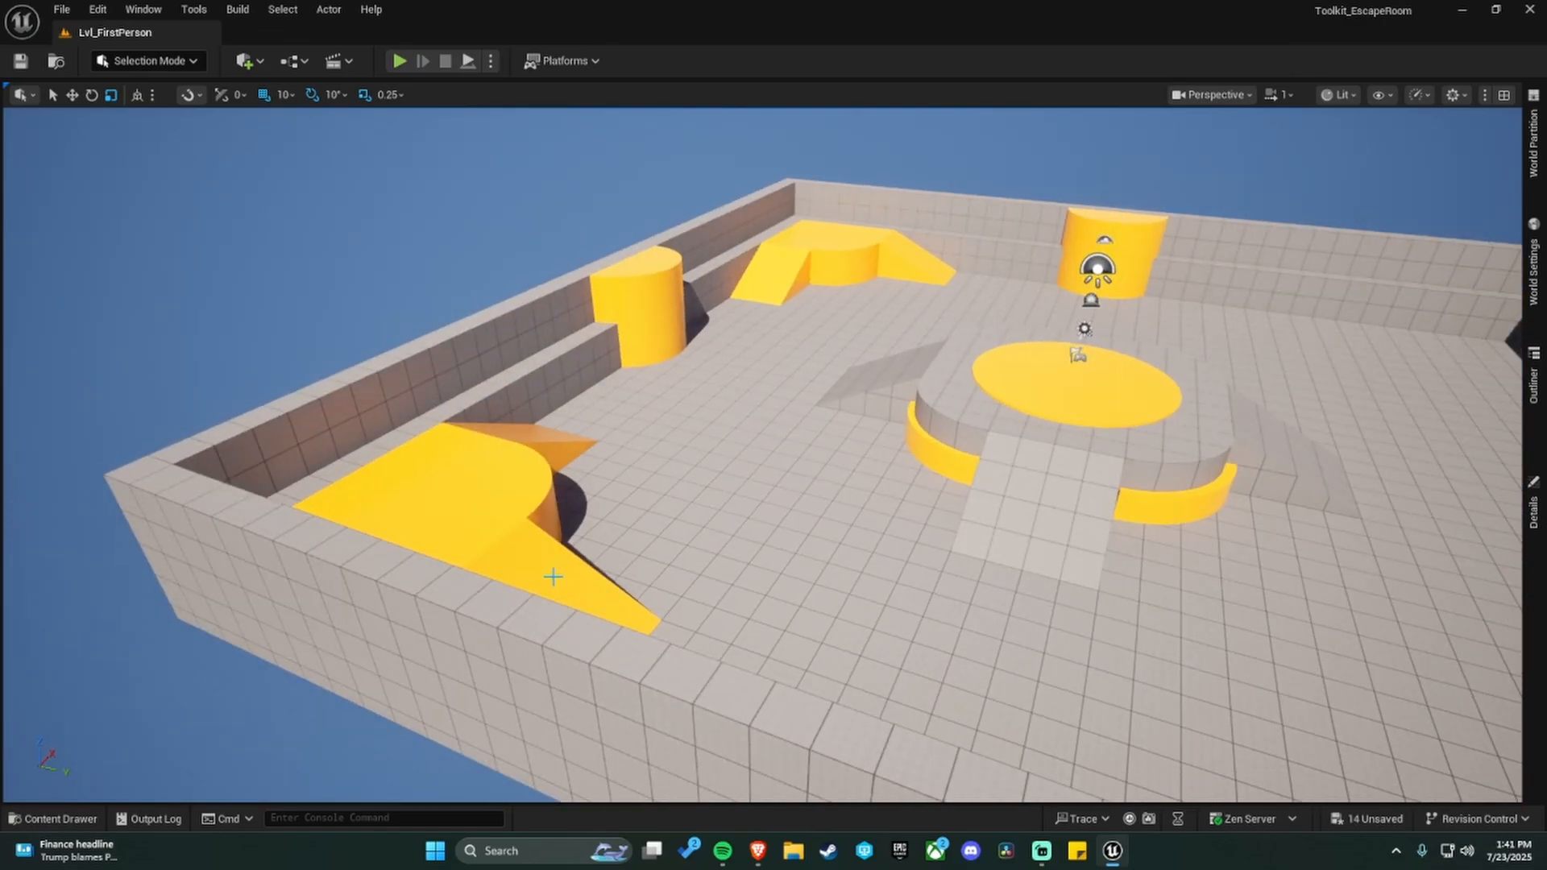
# Delete every piece of the yellow platform and its ramps in the arena's near left corner.
pyautogui.click(484, 637)
pyautogui.press('Delete')
pyautogui.click(516, 515)
pyautogui.press('Delete')
pyautogui.click(481, 448)
pyautogui.press('Delete')
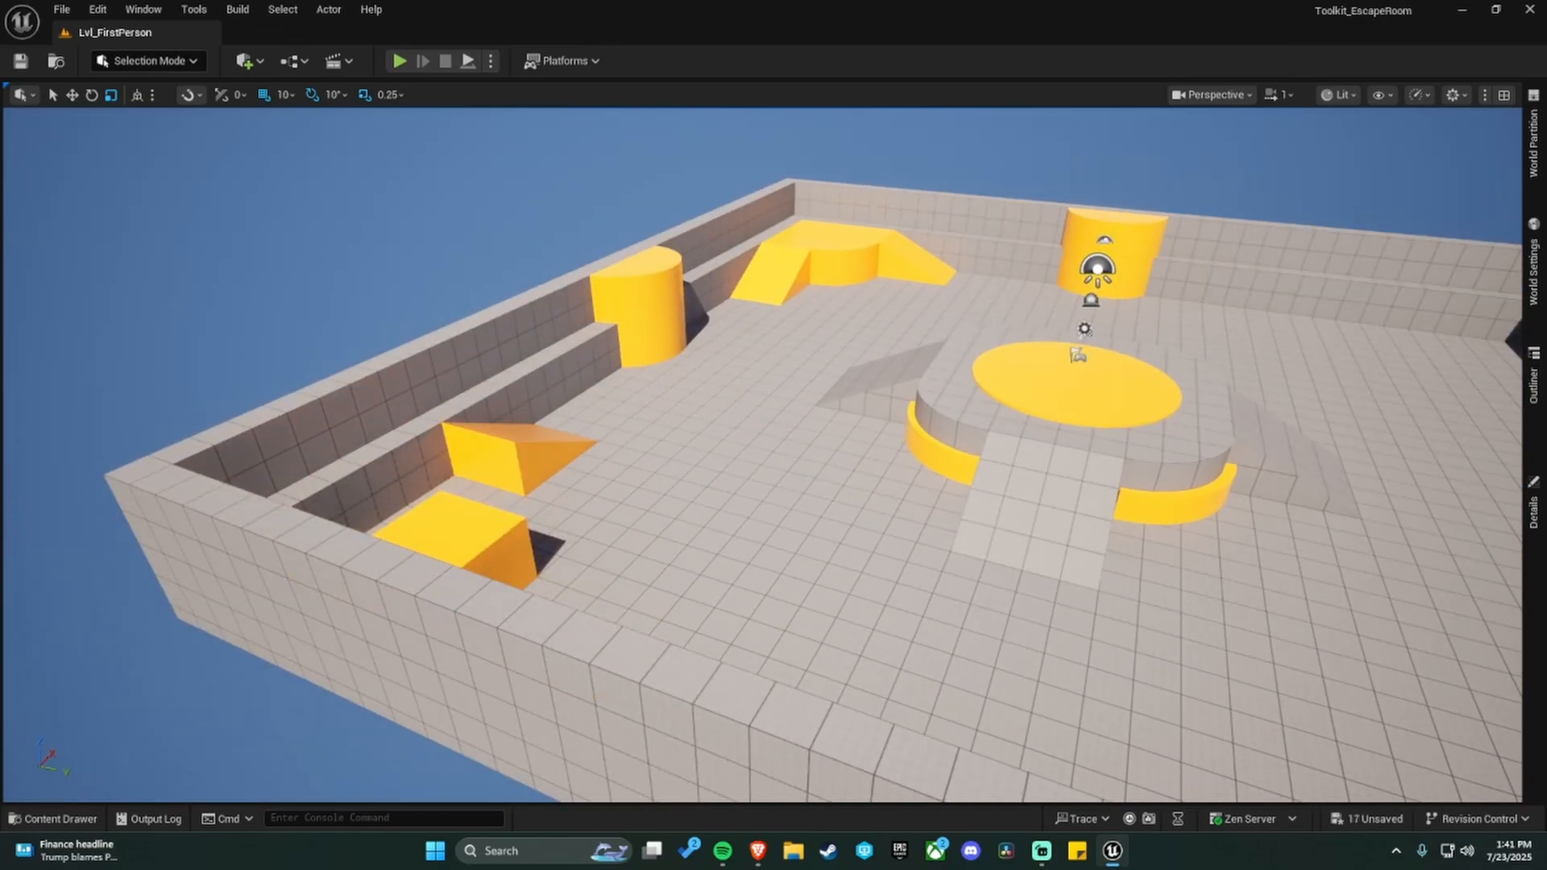
pyautogui.click(517, 465)
pyautogui.press('Delete')
pyautogui.click(489, 542)
pyautogui.press('Delete')
# Delete both pieces of the yellow half-cylinder pillar against the arena's left wall.
pyautogui.click(636, 321)
pyautogui.press('Delete')
pyautogui.click(663, 304)
pyautogui.press('Delete')
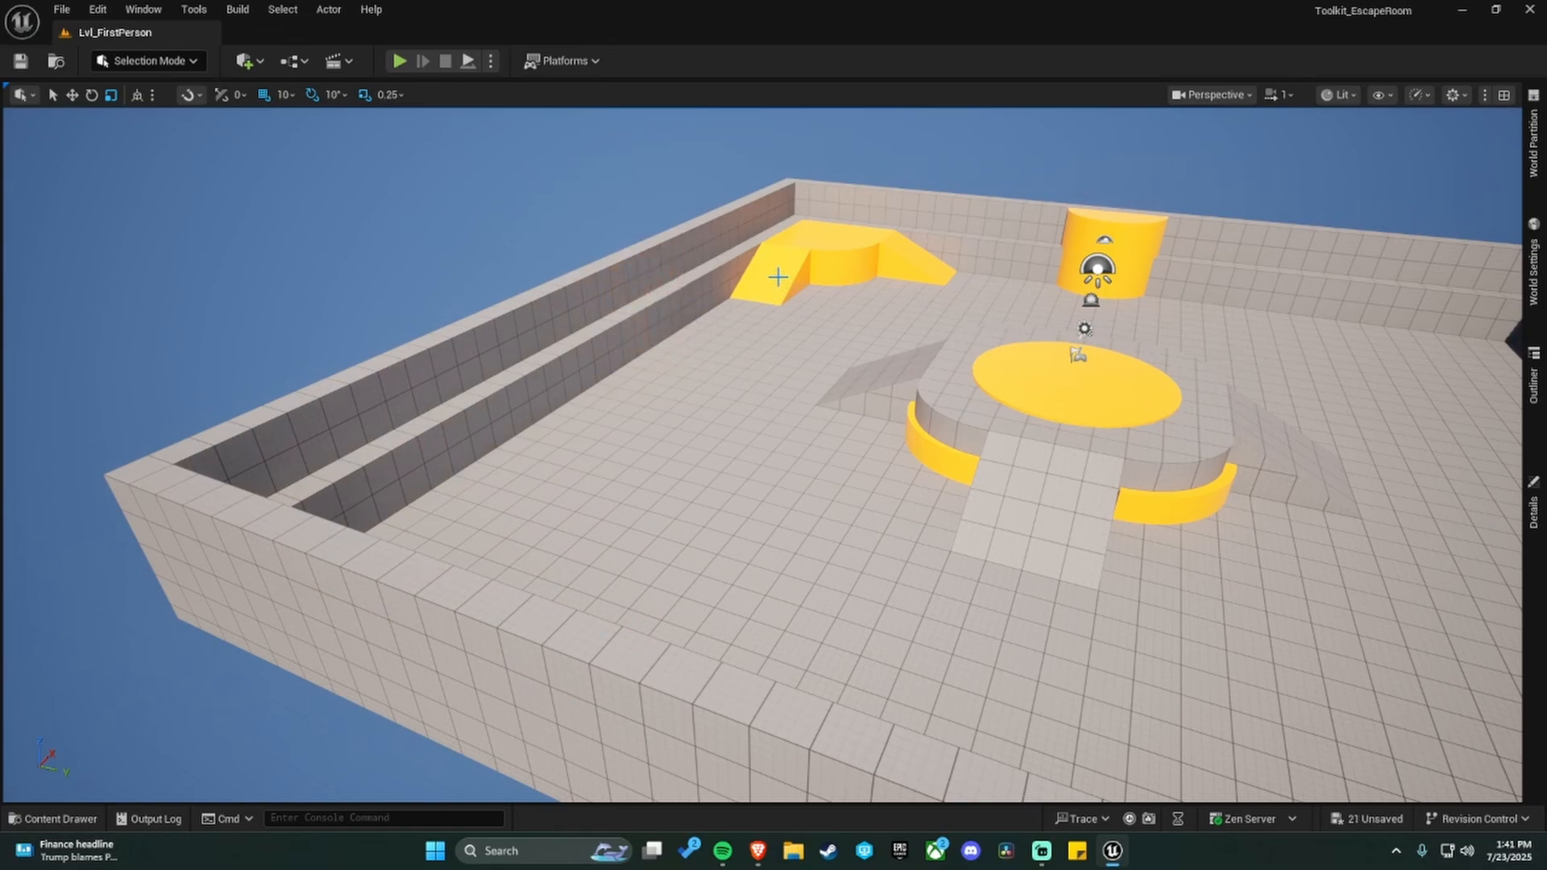
# Delete the ramps, rounded piece and cube of the yellow platform in the arena's far left corner.
pyautogui.click(779, 278)
pyautogui.press('Delete')
pyautogui.click(843, 265)
pyautogui.press('Delete')
pyautogui.click(910, 257)
pyautogui.press('Delete')
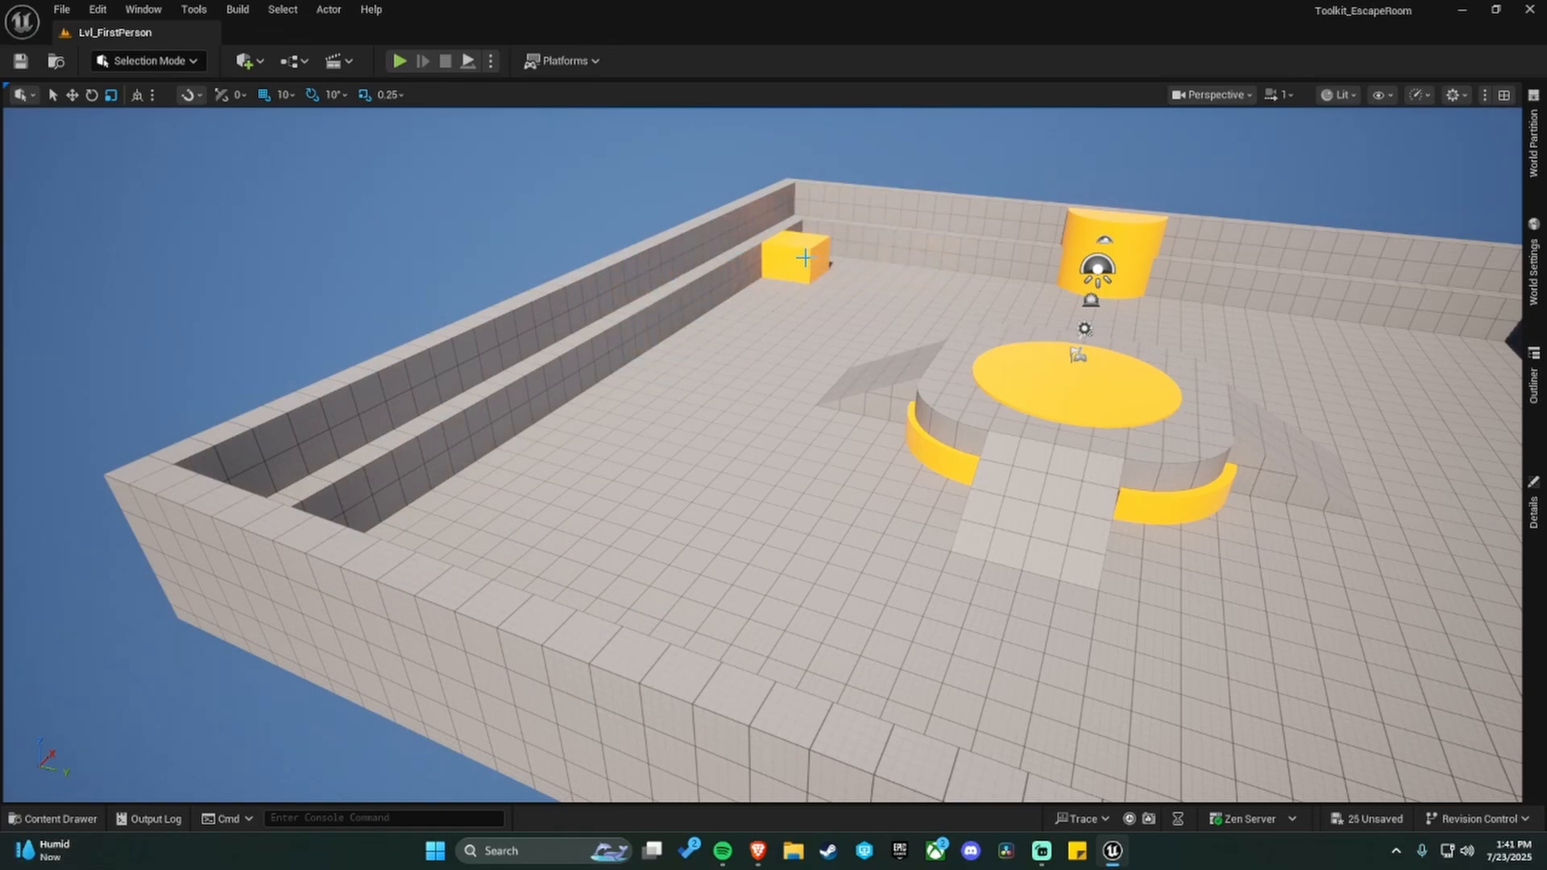
pyautogui.click(802, 256)
pyautogui.press('Delete')
# Delete both pieces of the yellow half-cylinder pillar against the arena's far wall.
pyautogui.click(1086, 237)
pyautogui.press('Delete')
pyautogui.click(1134, 245)
pyautogui.press('Delete')
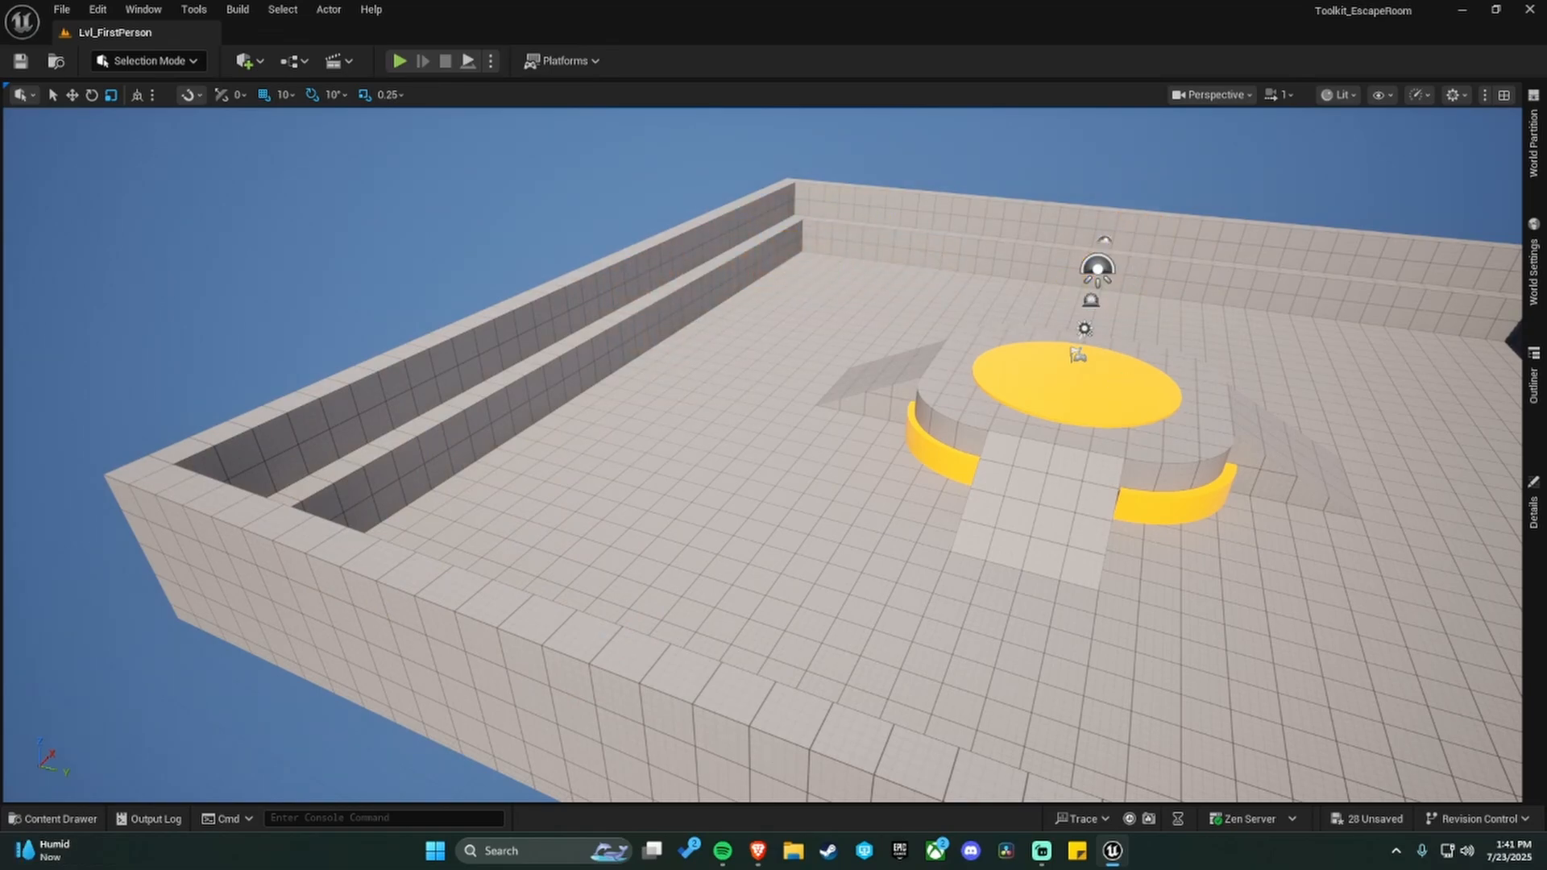
# Delete the central platform's yellow disc, front ramp, front middle block and the grey piece above the right yellow base.
pyautogui.click(1084, 390)
pyautogui.press('Delete')
pyautogui.click(1167, 461)
pyautogui.press('Delete')
pyautogui.click(1045, 492)
pyautogui.press('Delete')
pyautogui.click(1059, 415)
pyautogui.press('Delete')
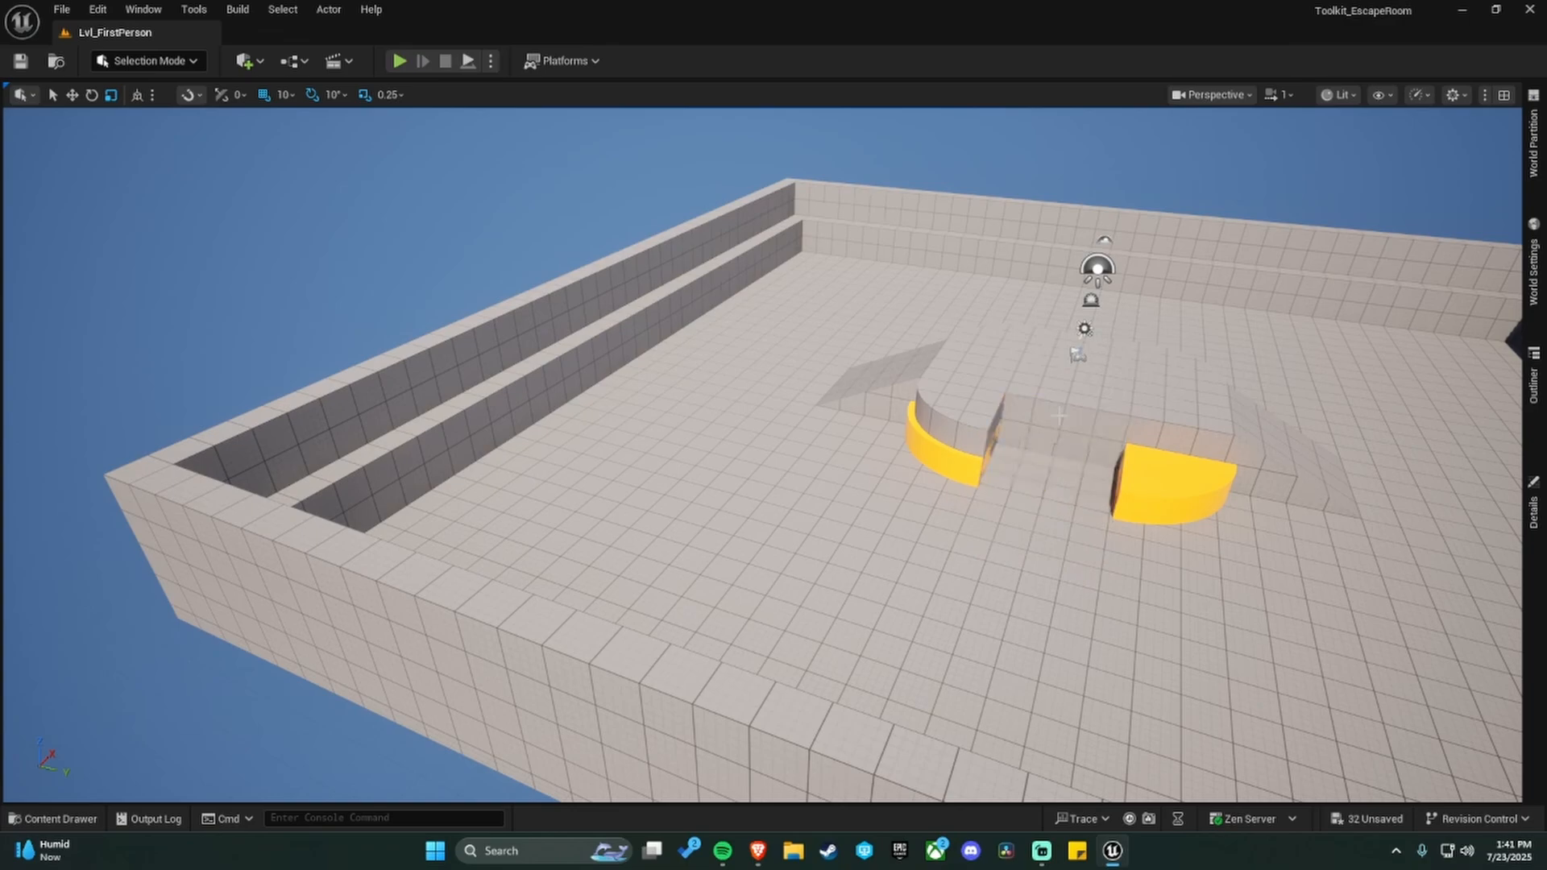
# Delete the remaining grey middle blocks of the central platform.
pyautogui.click(1058, 415)
pyautogui.press('Delete')
pyautogui.moveTo(1151, 411); pyautogui.dragTo(1157, 411)
pyautogui.click(1157, 411)
pyautogui.press('Delete')
pyautogui.click(1091, 363)
pyautogui.press('Delete')
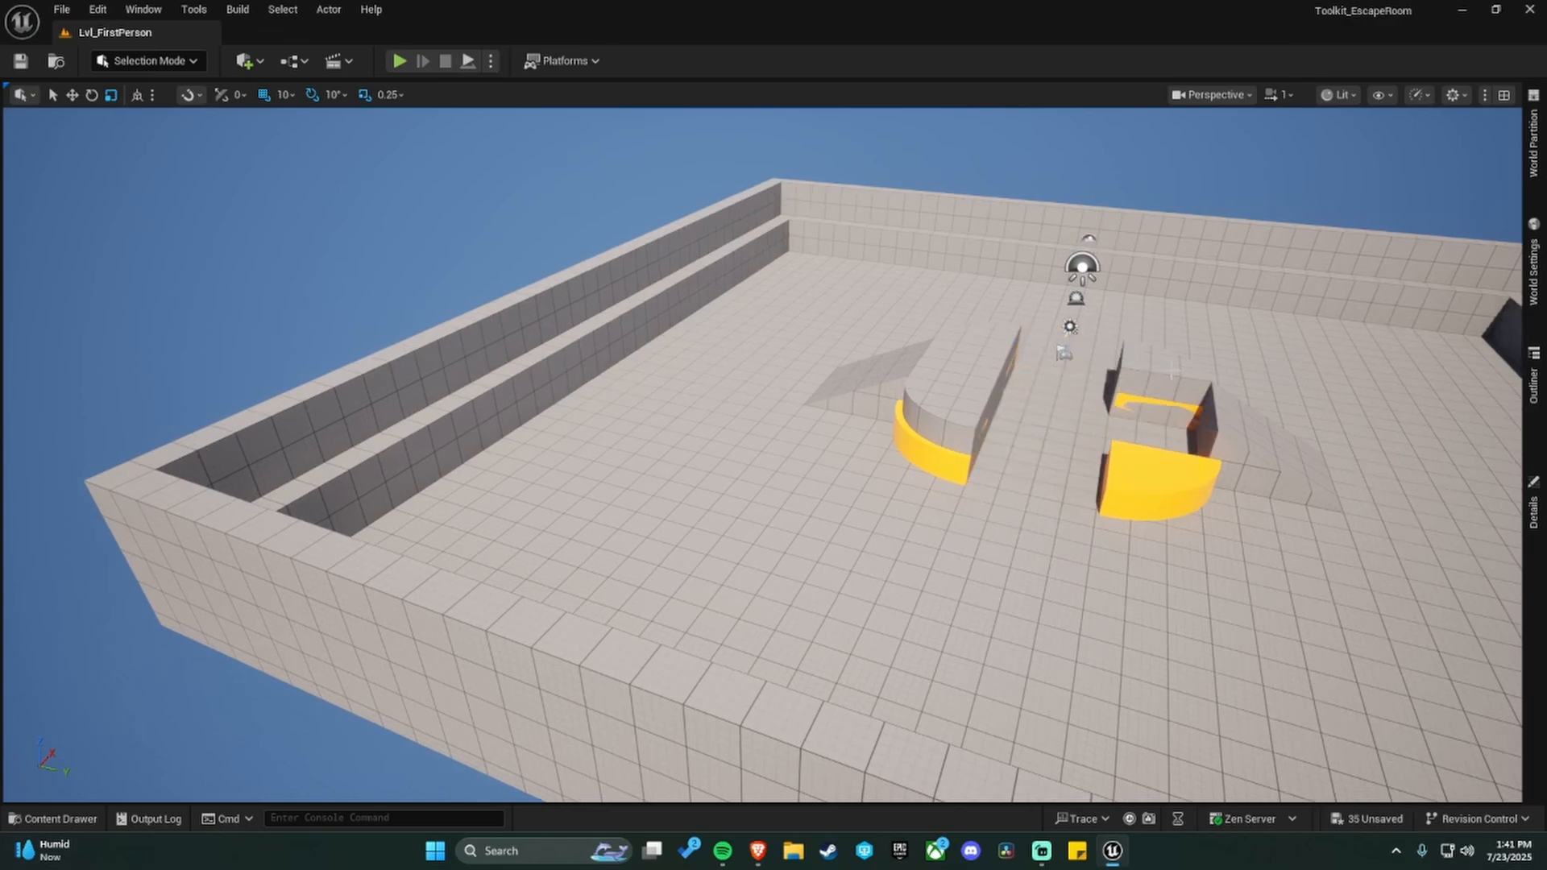
# Delete the right-hand remains of the central platform, including its side ramp and yellow quarter-round pieces.
pyautogui.click(1173, 370)
pyautogui.press('Delete')
pyautogui.click(1168, 411)
pyautogui.press('Delete')
pyautogui.click(1266, 476)
pyautogui.press('Delete')
pyautogui.click(1160, 487)
pyautogui.press('Delete')
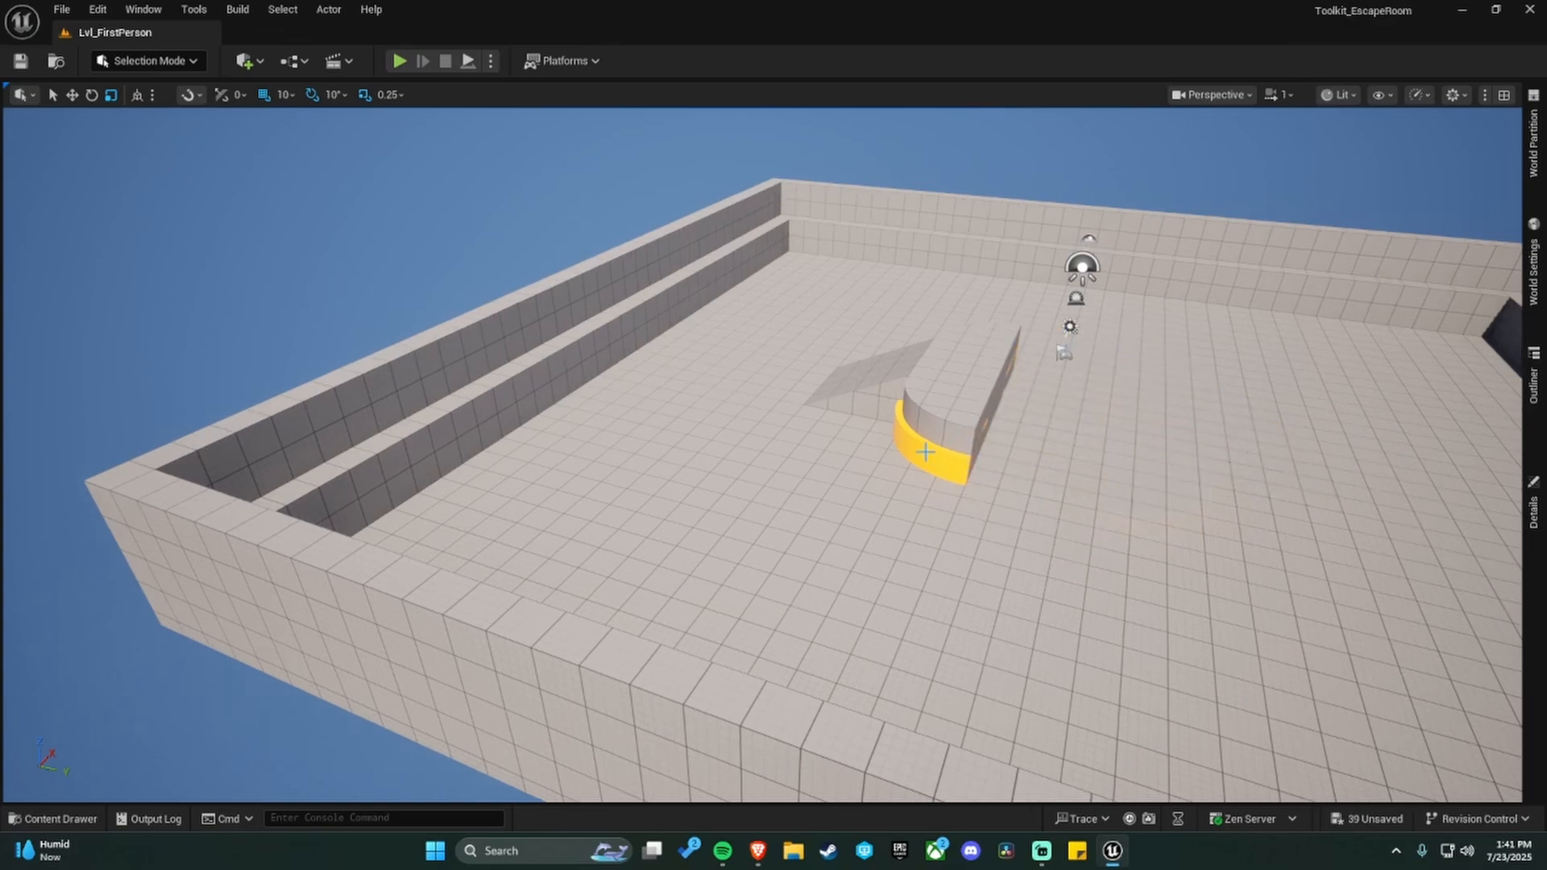
# Delete the left-hand remains of the central platform, including its yellow rounded pieces and side ramp.
pyautogui.click(926, 452)
pyautogui.press('Delete')
pyautogui.click(934, 443)
pyautogui.press('Delete')
pyautogui.click(953, 412)
pyautogui.press('Delete')
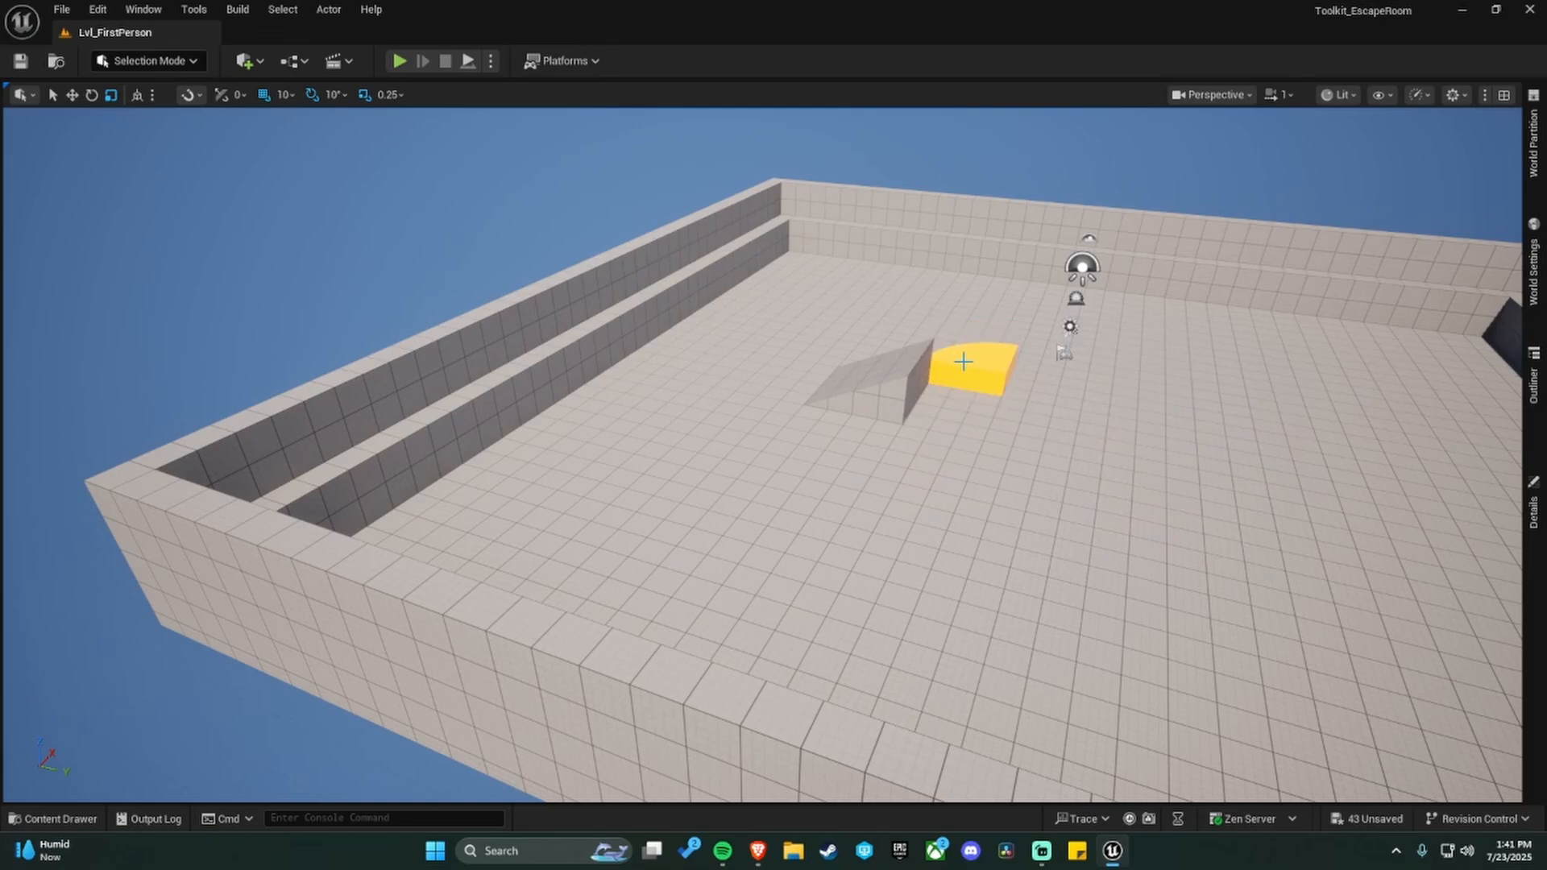
pyautogui.click(963, 362)
pyautogui.press('Delete')
pyautogui.click(887, 387)
pyautogui.press('Delete')
# Move the lower ledge block along the left wall inward, away from the upper wall.
pyautogui.click(591, 337)
pyautogui.moveTo(590, 337); pyautogui.dragTo(516, 326, button='right')
pyautogui.press('w')
pyautogui.moveTo(338, 666); pyautogui.dragTo(471, 729)
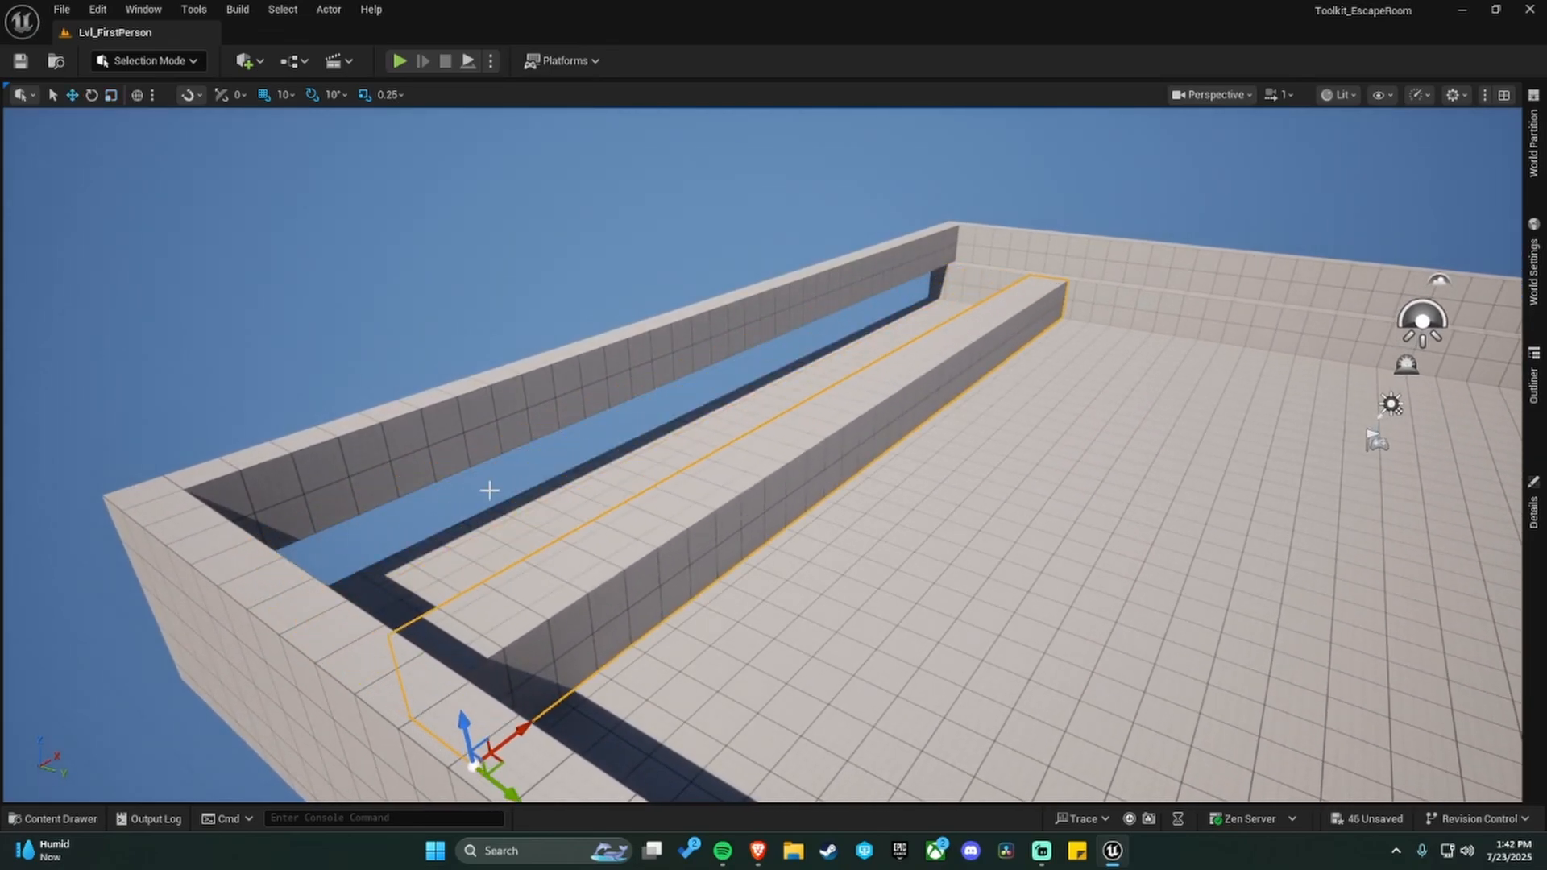
# Lower the upper left wall to the floor and scale it vertically to the full wall height.
pyautogui.click(629, 442)
pyautogui.moveTo(202, 532); pyautogui.dragTo(227, 578)
pyautogui.press('w')
pyautogui.press('r')
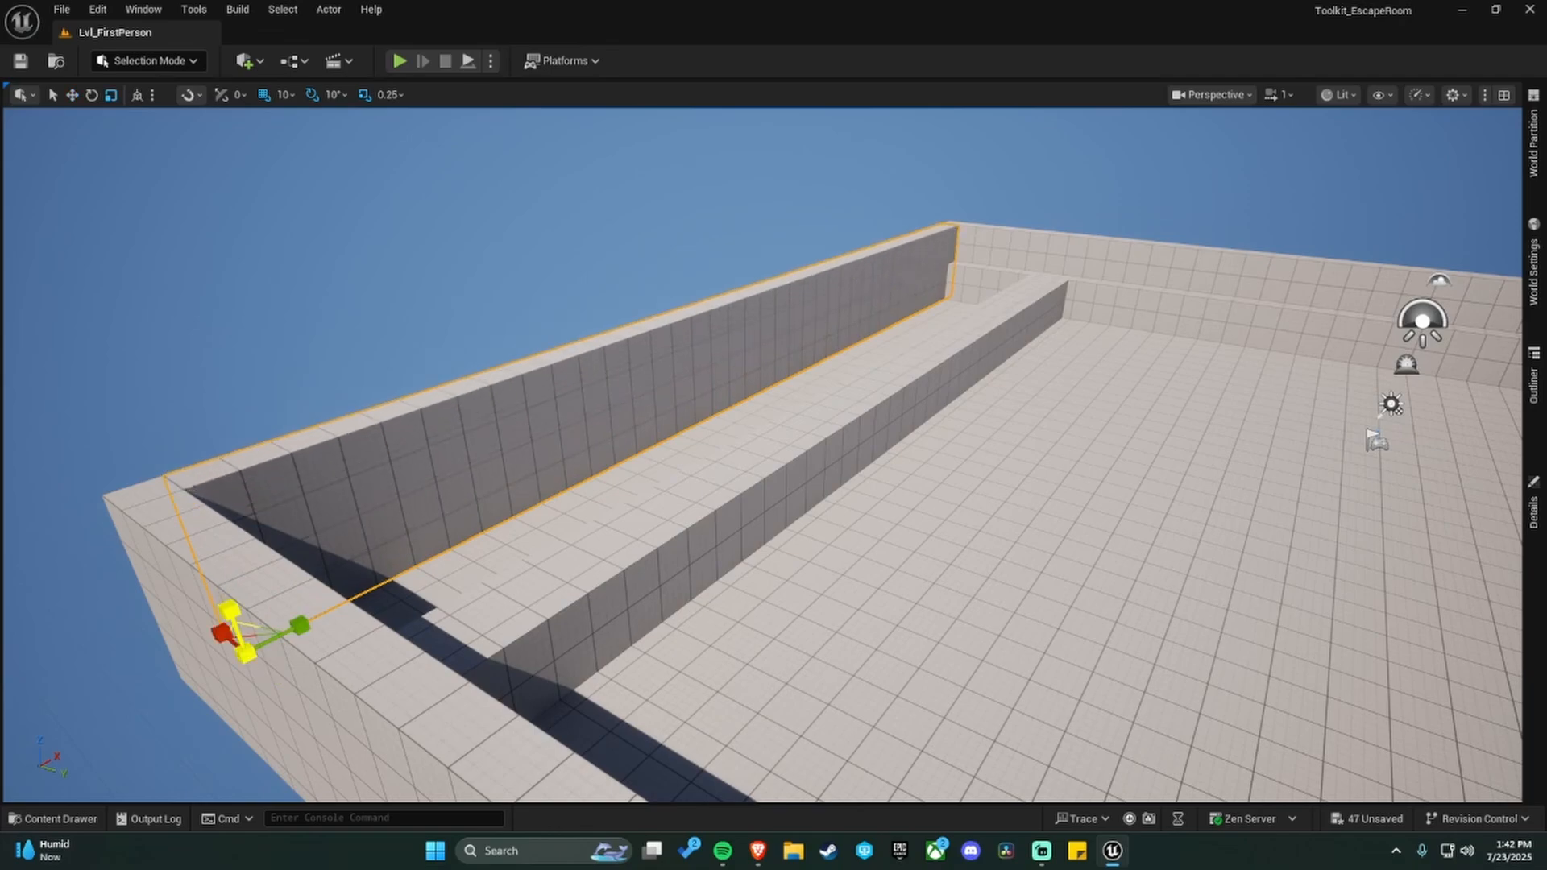
# Delete the ledge block that was moved inward from the left wall.
pyautogui.moveTo(636, 528); pyautogui.dragTo(387, 533, button='right')
pyautogui.press('w')
pyautogui.press('Escape')
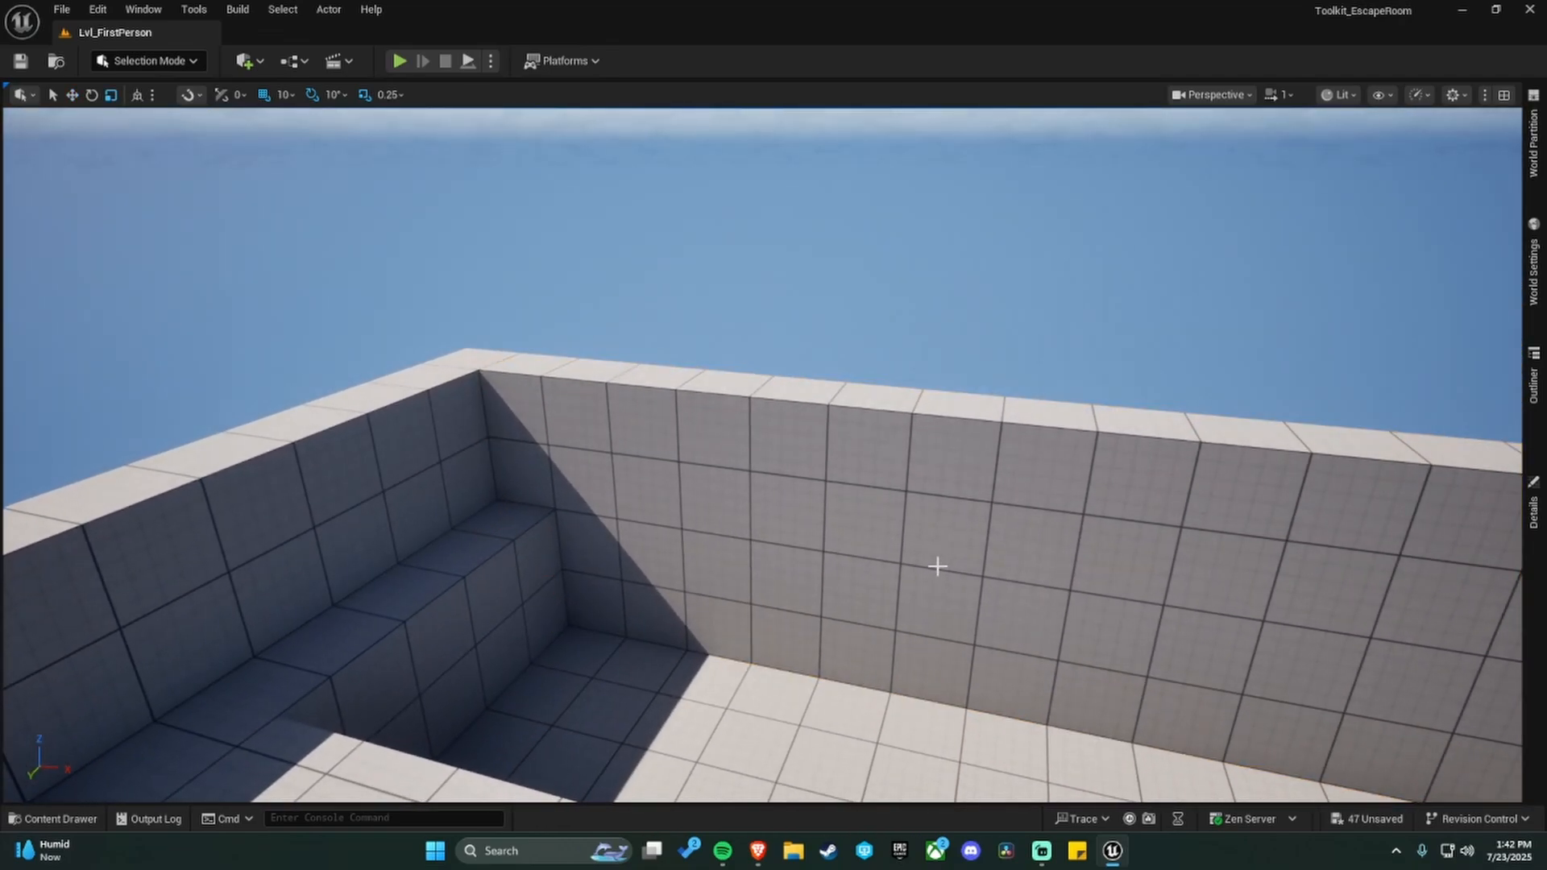
pyautogui.moveTo(935, 566); pyautogui.dragTo(774, 566, button='right')
pyautogui.click(874, 609)
pyautogui.press('Delete')
# Delete the lower ledge block along the adjacent shaded wall.
pyautogui.click(864, 508)
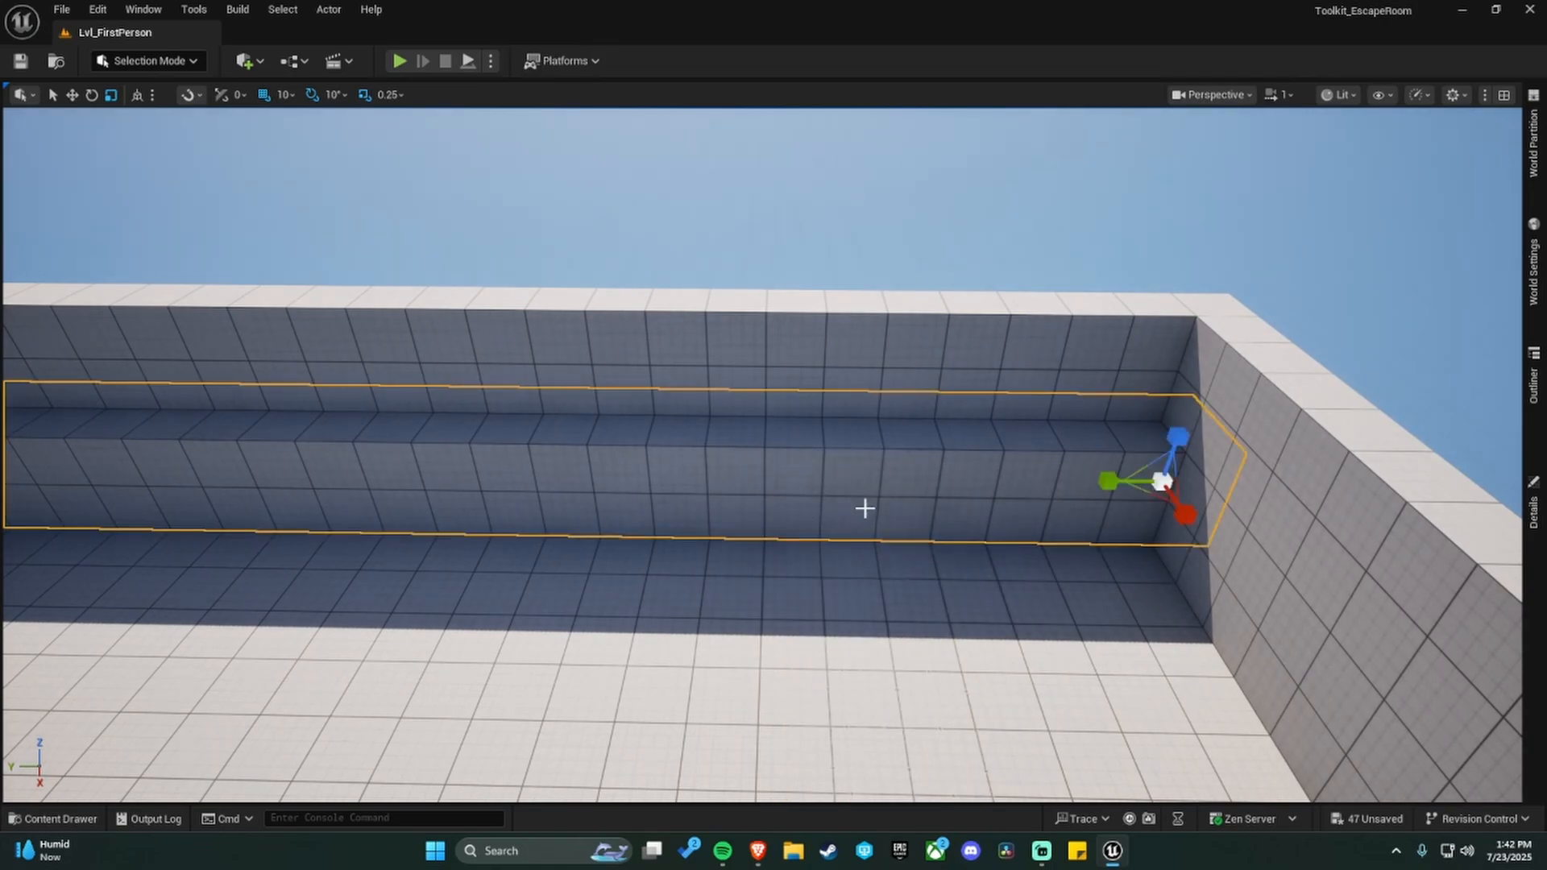
pyautogui.moveTo(862, 507); pyautogui.dragTo(894, 502, button='right')
pyautogui.press('s')
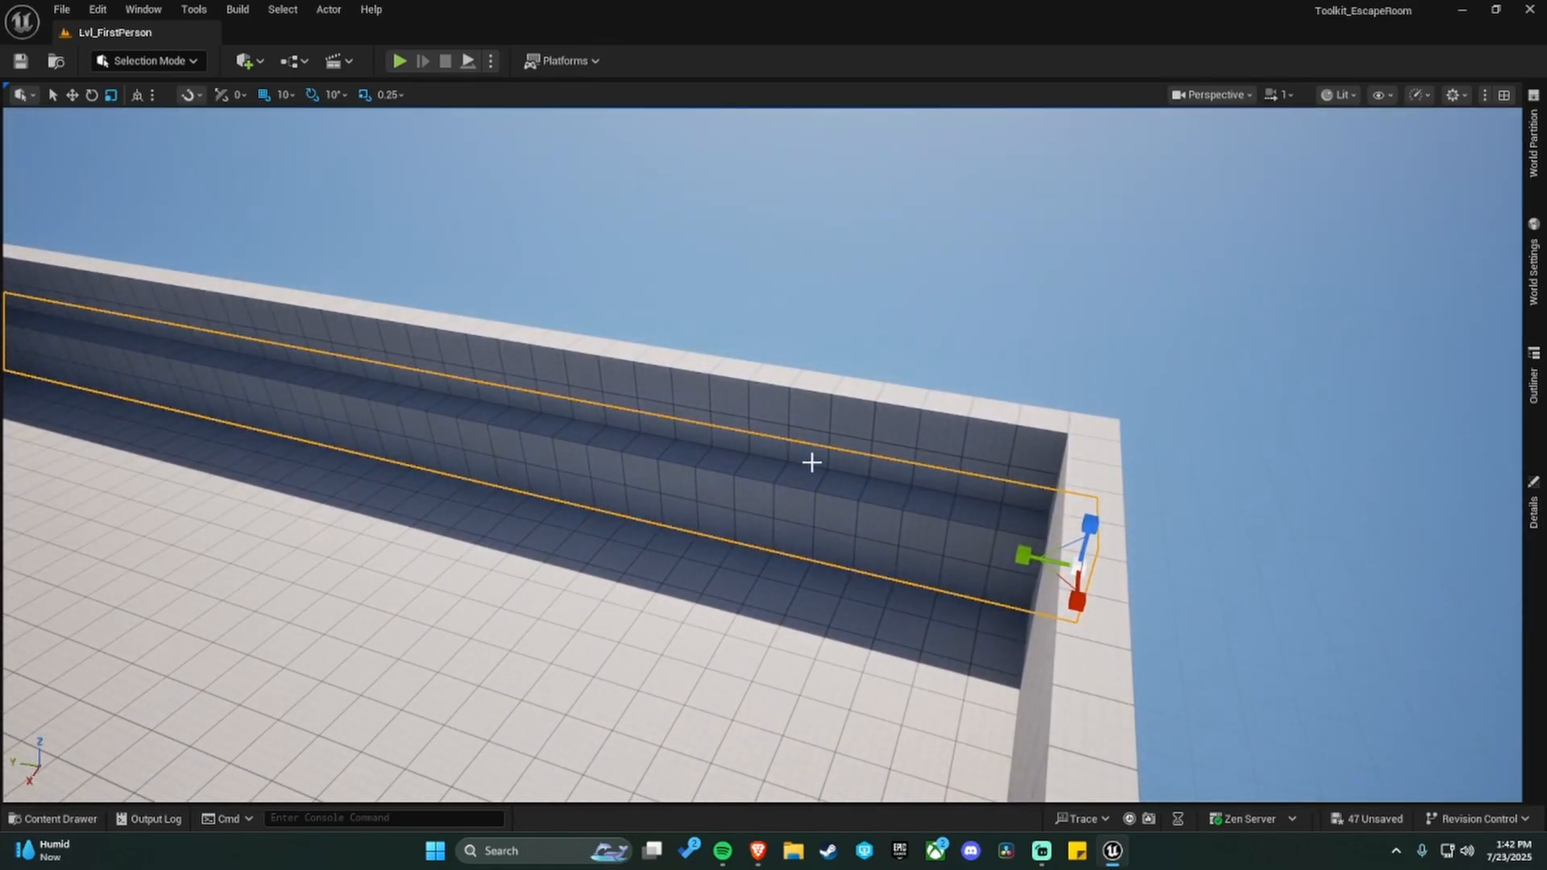
pyautogui.press('Delete')
# Lower the adjacent wall's remaining upper block to the floor and scale it vertically to full wall height.
pyautogui.click(823, 426)
pyautogui.moveTo(1110, 457); pyautogui.dragTo(1110, 537)
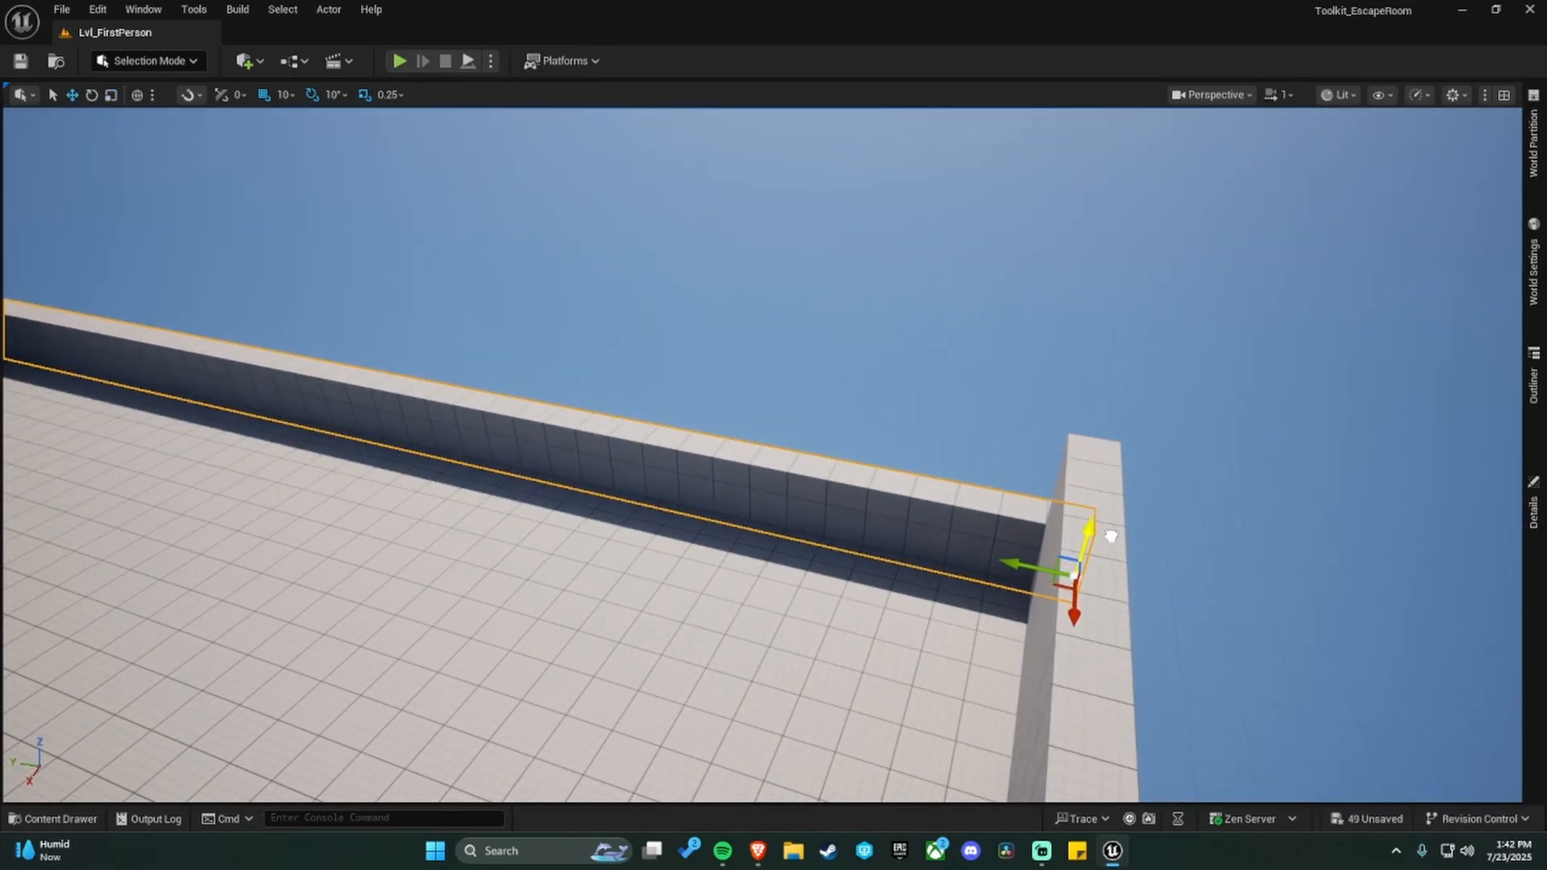
pyautogui.moveTo(1110, 537); pyautogui.dragTo(1083, 556, button='right')
pyautogui.press('w')
pyautogui.press('a')
pyautogui.moveTo(1054, 438); pyautogui.dragTo(1060, 390)
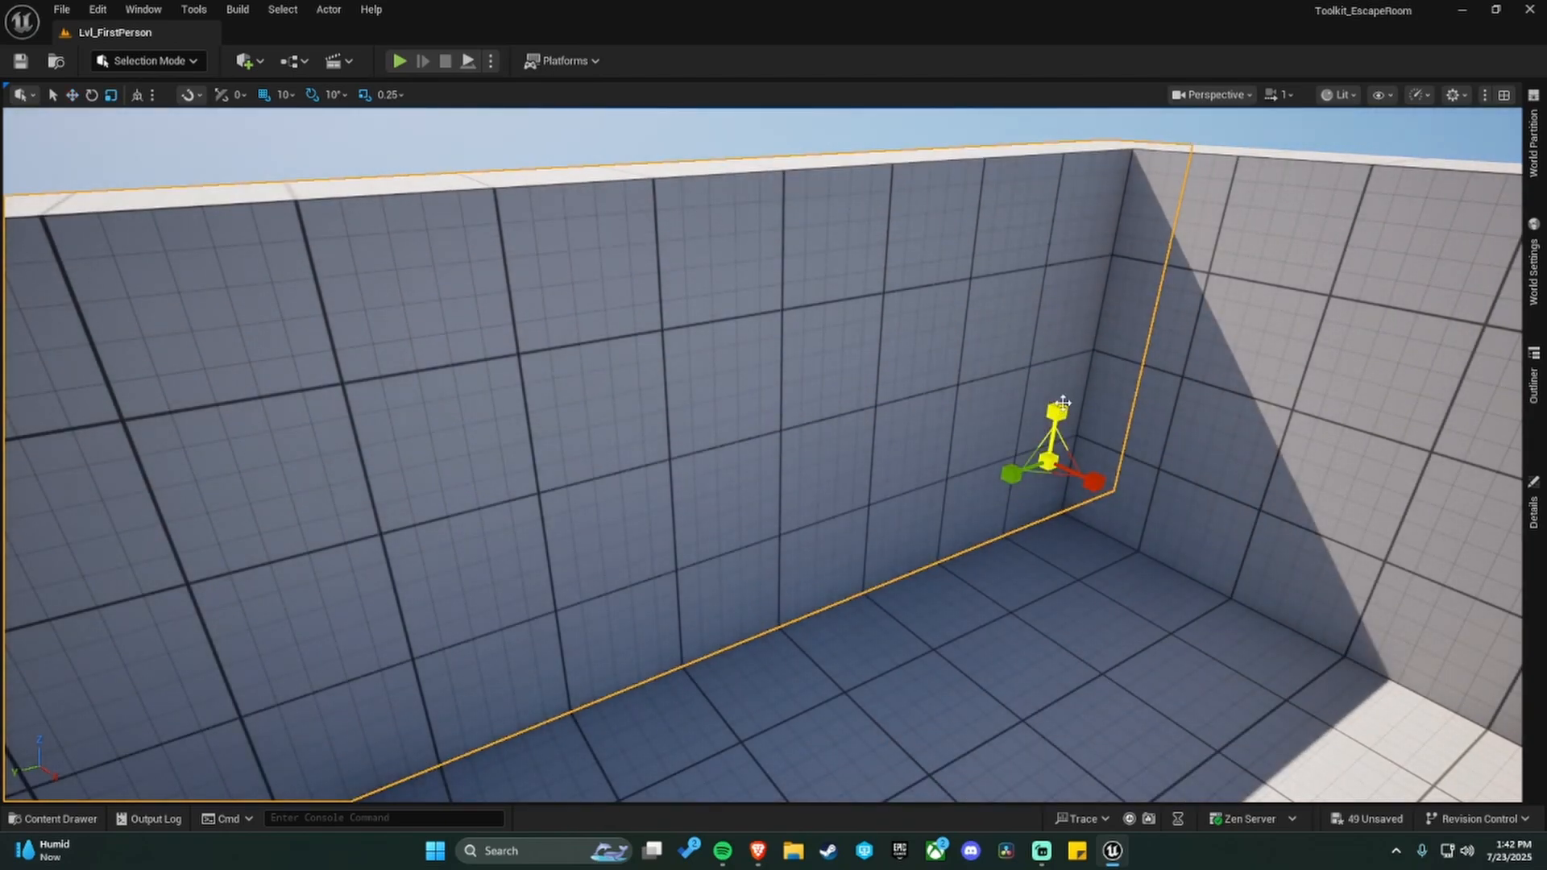
# Delete the lower ledge block along the third wall of the arena.
pyautogui.moveTo(1111, 440); pyautogui.dragTo(790, 427, button='right')
pyautogui.press('w')
pyautogui.press('a')
pyautogui.click(925, 380)
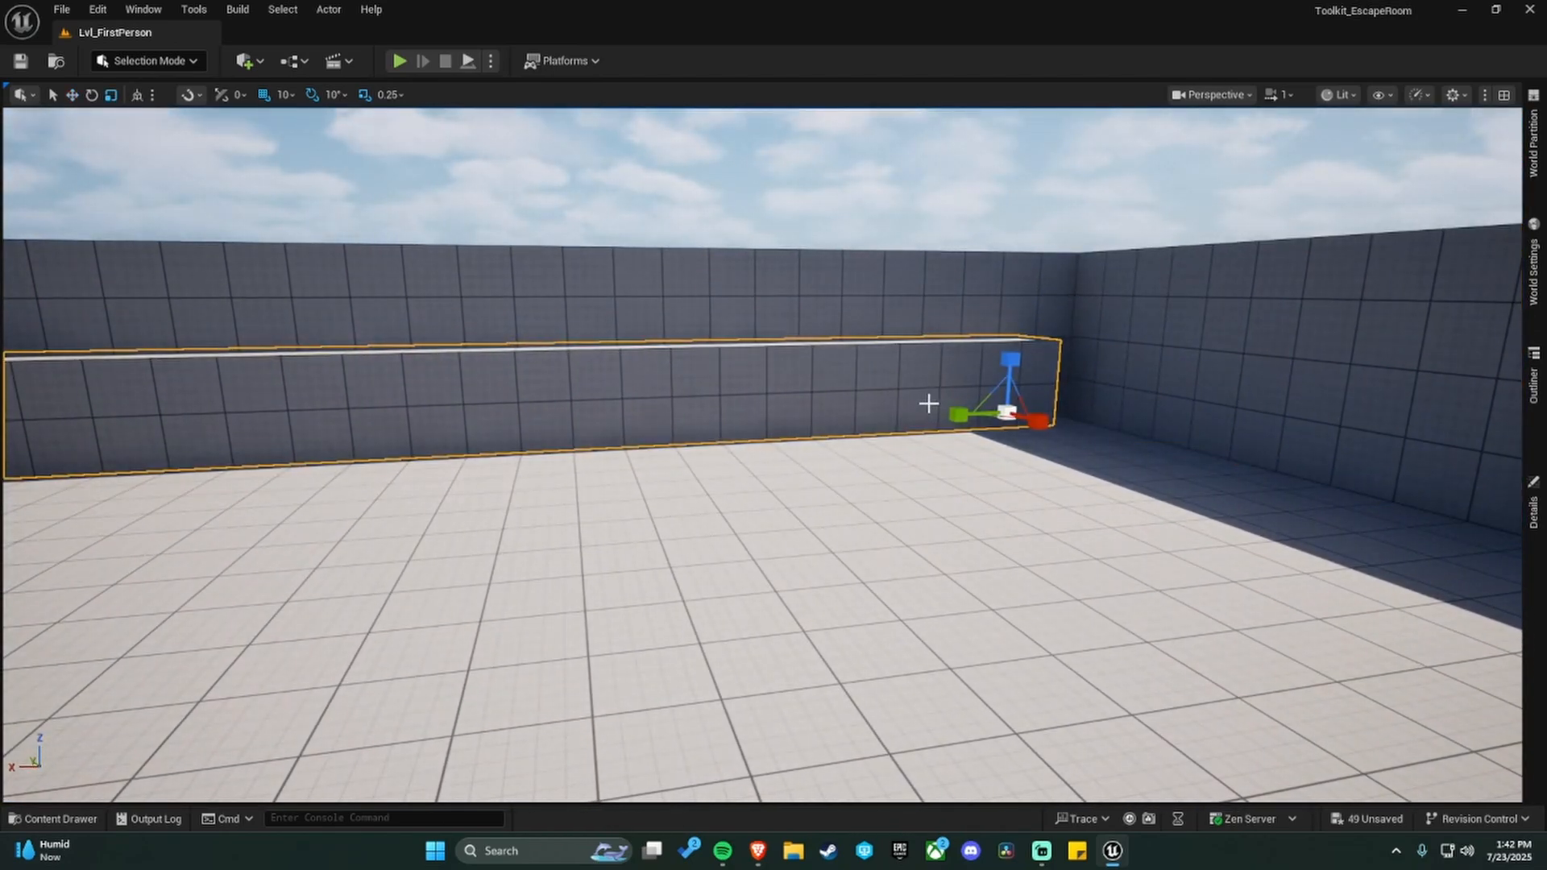
pyautogui.press('Delete')
# Lower the third wall's upper block to the floor, scale it to full height and deselect it.
pyautogui.click(844, 316)
pyautogui.moveTo(1047, 270)
pyautogui.mouseDown()
pyautogui.moveTo(1050, 352)
pyautogui.moveTo(1056, 288)
pyautogui.mouseUp()
pyautogui.moveTo(1045, 366); pyautogui.dragTo(1046, 362)
pyautogui.press('Escape')
# Delete the lower ledge block along the last wall that still has one.
pyautogui.moveTo(1046, 362); pyautogui.dragTo(685, 332, button='right')
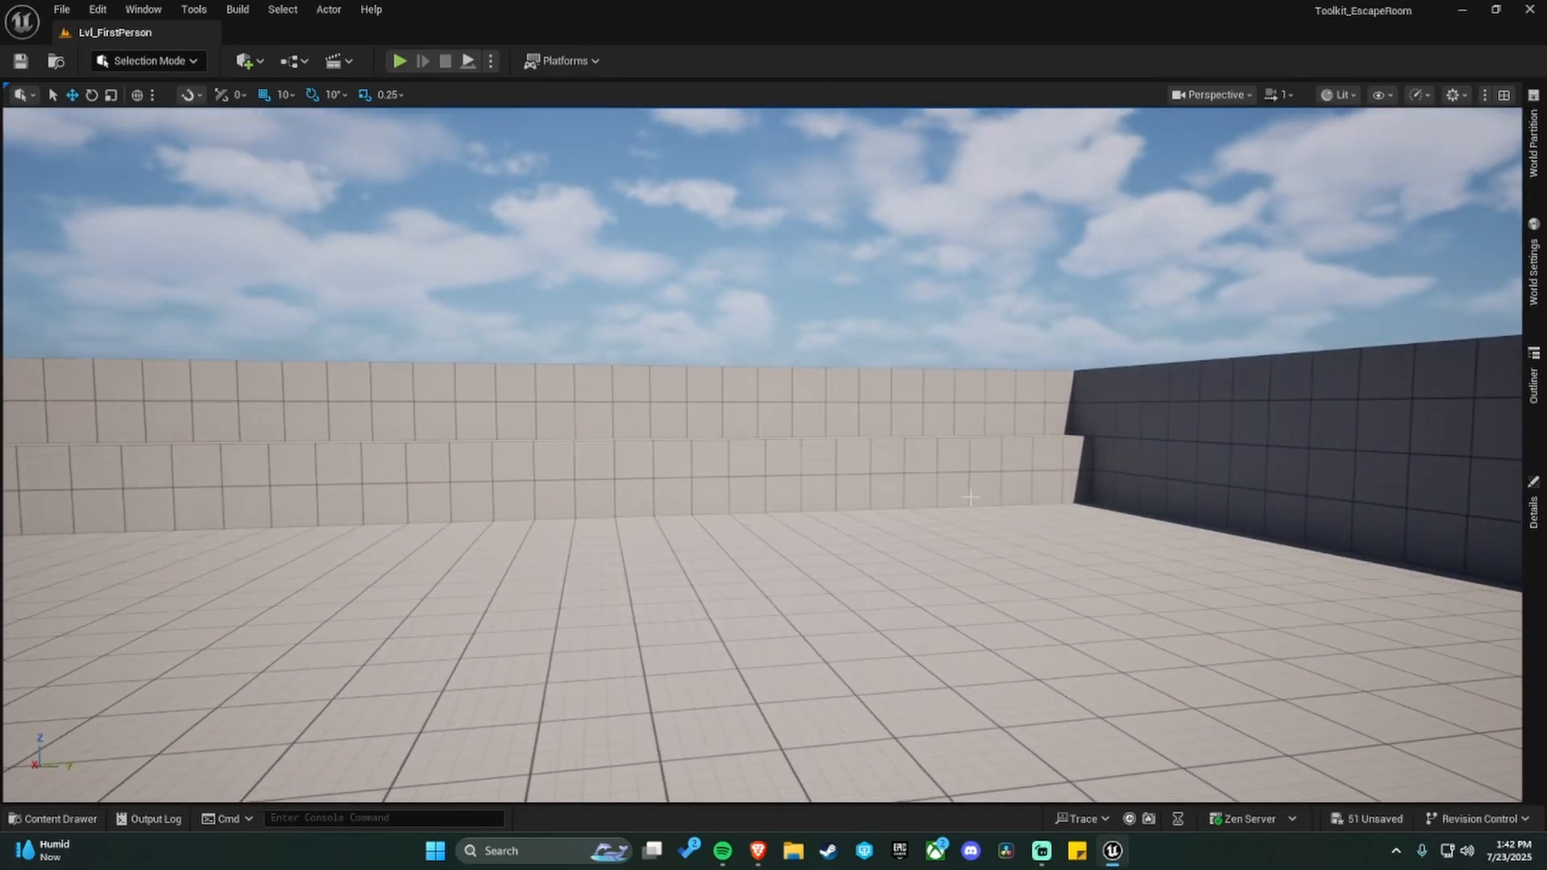
pyautogui.click(967, 490)
pyautogui.press('Delete')
# Lower the last upper wall to the floor, scale it vertically to full height and deselect it.
pyautogui.press('f')
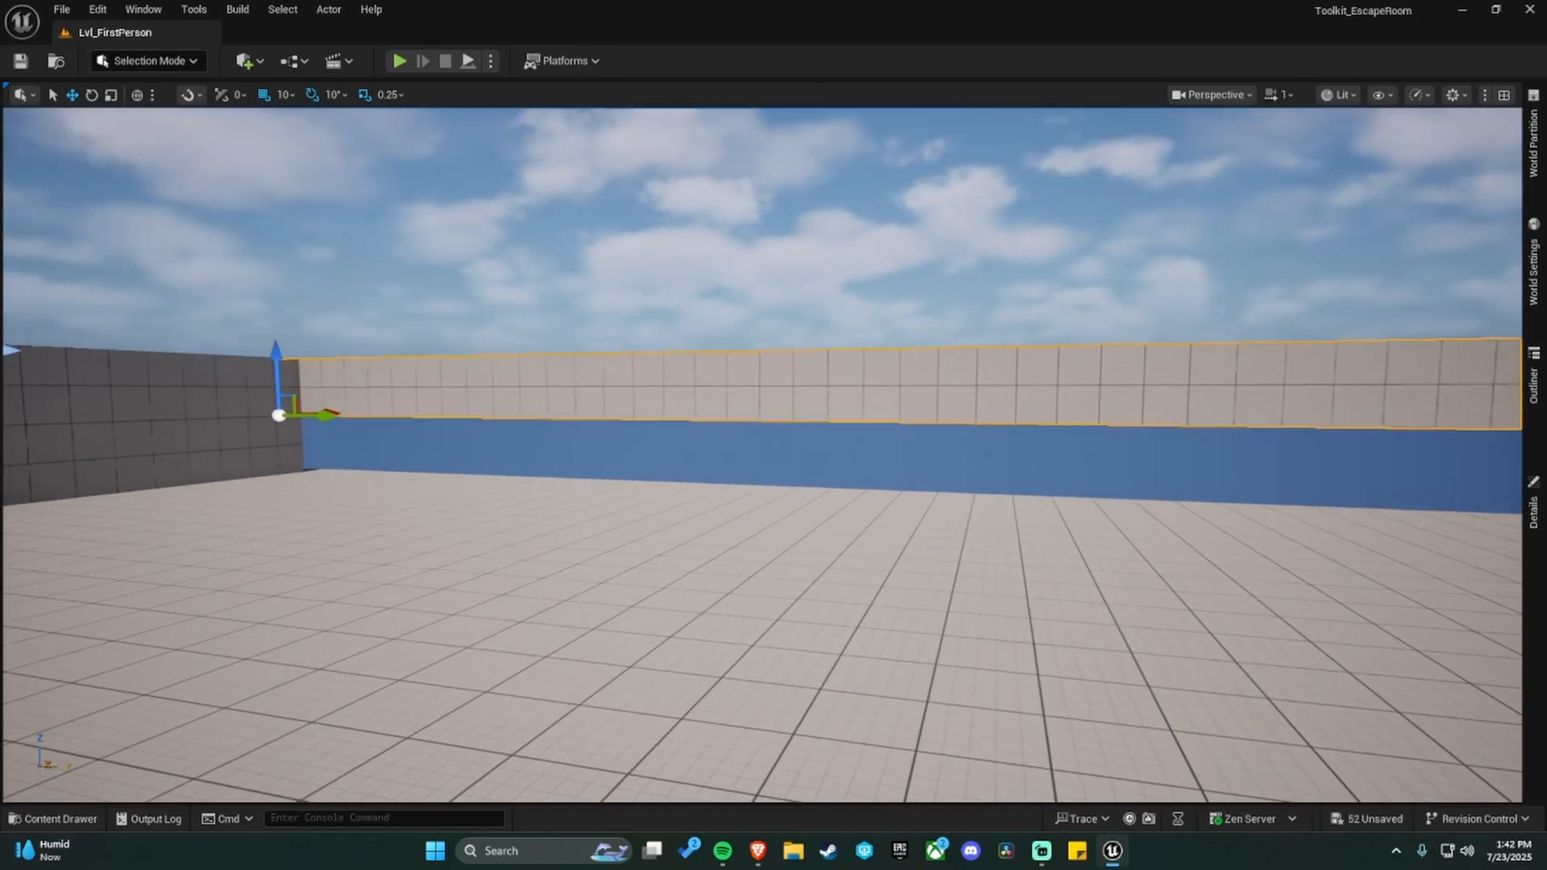
pyautogui.moveTo(474, 342); pyautogui.dragTo(478, 374)
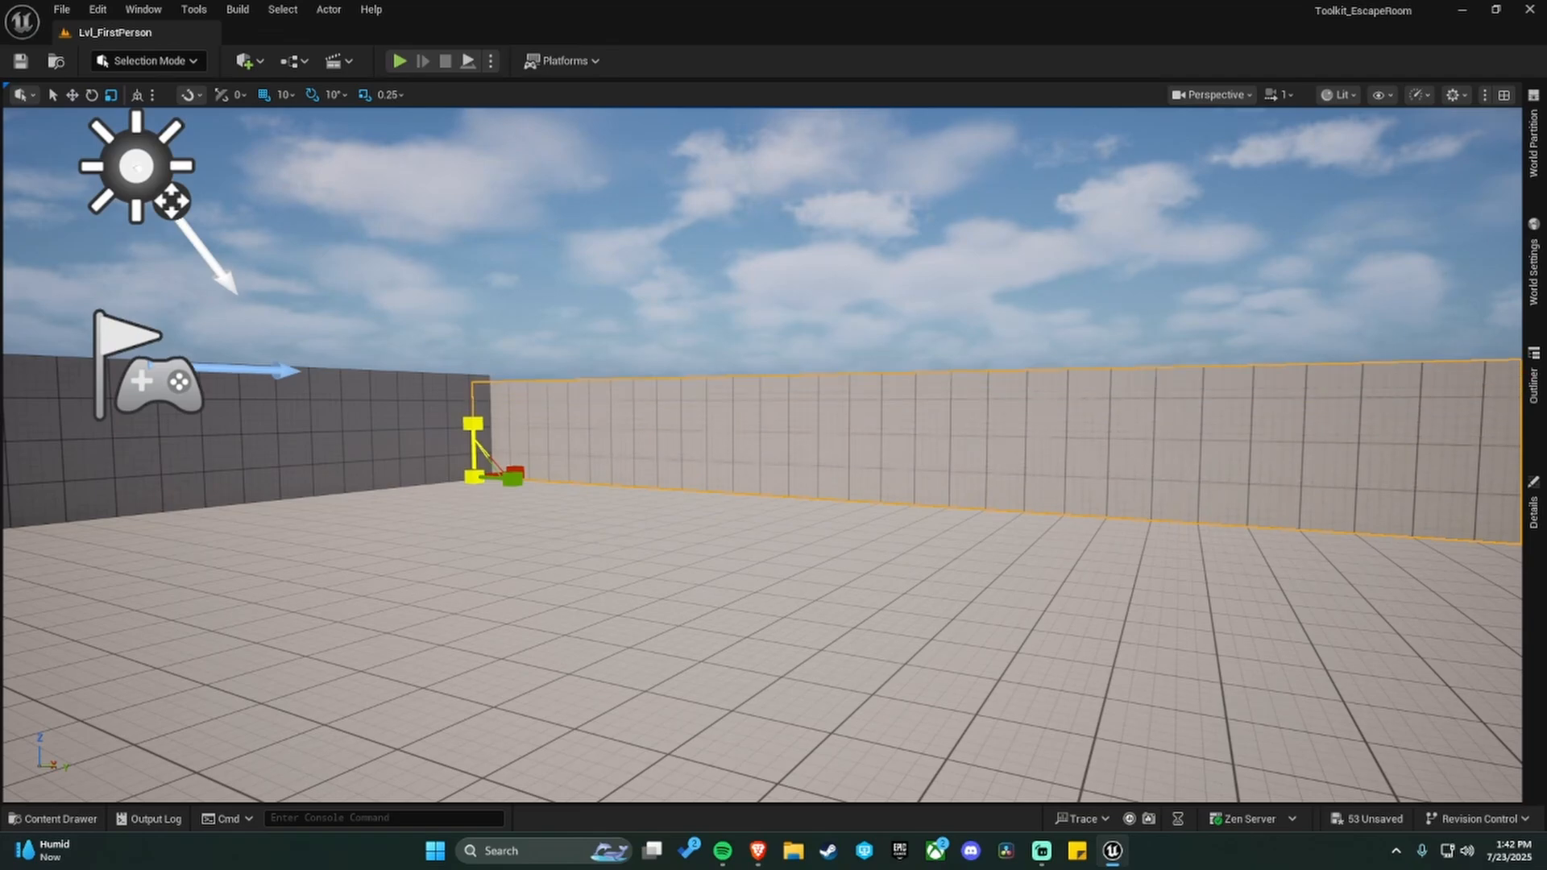
pyautogui.press('Escape')
# Look around the emptied room to check its floor and four walls.
pyautogui.moveTo(787, 535); pyautogui.dragTo(870, 556, button='right')
pyautogui.press('w')
pyautogui.press('s')
pyautogui.press('s')
pyautogui.press('w')
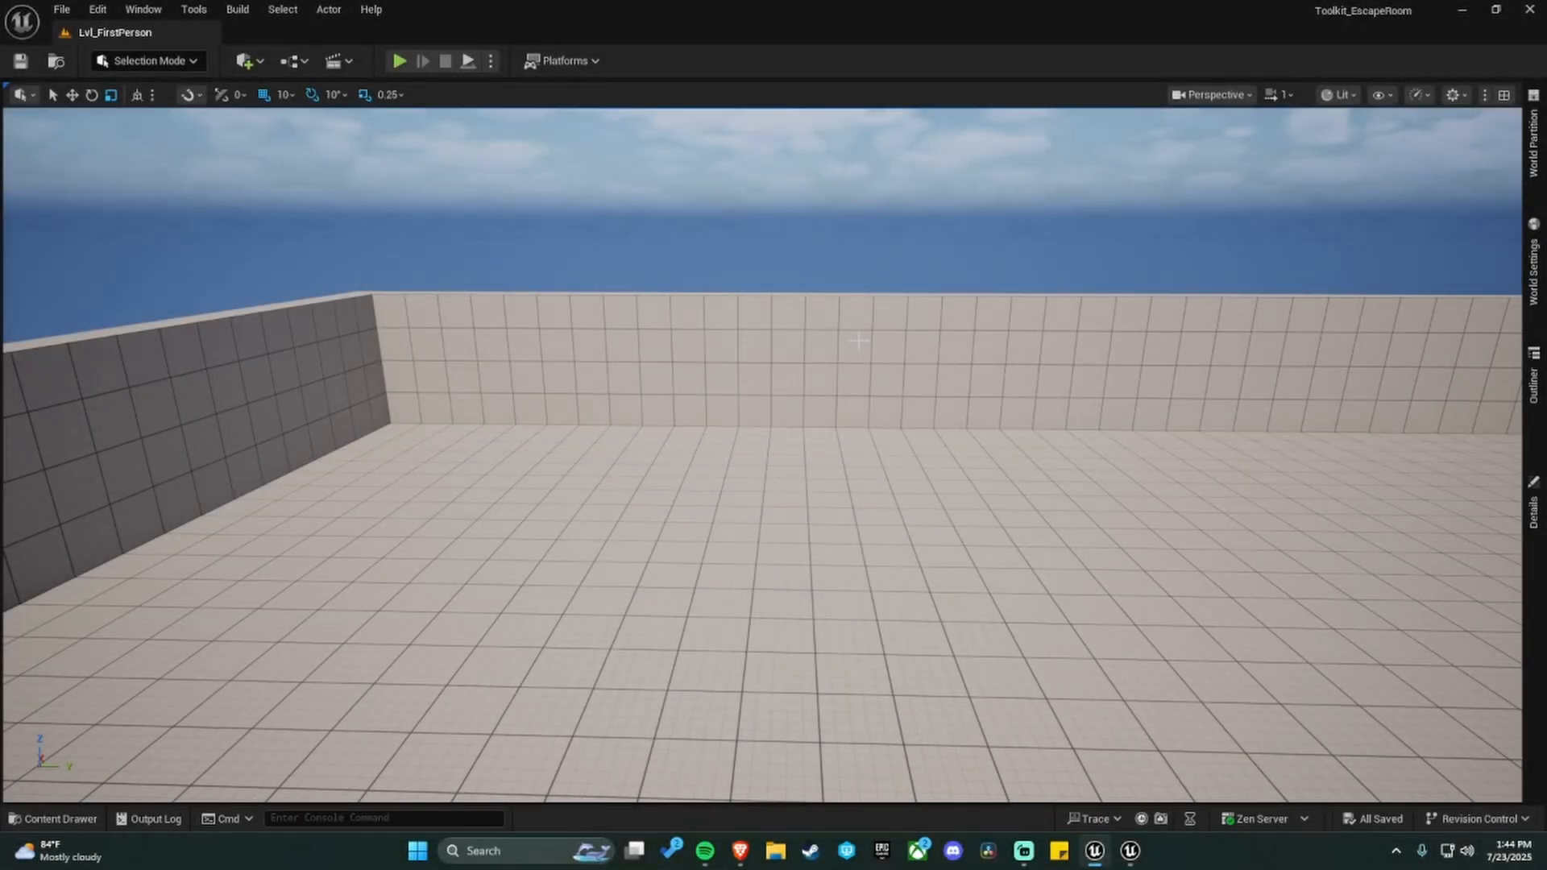
# Find the Text Render Actor and place one against the far wall near its dark corner.
pyautogui.press('w')
pyautogui.moveTo(773, 455); pyautogui.dragTo(443, 183, button='right')
pyautogui.press('s')
pyautogui.click(262, 64)
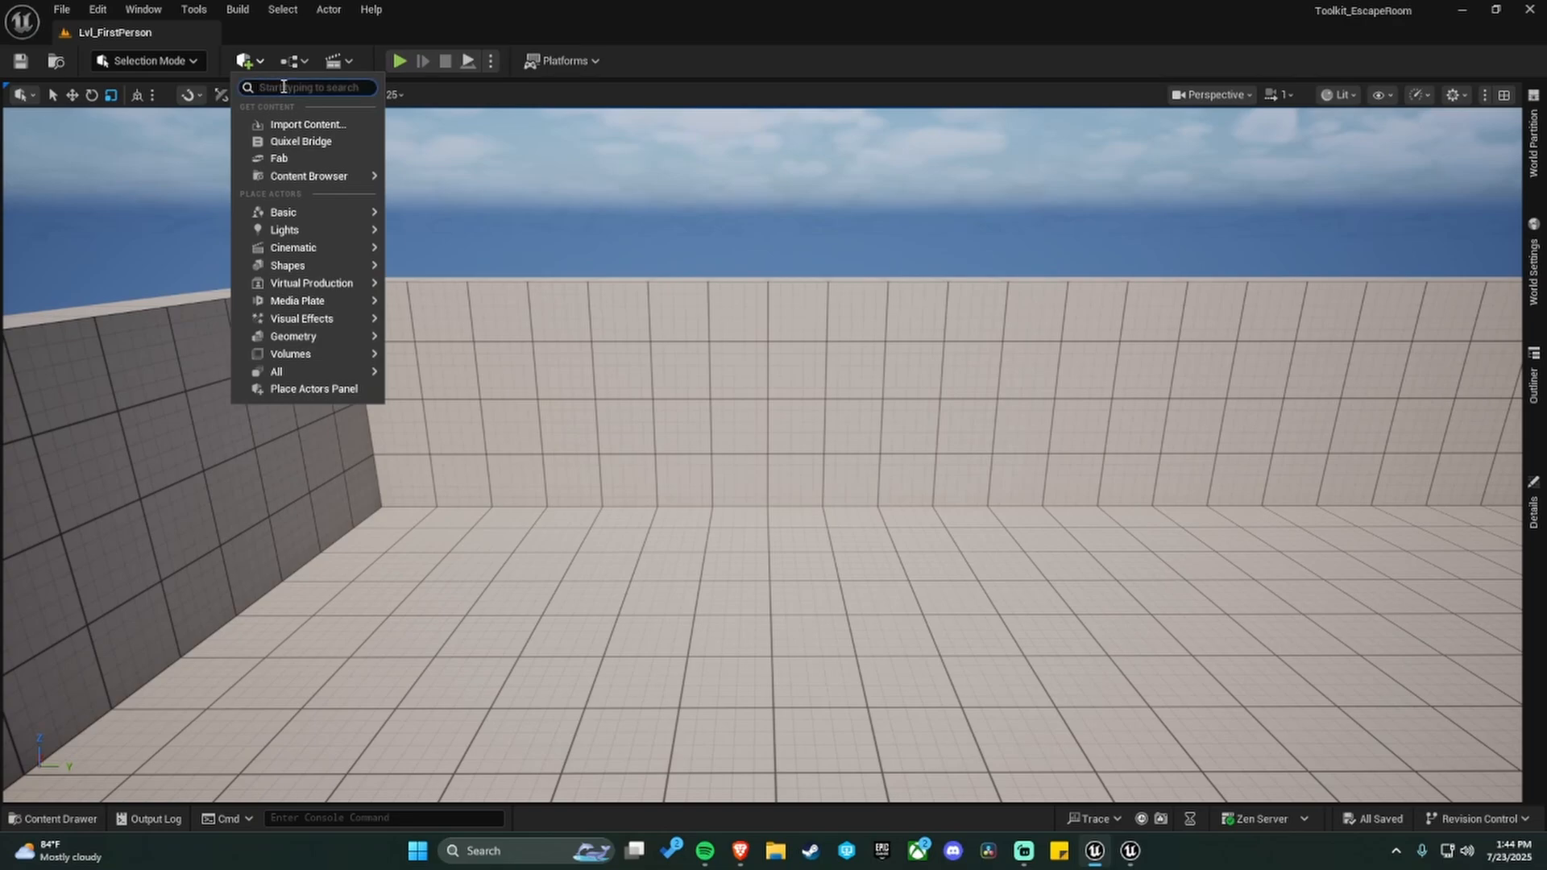
pyautogui.write('Text')
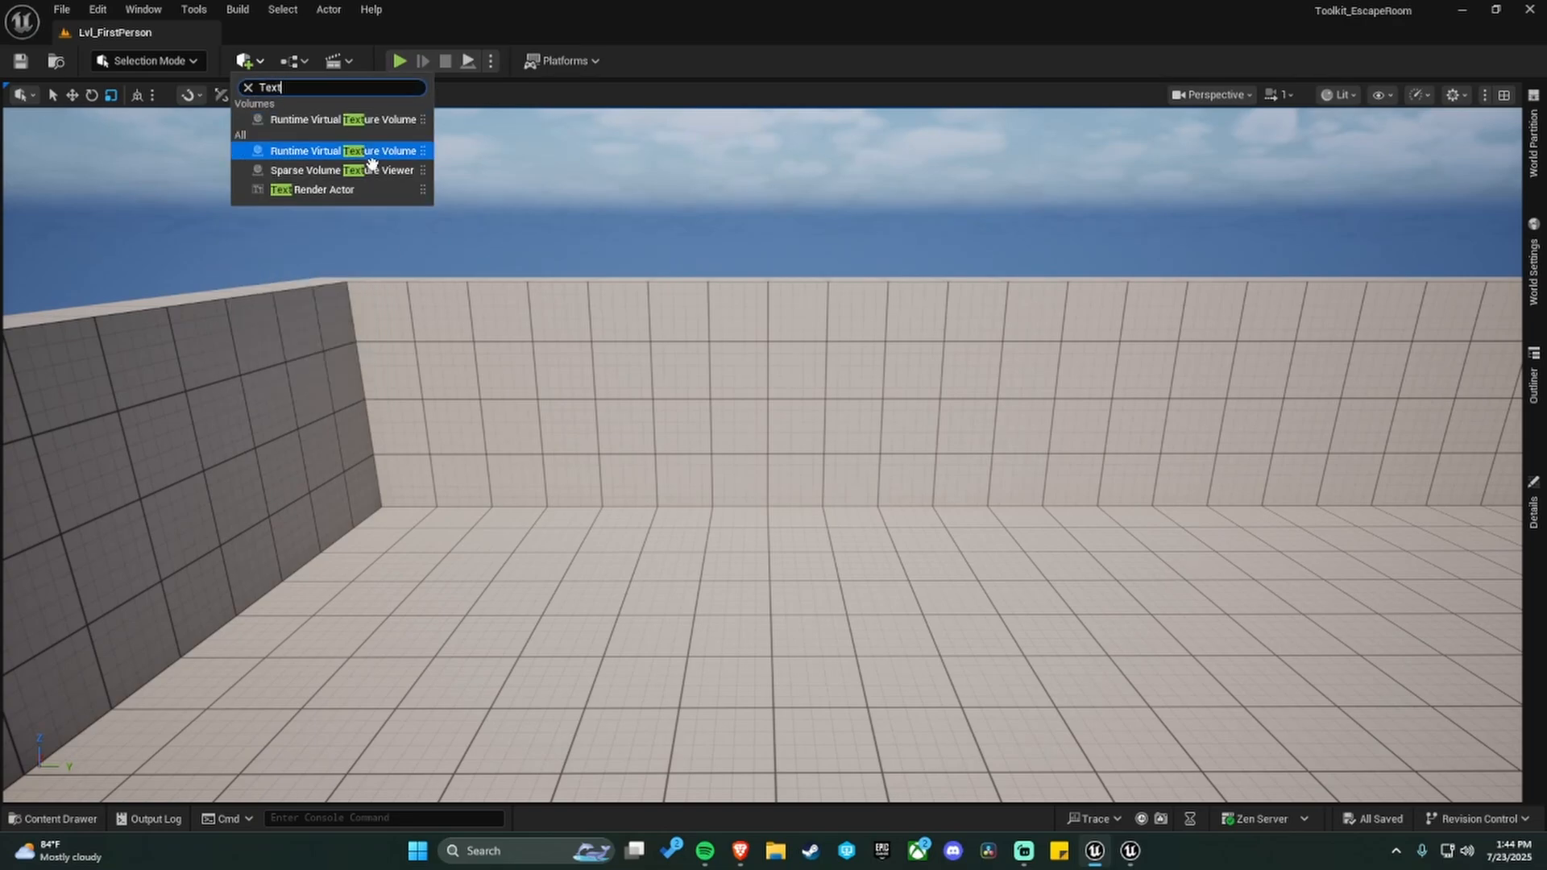
pyautogui.moveTo(342, 186); pyautogui.dragTo(549, 374)
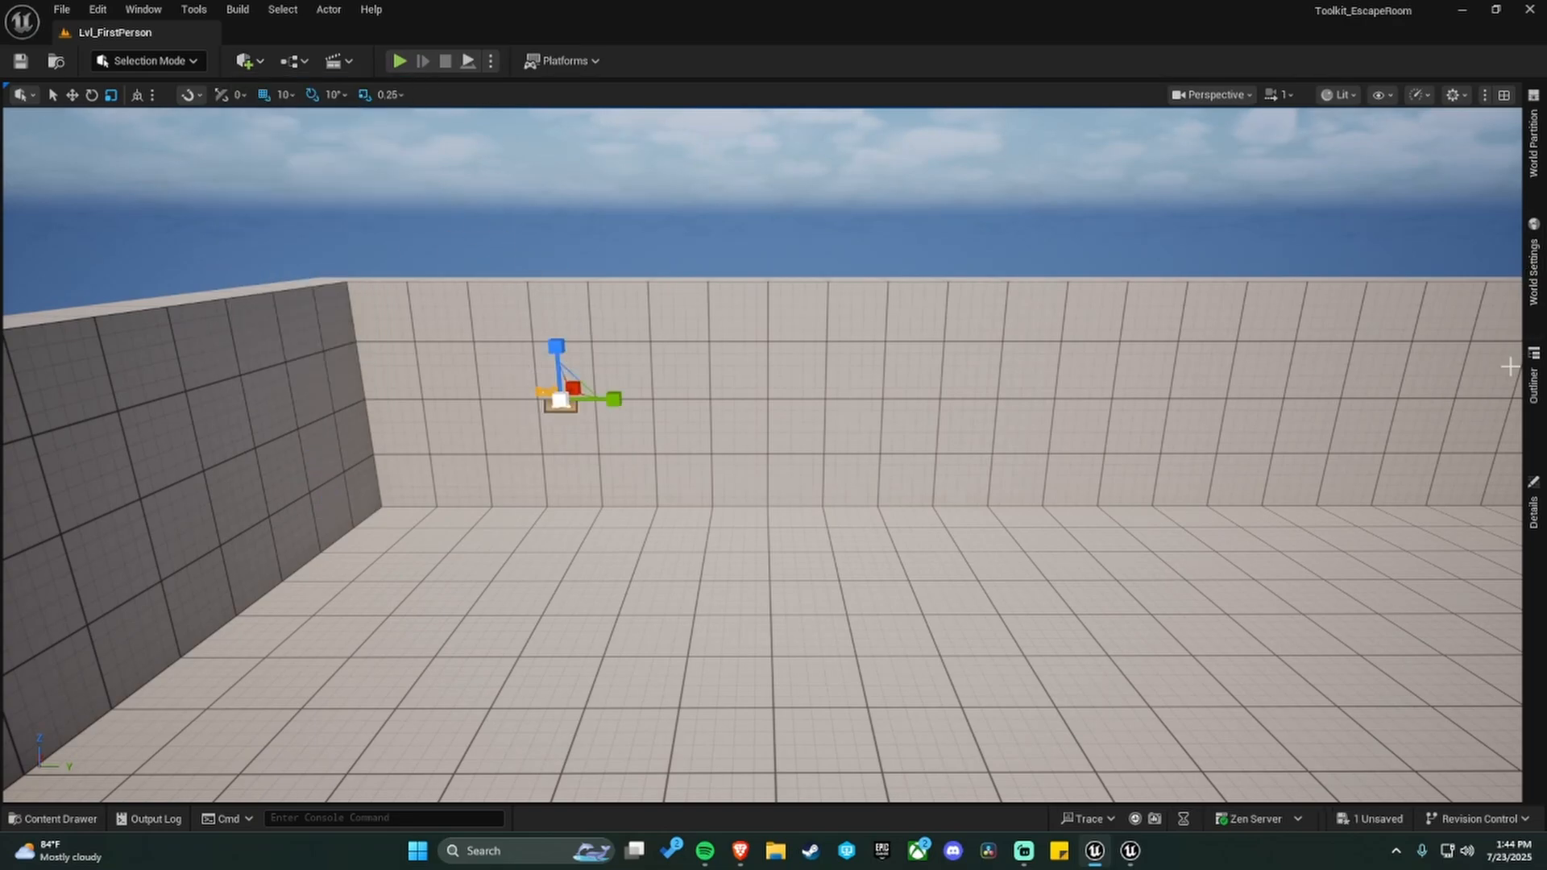
# Show the placed text actor's details and keep them docked beside the viewport.
pyautogui.click(1535, 507)
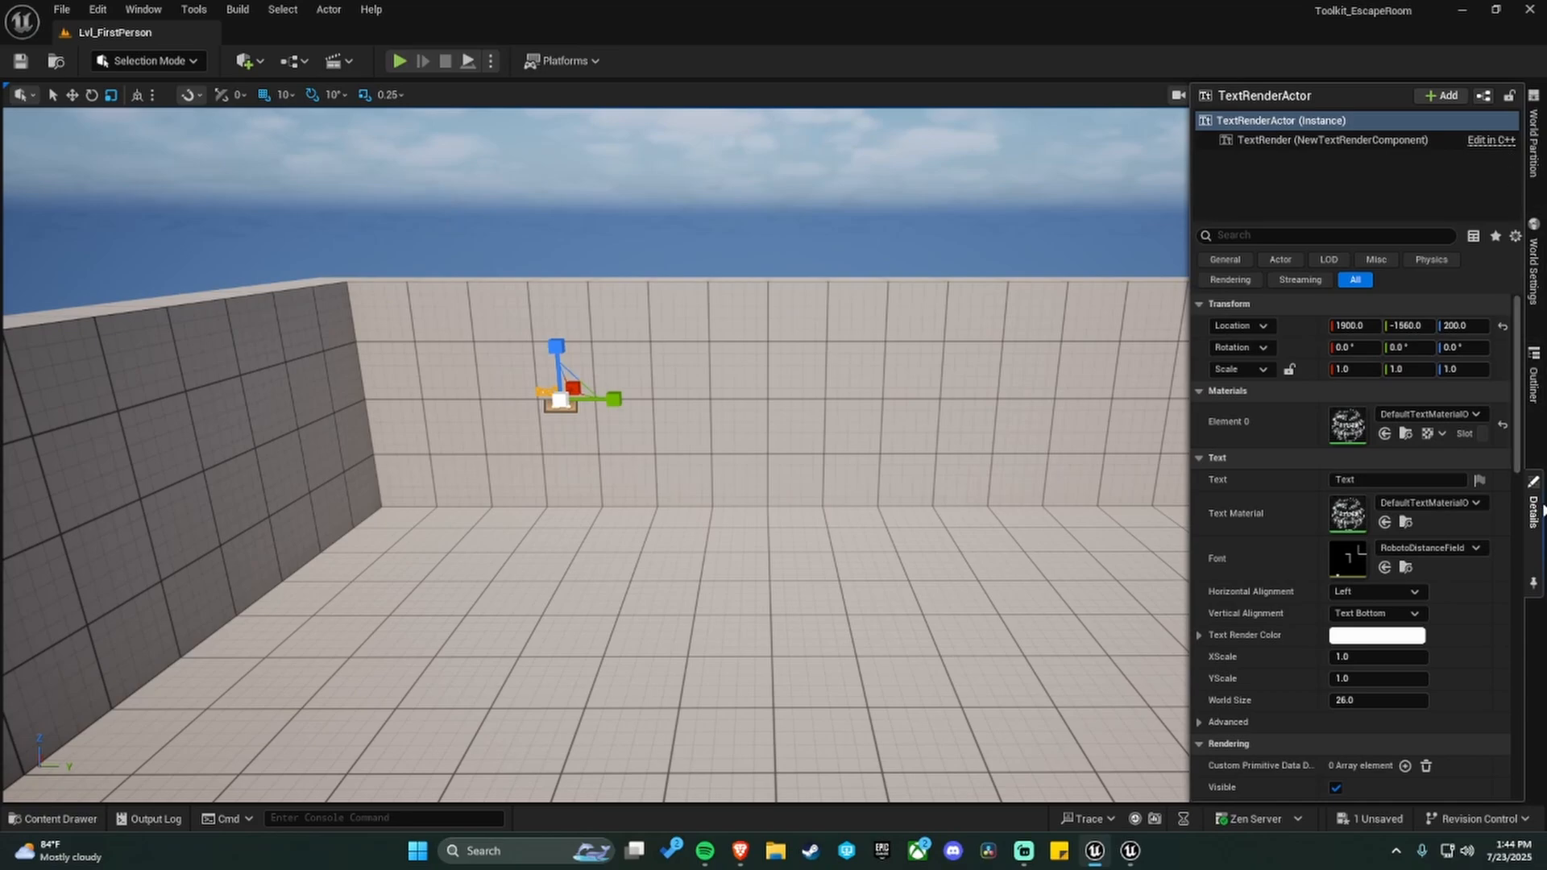
pyautogui.rightClick(1539, 510)
pyautogui.click(1450, 544)
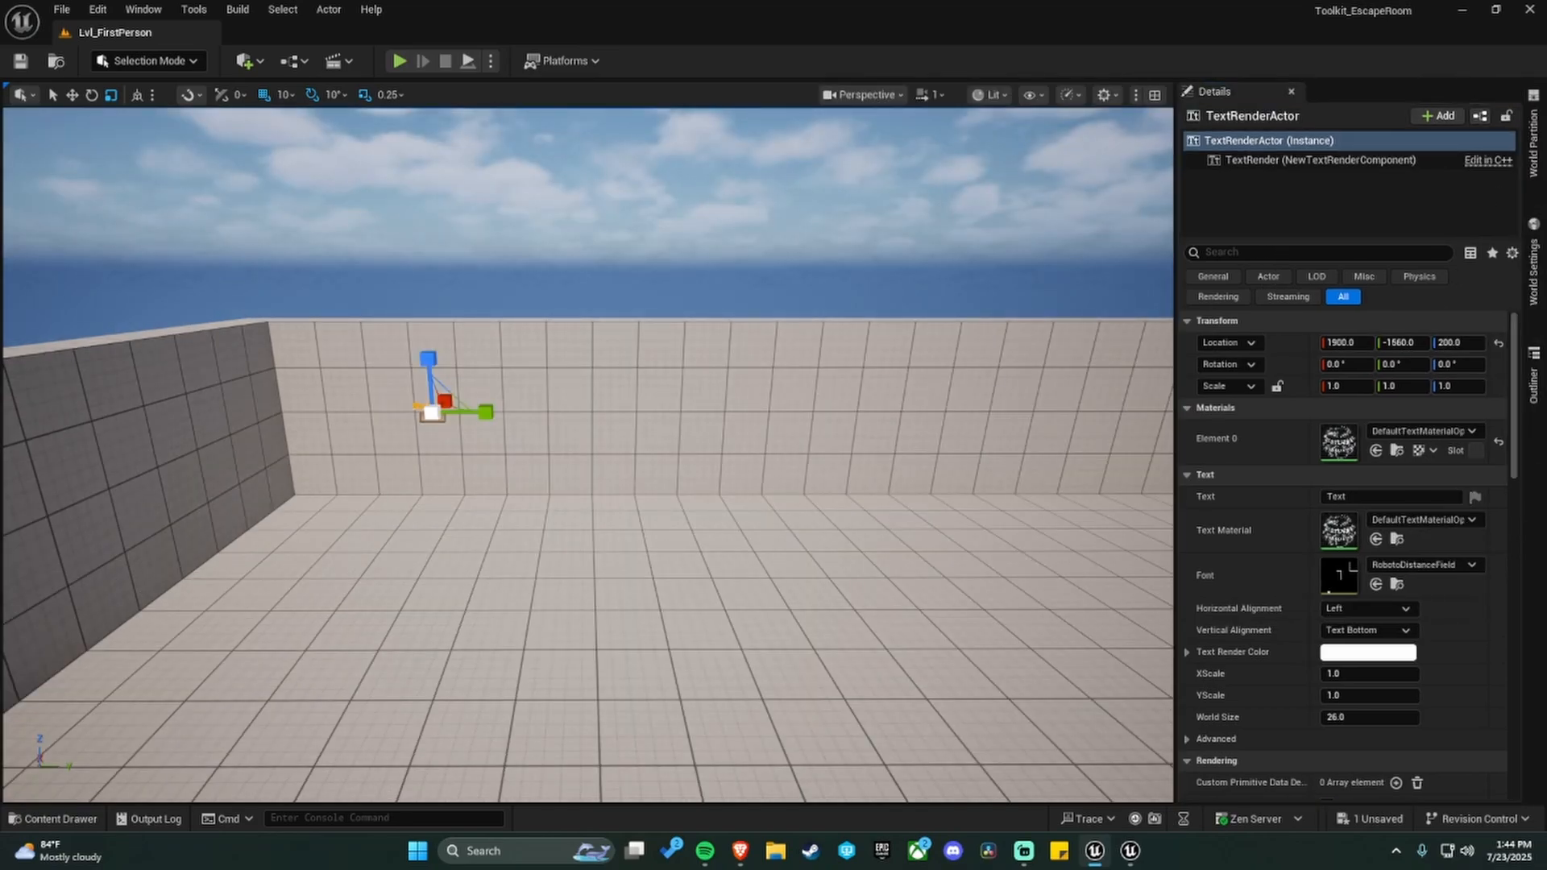
# Rotate the text actor 180° about the vertical axis and move it off the wall surface to X 1890.
pyautogui.press('w')
pyautogui.moveTo(564, 522); pyautogui.dragTo(524, 523, button='right')
pyautogui.press('s')
pyautogui.press('e')
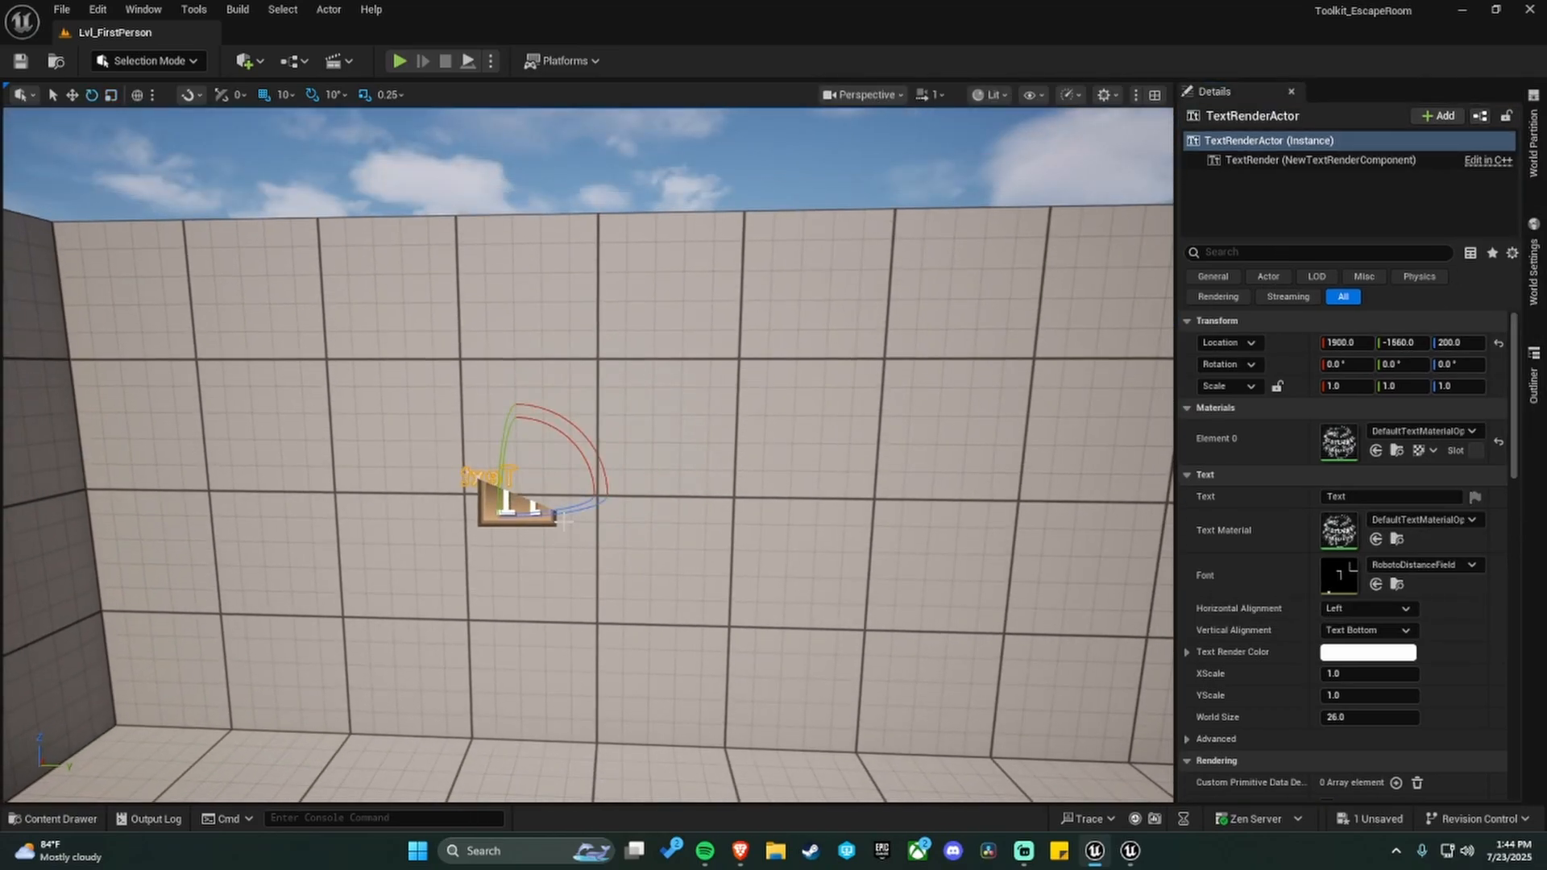
pyautogui.moveTo(564, 522); pyautogui.dragTo(613, 515)
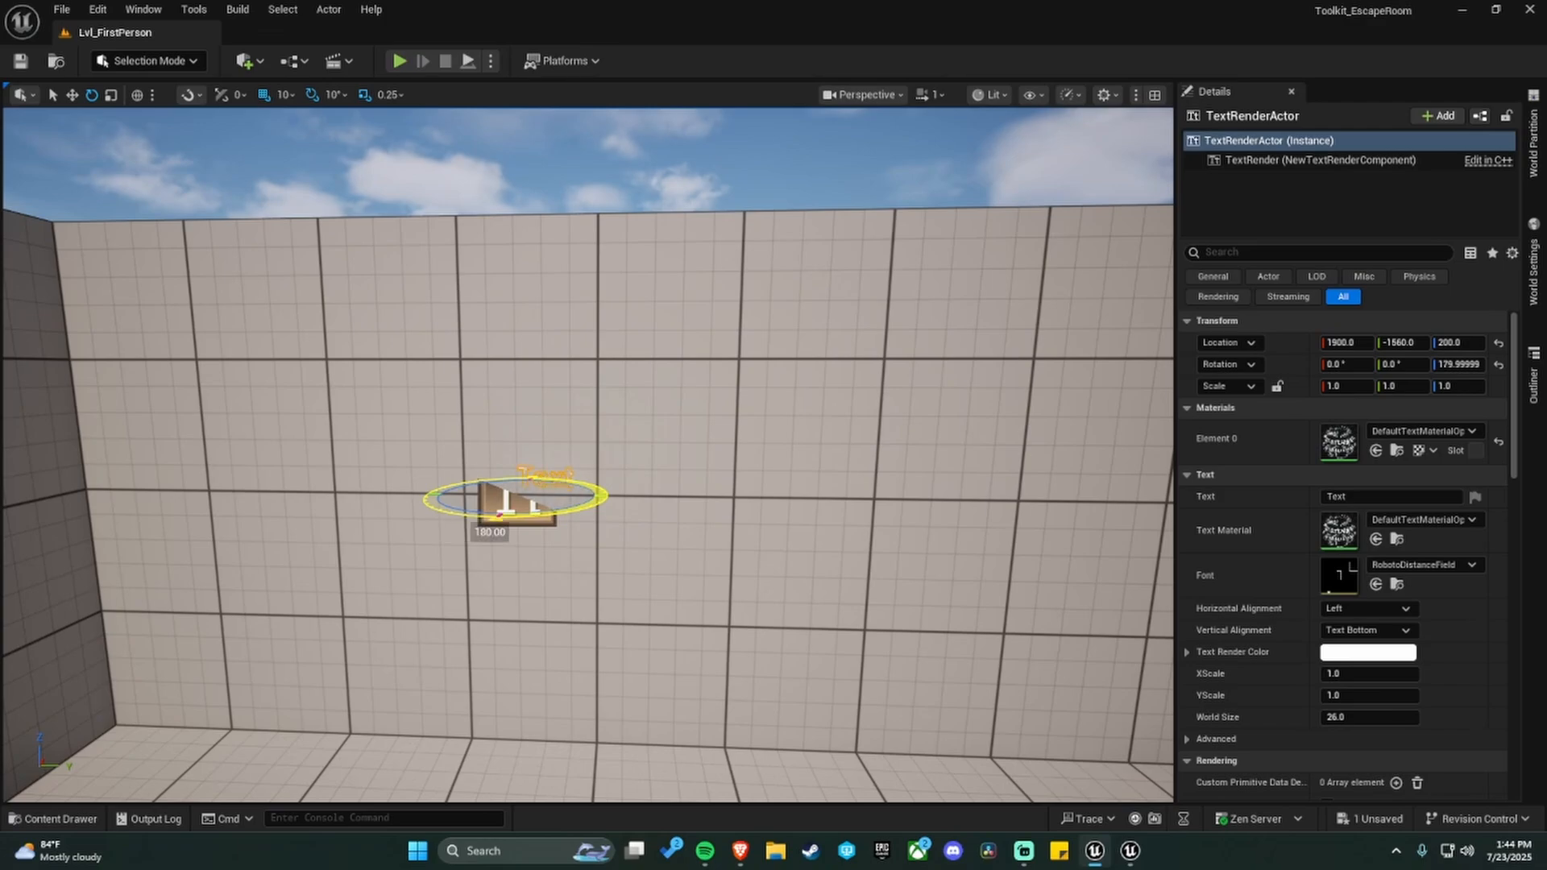
pyautogui.press('w')
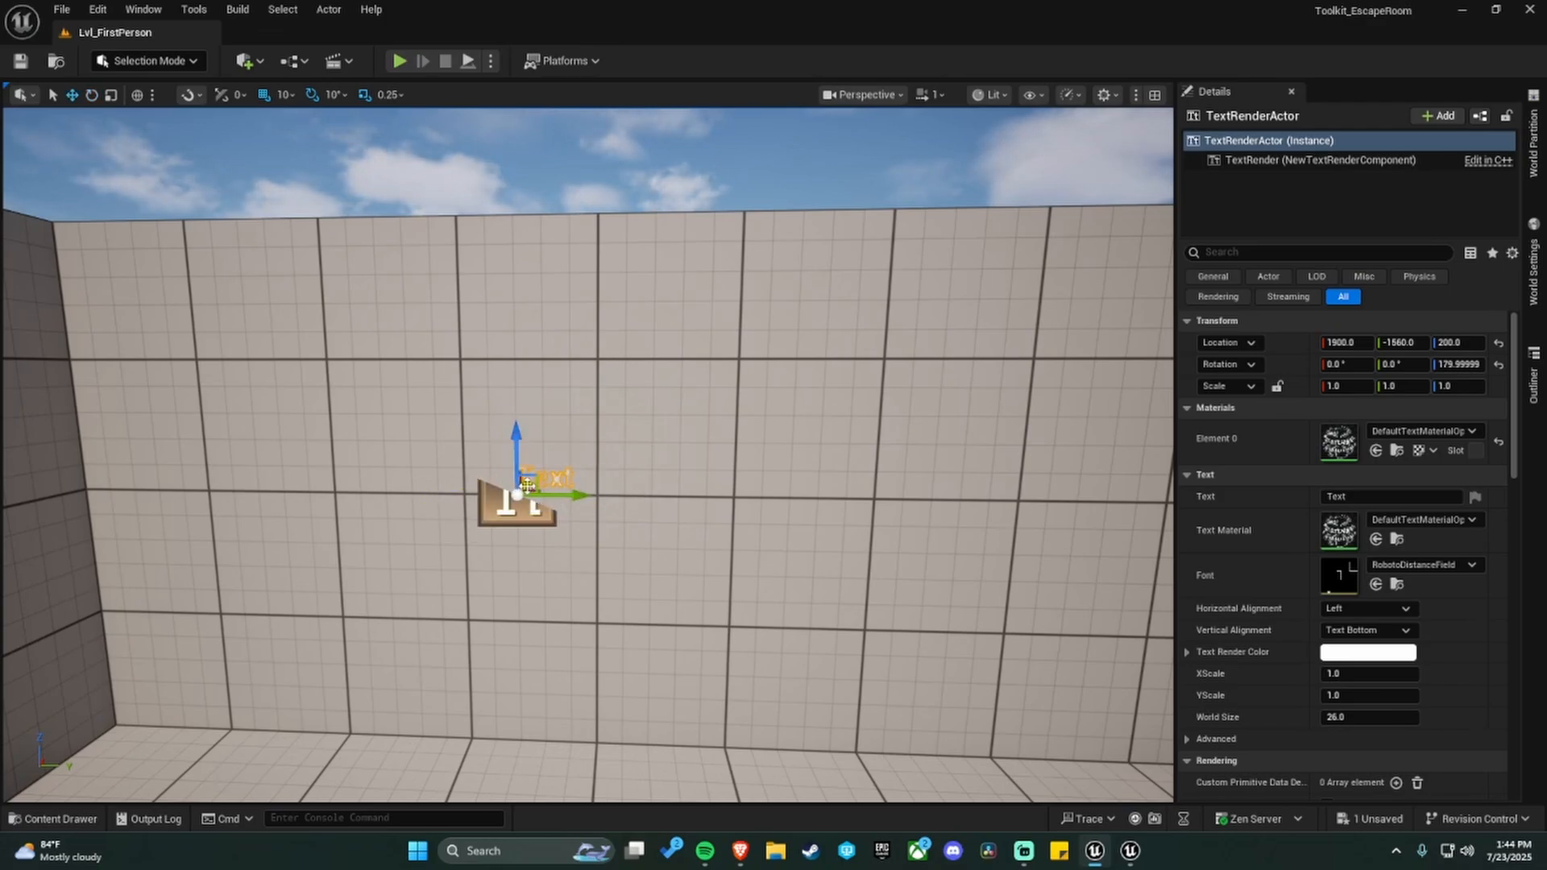
pyautogui.moveTo(527, 485); pyautogui.dragTo(524, 486)
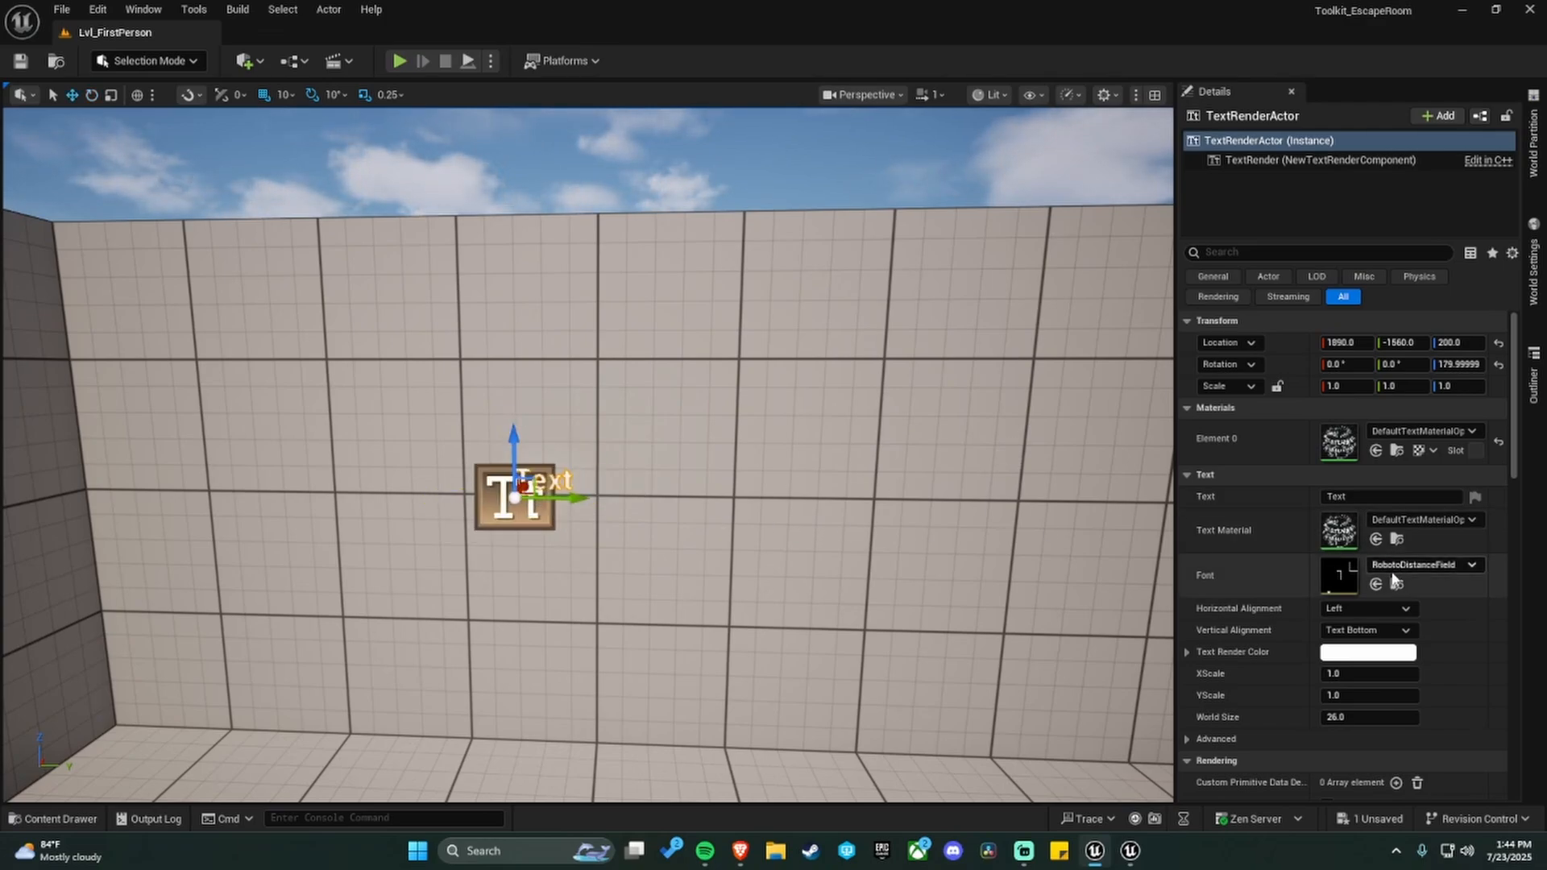
# Set the text actor's world size to 150 and its text to "Controls".
pyautogui.click(1360, 717)
pyautogui.write('150')
pyautogui.press('Return')
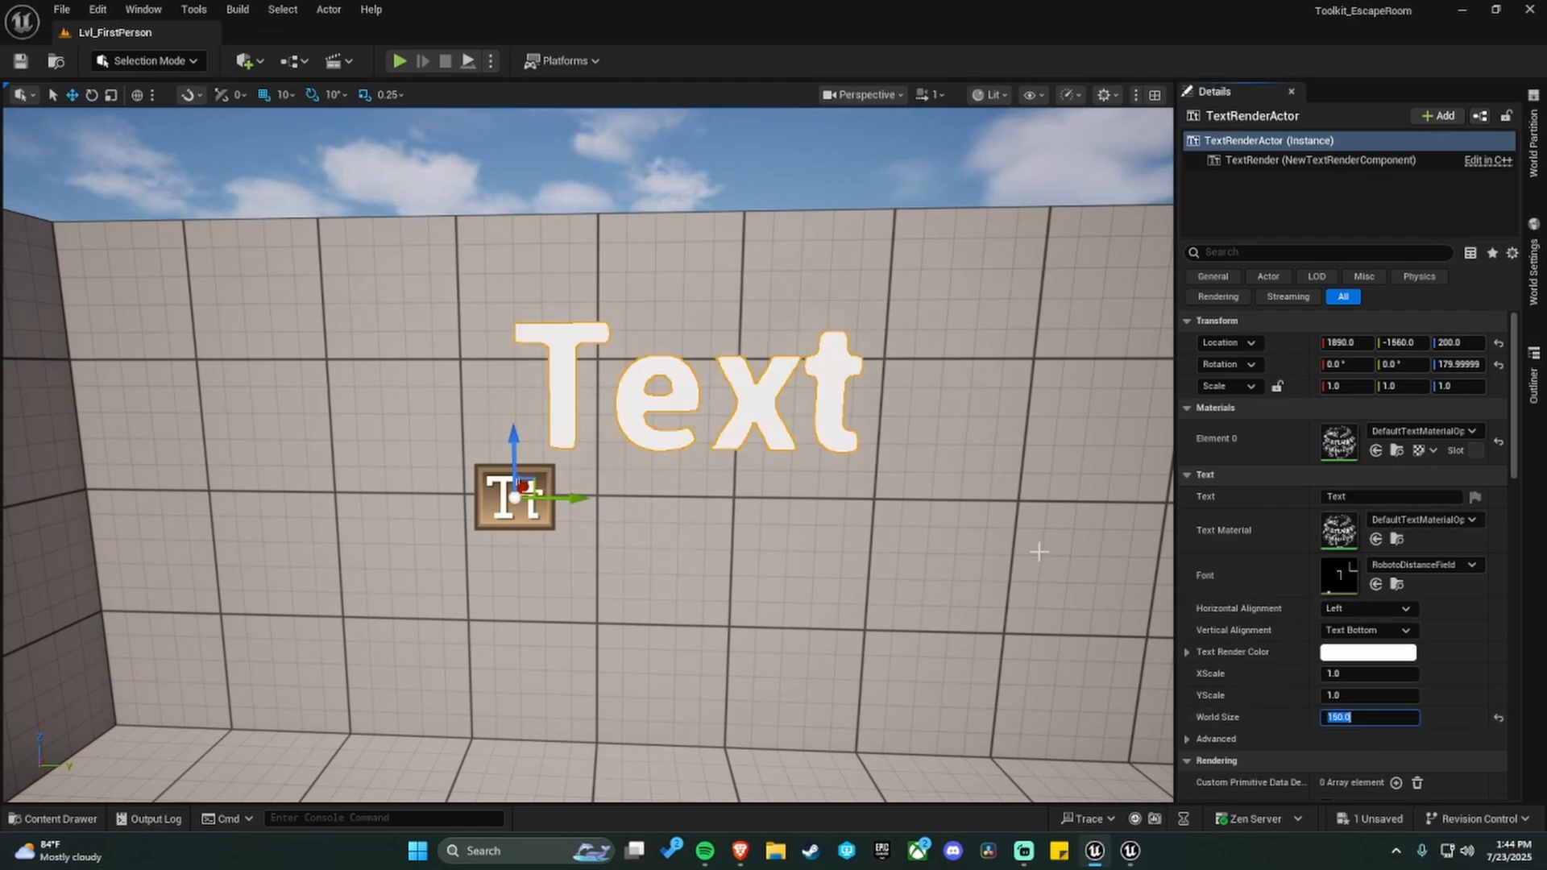
pyautogui.click(1354, 496)
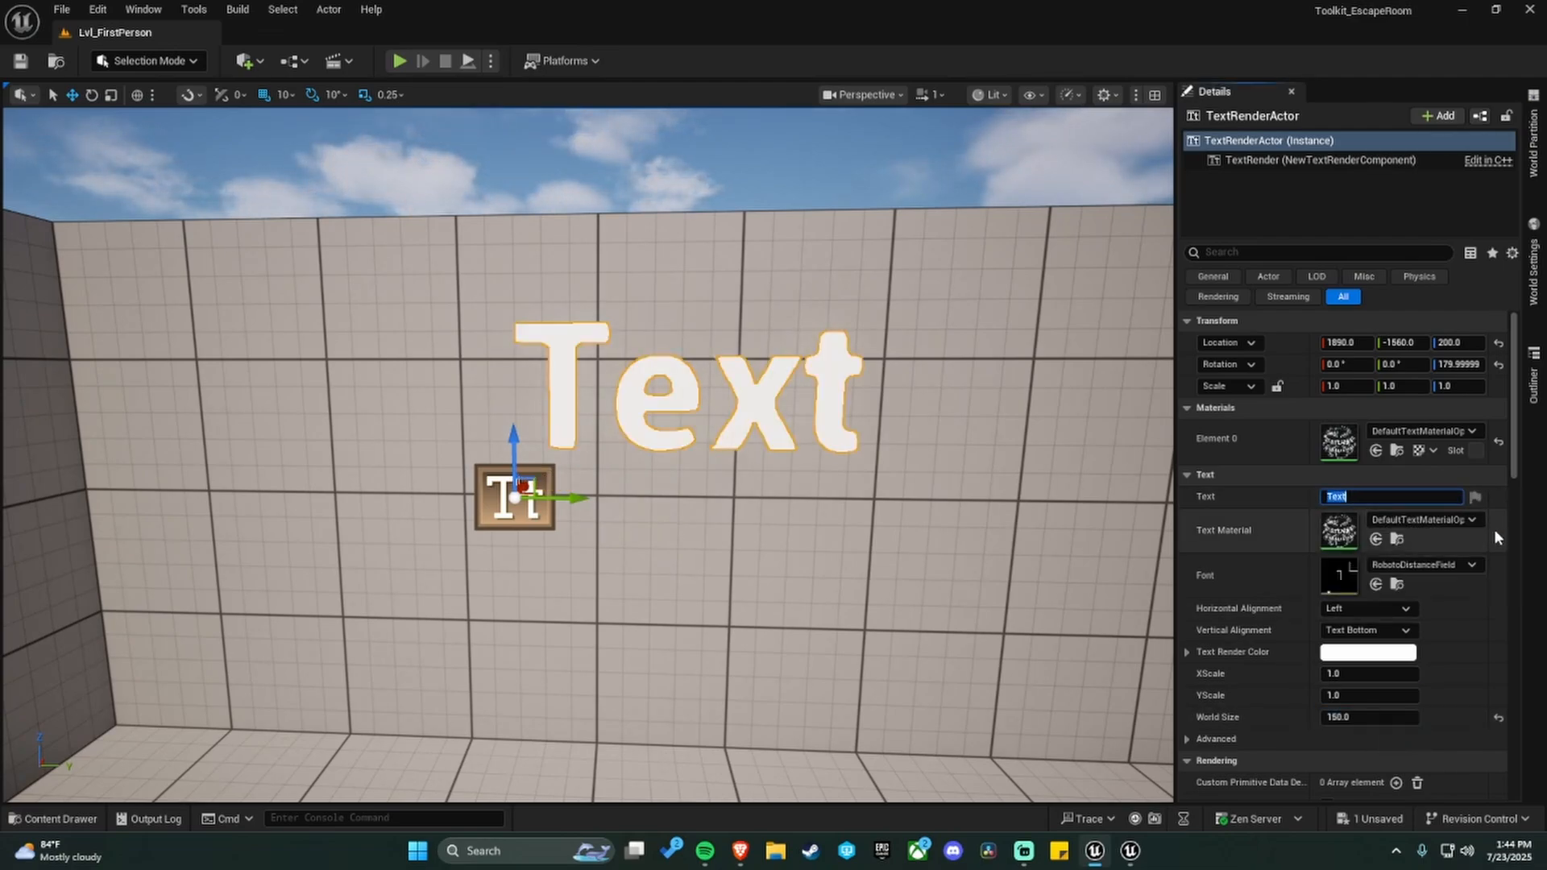
pyautogui.write('Controls')
pyautogui.press('Return')
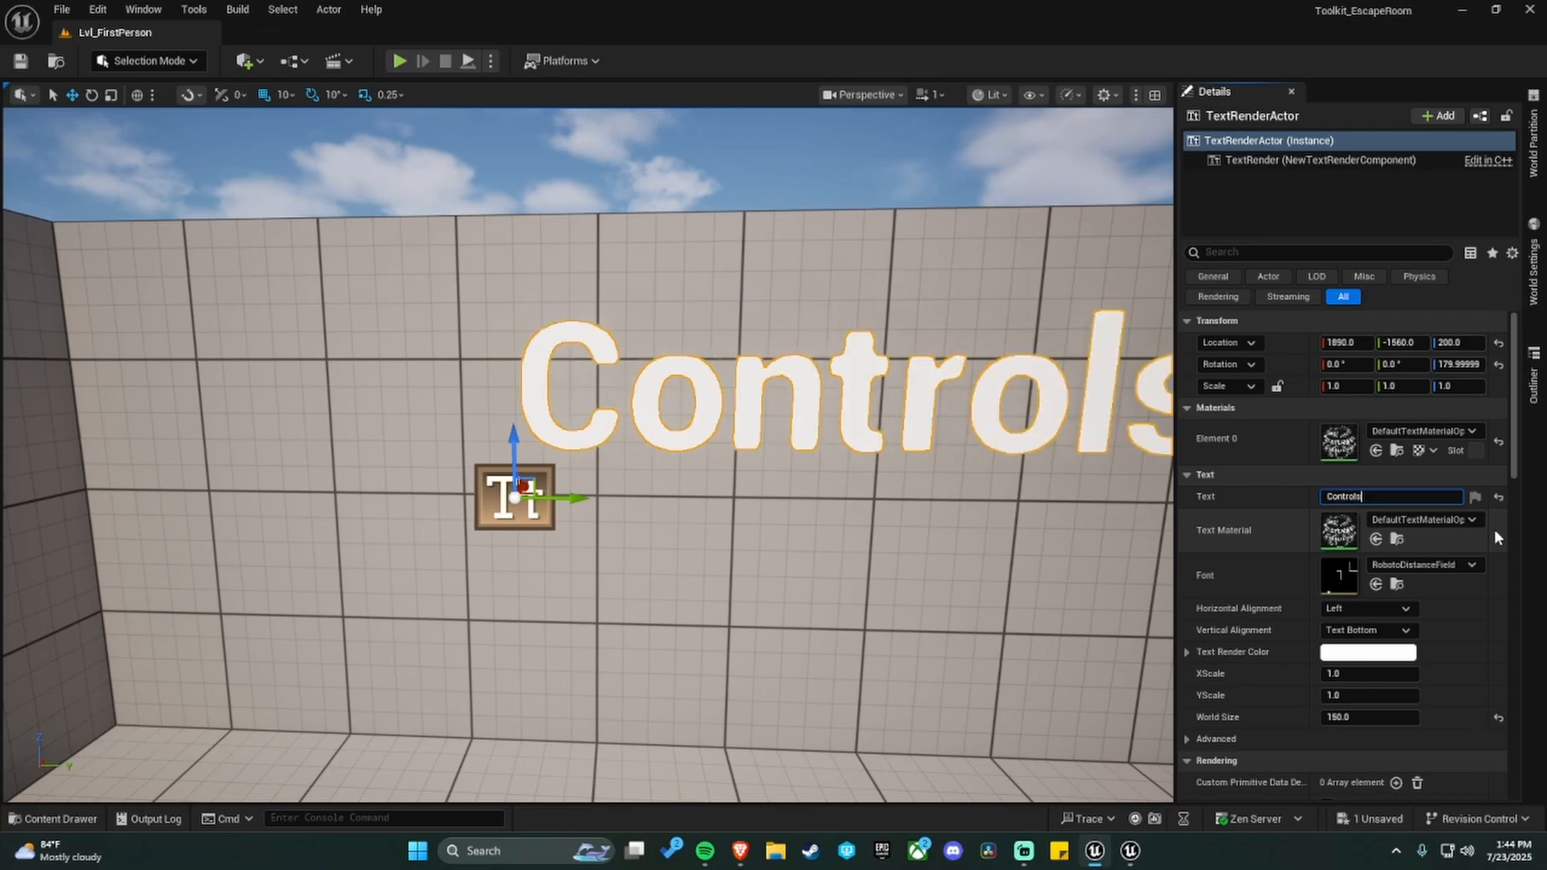
# Reduce the Controls text's world size to 130 and reposition it on the wall at Y -1510, Z 240.
pyautogui.press('s')
pyautogui.press('d')
pyautogui.moveTo(1071, 431); pyautogui.dragTo(1086, 452, button='right')
pyautogui.moveTo(830, 435); pyautogui.dragTo(835, 435, button='right')
pyautogui.press('a')
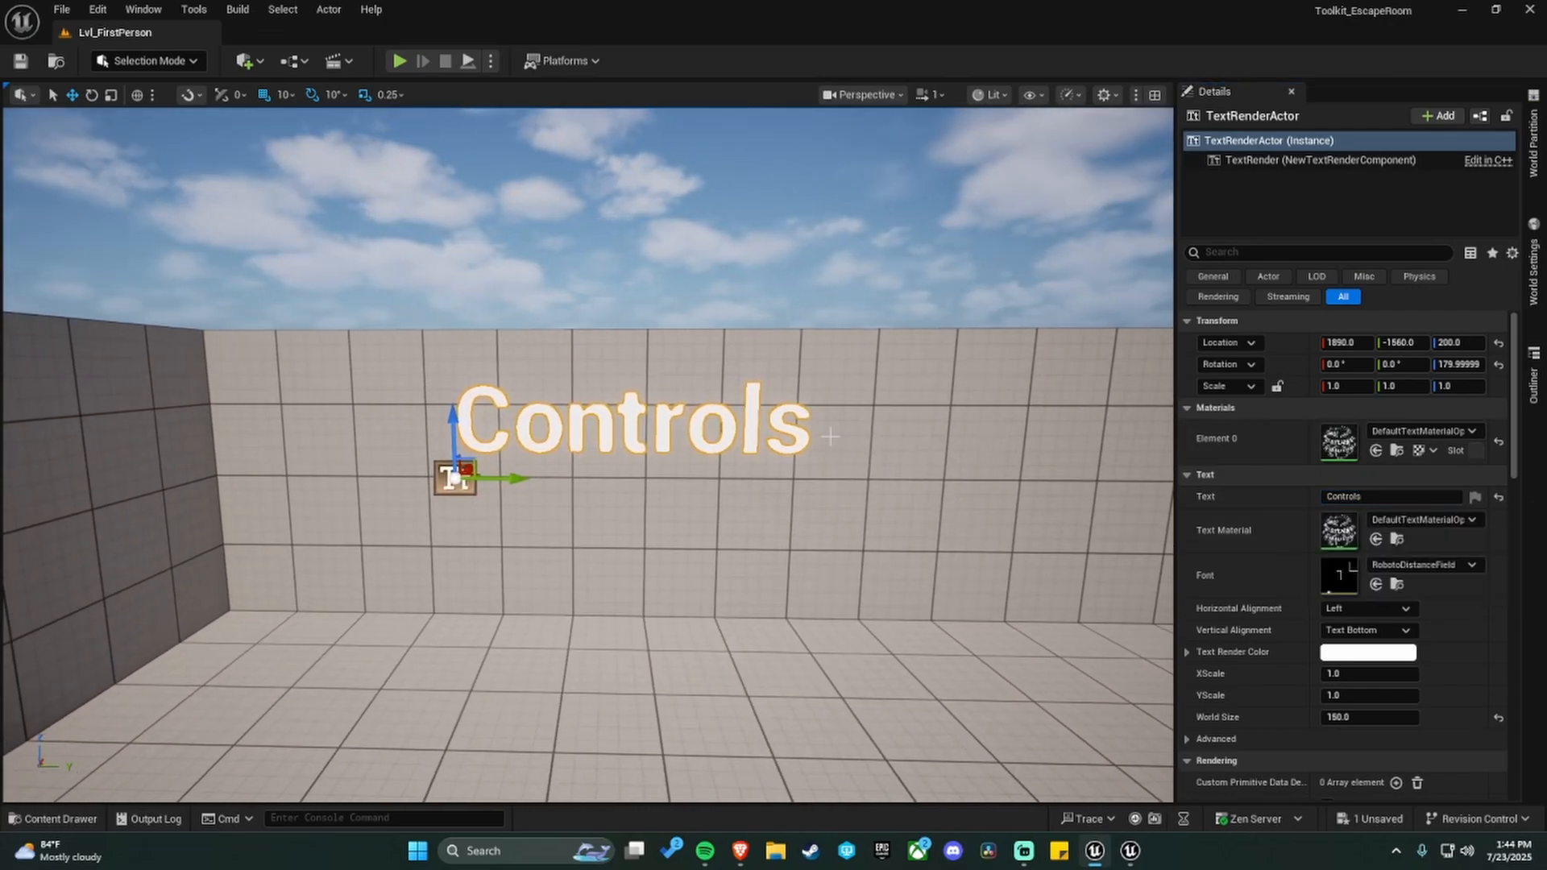
pyautogui.click(1345, 717)
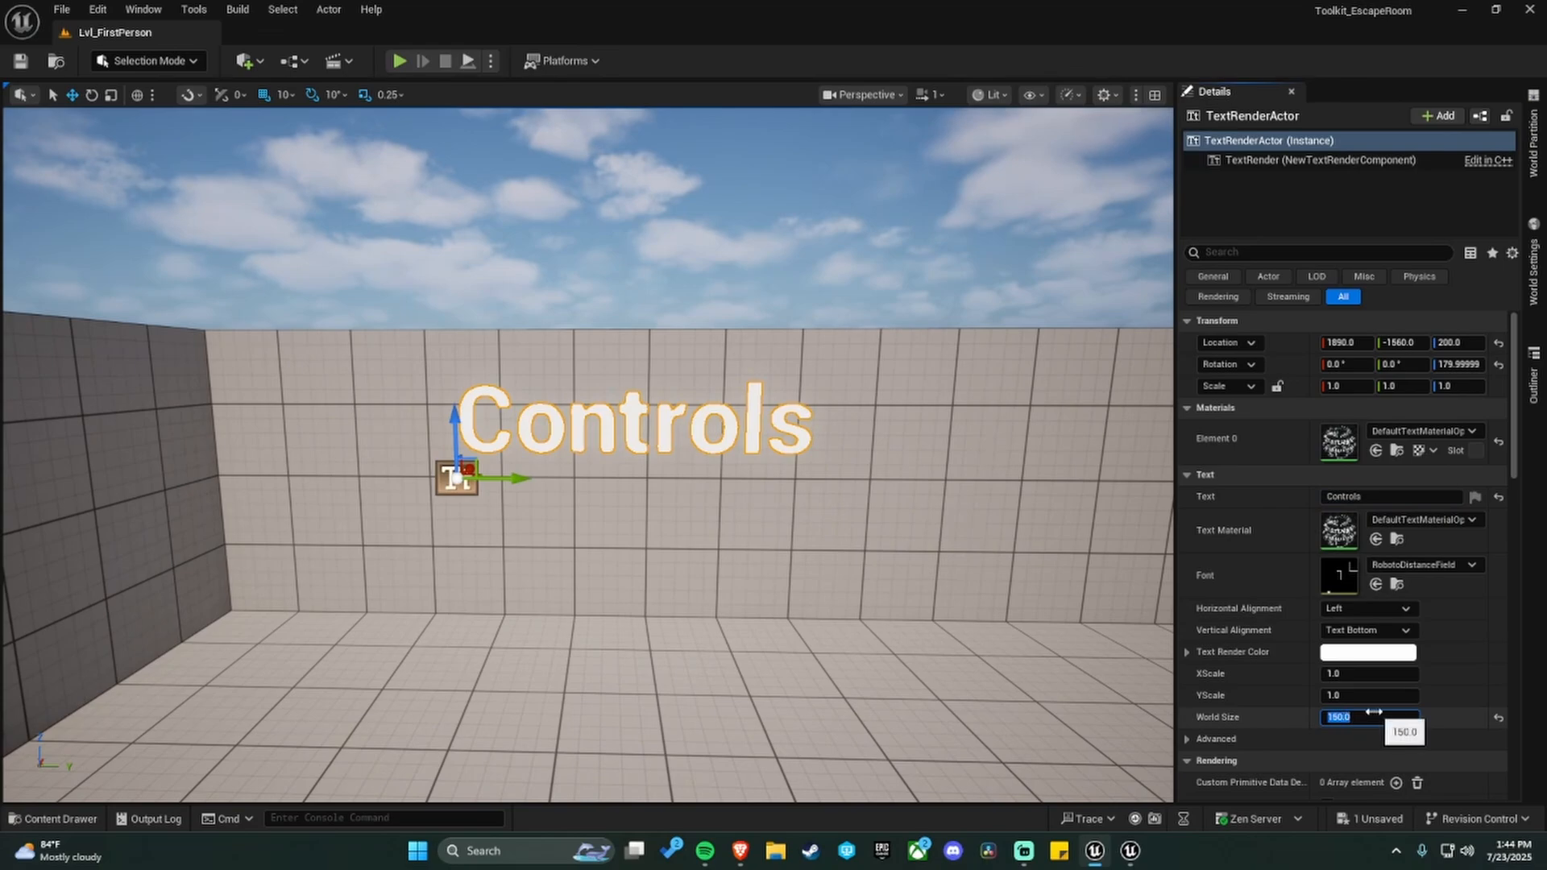
pyautogui.write('130')
pyautogui.press('Return')
pyautogui.moveTo(460, 416); pyautogui.dragTo(462, 387)
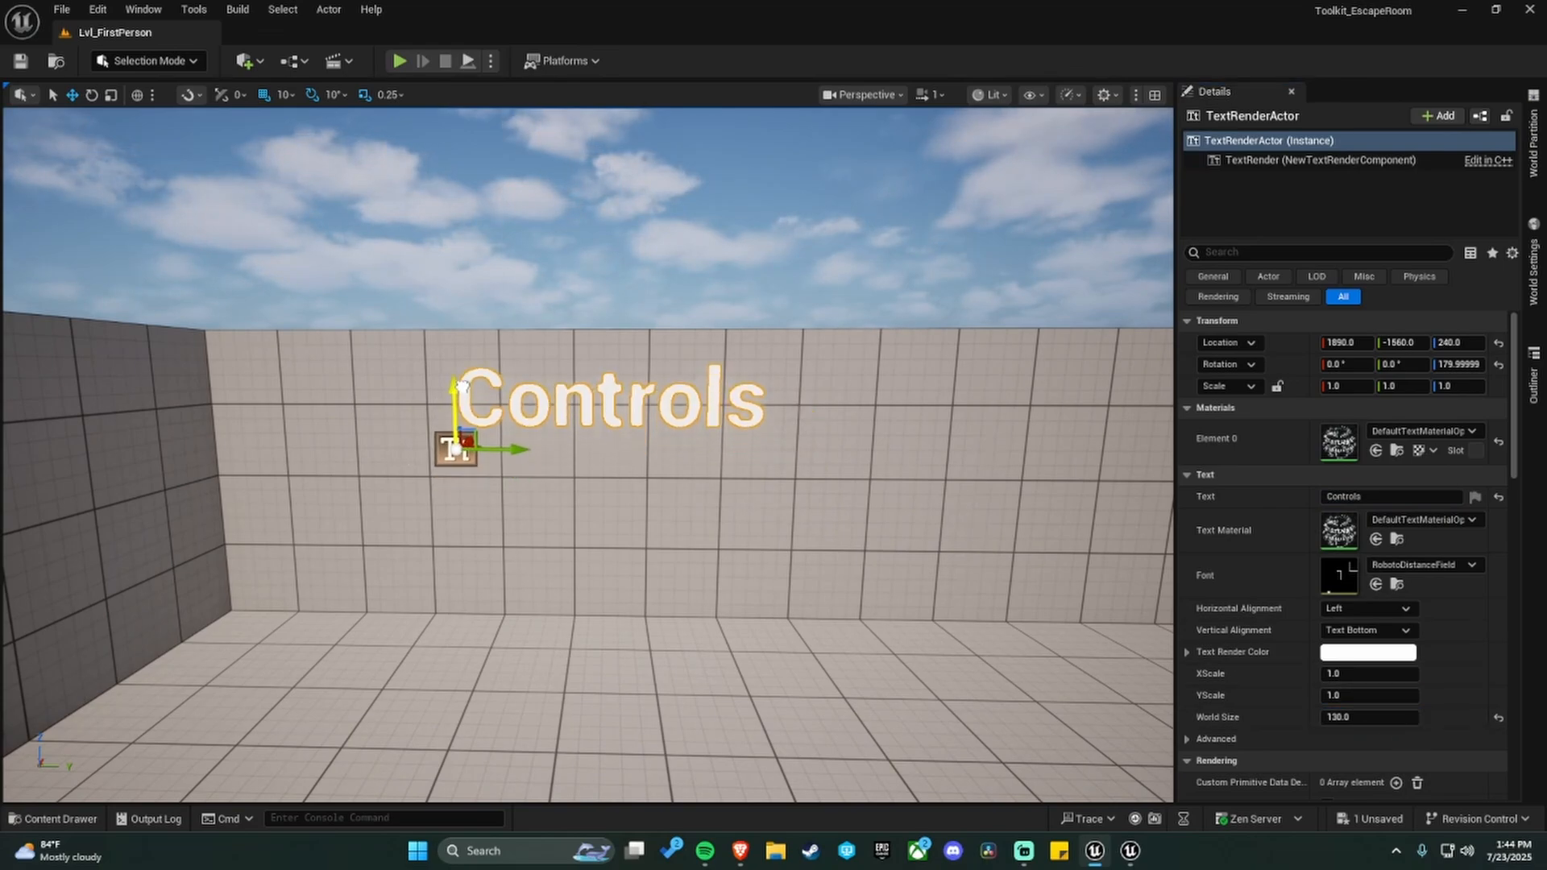
pyautogui.moveTo(523, 449); pyautogui.dragTo(560, 448)
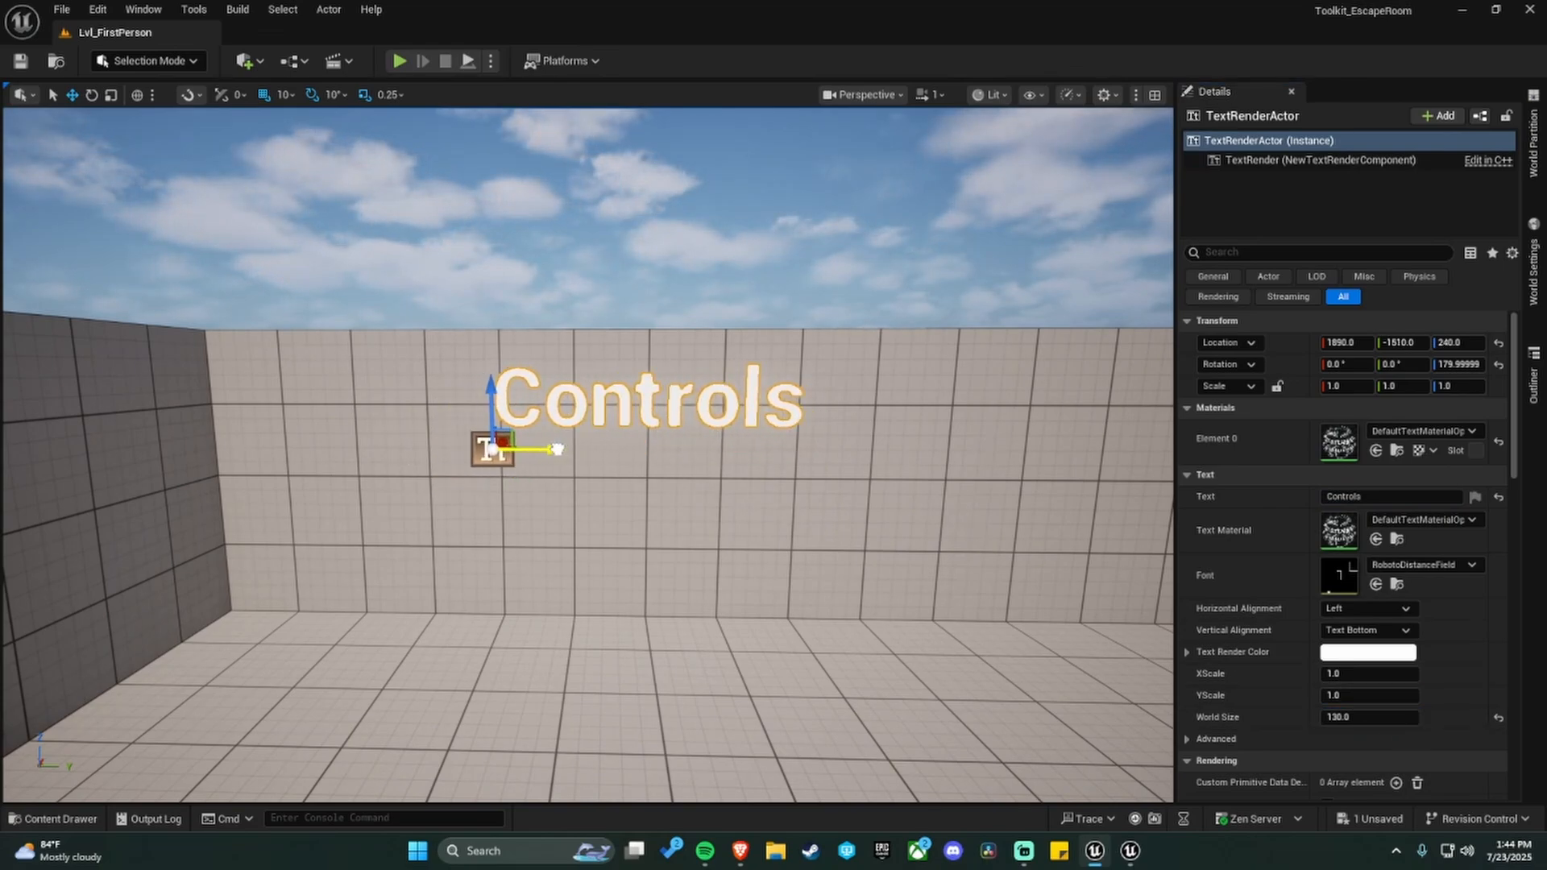
pyautogui.click(1380, 656)
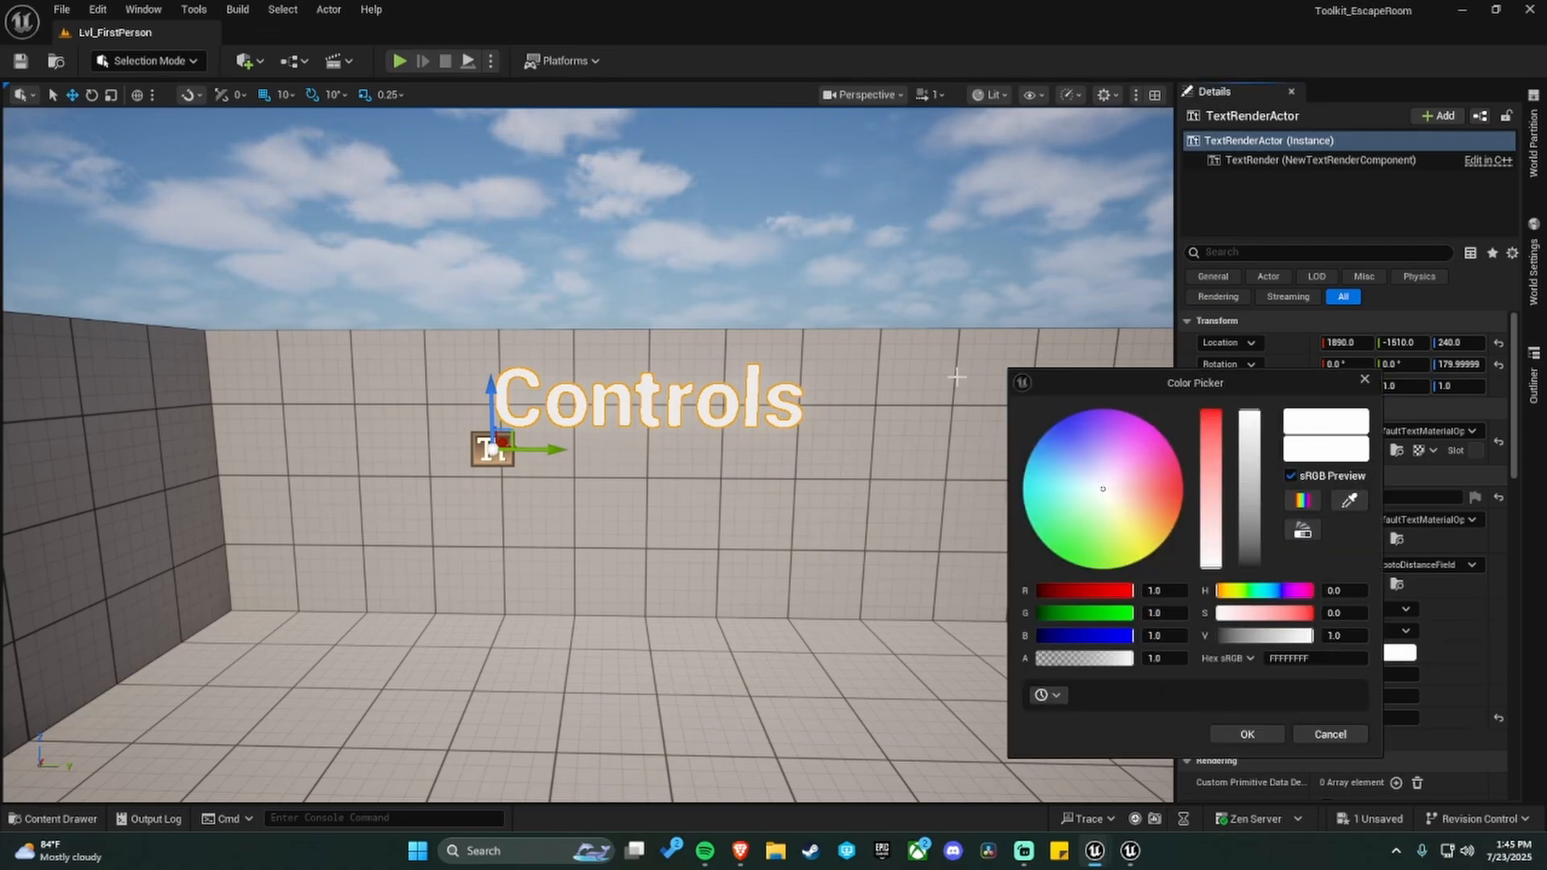
pyautogui.moveTo(911, 343); pyautogui.dragTo(975, 354, button='right')
pyautogui.press('s')
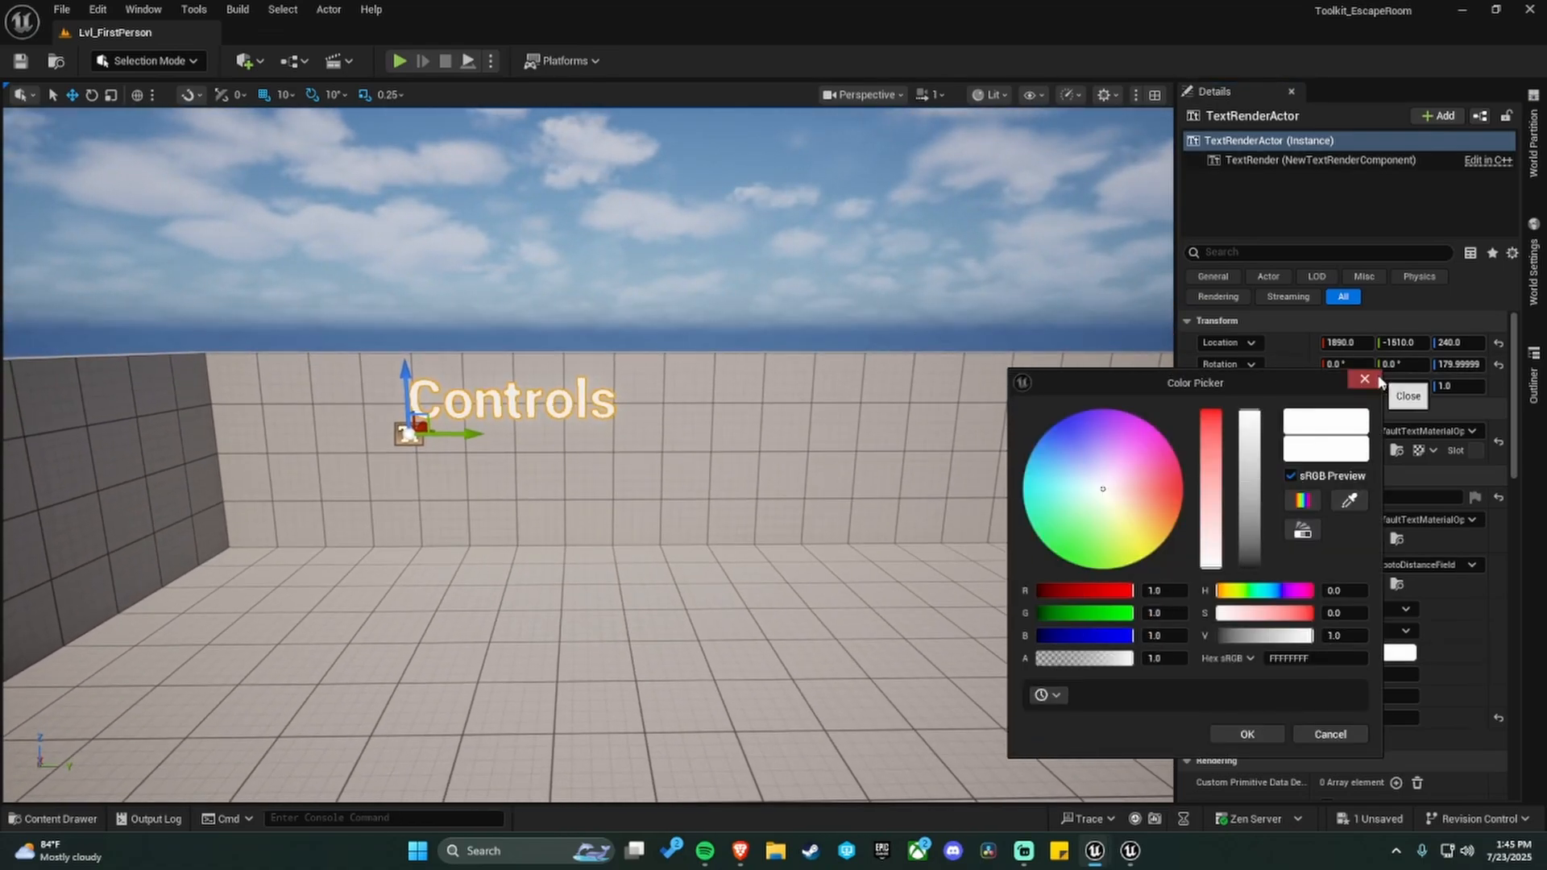
pyautogui.click(1364, 379)
# Duplicate the Controls text along the same wall, placing the copy at Y -710.
pyautogui.moveTo(938, 433); pyautogui.dragTo(909, 430, button='right')
pyautogui.press('s')
pyautogui.press('d')
pyautogui.keyDown('alt'); pyautogui.moveTo(224, 440); pyautogui.dragTo(558, 441); pyautogui.keyUp('alt')
# Change the copied label's text to "Inventory" and shift it along the wall to Y -640.
pyautogui.click(1415, 495)
pyautogui.doubleClick(1401, 497)
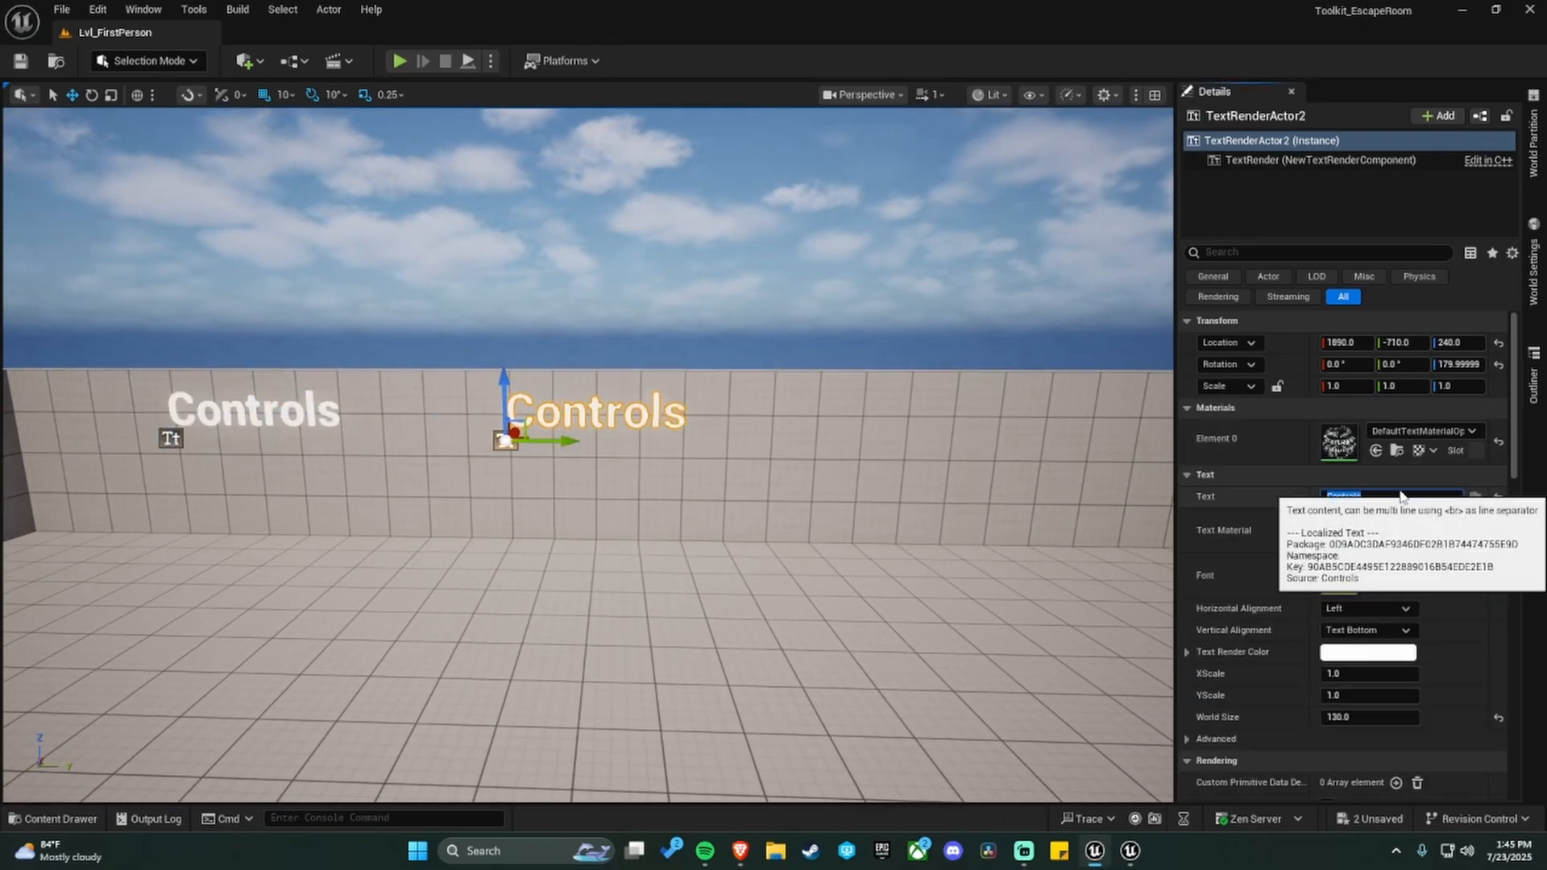
pyautogui.write('Inventory')
pyautogui.press('Return')
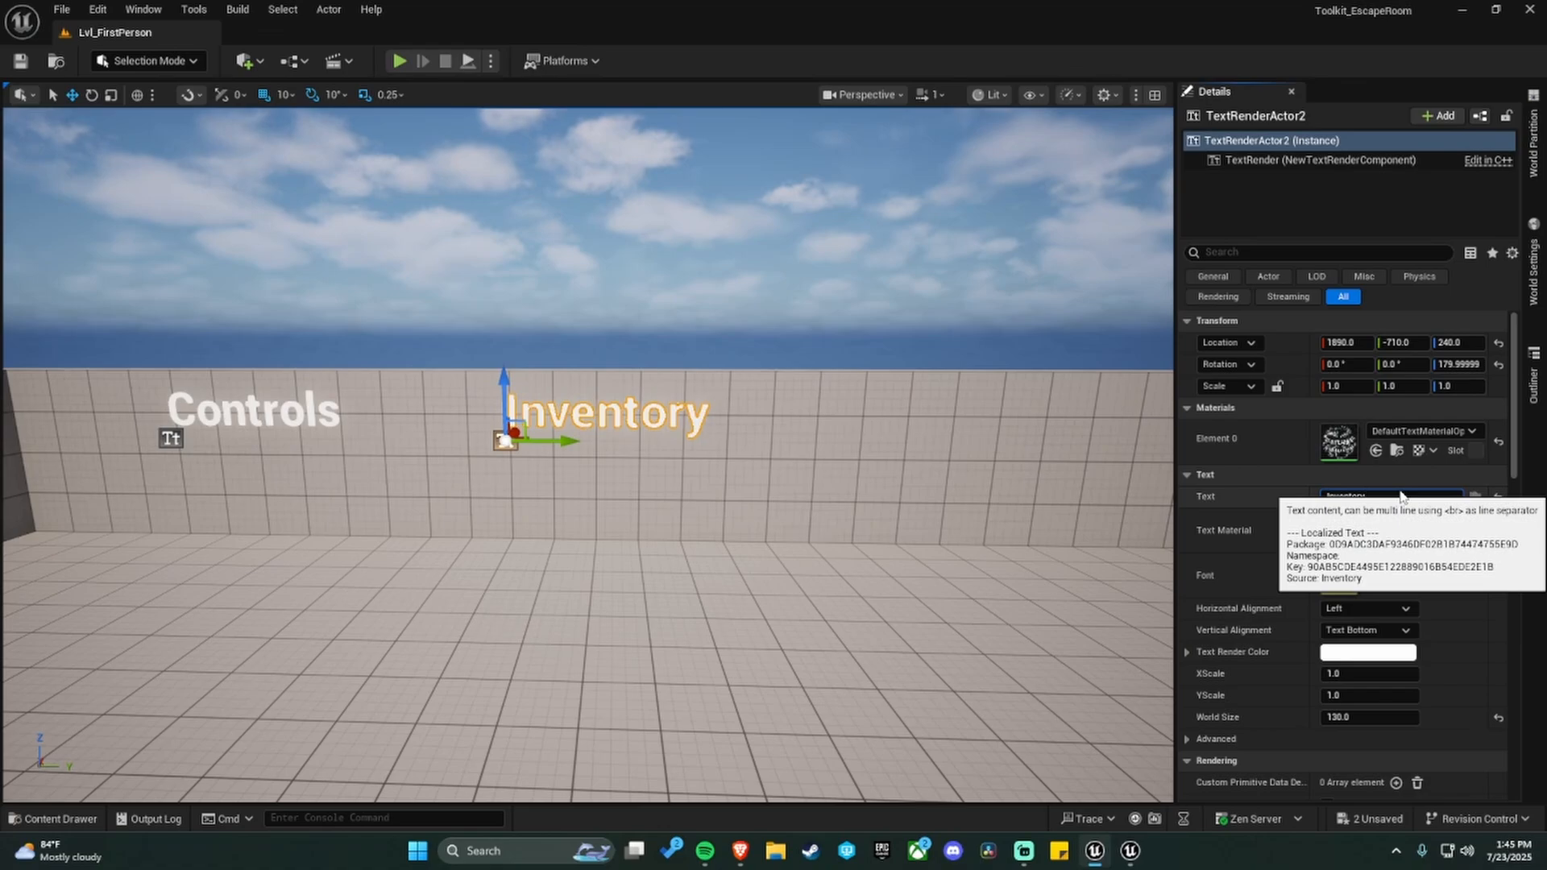
pyautogui.moveTo(550, 444); pyautogui.dragTo(581, 443)
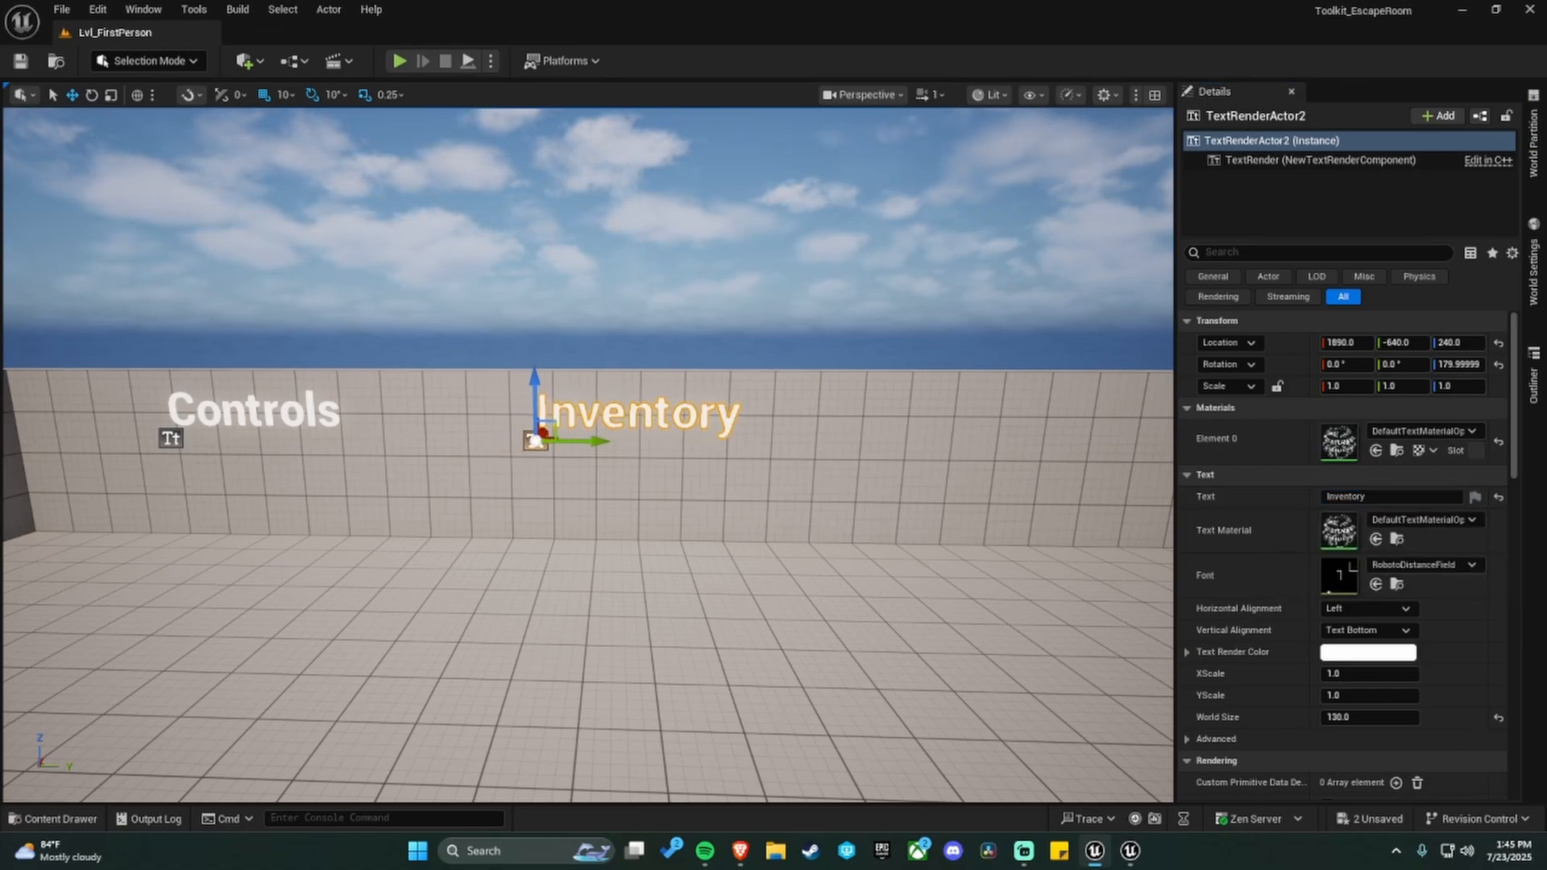
# Duplicate the Inventory text along the wall to Y 380 and change the copy's text to "Interactbles".
pyautogui.moveTo(808, 449); pyautogui.dragTo(834, 449, button='right')
pyautogui.press('s')
pyautogui.press('d')
pyautogui.keyDown('alt'); pyautogui.moveTo(454, 444); pyautogui.dragTo(805, 444); pyautogui.keyUp('alt')
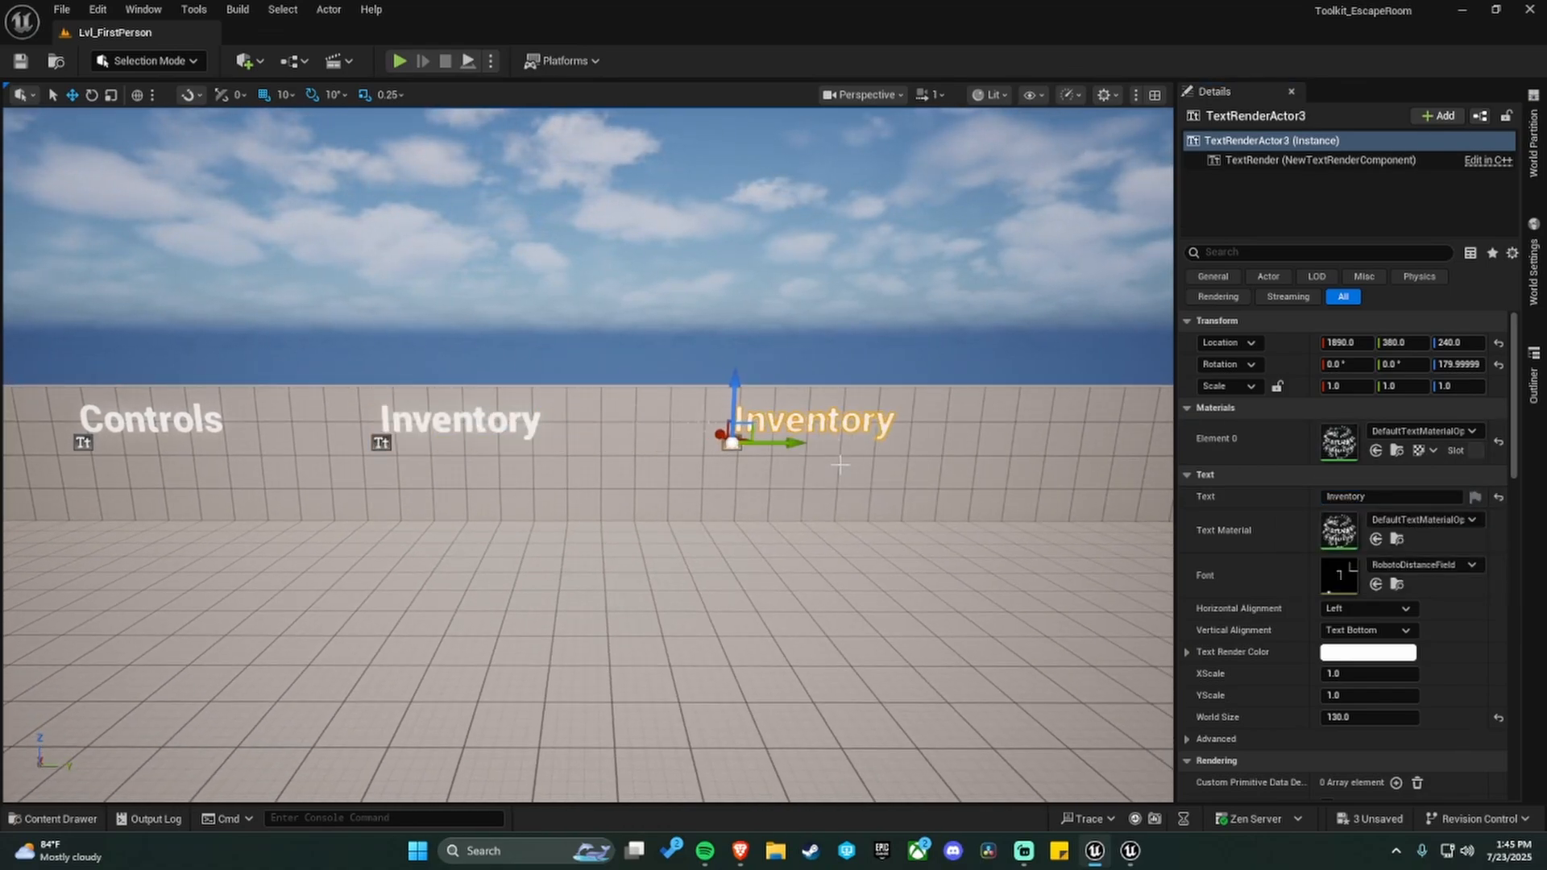
pyautogui.click(1340, 495)
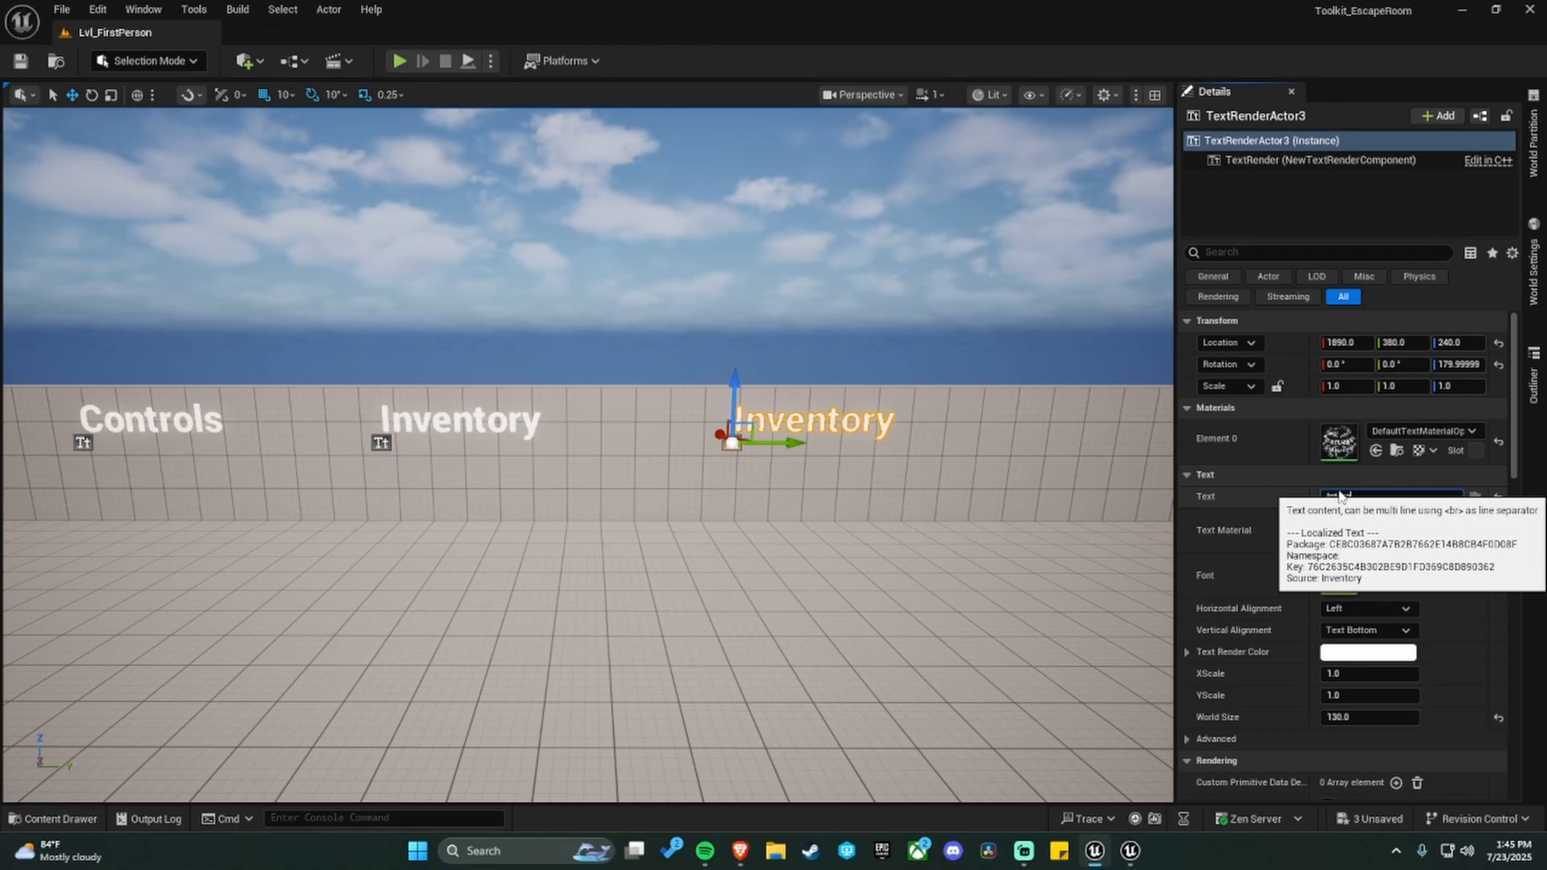
pyautogui.press('Return')
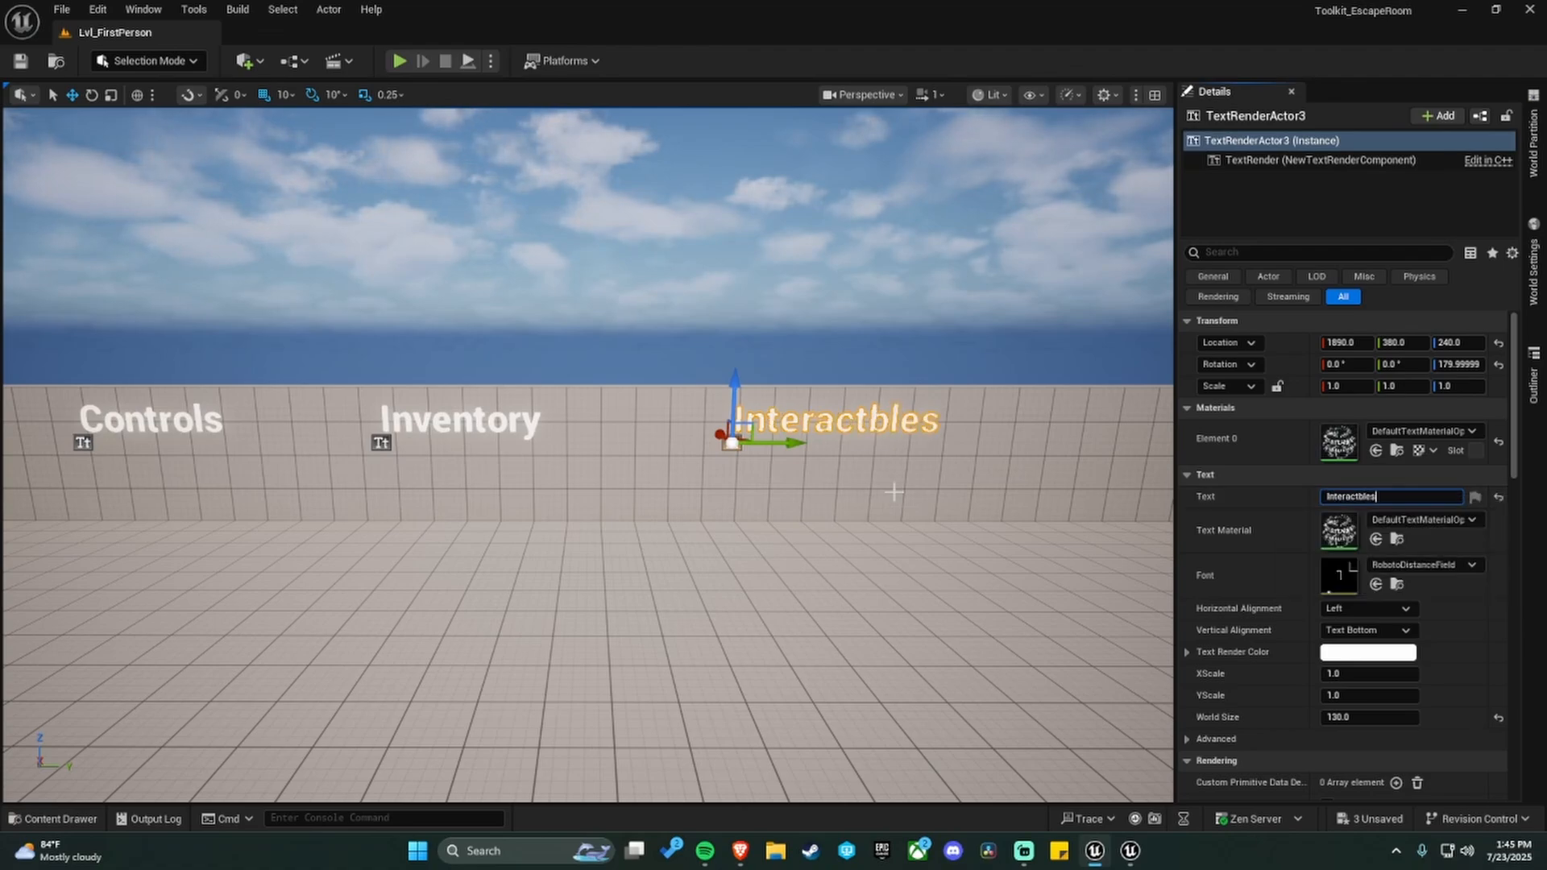
# Space out the wall labels by moving Interactbles farther along the wall and Inventory to Y -540.
pyautogui.moveTo(893, 492); pyautogui.dragTo(910, 492, button='right')
pyautogui.press('d')
pyautogui.moveTo(665, 451); pyautogui.dragTo(738, 450)
pyautogui.press('a')
pyautogui.moveTo(738, 449); pyautogui.dragTo(710, 445, button='right')
pyautogui.click(532, 431)
pyautogui.moveTo(520, 453); pyautogui.dragTo(549, 453)
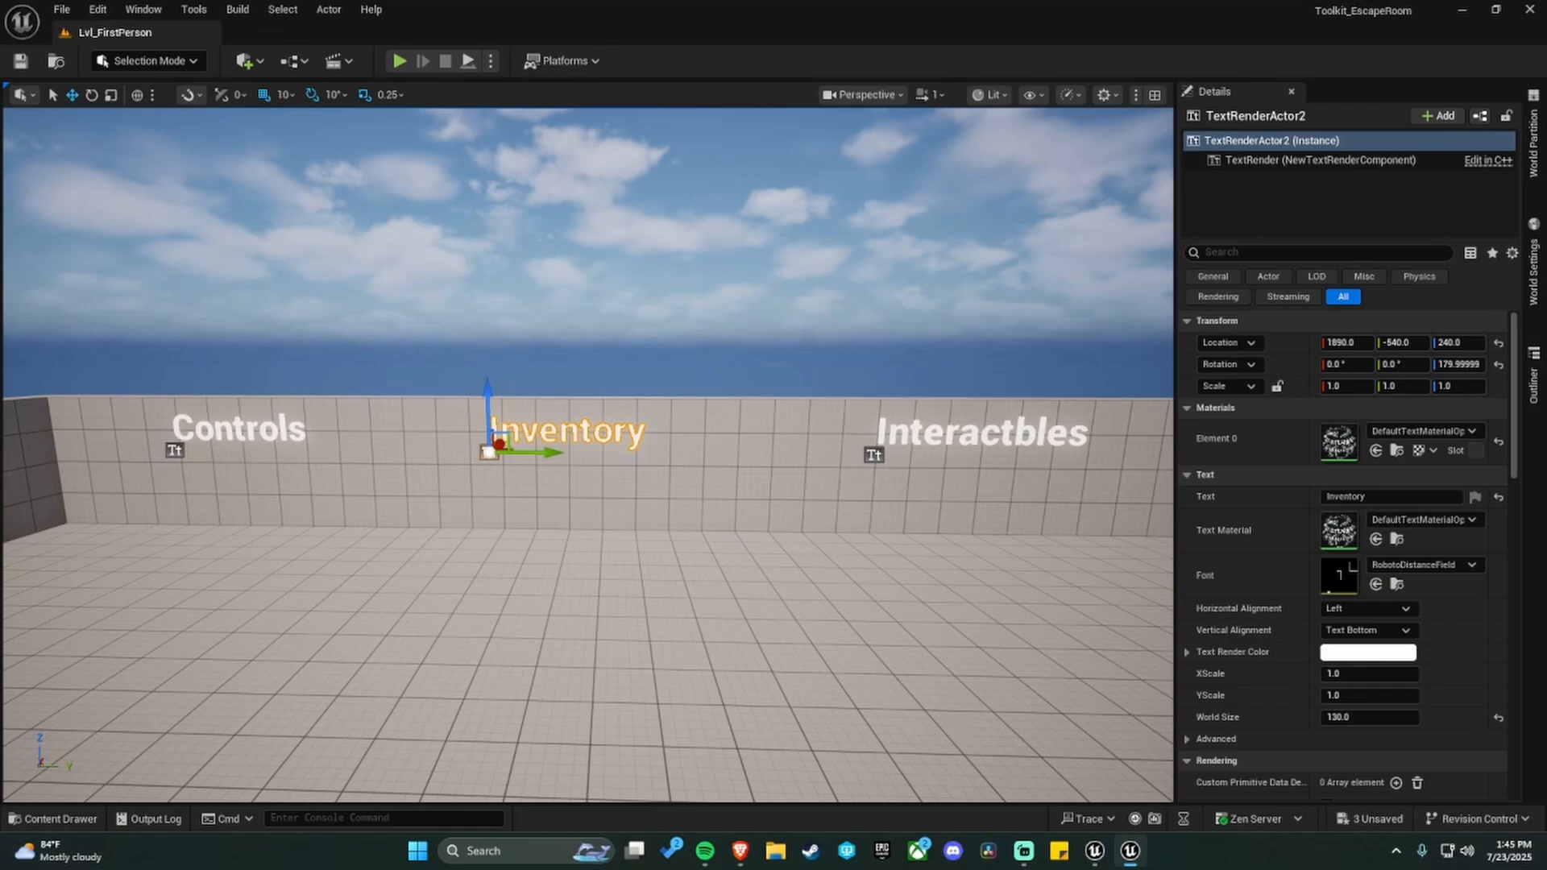
# Duplicate the Controls text towards the adjoining dark wall at X -980 and rotate the copy to 90° about Z.
pyautogui.rightClick(703, 307)
pyautogui.rightClick(622, 311)
pyautogui.click(573, 318)
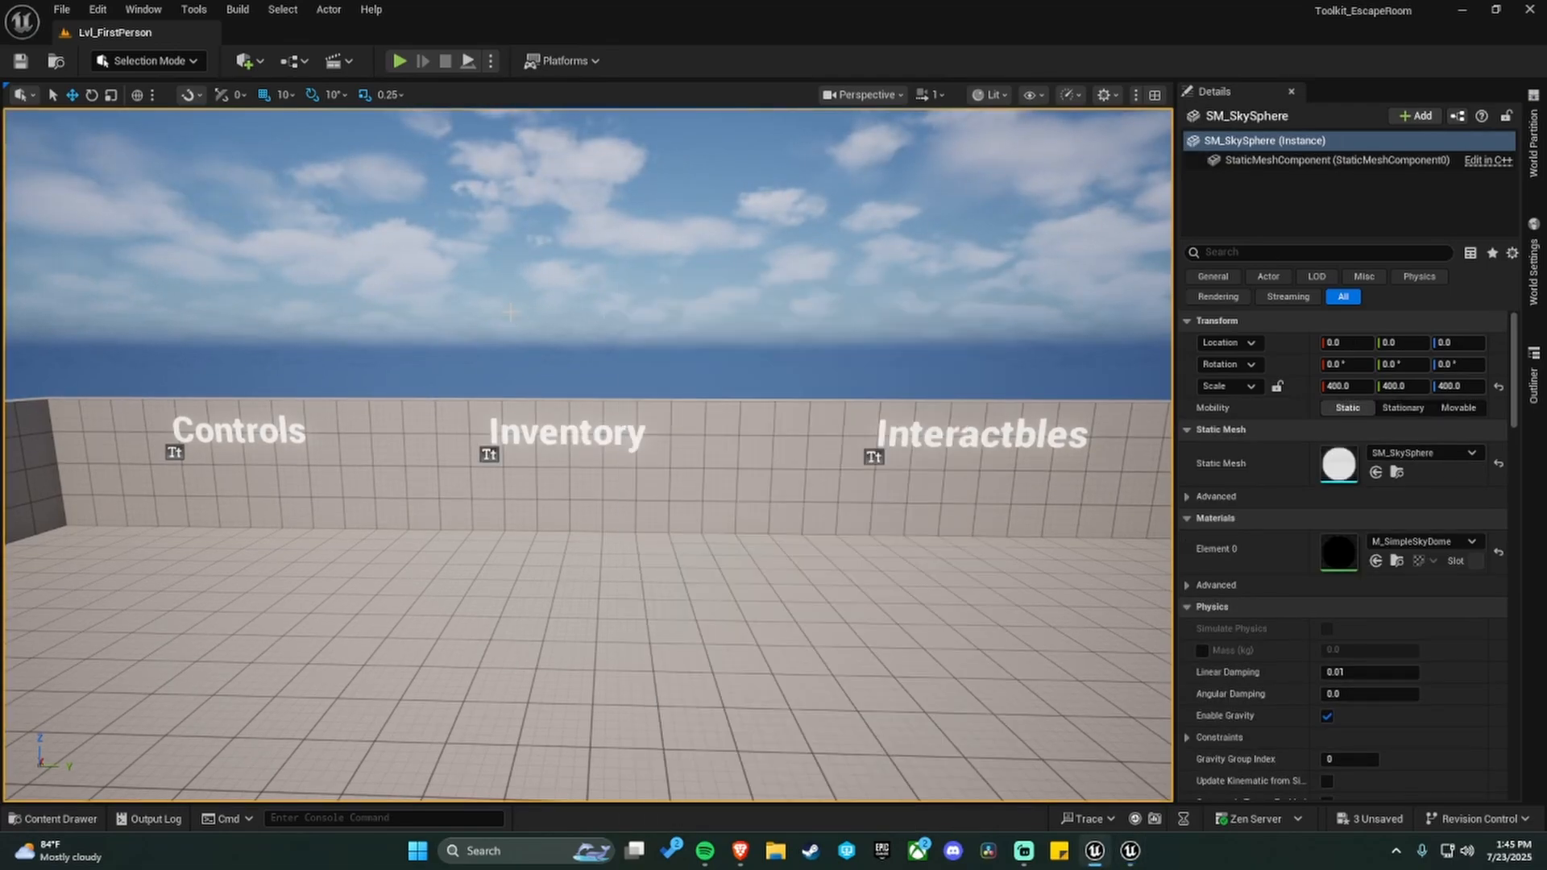
pyautogui.moveTo(573, 318); pyautogui.dragTo(338, 323, button='right')
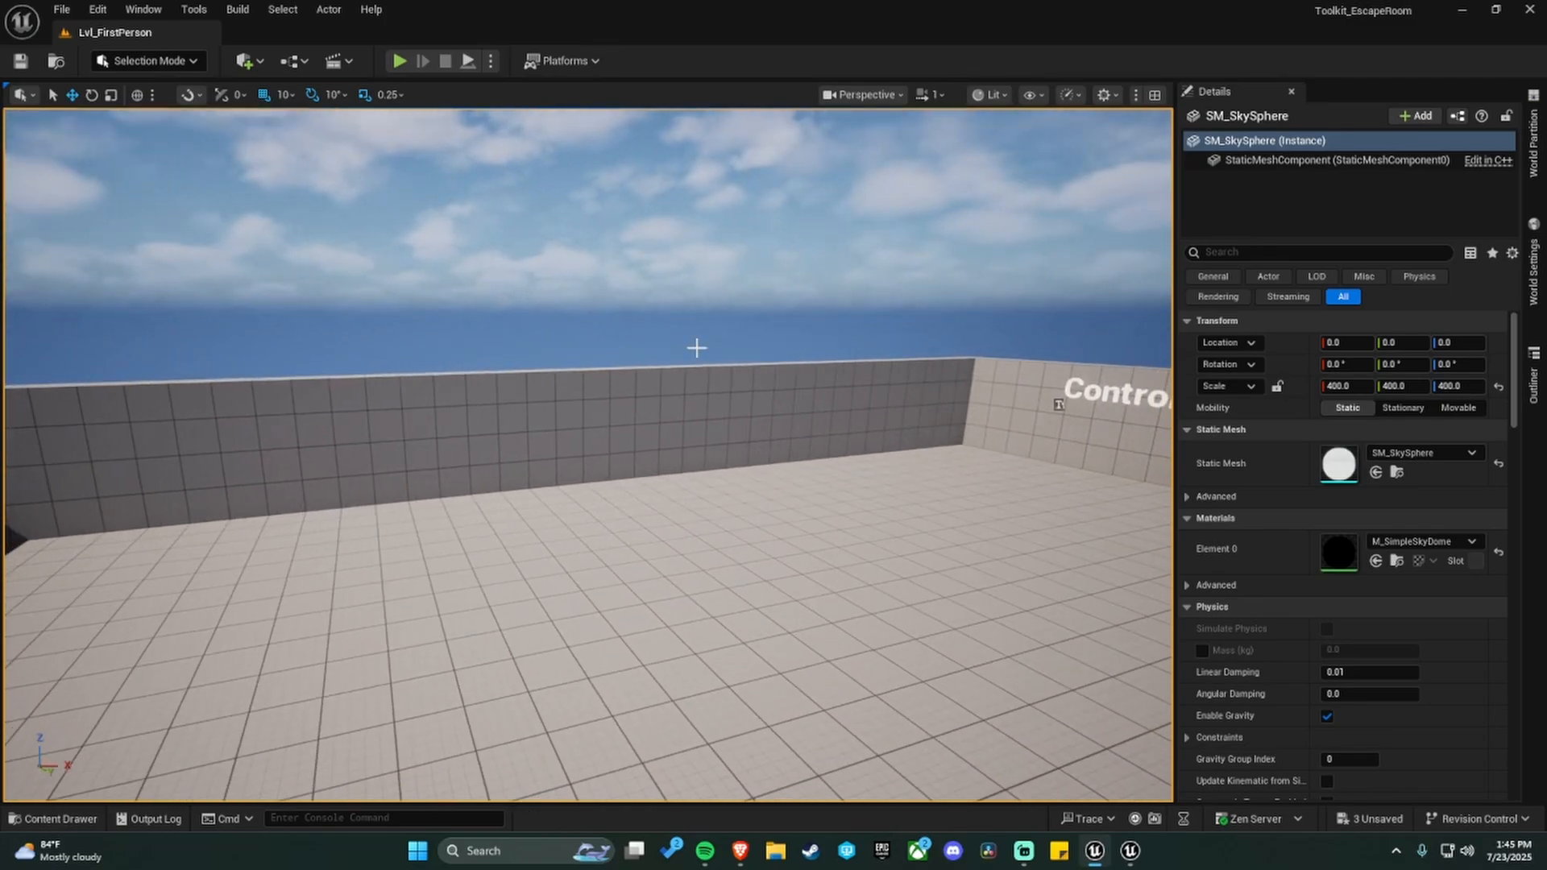
pyautogui.click(1057, 408)
pyautogui.keyDown('alt'); pyautogui.moveTo(1094, 403); pyautogui.dragTo(242, 451); pyautogui.keyUp('alt')
pyautogui.press('f')
pyautogui.press('e')
pyautogui.moveTo(534, 464); pyautogui.dragTo(672, 486)
# Make another copy of the original Controls text near the room corner and delete it.
pyautogui.moveTo(673, 486); pyautogui.dragTo(832, 518, button='right')
pyautogui.press('w')
pyautogui.click(695, 437)
pyautogui.press('w')
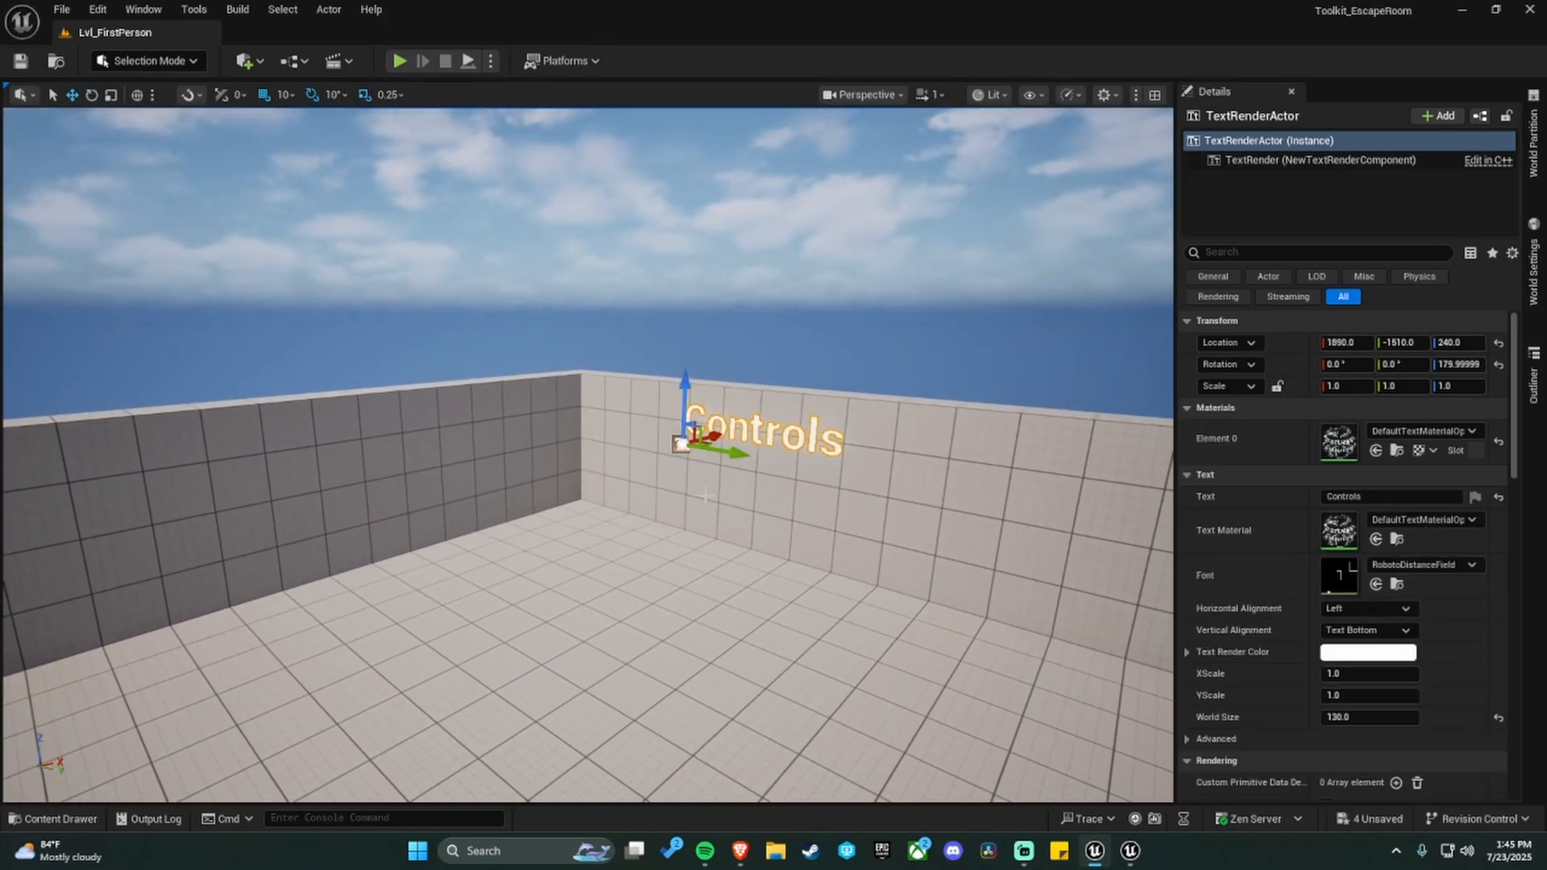
pyautogui.moveTo(685, 489); pyautogui.dragTo(695, 437, button='right')
pyautogui.press('d')
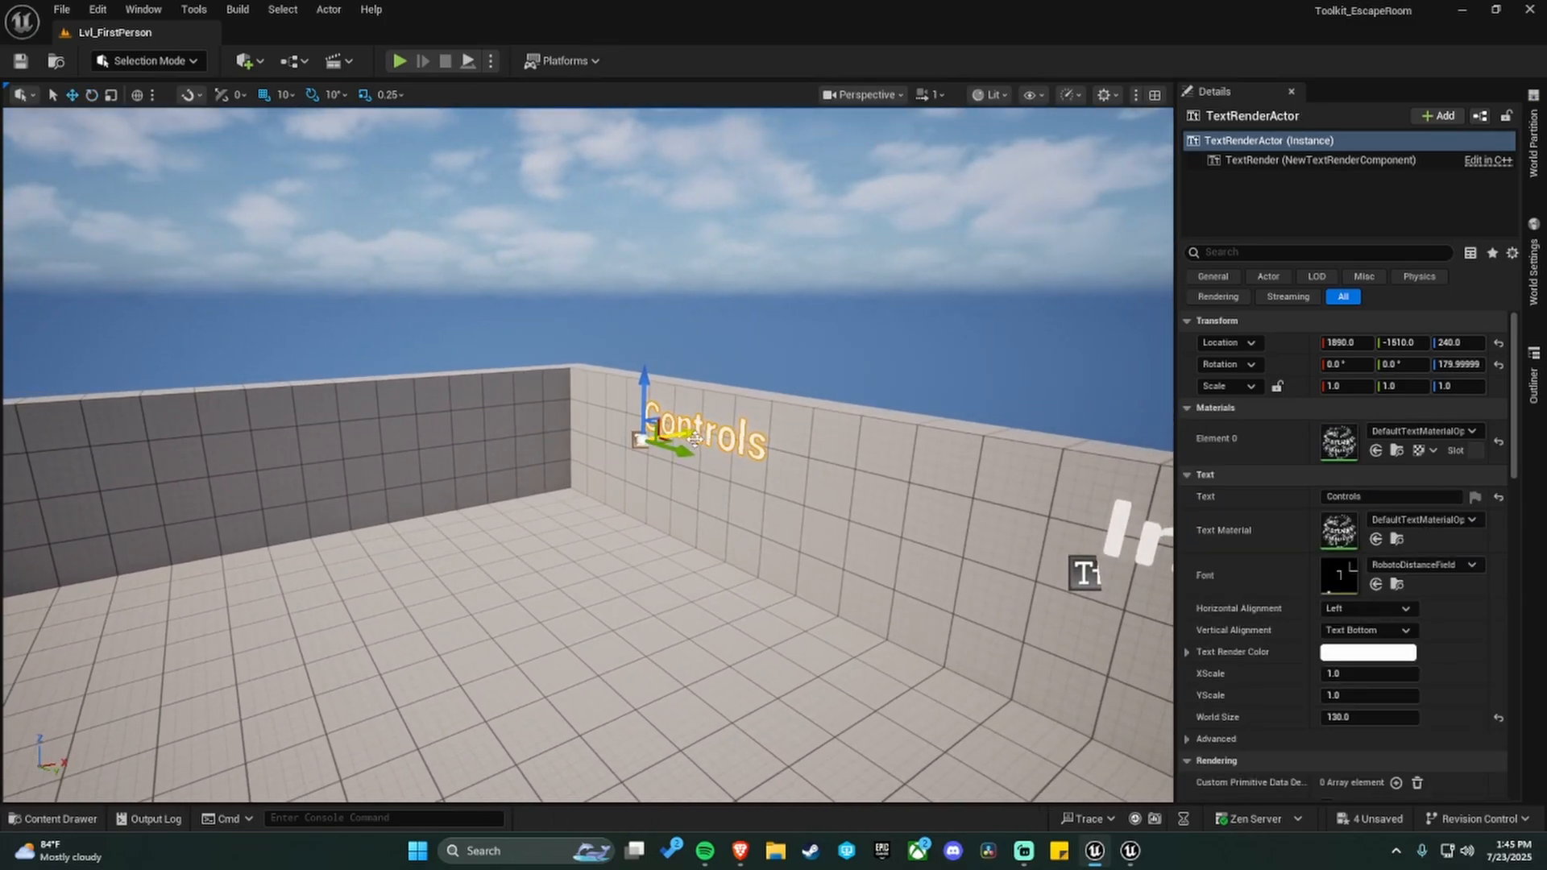
pyautogui.keyDown('alt'); pyautogui.moveTo(695, 437); pyautogui.dragTo(918, 532); pyautogui.keyUp('alt')
pyautogui.press('Delete')
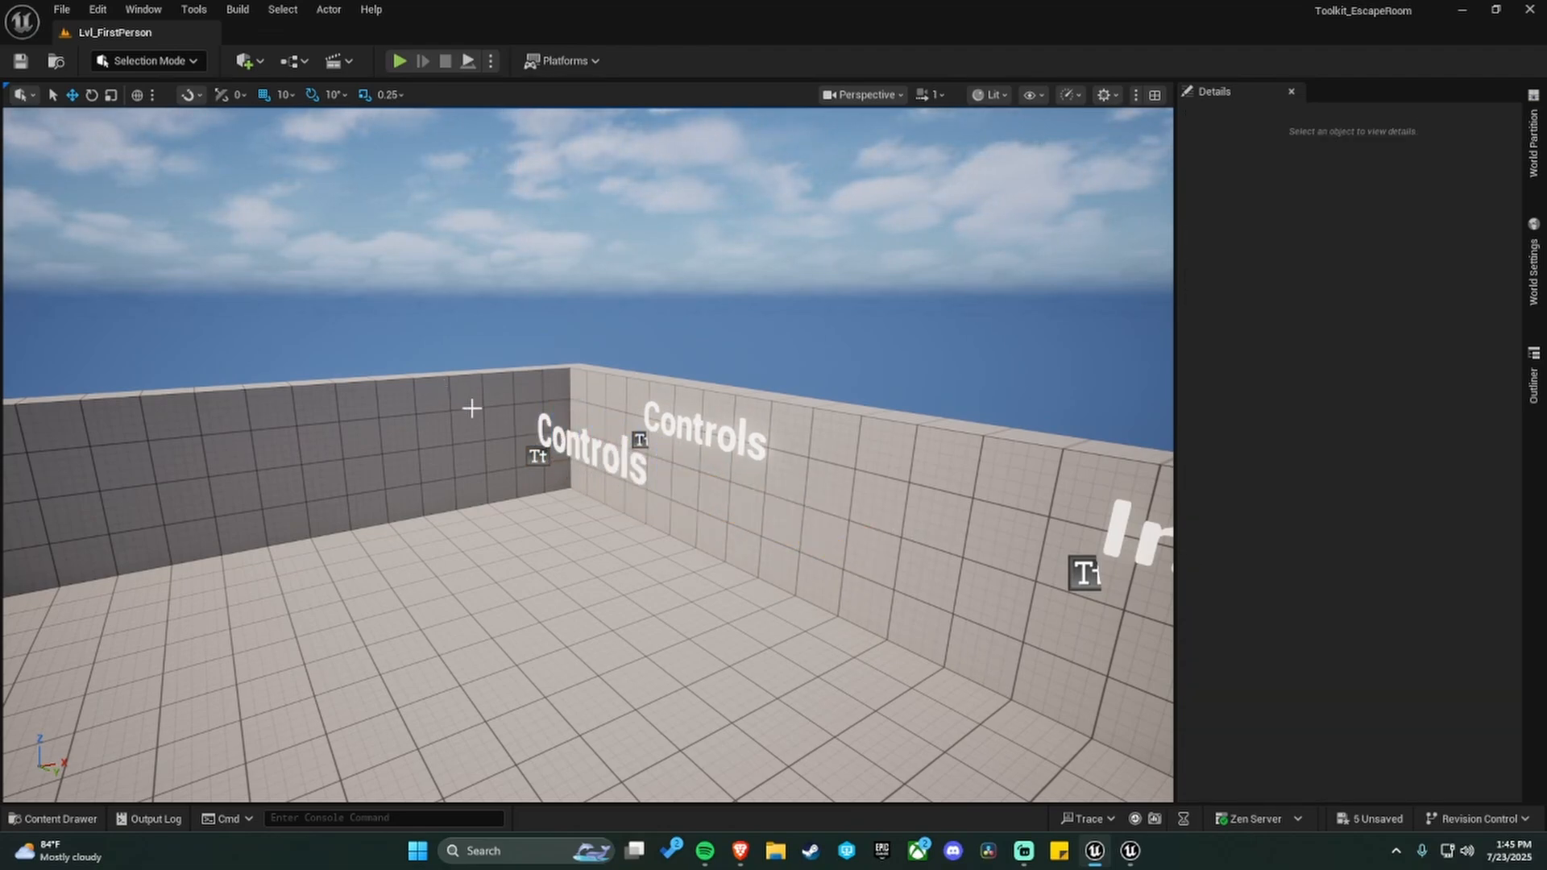
pyautogui.click(539, 456)
pyautogui.press('Delete')
# Change the text of the rotated Controls copy by the dark wall to "Puzzles".
pyautogui.moveTo(541, 456); pyautogui.dragTo(201, 458, button='right')
pyautogui.click(608, 518)
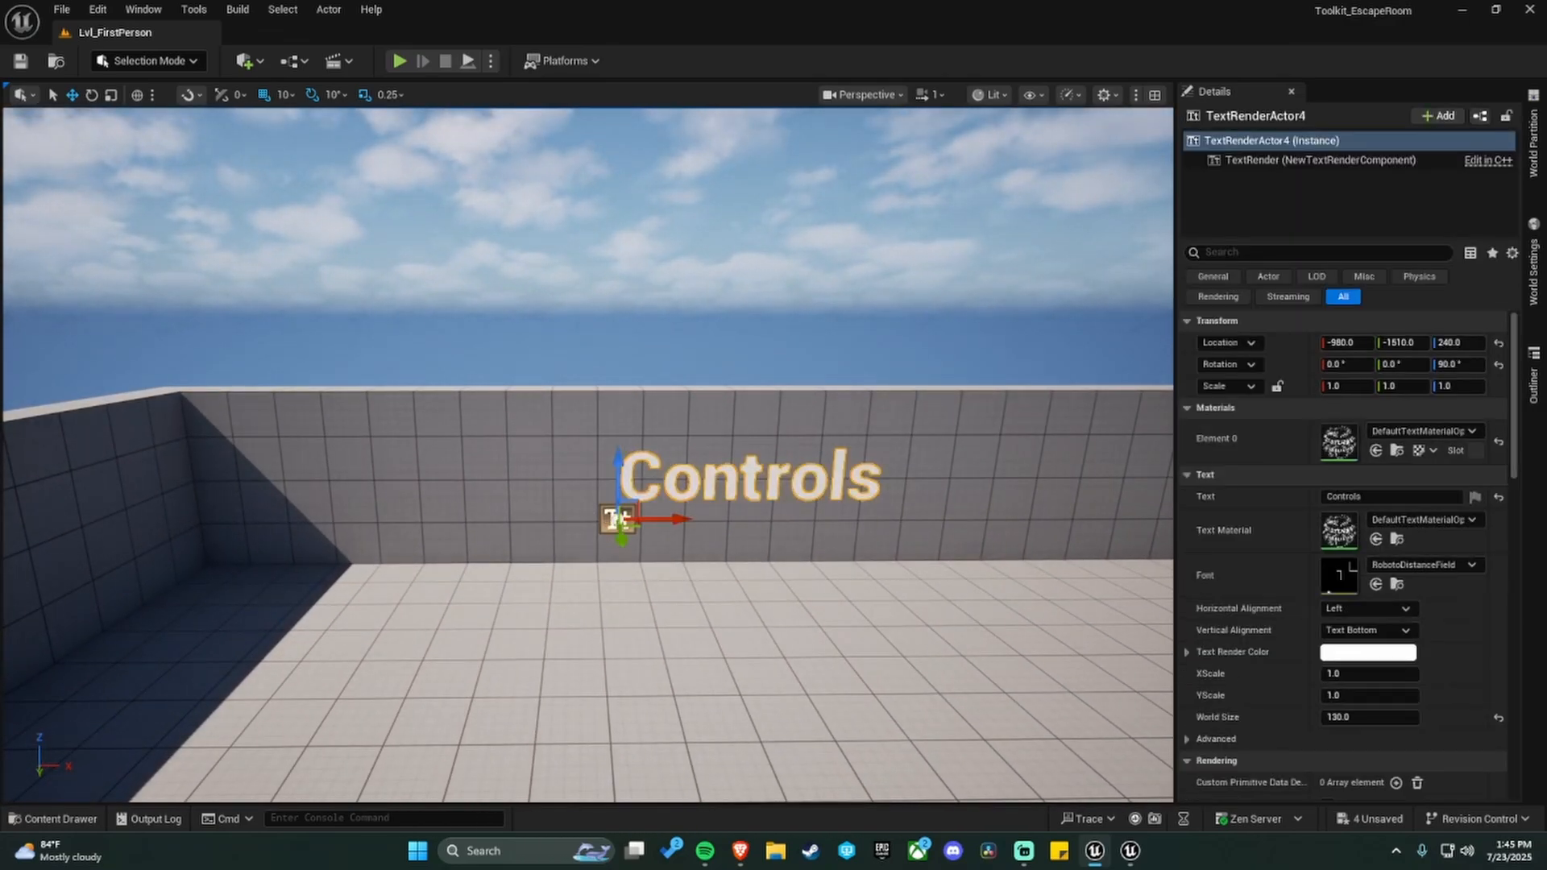
pyautogui.click(1402, 496)
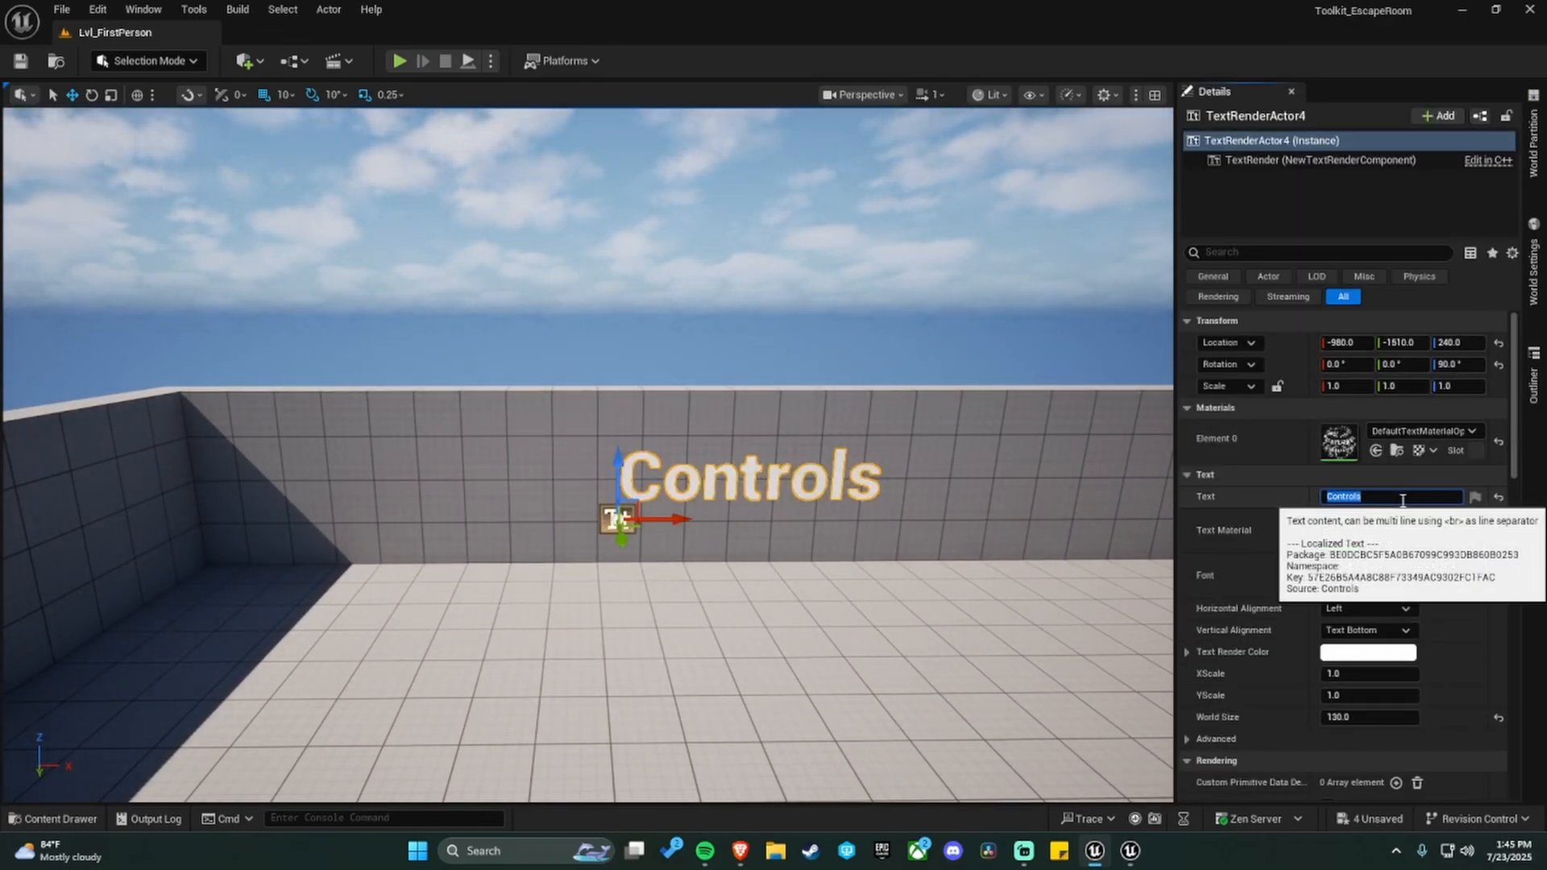
pyautogui.write('Puzzles')
pyautogui.press('Return')
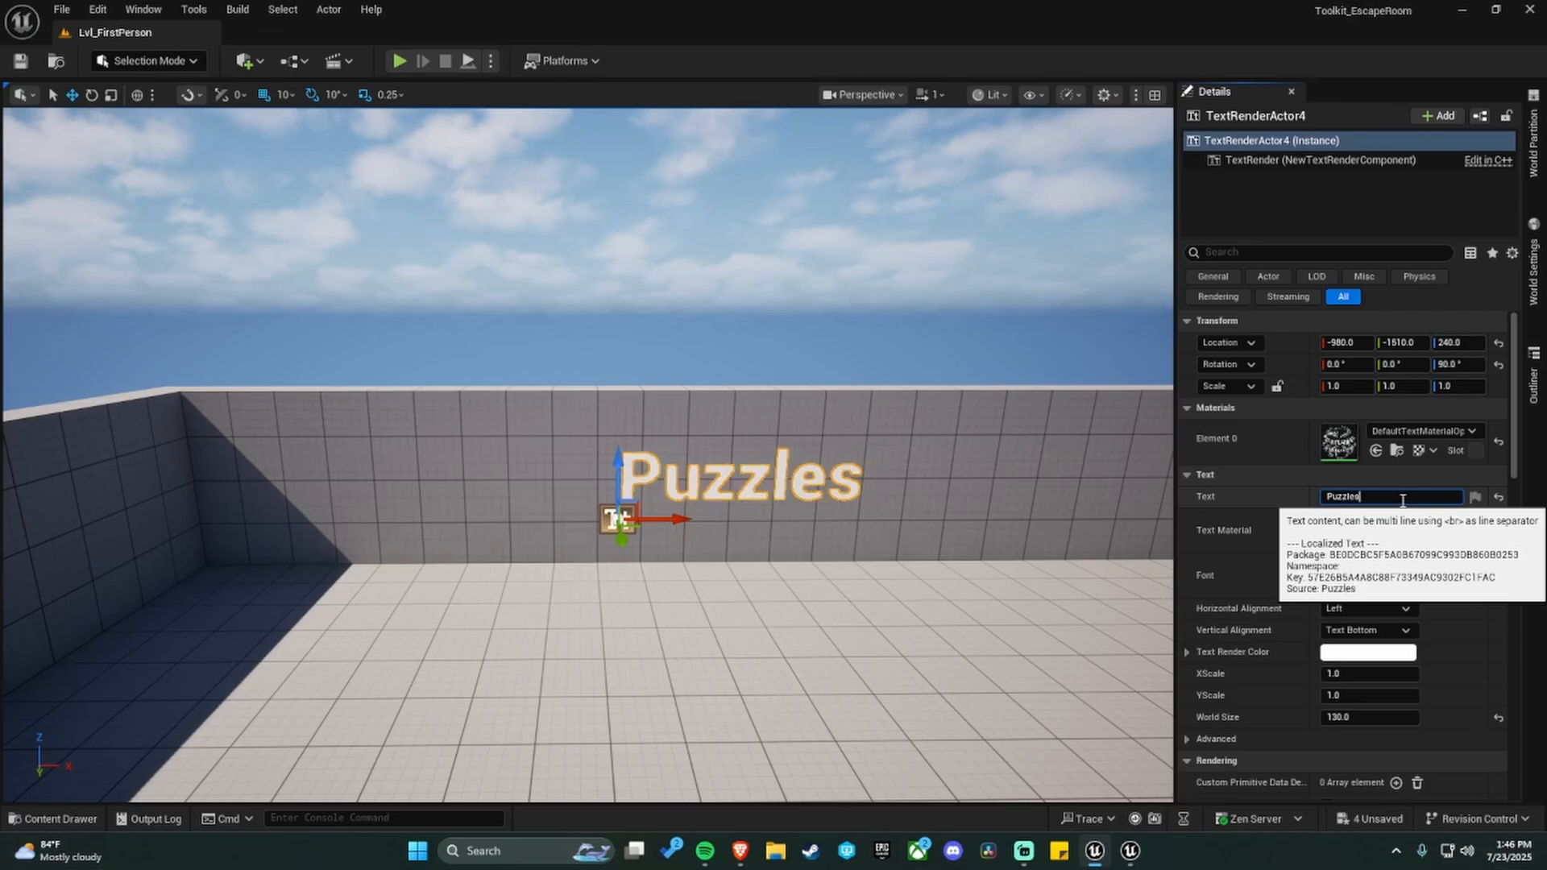
# Move the Puzzles text against the dark wall at Y -1880 and towards its middle at X -200.
pyautogui.moveTo(619, 538); pyautogui.dragTo(711, 467)
pyautogui.press('d')
pyautogui.press('s')
pyautogui.moveTo(712, 467); pyautogui.dragTo(701, 468, button='right')
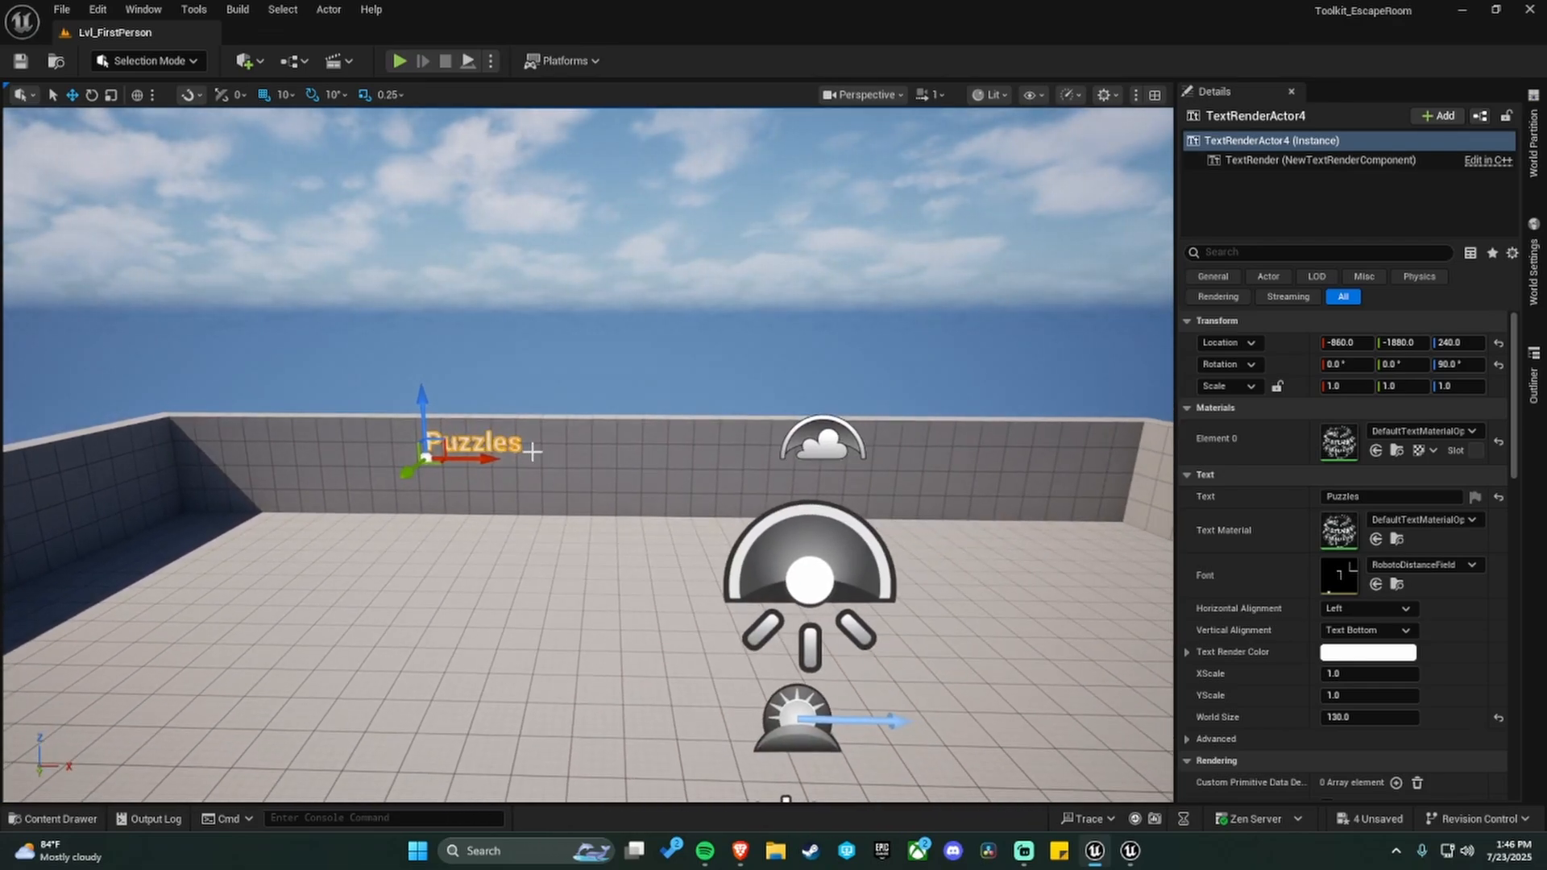
pyautogui.moveTo(502, 459); pyautogui.dragTo(671, 465)
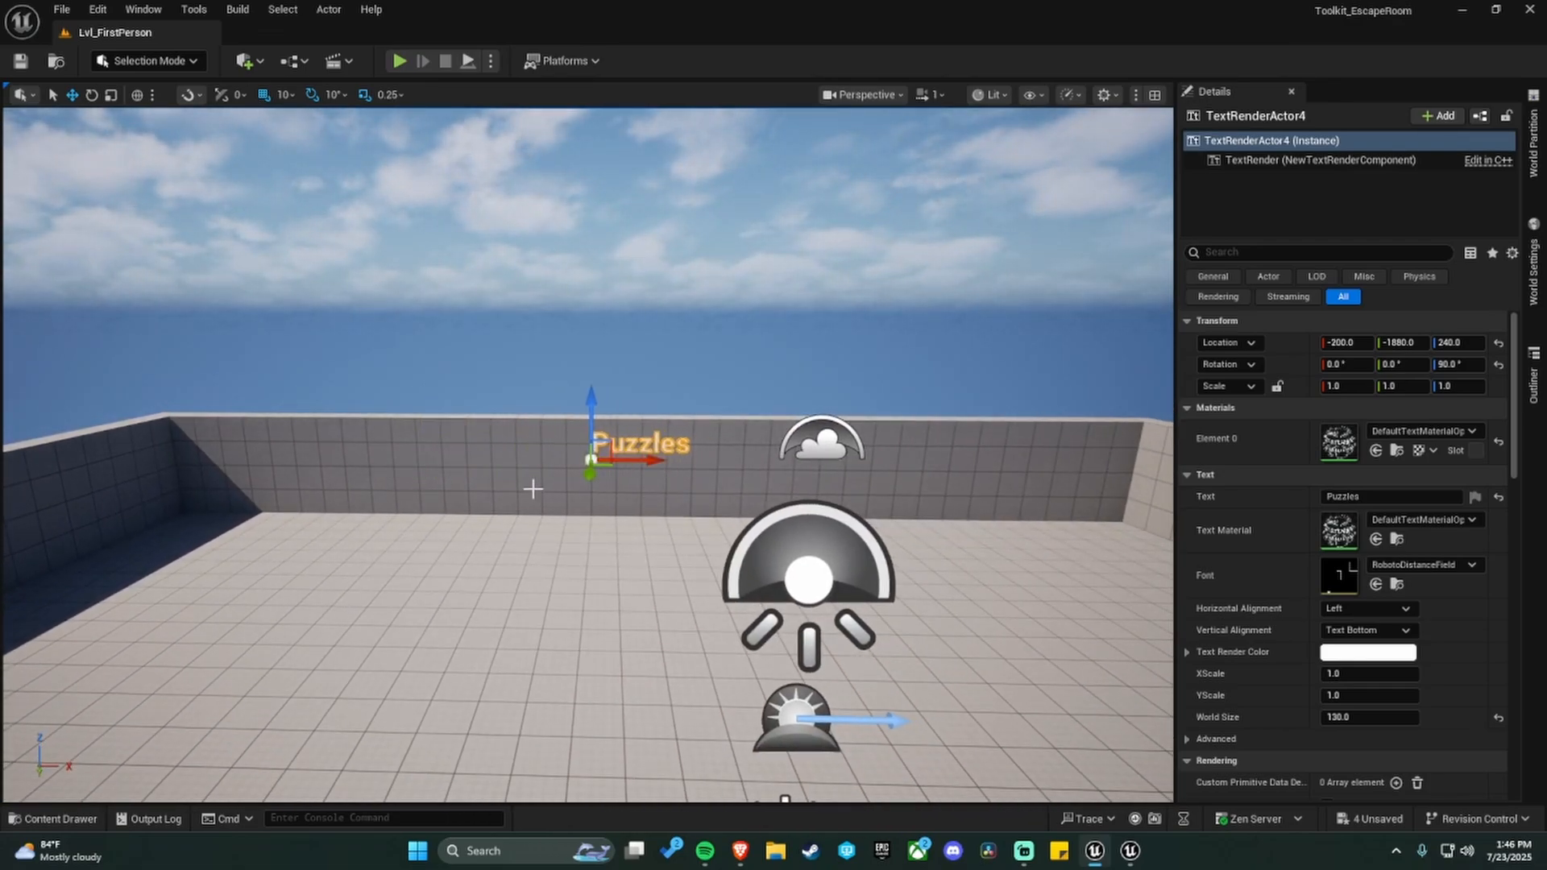
# Shift the Puzzles text along its wall to X -220.
pyautogui.moveTo(661, 460); pyautogui.dragTo(654, 460)
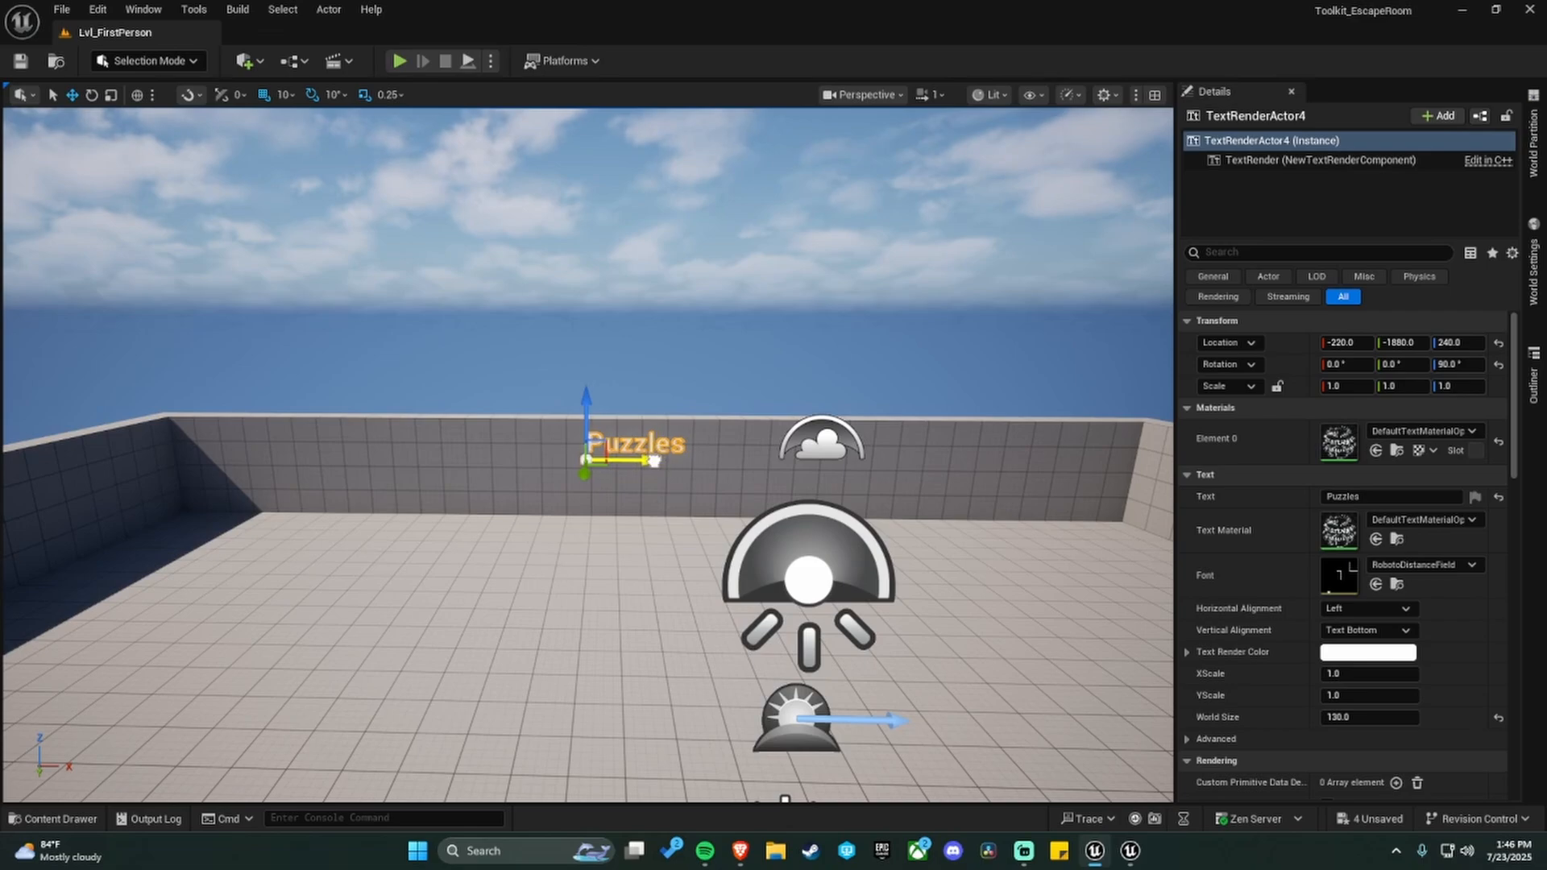
# Duplicate the Interactables text towards the adjoining dark wall at X 110, Y 990 and rotate the copy to 270° about Z.
pyautogui.press('d')
pyautogui.moveTo(653, 460); pyautogui.dragTo(654, 461, button='right')
pyautogui.moveTo(277, 491); pyautogui.dragTo(277, 491, button='right')
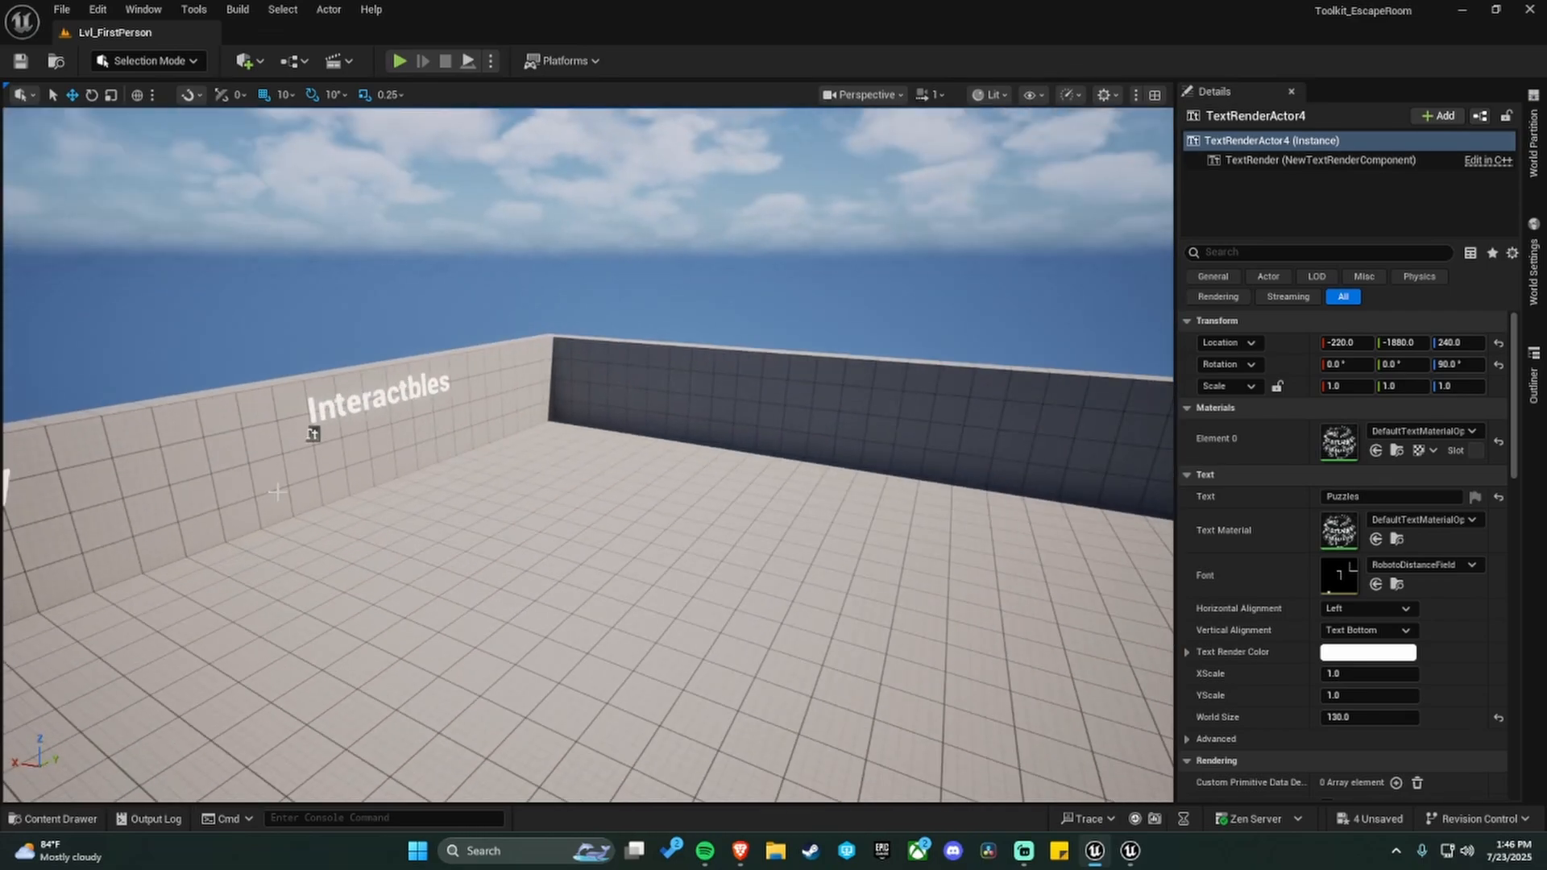
pyautogui.click(313, 433)
pyautogui.moveTo(313, 433); pyautogui.dragTo(313, 434, button='right')
pyautogui.keyDown('alt'); pyautogui.moveTo(186, 464); pyautogui.dragTo(755, 511); pyautogui.keyUp('alt')
pyautogui.press('e')
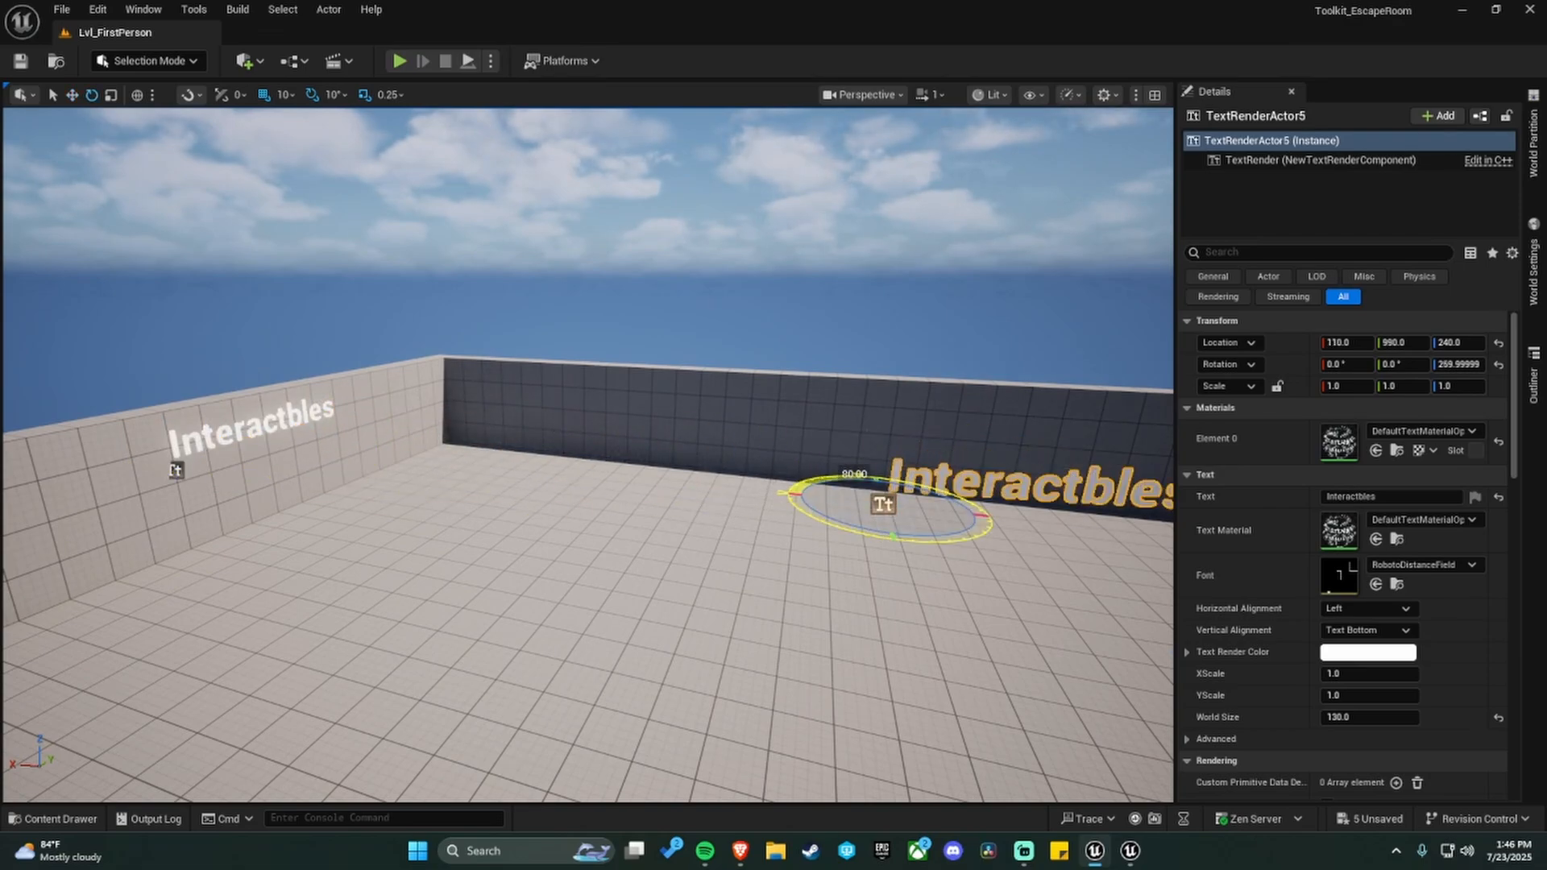
# Move the rotated Interactables copy against the dark wall at Y 1880.
pyautogui.press('w')
pyautogui.press('f')
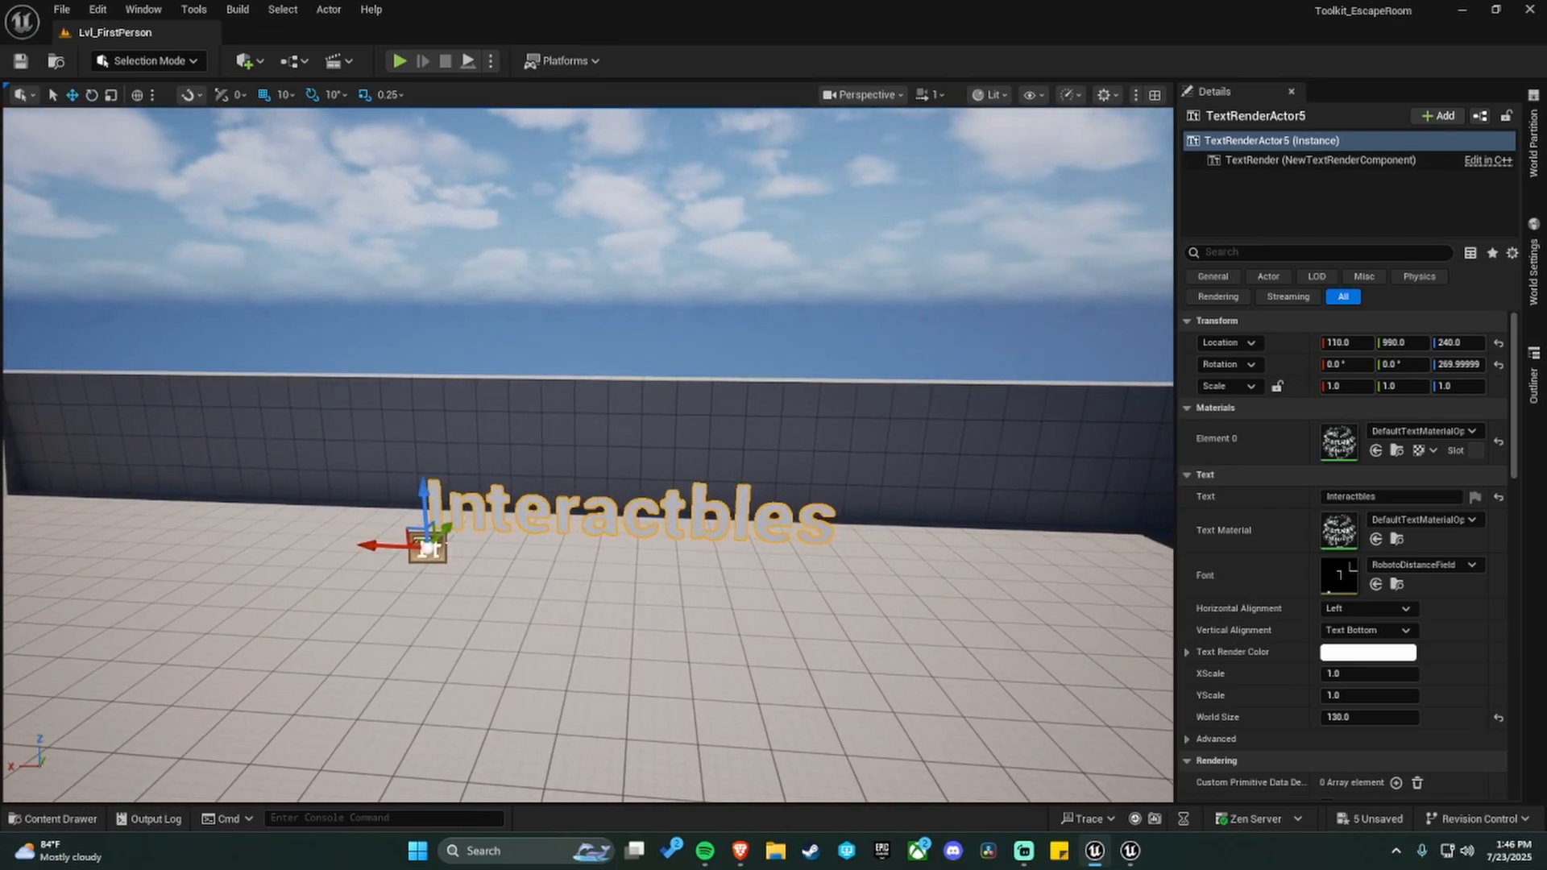
pyautogui.moveTo(427, 548); pyautogui.dragTo(585, 429)
# Change the text of the copy on the dark wall to "Simple Enemy" and deselect it.
pyautogui.write('a')
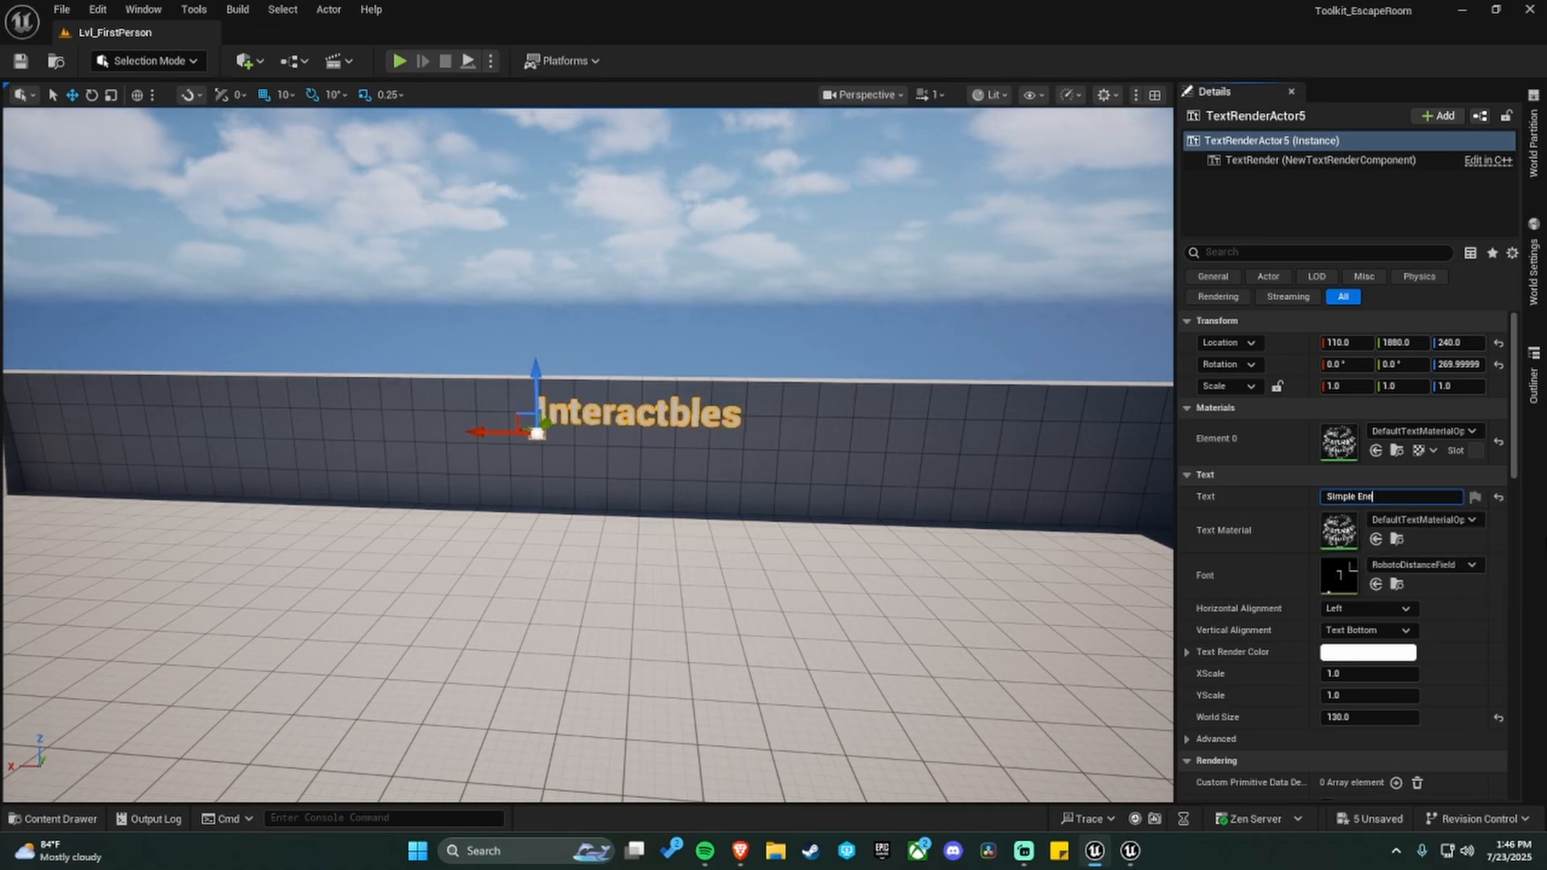
pyautogui.press('Return')
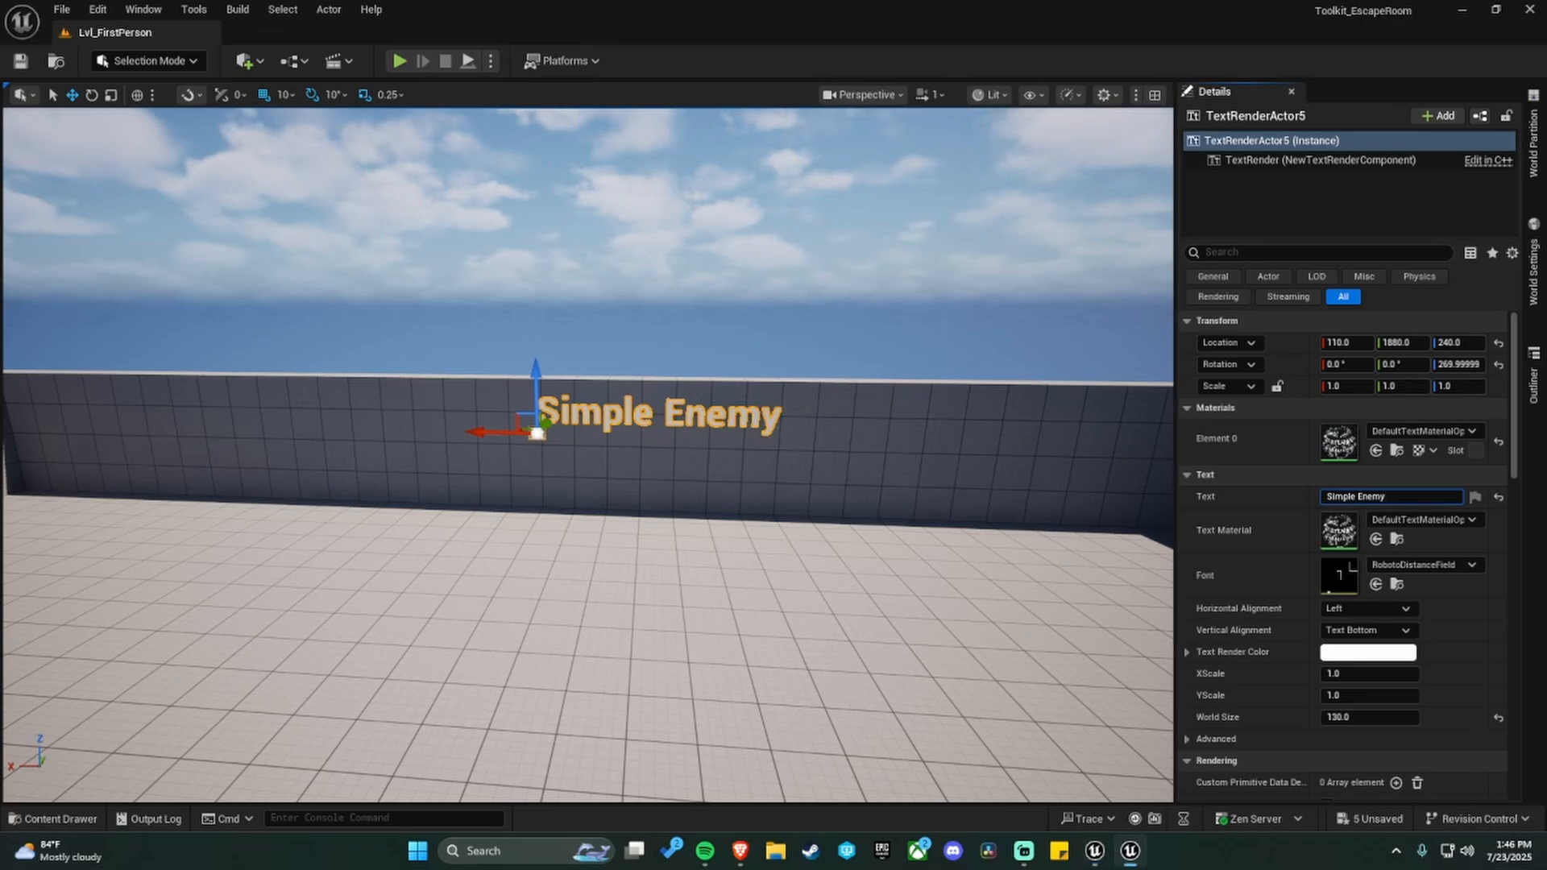
pyautogui.click(755, 293)
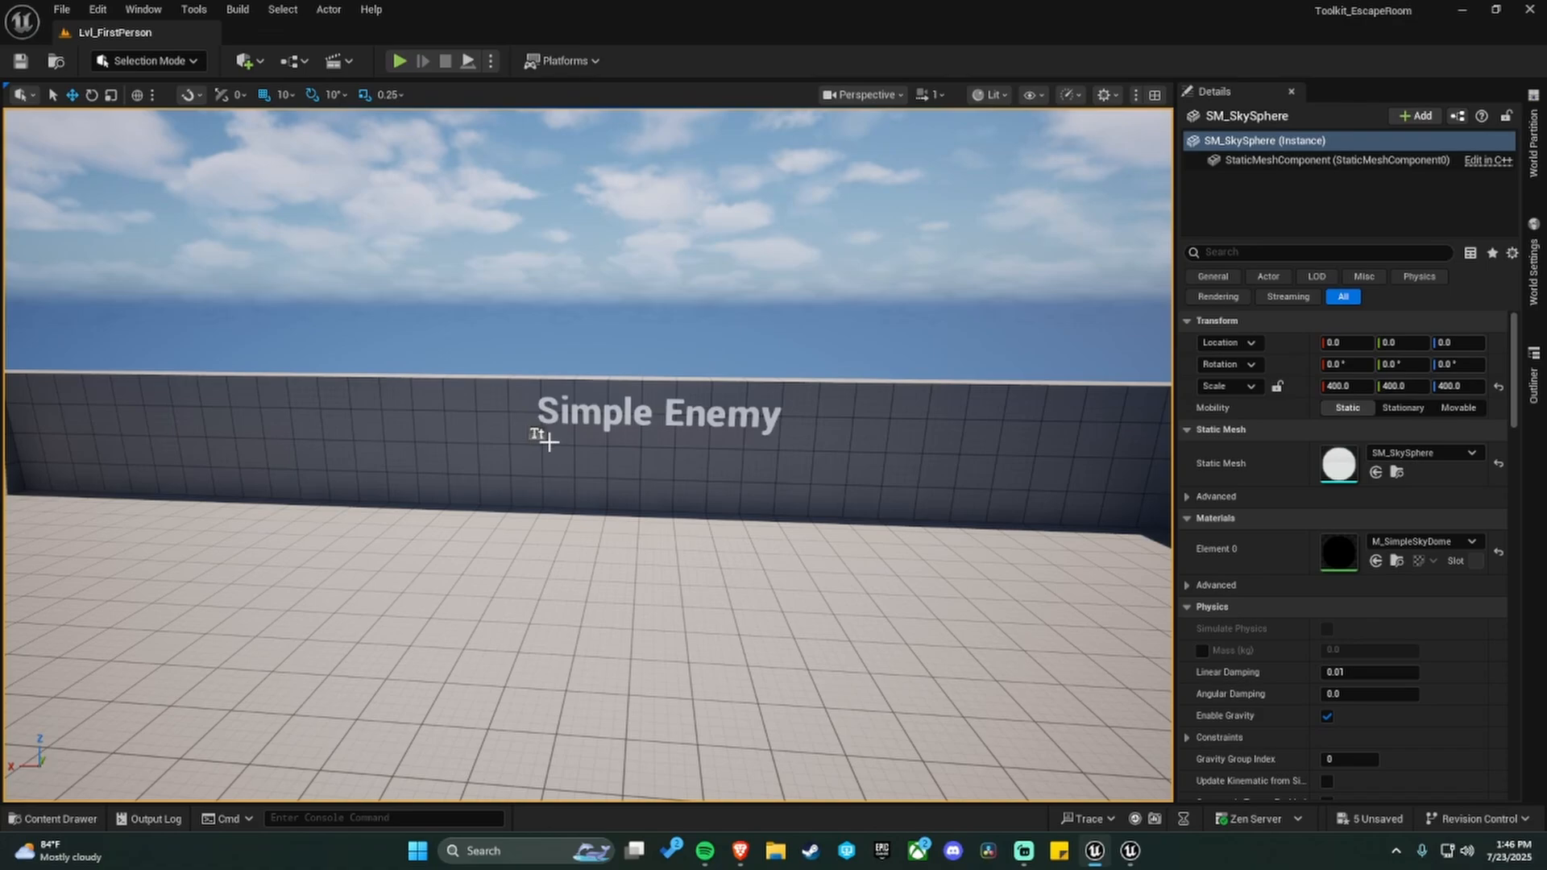
# Duplicate the Simple Enemy text towards the unlabelled adjoining wall at X -1520, Y 920.
pyautogui.press('s')
pyautogui.moveTo(601, 509)
pyautogui.mouseDown(button='right')
pyautogui.moveTo(565, 504)
pyautogui.moveTo(601, 508)
pyautogui.mouseUp(button='right')
pyautogui.press('d')
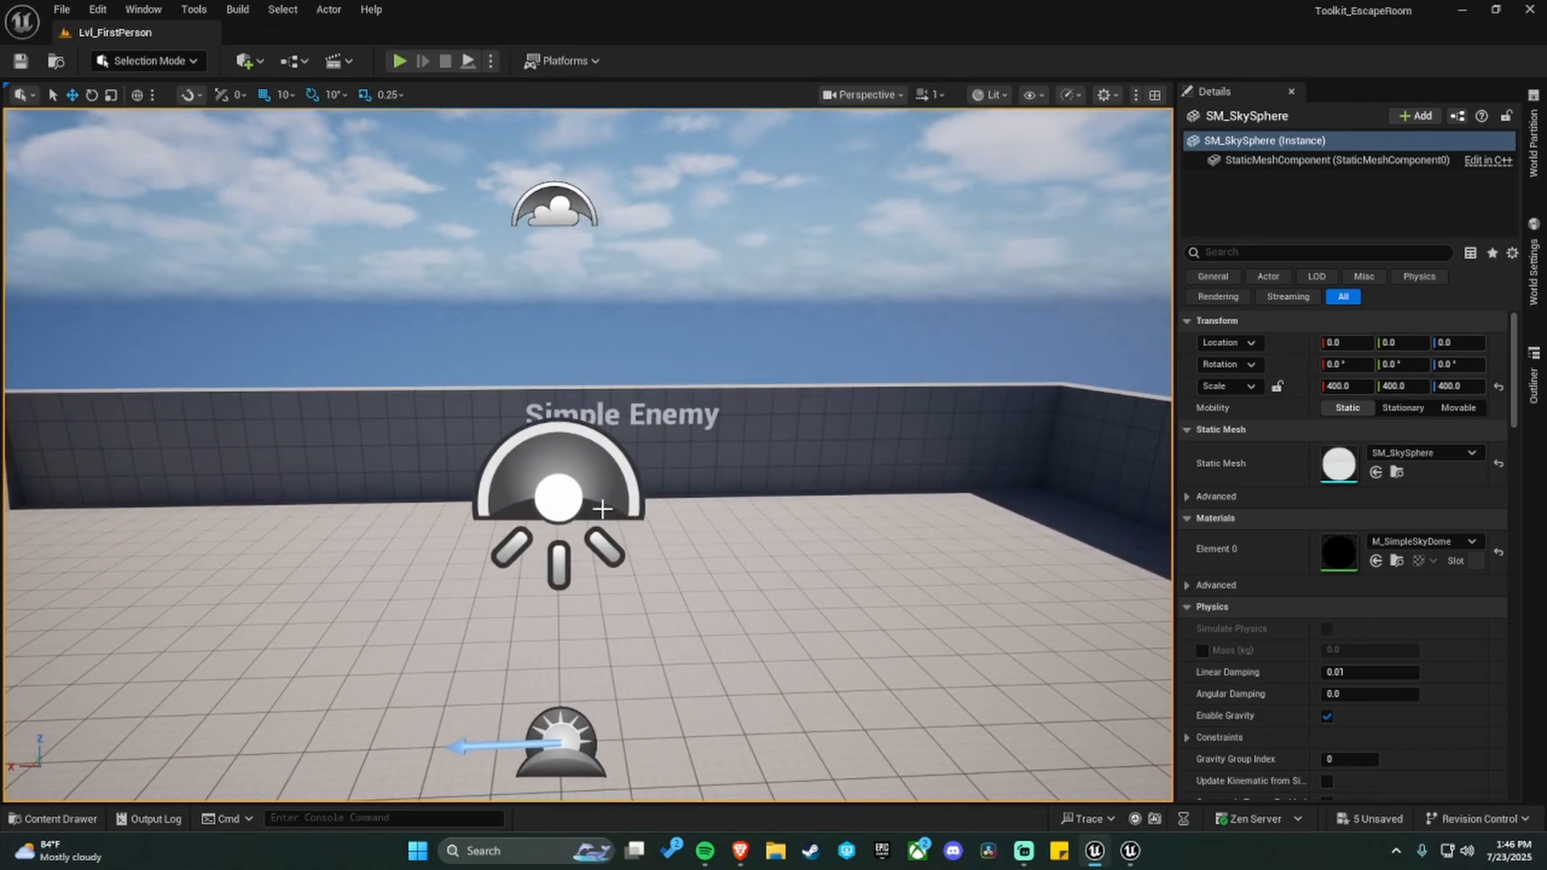
pyautogui.press('w')
pyautogui.moveTo(602, 511); pyautogui.dragTo(717, 498, button='right')
pyautogui.click(79, 541)
pyautogui.moveTo(79, 541); pyautogui.dragTo(65, 576, button='right')
pyautogui.press('s')
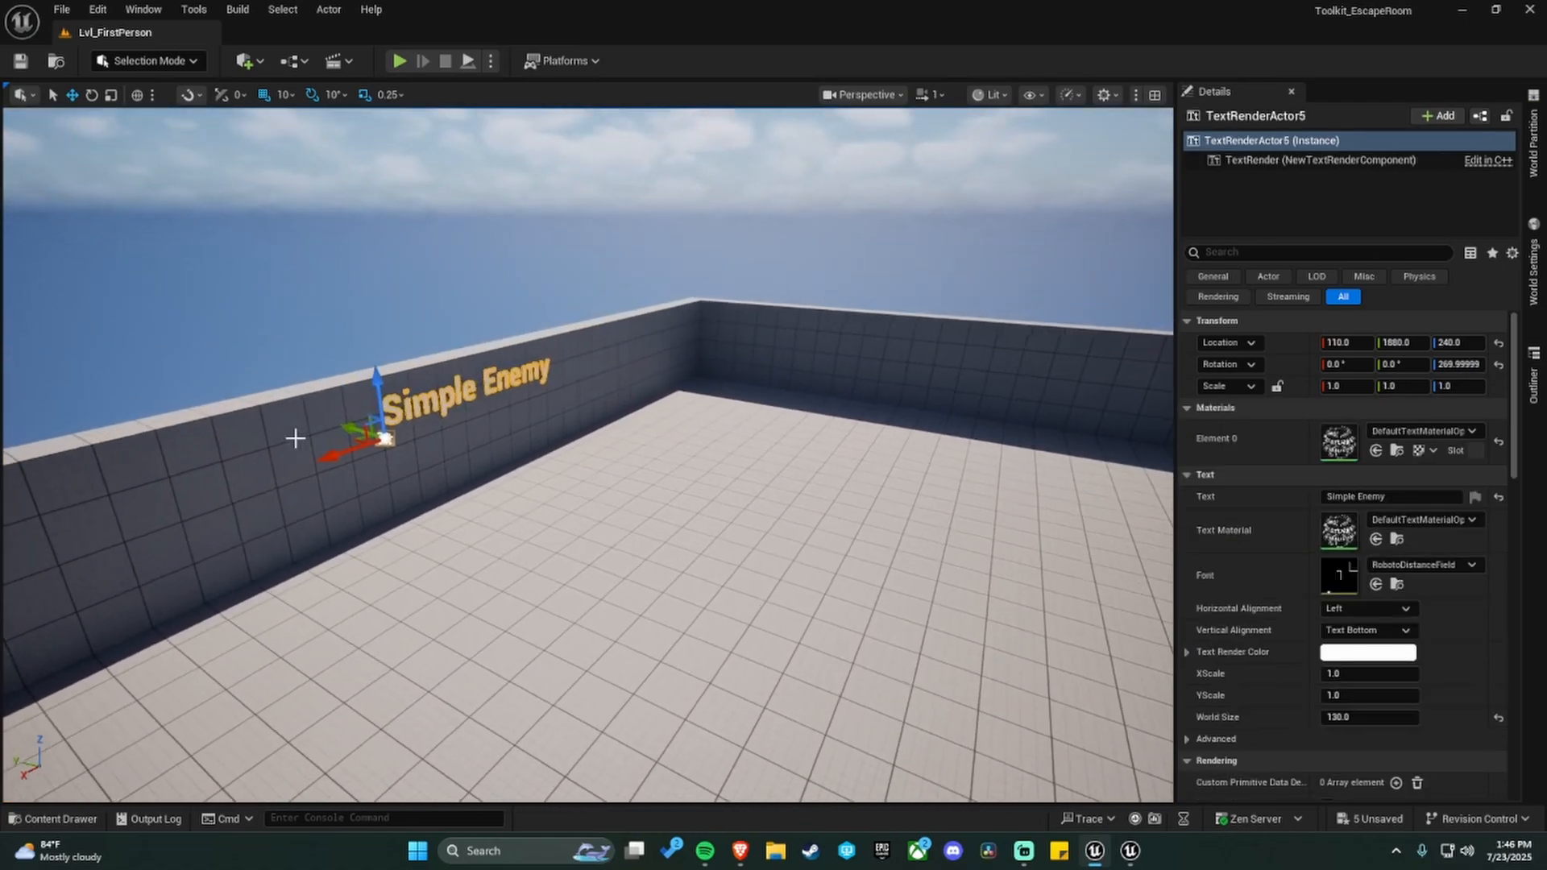
pyautogui.keyDown('alt'); pyautogui.moveTo(361, 442); pyautogui.dragTo(857, 441); pyautogui.keyUp('alt')
# Rotate the Simple Enemy copy to 360° about Z so it is parallel to the unlabelled wall.
pyautogui.moveTo(806, 493); pyautogui.dragTo(959, 450, button='right')
pyautogui.press('e')
pyautogui.moveTo(419, 591); pyautogui.dragTo(476, 482)
pyautogui.press('w')
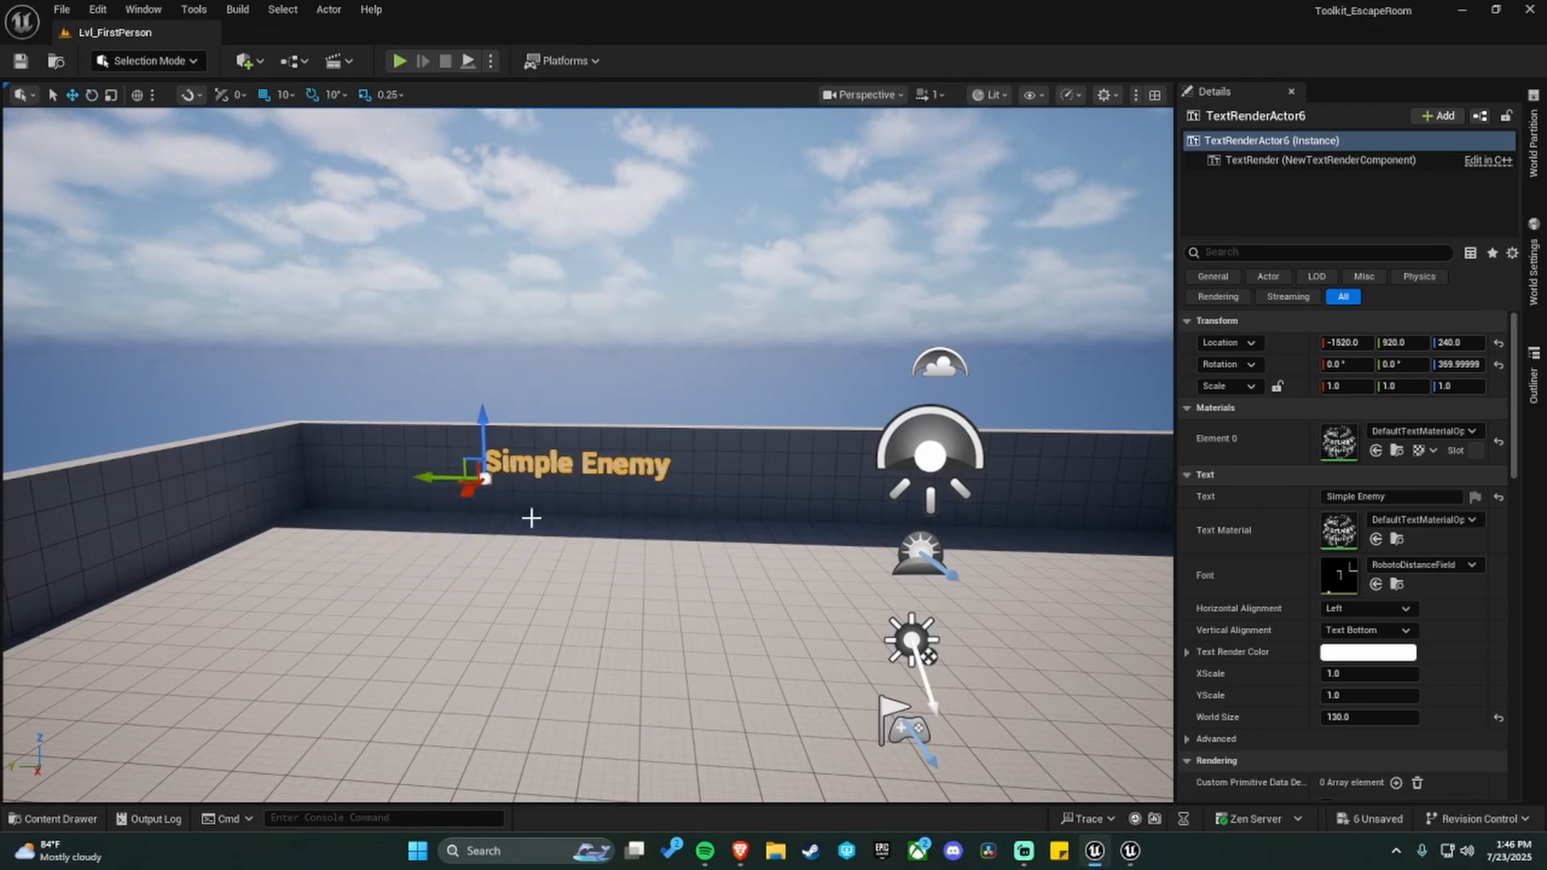
# Change the text of the rotated Simple Enemy copy to "Checkpoints".
pyautogui.scroll(8, 533, 522)
pyautogui.moveTo(535, 524); pyautogui.dragTo(495, 515, button='right')
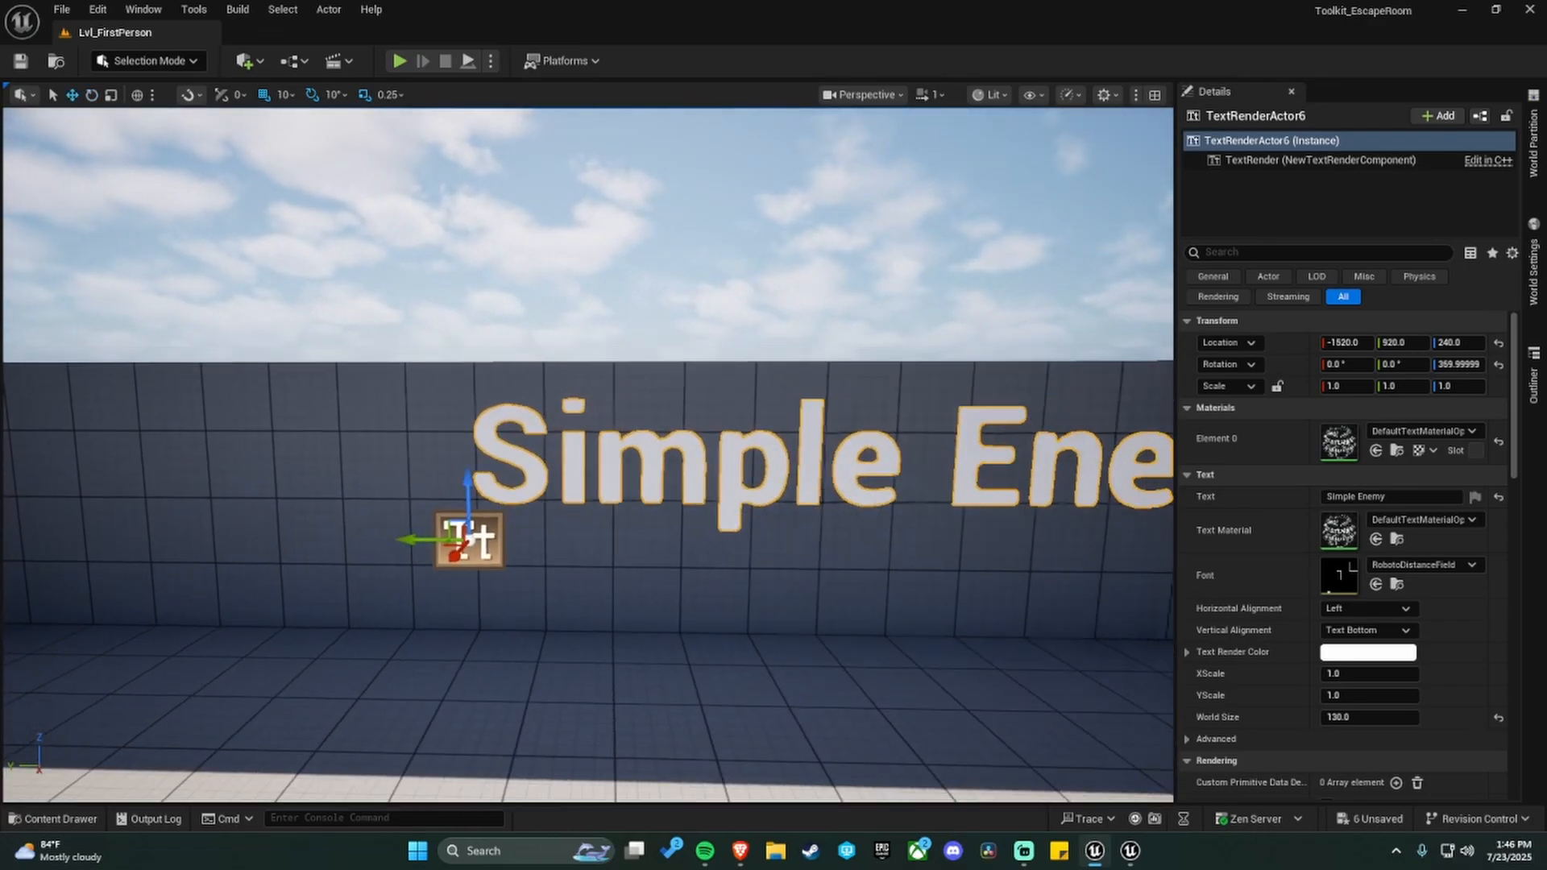
pyautogui.press('s')
pyautogui.press('d')
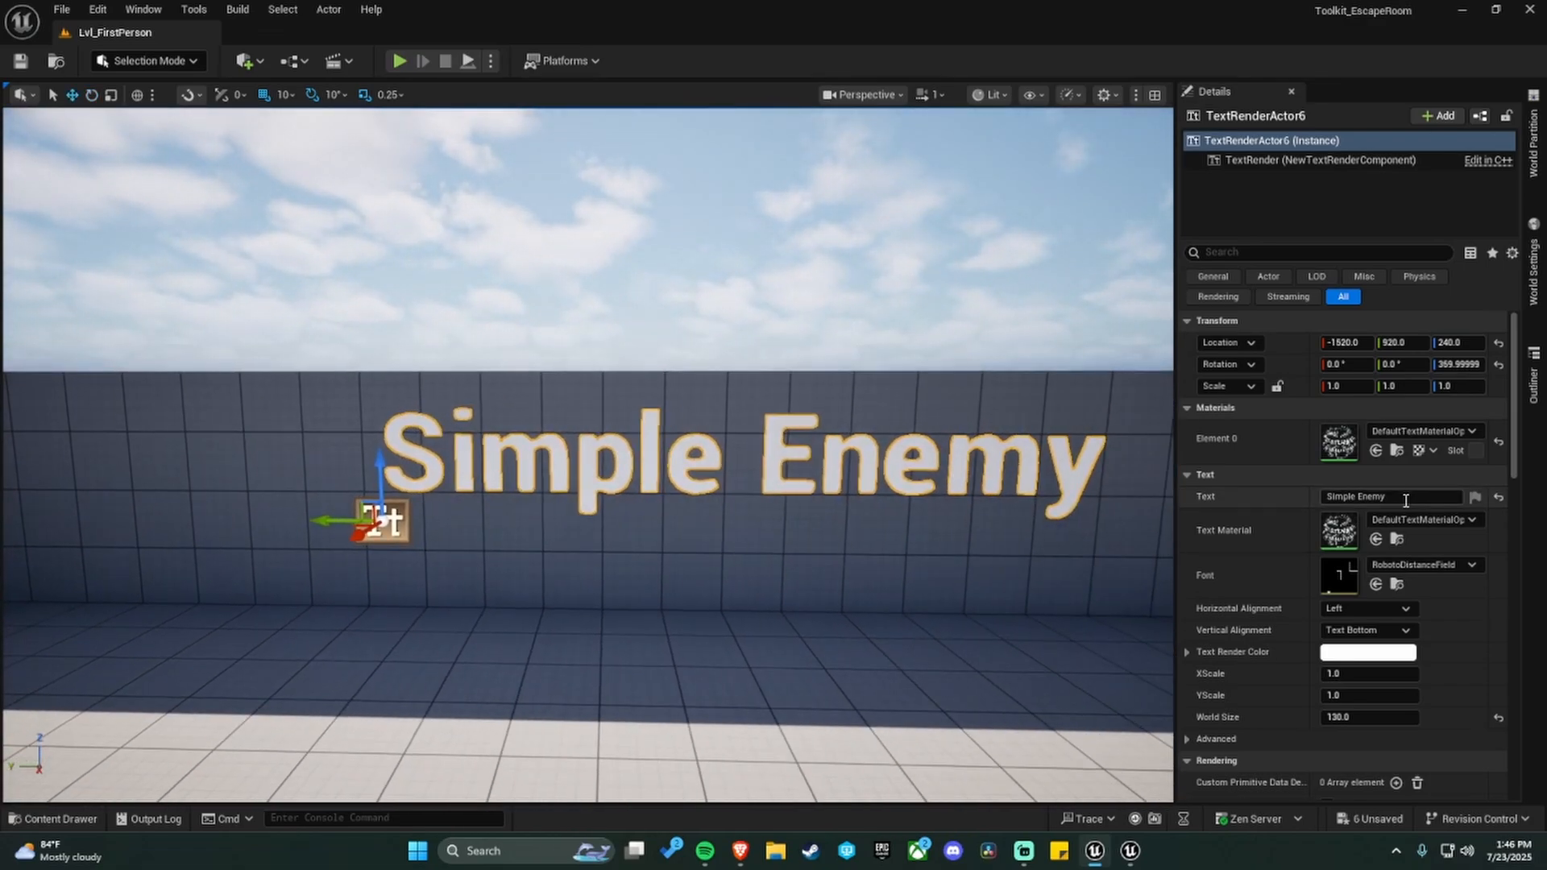
pyautogui.click(1401, 501)
pyautogui.write('Checkpo')
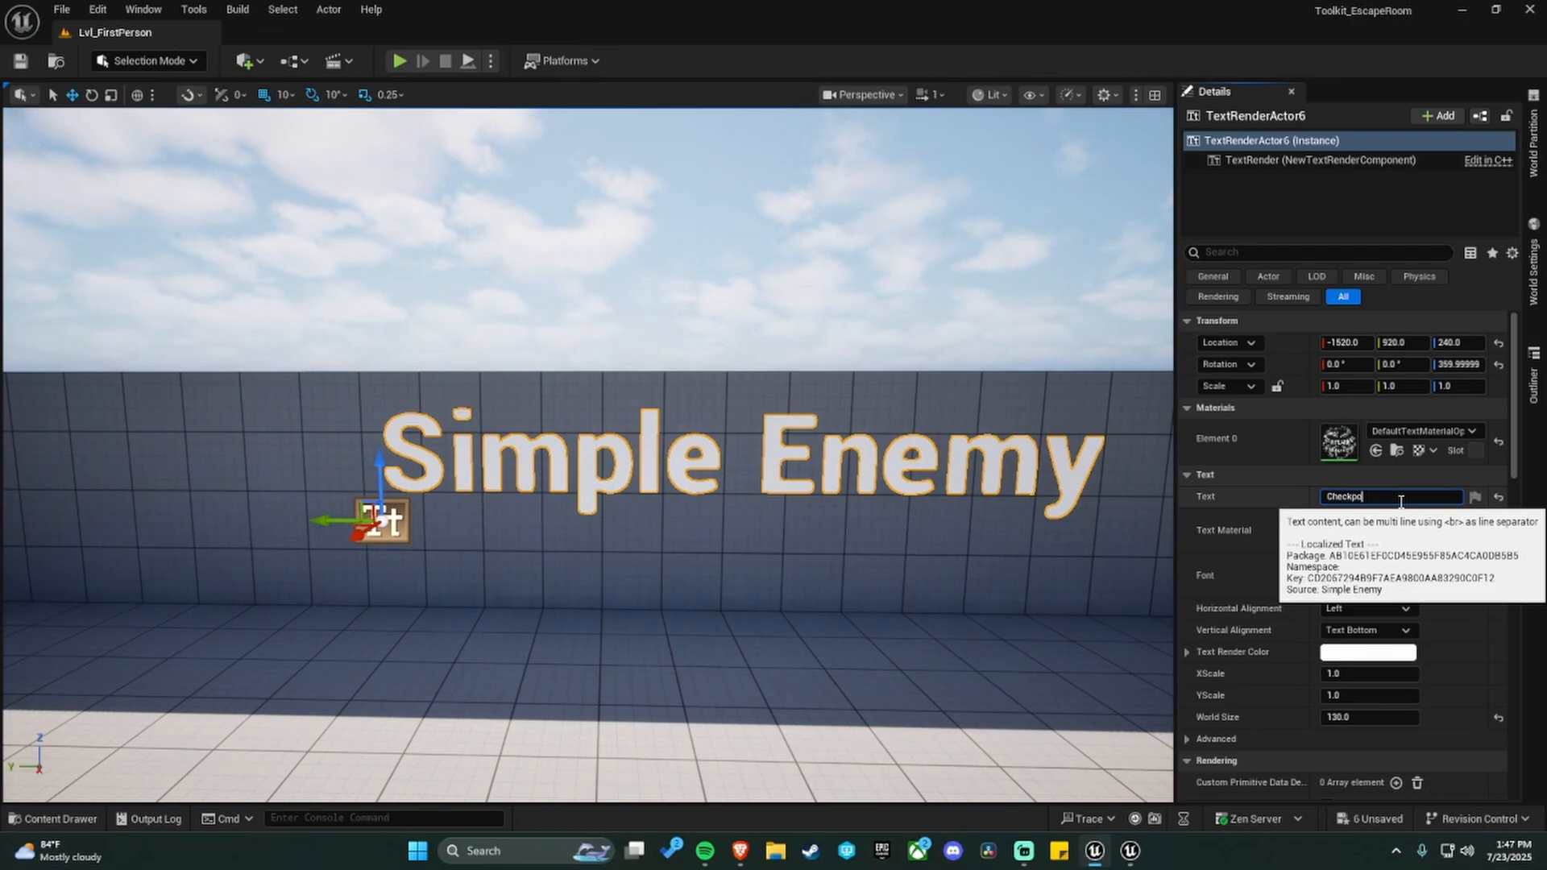
pyautogui.write('ints')
pyautogui.press('Return')
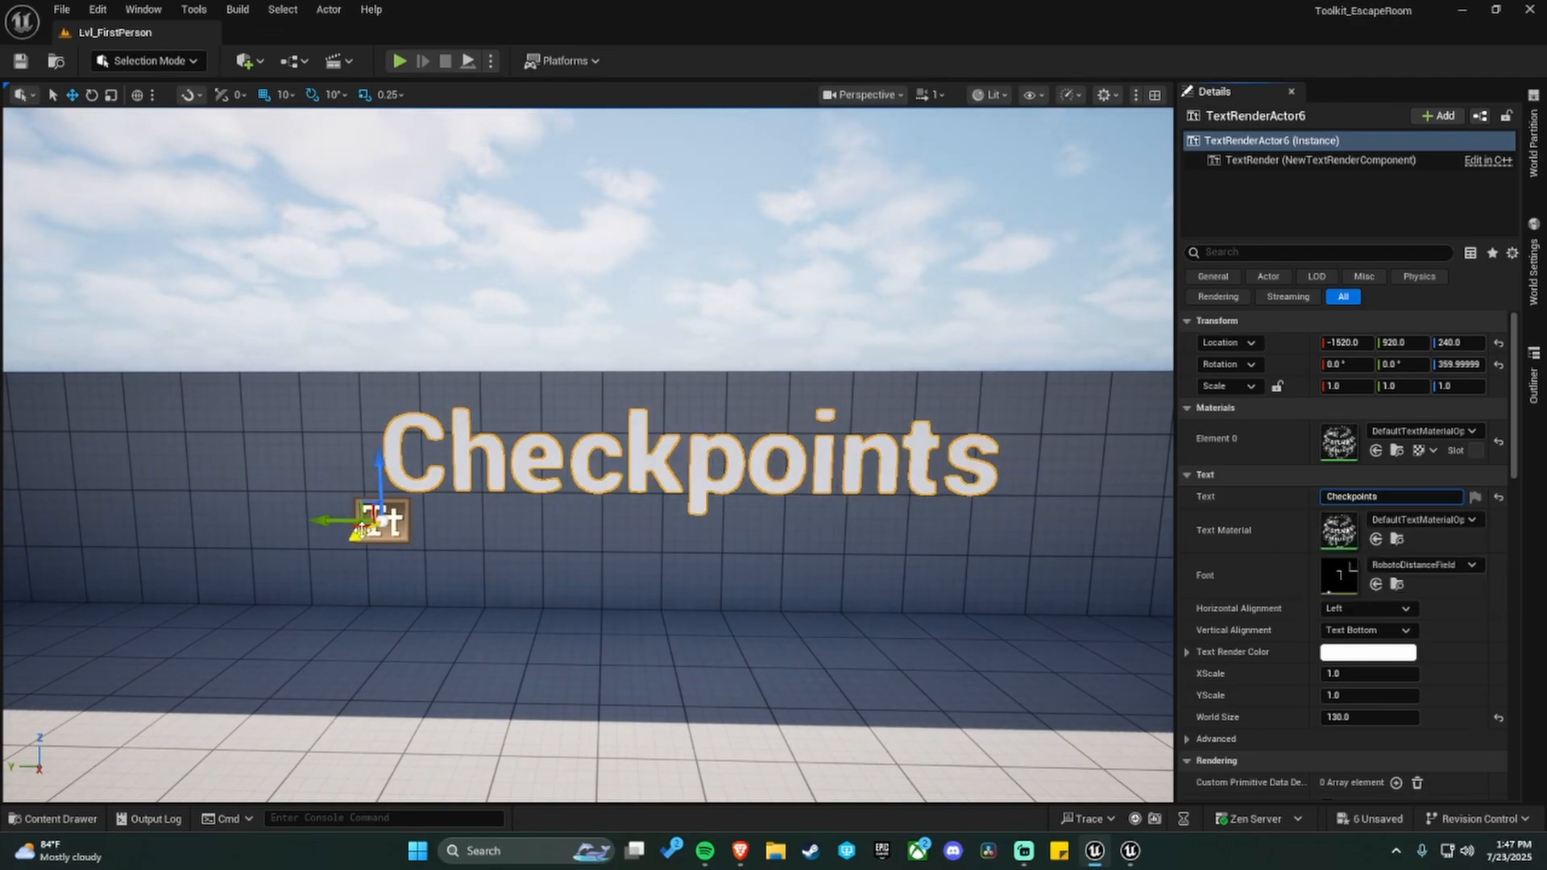
# Move the Checkpoints text against the wall at X -1890 and along it to Y 1070.
pyautogui.moveTo(364, 532); pyautogui.dragTo(332, 470)
pyautogui.press('s')
pyautogui.moveTo(587, 518)
pyautogui.mouseDown(button='right')
pyautogui.moveTo(725, 520)
pyautogui.moveTo(564, 493)
pyautogui.moveTo(561, 521)
pyautogui.mouseUp(button='right')
pyautogui.press('w')
pyautogui.press('a')
pyautogui.press('w')
pyautogui.press('s')
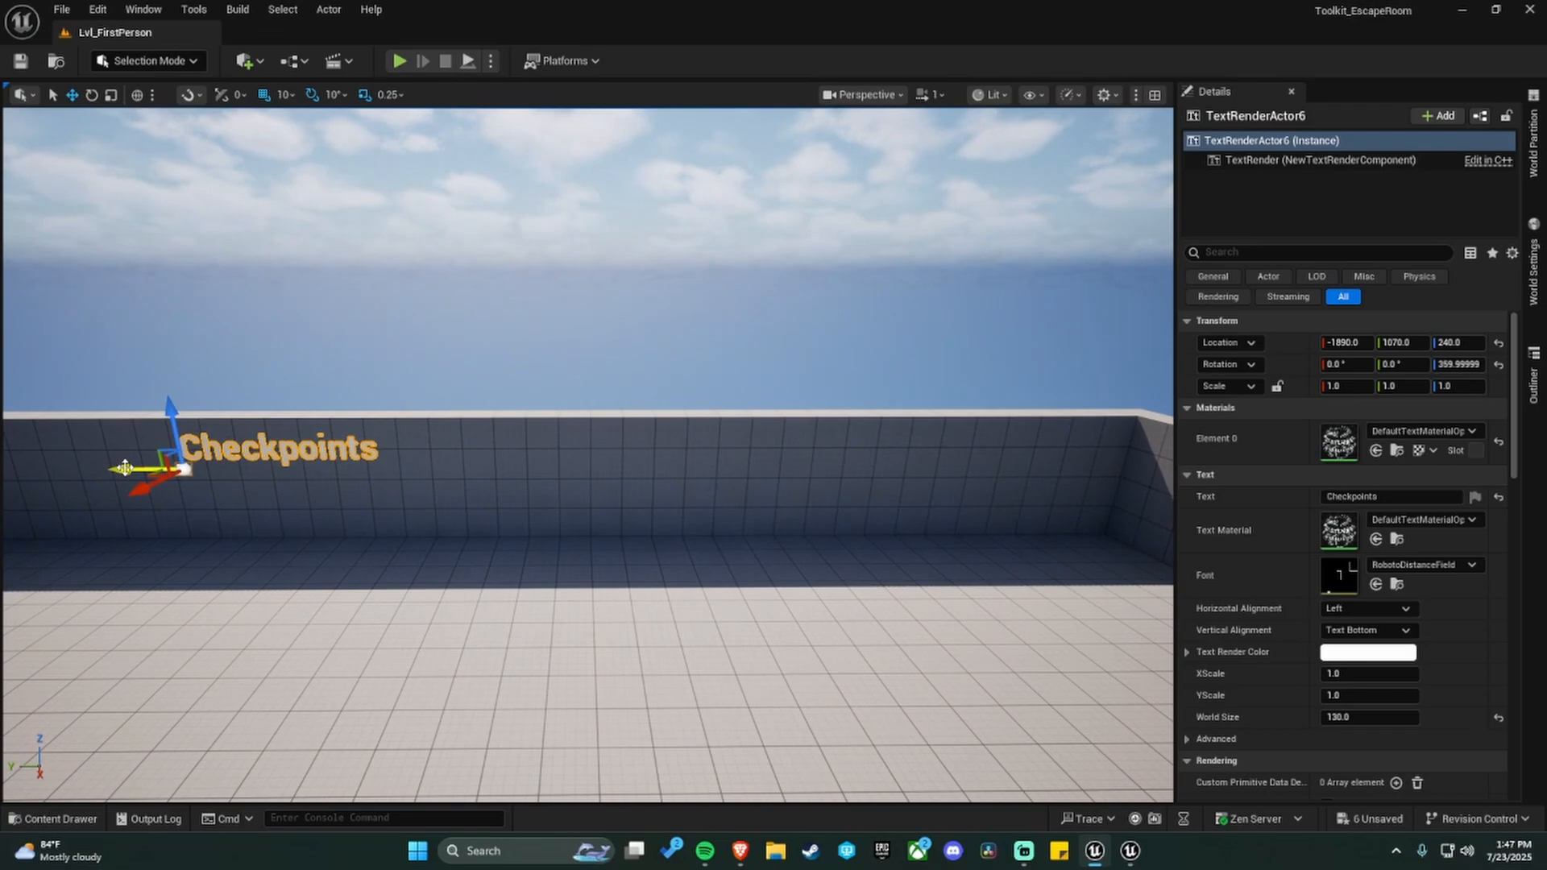
# Duplicate the Checkpoints text along the same wall to Y -370.
pyautogui.keyDown('alt'); pyautogui.moveTo(125, 467); pyautogui.dragTo(596, 468); pyautogui.keyUp('alt')
pyautogui.moveTo(596, 467); pyautogui.dragTo(452, 467, button='right')
pyautogui.click(1448, 431)
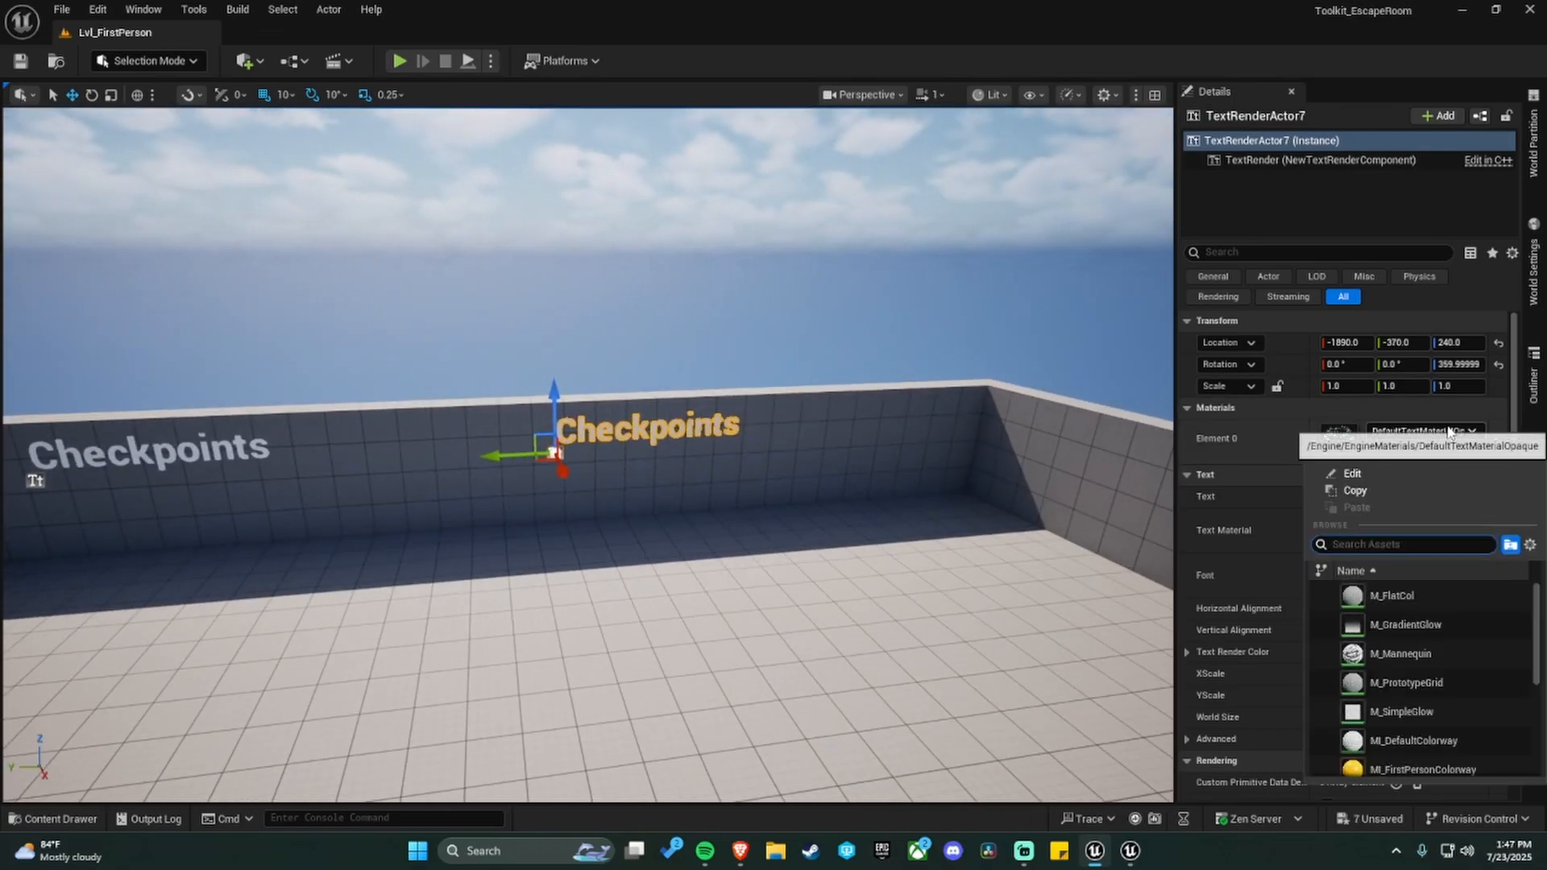
pyautogui.click(1270, 501)
# Change the Checkpoints copy's text to "Hiding" and shift it slightly farther along the wall.
pyautogui.click(1385, 498)
pyautogui.hotkey('ctrl', 'a')
pyautogui.write('H')
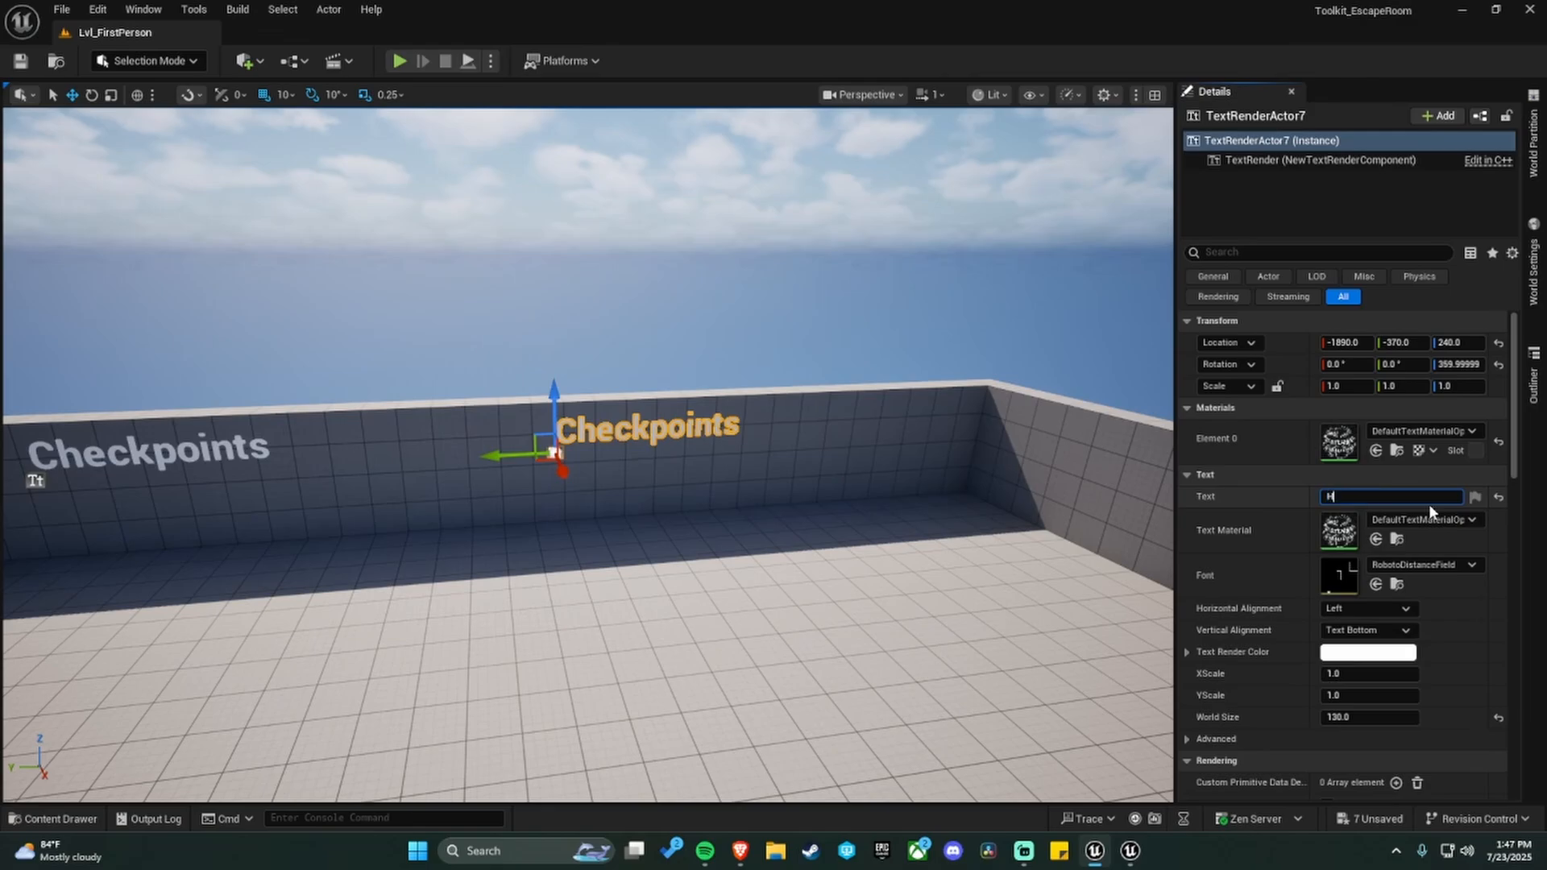
pyautogui.write('iding')
pyautogui.press('Return')
pyautogui.moveTo(515, 456); pyautogui.dragTo(564, 454)
# Set the Controls text's render color to pure yellow with red 1.0, green 1.0 and blue 0.0.
pyautogui.moveTo(733, 497)
pyautogui.mouseDown(button='right')
pyautogui.moveTo(676, 491)
pyautogui.moveTo(1112, 484)
pyautogui.moveTo(834, 474)
pyautogui.moveTo(778, 453)
pyautogui.moveTo(745, 475)
pyautogui.mouseUp(button='right')
pyautogui.press('w')
pyautogui.click(528, 549)
pyautogui.press('s')
pyautogui.moveTo(528, 550); pyautogui.dragTo(532, 570, button='right')
pyautogui.click(1394, 652)
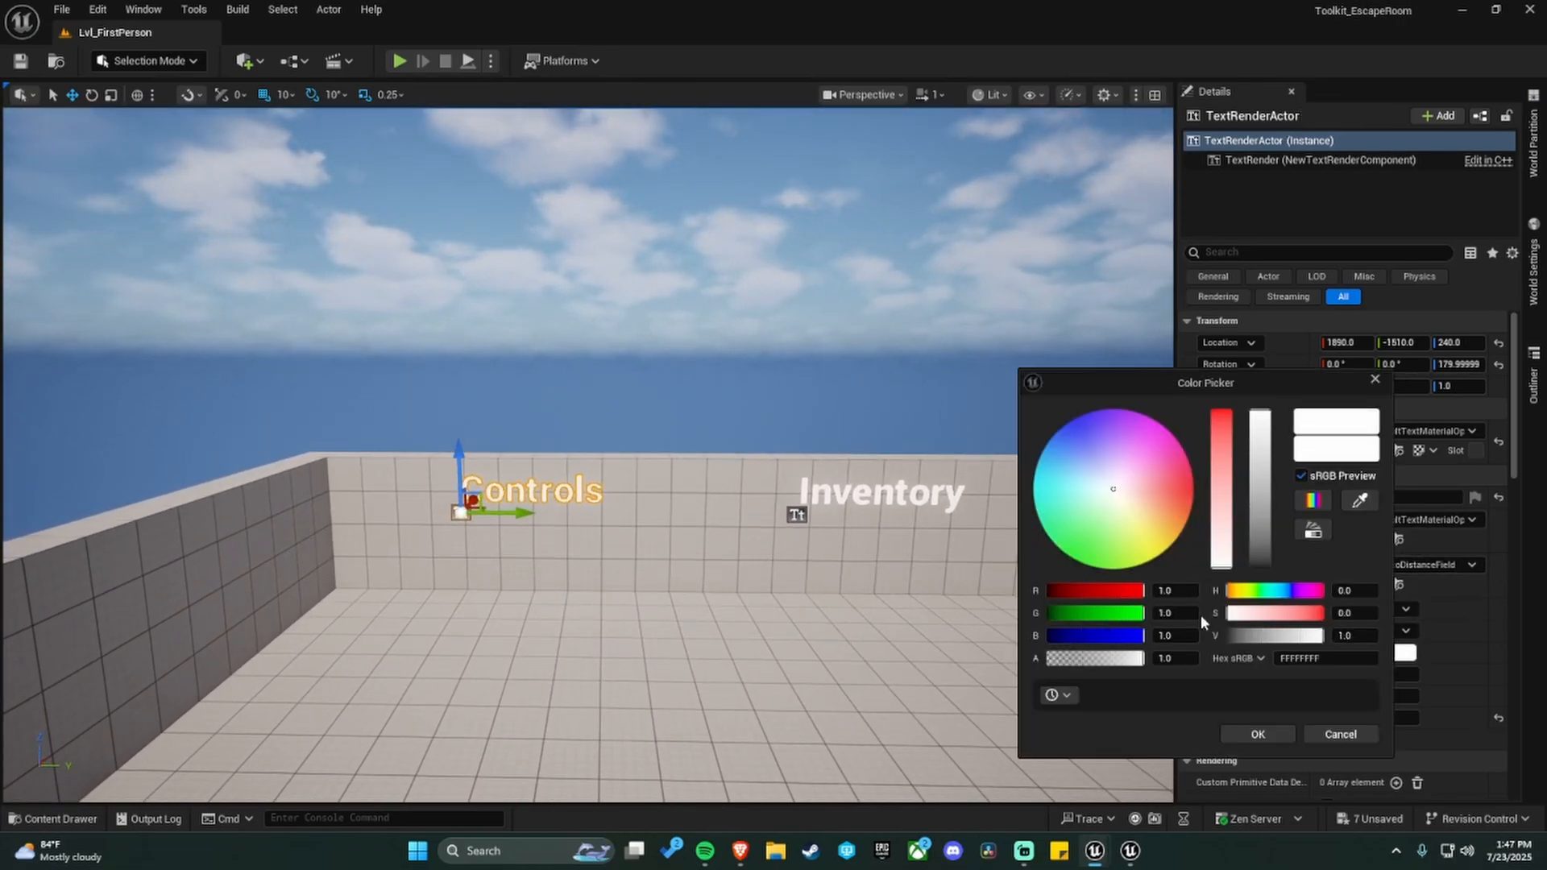
pyautogui.moveTo(1115, 493); pyautogui.dragTo(1159, 556)
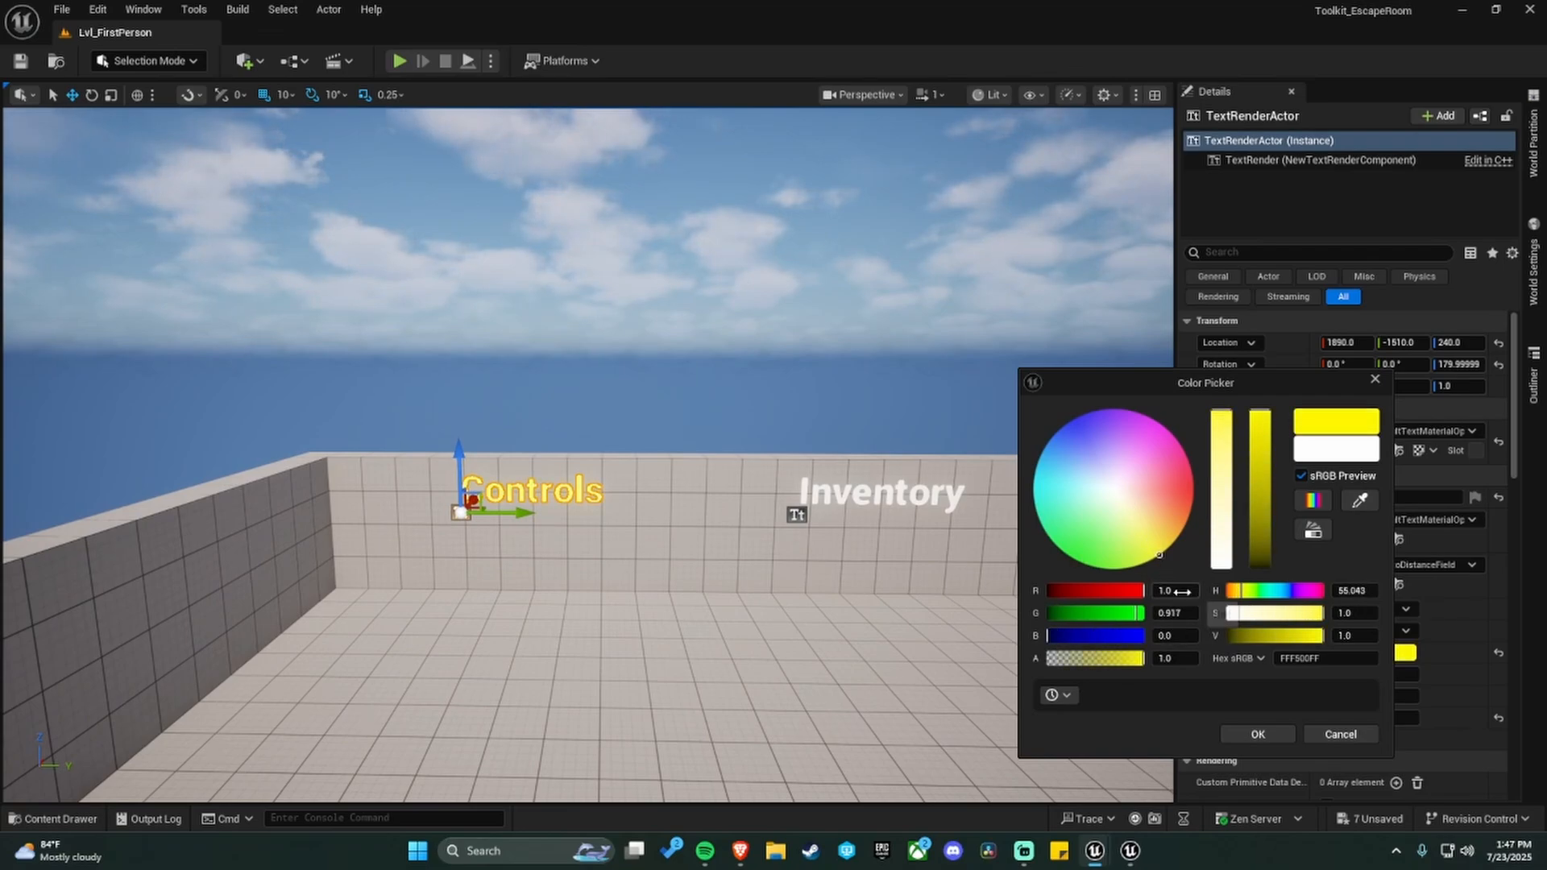
pyautogui.click(1168, 613)
pyautogui.write('1')
pyautogui.press('Return')
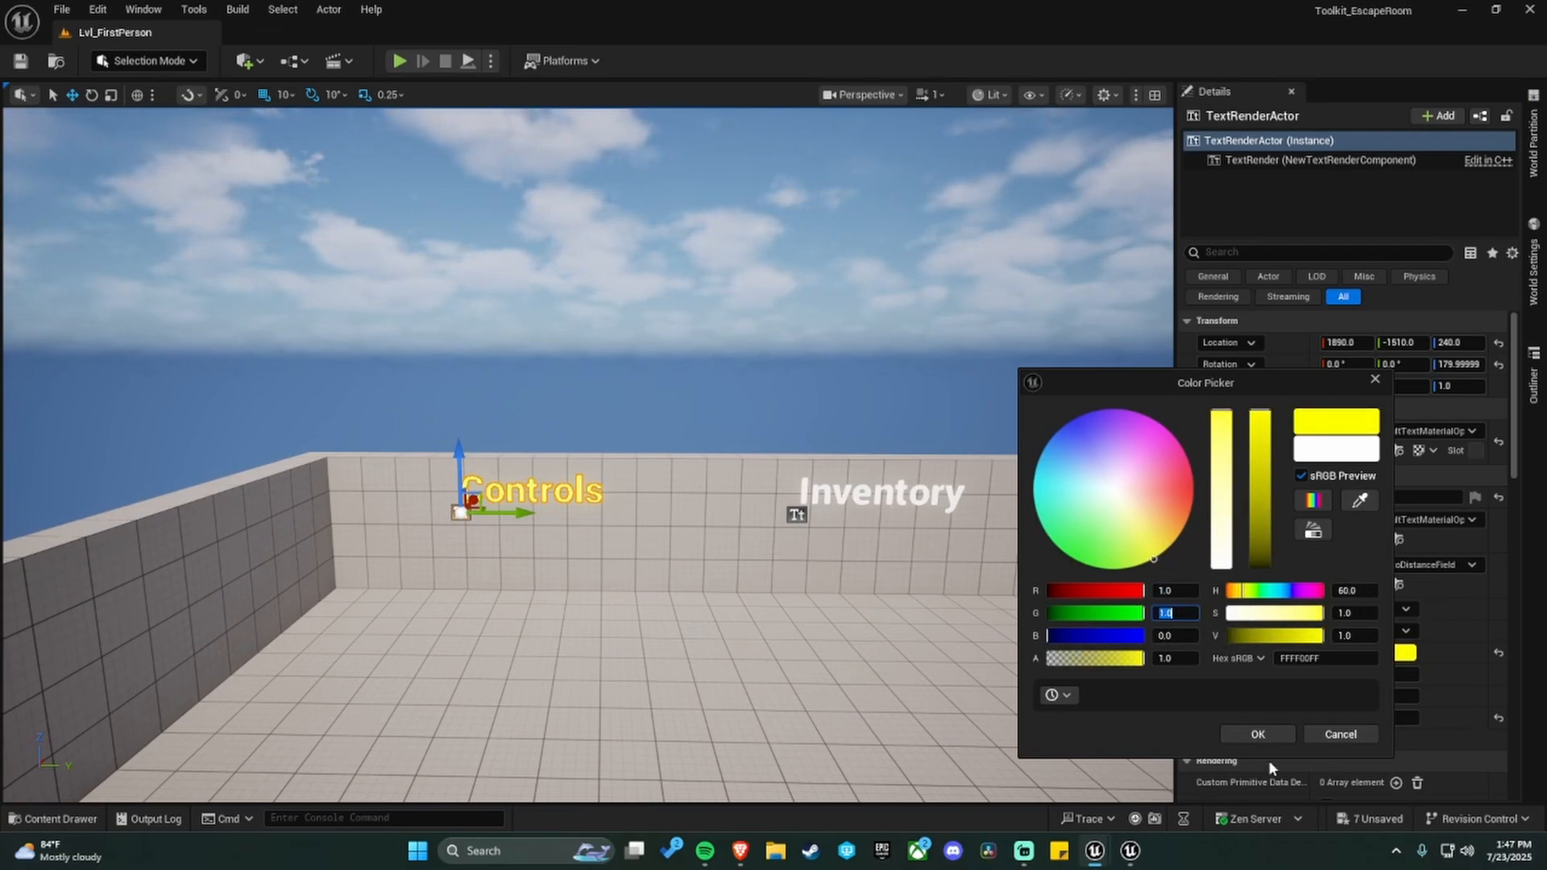
pyautogui.click(1258, 734)
pyautogui.click(691, 588)
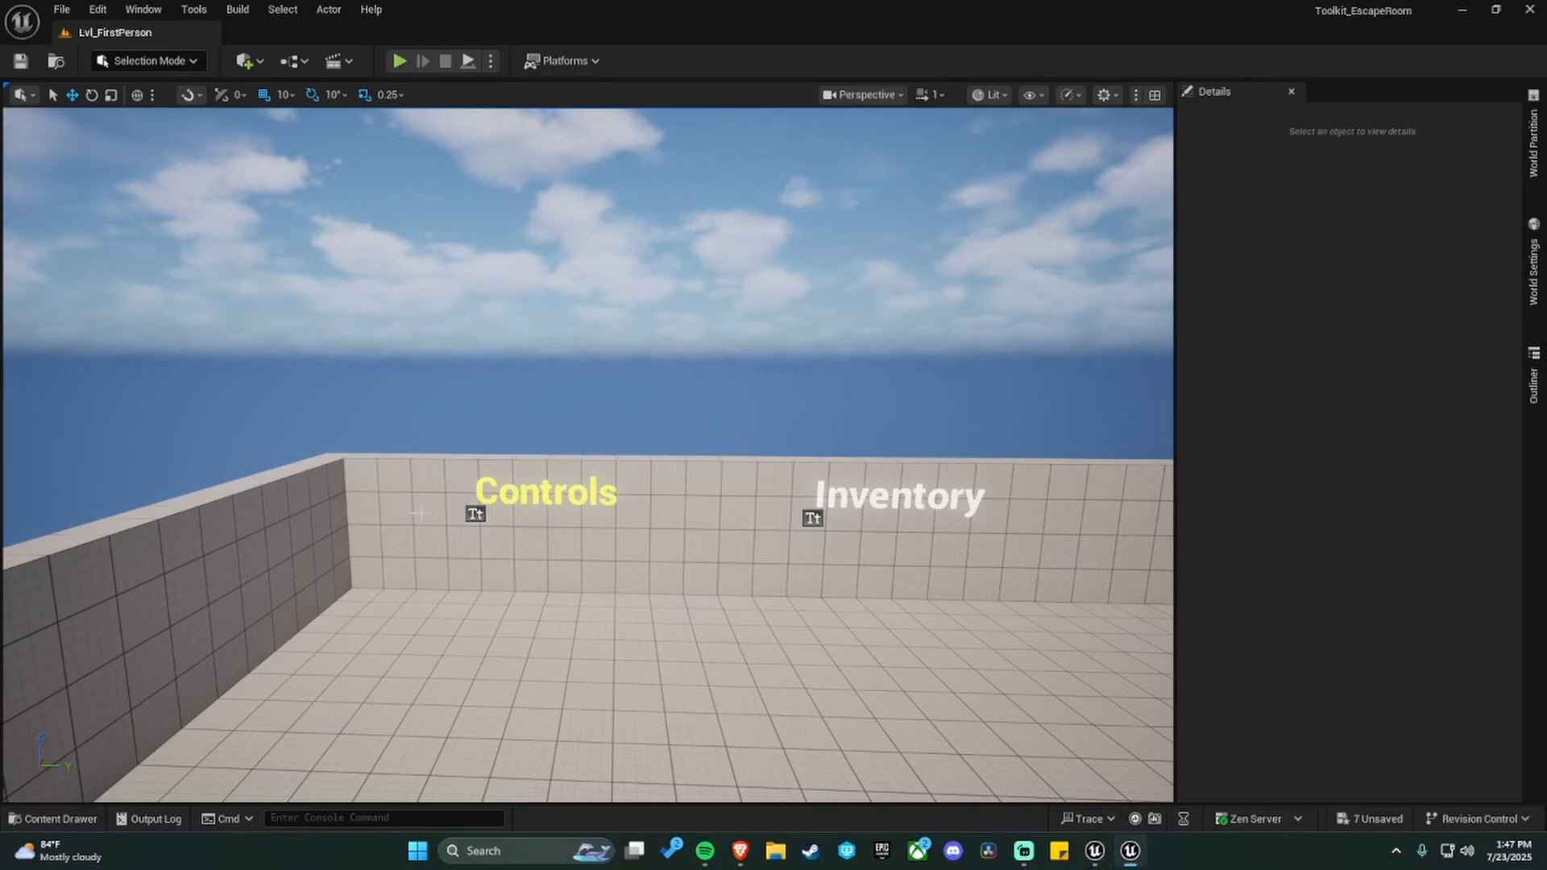
# Duplicate the yellow Controls text straight down to Z 150.
pyautogui.click(475, 514)
pyautogui.press('f')
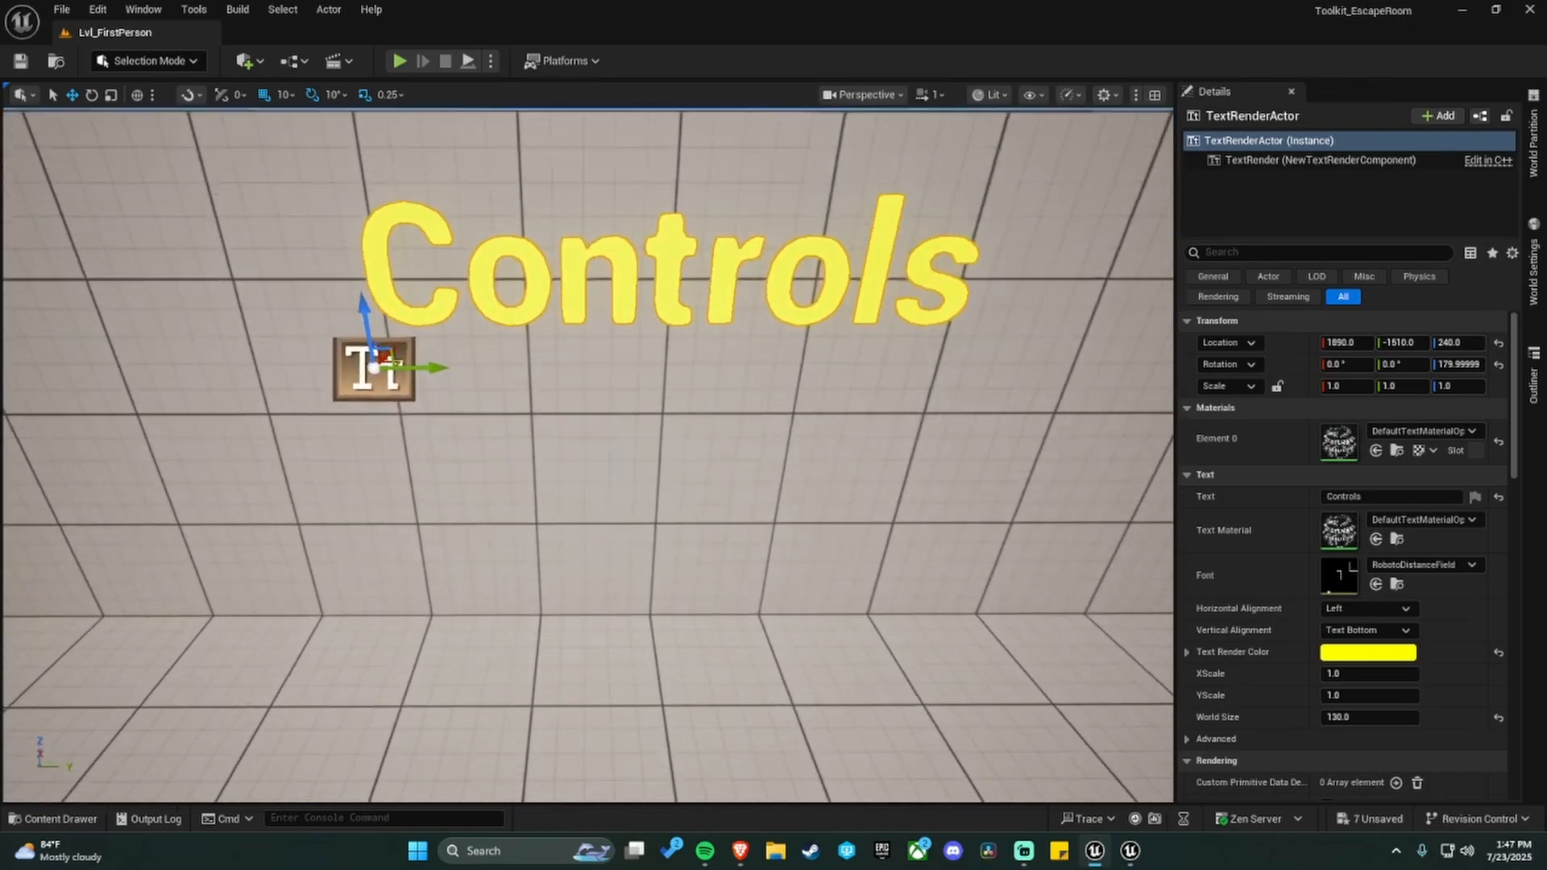
pyautogui.press('s')
pyautogui.moveTo(475, 514); pyautogui.dragTo(504, 463, button='right')
pyautogui.keyDown('alt'); pyautogui.moveTo(448, 408); pyautogui.dragTo(448, 471); pyautogui.keyUp('alt')
# Reset the lower Controls copy's text render color to the default white and set its world size to 50.
pyautogui.click(1368, 652)
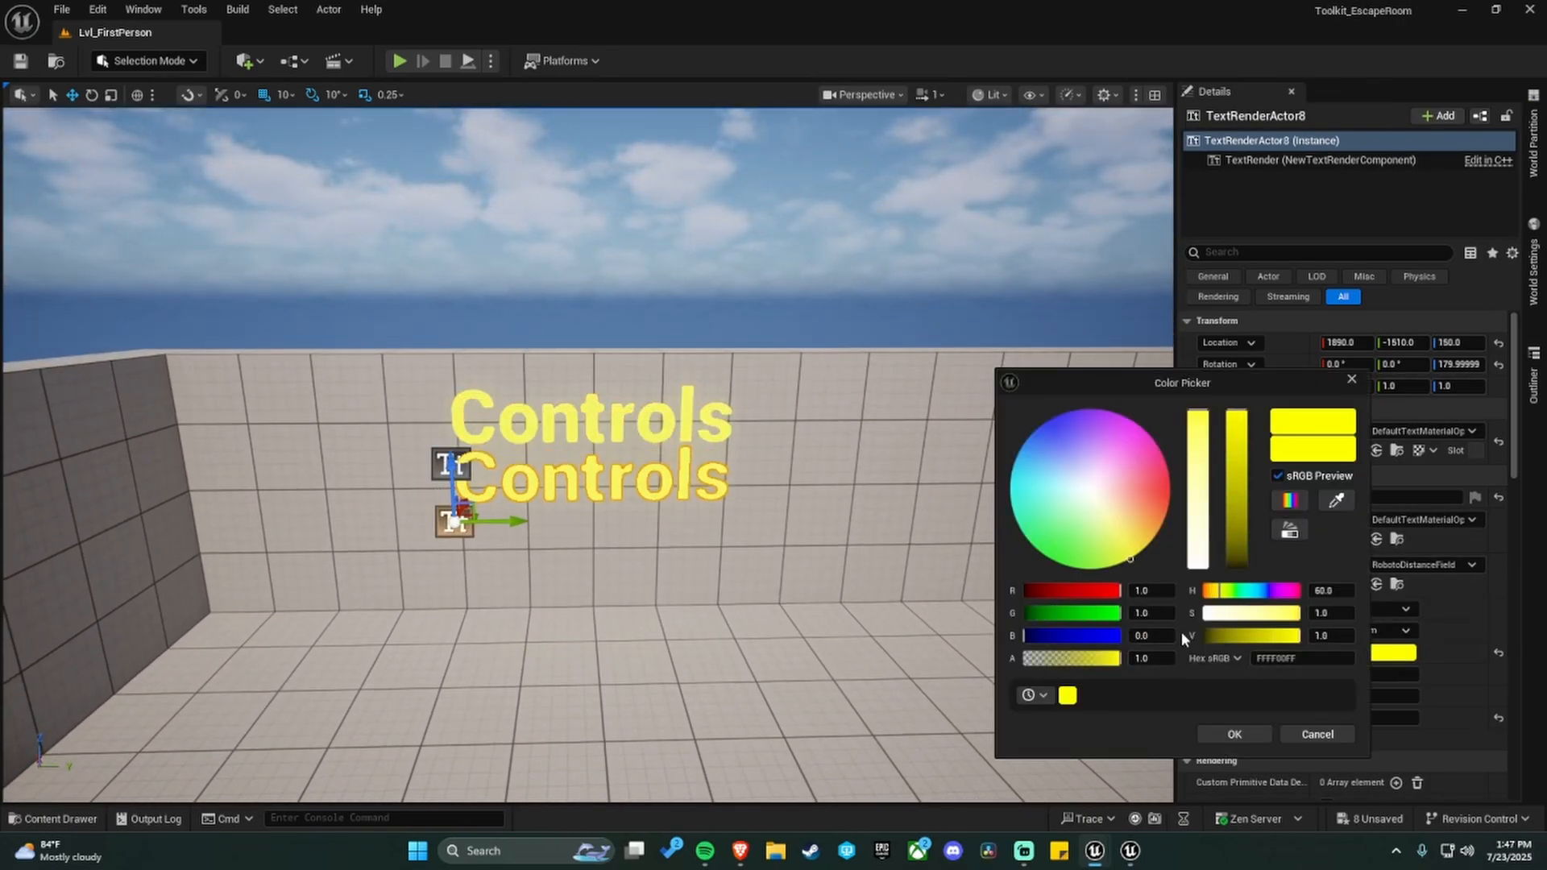
pyautogui.click(1315, 732)
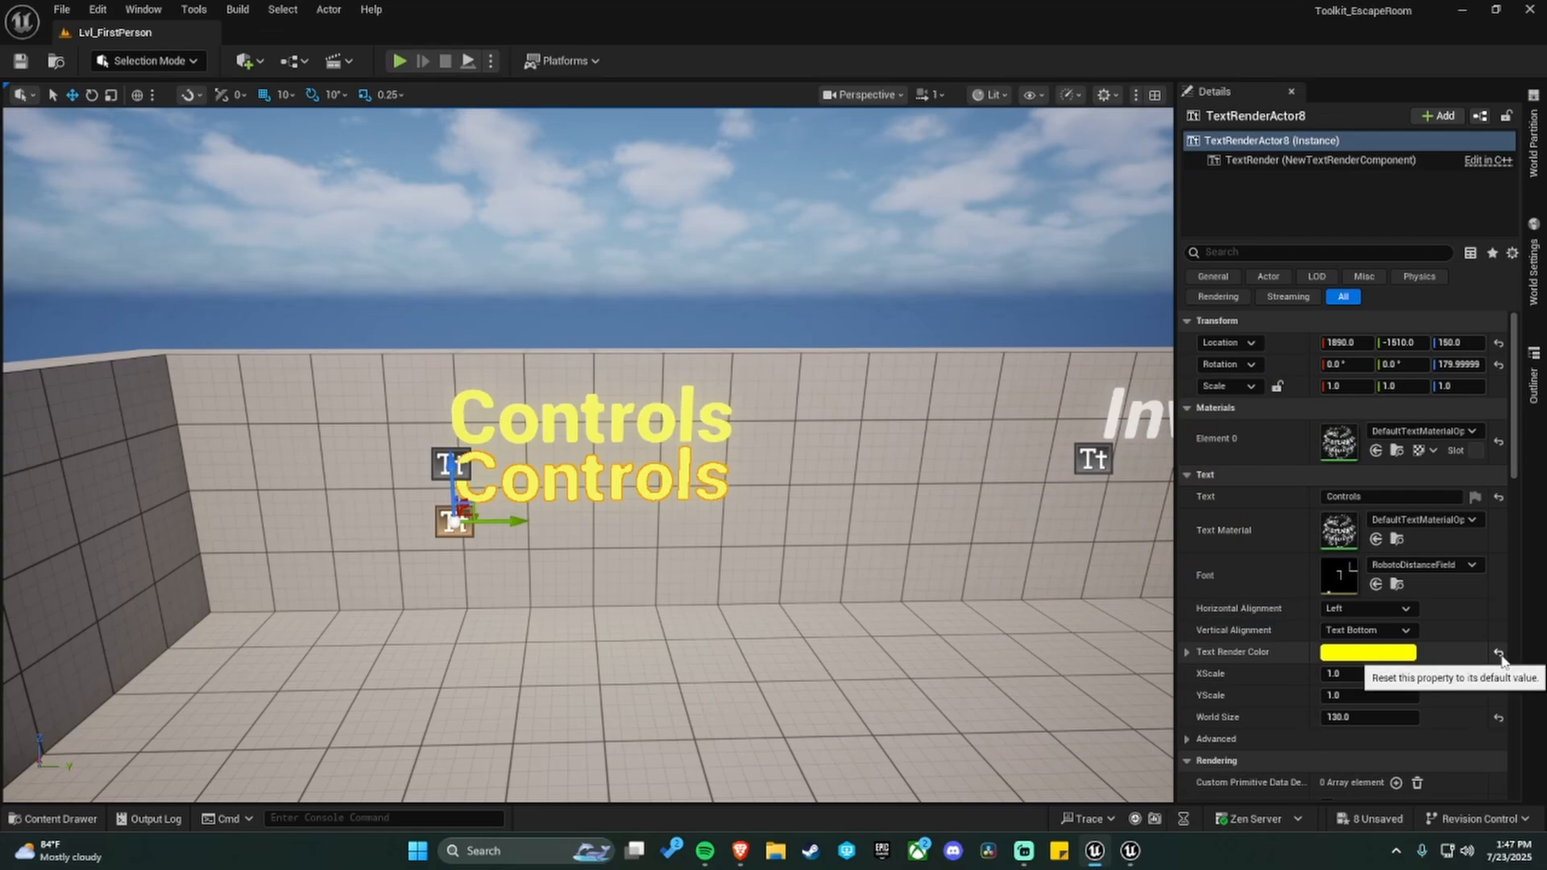
pyautogui.click(1498, 718)
pyautogui.click(1370, 717)
pyautogui.write('50')
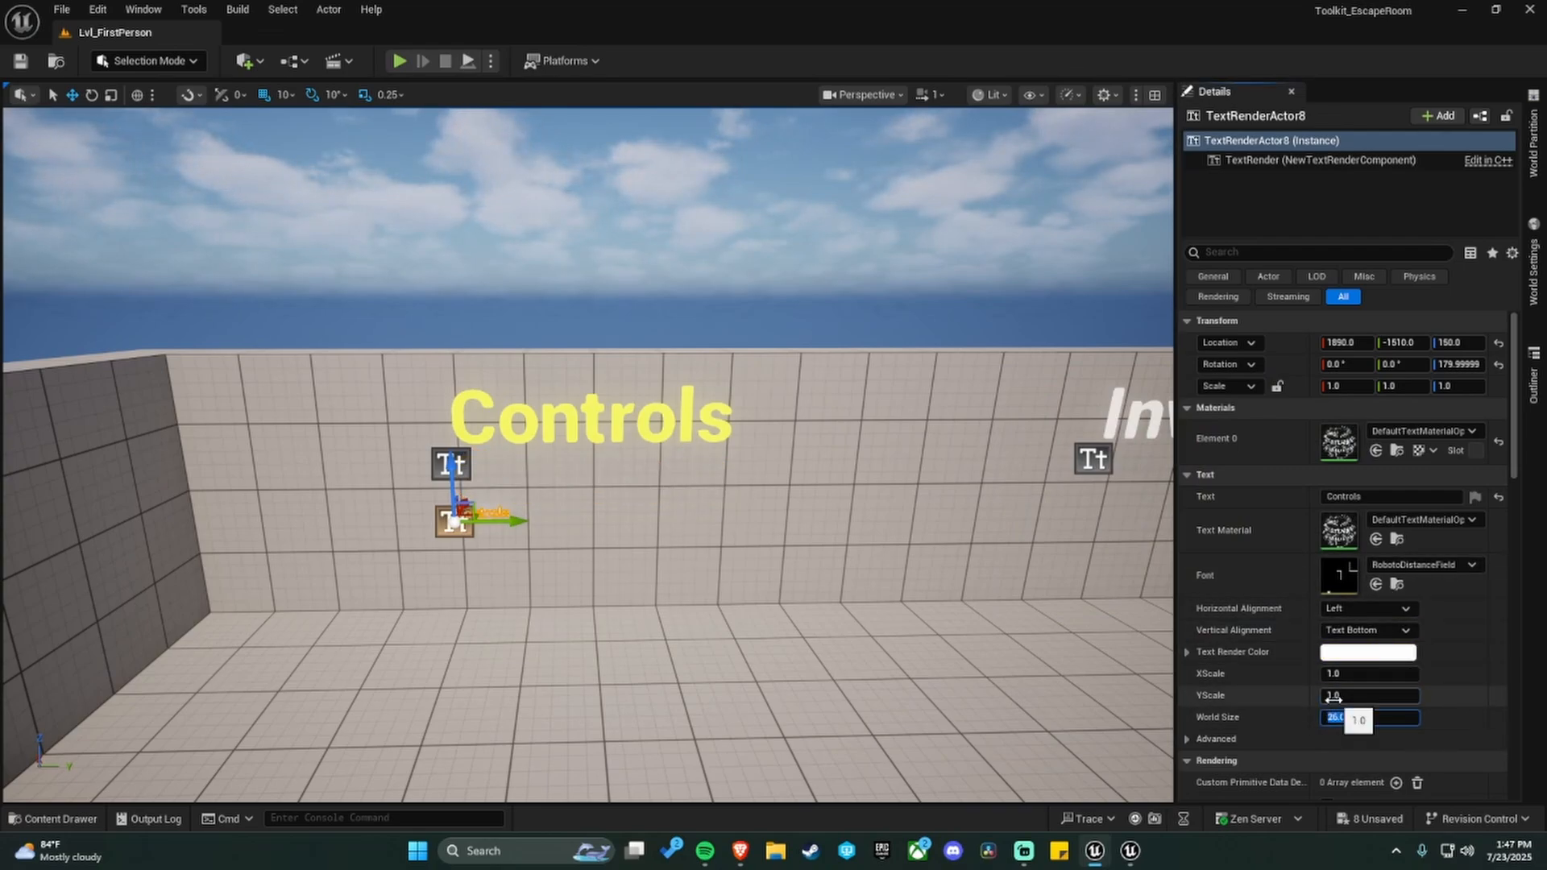
pyautogui.press('Return')
# Move the small Controls copy up to Z 190 and sideways to Y -1470, just under the yellow heading.
pyautogui.moveTo(613, 611)
pyautogui.mouseDown(button='right')
pyautogui.moveTo(600, 607)
pyautogui.moveTo(613, 611)
pyautogui.mouseUp(button='right')
pyautogui.press('w')
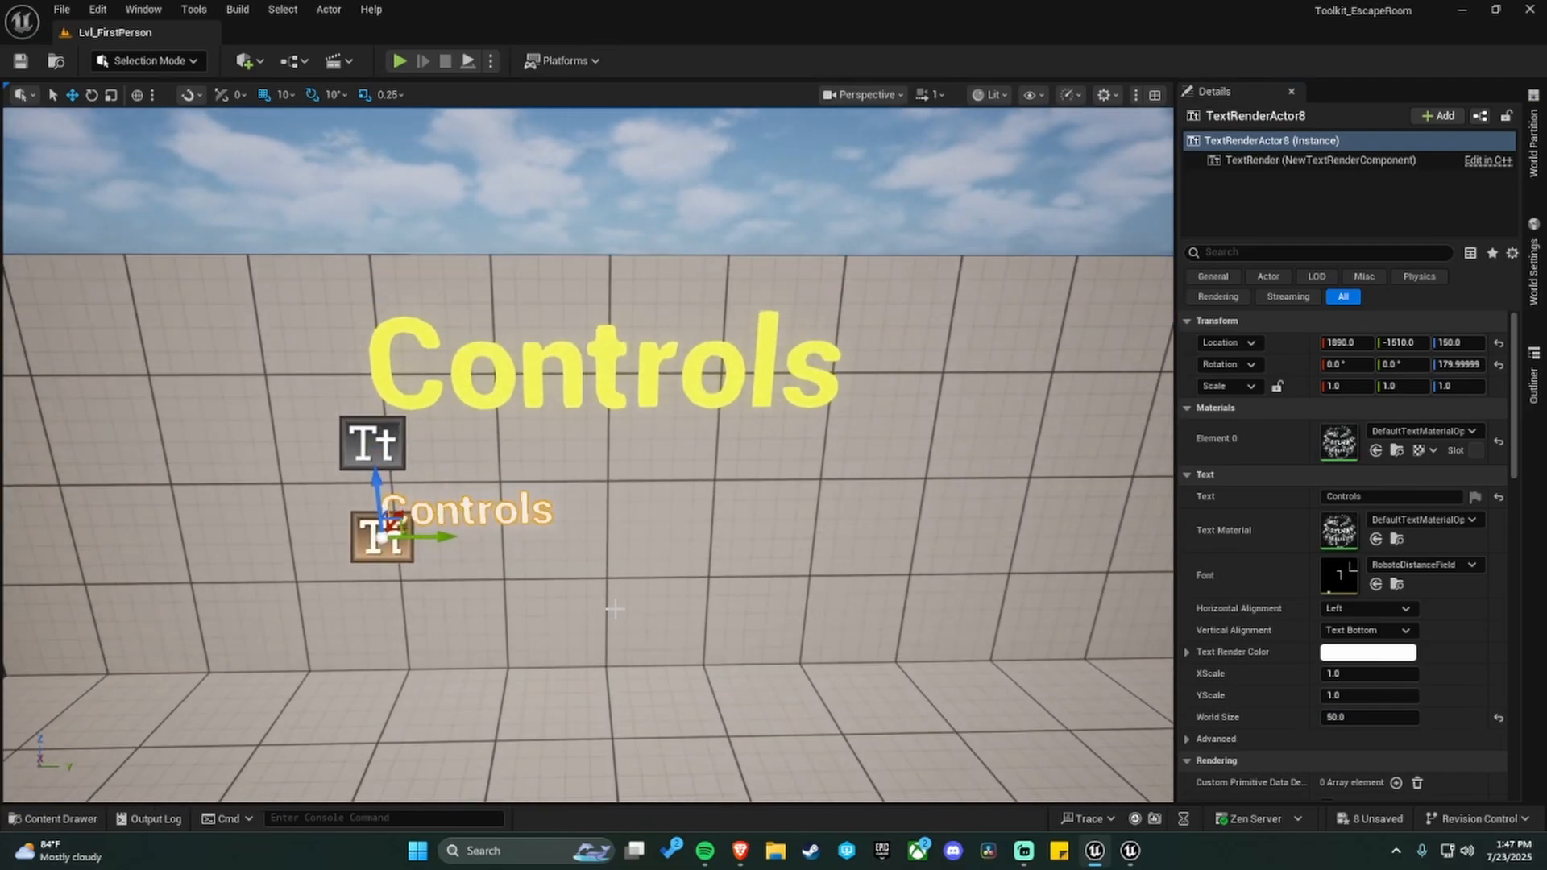
pyautogui.moveTo(375, 494); pyautogui.dragTo(374, 453)
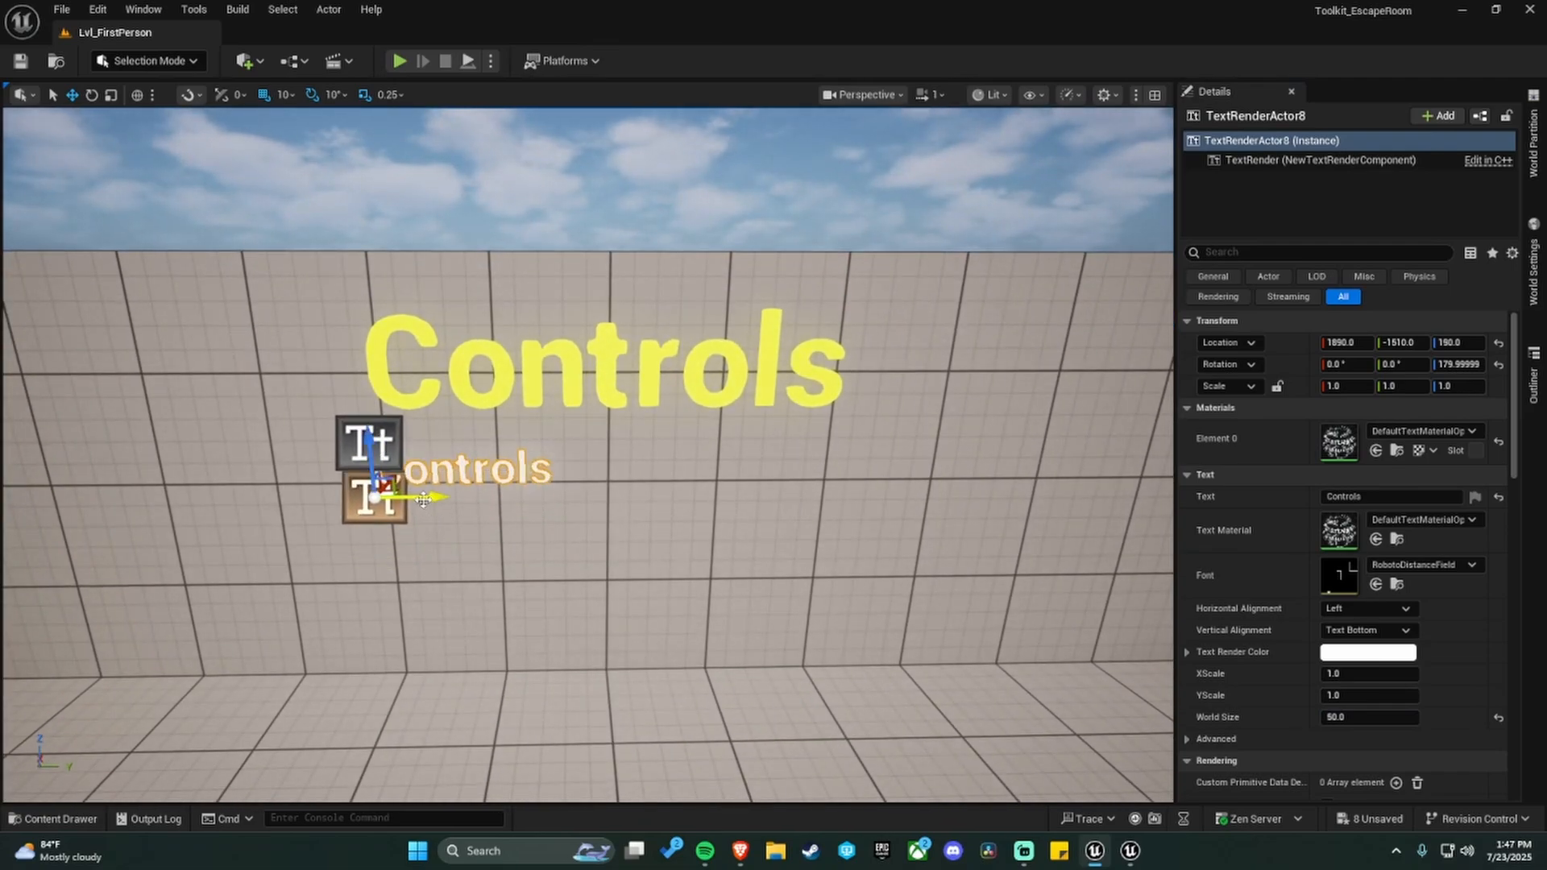
pyautogui.moveTo(422, 500); pyautogui.dragTo(464, 500)
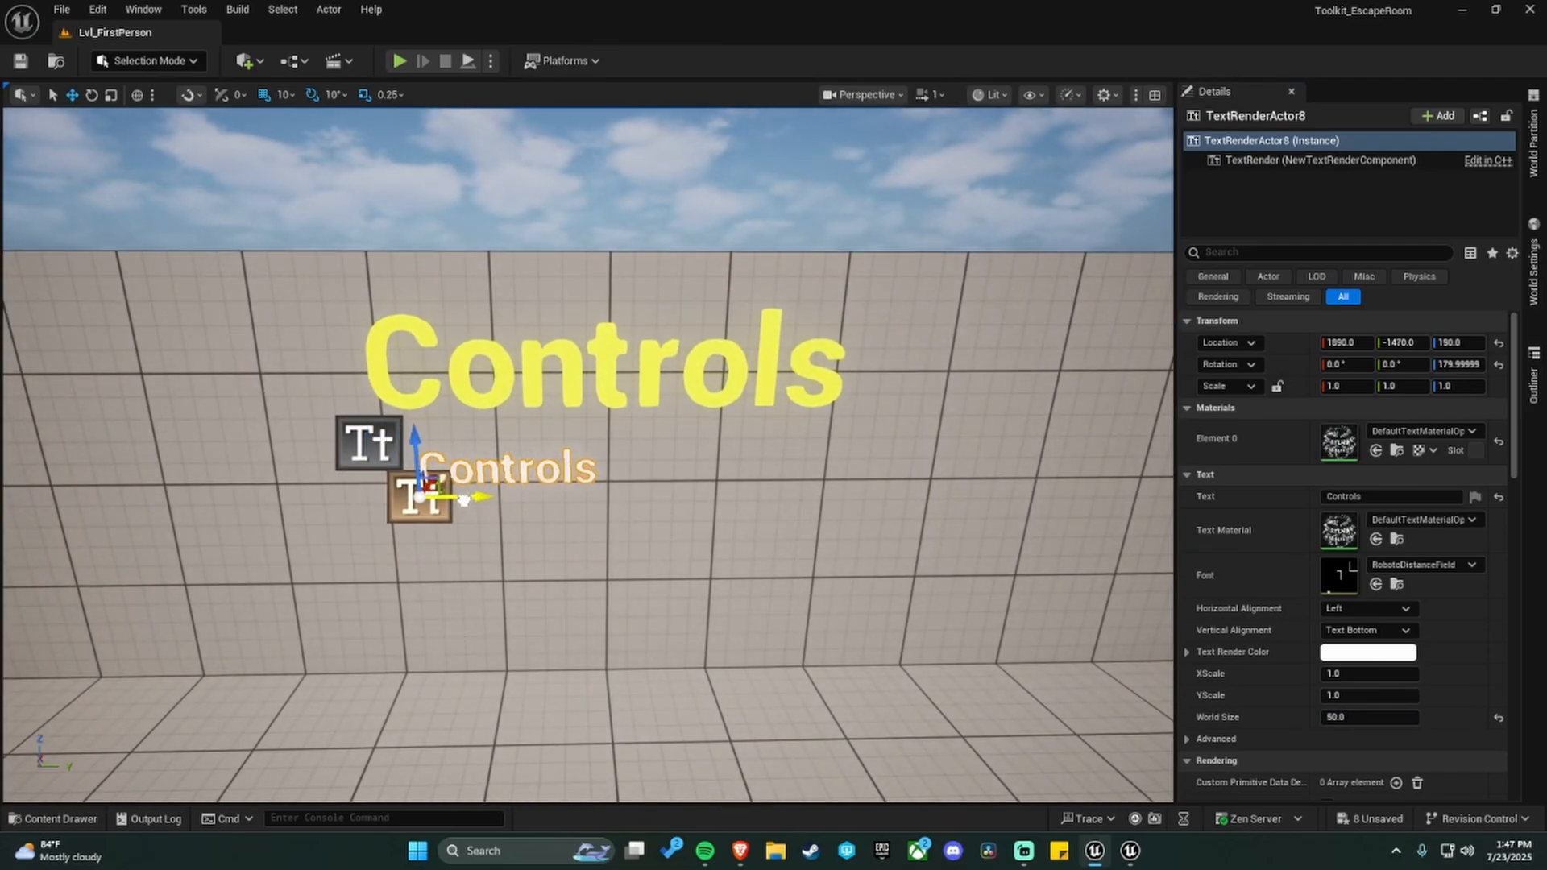
# Change the small Controls copy's text to "E - Interact".
pyautogui.click(1412, 497)
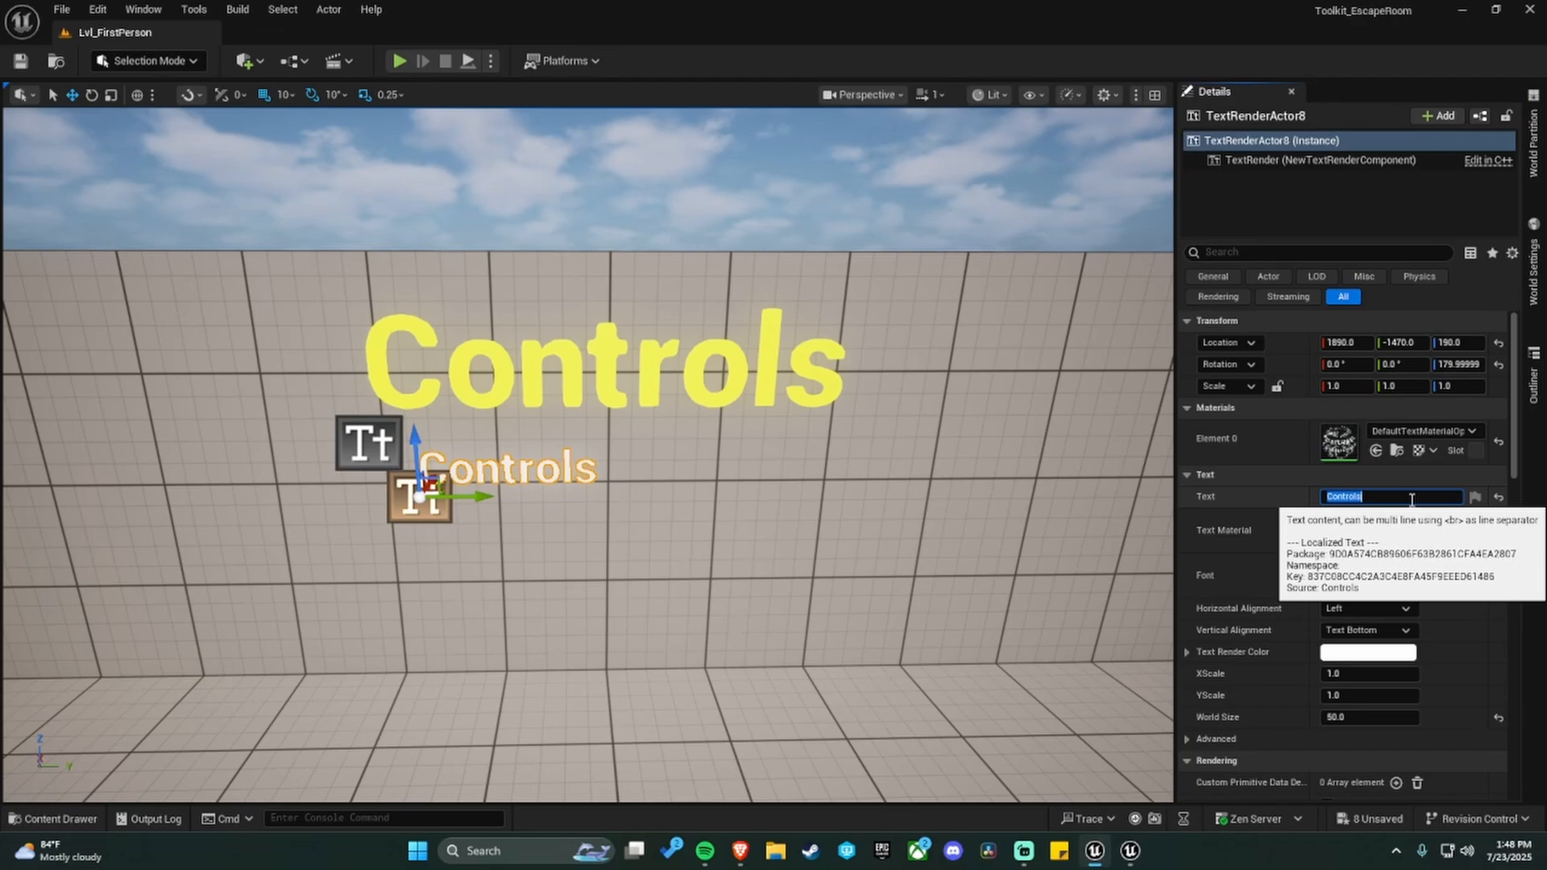
pyautogui.write('E')
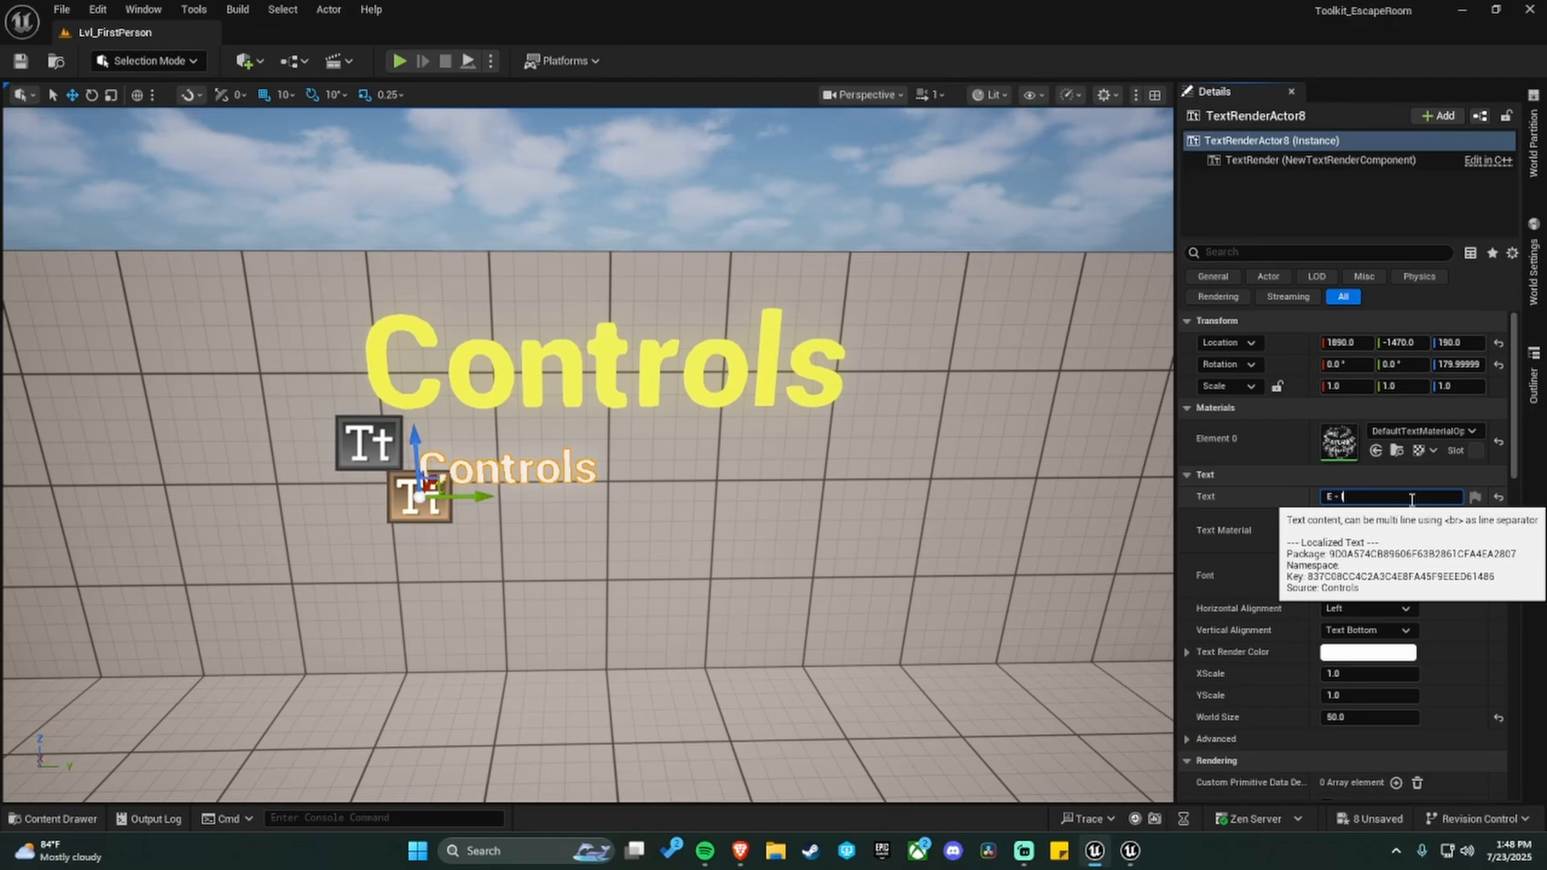
pyautogui.write(' - Interact')
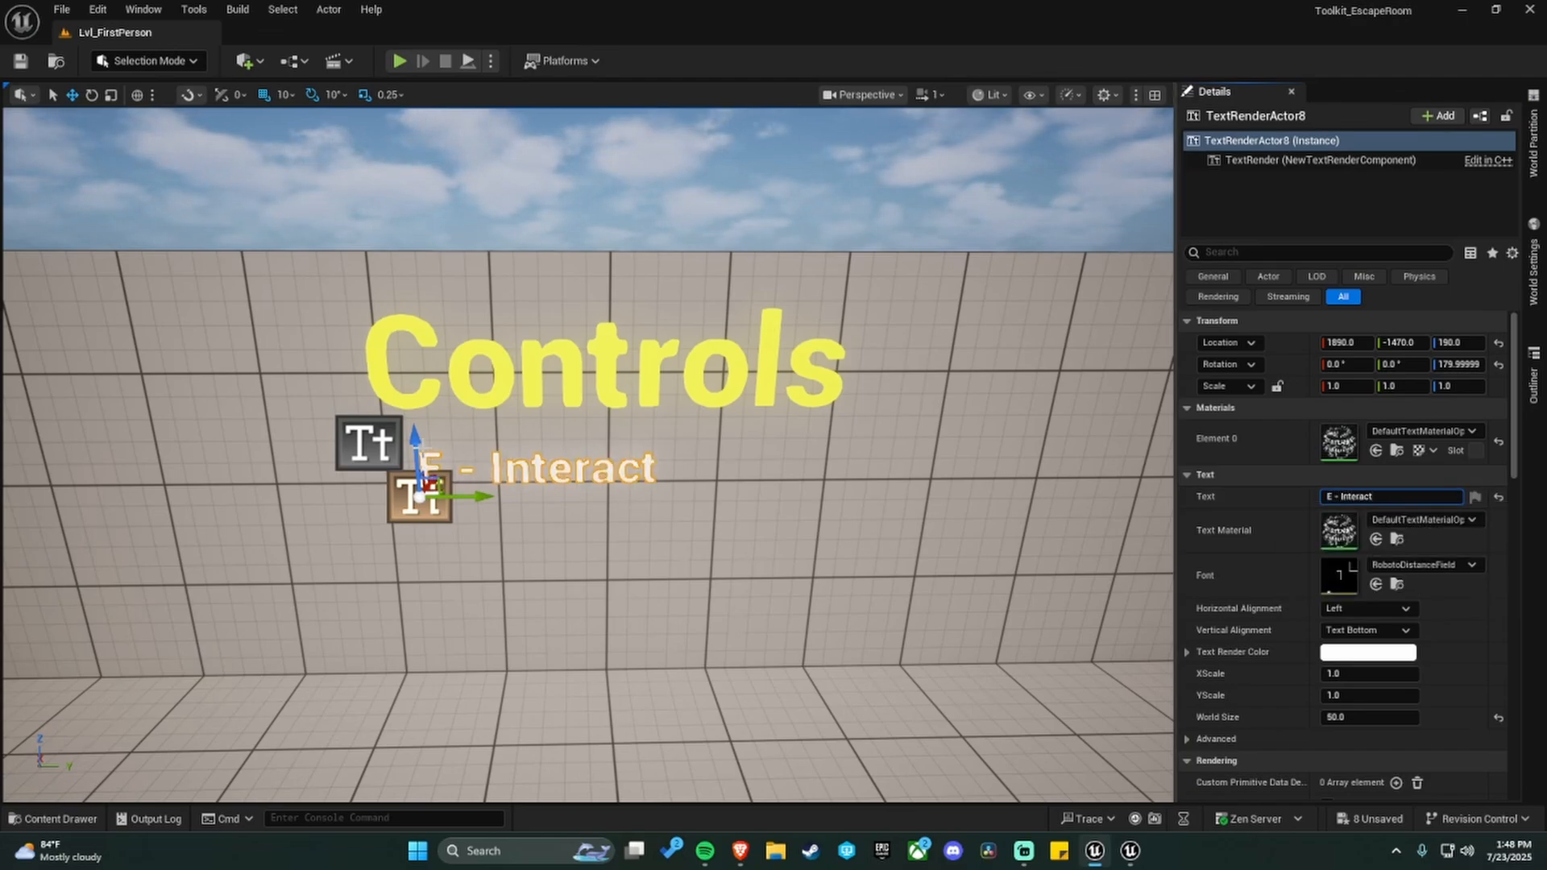
# Duplicate the "E - Interact" text below itself at Z 130 and change the copy's text to "CTRL - Crouch".
pyautogui.keyDown('alt'); pyautogui.moveTo(417, 451); pyautogui.dragTo(419, 498); pyautogui.keyUp('alt')
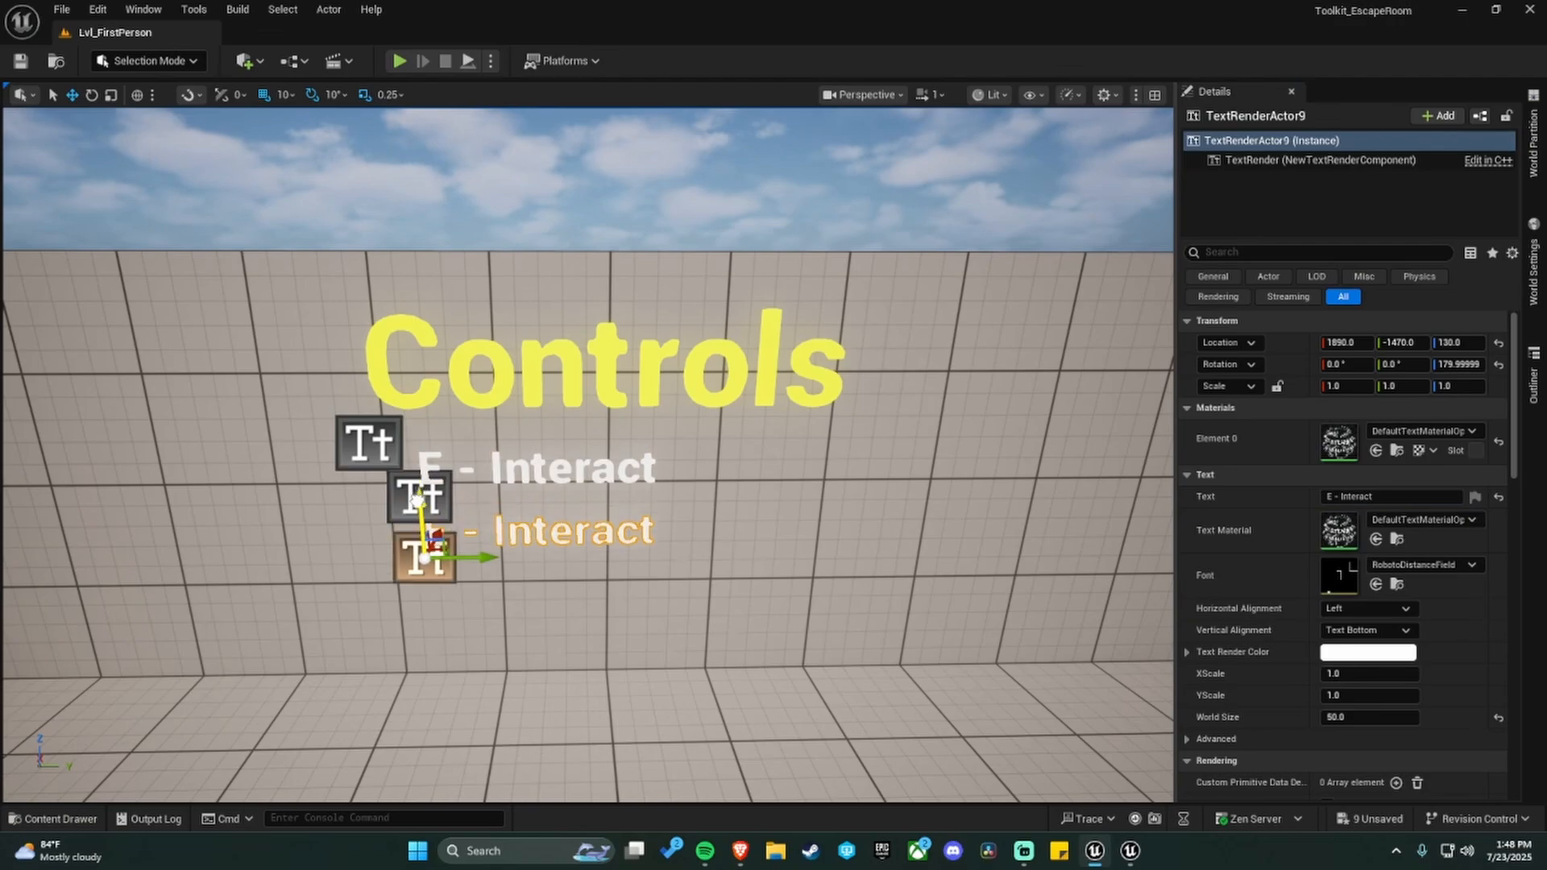
pyautogui.click(1384, 497)
pyautogui.hotkey('ctrl', 'a')
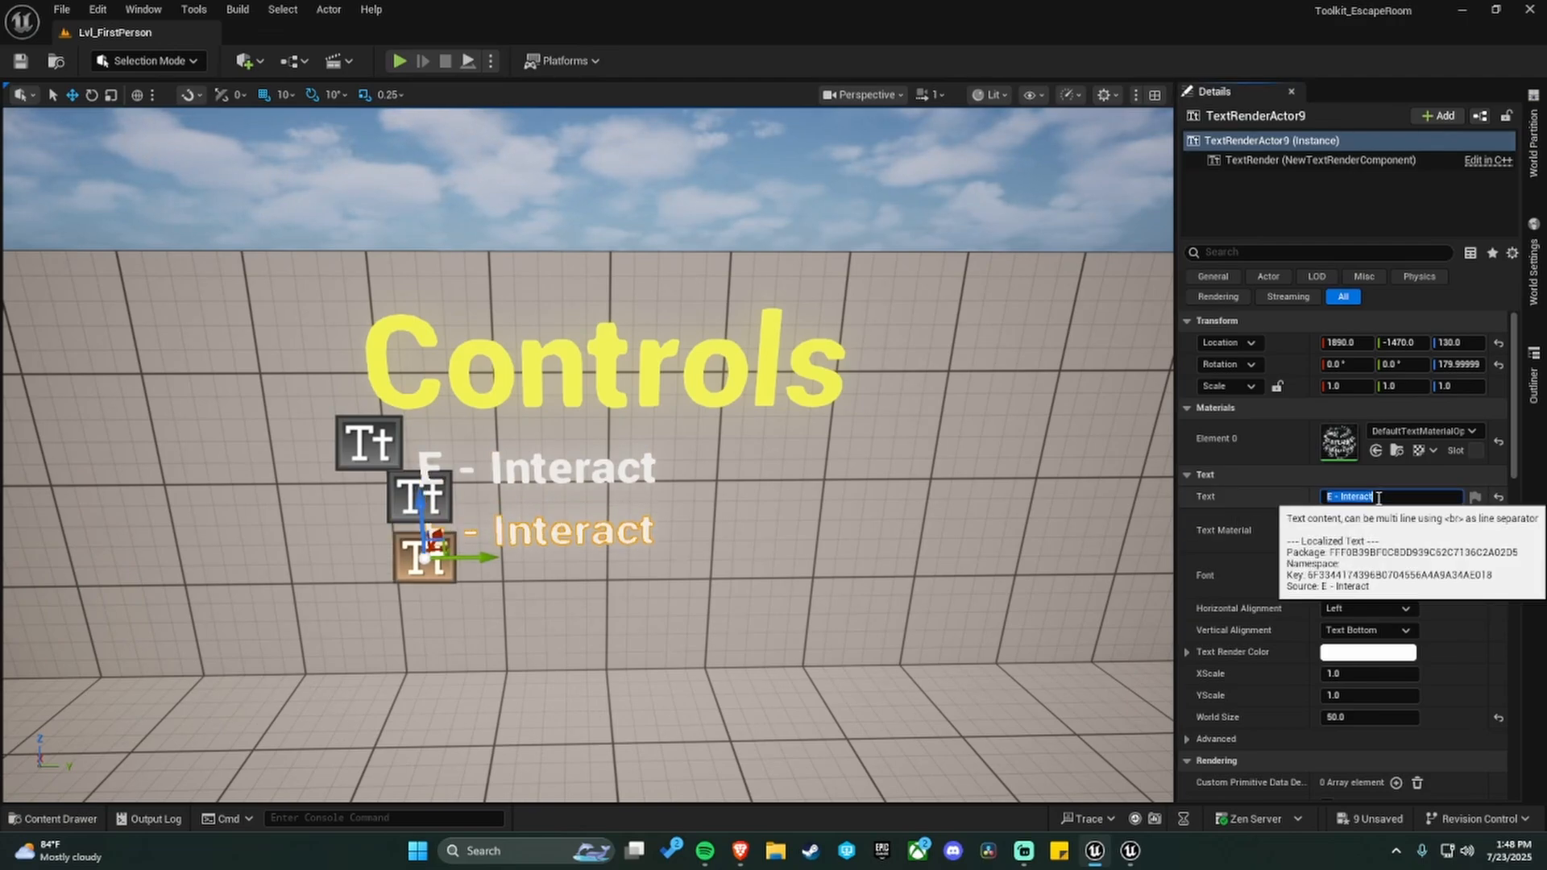
pyautogui.write('CTRL -')
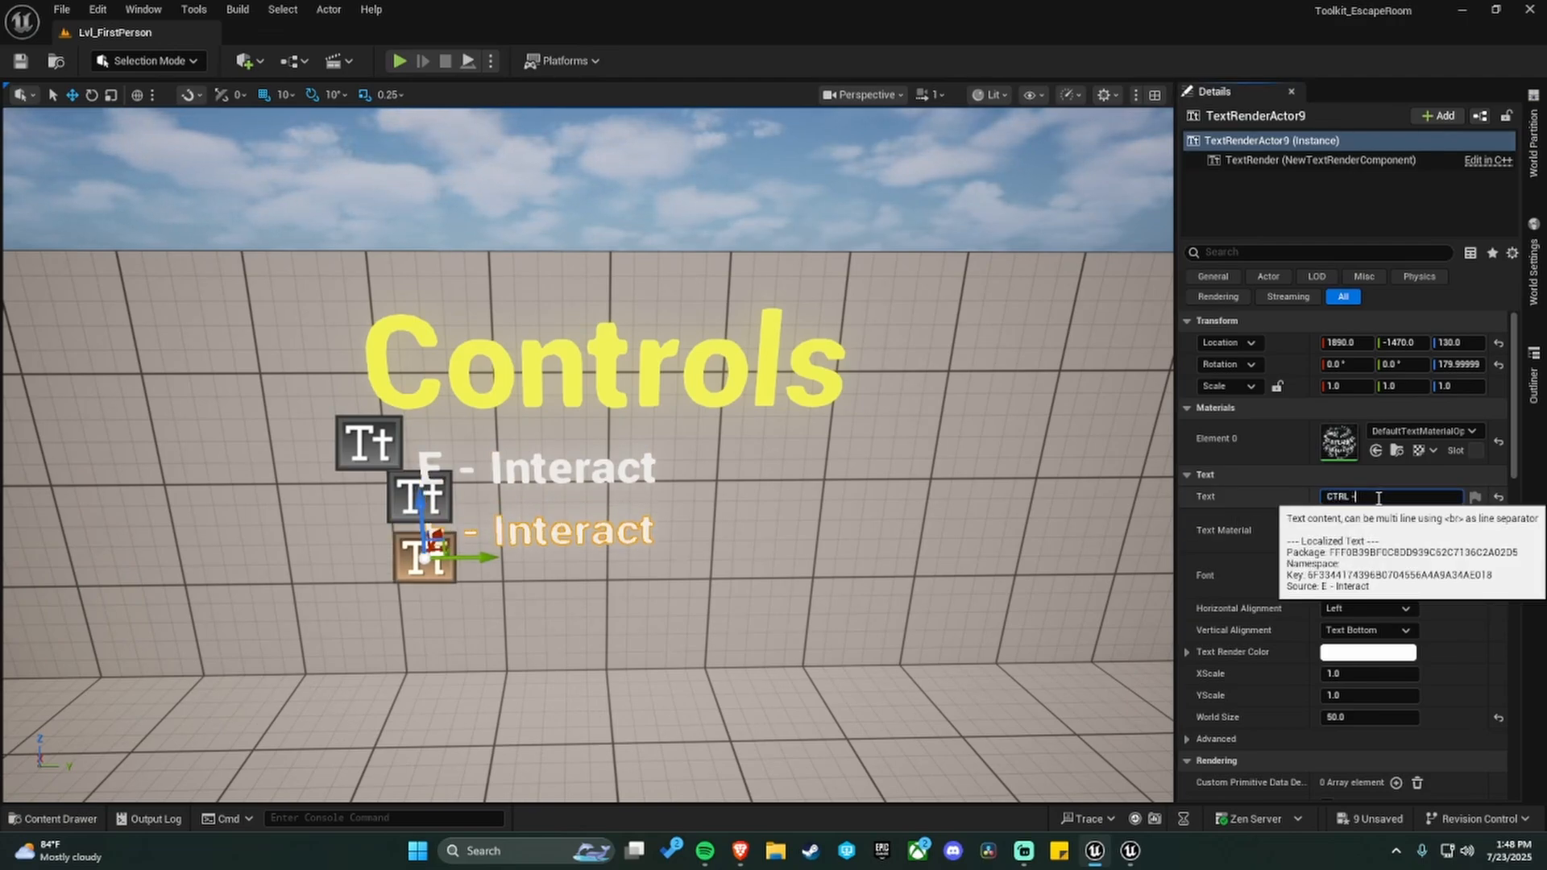
pyautogui.write(' Crouch')
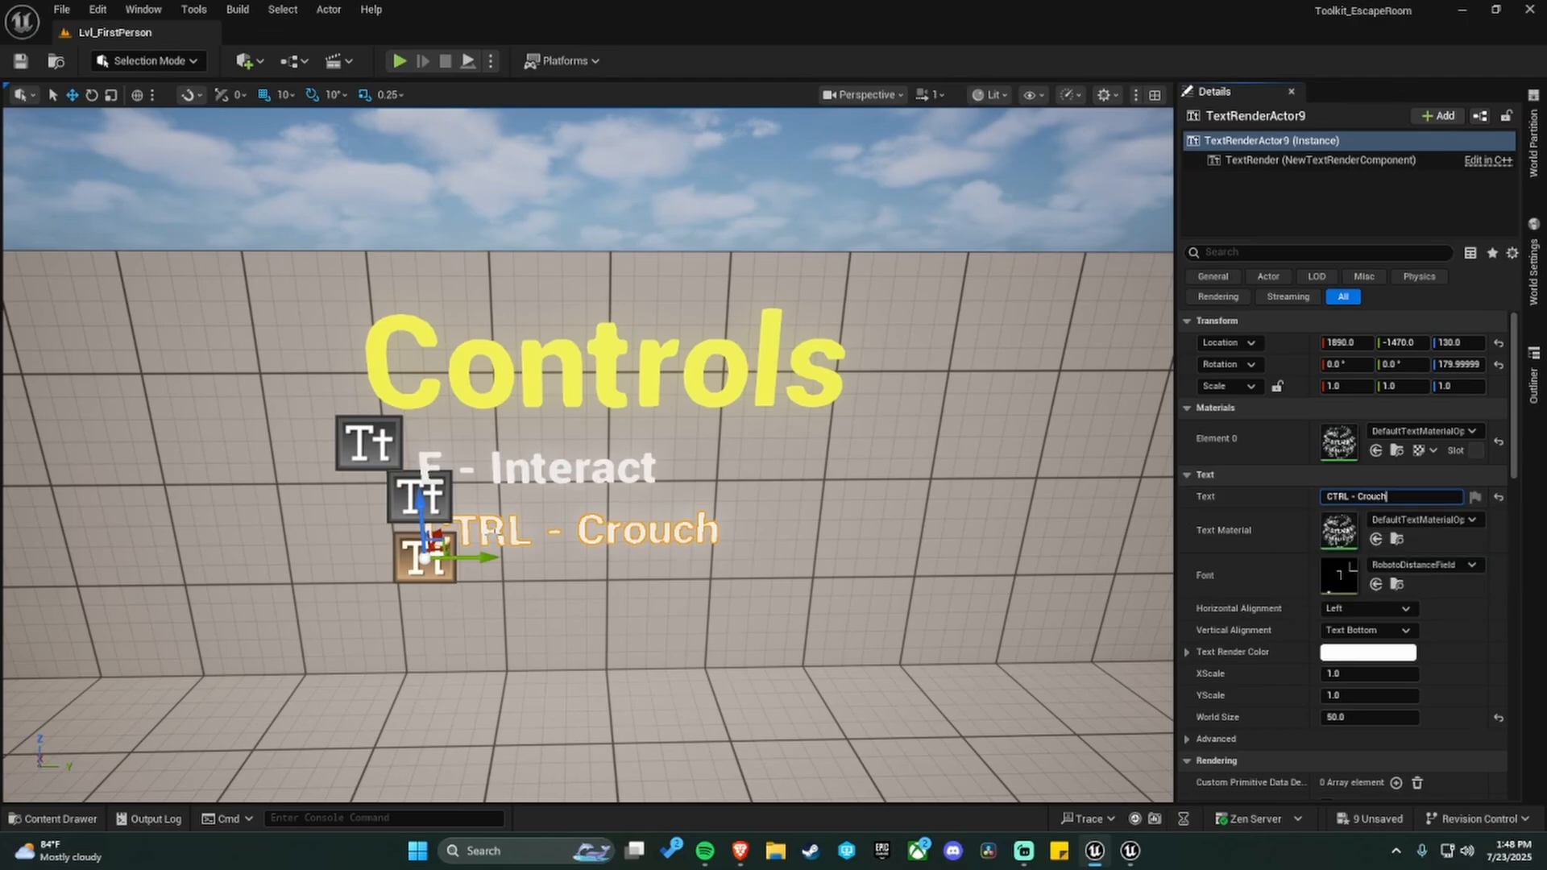
# Duplicate the "CTRL - Crouch" text below itself at Z 70 and change the copy's text to "LShift - Sprint".
pyautogui.moveTo(640, 502); pyautogui.dragTo(547, 540, button='right')
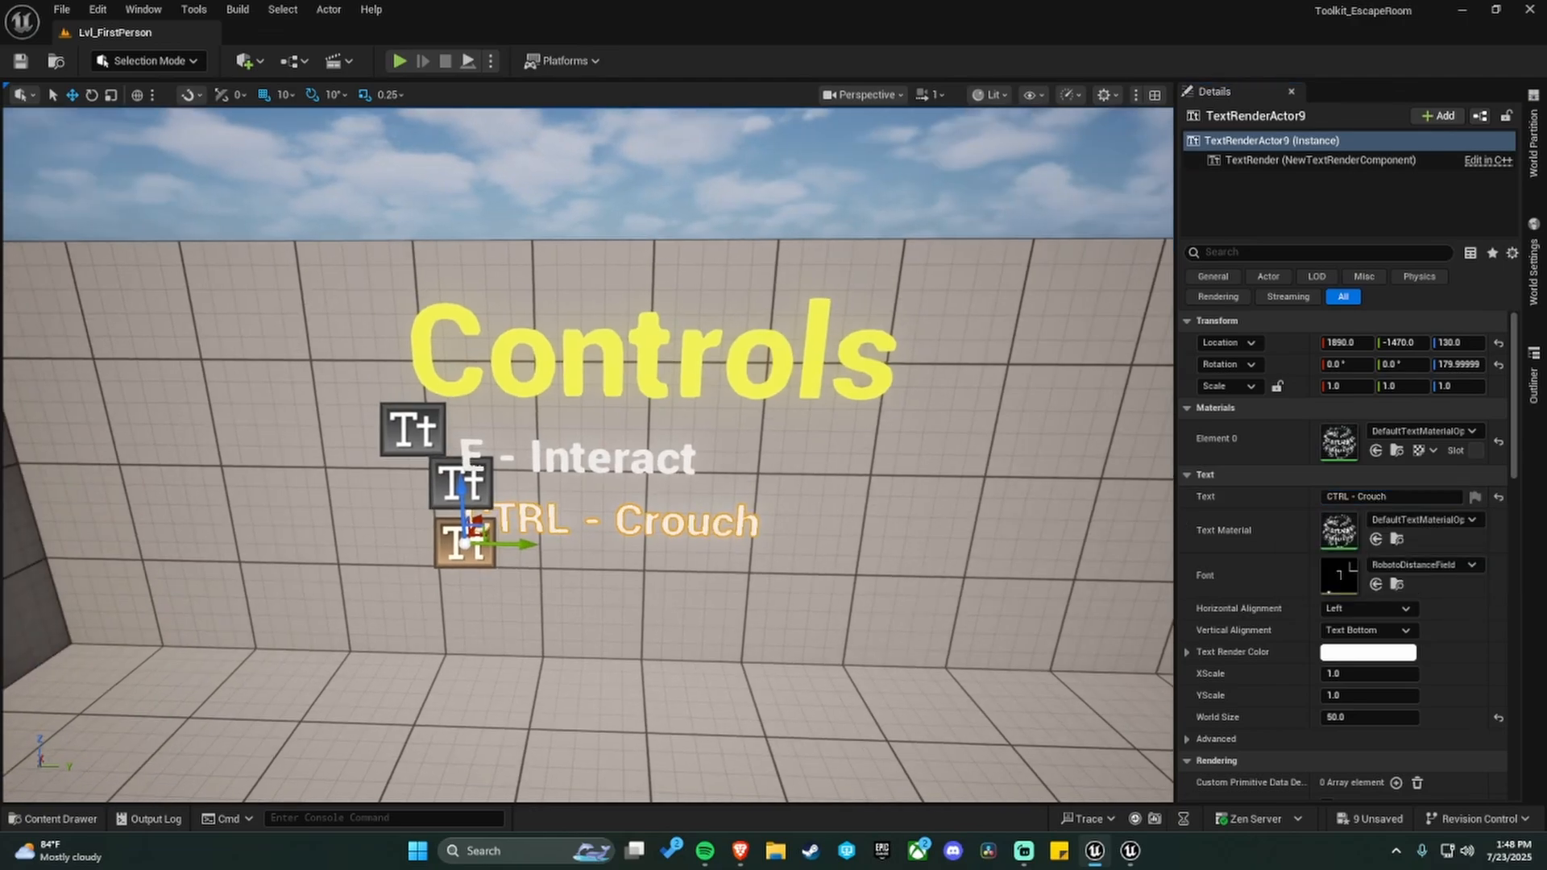
pyautogui.keyDown('alt'); pyautogui.moveTo(459, 483); pyautogui.dragTo(464, 540); pyautogui.keyUp('alt')
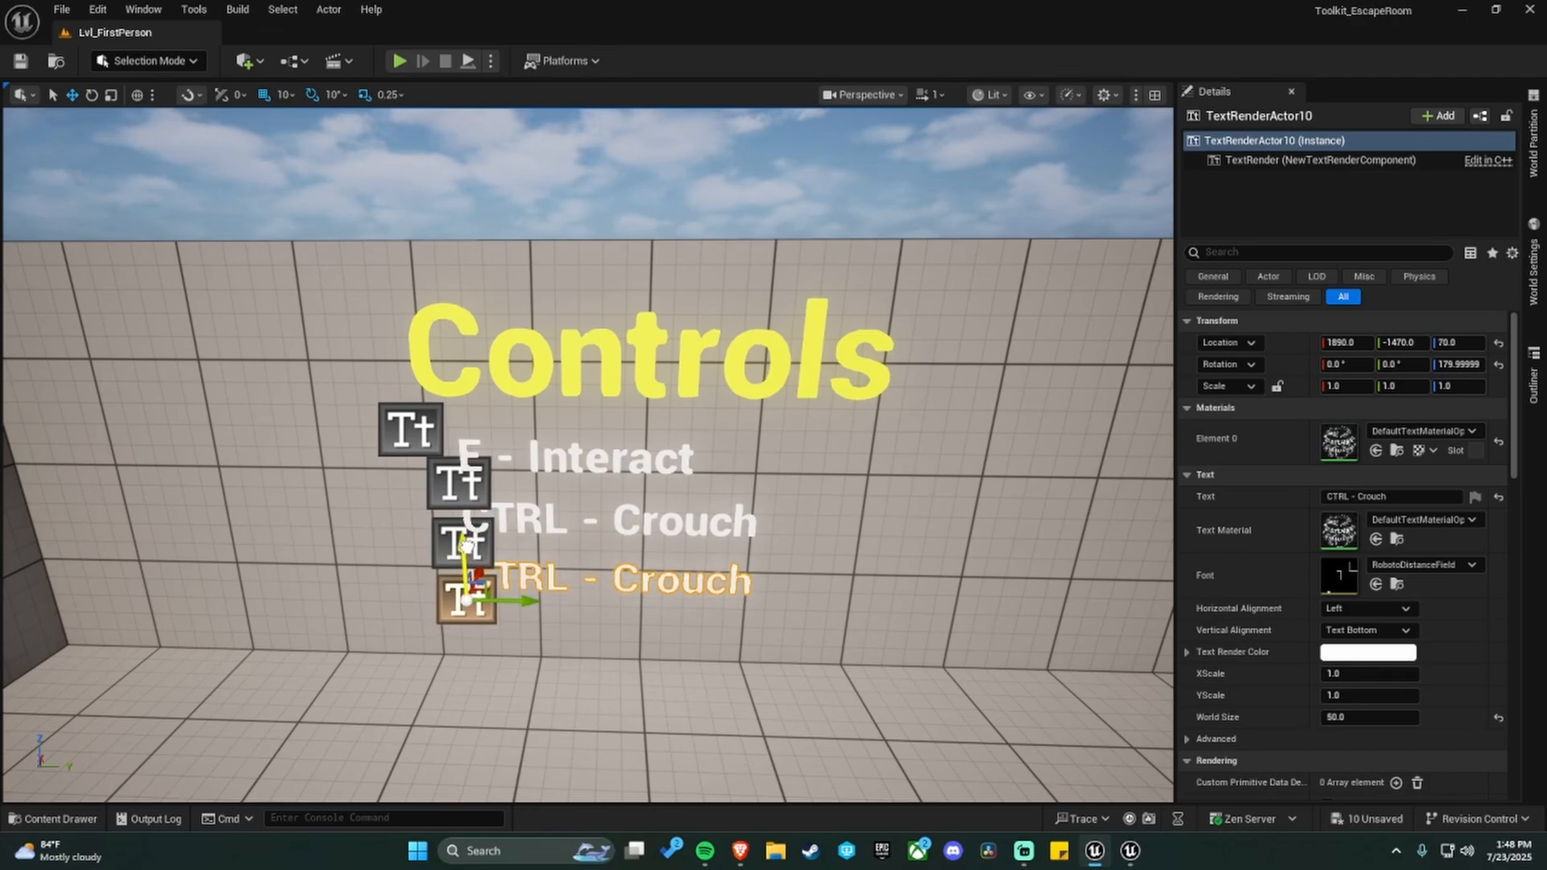
pyautogui.click(1395, 498)
pyautogui.write('L')
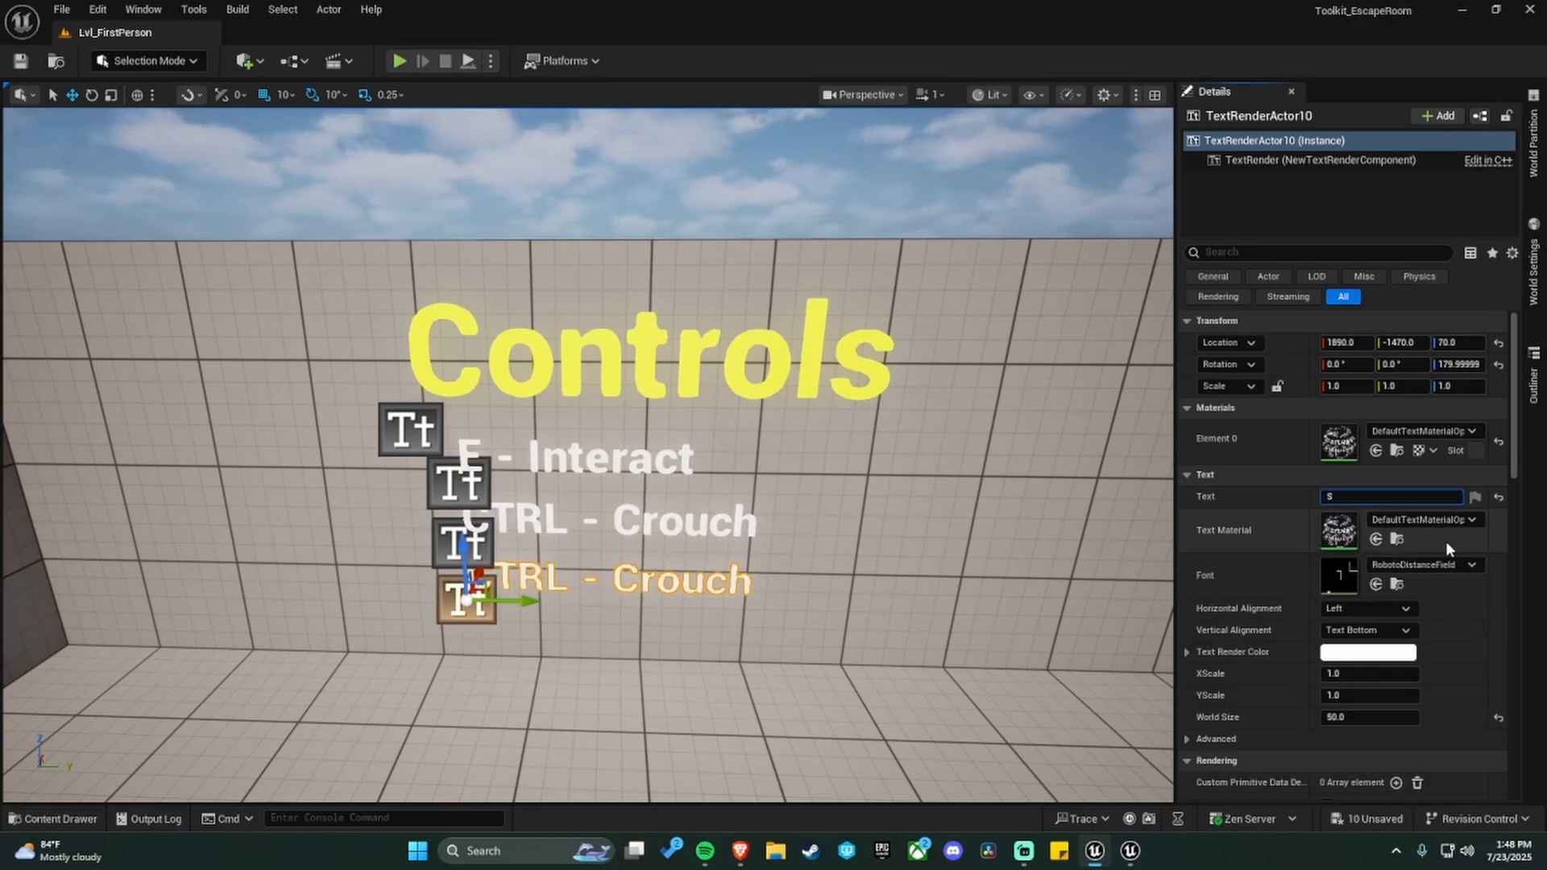
pyautogui.write('Shift - Spr')
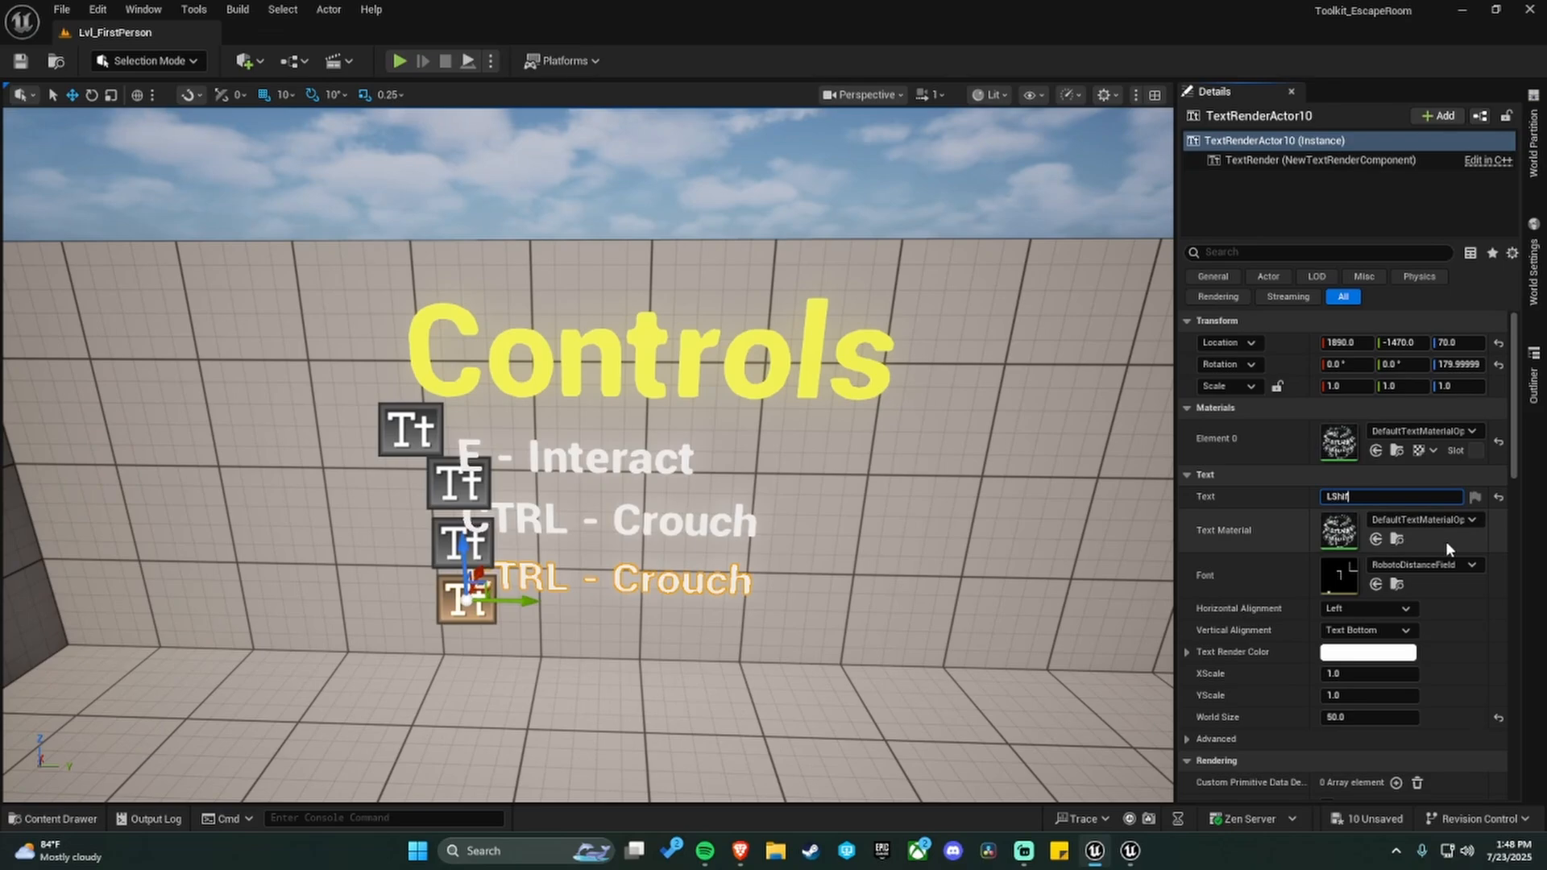
pyautogui.press('BackSpace')
pyautogui.press('BackSpace')
pyautogui.press('BackSpace')
pyautogui.write('Sprint')
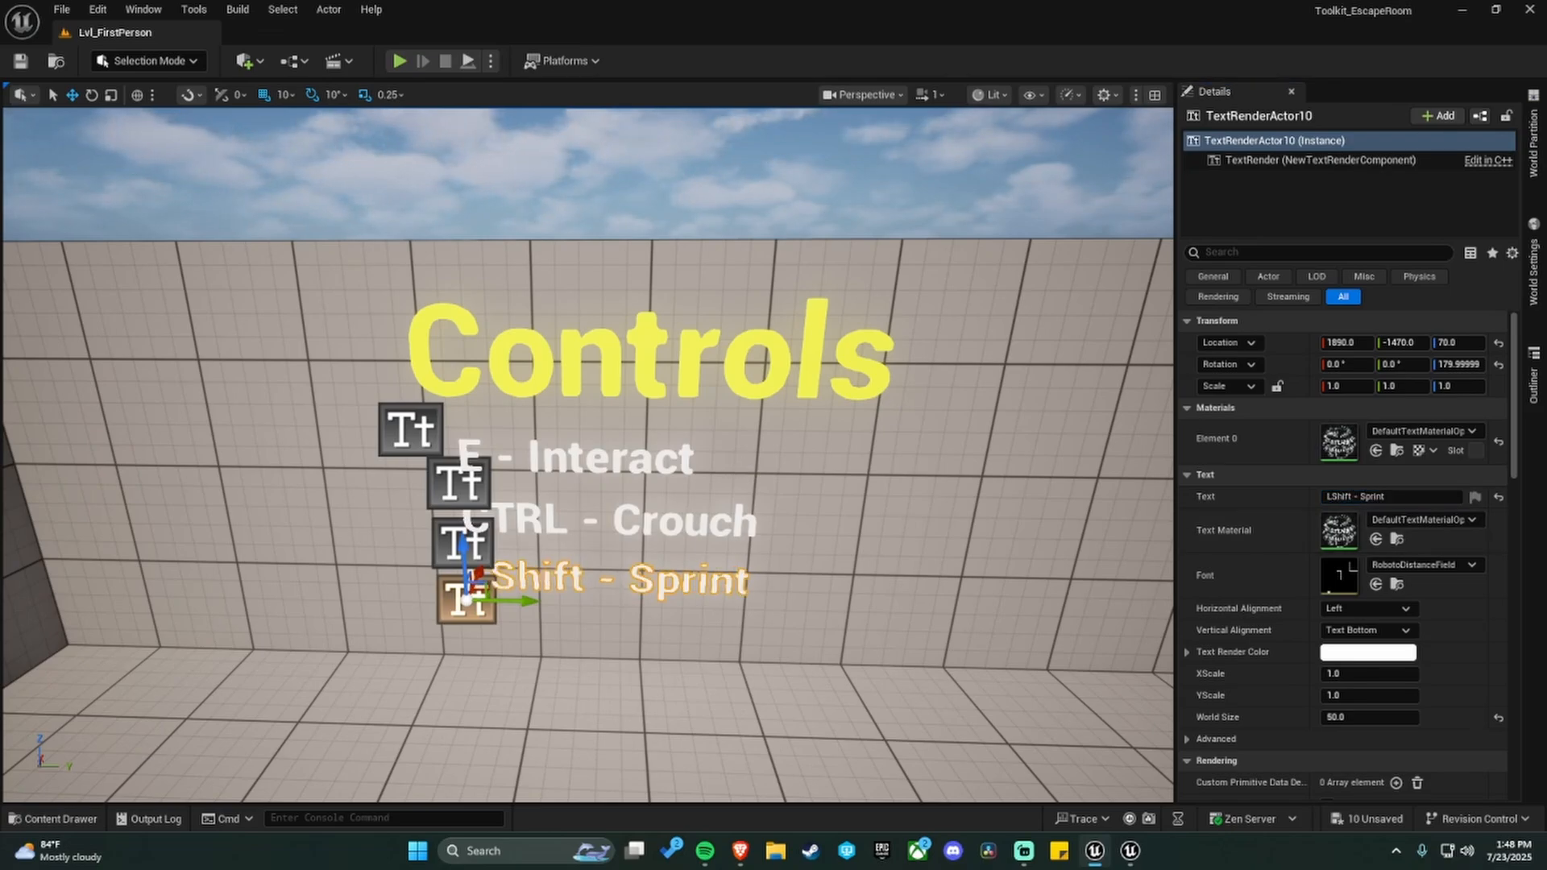
# Review the Controls key list and the neighbouring Inventory heading in game view, without the editor icons.
pyautogui.press('s')
pyautogui.moveTo(748, 472); pyautogui.dragTo(683, 499, button='right')
pyautogui.press('w')
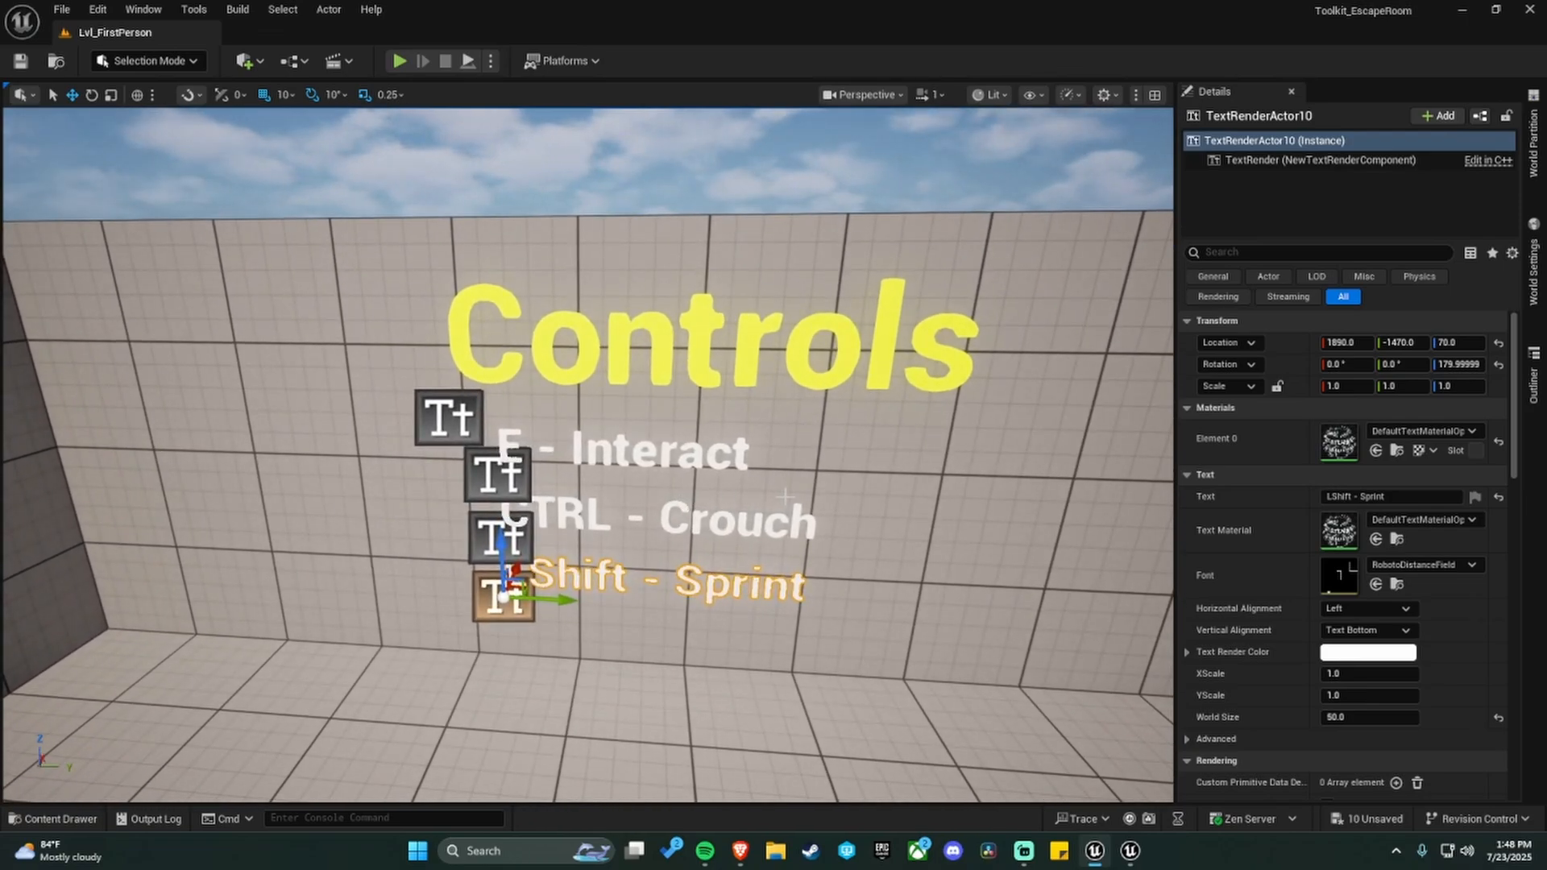
pyautogui.press('g')
pyautogui.press('s')
pyautogui.moveTo(830, 507); pyautogui.dragTo(830, 508, button='right')
pyautogui.press('d')
pyautogui.press('a')
pyautogui.press('w')
pyautogui.press('s')
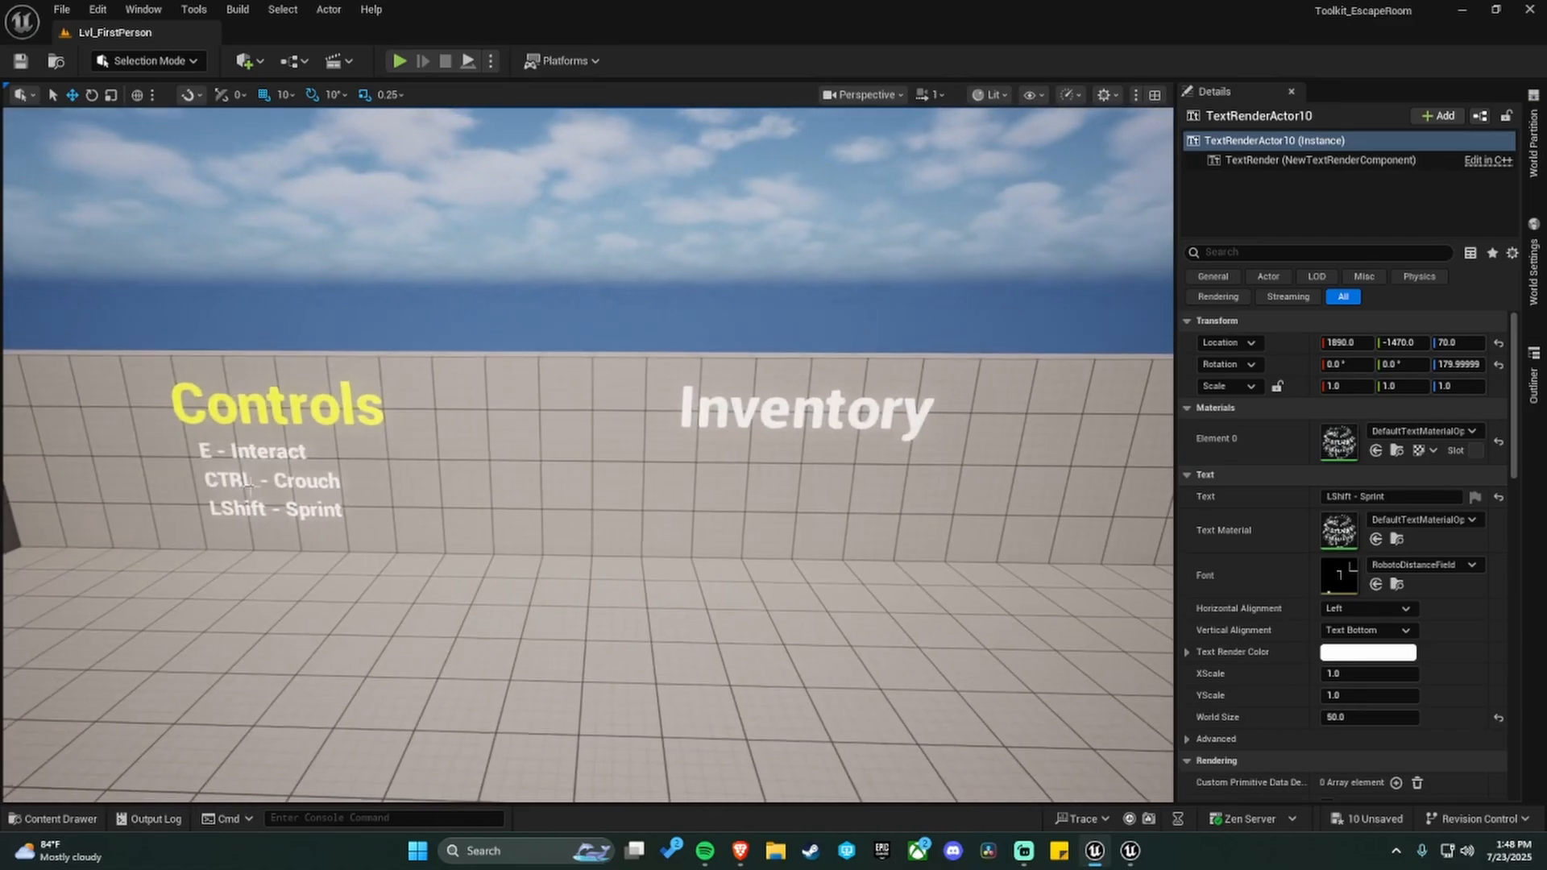
# Duplicate the "E - Interact" text to beneath the Inventory heading at Y -460 and change the copy's text to "Keys".
pyautogui.press('g')
pyautogui.click(242, 453)
pyautogui.keyDown('alt'); pyautogui.moveTo(249, 469); pyautogui.dragTo(764, 475); pyautogui.keyUp('alt')
pyautogui.click(1406, 498)
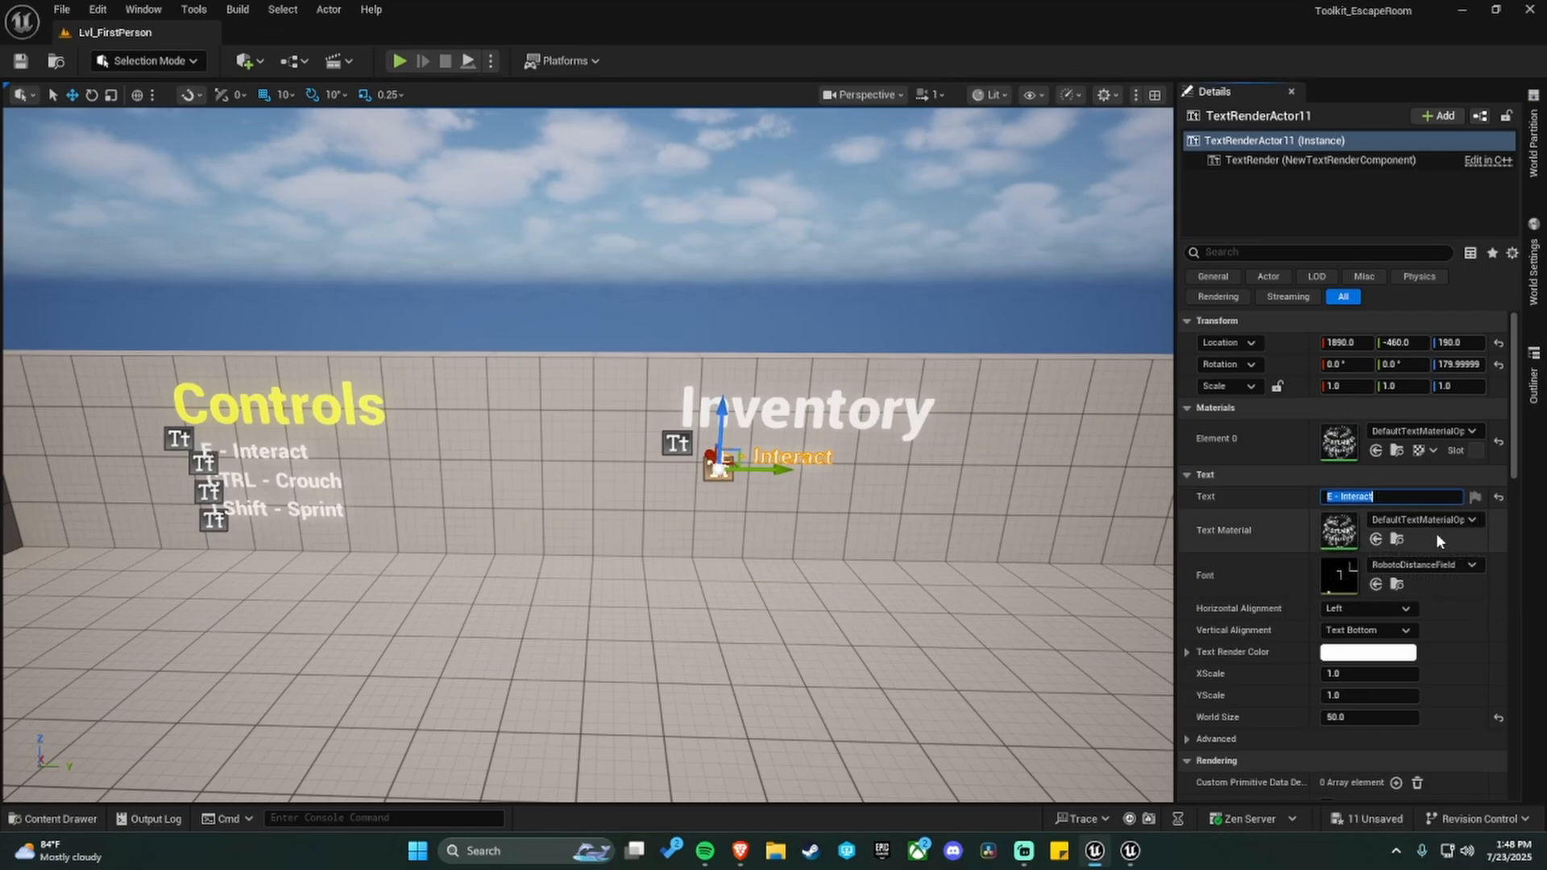
pyautogui.write('Keys')
pyautogui.press('Return')
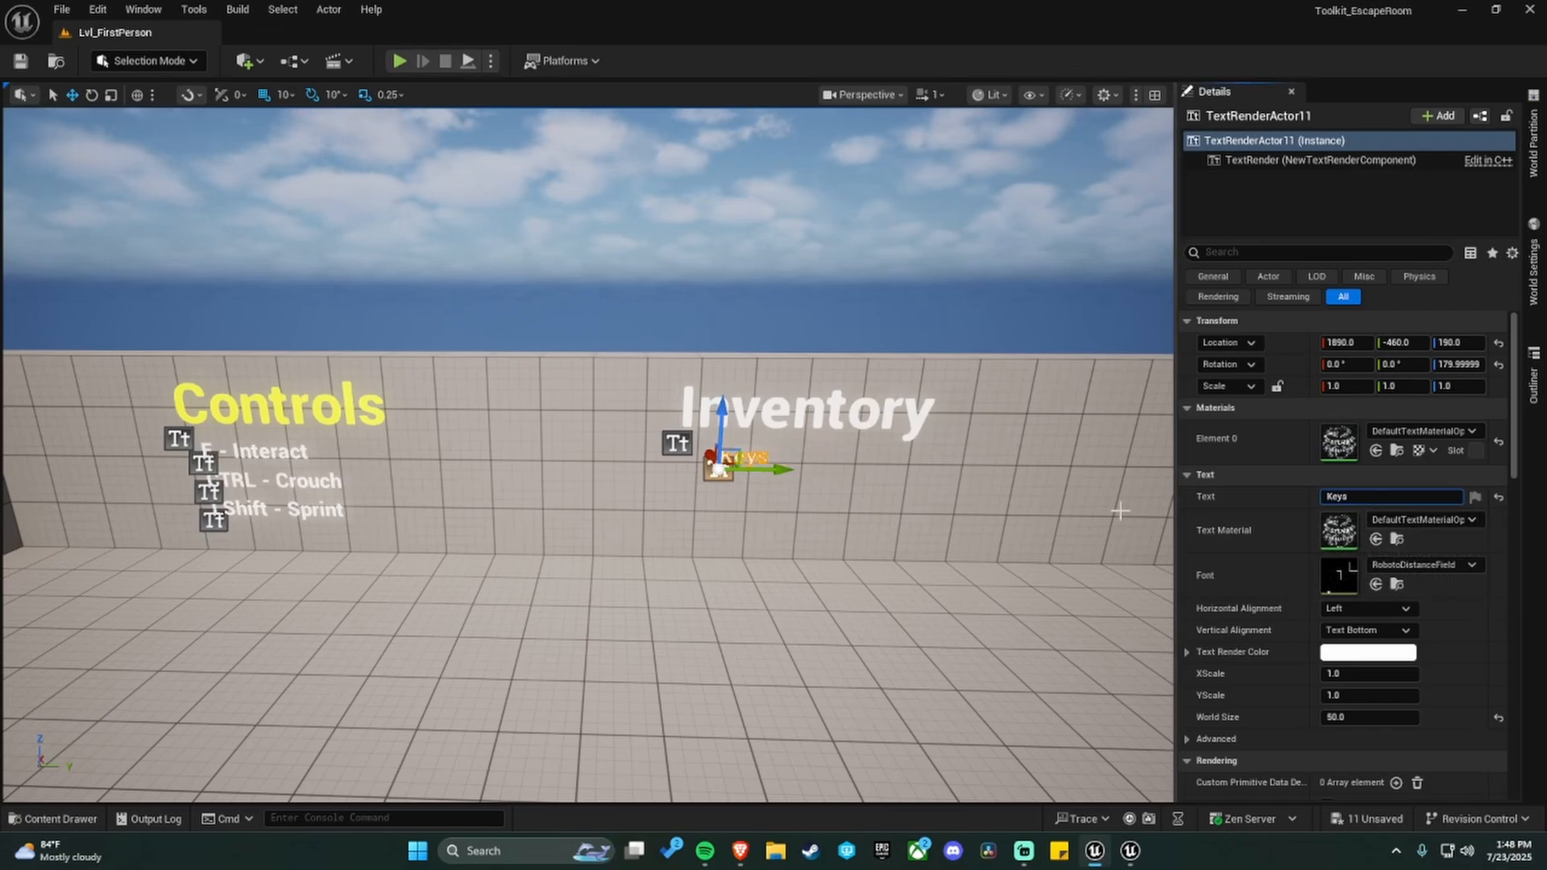
# Change the "Keys" text under Inventory to "- Keys" and move it to Y -490, Z 200.
pyautogui.press('f')
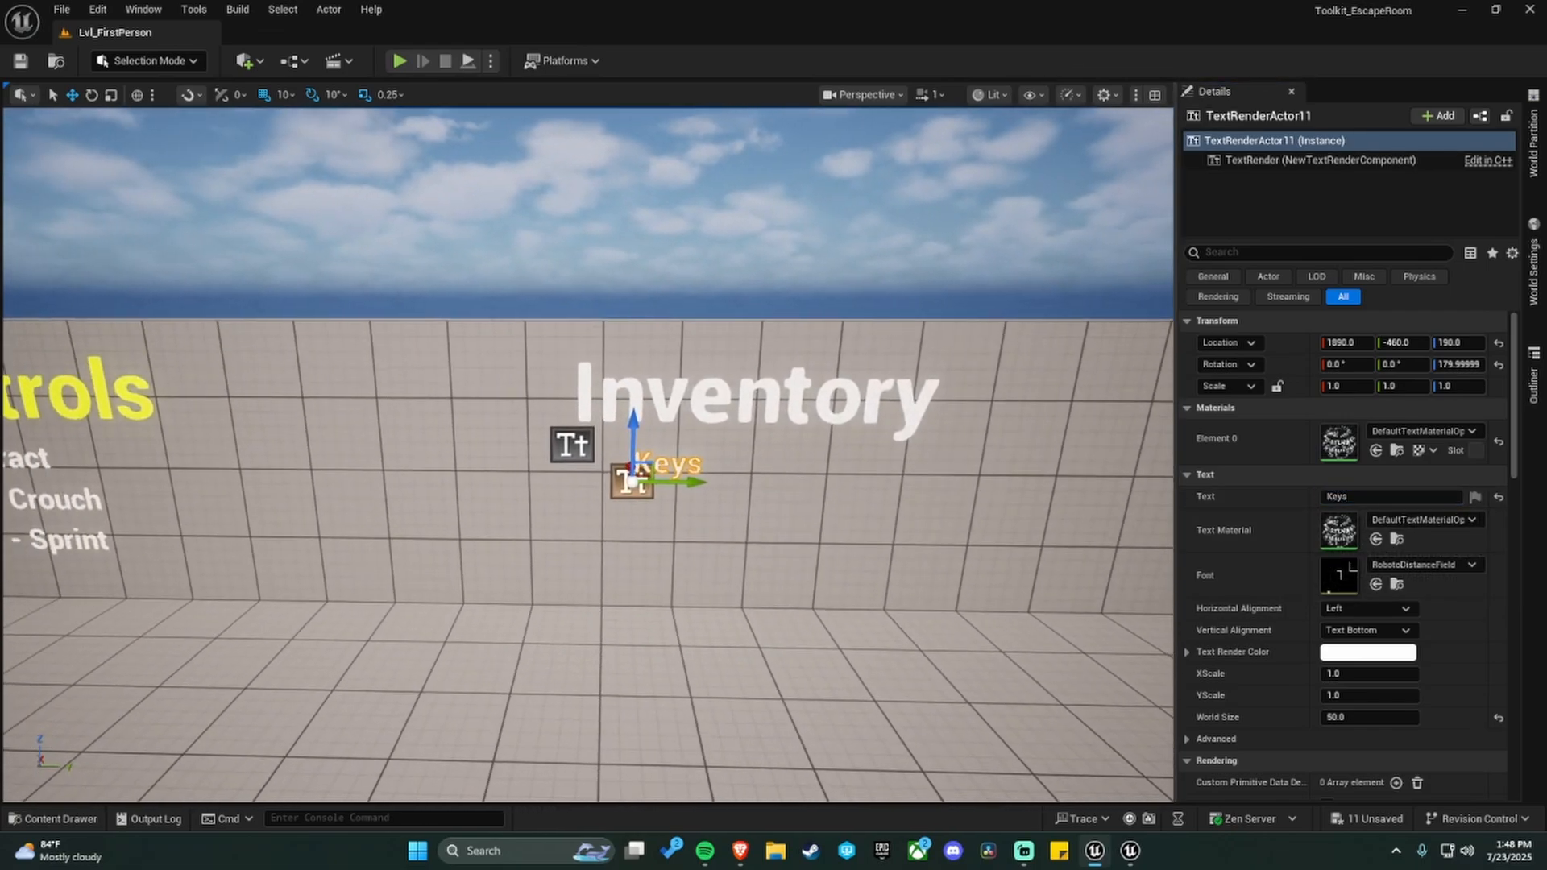
pyautogui.click(1378, 497)
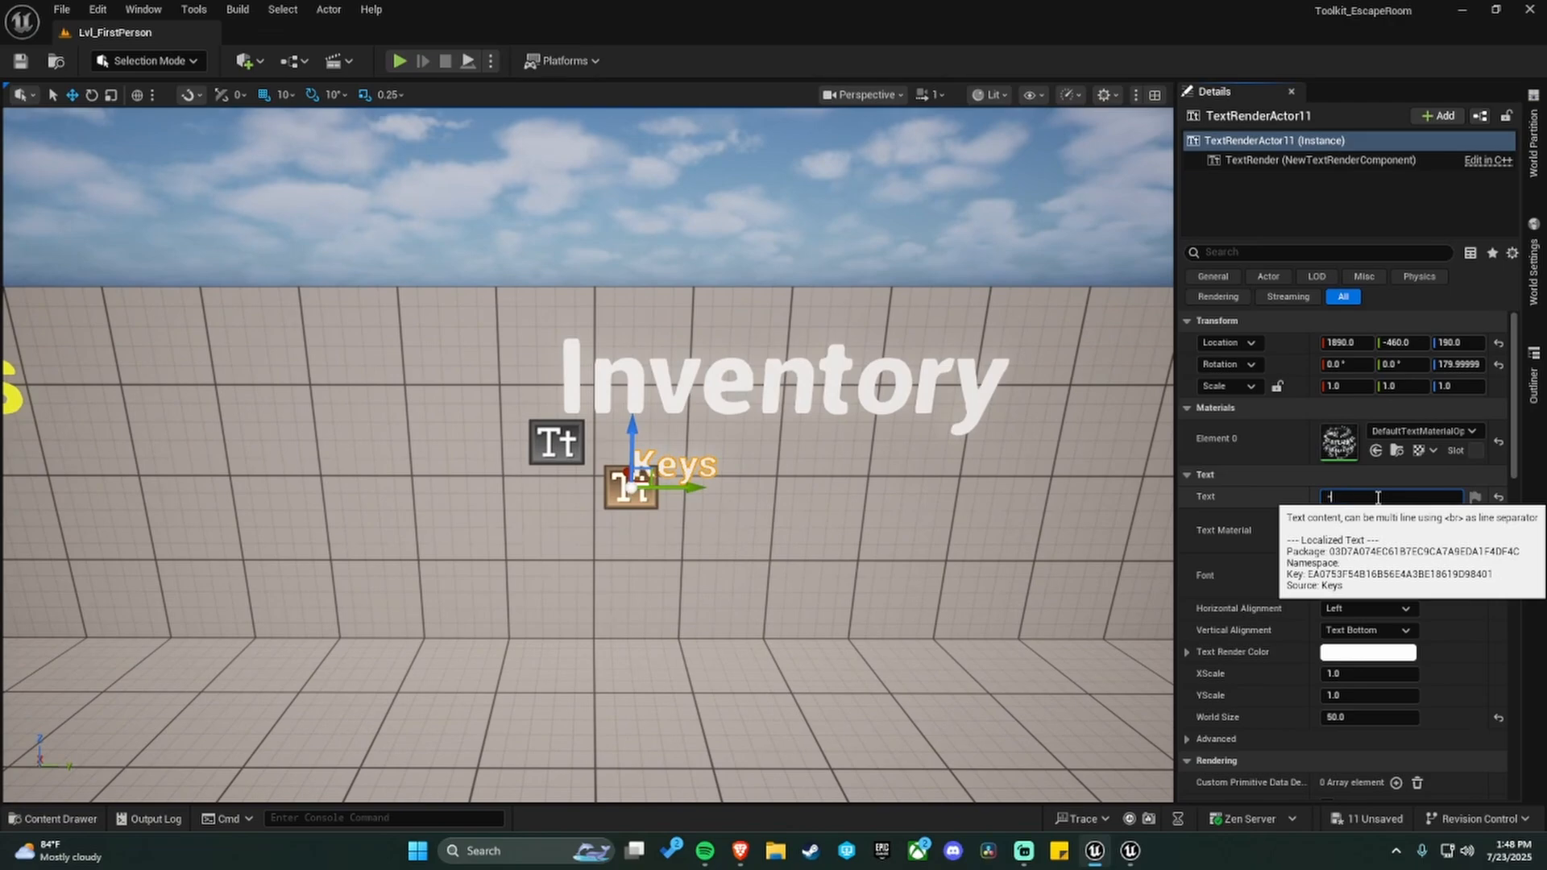
pyautogui.write('- Keys')
pyautogui.press('Return')
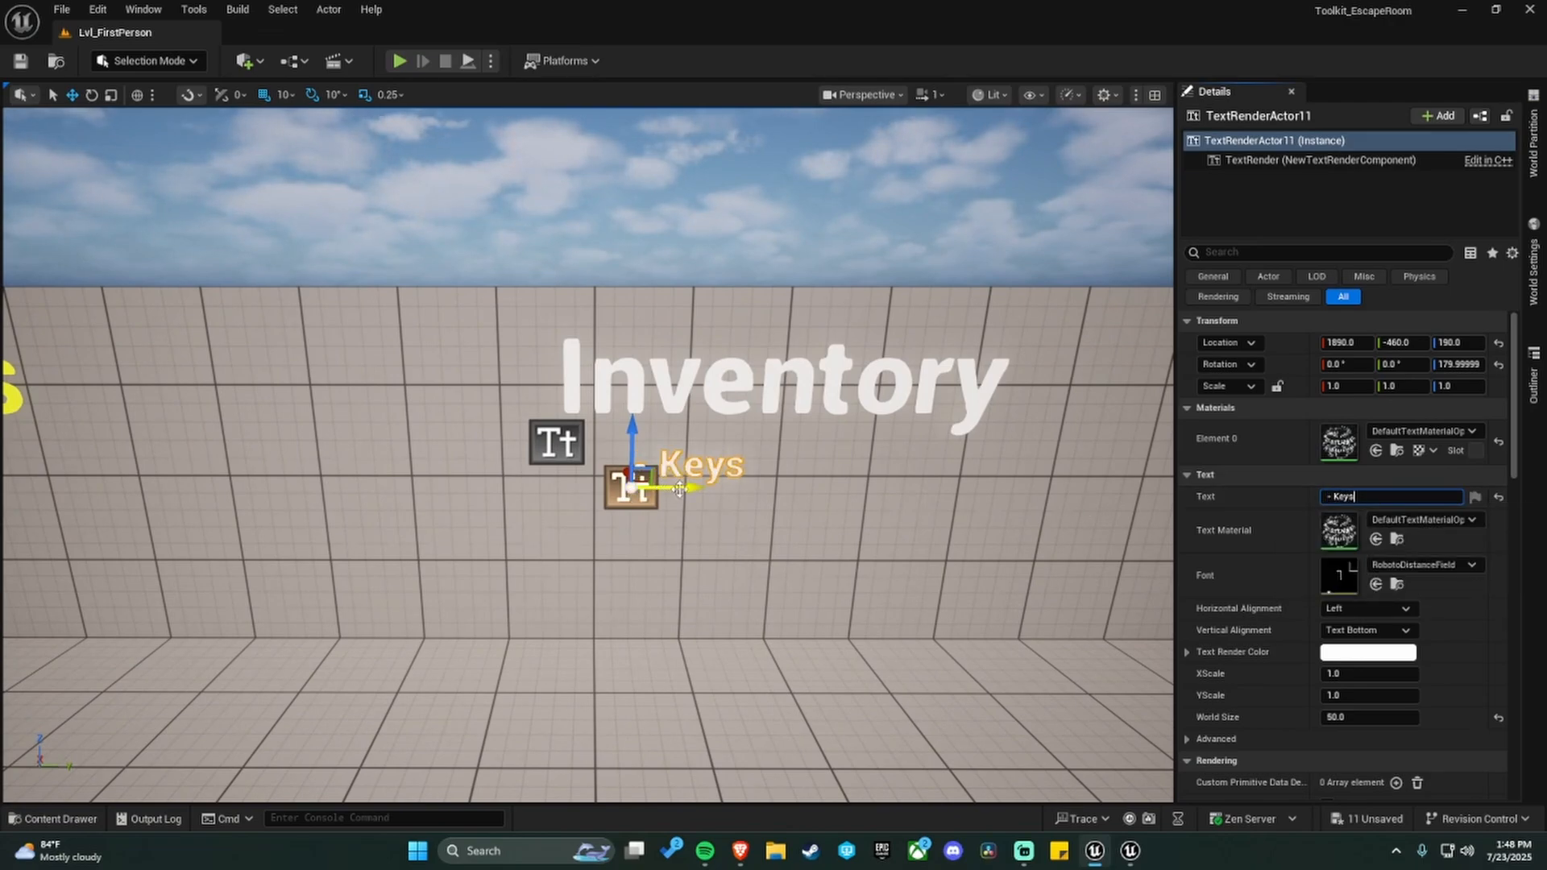
pyautogui.moveTo(677, 489); pyautogui.dragTo(649, 492)
pyautogui.moveTo(604, 439); pyautogui.dragTo(604, 429)
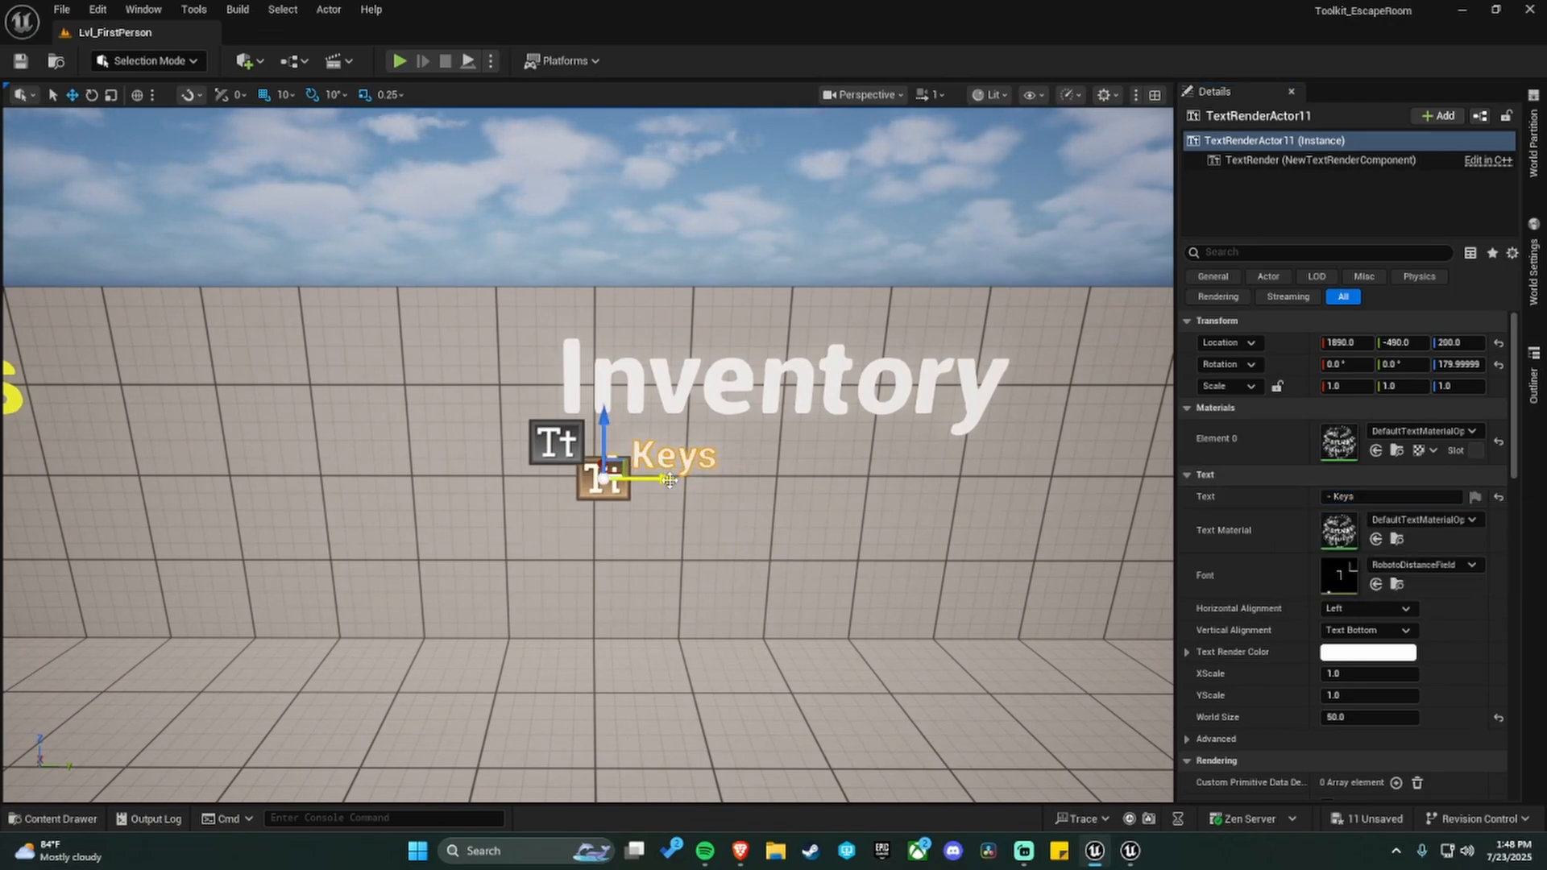
# Duplicate the "- Keys" text along the wall at Y -300 and change the copy's text to "- Objects".
pyautogui.keyDown('alt'); pyautogui.moveTo(662, 477); pyautogui.dragTo(852, 477); pyautogui.keyUp('alt')
pyautogui.click(1417, 497)
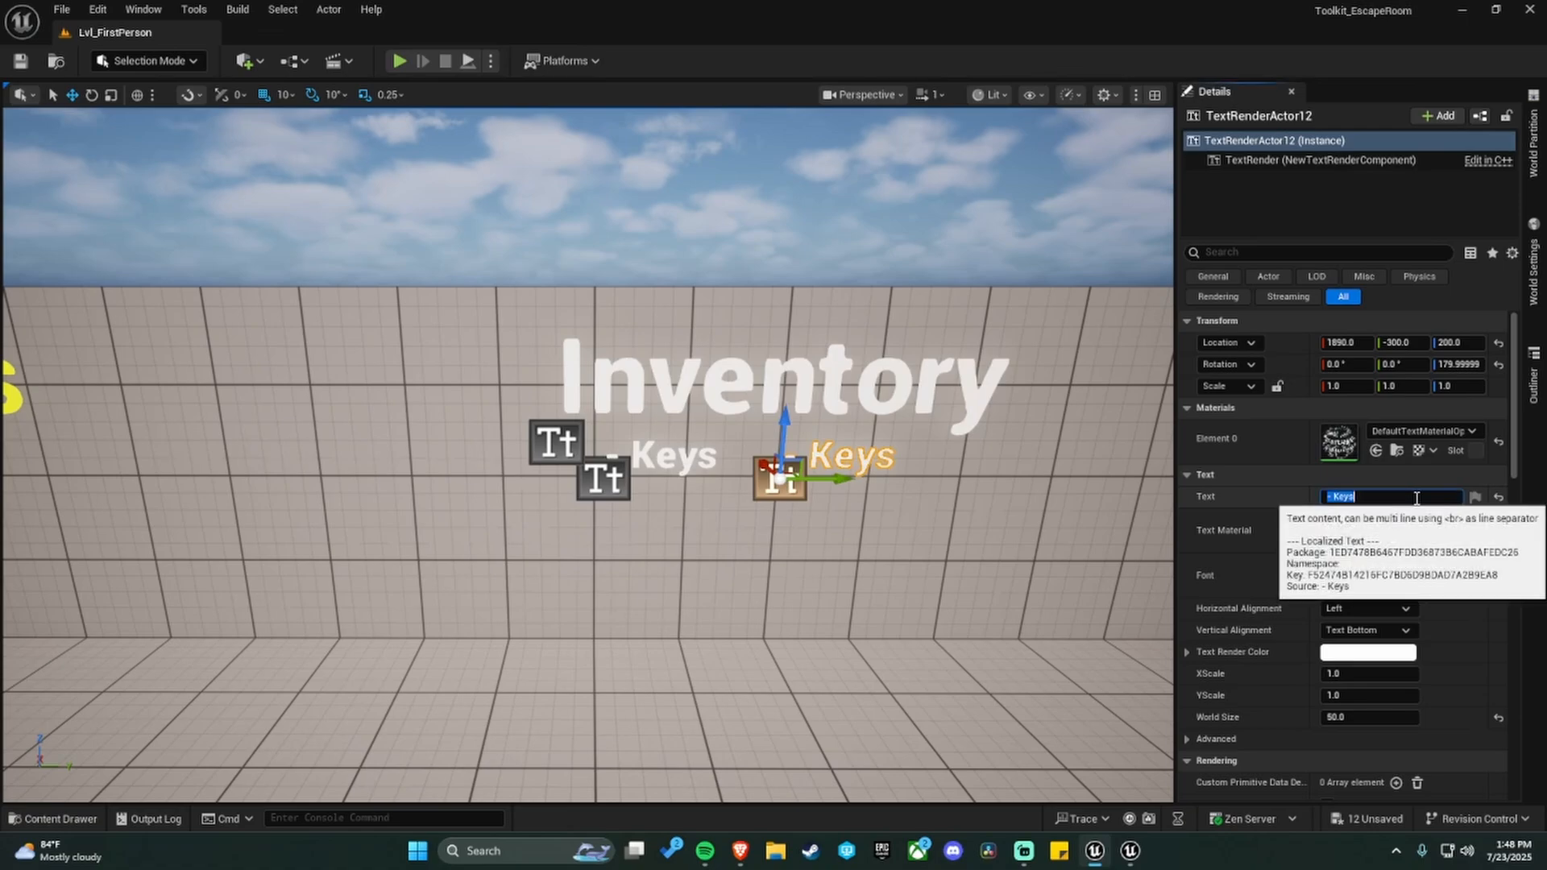
pyautogui.write('-')
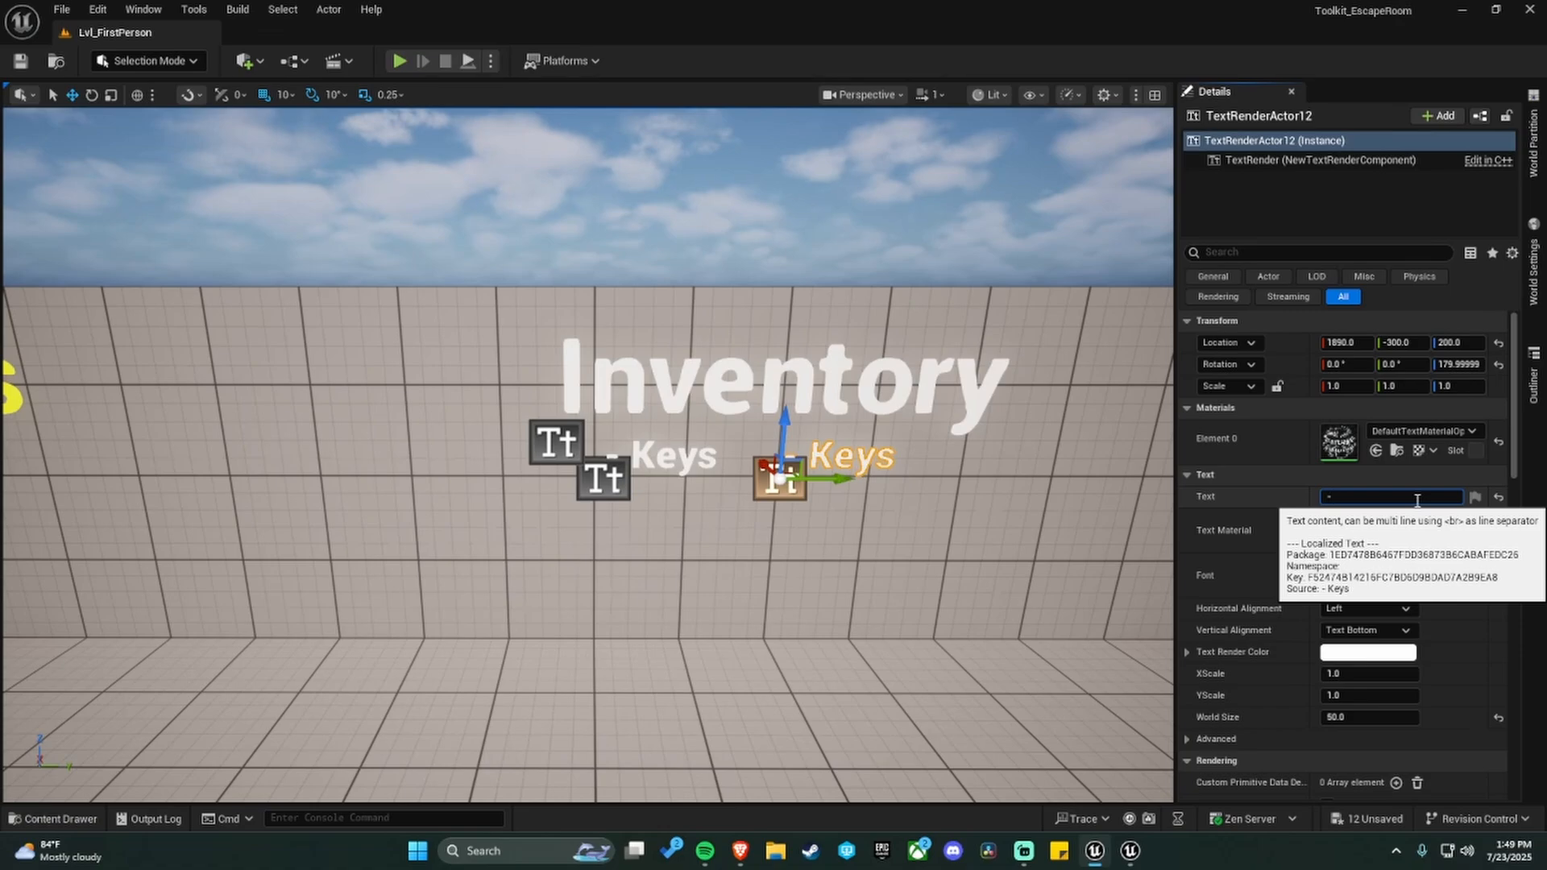
pyautogui.write(' Objects')
pyautogui.press('Return')
pyautogui.press('f')
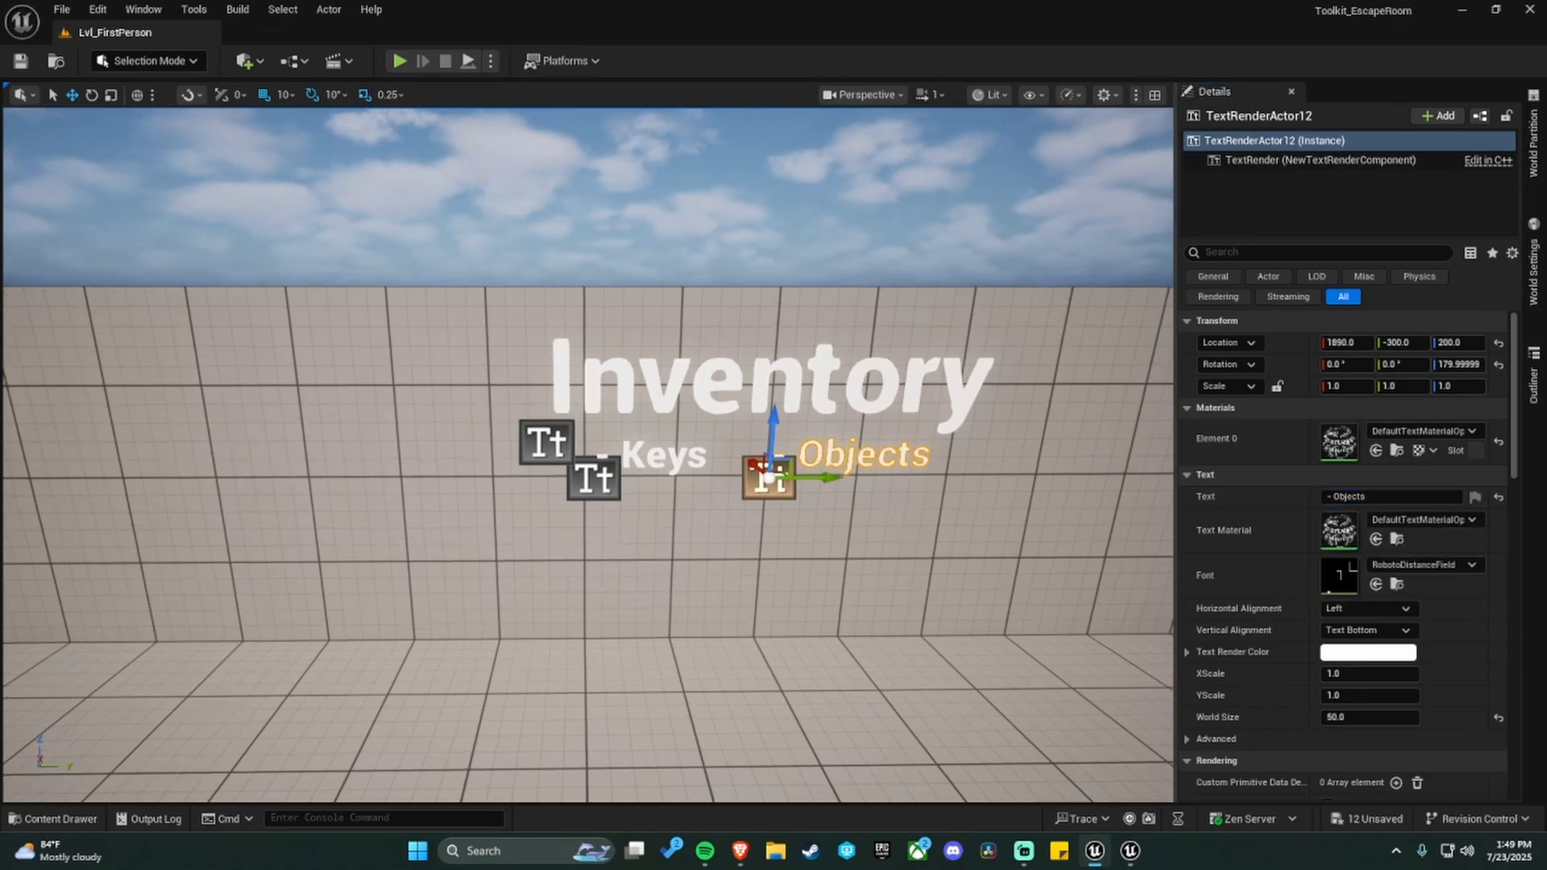
# Shift the "- Keys" and "- Objects" texts together along the wall towards the Controls area.
pyautogui.moveTo(613, 483); pyautogui.dragTo(582, 467, button='right')
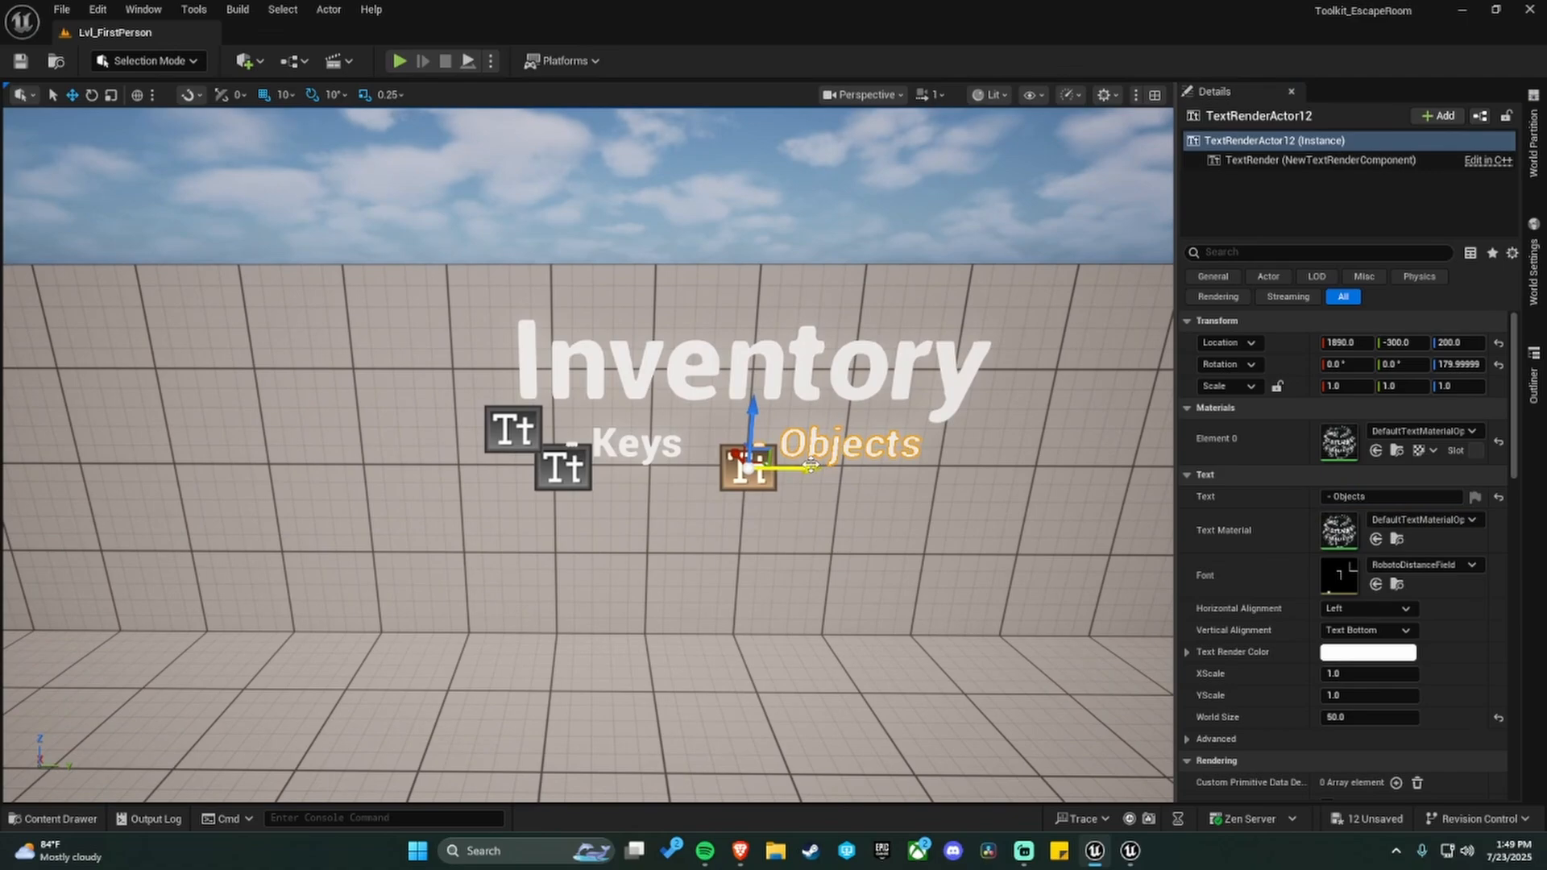
pyautogui.keyDown('ctrl'); pyautogui.click(564, 467); pyautogui.keyUp('ctrl')
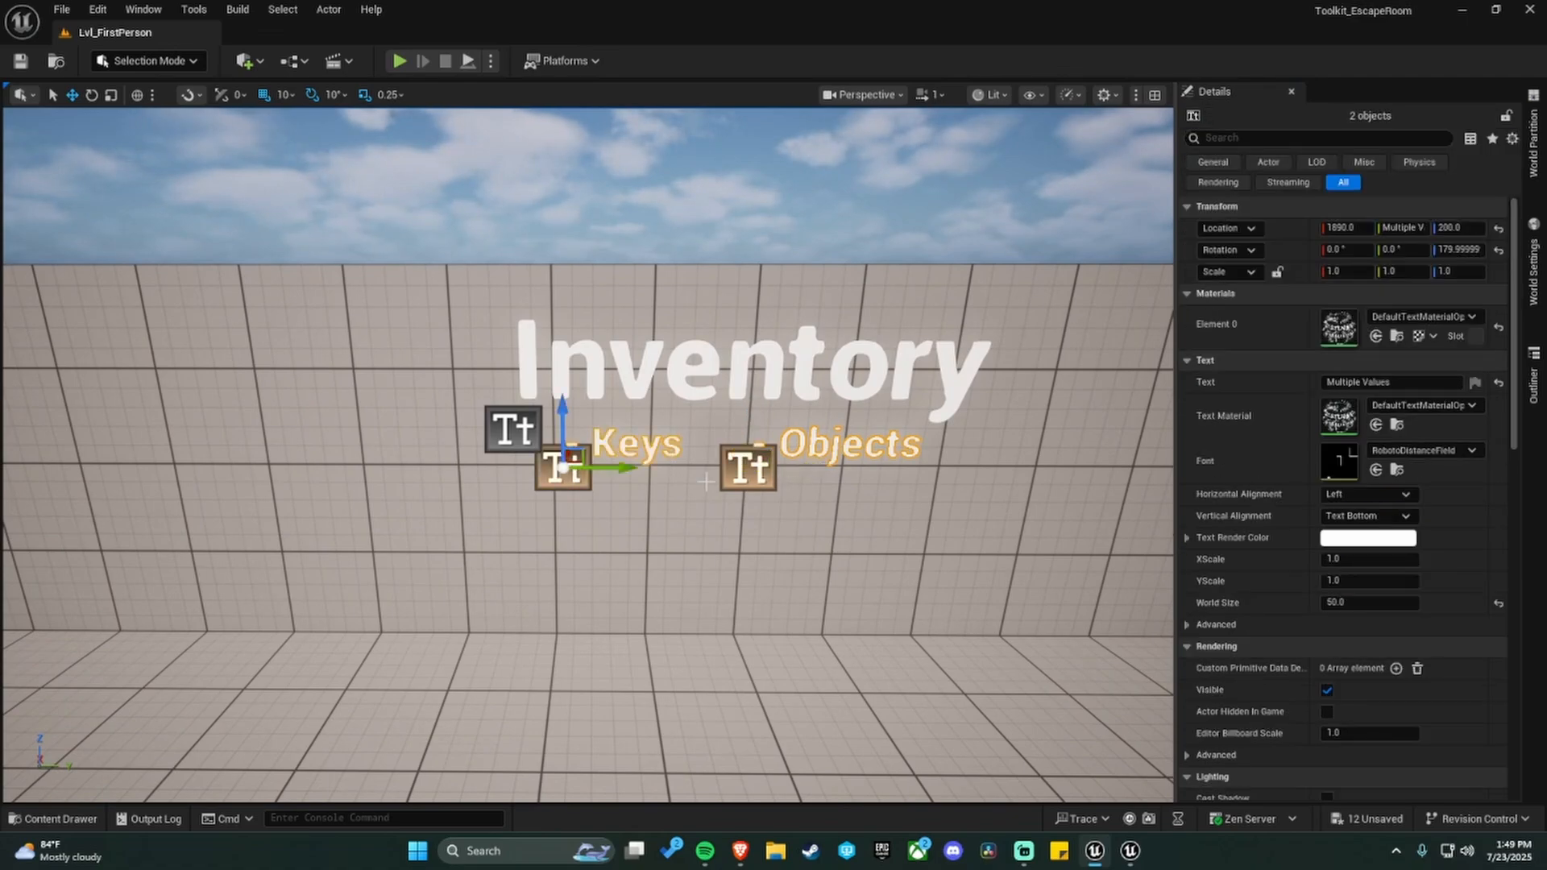
pyautogui.moveTo(618, 470); pyautogui.dragTo(518, 470)
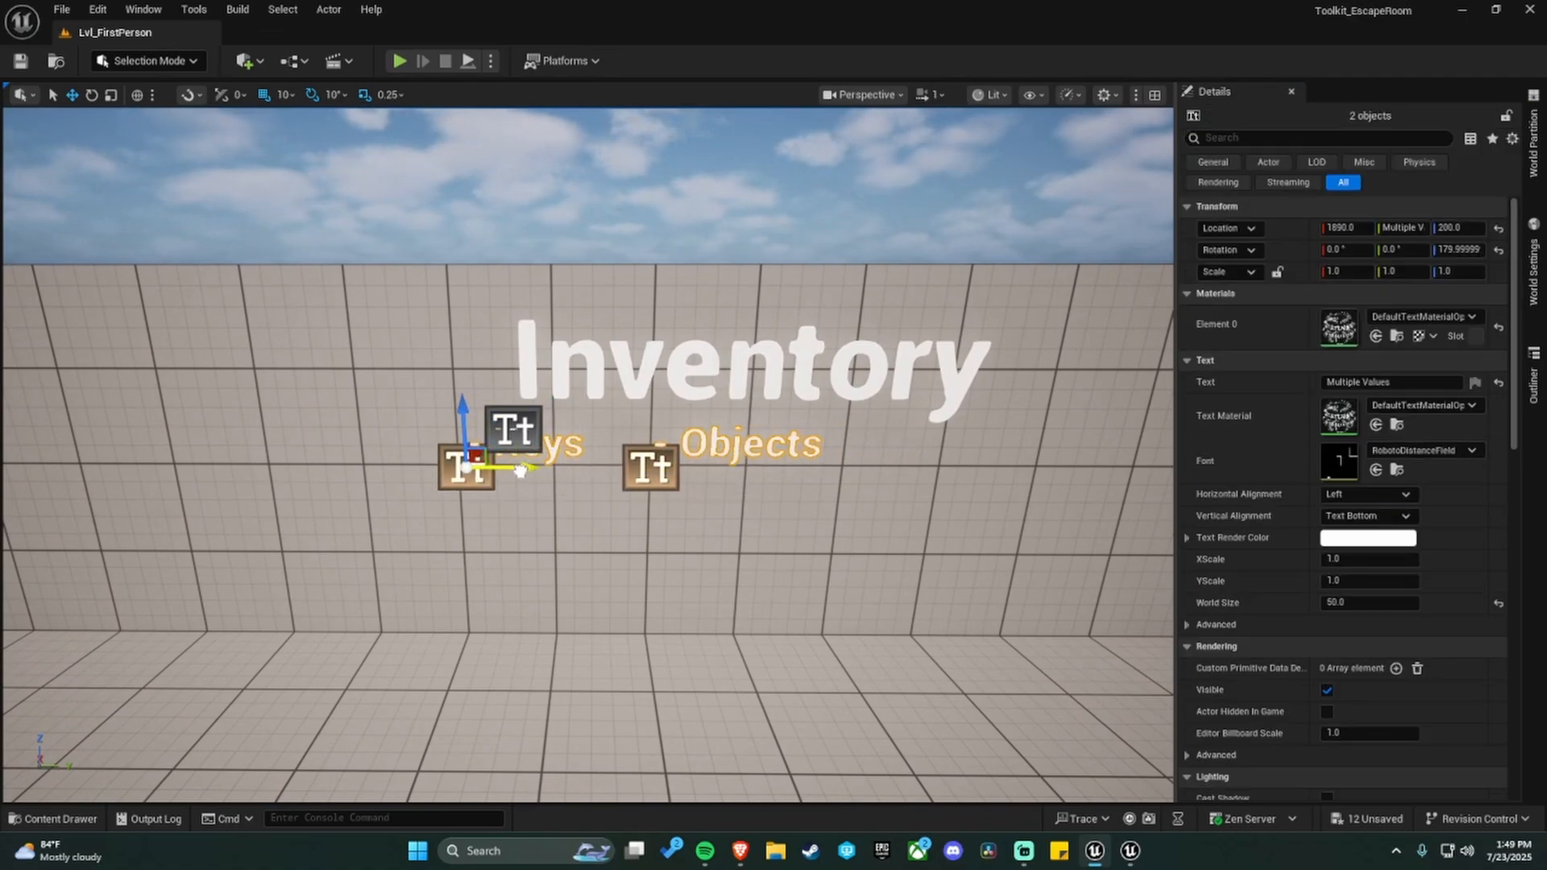
# Duplicate the "- Objects" text along the wall at Y -190 and change the copy's text to "- Currency".
pyautogui.click(644, 470)
pyautogui.moveTo(644, 470); pyautogui.dragTo(645, 470, button='right')
pyautogui.keyDown('alt'); pyautogui.moveTo(563, 470); pyautogui.dragTo(766, 472); pyautogui.keyUp('alt')
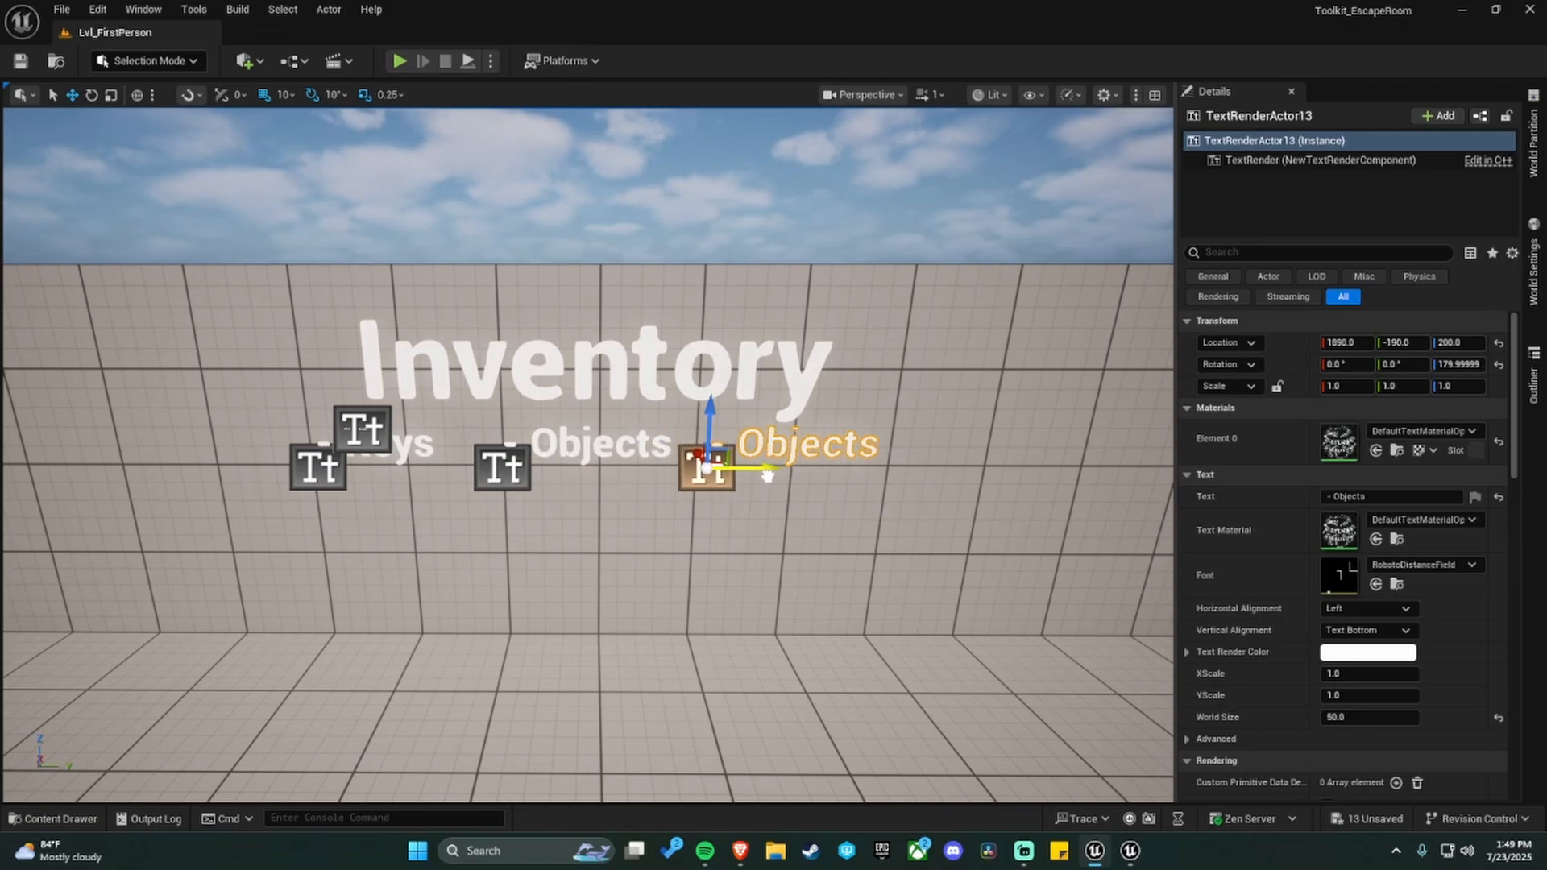
pyautogui.click(1372, 496)
pyautogui.write('a')
pyautogui.hotkey('ctrl', 'a')
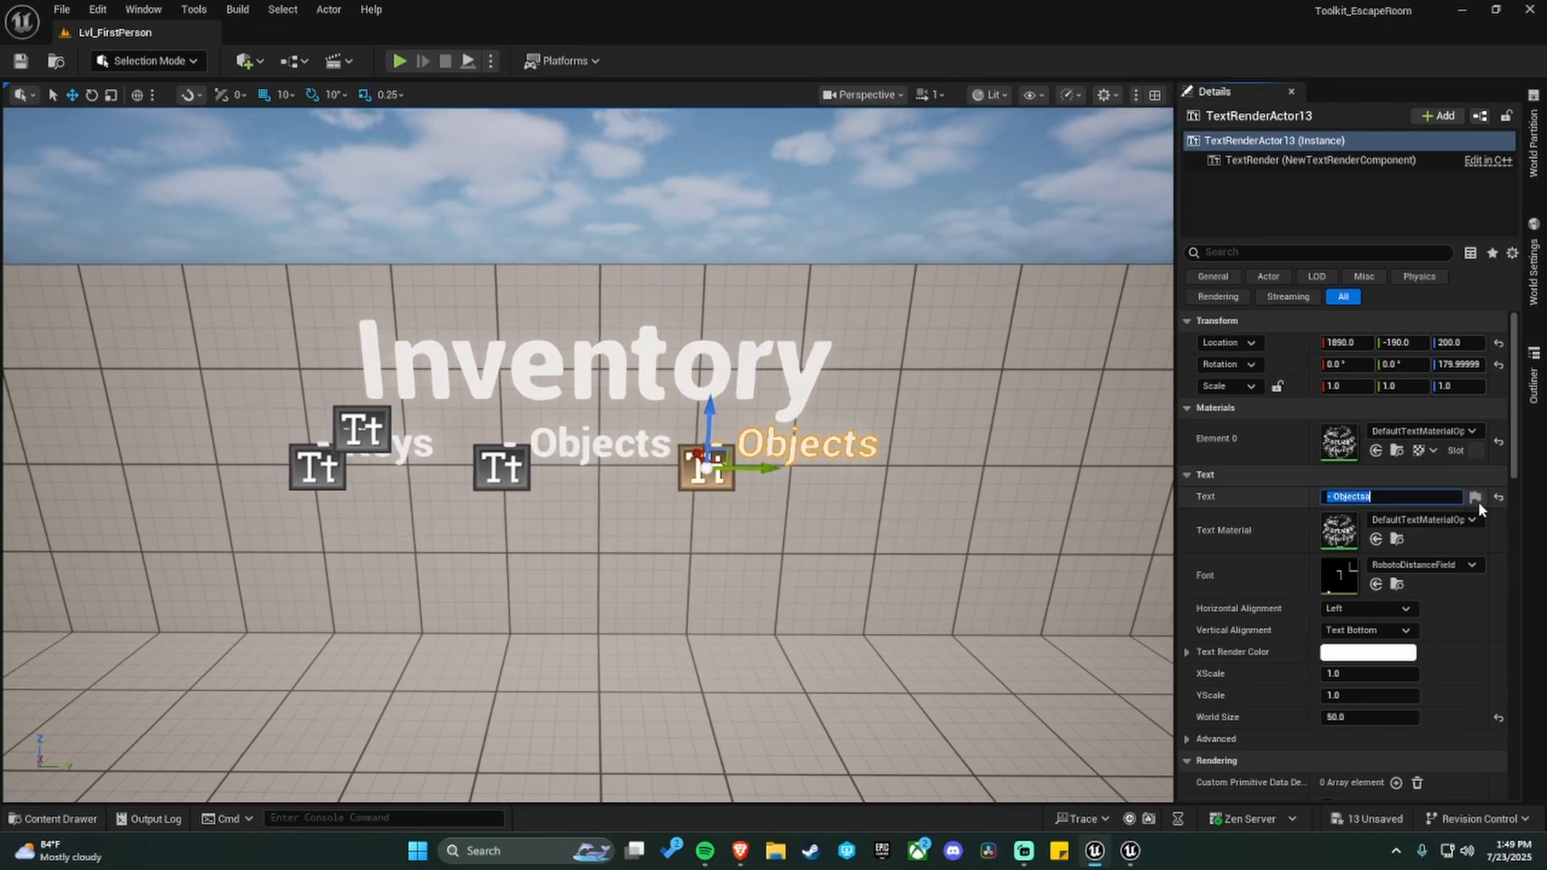
pyautogui.write('- Currency')
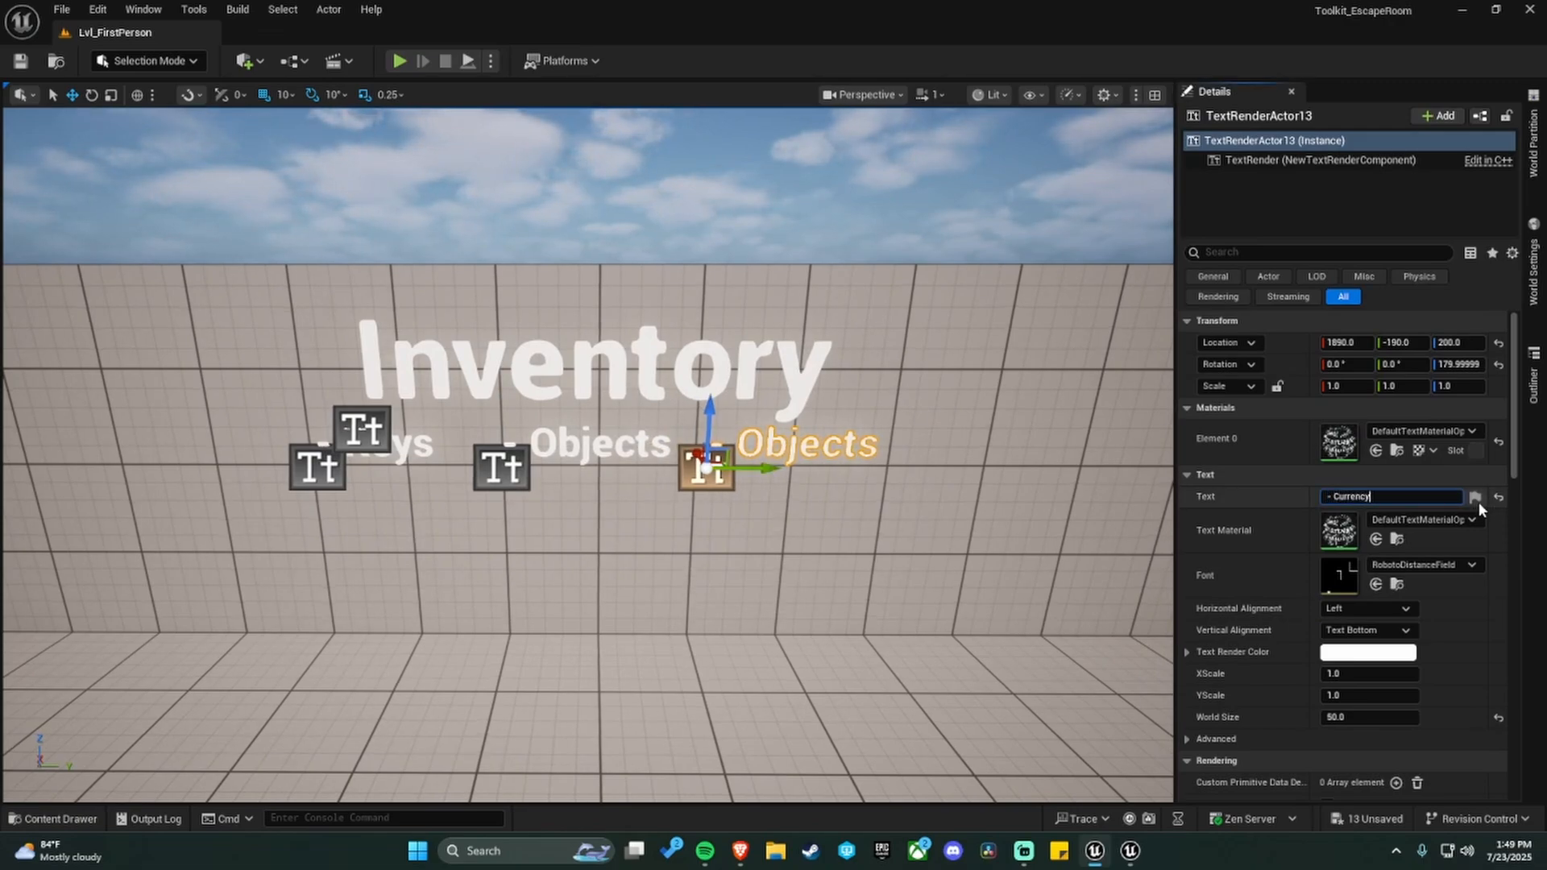
# Examine the spacing of the category labels under the Inventory heading in game view.
pyautogui.press('s')
pyautogui.moveTo(670, 500); pyautogui.dragTo(725, 513, button='right')
pyautogui.press('Escape')
pyautogui.press('w')
pyautogui.press('g')
pyautogui.press('s')
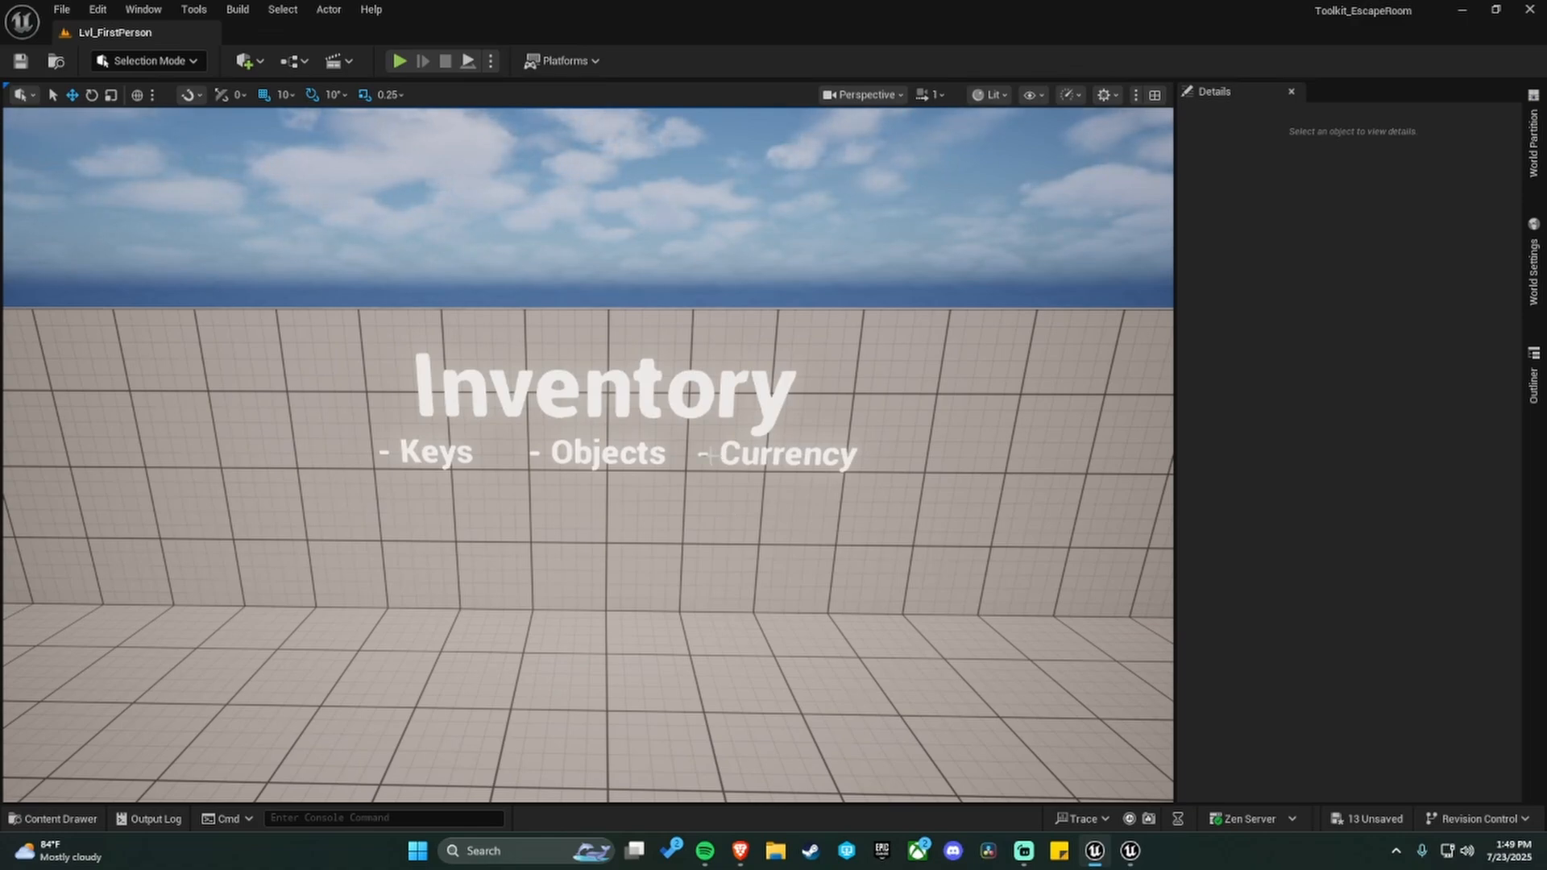
pyautogui.click(748, 463)
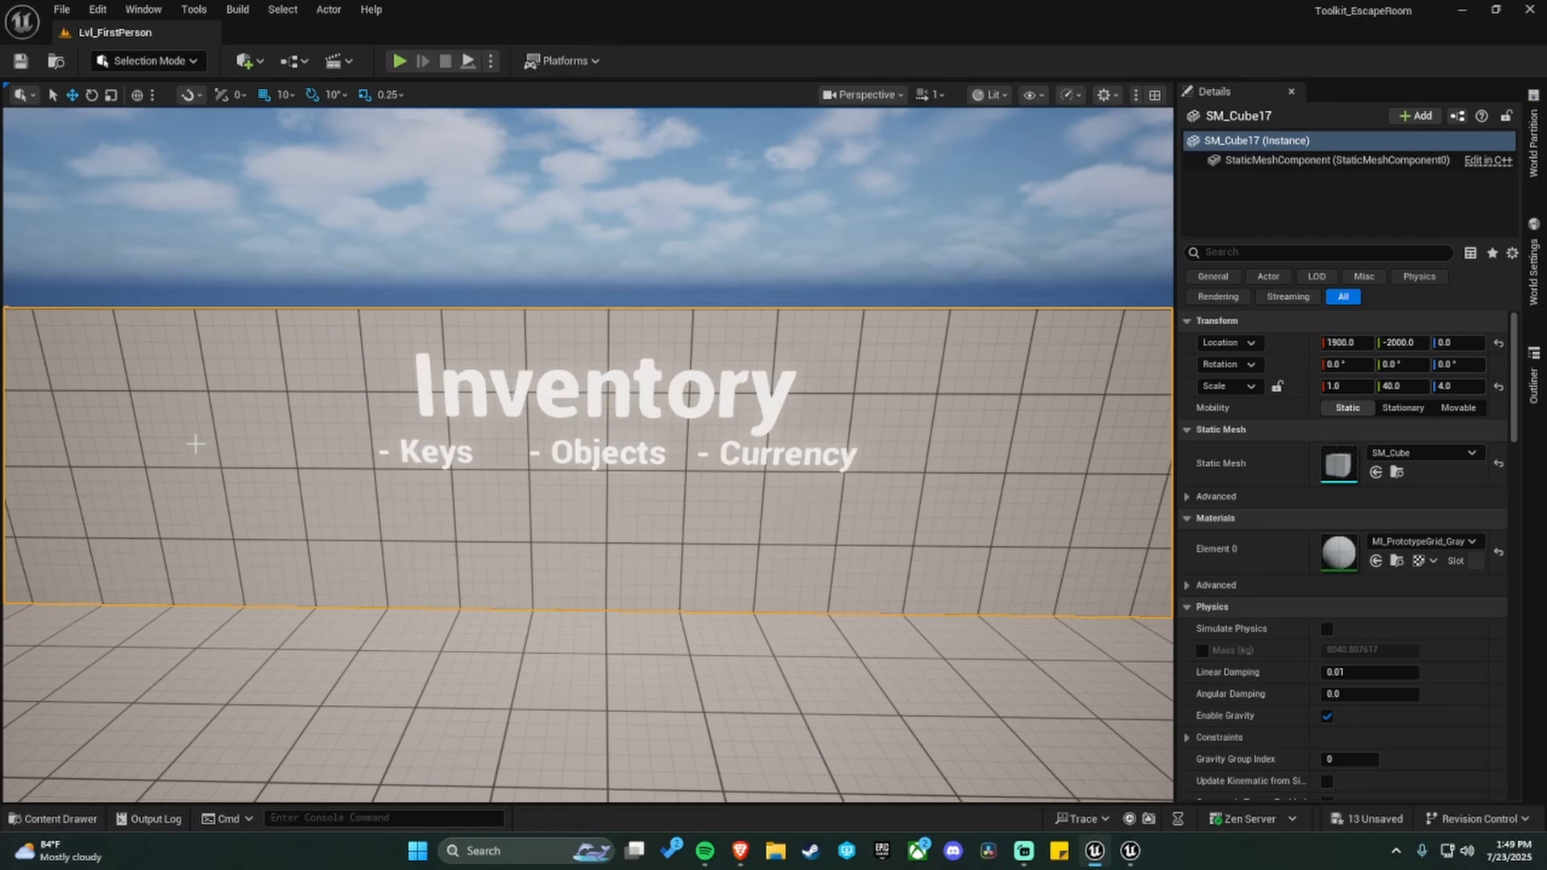
pyautogui.hotkey('alt', 'Tab')
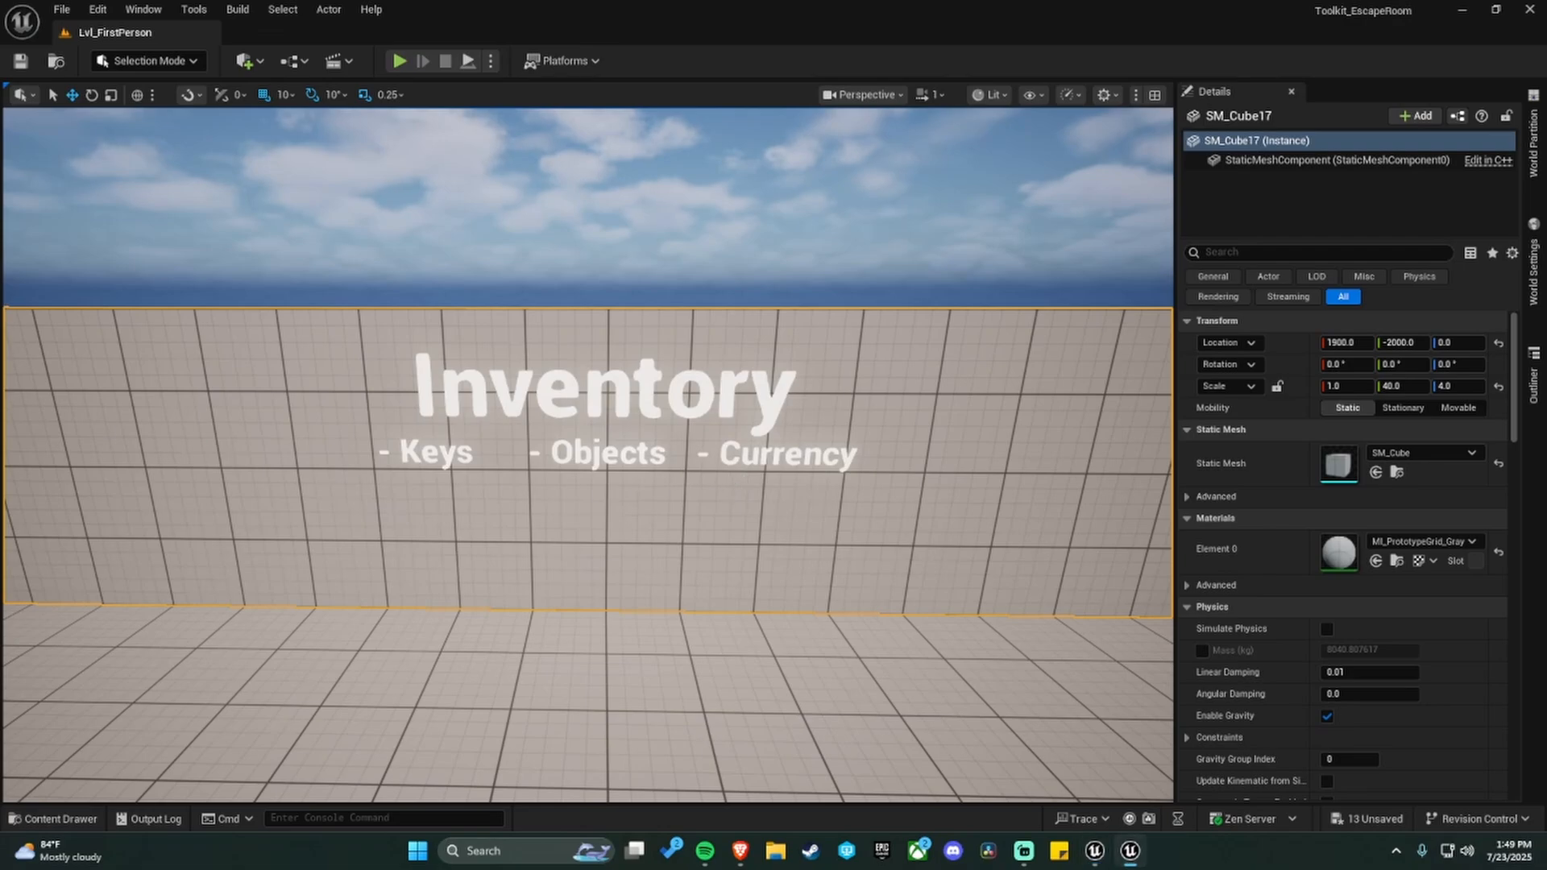
# Duplicate the "- Currency" text to beneath the "Interactbles" heading at Y 510 and change the copy's text to "- Doors".
pyautogui.moveTo(606, 455); pyautogui.dragTo(317, 452, button='right')
pyautogui.press('g')
pyautogui.click(288, 449)
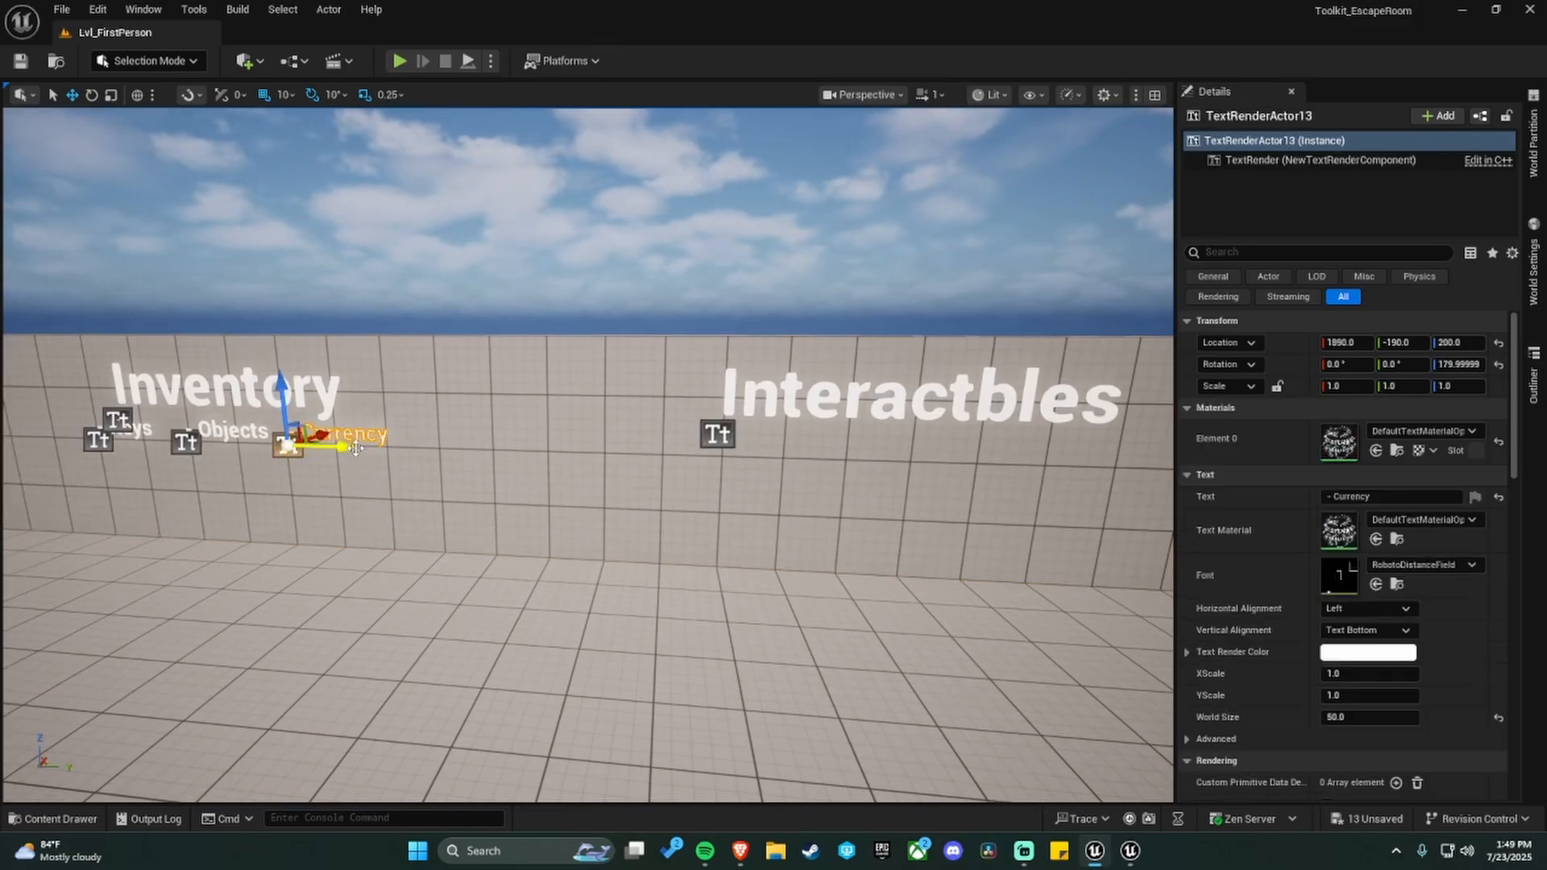
pyautogui.keyDown('alt'); pyautogui.moveTo(356, 448); pyautogui.dragTo(743, 463); pyautogui.keyUp('alt')
pyautogui.moveTo(816, 508); pyautogui.dragTo(853, 493, button='right')
pyautogui.press('w')
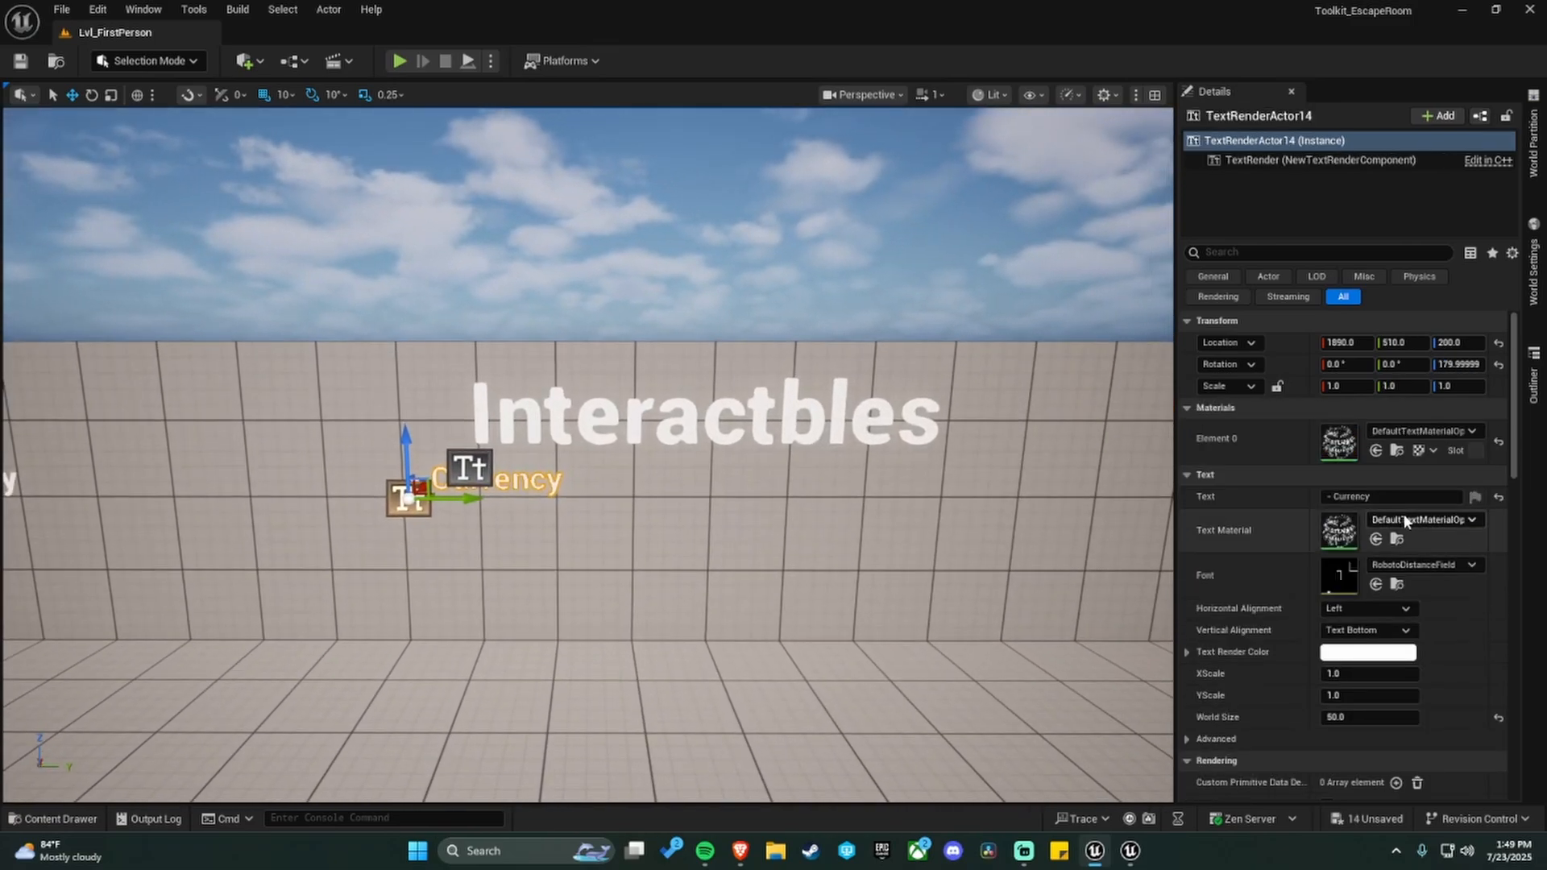
pyautogui.click(1407, 497)
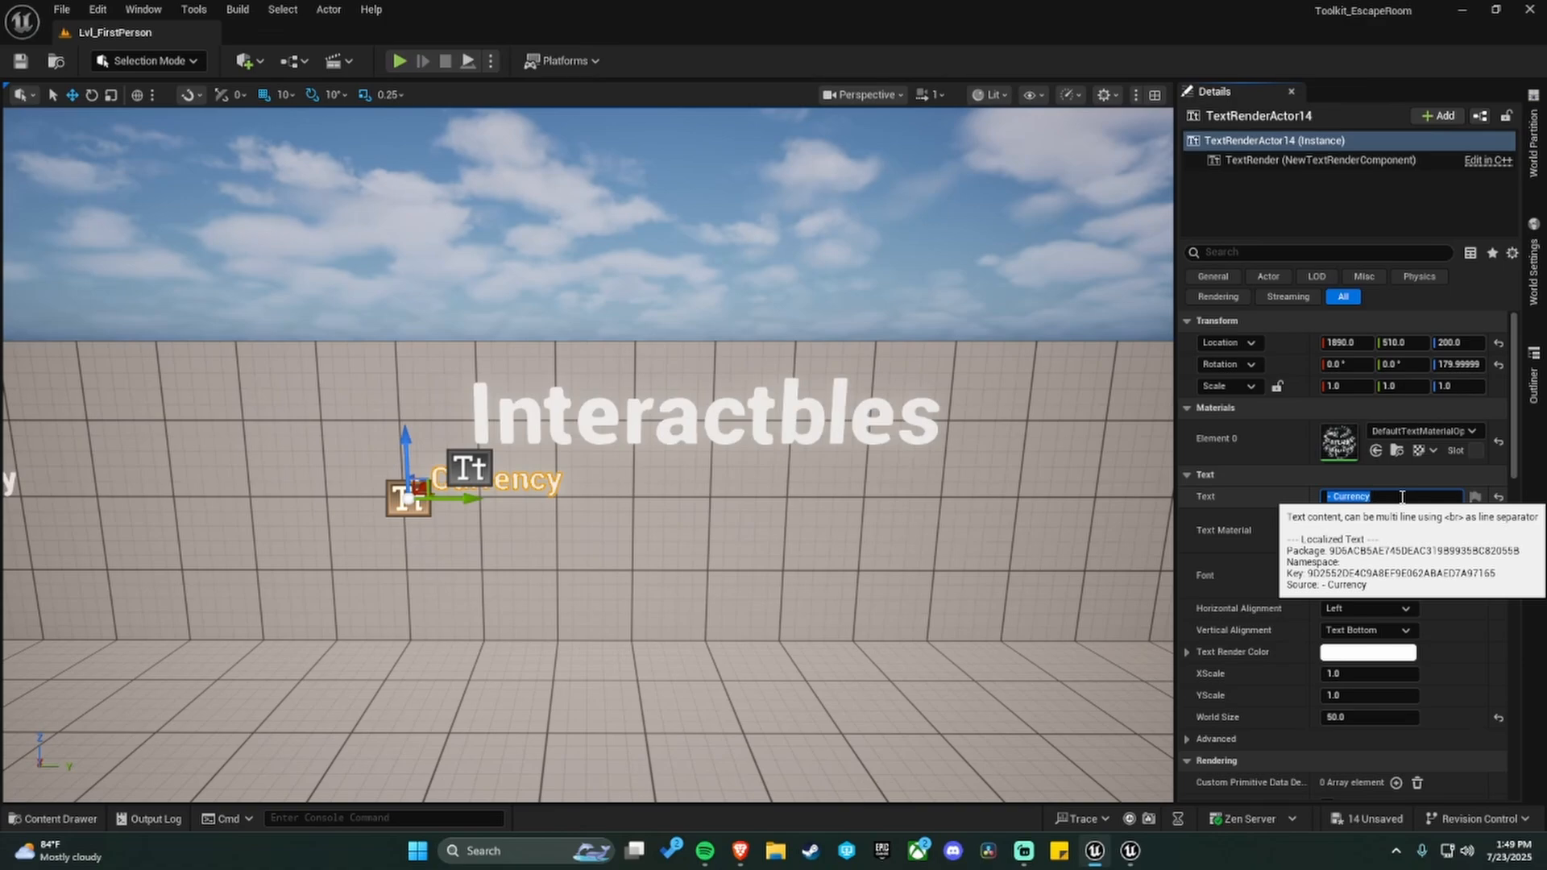
pyautogui.write('- Doors')
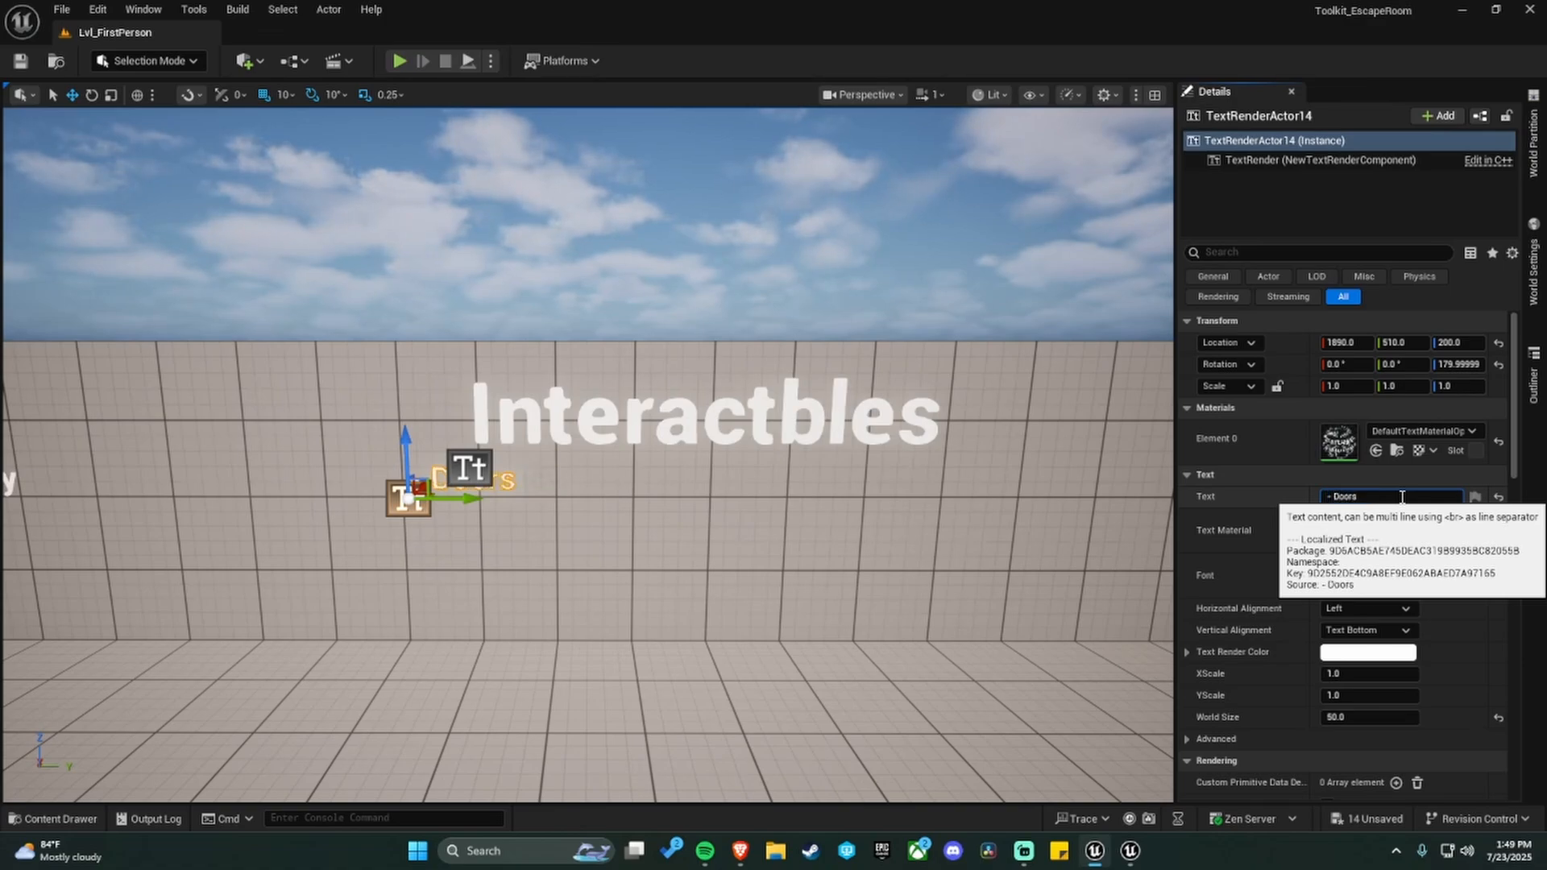
pyautogui.press('Return')
# Duplicate the "- Doors" text along the wall at Y 700 and change the copy's text to "- Levers/Buttons".
pyautogui.keyDown('alt'); pyautogui.moveTo(469, 498); pyautogui.dragTo(618, 498); pyautogui.keyUp('alt')
pyautogui.hotkey('ctrl', 'a')
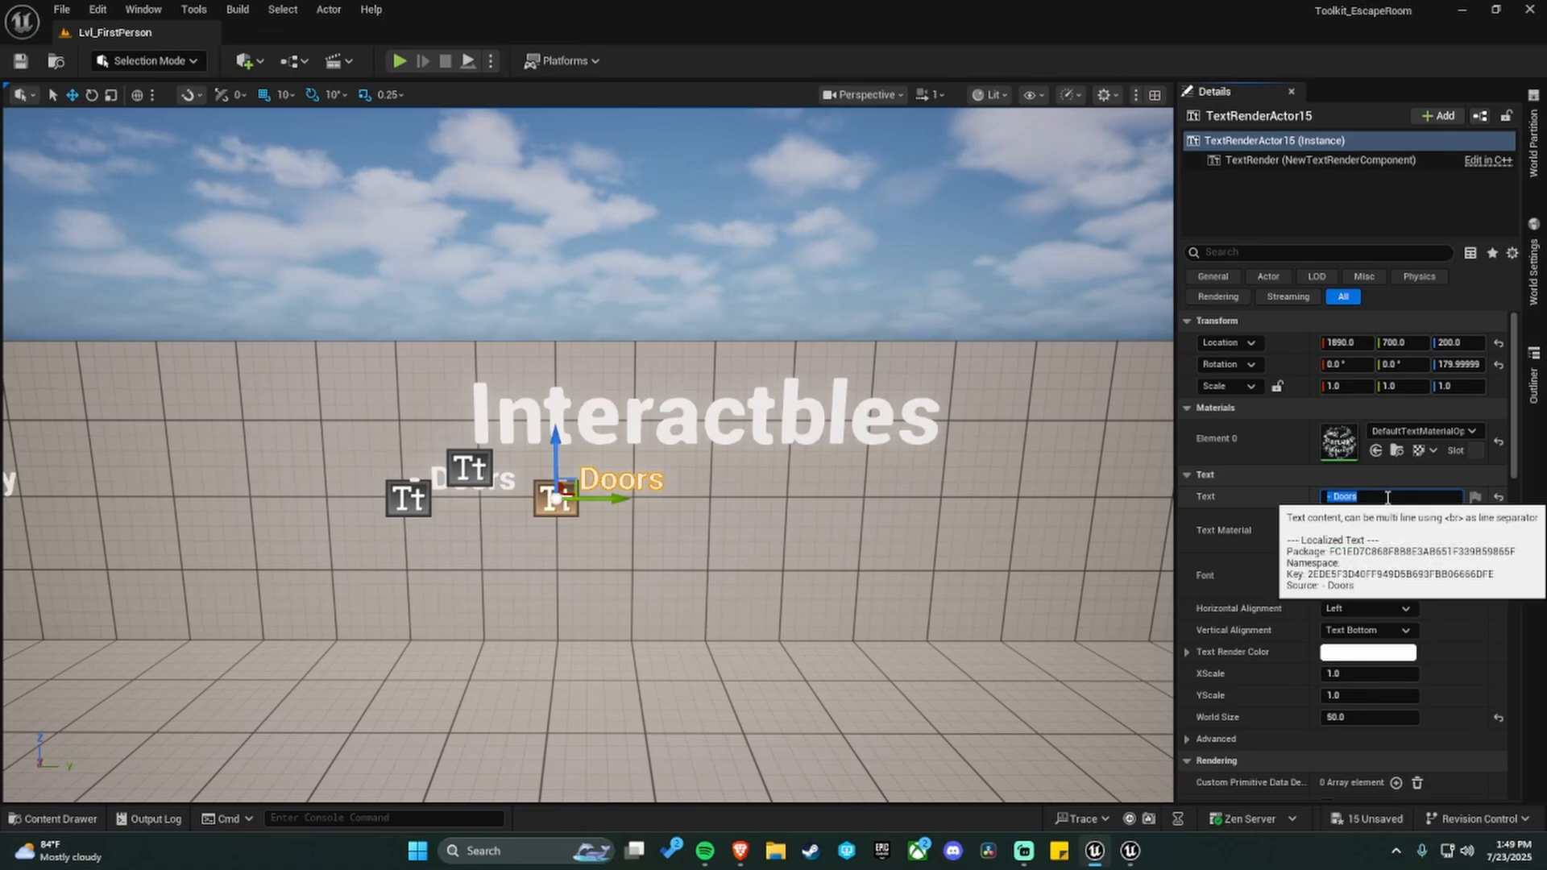
pyautogui.write('Lever/Bu')
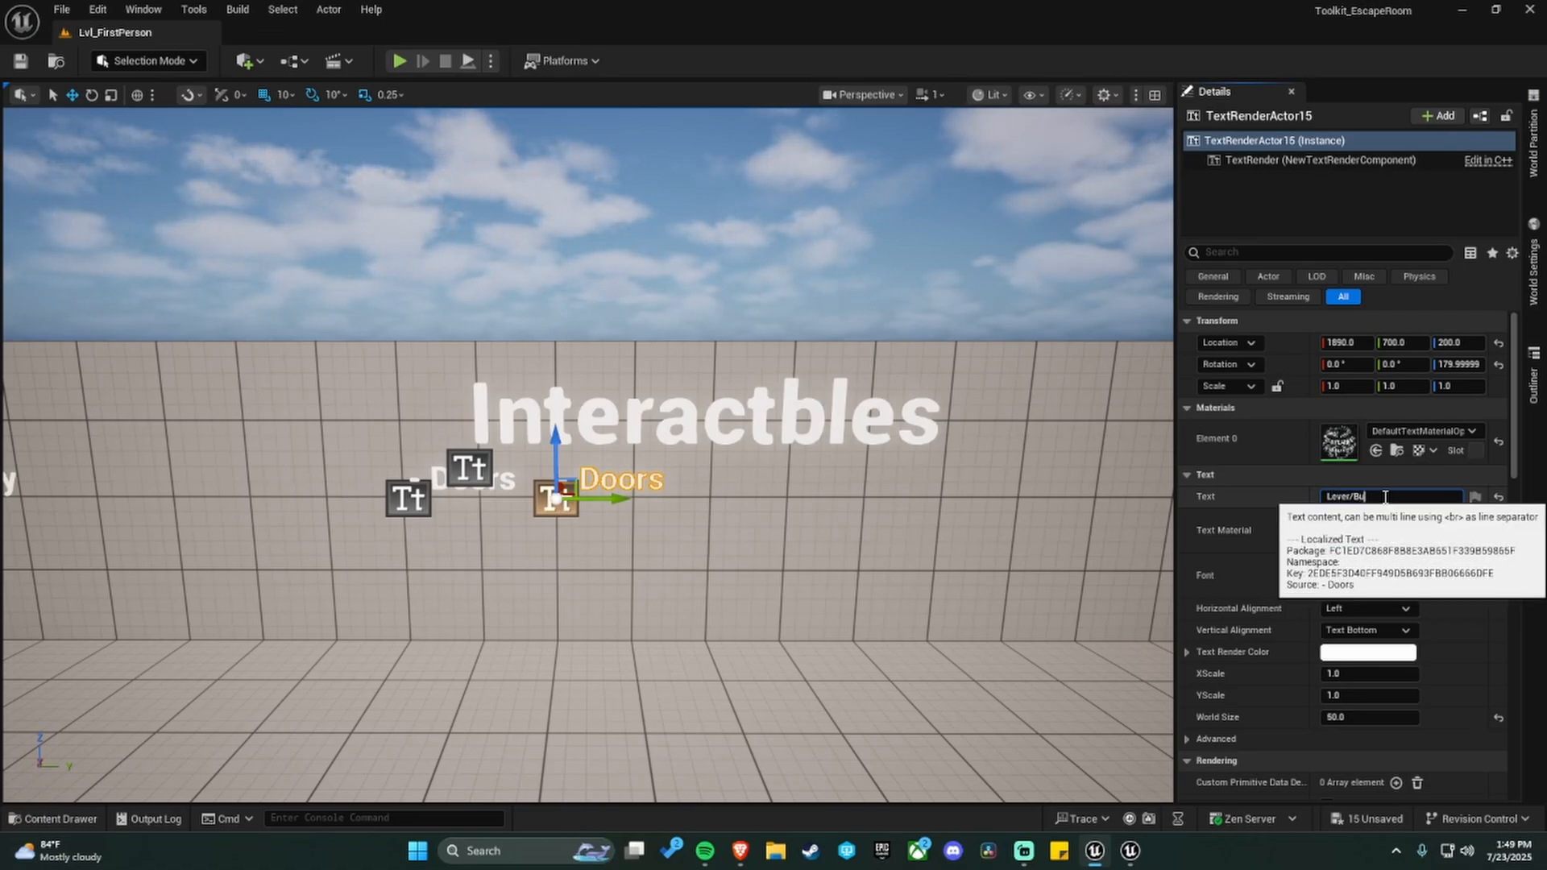
pyautogui.hotkey('ctrl', 'a')
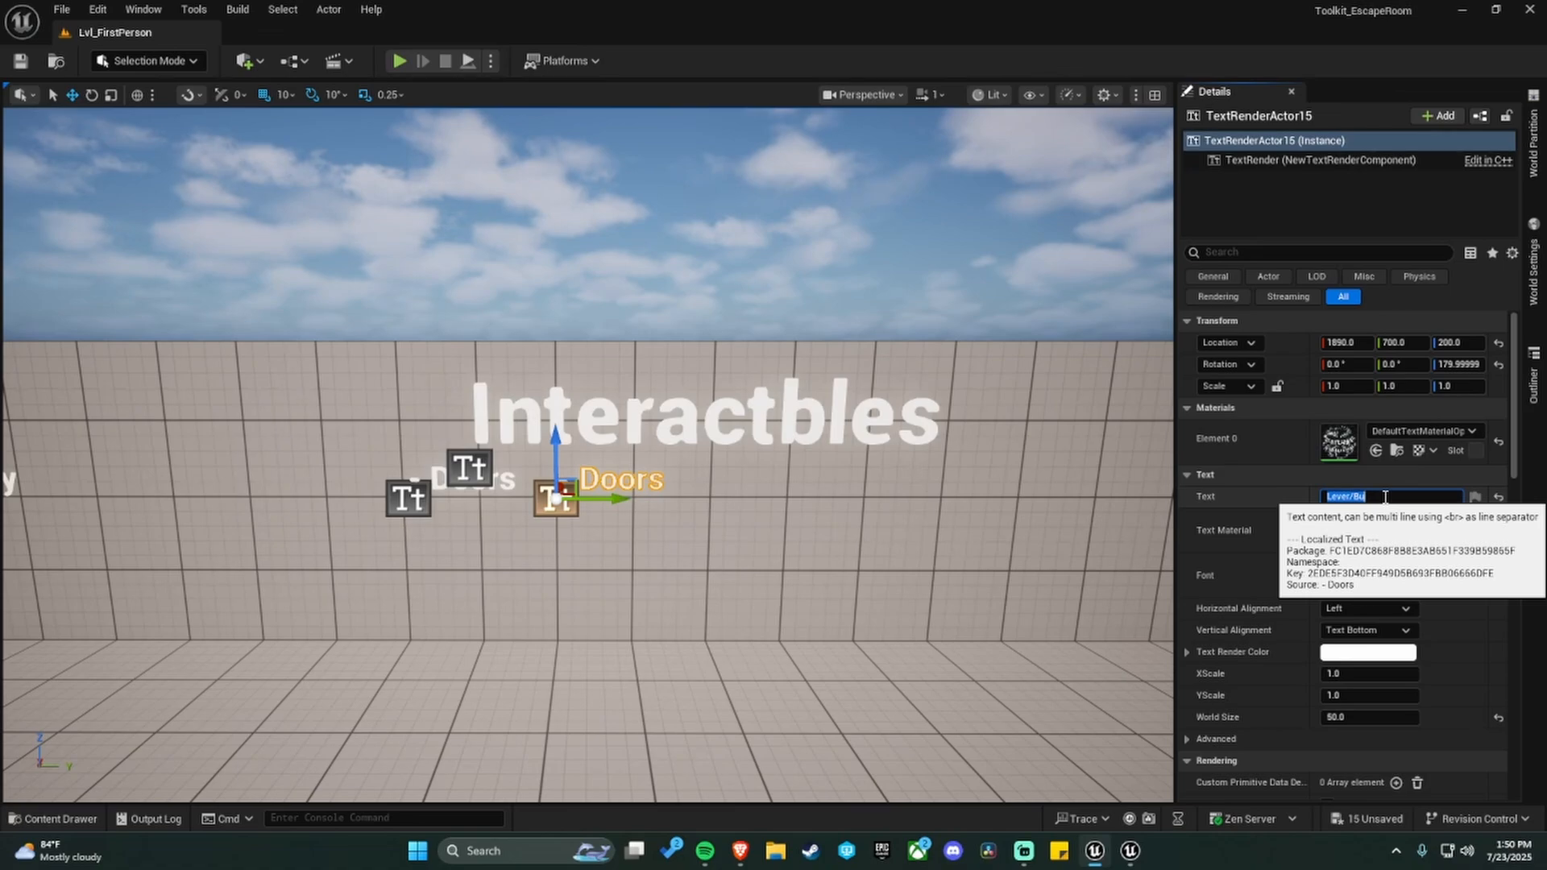
pyautogui.write('- L')
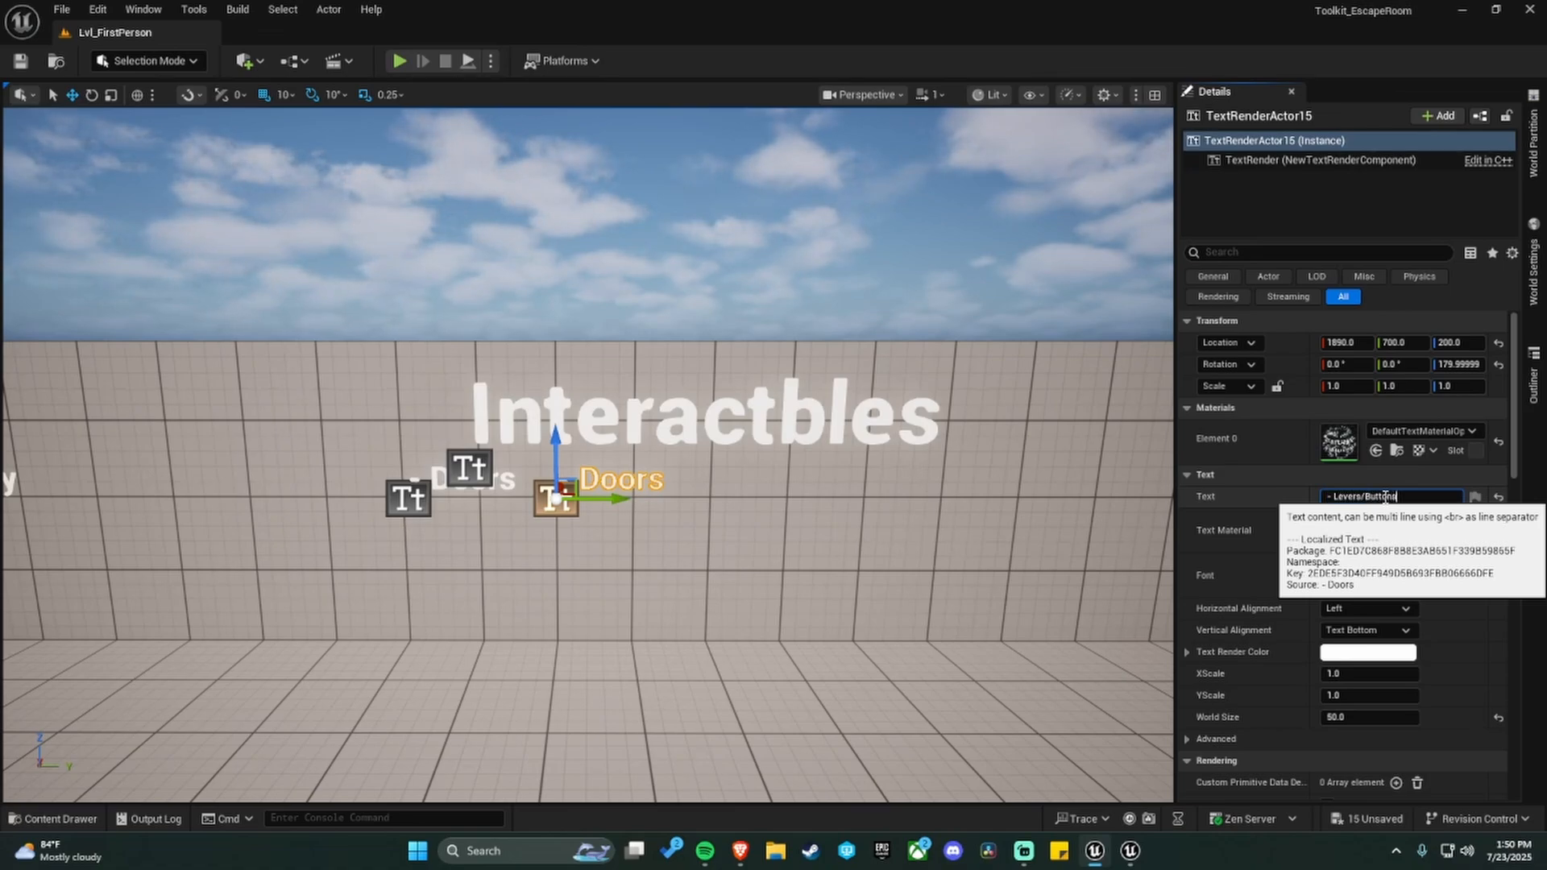
pyautogui.write('evers/Buttons')
pyautogui.press('Return')
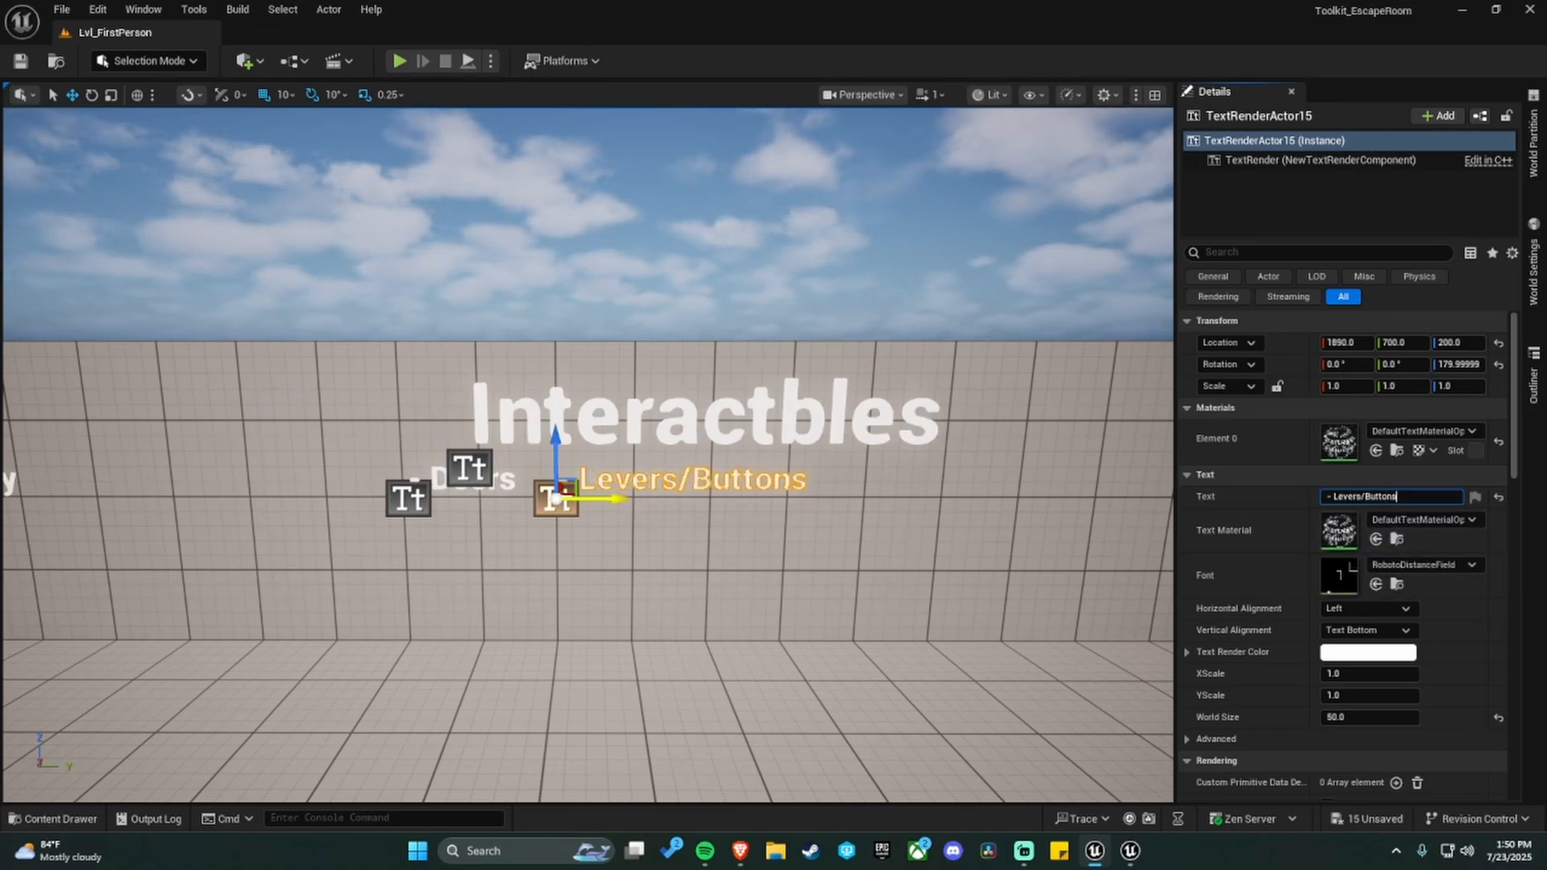
# Duplicate the "- Levers/Buttons" text along the wall at Y 1070 and change the copy's text to "- Elevators".
pyautogui.keyDown('alt'); pyautogui.moveTo(600, 499); pyautogui.dragTo(1096, 507); pyautogui.keyUp('alt')
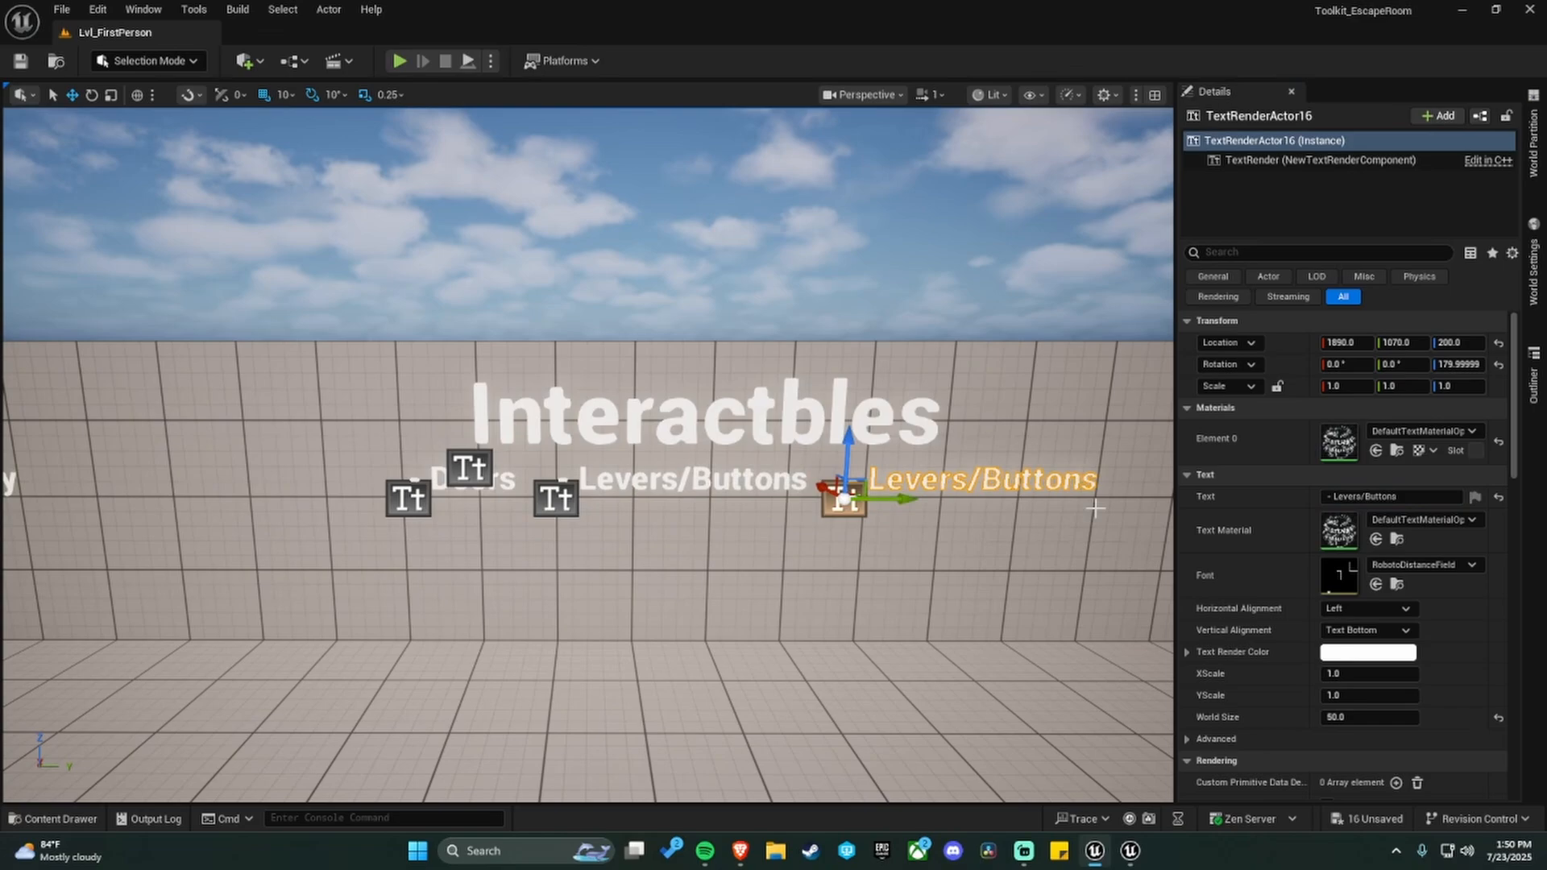
pyautogui.click(1418, 494)
pyautogui.write('- Ele')
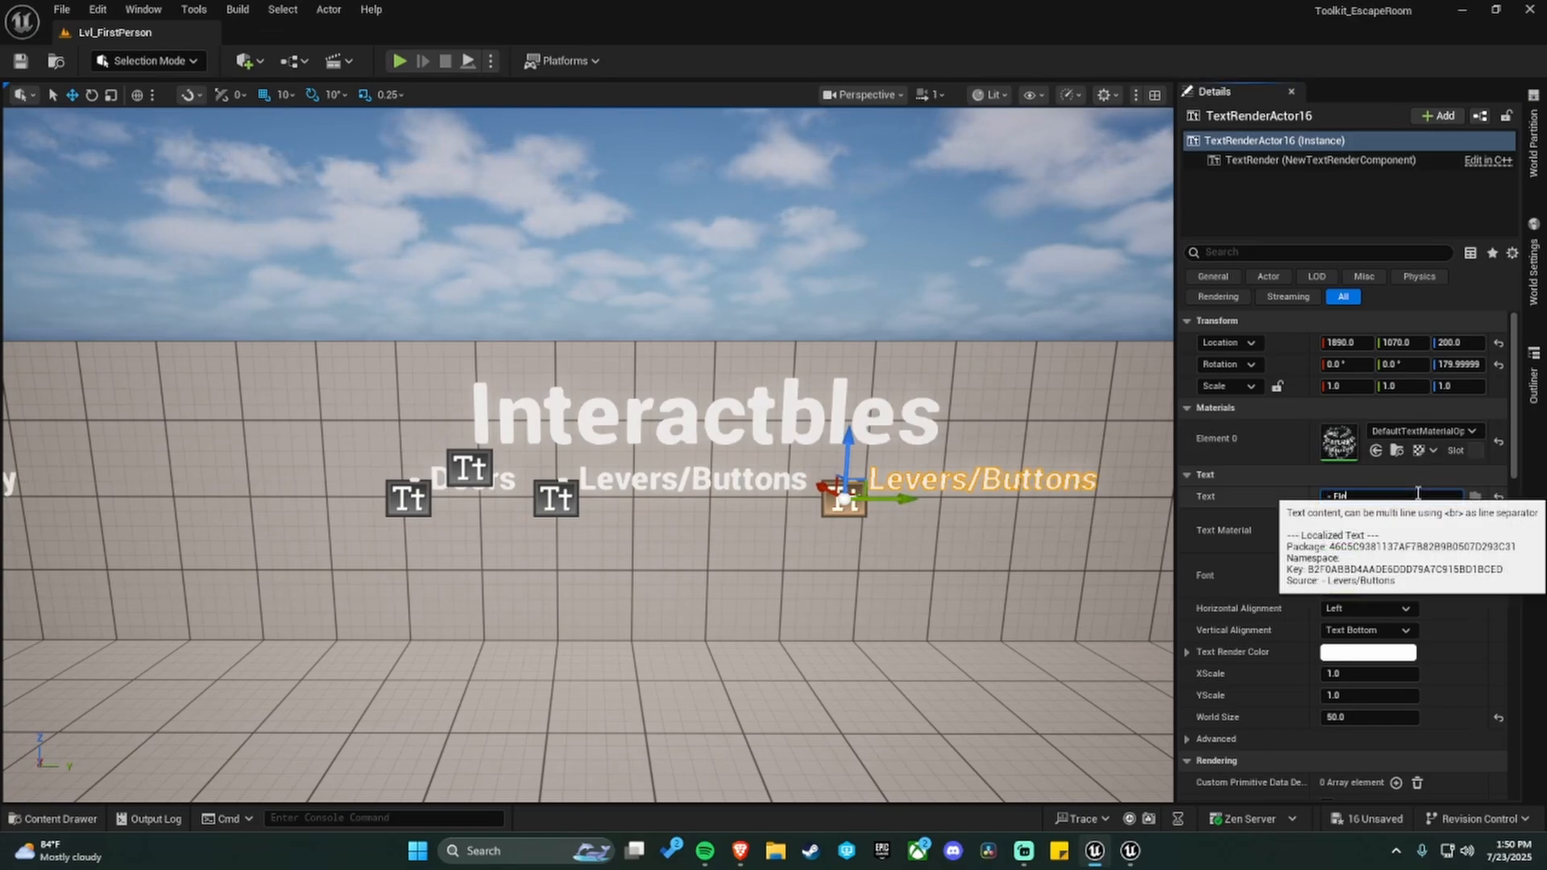
pyautogui.write('vators')
pyautogui.press('Return')
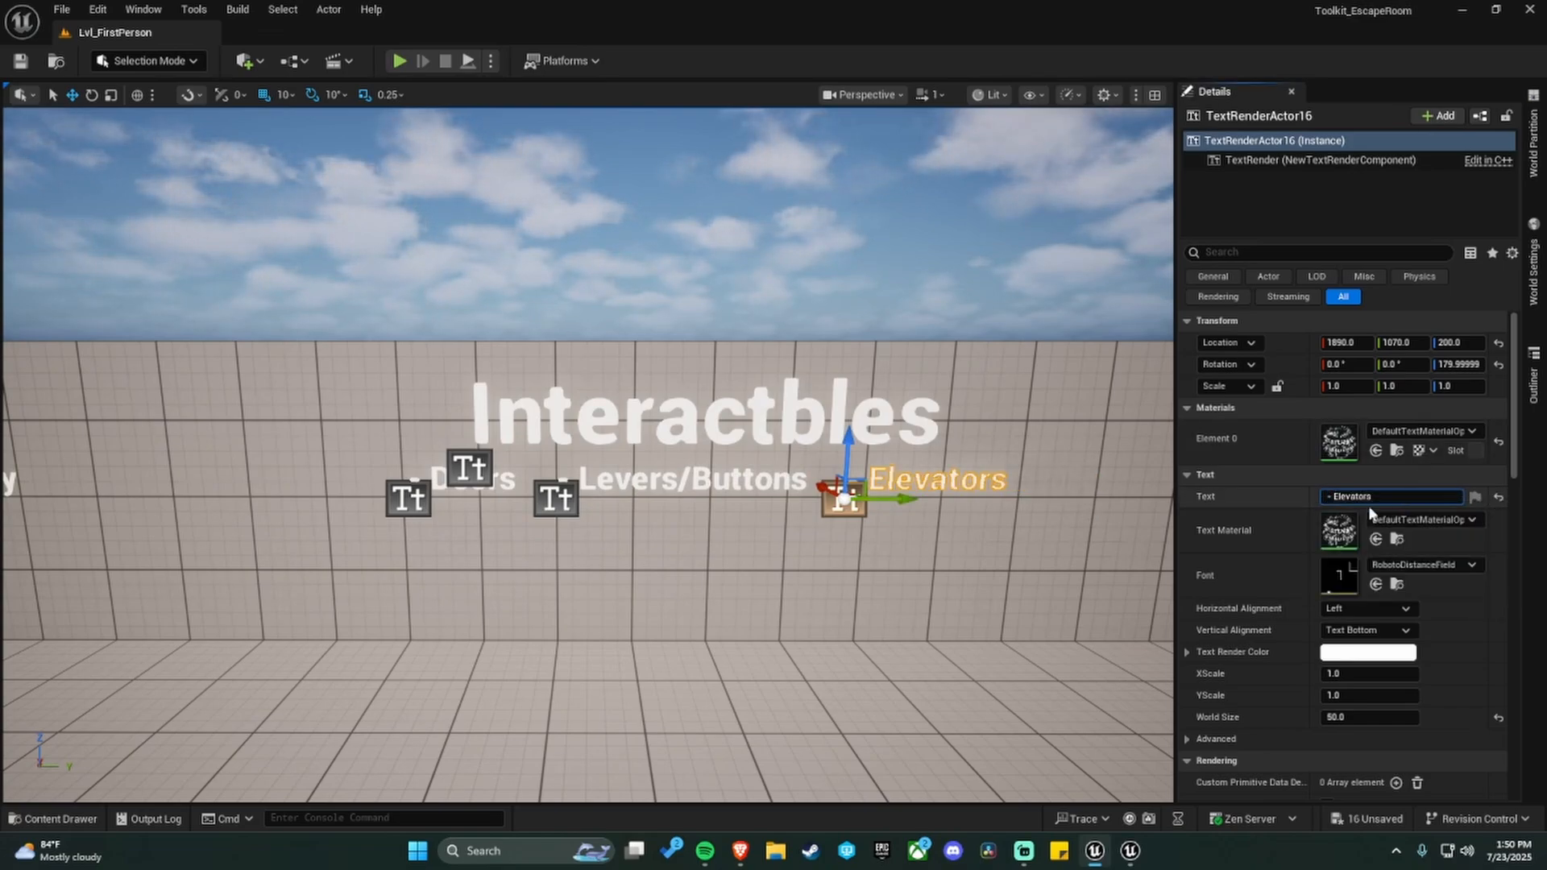
# Examine the label spacing under the Interactbles heading in game view, and the layout of all three headings along the wall.
pyautogui.press('w')
pyautogui.moveTo(883, 544); pyautogui.dragTo(816, 533, button='right')
pyautogui.press('Escape')
pyautogui.press('s')
pyautogui.press('g')
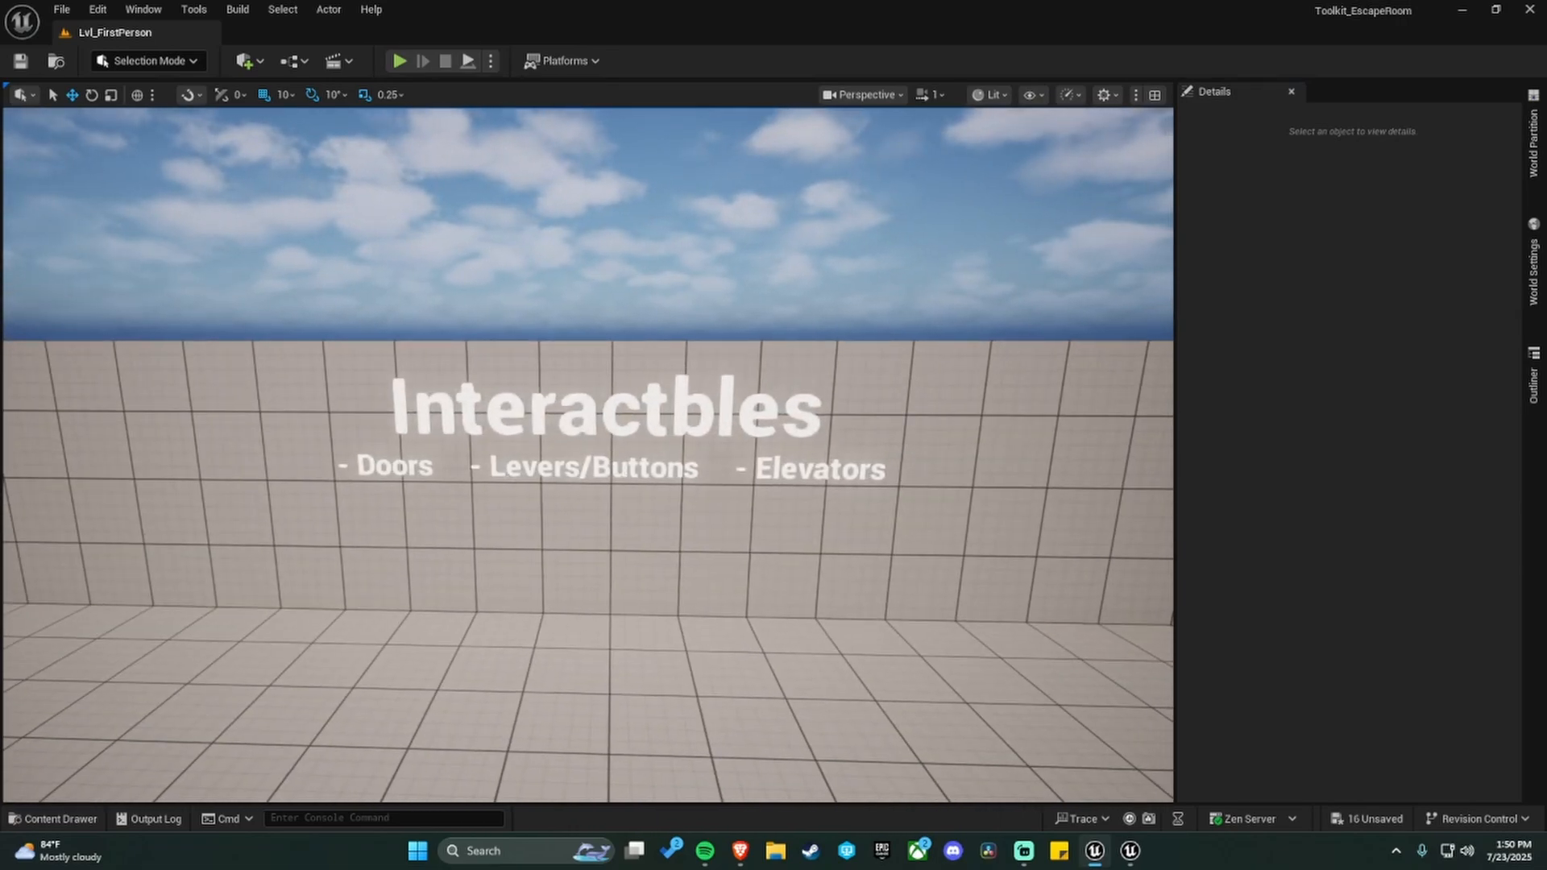
pyautogui.press('a')
pyautogui.moveTo(710, 532); pyautogui.dragTo(772, 557, button='right')
pyautogui.press('g')
pyautogui.press('s')
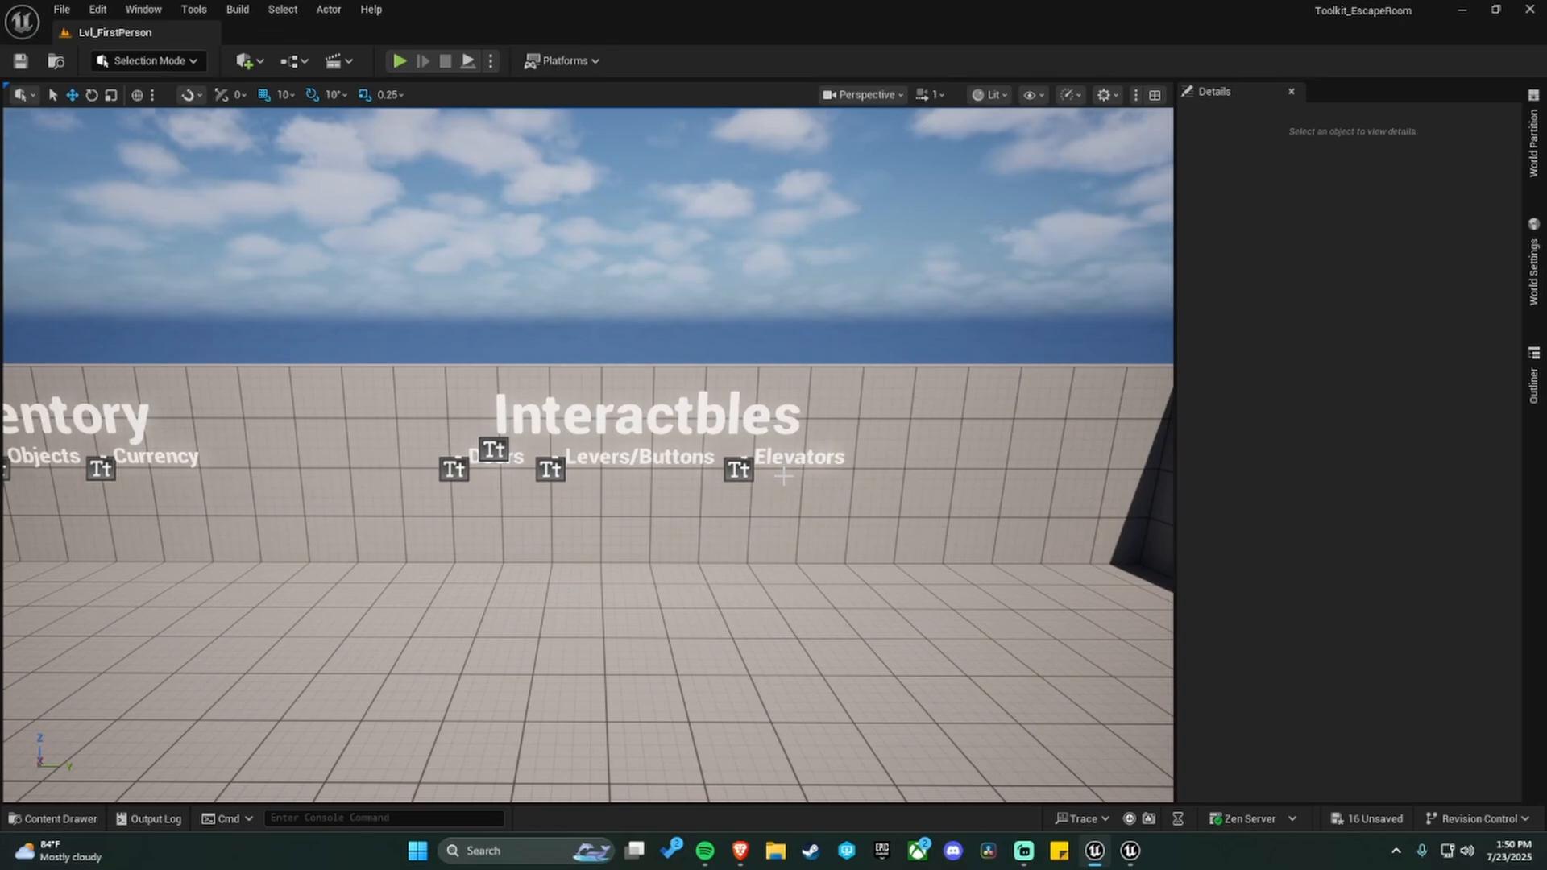
pyautogui.press('s')
pyautogui.press('a')
pyautogui.moveTo(701, 508); pyautogui.dragTo(713, 516, button='right')
pyautogui.press('s')
pyautogui.press('a')
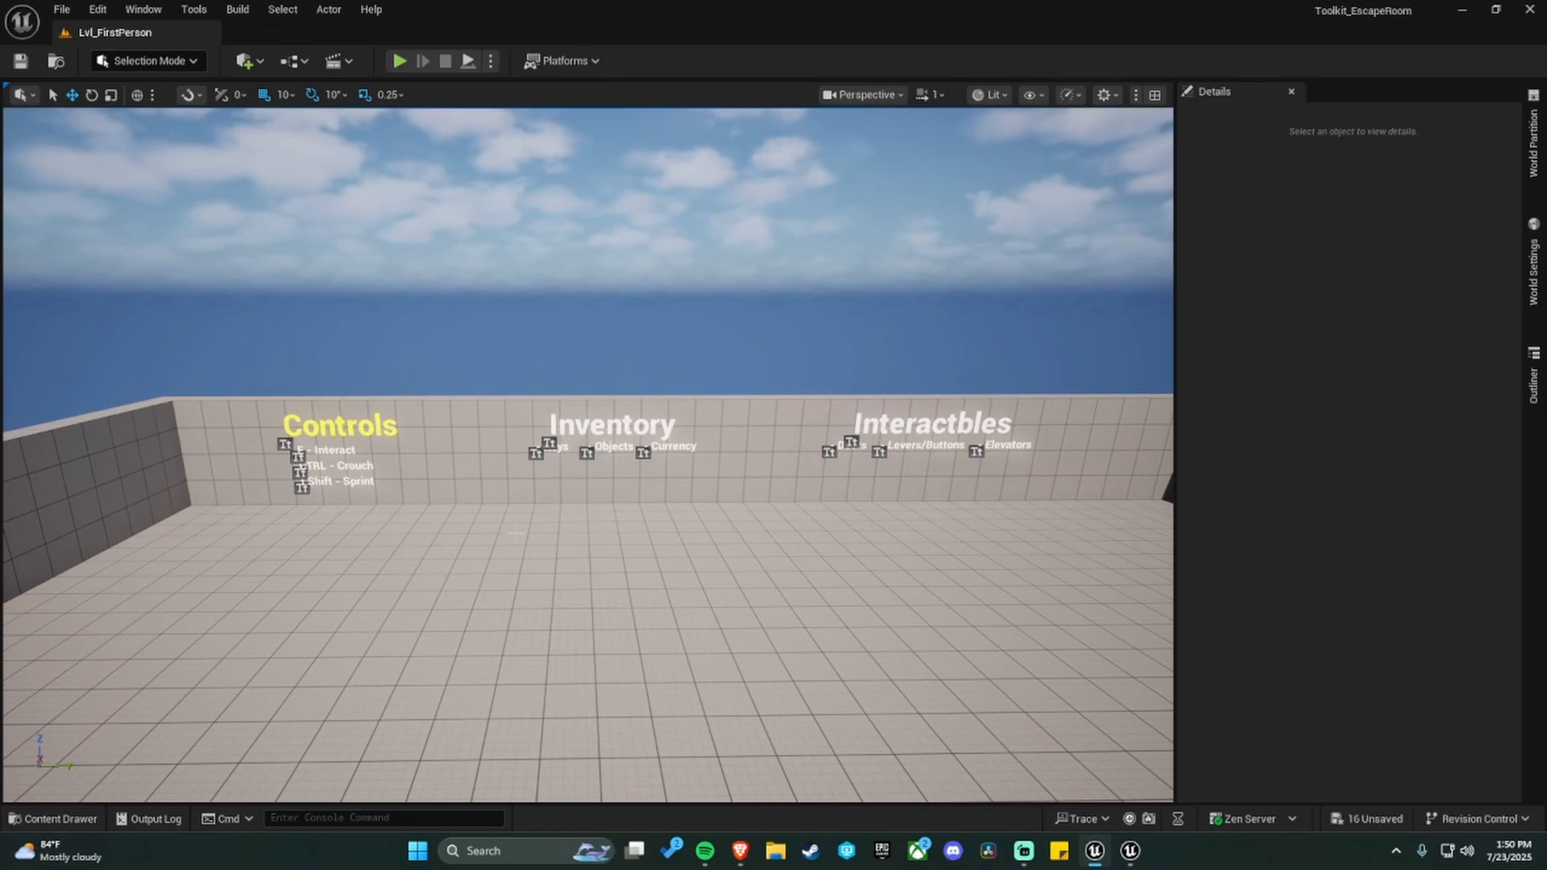
pyautogui.moveTo(1174, 443); pyautogui.dragTo(1203, 443)
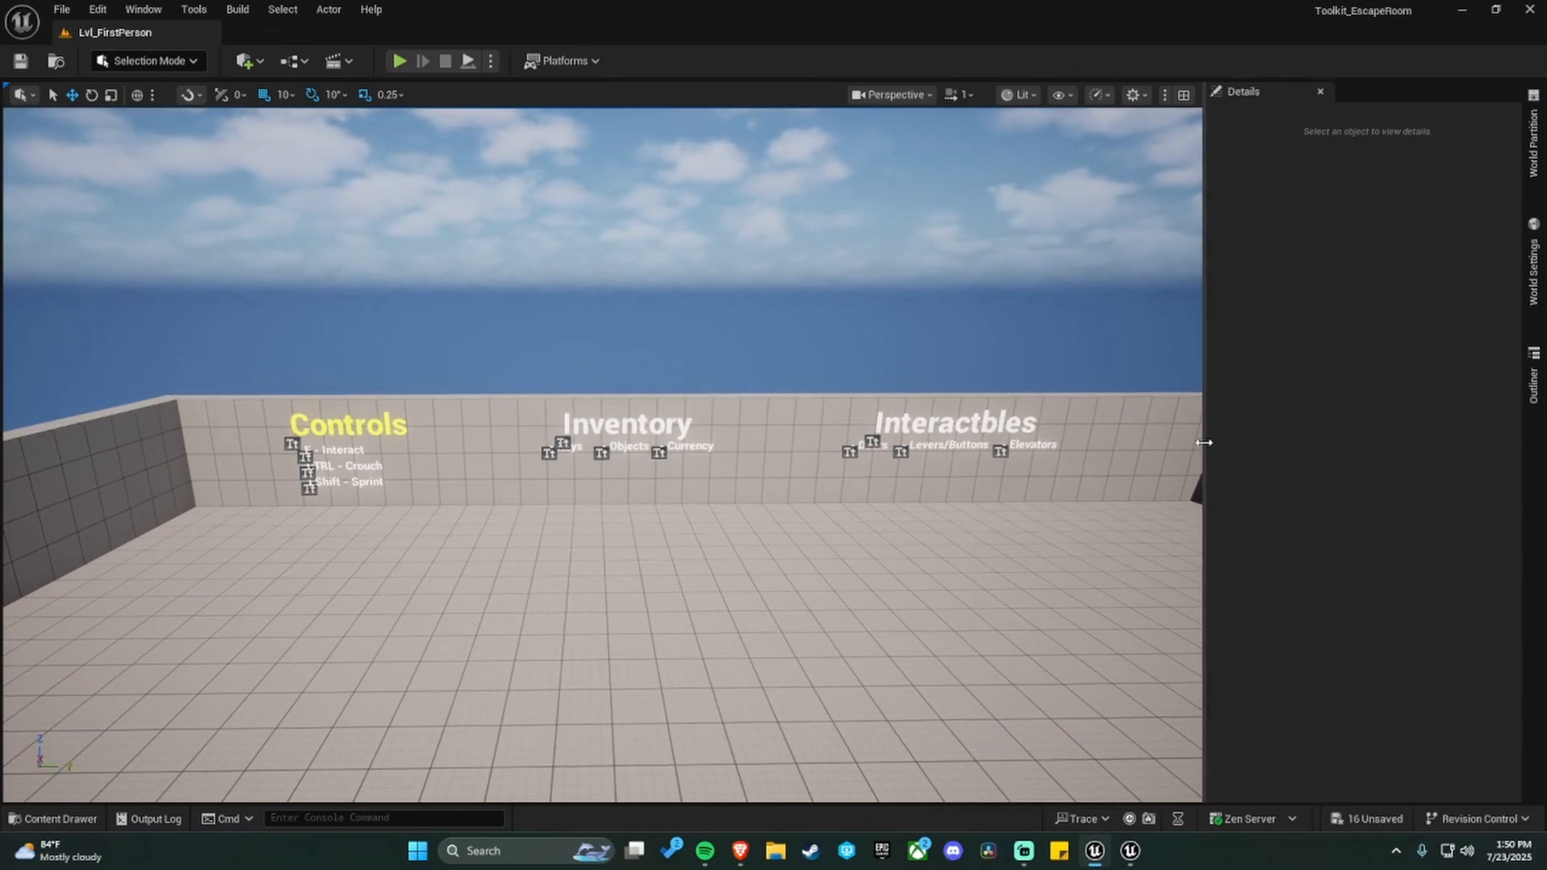
# Duplicate the "E - Interact" text to the Puzzles wall at X -550, Y -1880 and rotate the copy to 90° about Z.
pyautogui.moveTo(1007, 474); pyautogui.dragTo(880, 469, button='right')
pyautogui.press('w')
pyautogui.press('d')
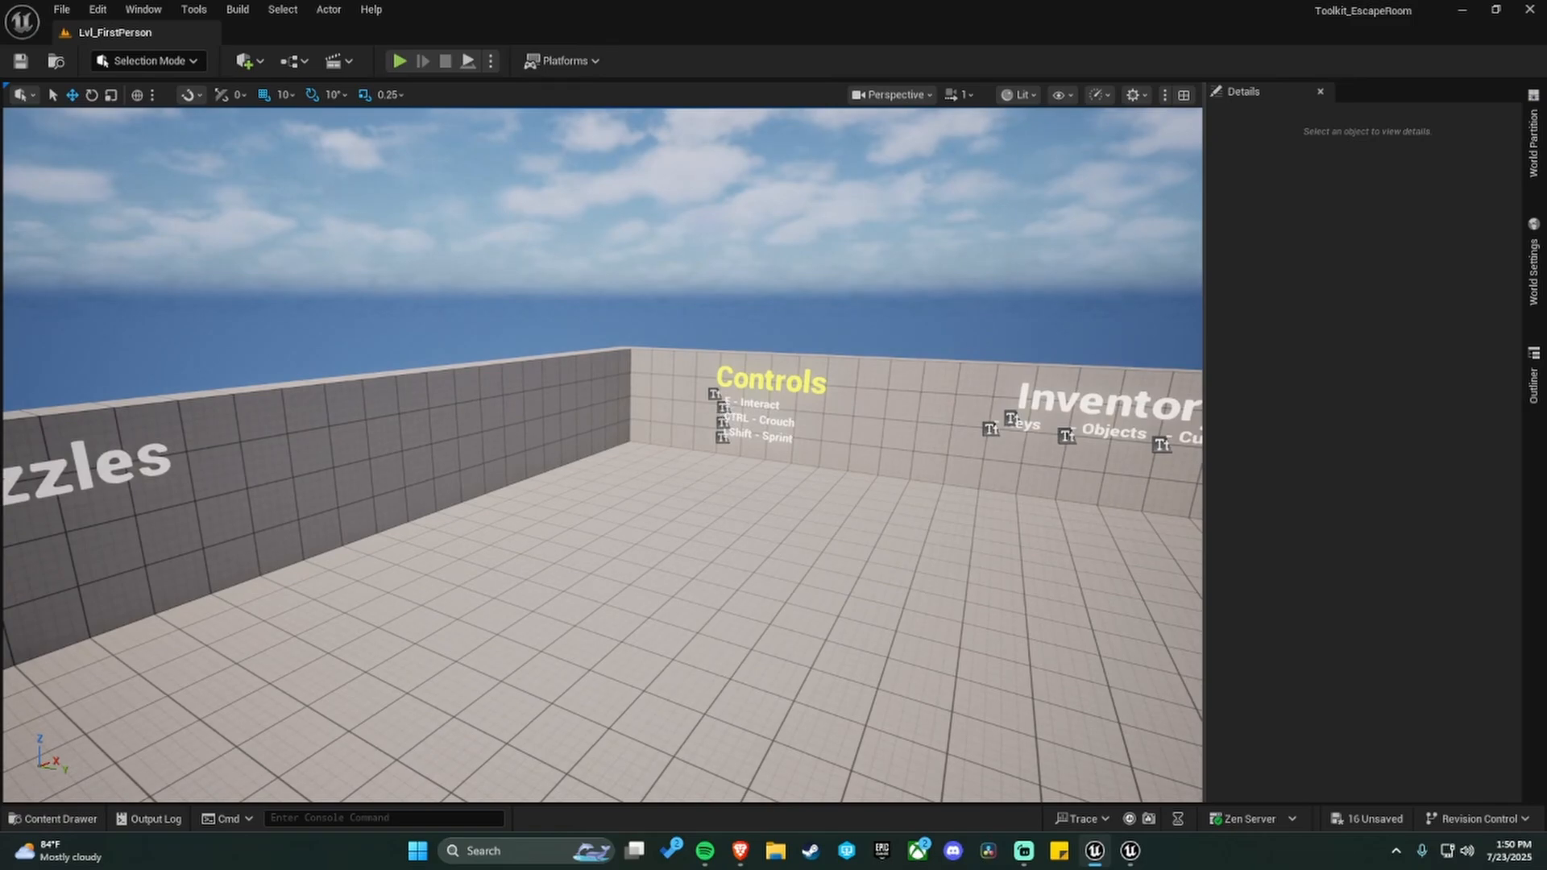
pyautogui.click(750, 405)
pyautogui.keyDown('alt'); pyautogui.moveTo(737, 402); pyautogui.dragTo(407, 597); pyautogui.keyUp('alt')
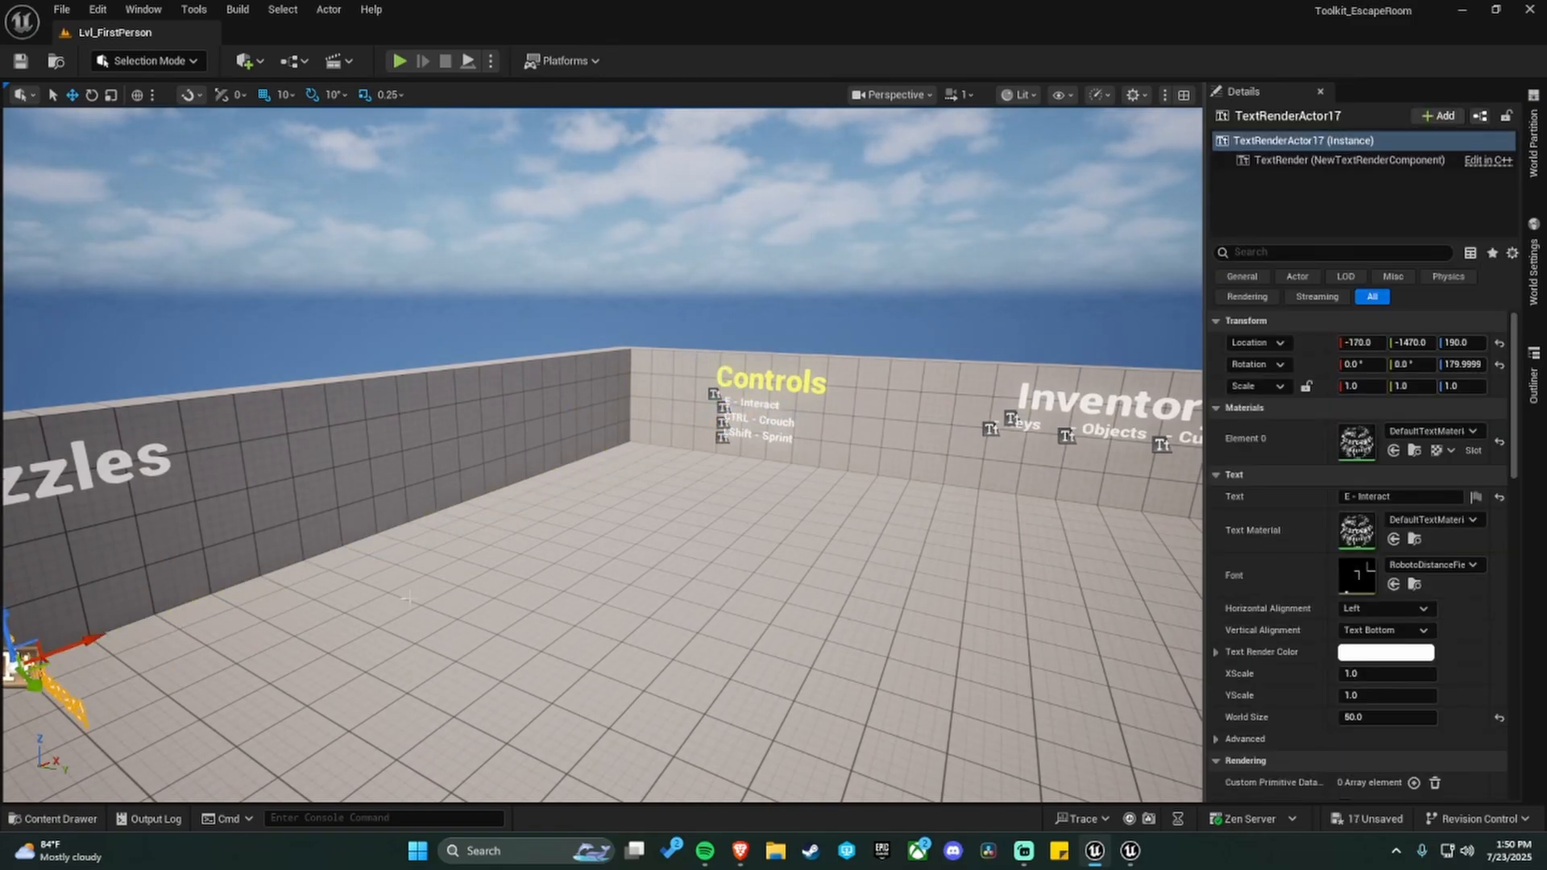
pyautogui.moveTo(407, 597); pyautogui.dragTo(256, 606, button='right')
pyautogui.press('e')
pyautogui.moveTo(582, 568); pyautogui.dragTo(451, 482)
pyautogui.press('w')
pyautogui.moveTo(451, 482); pyautogui.dragTo(679, 461, button='right')
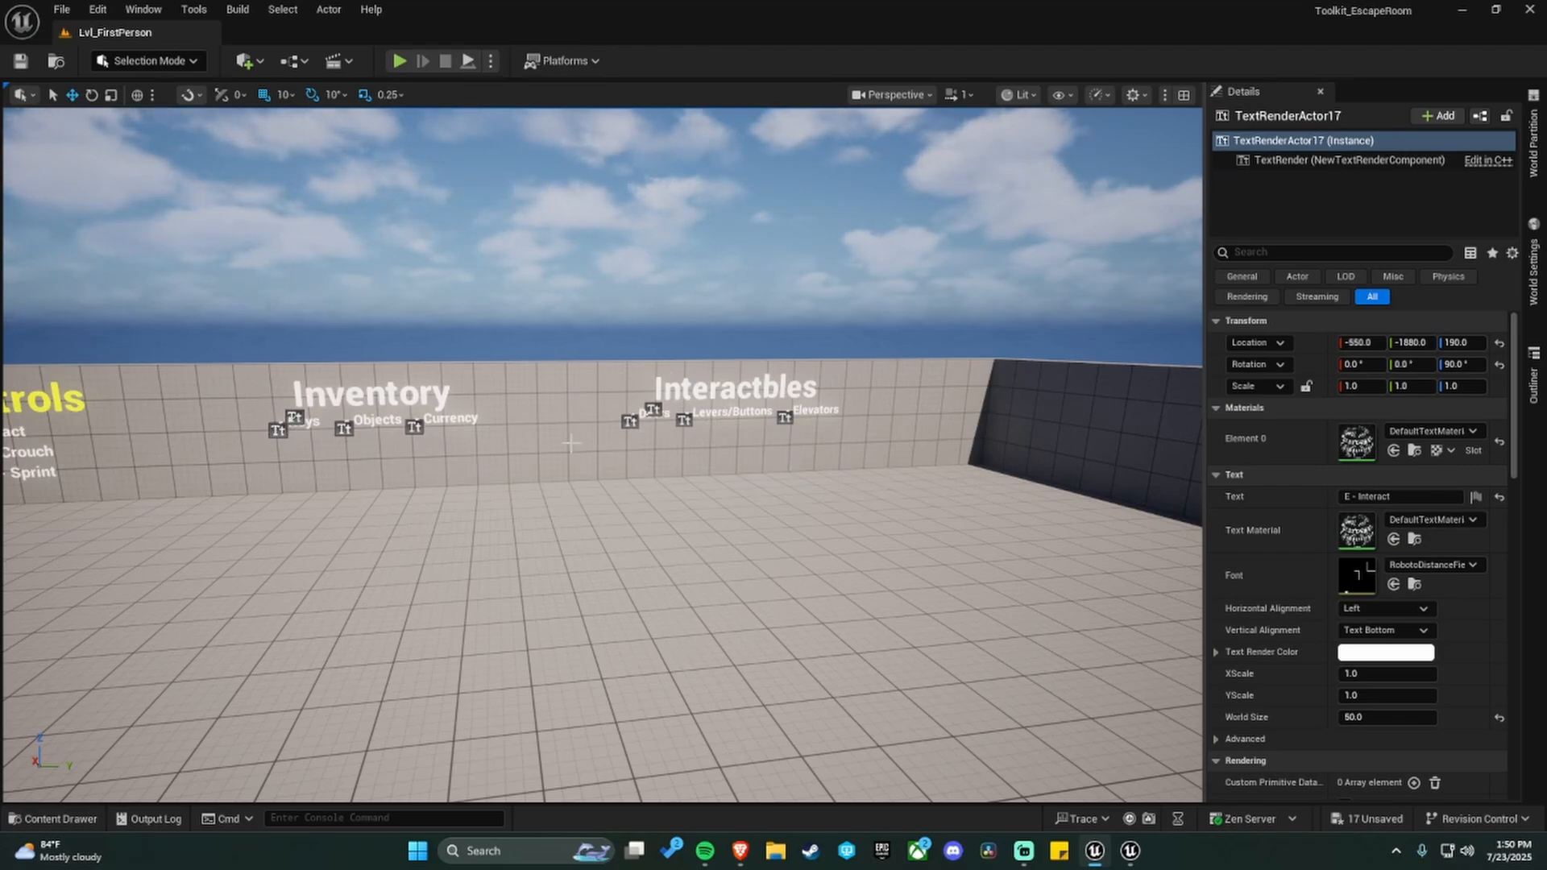
# Move the copied "E - Interact" text on the Puzzles wall to X -860 and change its text to "Rotating Objects".
pyautogui.press('f')
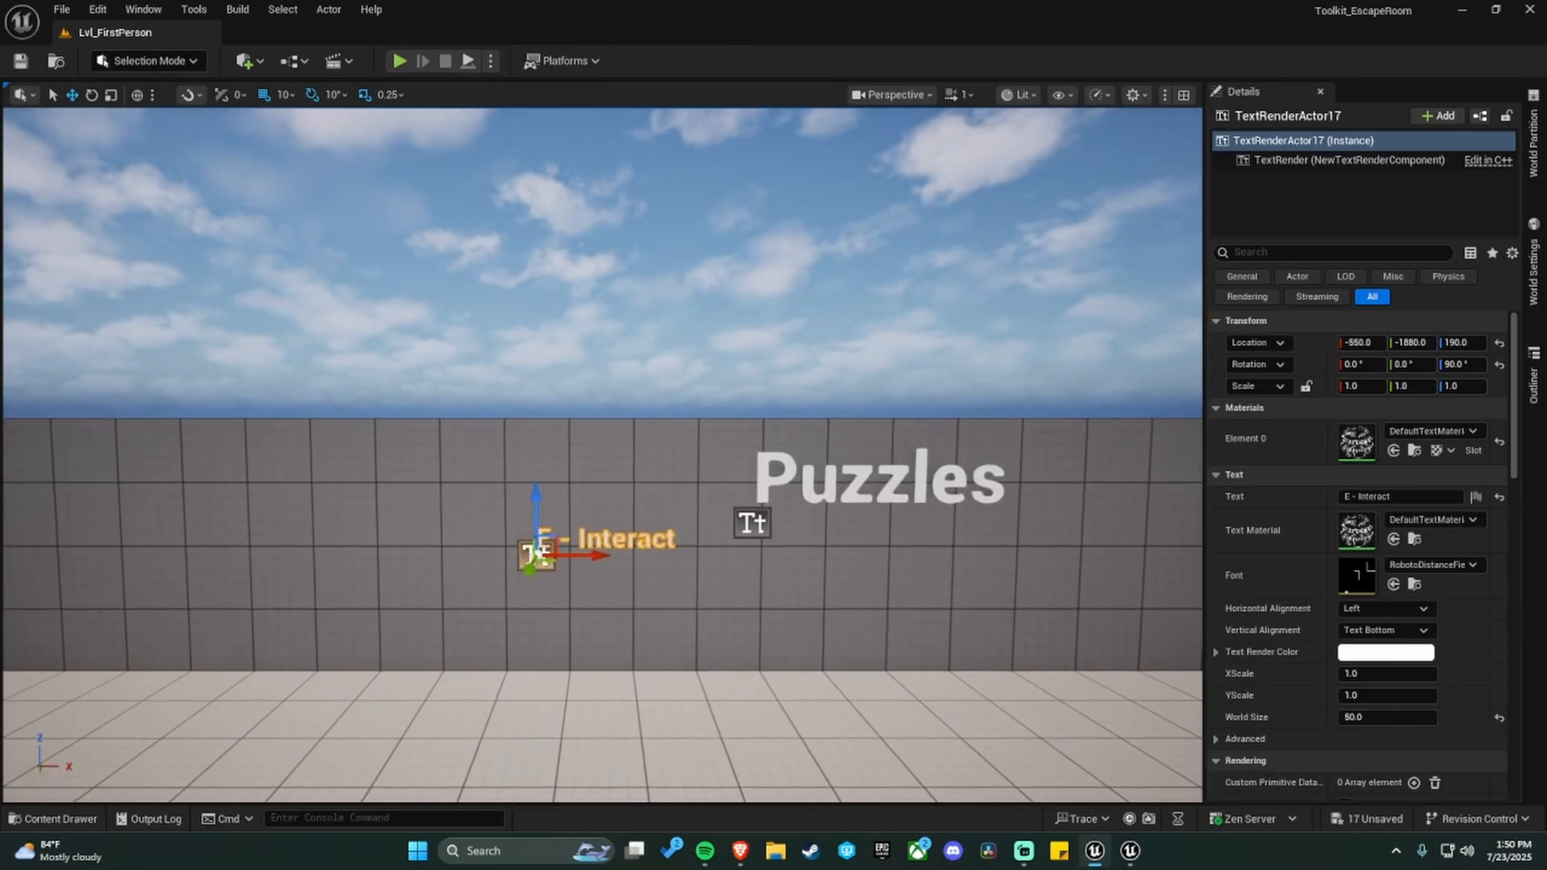
pyautogui.hotkey('alt', 'Tab')
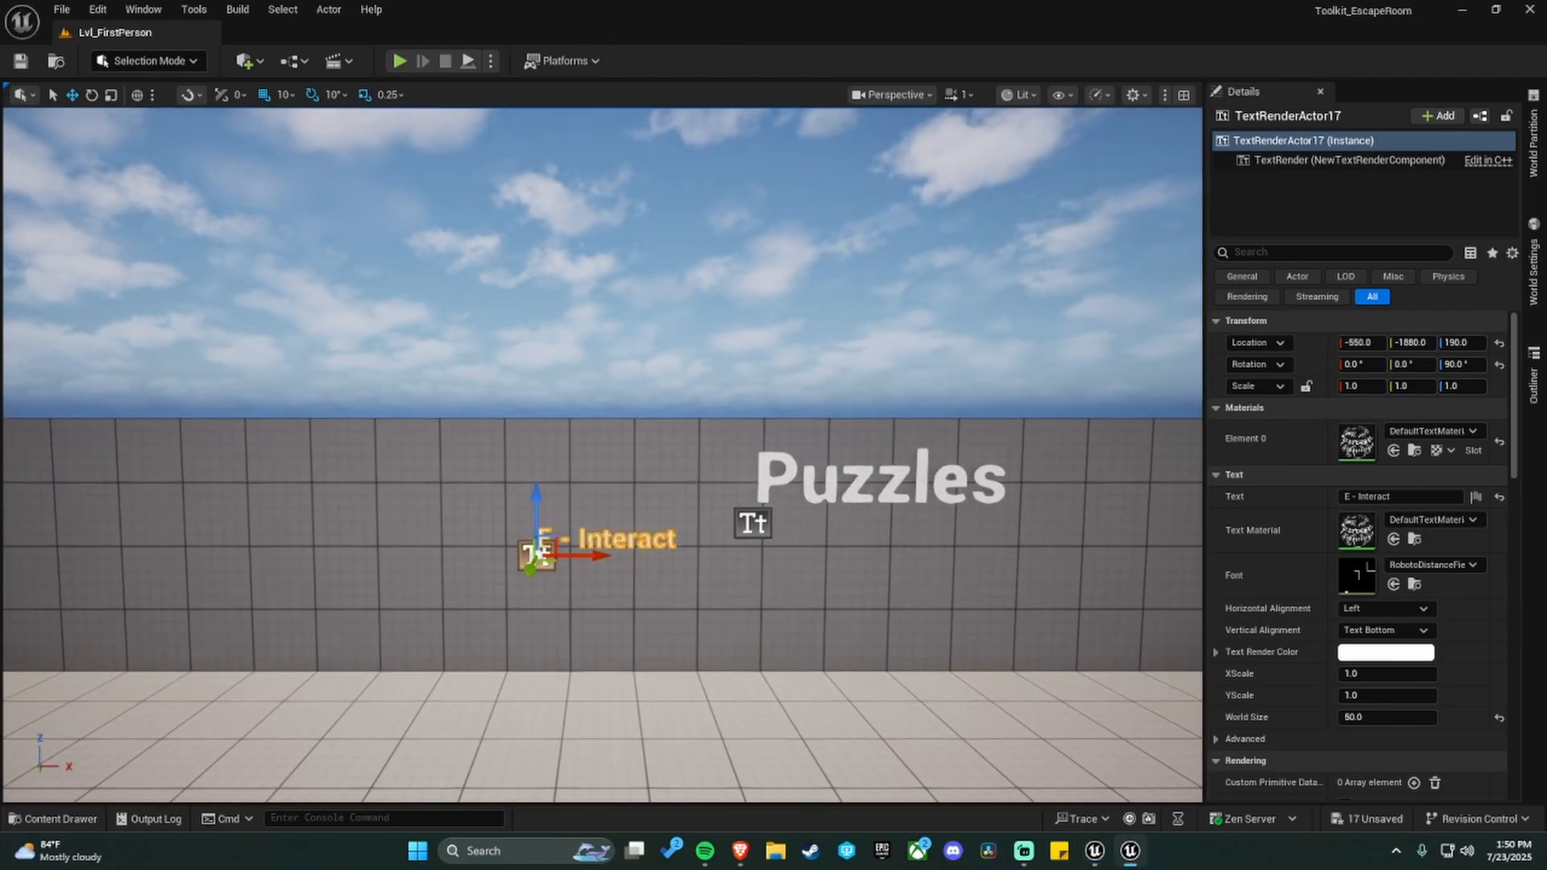
pyautogui.click(597, 554)
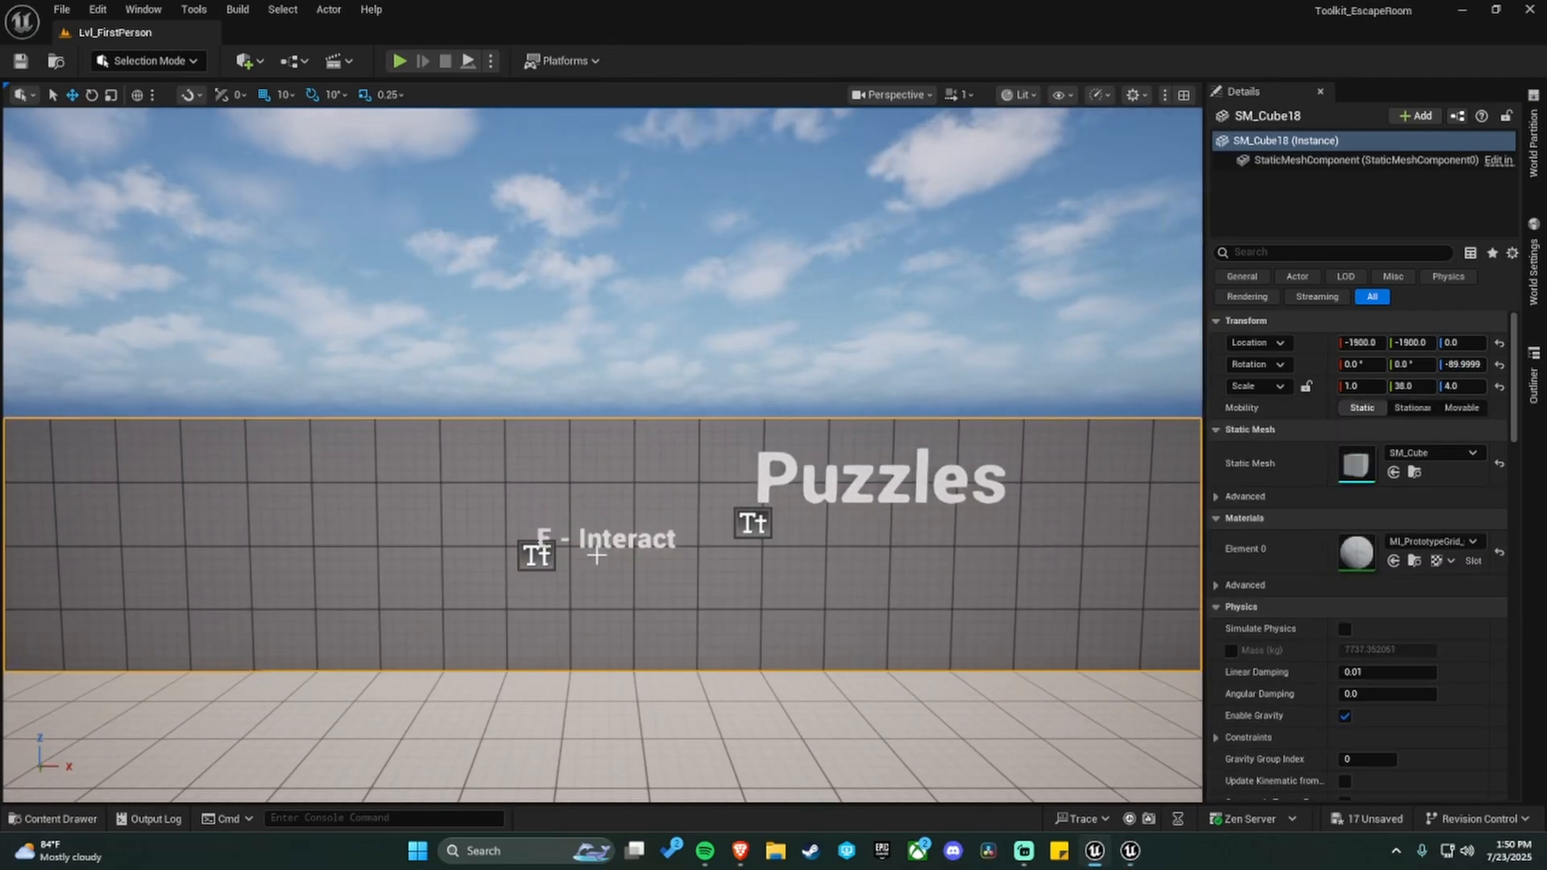
pyautogui.click(540, 552)
pyautogui.moveTo(599, 555); pyautogui.dragTo(398, 555)
pyautogui.moveTo(701, 580); pyautogui.dragTo(649, 594, button='right')
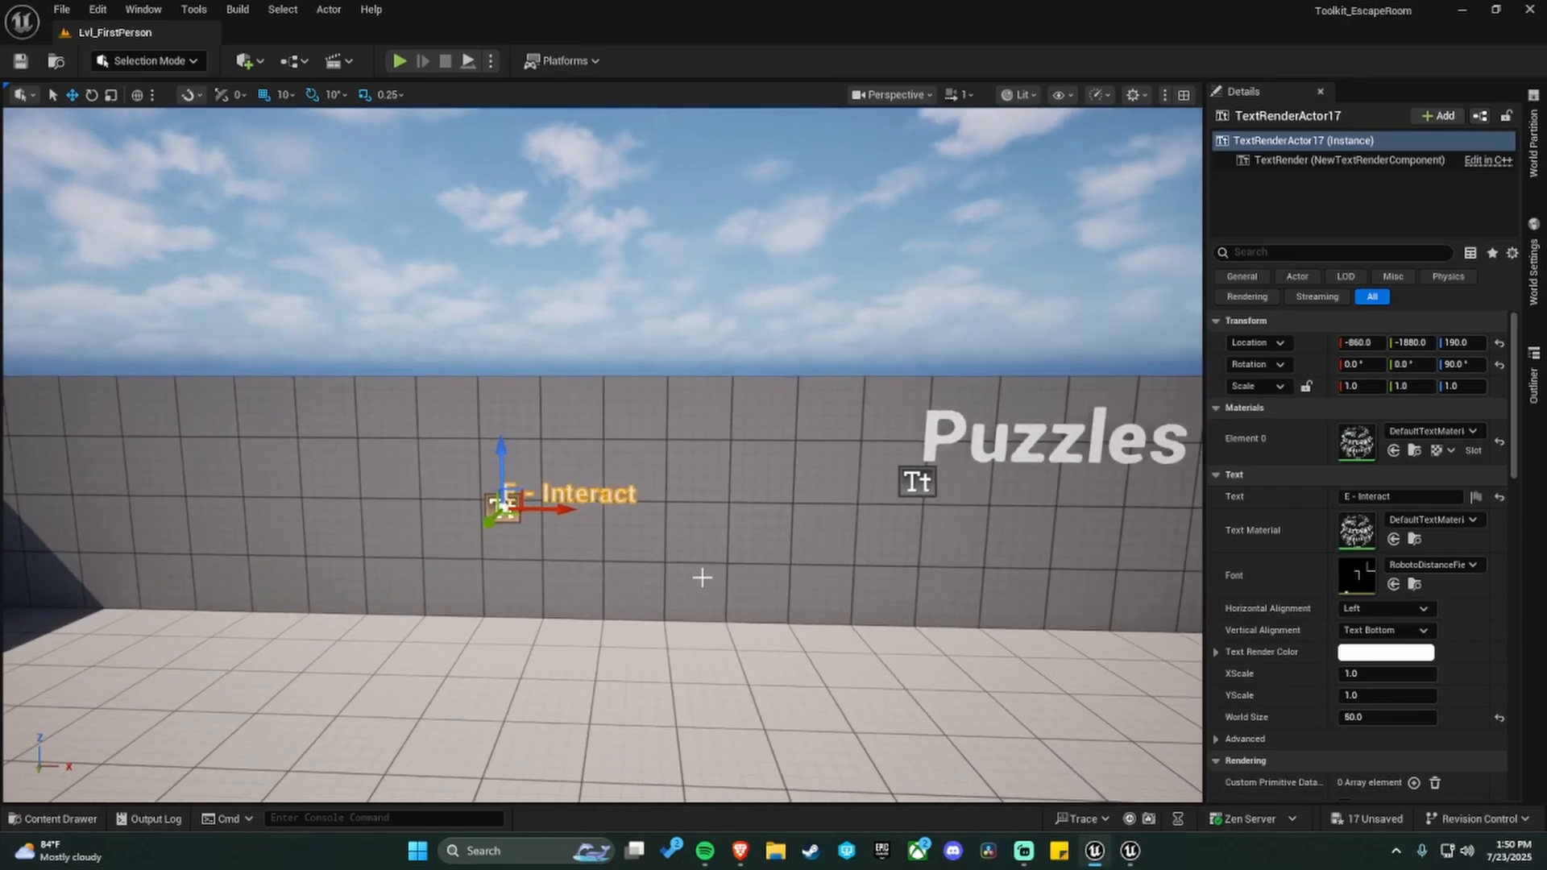
pyautogui.click(1406, 495)
pyautogui.write('a')
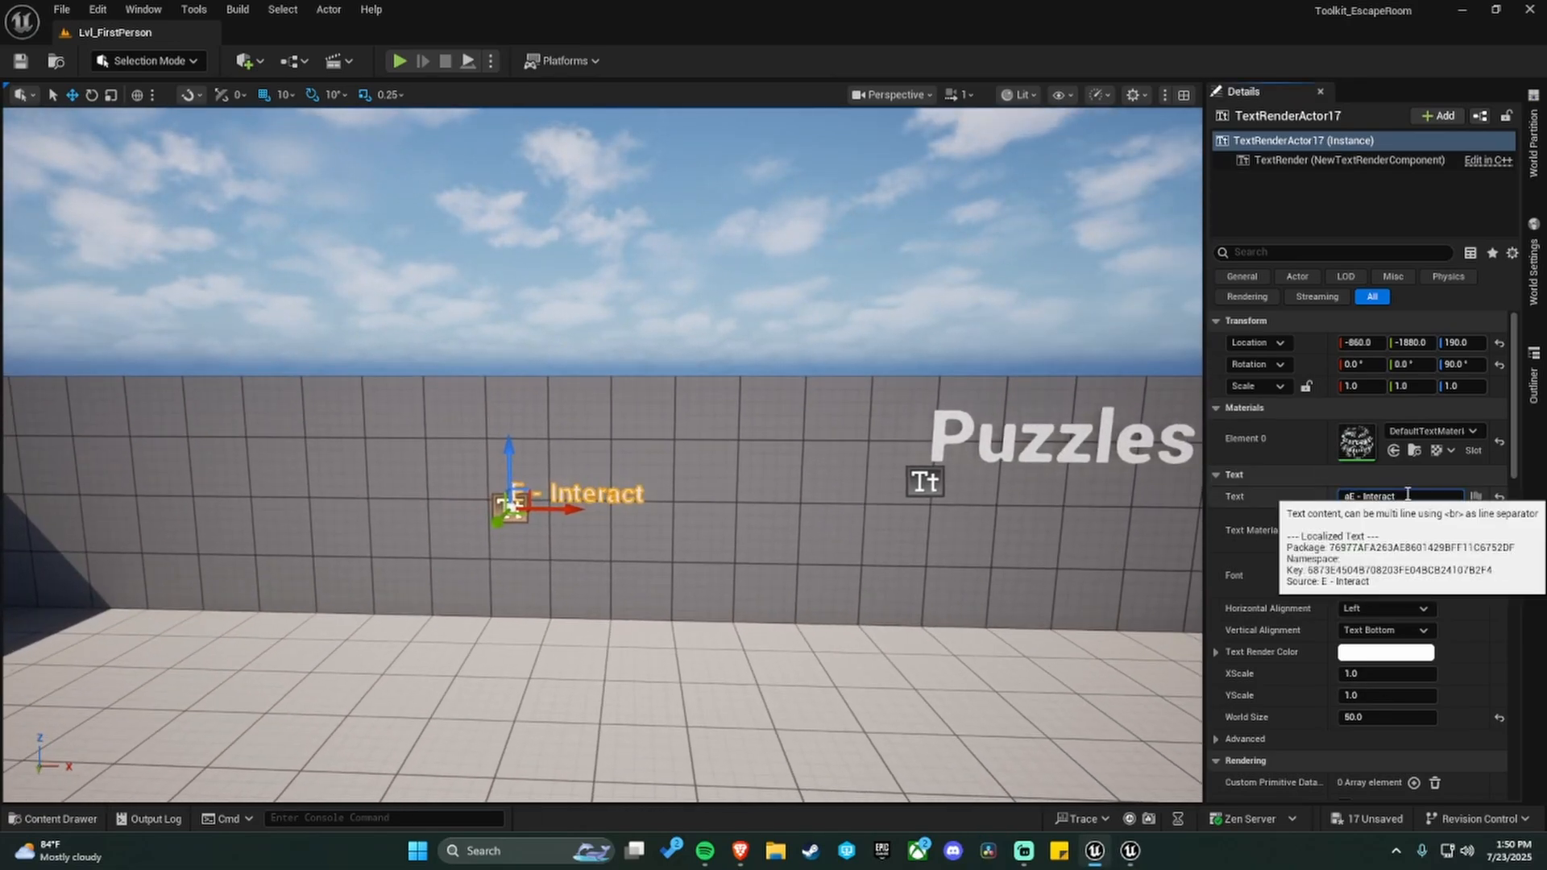
pyautogui.write('RMB')
pyautogui.hotkey('ctrl', 'a')
pyautogui.write('R')
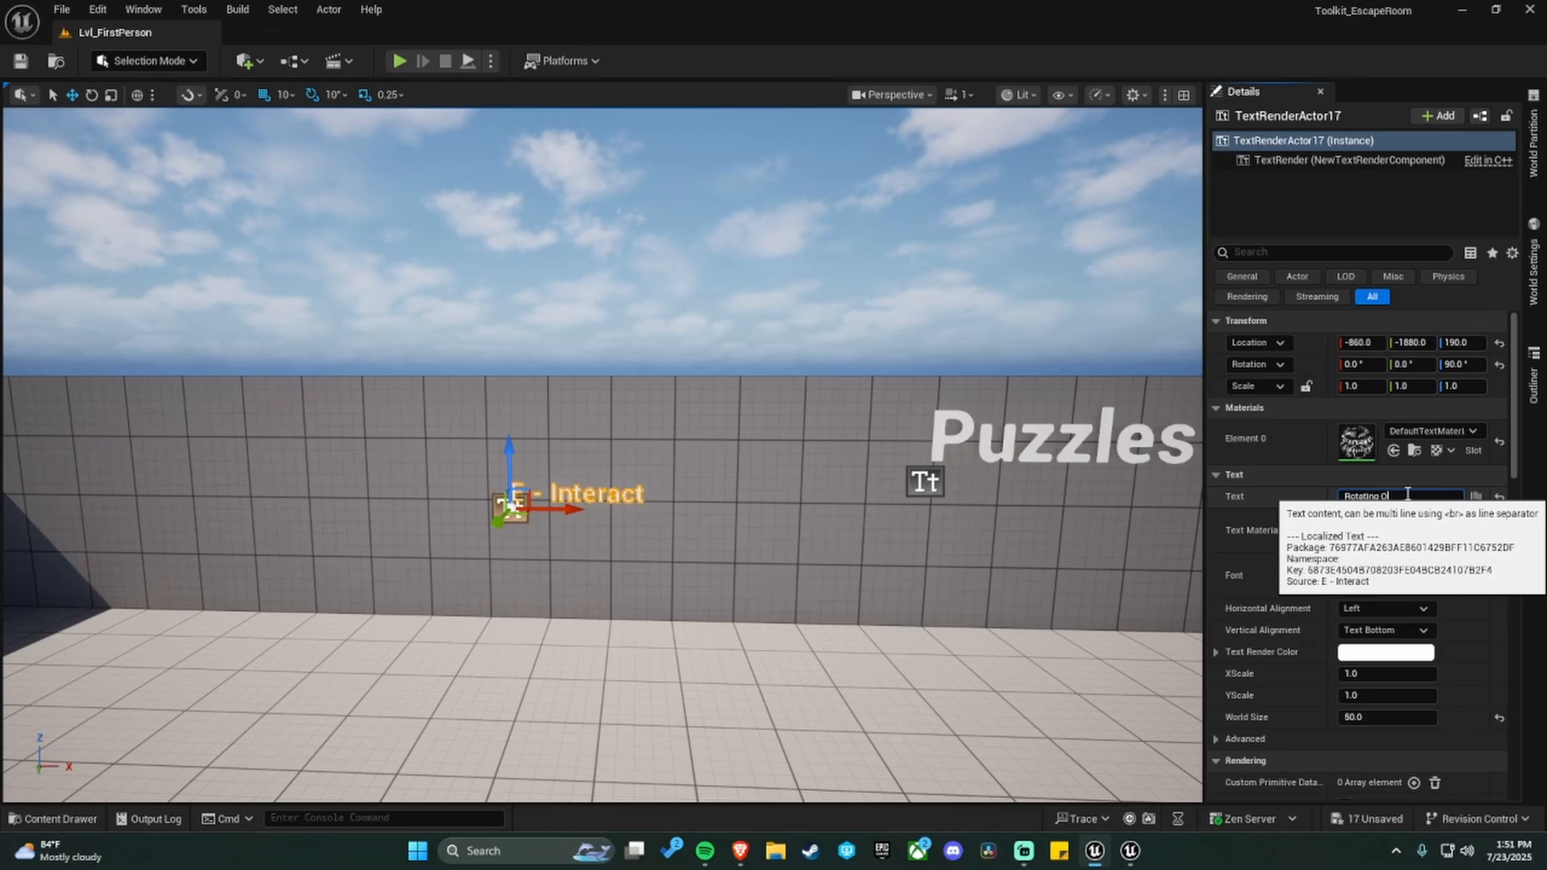
pyautogui.write('otating Objects')
pyautogui.press('Return')
# Move the "Rotating Objects" text along the Puzzles wall to X -1310 and raise it to Z 220.
pyautogui.moveTo(714, 489); pyautogui.dragTo(677, 500, button='right')
pyautogui.moveTo(689, 470); pyautogui.dragTo(454, 478)
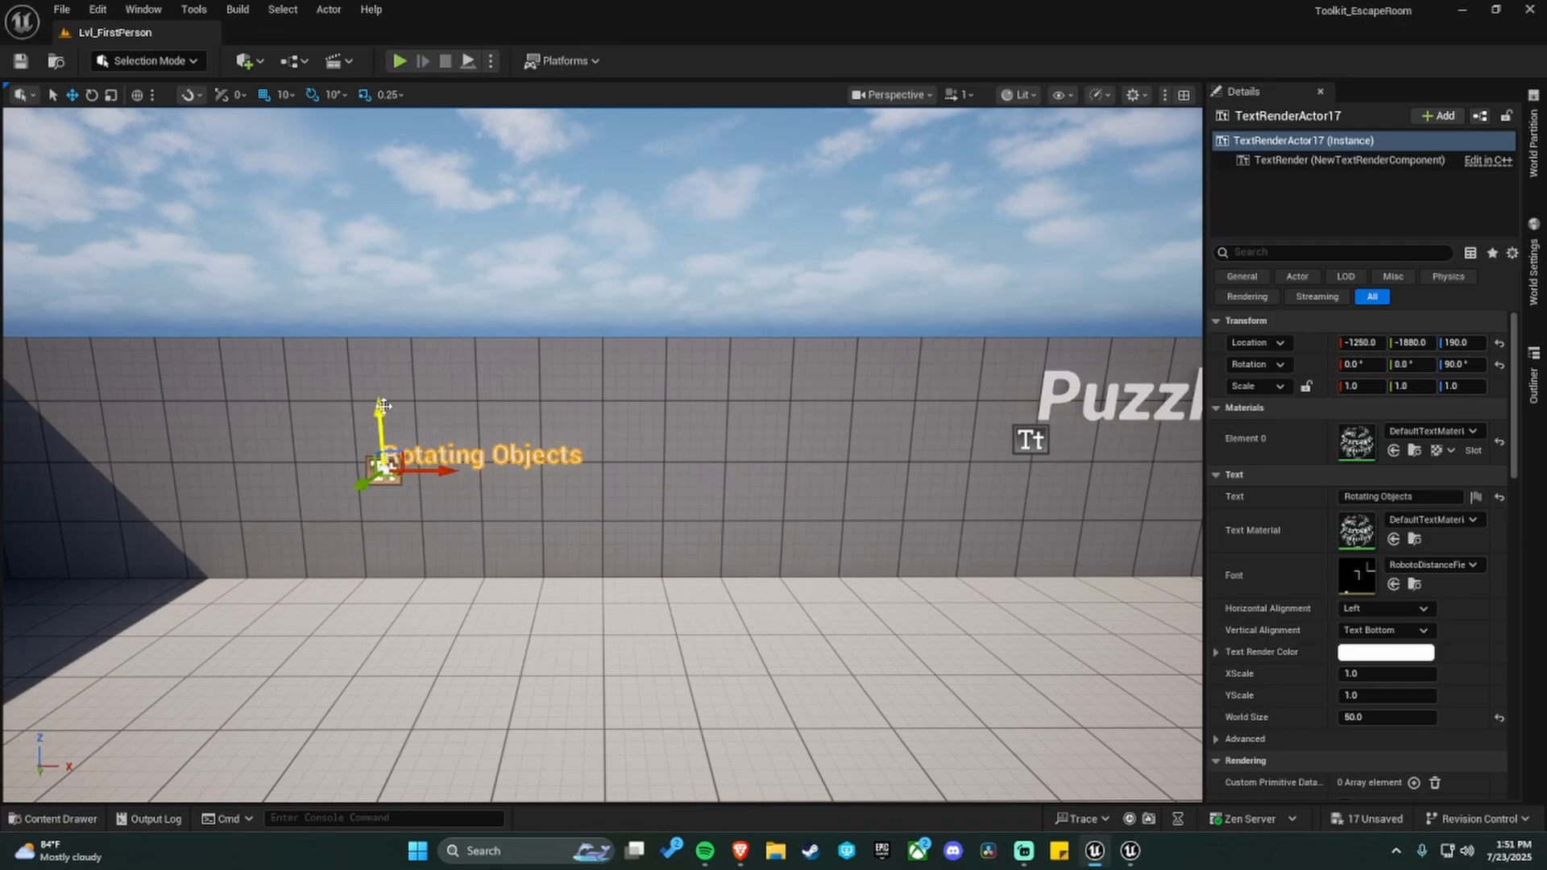
pyautogui.moveTo(380, 415); pyautogui.dragTo(379, 401)
pyautogui.moveTo(604, 450); pyautogui.dragTo(604, 456, button='right')
pyautogui.moveTo(605, 456); pyautogui.dragTo(566, 456)
pyautogui.moveTo(566, 456); pyautogui.dragTo(574, 454, button='right')
pyautogui.moveTo(344, 407); pyautogui.dragTo(345, 399)
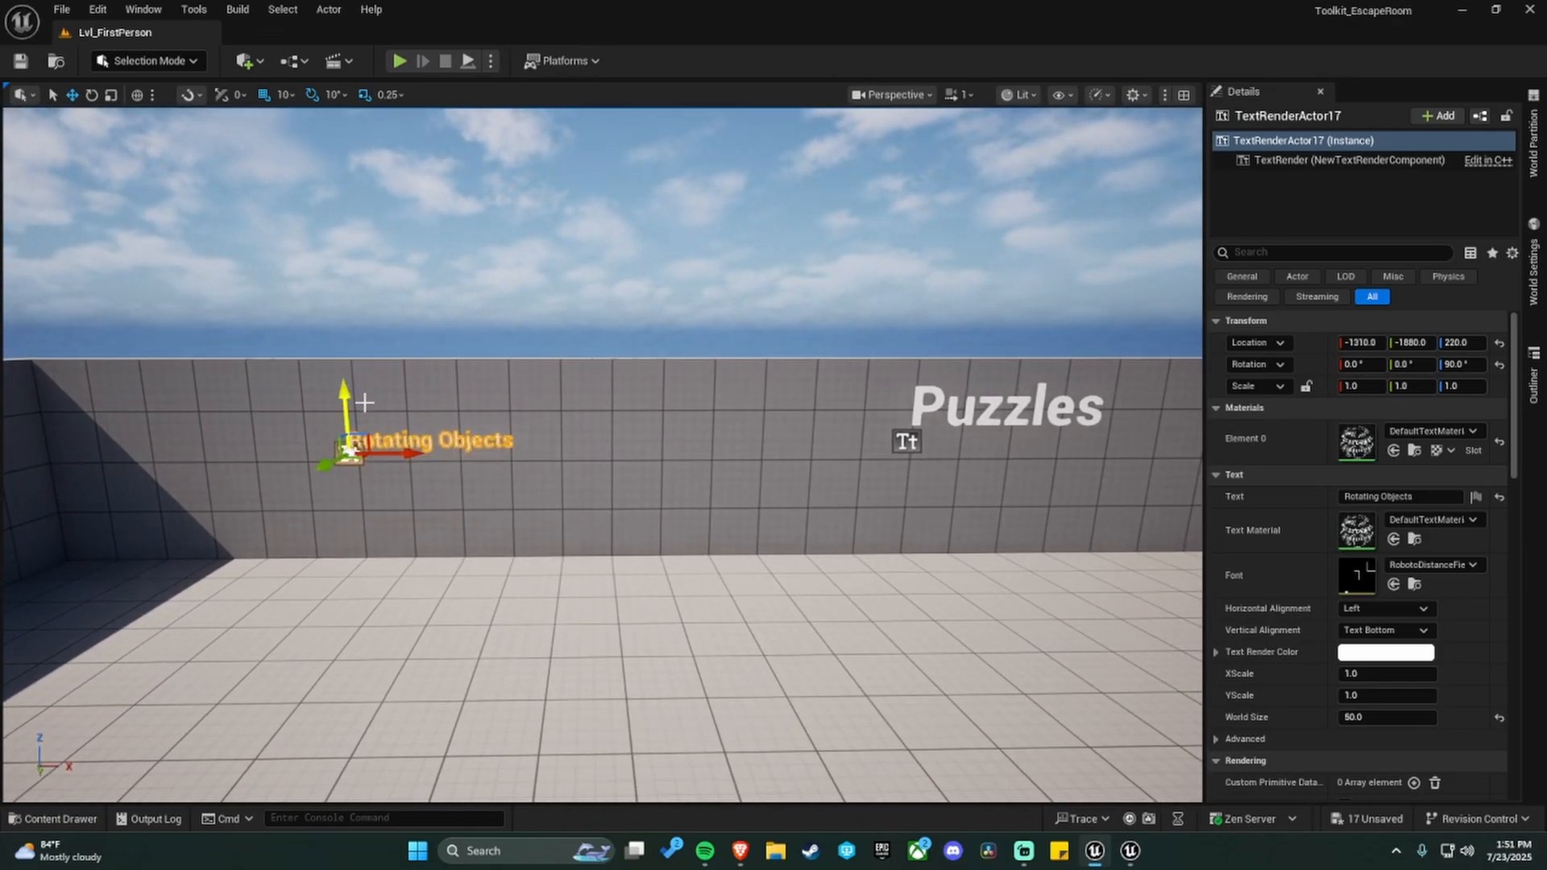
# Duplicate the "Rotating Objects" text along the Puzzles wall at X -790 and change the copy's text to "Patterns".
pyautogui.keyDown('alt'); pyautogui.moveTo(405, 453); pyautogui.dragTo(674, 453); pyautogui.keyUp('alt')
pyautogui.click(1425, 497)
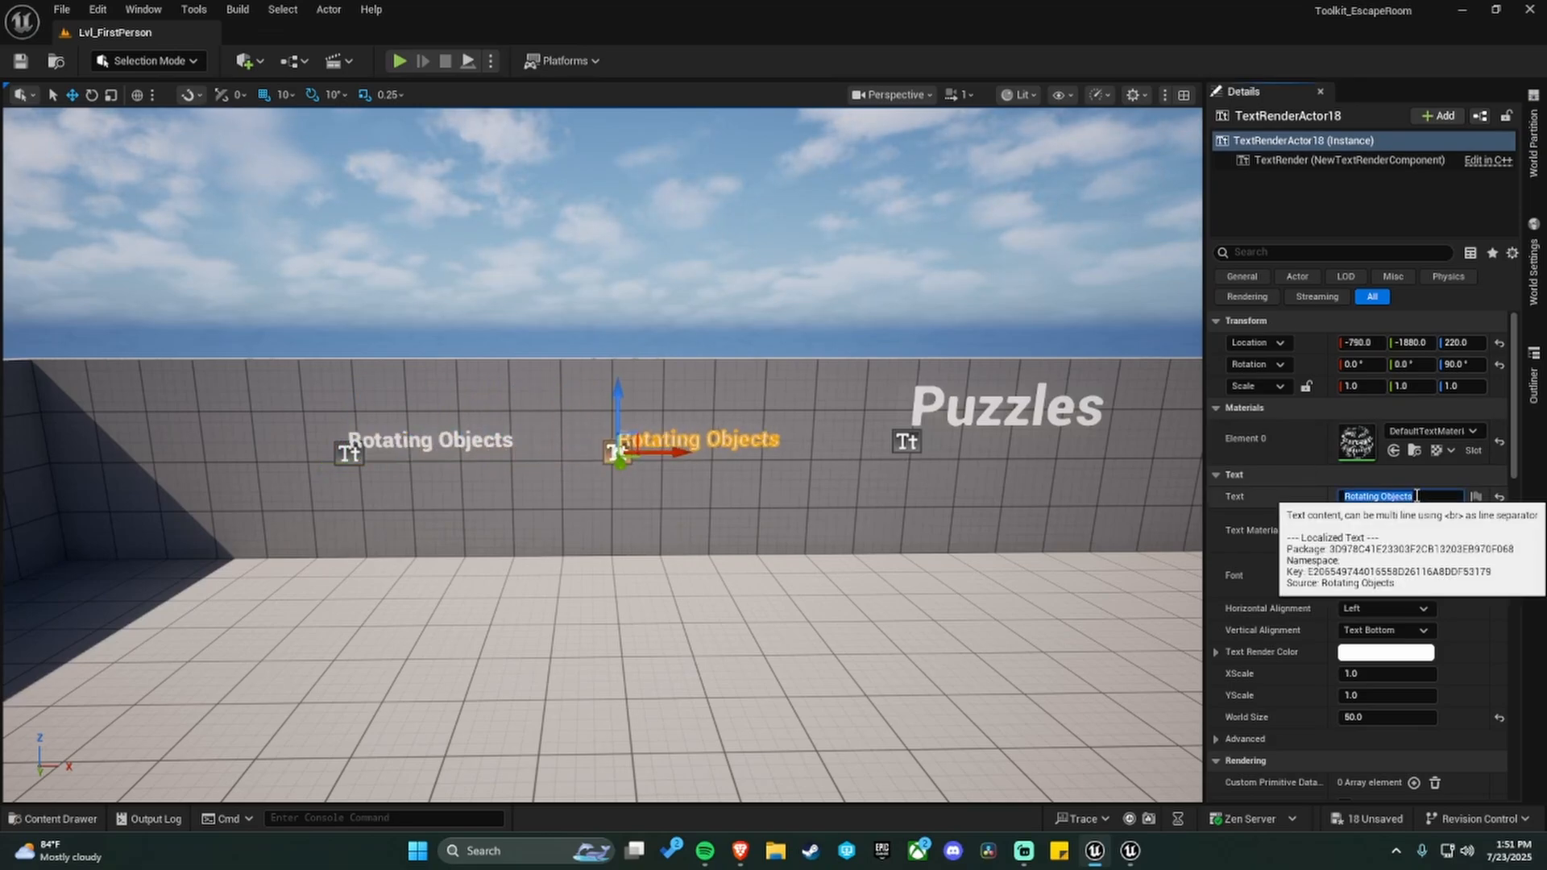
pyautogui.write('Patterns')
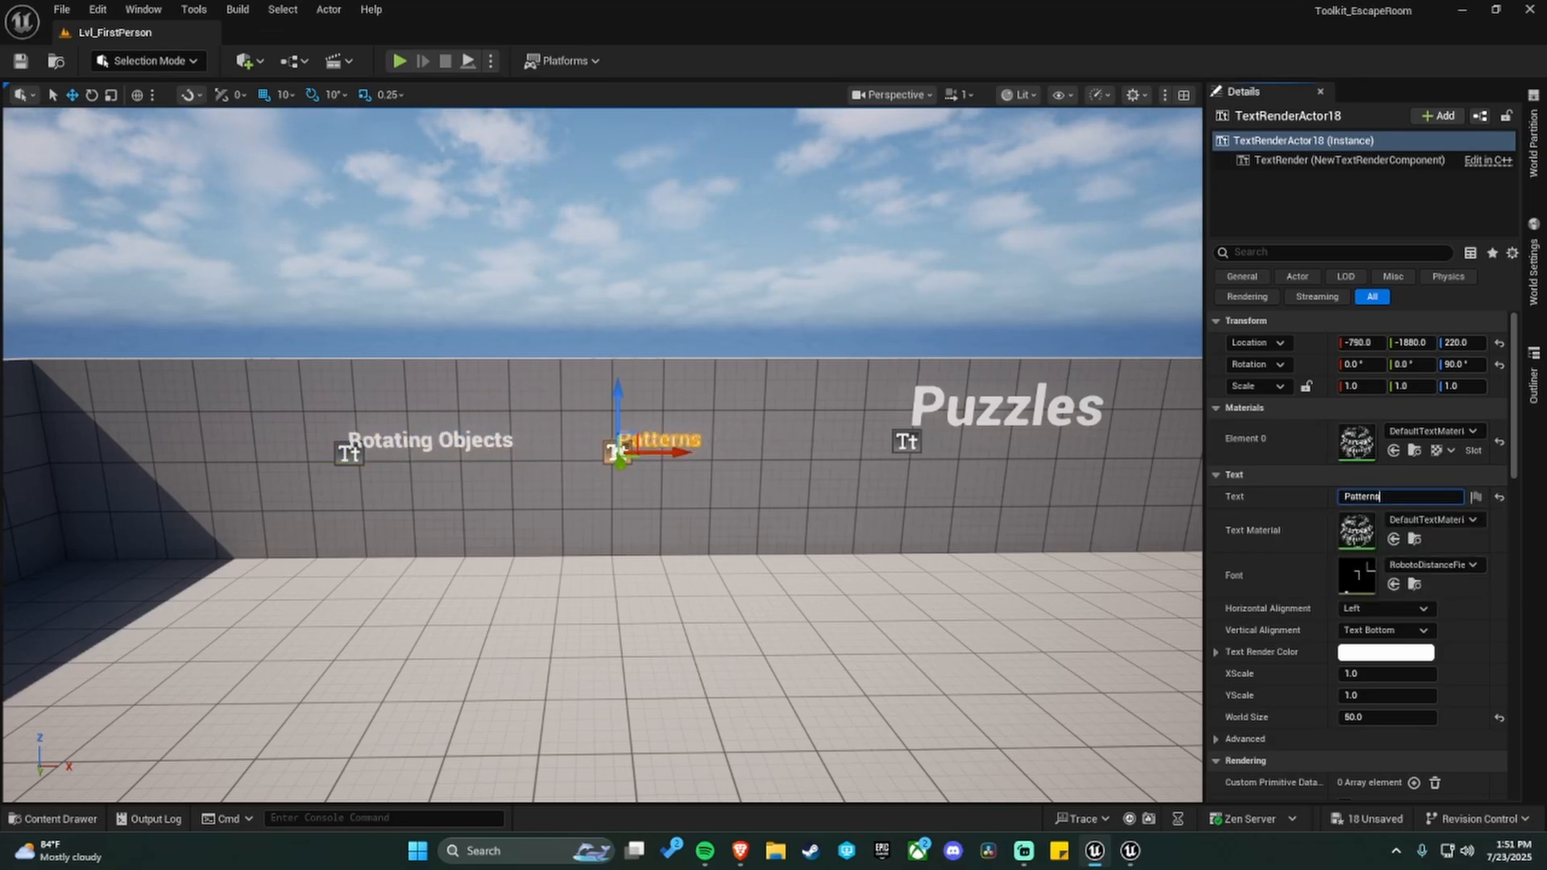
pyautogui.click(681, 453)
# Duplicate the "Rotating Objects" text beneath the Hiding heading at X -1840, Y -530 and rotate the copy to 0° about Z.
pyautogui.press('d')
pyautogui.moveTo(788, 489)
pyautogui.mouseDown(button='right')
pyautogui.moveTo(726, 498)
pyautogui.moveTo(815, 488)
pyautogui.mouseUp(button='right')
pyautogui.moveTo(937, 418); pyautogui.dragTo(808, 445, button='right')
pyautogui.press('s')
pyautogui.click(511, 412)
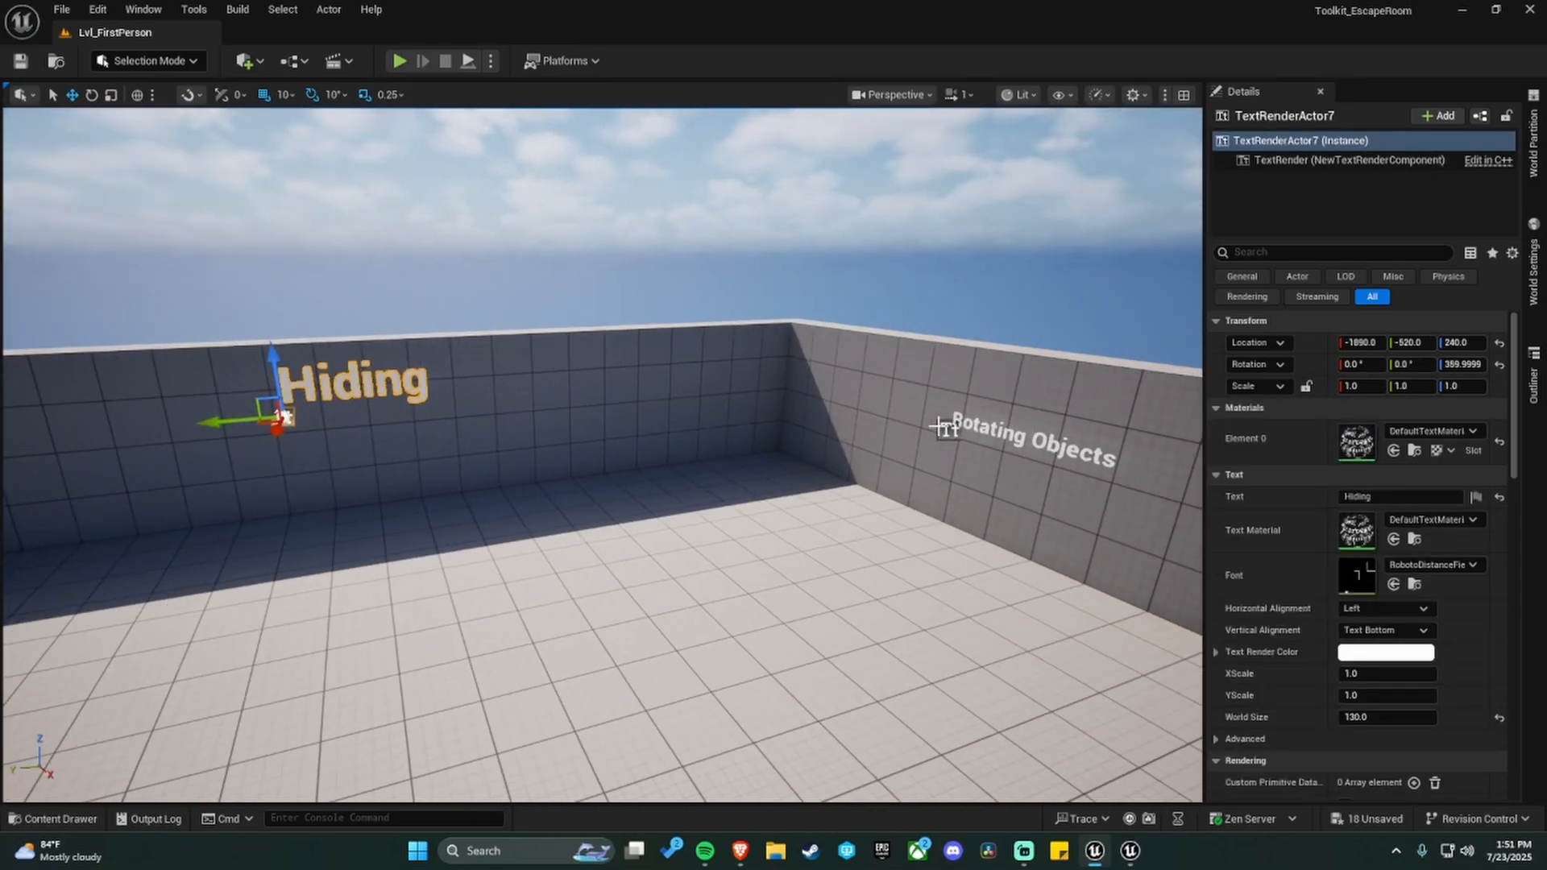
pyautogui.click(949, 429)
pyautogui.keyDown('alt'); pyautogui.moveTo(955, 439); pyautogui.dragTo(403, 428); pyautogui.keyUp('alt')
pyautogui.press('e')
pyautogui.press('w')
pyautogui.press('f')
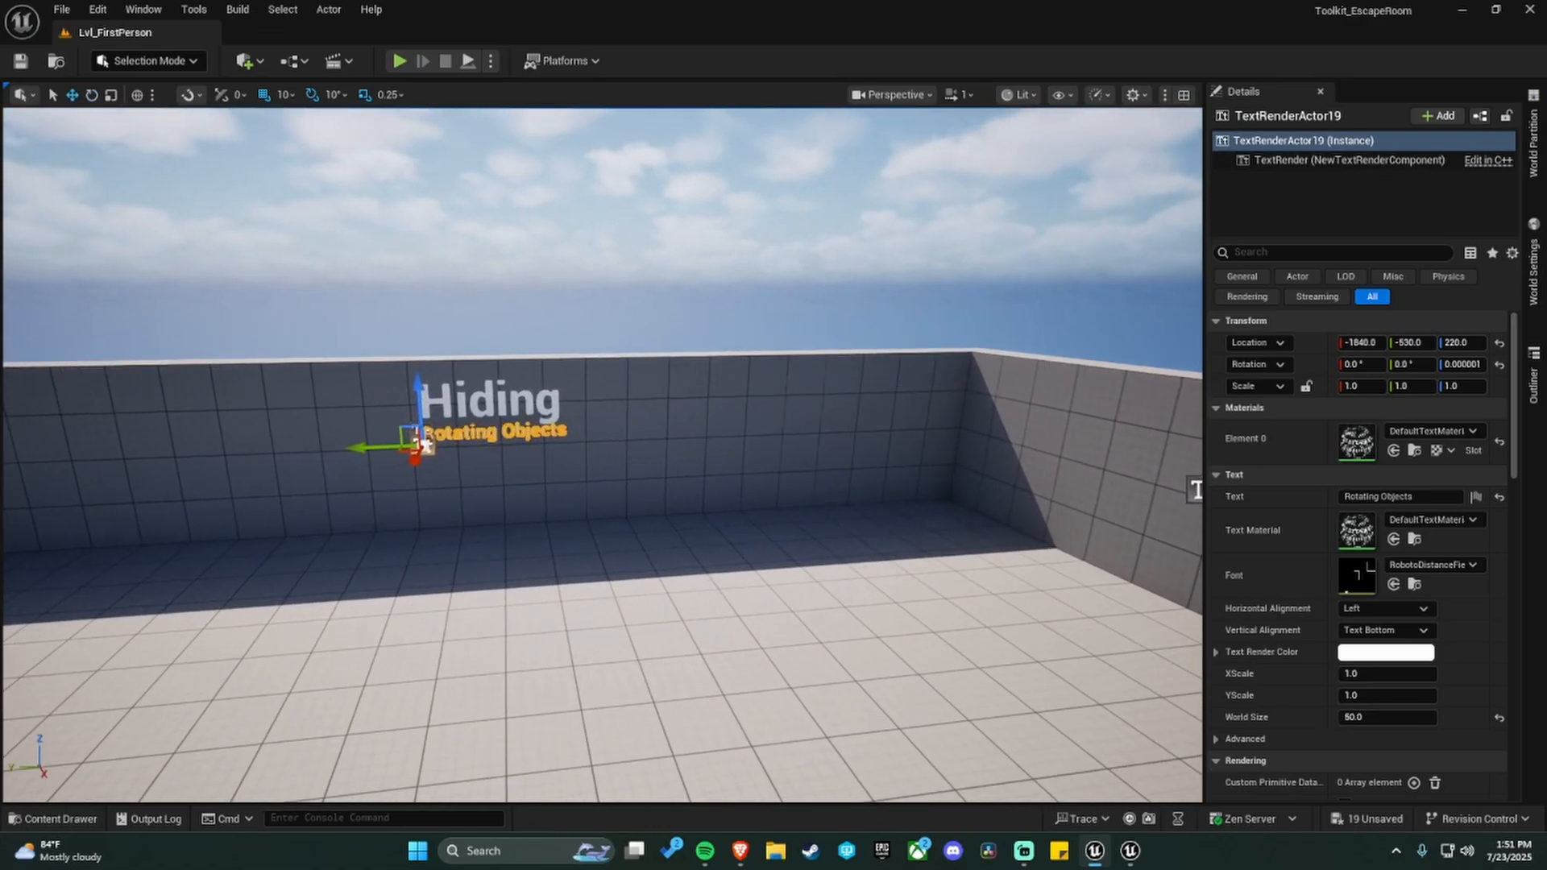
# Move the copied text on the Hiding wall to Y -270, Z 210 and change its text to "Lockers".
pyautogui.moveTo(477, 471); pyautogui.dragTo(286, 472)
pyautogui.moveTo(335, 411); pyautogui.dragTo(335, 418)
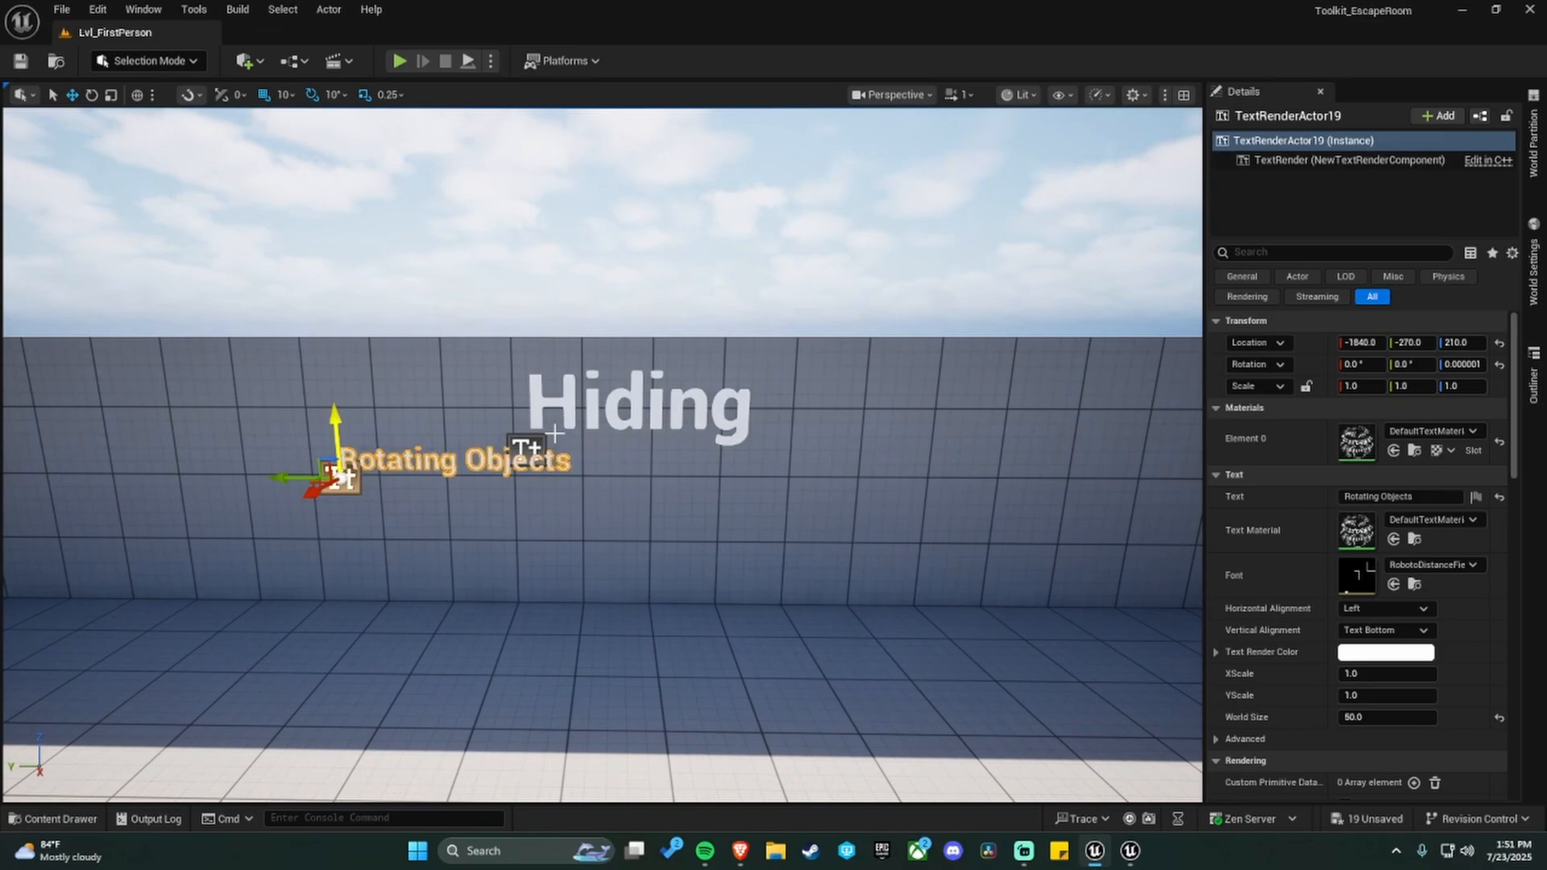
pyautogui.click(1415, 497)
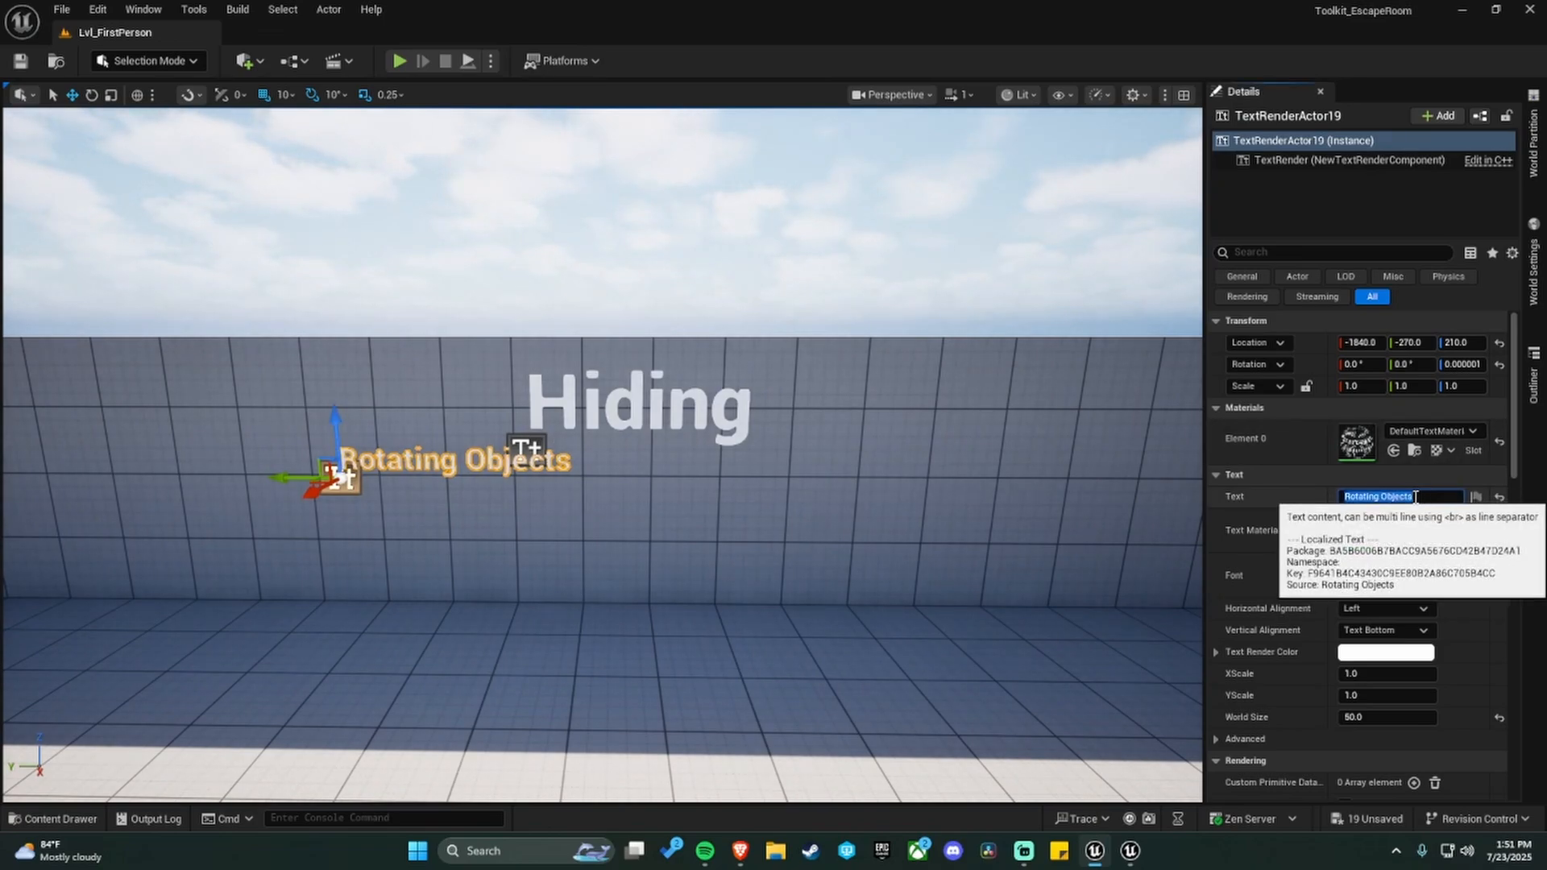
pyautogui.write('Lockers')
pyautogui.press('Return')
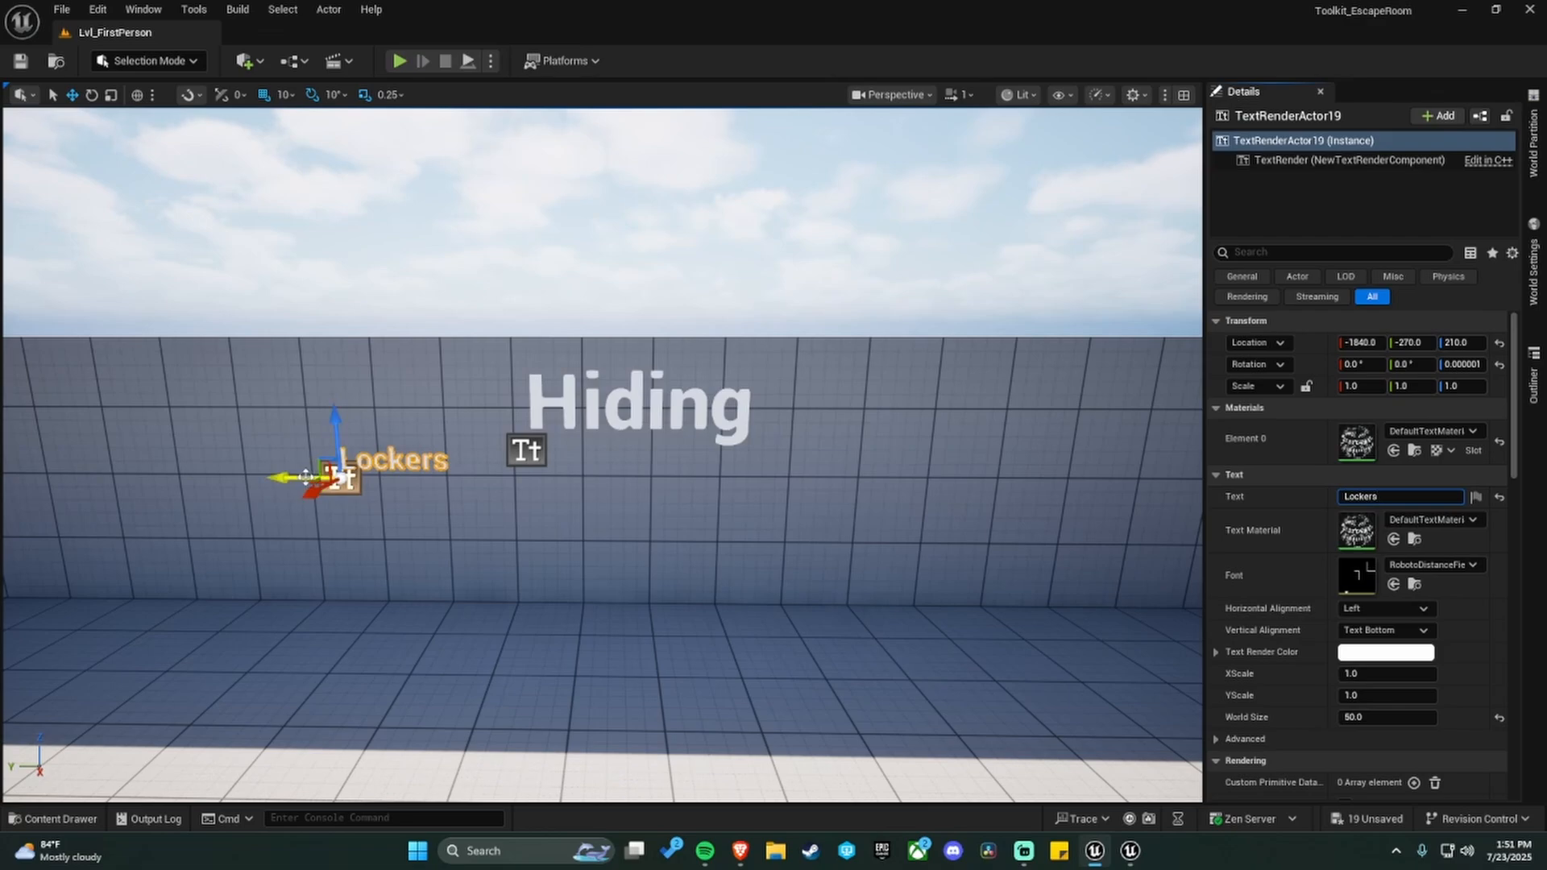
# Duplicate the "Lockers" text along the Hiding wall, change the copy's text to "Surfaces" and place it at Y -880.
pyautogui.keyDown('alt'); pyautogui.moveTo(288, 477); pyautogui.dragTo(703, 483); pyautogui.keyUp('alt')
pyautogui.click(1402, 496)
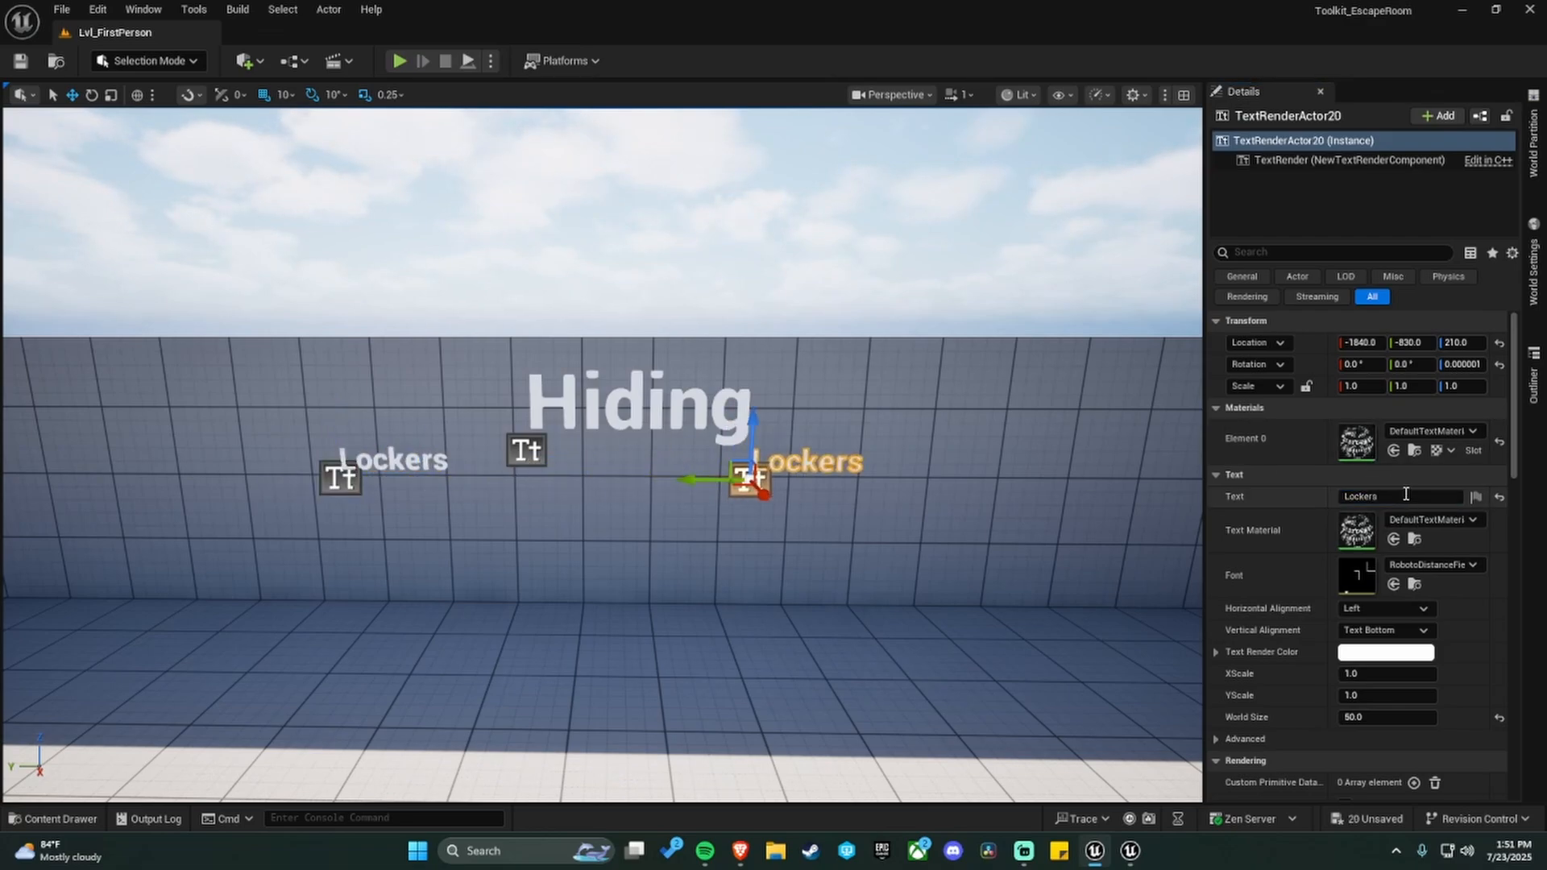
pyautogui.write('Surfaces')
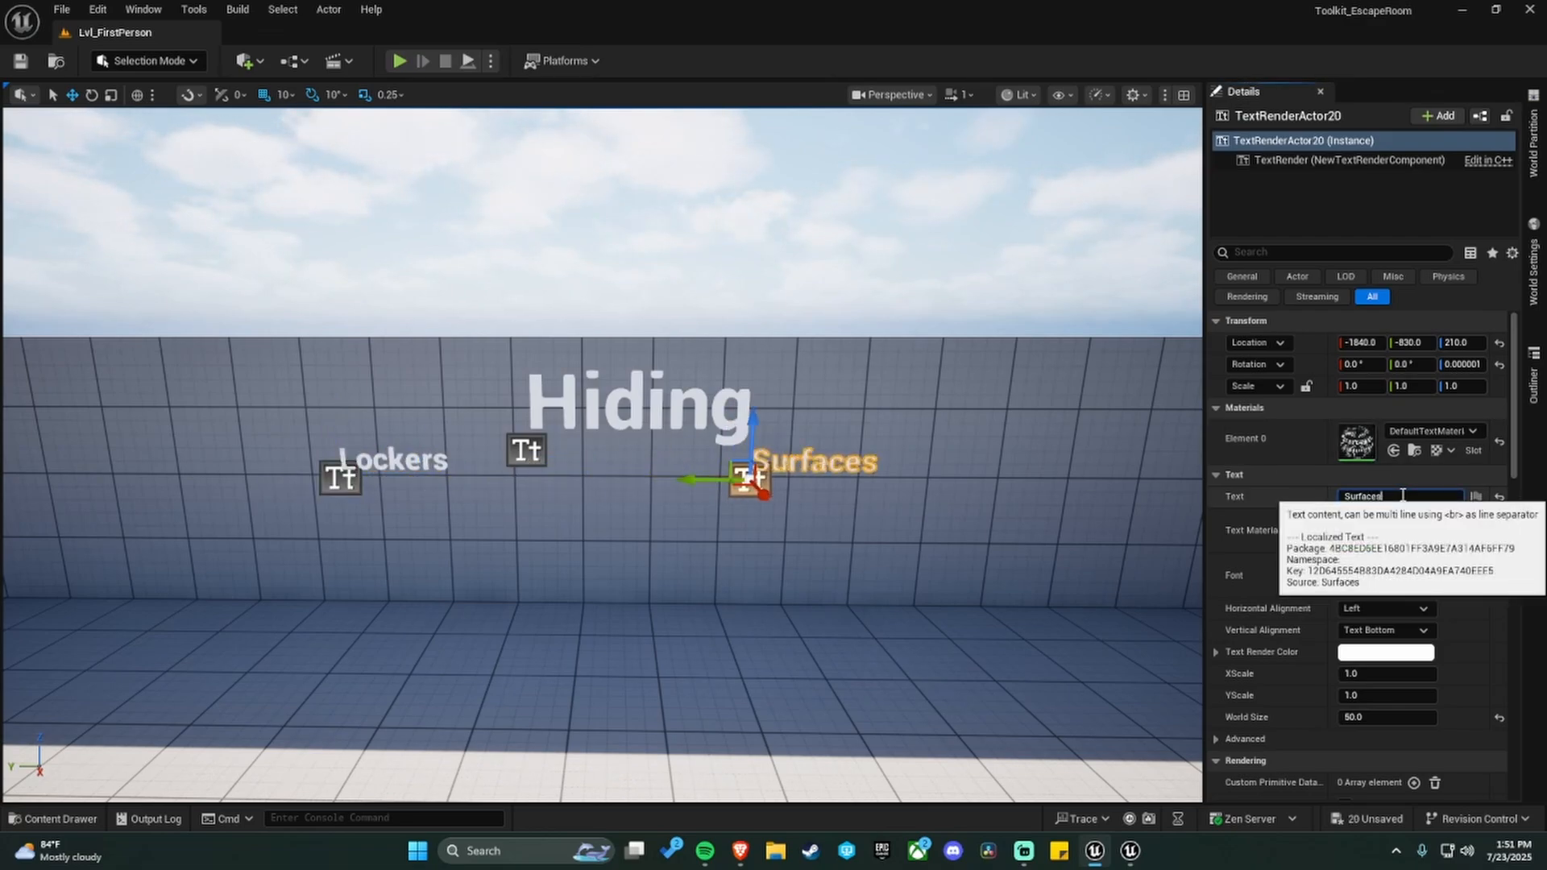
pyautogui.moveTo(894, 520)
pyautogui.mouseDown(button='middle')
pyautogui.moveTo(952, 523)
pyautogui.moveTo(897, 522)
pyautogui.mouseUp(button='middle')
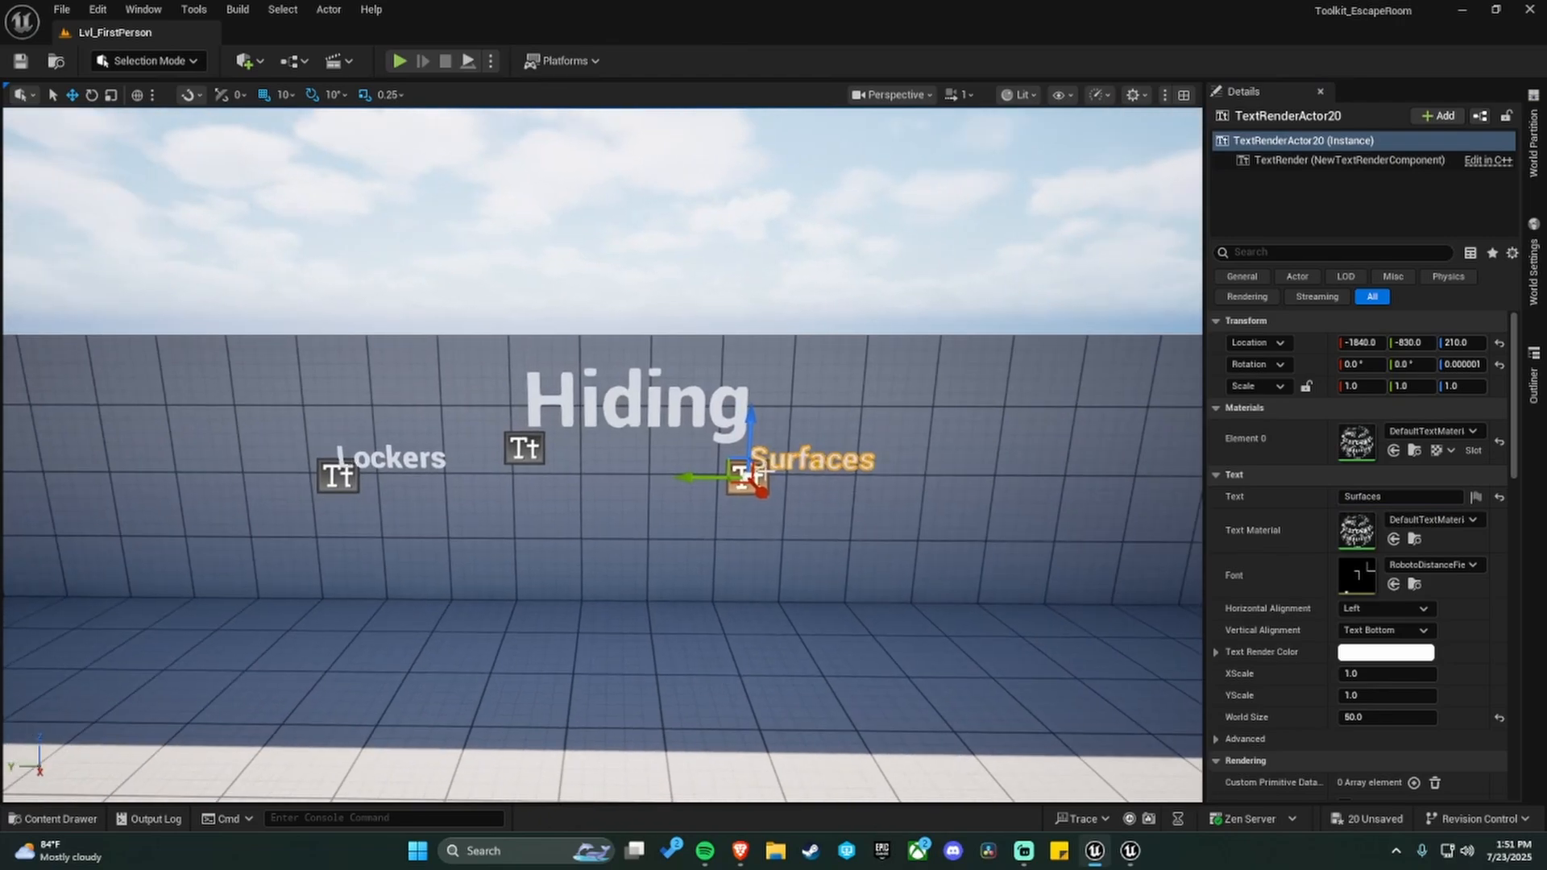
pyautogui.moveTo(695, 478); pyautogui.dragTo(733, 478)
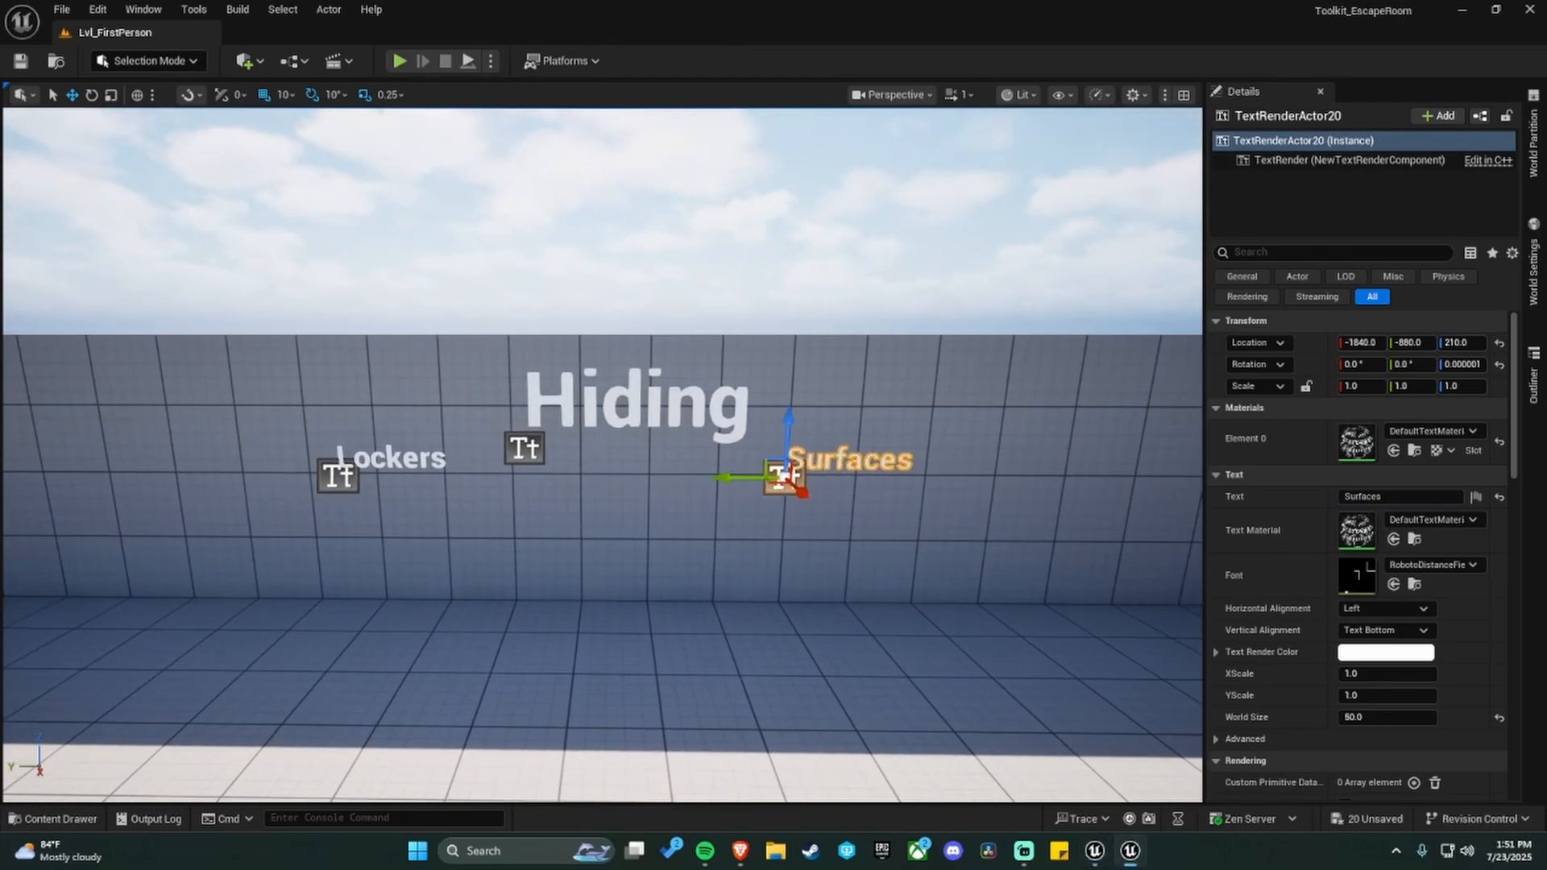
# Duplicate the "- Elevators" text to X 160, in front of the wall with the Simple Enemy heading.
pyautogui.moveTo(959, 524); pyautogui.dragTo(893, 521, button='right')
pyautogui.press('a')
pyautogui.press('w')
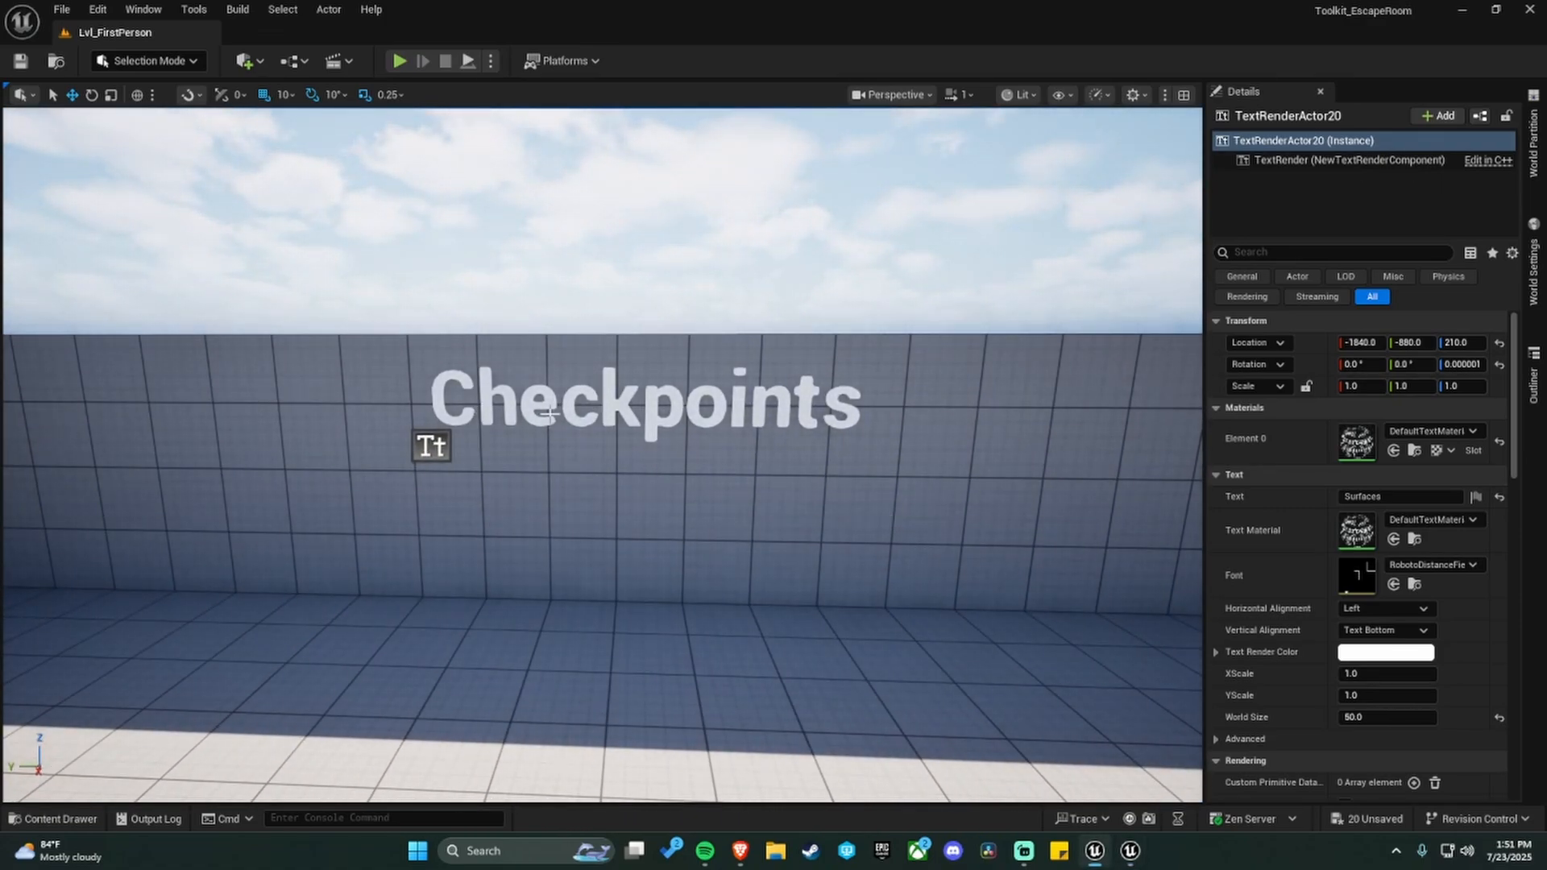
pyautogui.moveTo(706, 511); pyautogui.dragTo(159, 429, button='right')
pyautogui.click(98, 424)
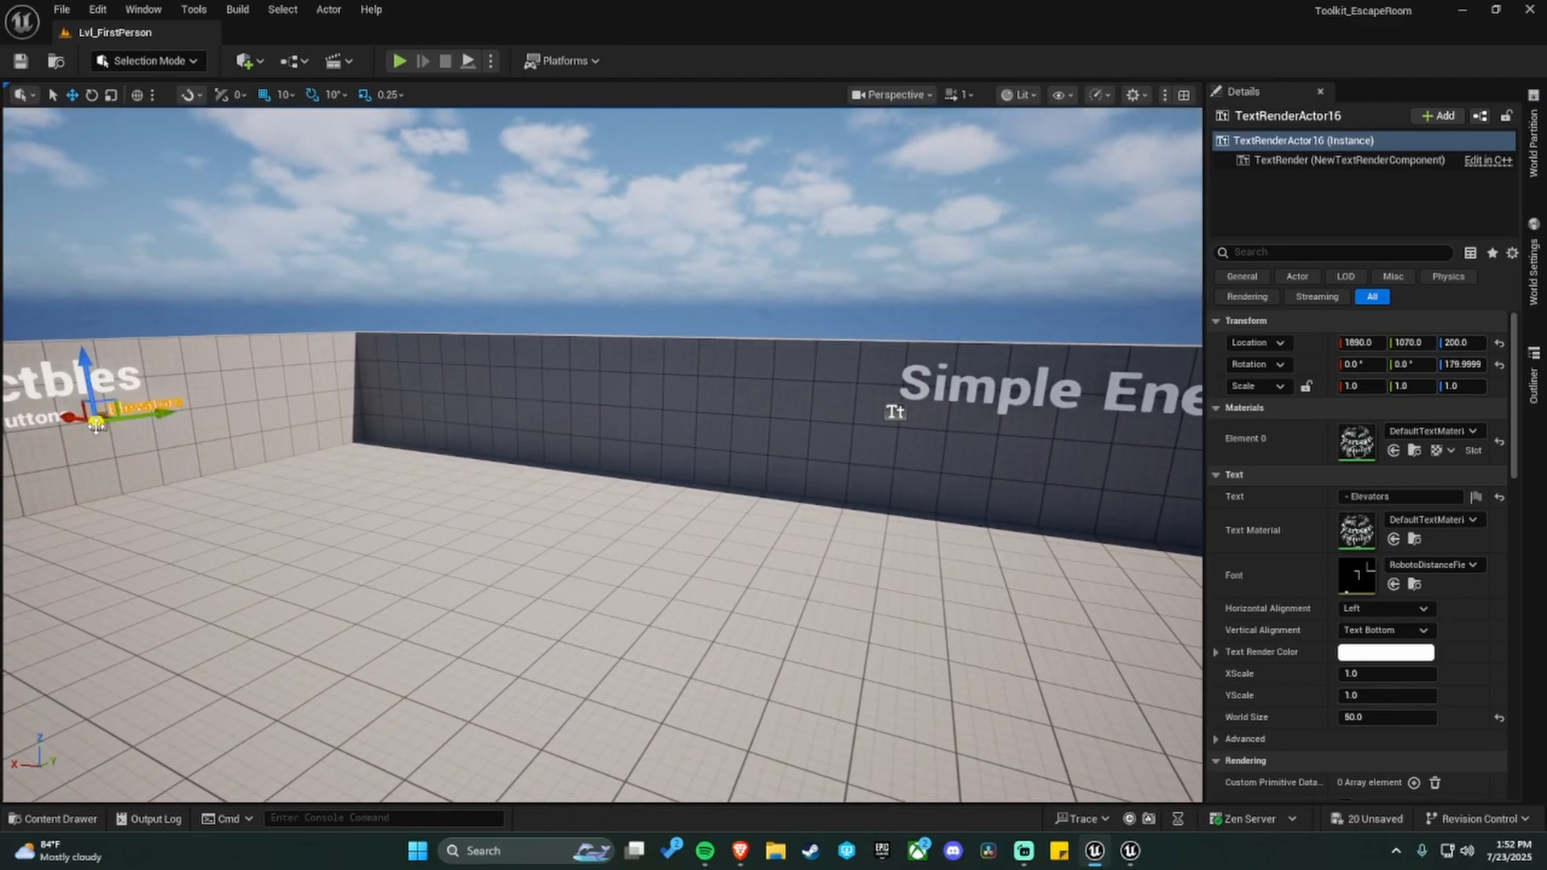
pyautogui.keyDown('alt'); pyautogui.moveTo(71, 419); pyautogui.dragTo(728, 521); pyautogui.keyUp('alt')
pyautogui.rightClick(748, 525)
pyautogui.write('e')
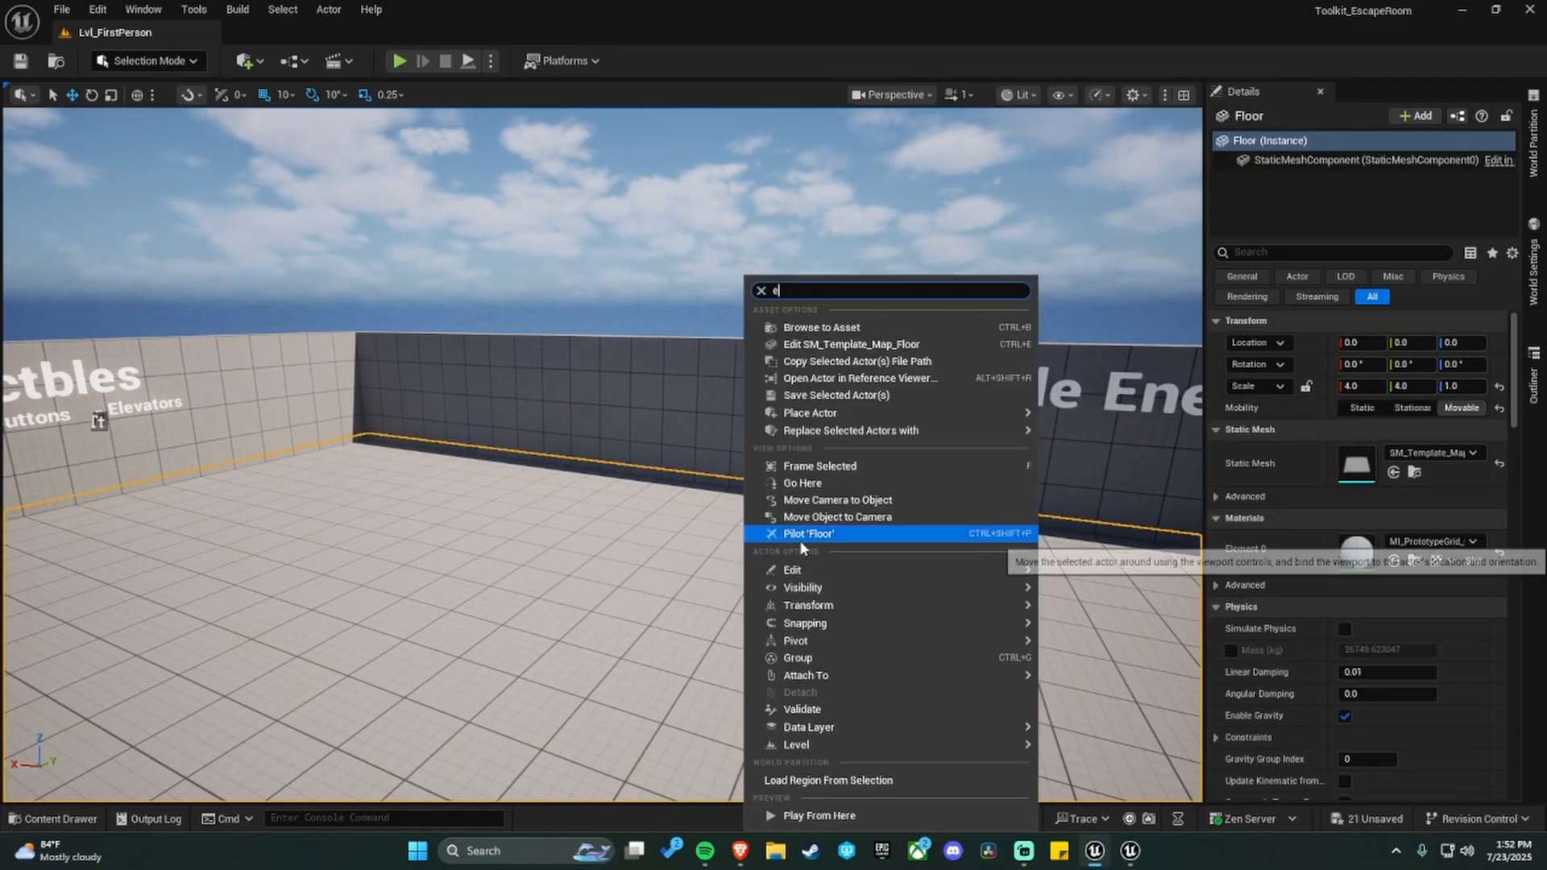
pyautogui.press('Escape')
# Rotate the copied "- Elevators" text to about 270° about Z and move it to the Simple Enemy wall at Y 1990.
pyautogui.click(825, 532)
pyautogui.press('e')
pyautogui.moveTo(860, 568); pyautogui.dragTo(927, 564)
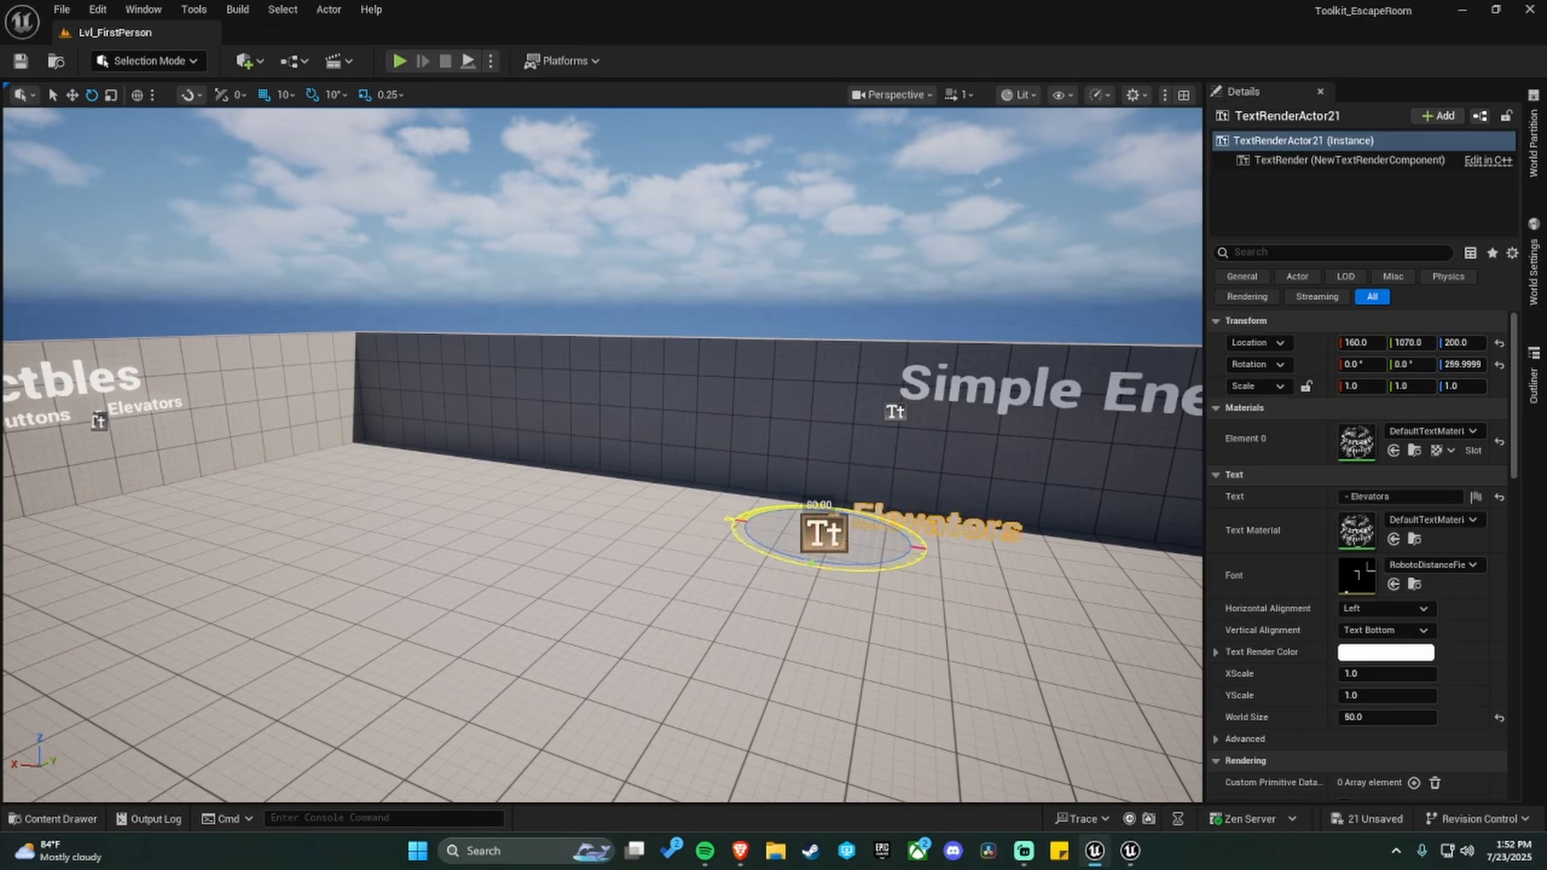
pyautogui.press('w')
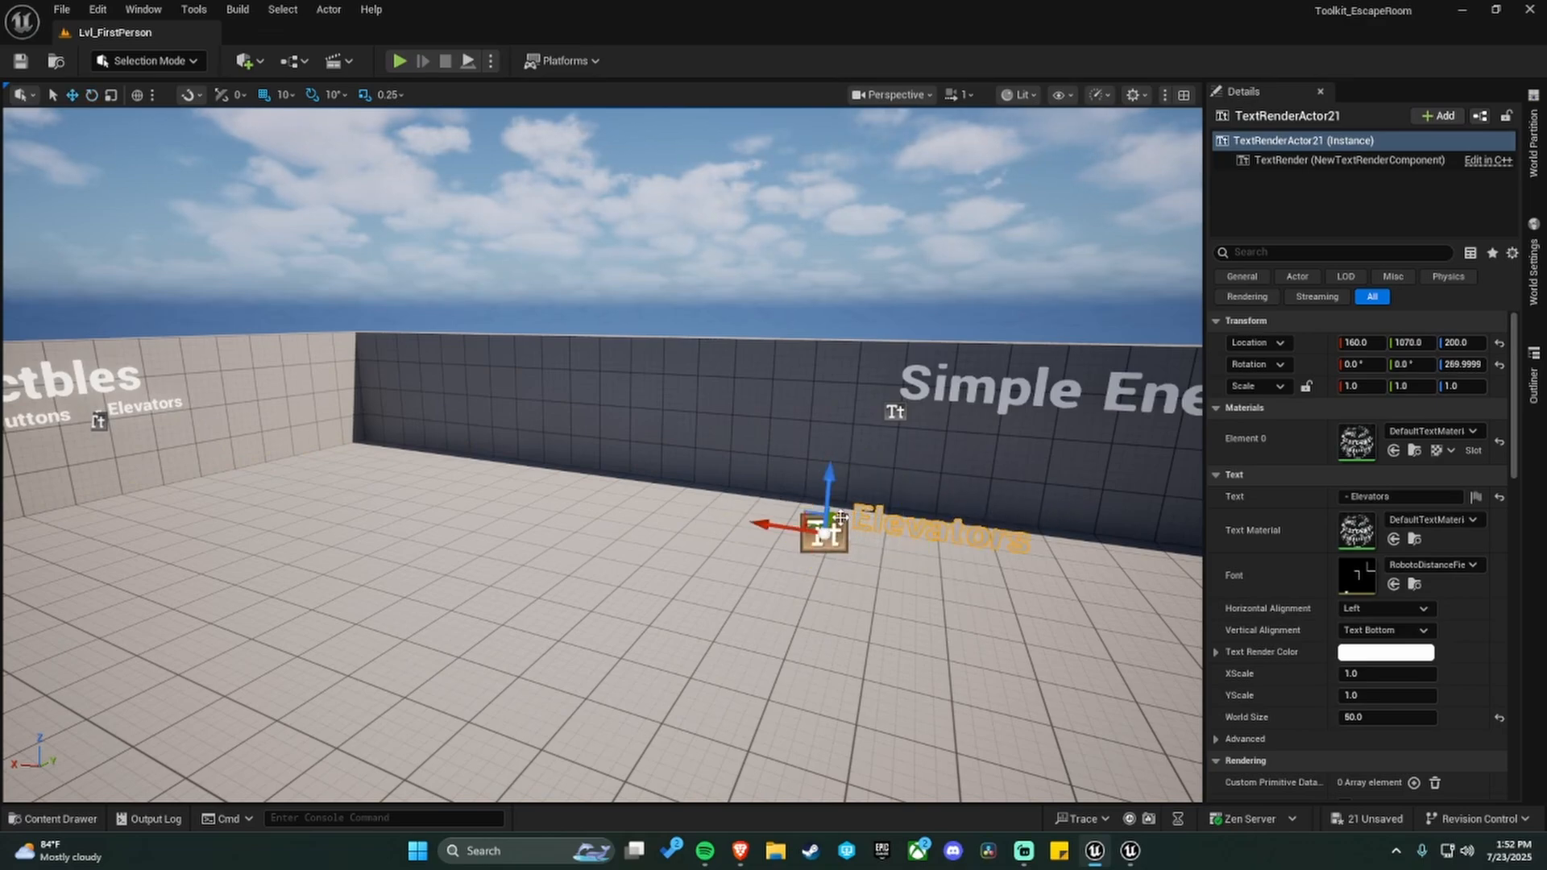
pyautogui.moveTo(841, 518); pyautogui.dragTo(888, 509)
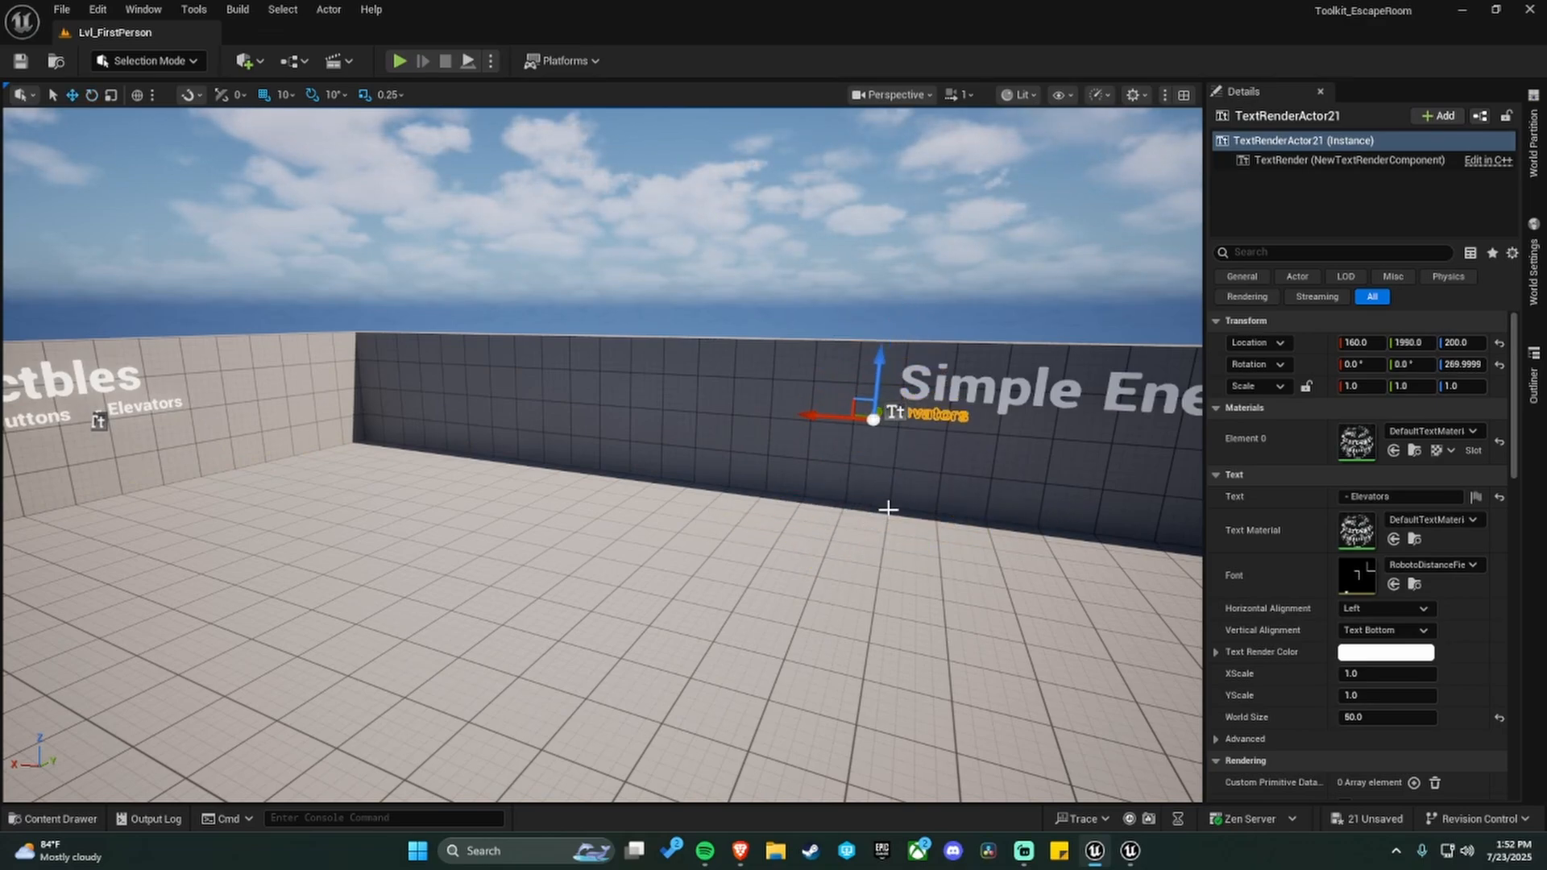
# Move the copied "- Elevators" text on the Simple Enemy wall to Y 1890 and change its text to "- Roam".
pyautogui.press('w')
pyautogui.moveTo(888, 509); pyautogui.dragTo(955, 471, button='right')
pyautogui.moveTo(720, 506); pyautogui.dragTo(693, 523)
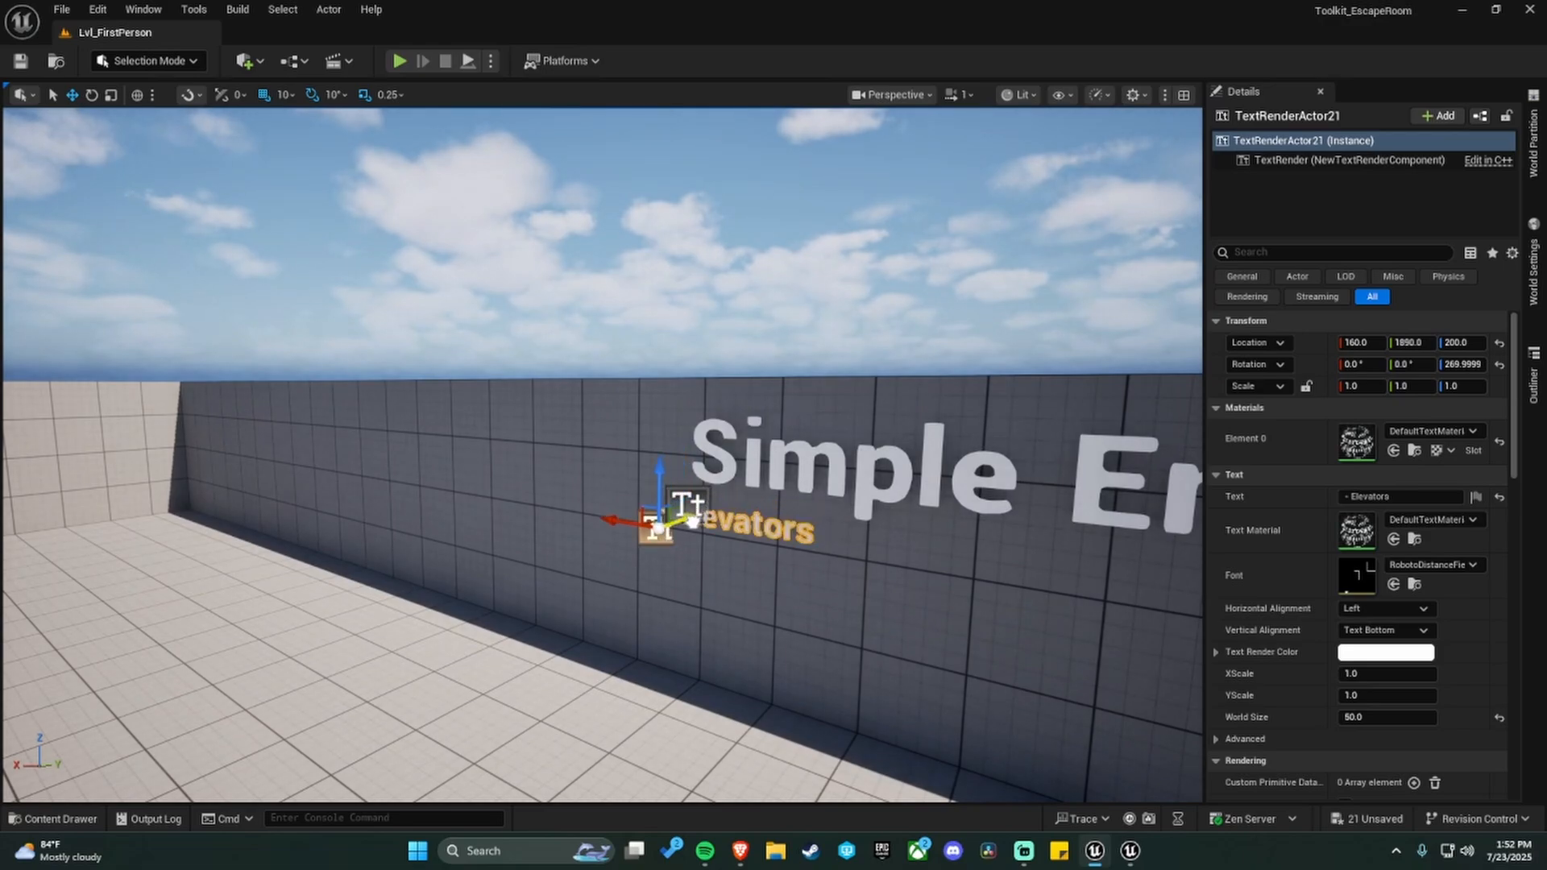
pyautogui.moveTo(695, 591); pyautogui.dragTo(766, 605, button='right')
pyautogui.press('a')
pyautogui.press('s')
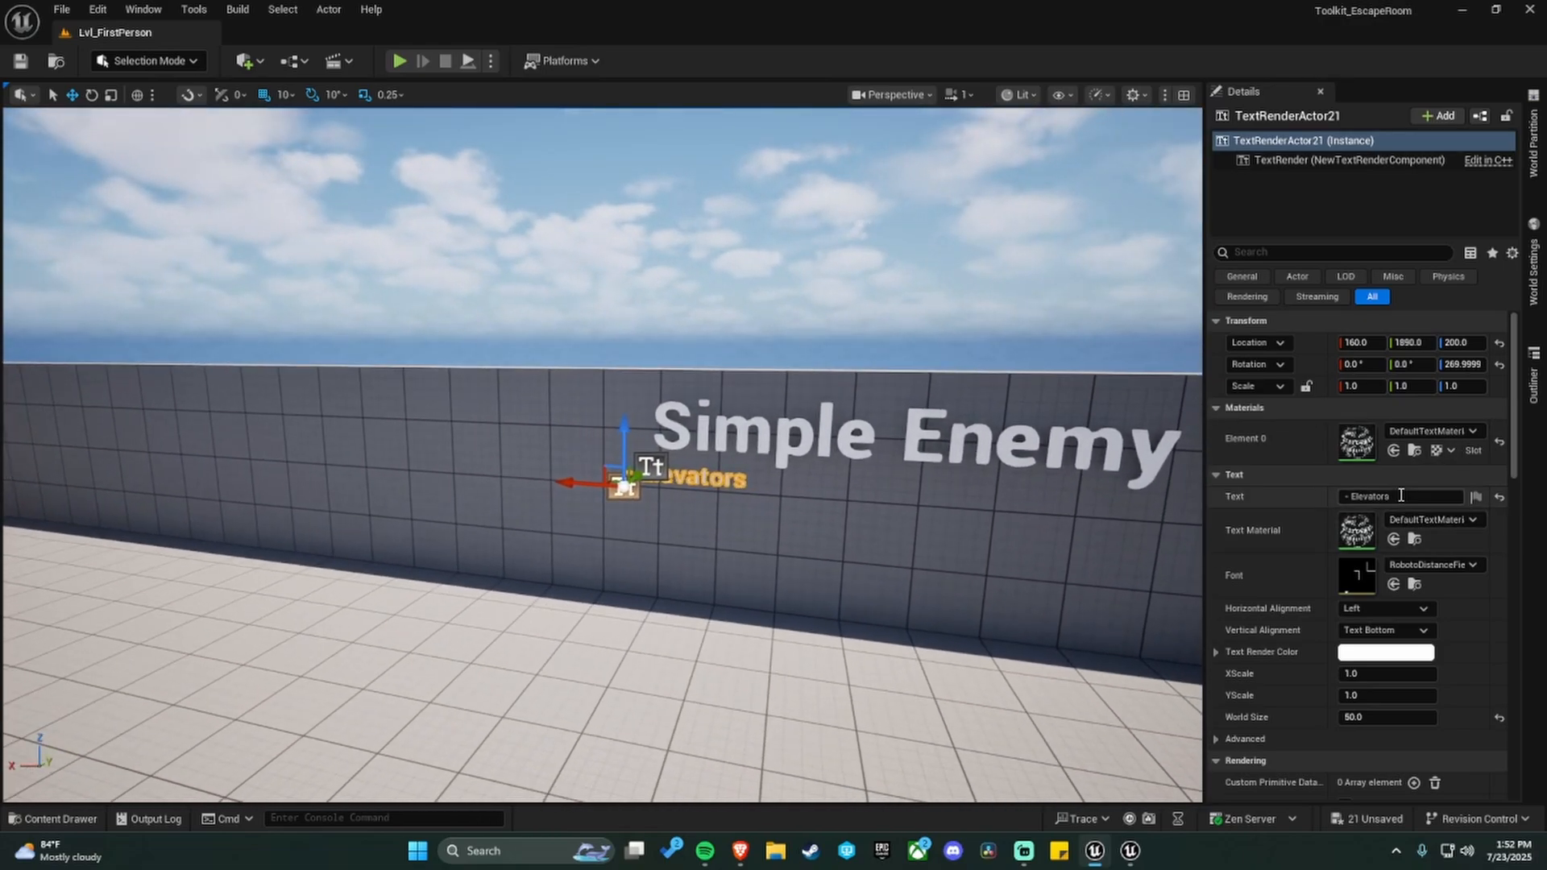
pyautogui.click(1397, 495)
pyautogui.write('- Roam')
pyautogui.press('Return')
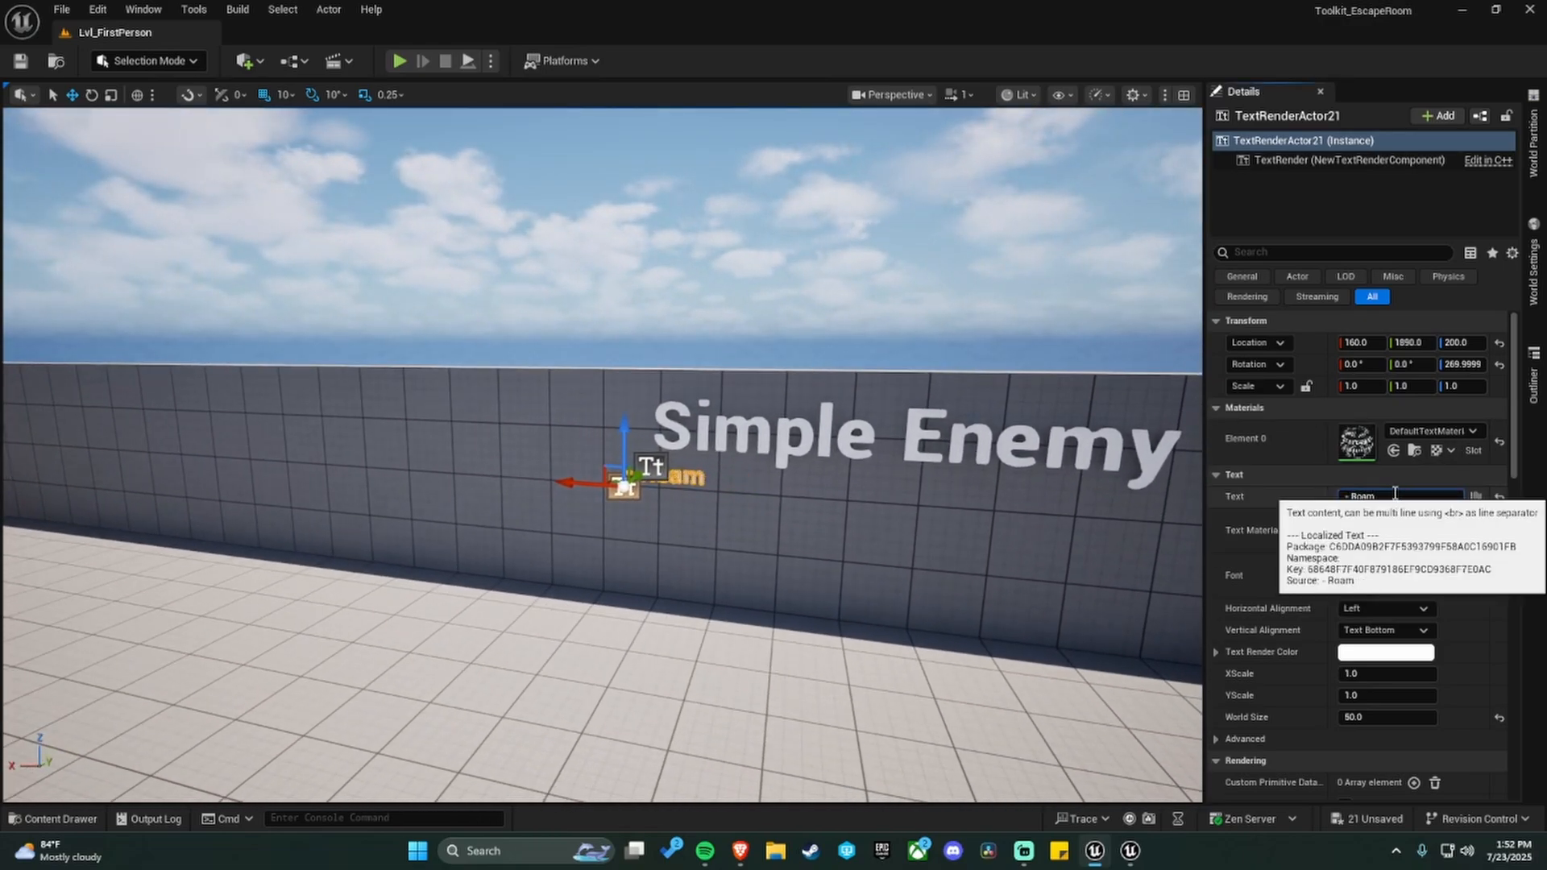
# Duplicate the "- Roam" text along the Simple Enemy wall to X -170 and change the copy's text to "- Spot/Chase".
pyautogui.moveTo(588, 486); pyautogui.dragTo(627, 486, button='right')
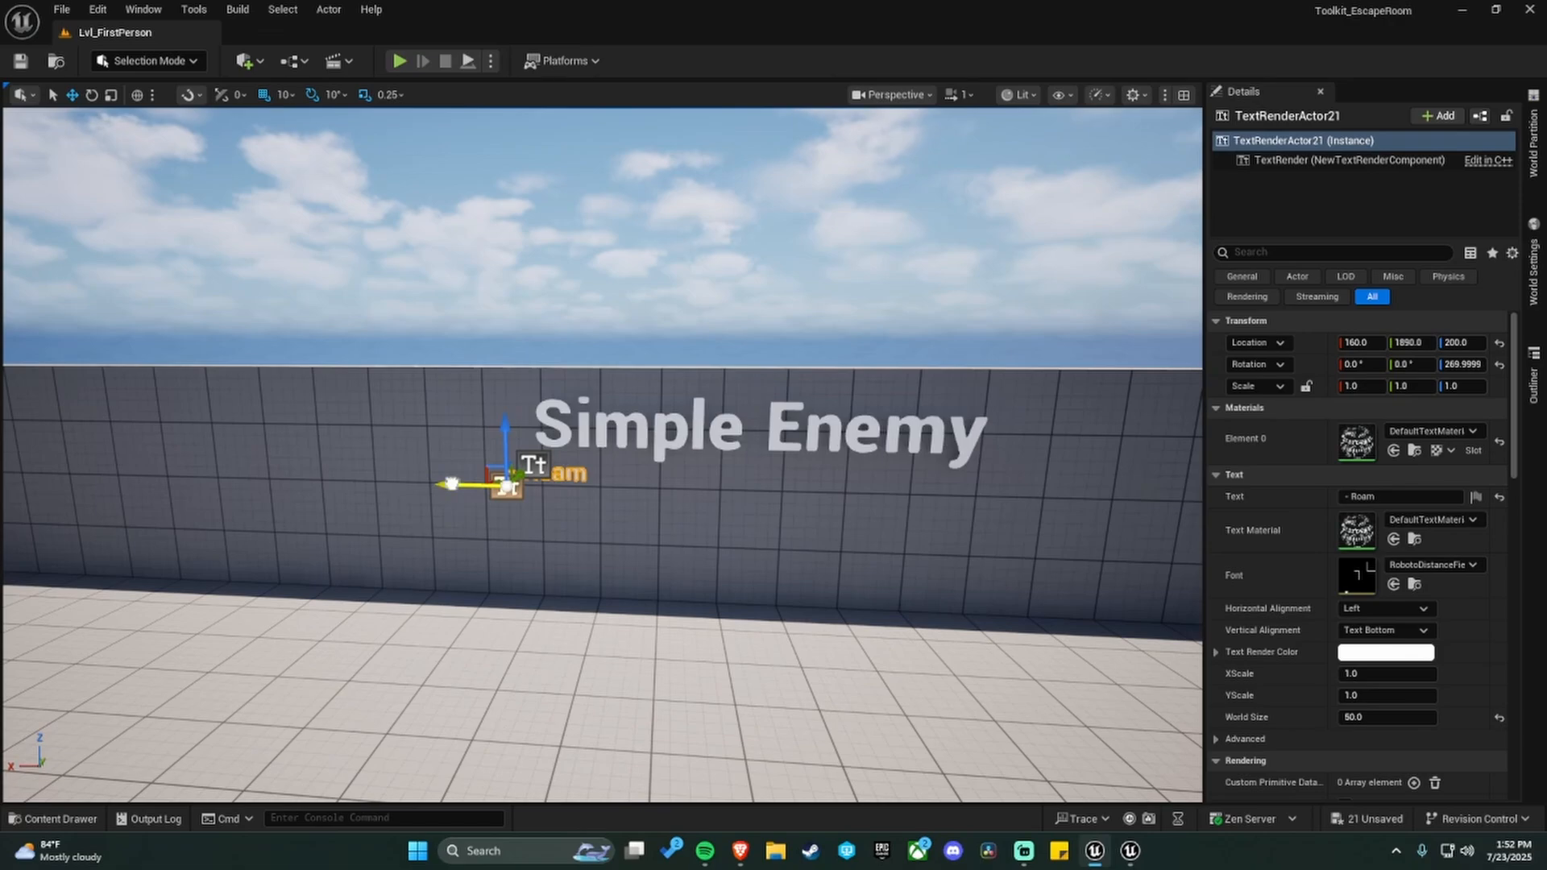
pyautogui.keyDown('alt'); pyautogui.moveTo(463, 484); pyautogui.dragTo(660, 488); pyautogui.keyUp('alt')
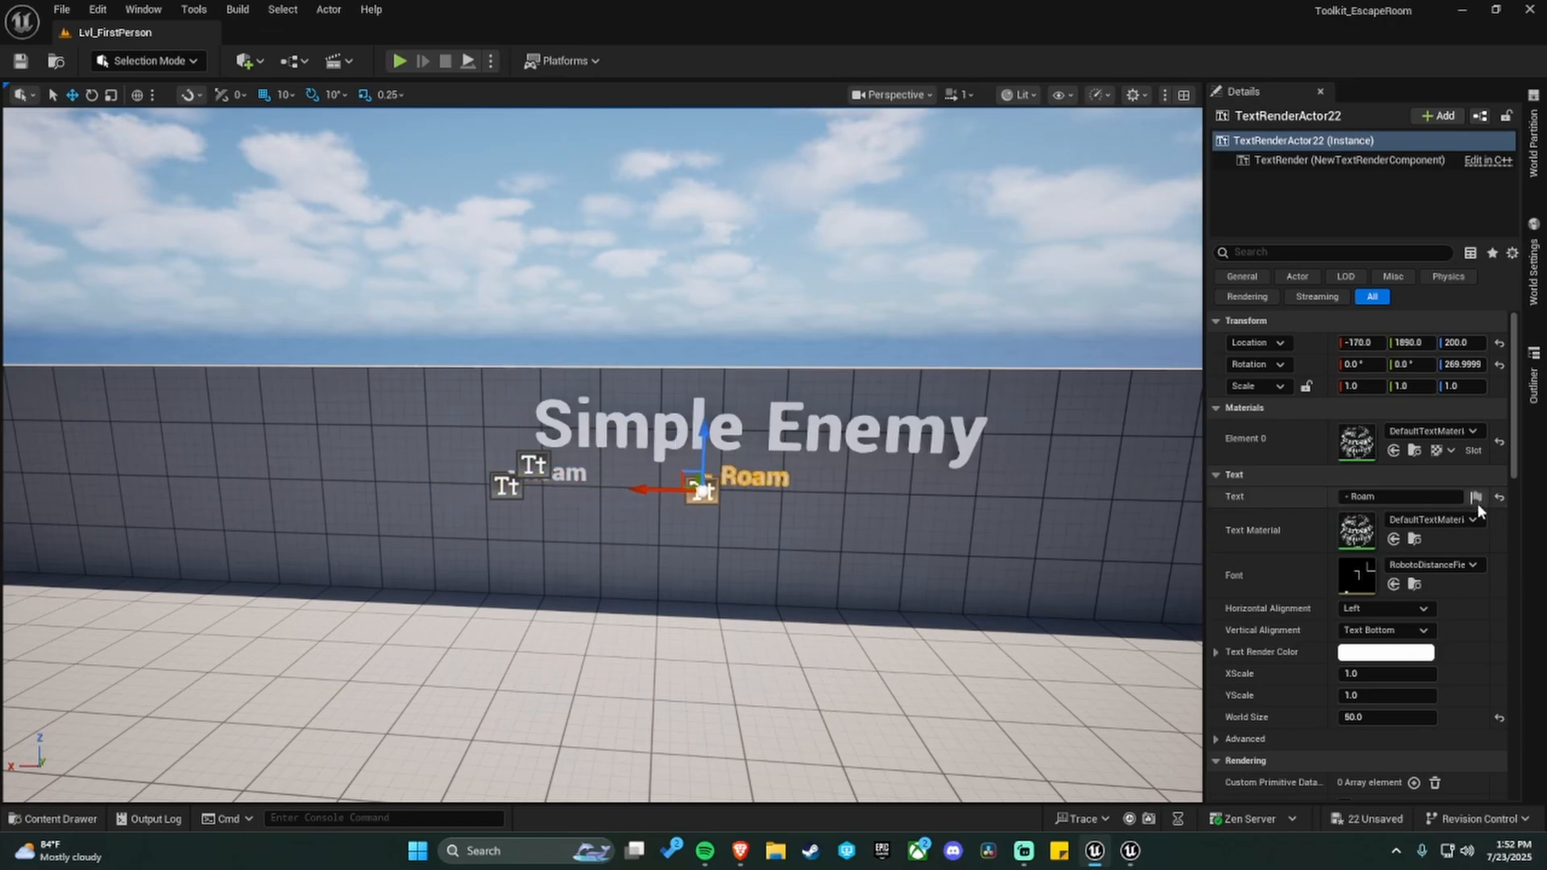
pyautogui.click(1415, 498)
pyautogui.write('- Spot')
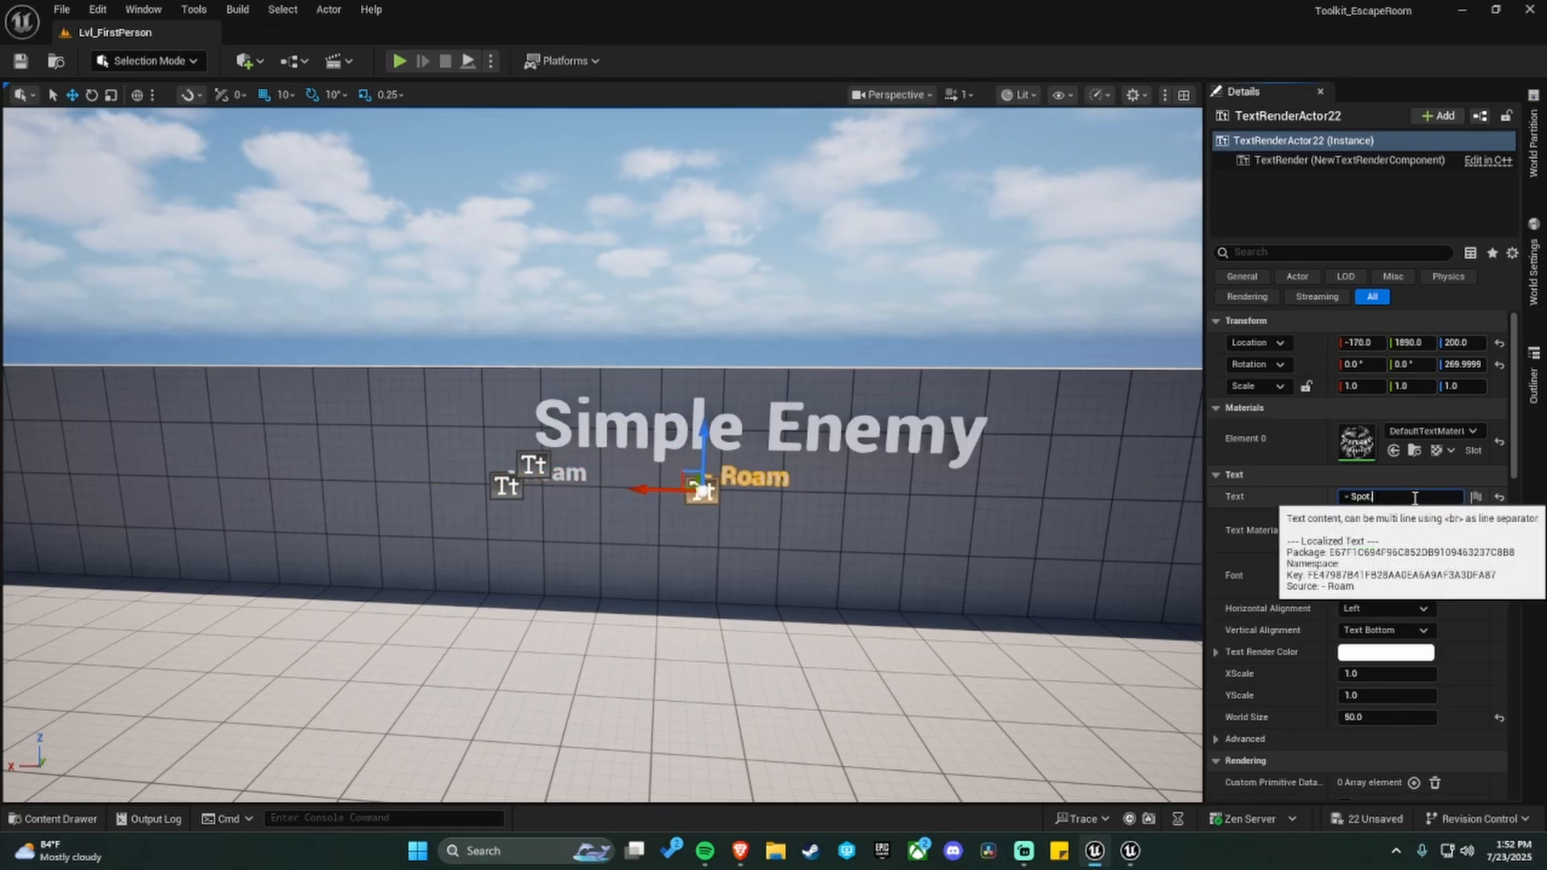
pyautogui.write('/Ch')
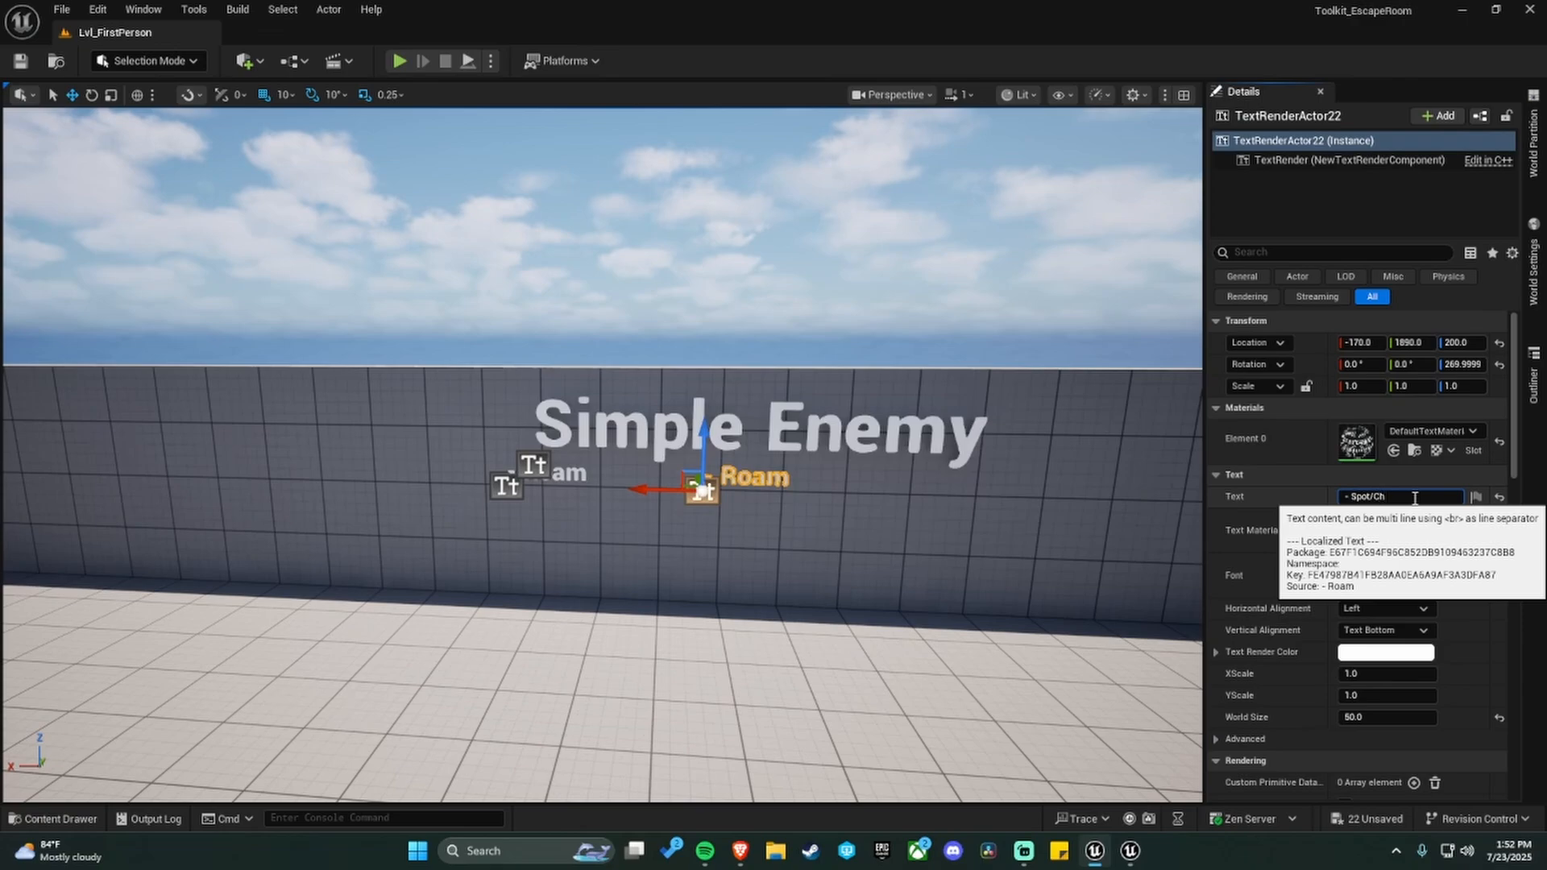
pyautogui.write('ase')
pyautogui.press('Return')
pyautogui.press('f')
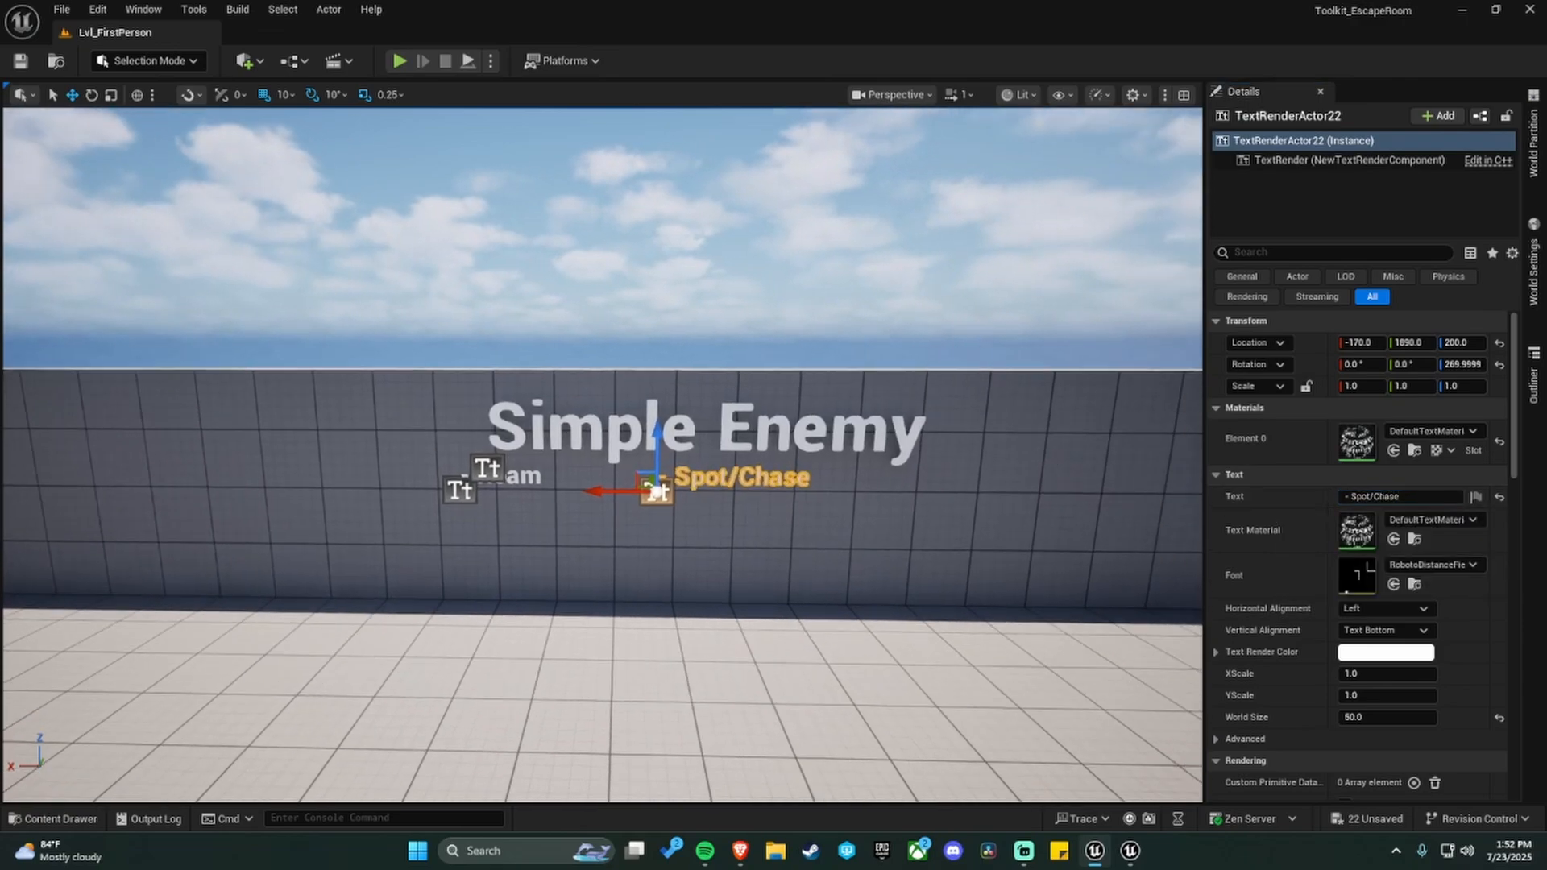
# Duplicate the "- Spot/Chase" text along the wall to X -500 and change the copy's text to "- Catch".
pyautogui.keyDown('alt'); pyautogui.moveTo(504, 482); pyautogui.dragTo(703, 484); pyautogui.keyUp('alt')
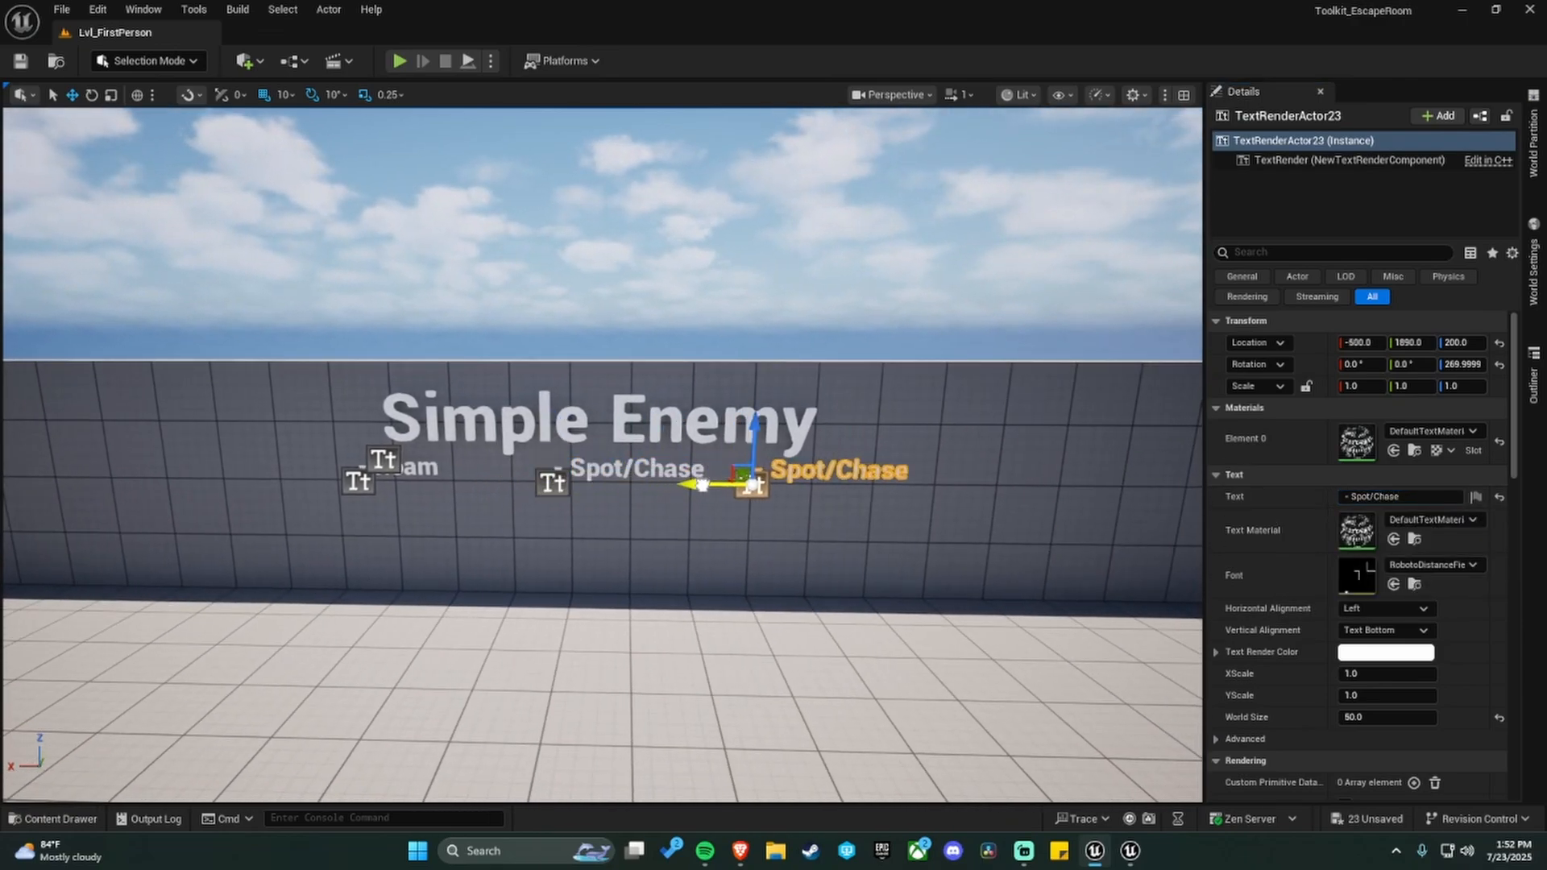
pyautogui.write('cc')
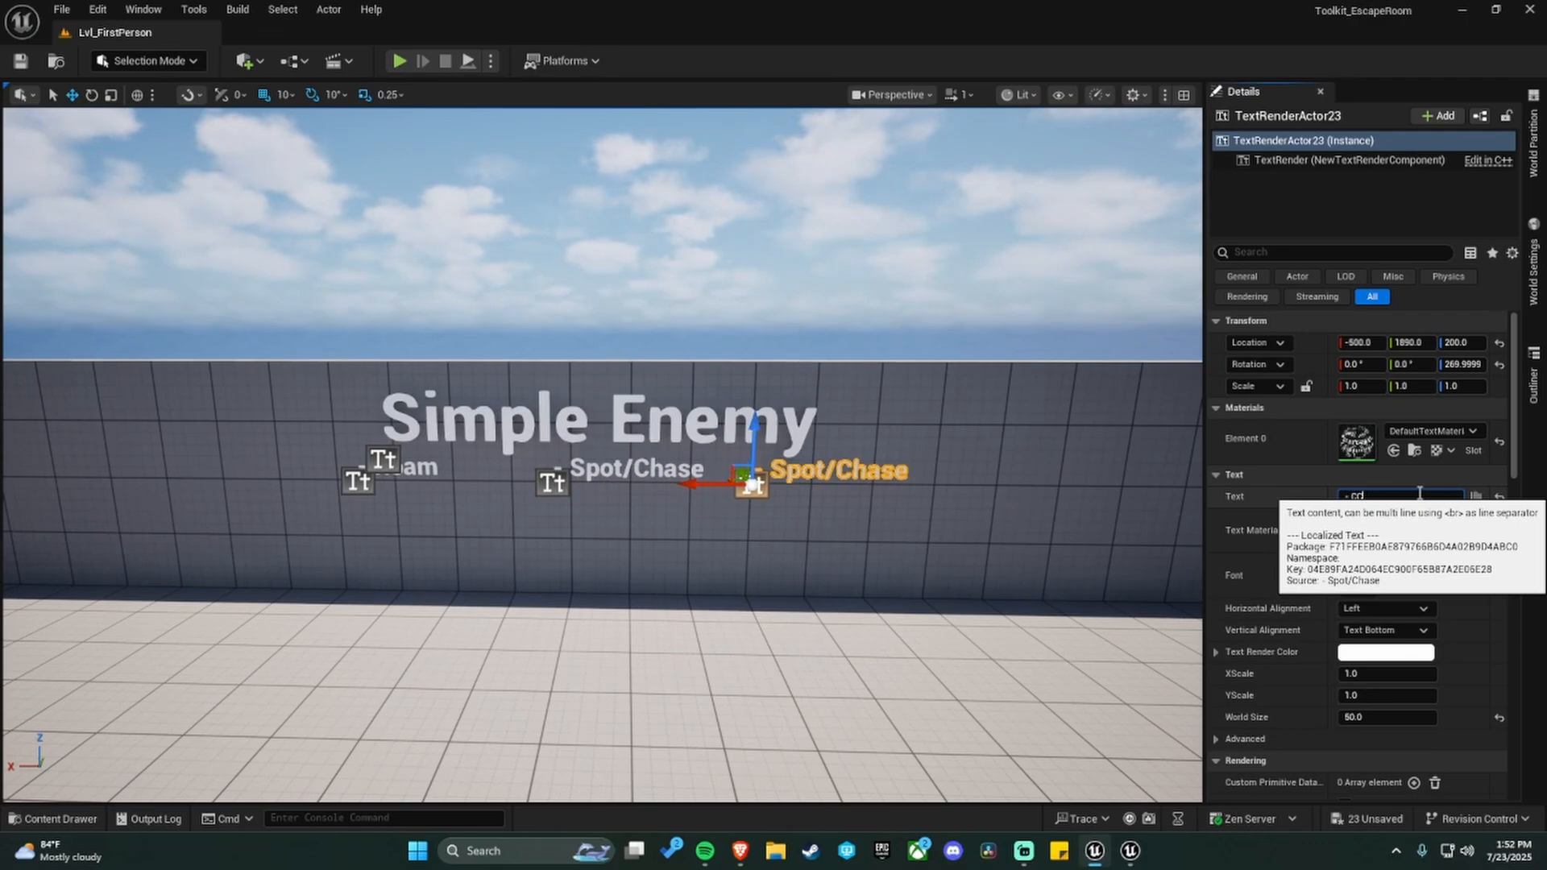
pyautogui.write('h')
pyautogui.press('Return')
pyautogui.scroll(-4, 910, 500)
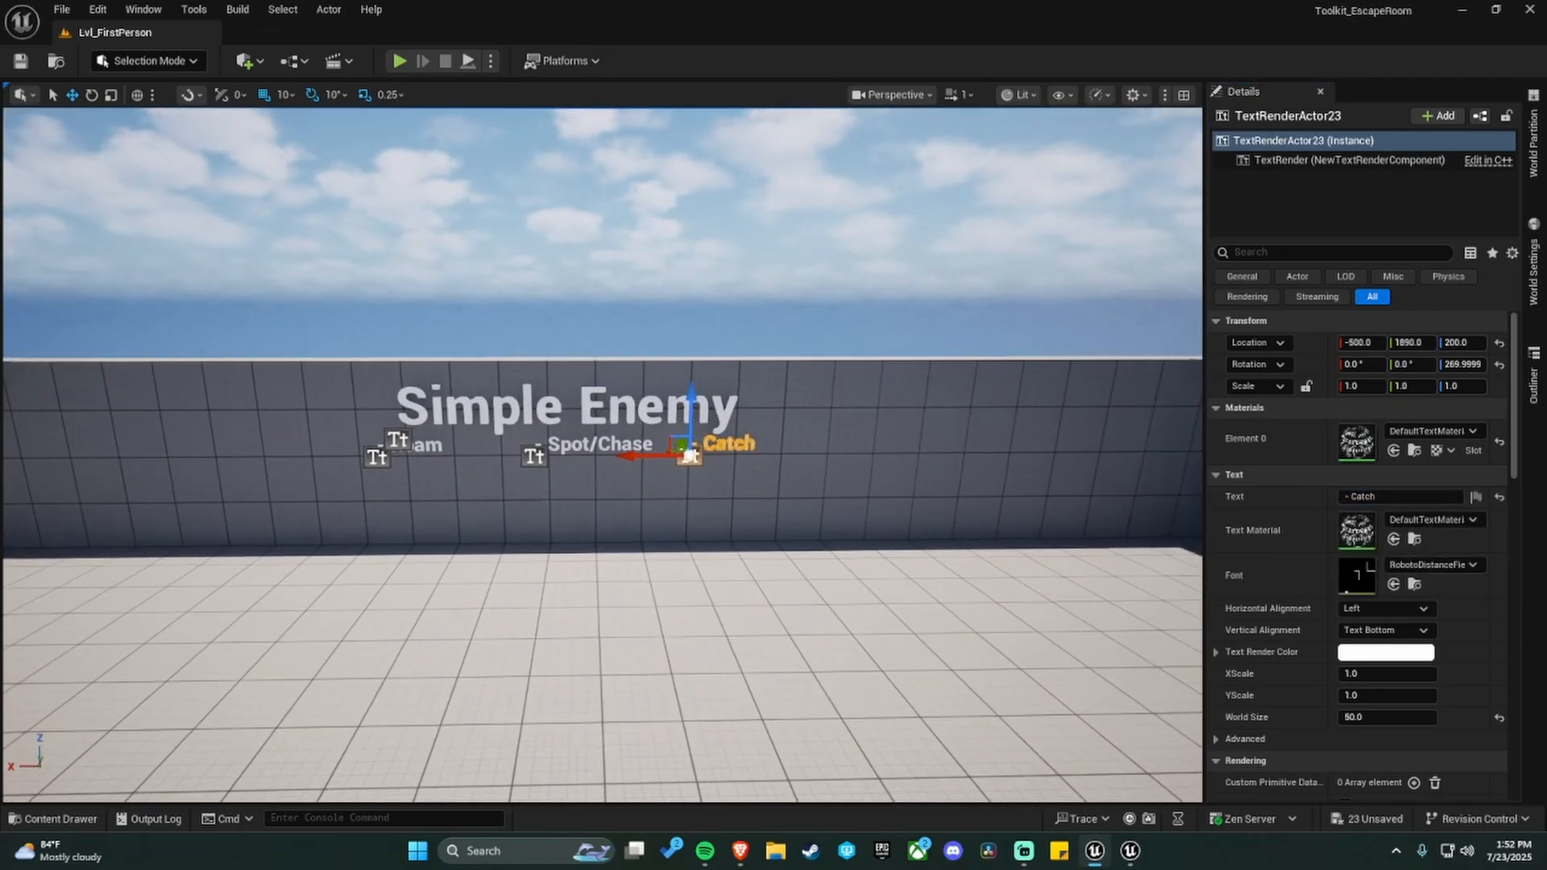
# Deselect the "- Catch" text and save all unsaved level changes.
pyautogui.press('Escape')
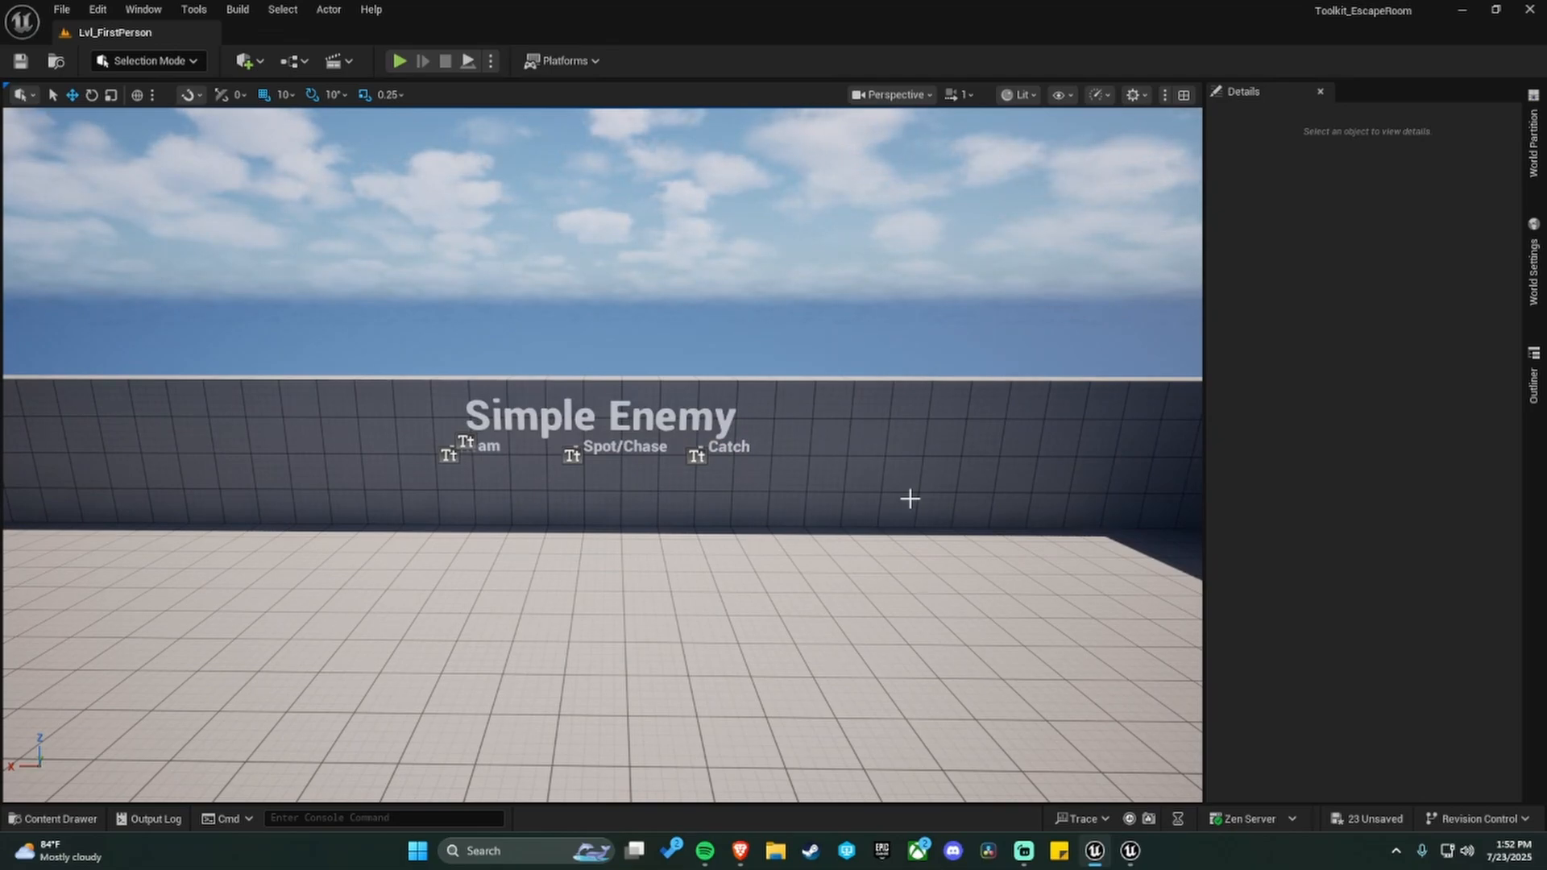
pyautogui.moveTo(1192, 566); pyautogui.dragTo(1162, 578, button='right')
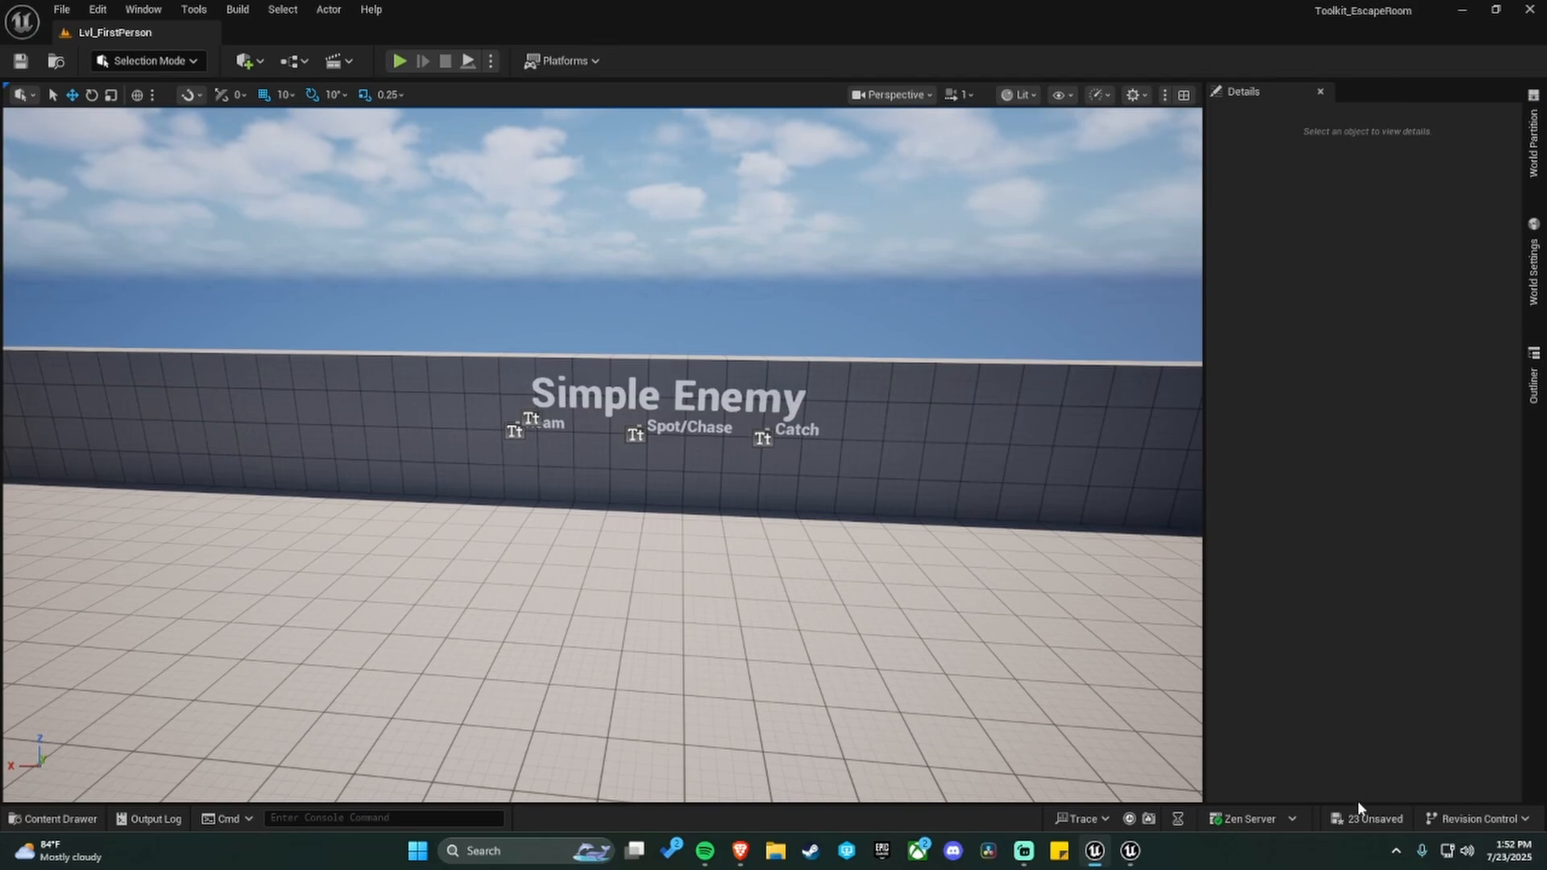
pyautogui.hotkey('ctrl', 'shift', 's')
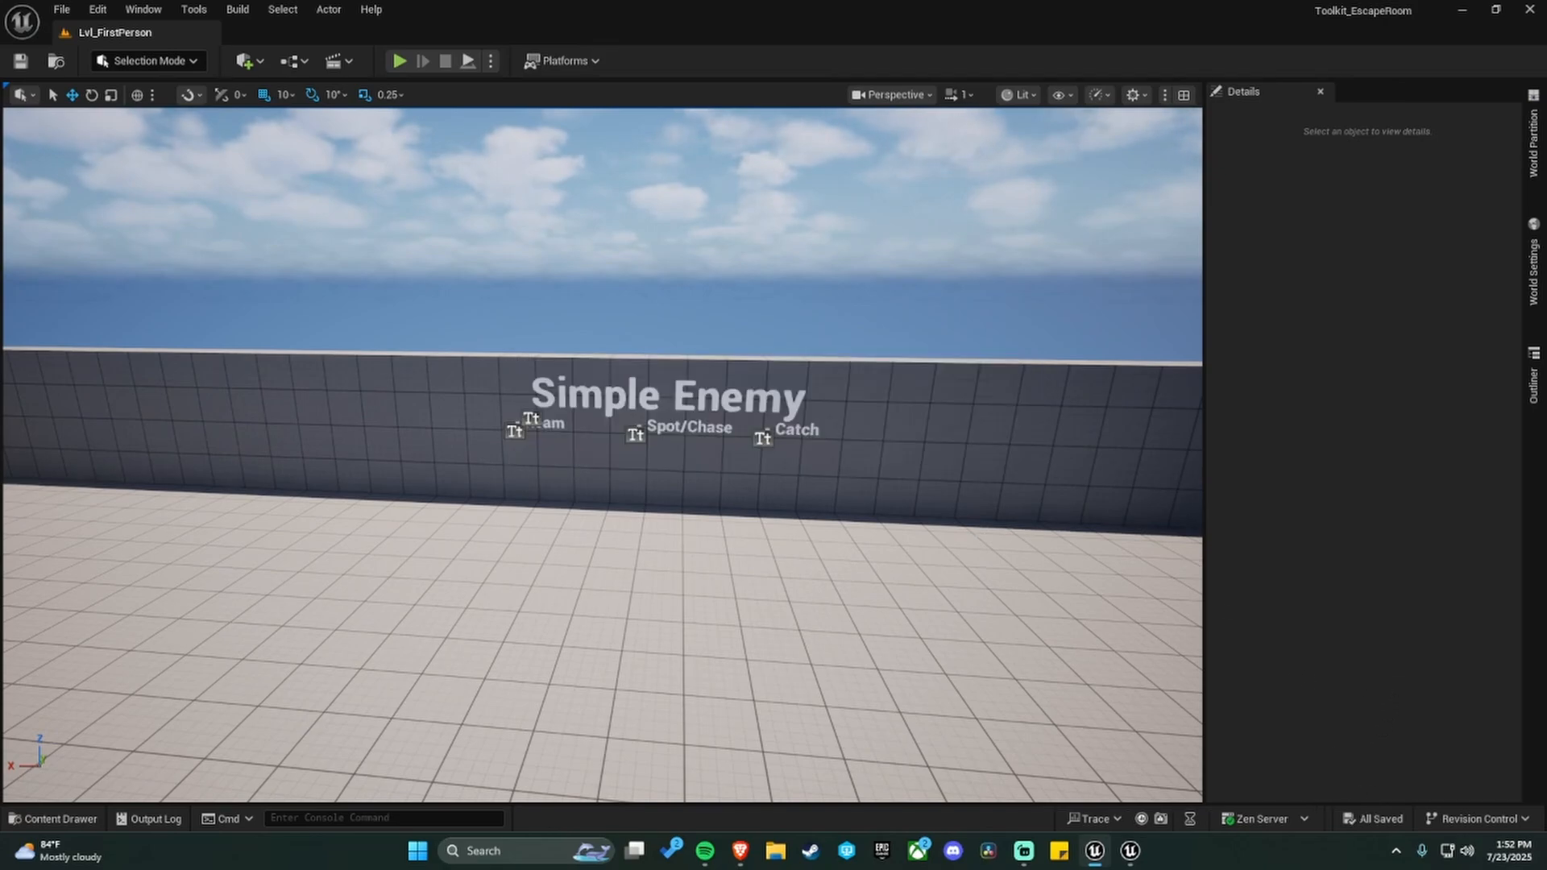
# Look over the labelled walls around the level, from the Simple Enemy wall to the Controls, Inventory and Interactbles headings.
pyautogui.moveTo(1128, 580); pyautogui.dragTo(1136, 585, button='right')
pyautogui.press('s')
pyautogui.press('a')
pyautogui.press('s')
pyautogui.press('a')
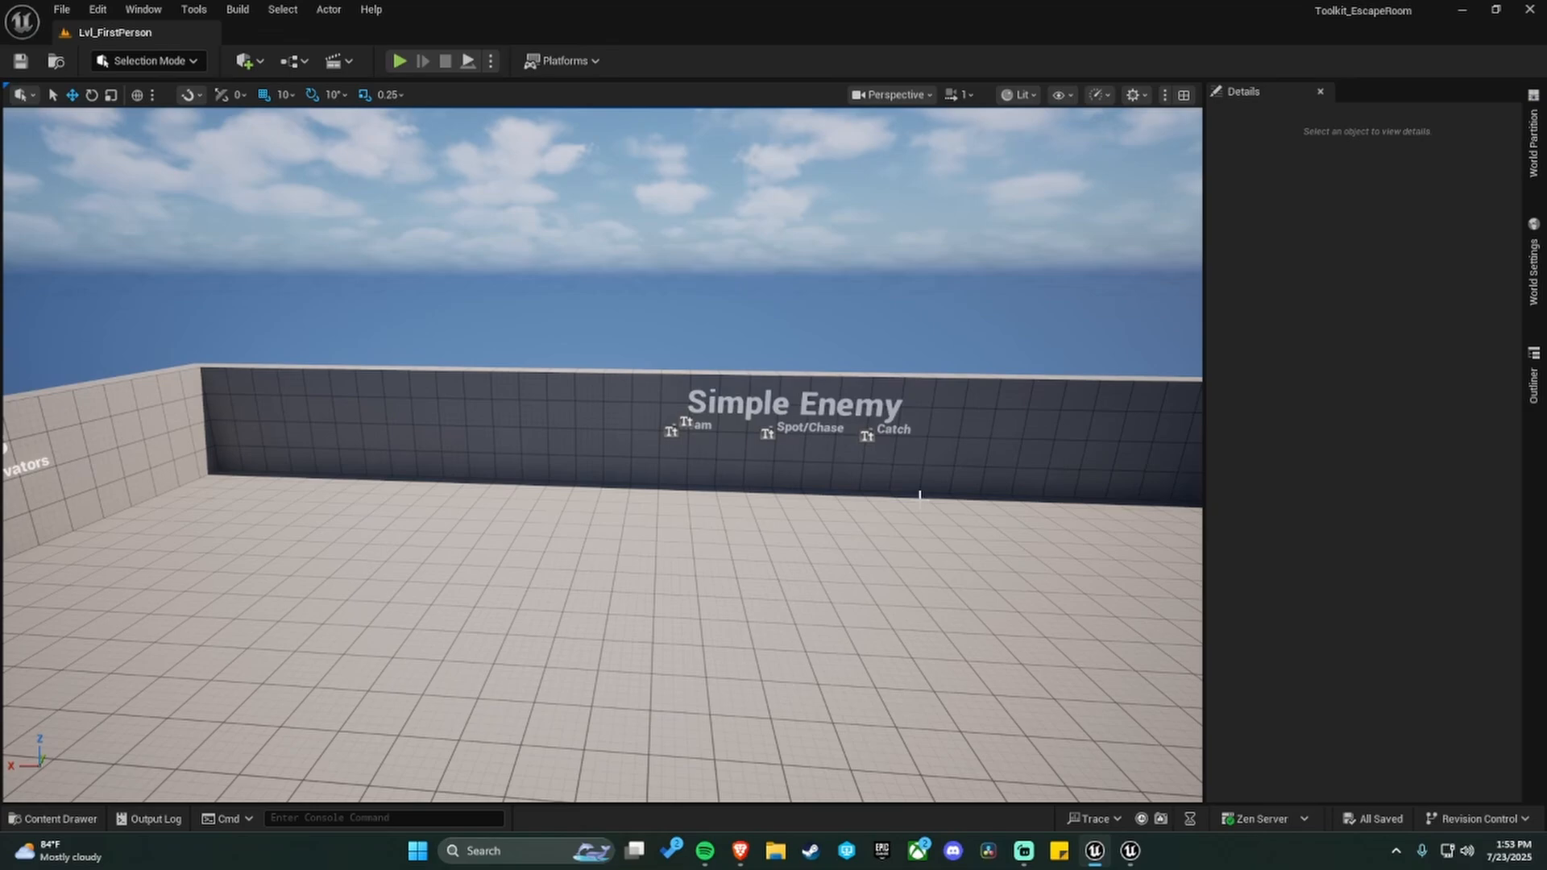
pyautogui.moveTo(887, 469); pyautogui.dragTo(644, 461, button='middle')
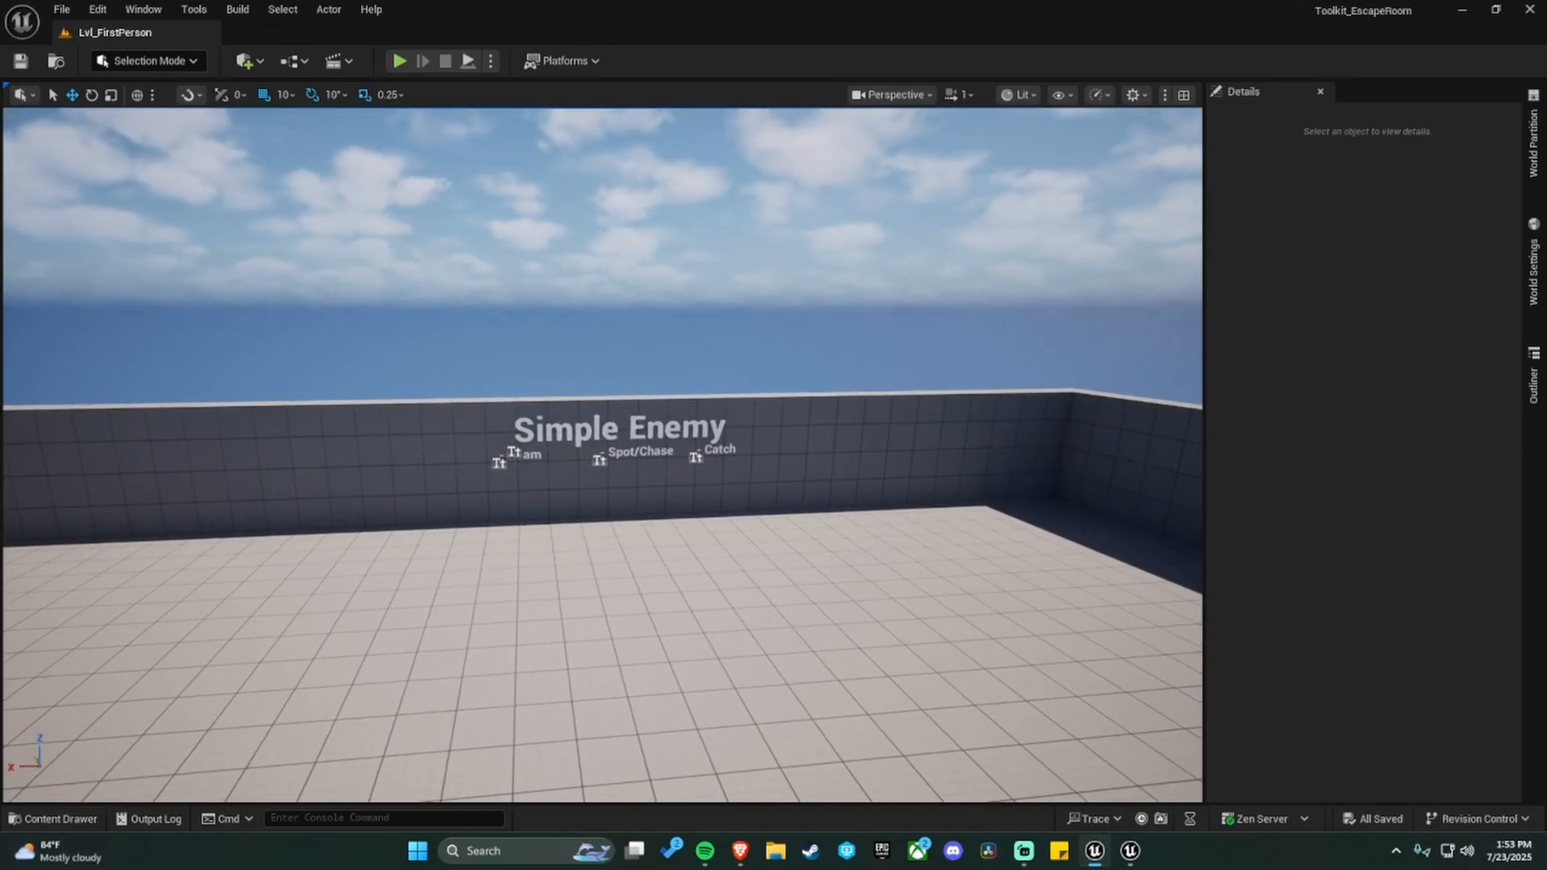
pyautogui.click(646, 460)
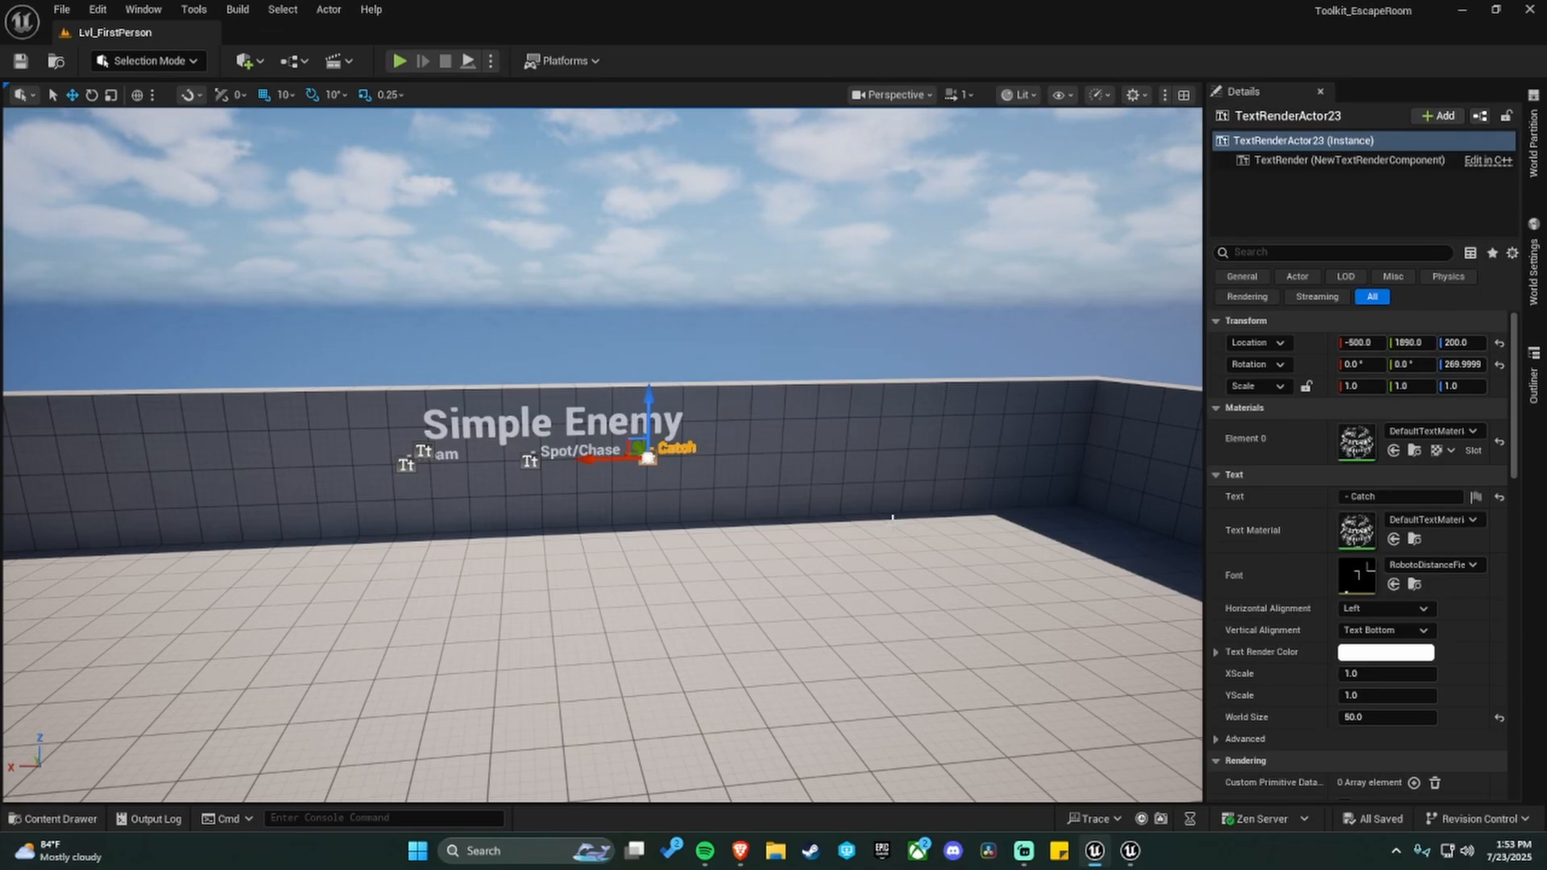
pyautogui.moveTo(898, 469); pyautogui.dragTo(1031, 477, button='right')
pyautogui.moveTo(752, 487)
pyautogui.mouseDown(button='right')
pyautogui.moveTo(721, 495)
pyautogui.moveTo(755, 489)
pyautogui.mouseUp(button='right')
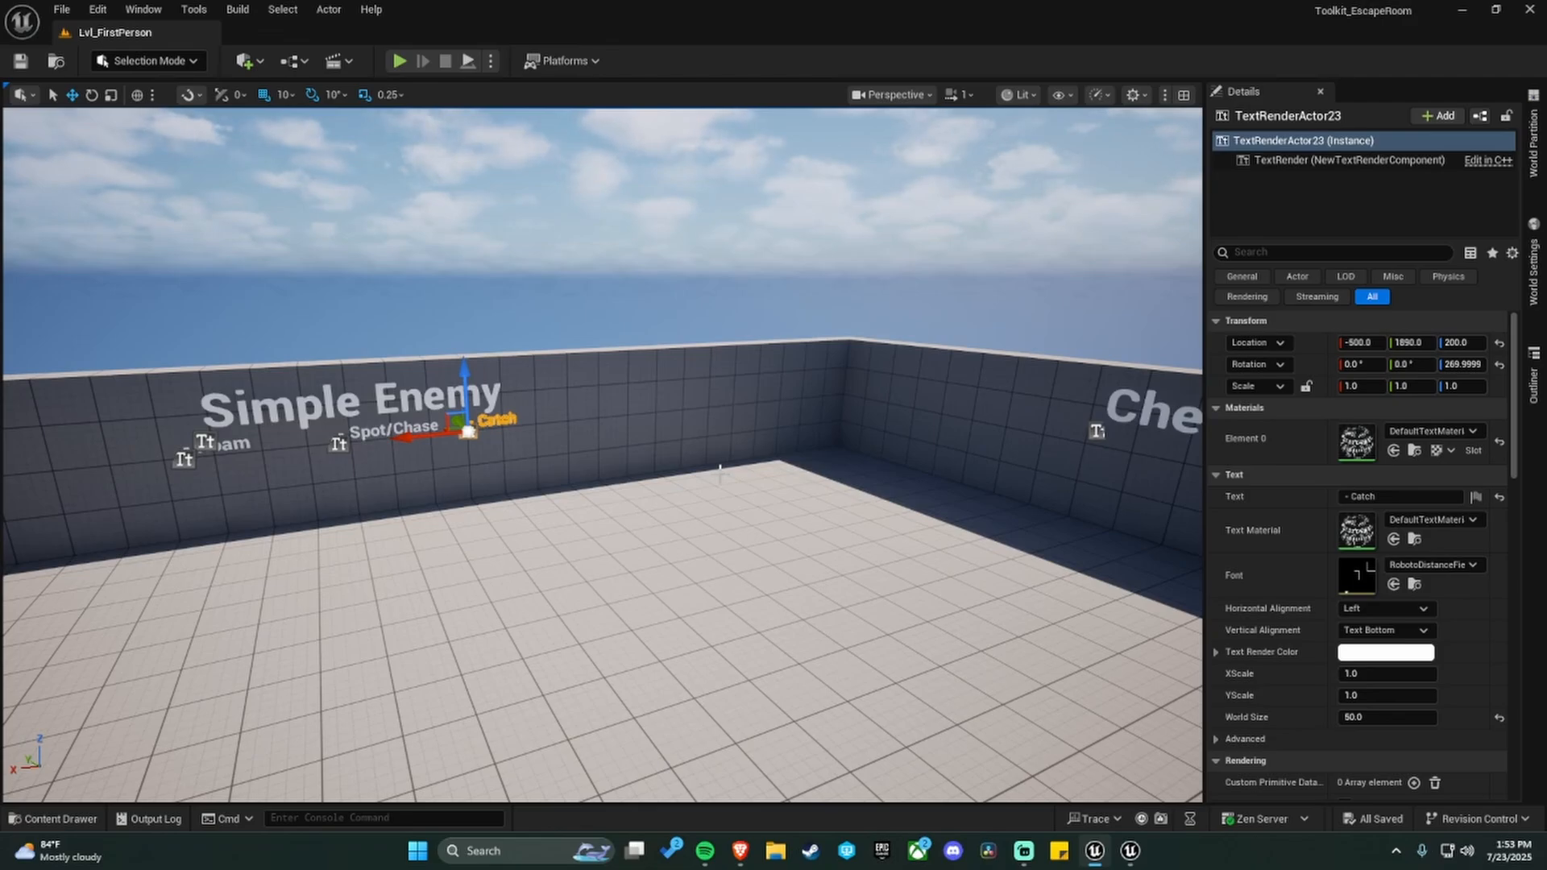
pyautogui.moveTo(758, 473); pyautogui.dragTo(1093, 489, button='right')
pyautogui.press('s')
pyautogui.press('a')
pyautogui.press('s')
pyautogui.press('w')
pyautogui.press('a')
pyautogui.press('d')
pyautogui.press('w')
pyautogui.press('d')
pyautogui.moveTo(583, 445); pyautogui.dragTo(695, 439, button='right')
pyautogui.press('s')
pyautogui.press('a')
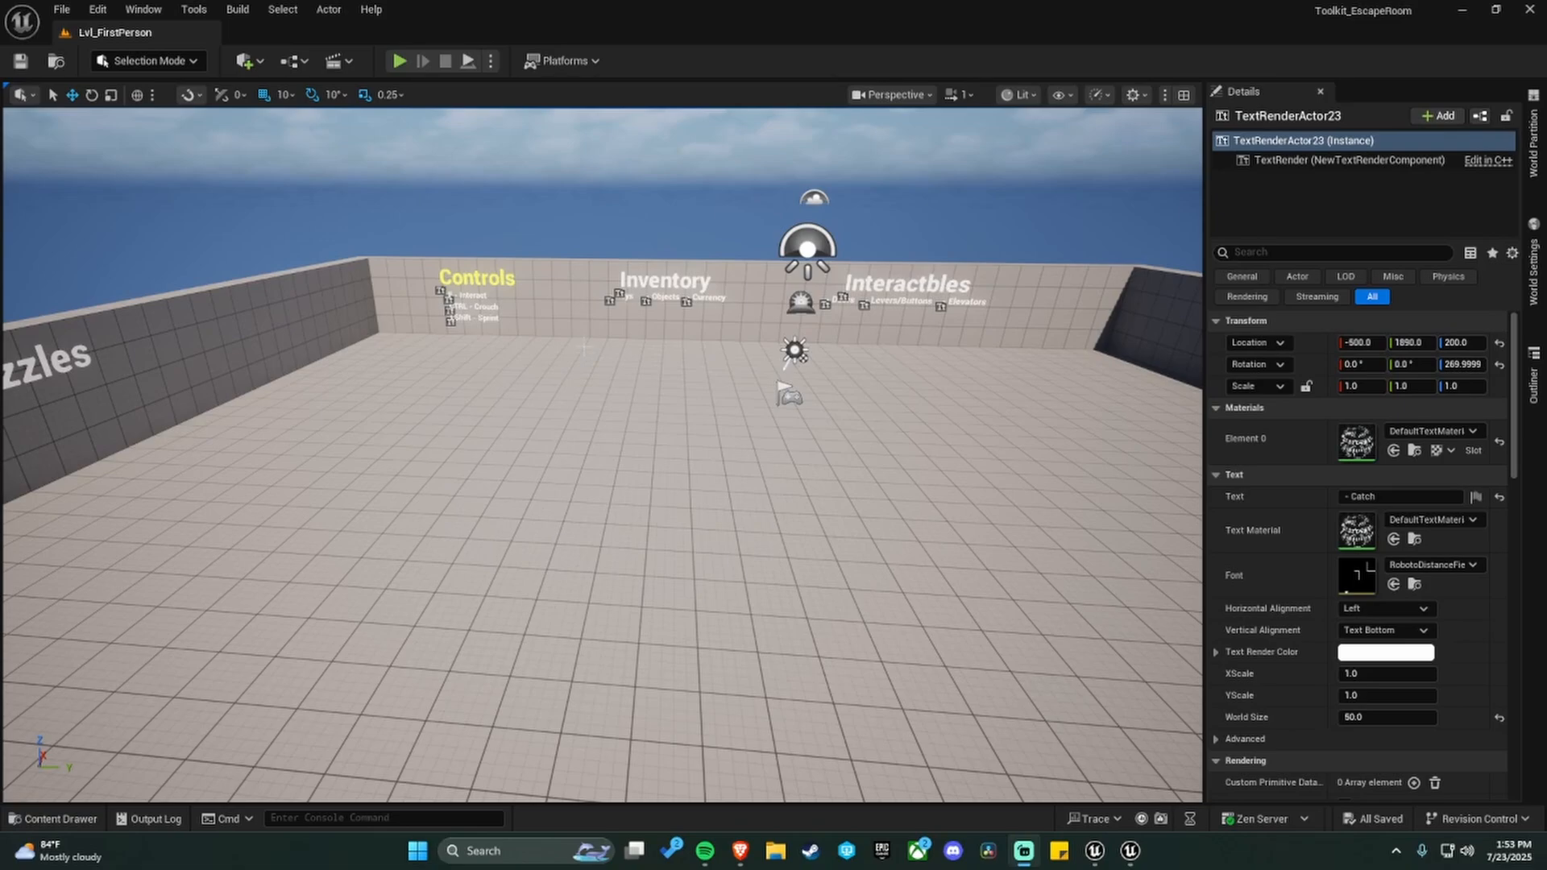
# Dock the Details panel to the sidebar to widen the viewport.
pyautogui.rightClick(1284, 94)
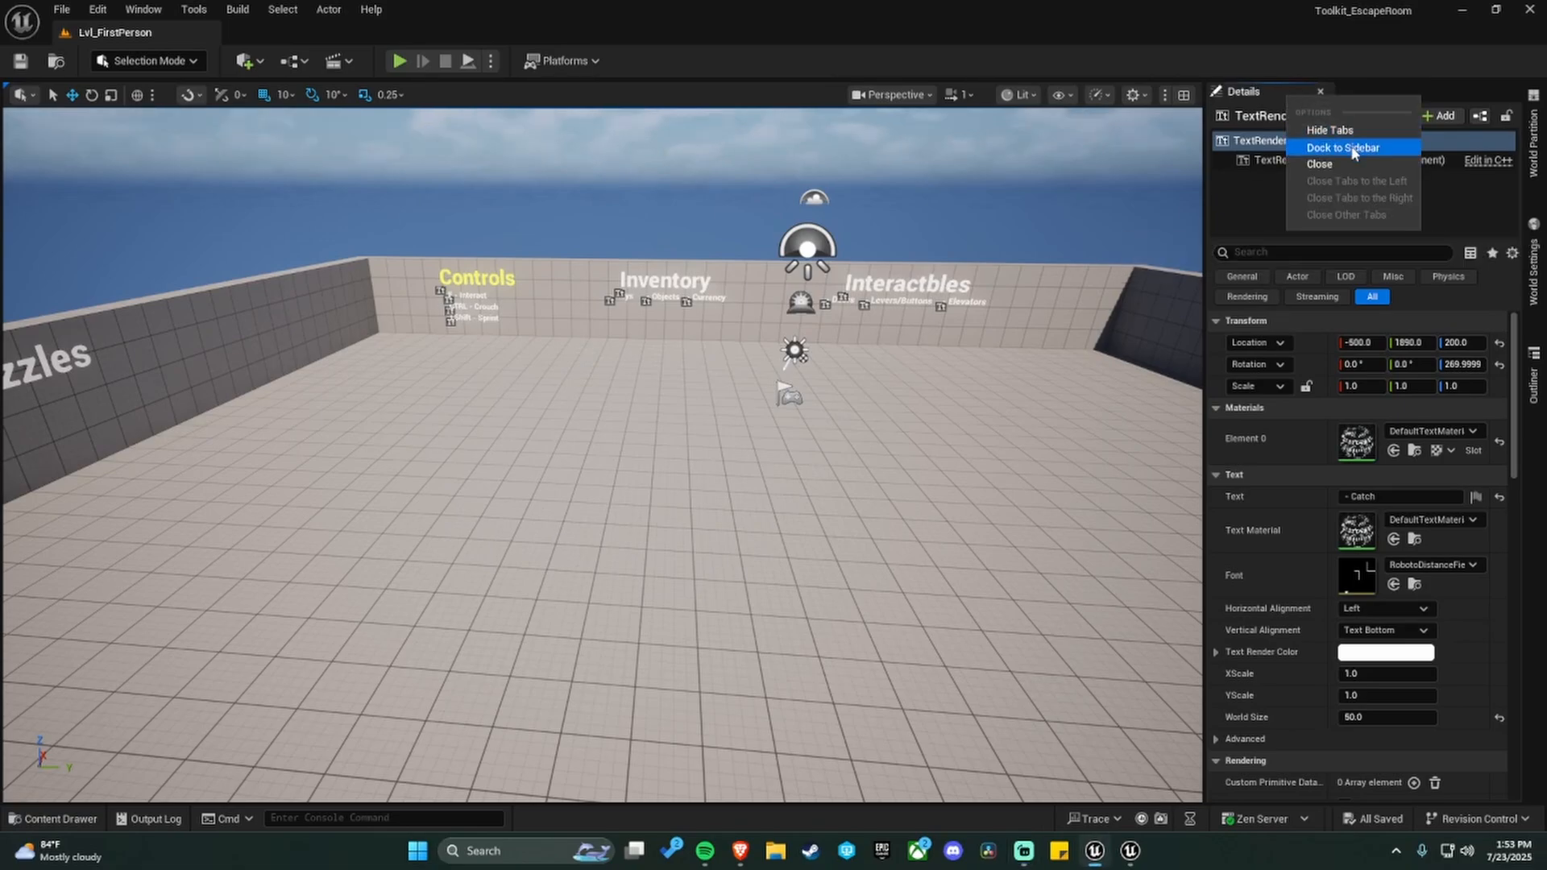
pyautogui.click(1342, 148)
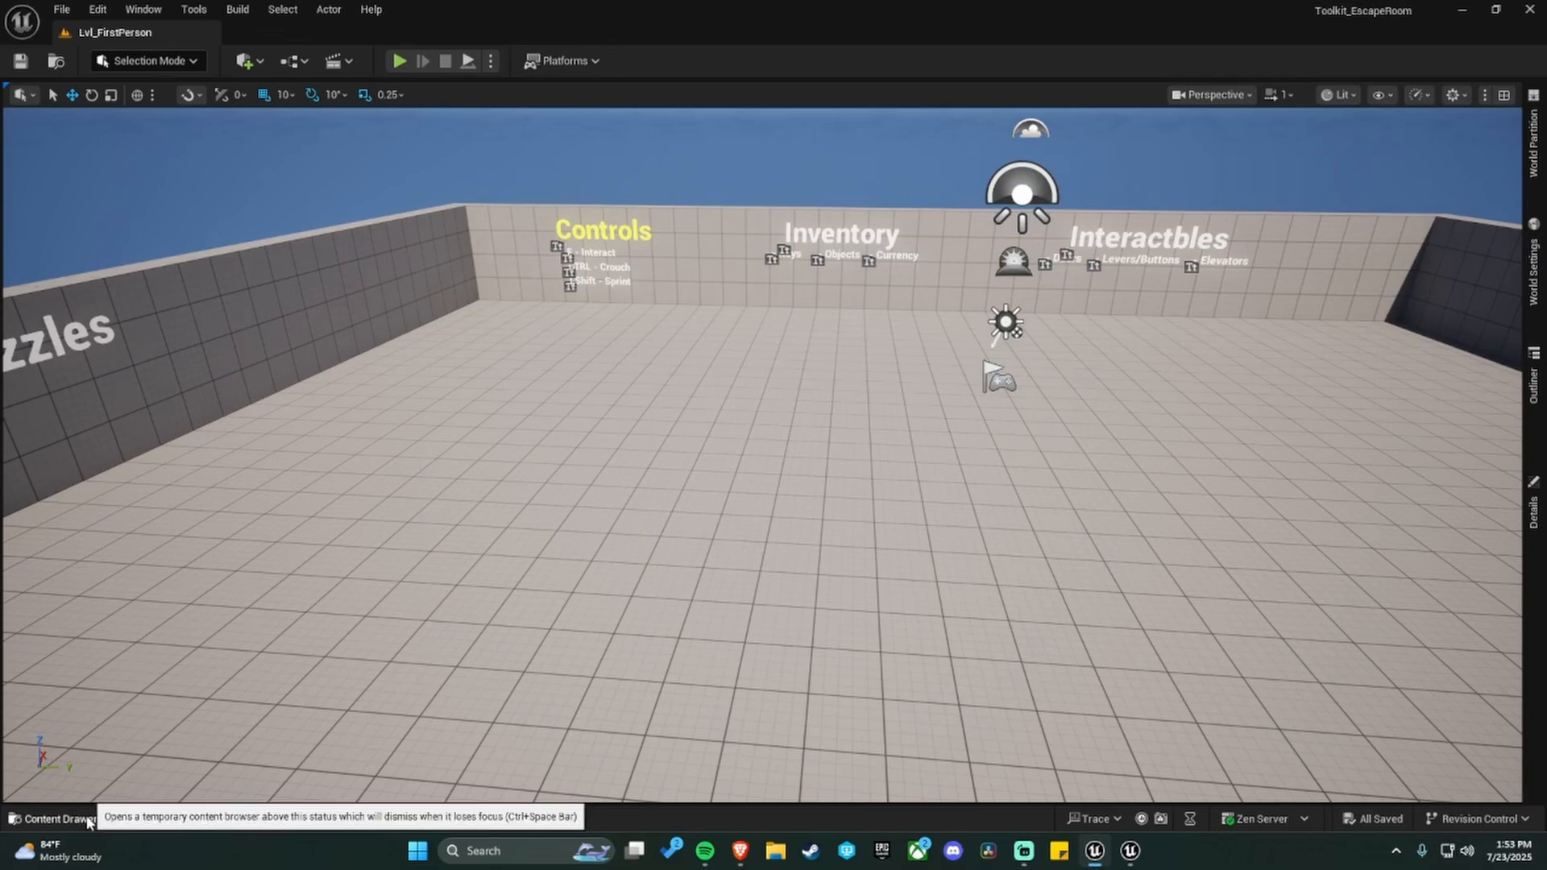
pyautogui.moveTo(621, 546); pyautogui.dragTo(614, 545, button='right')
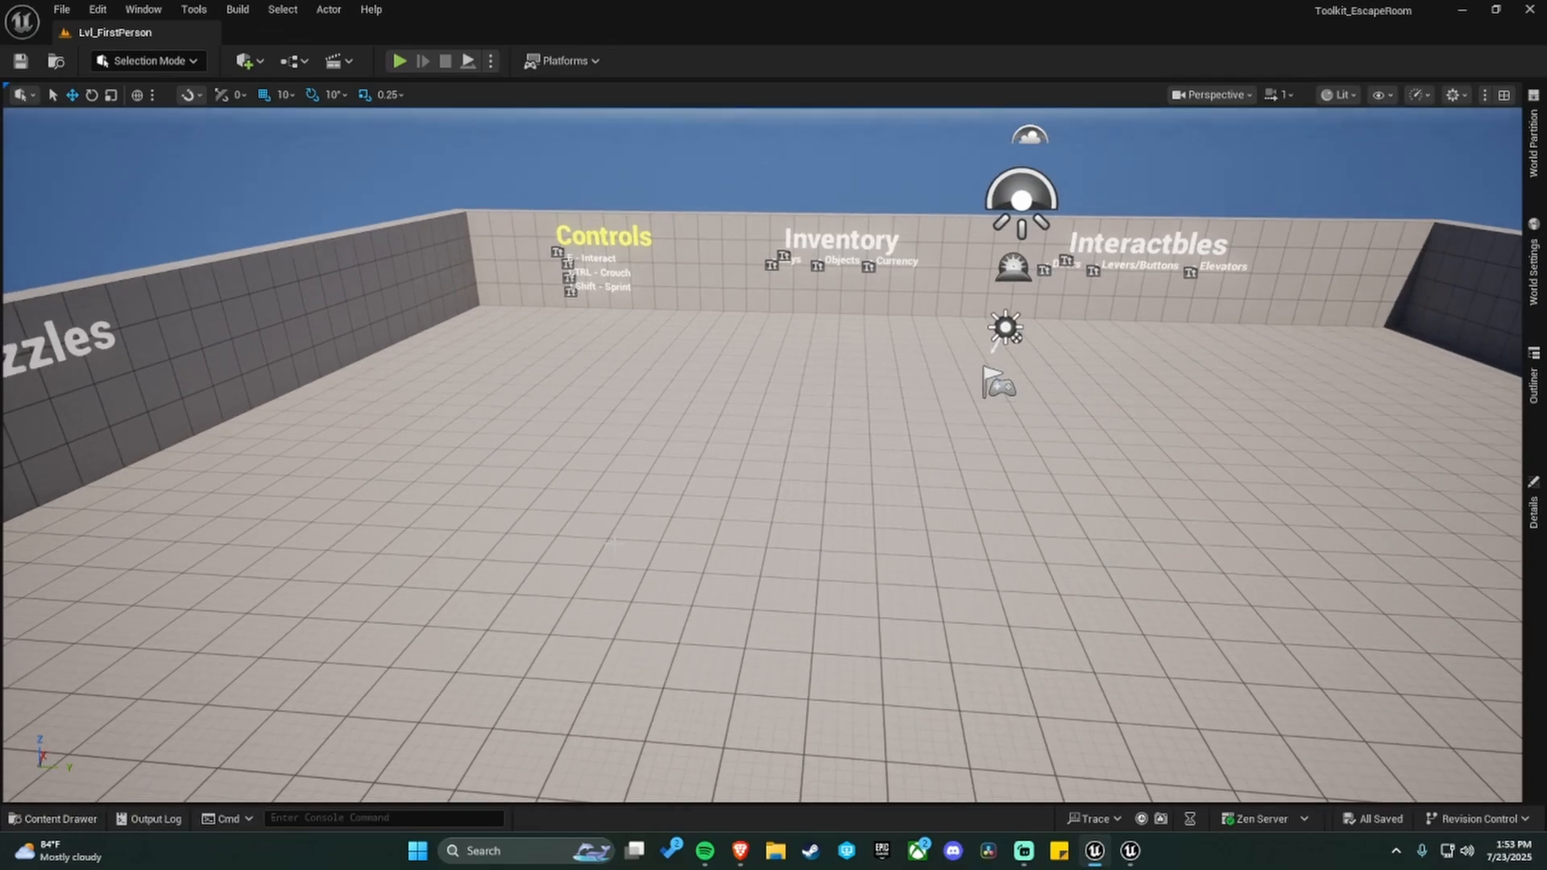
pyautogui.hotkey('ctrl', 'space')
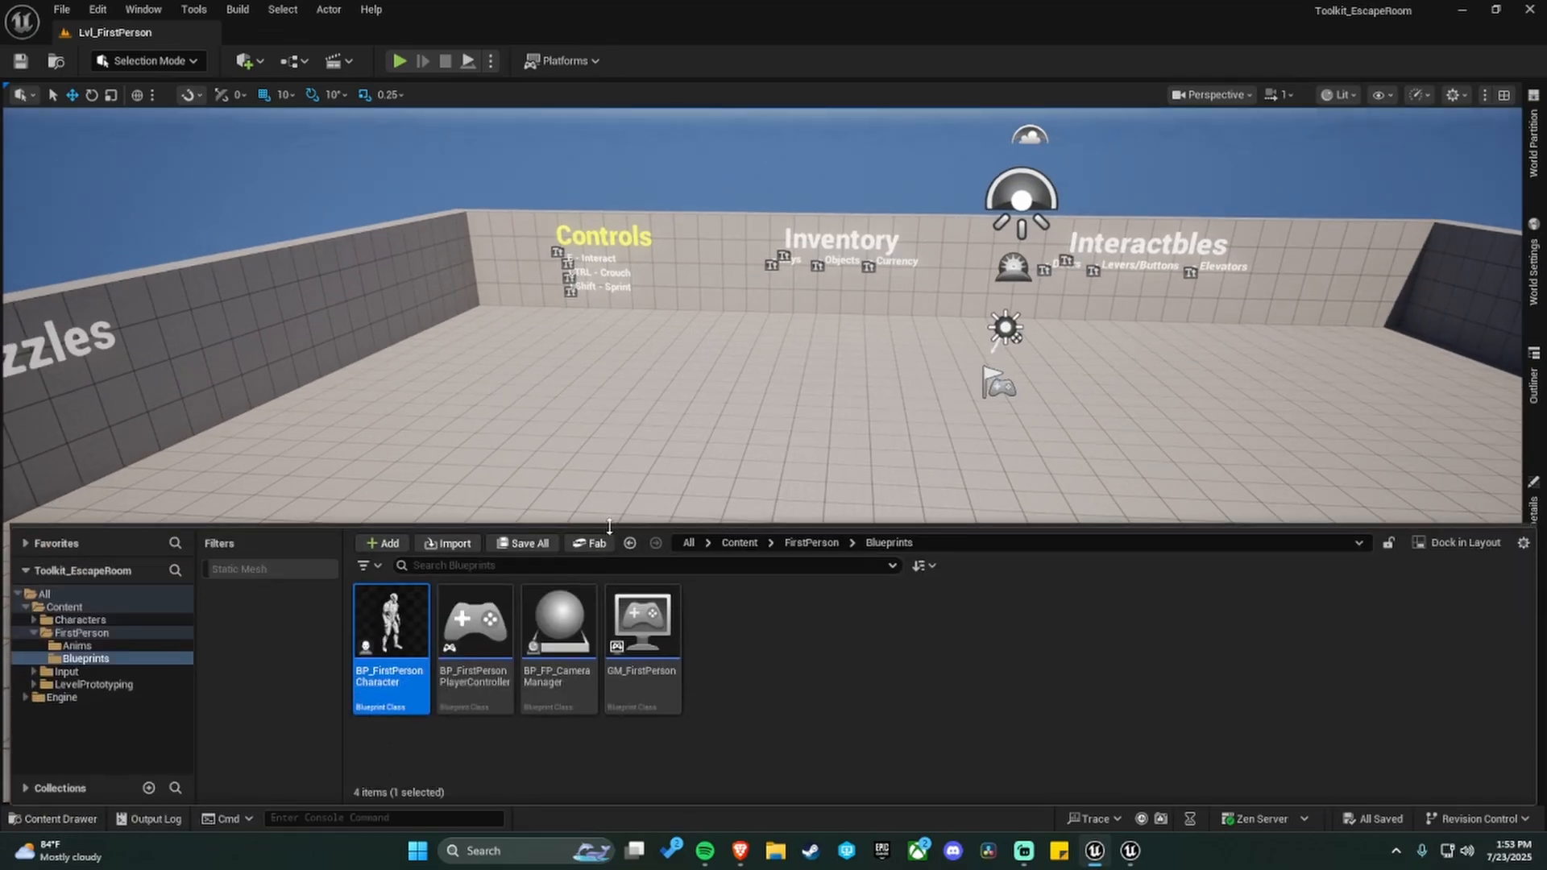
pyautogui.hotkey('ctrl', 'space')
pyautogui.click(53, 819)
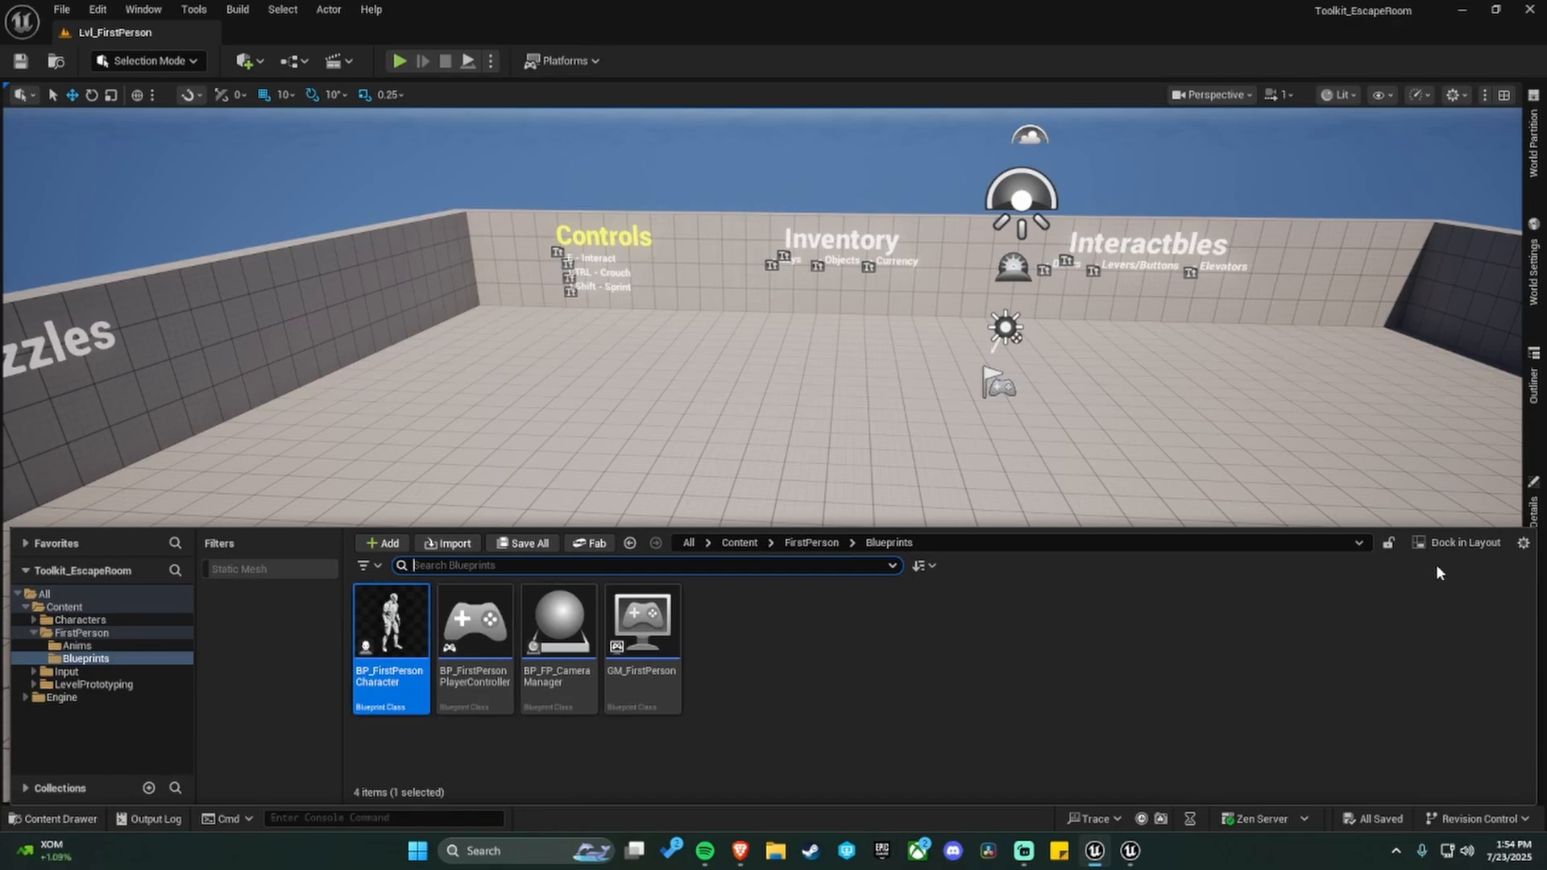
pyautogui.click(1458, 543)
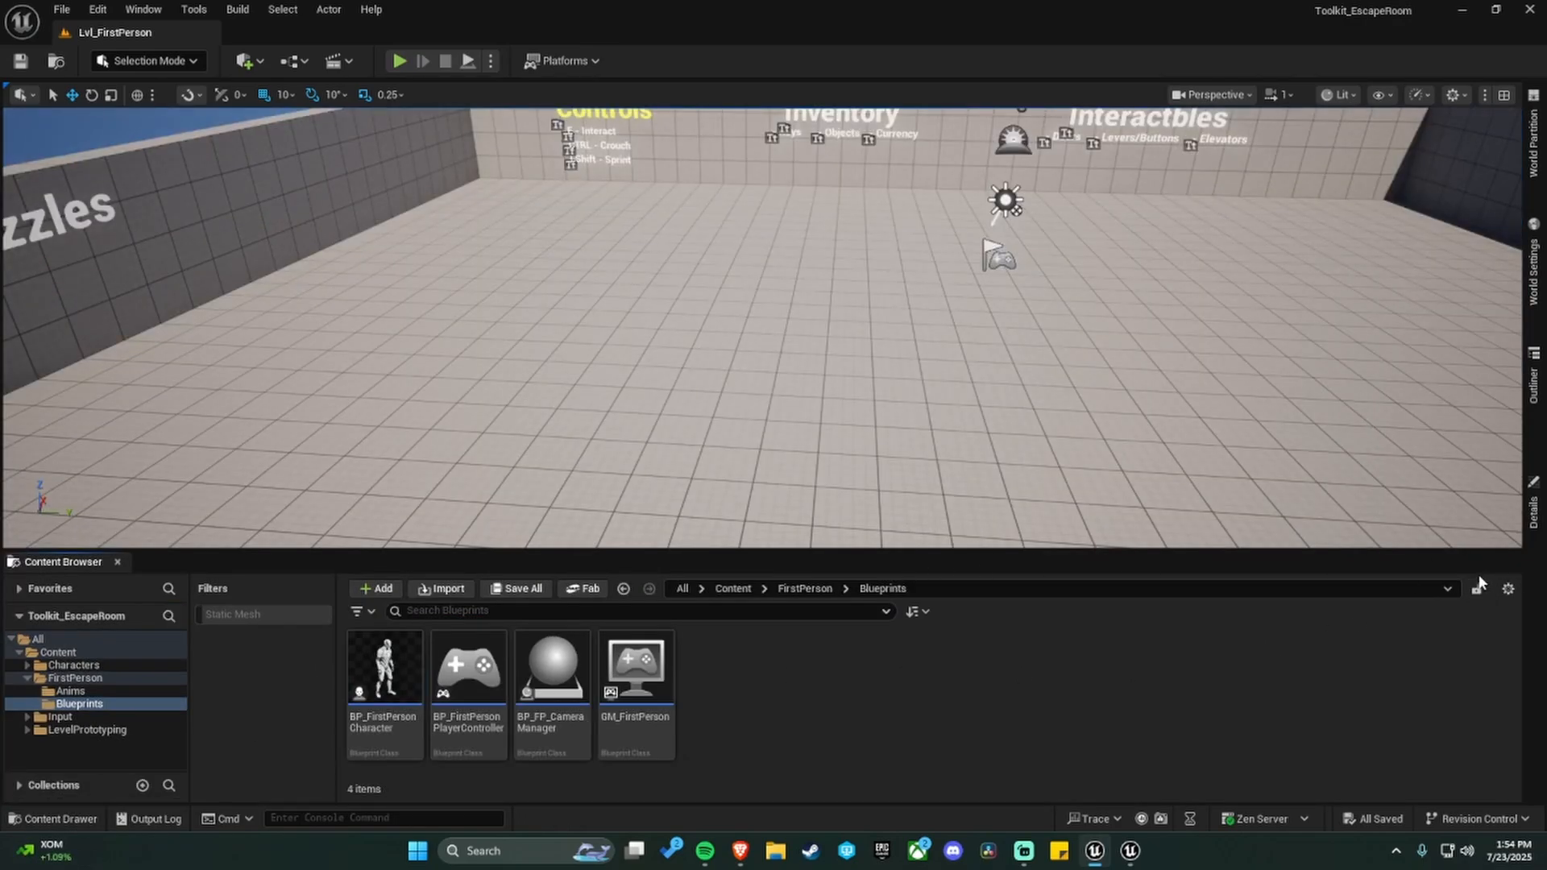
pyautogui.click(116, 561)
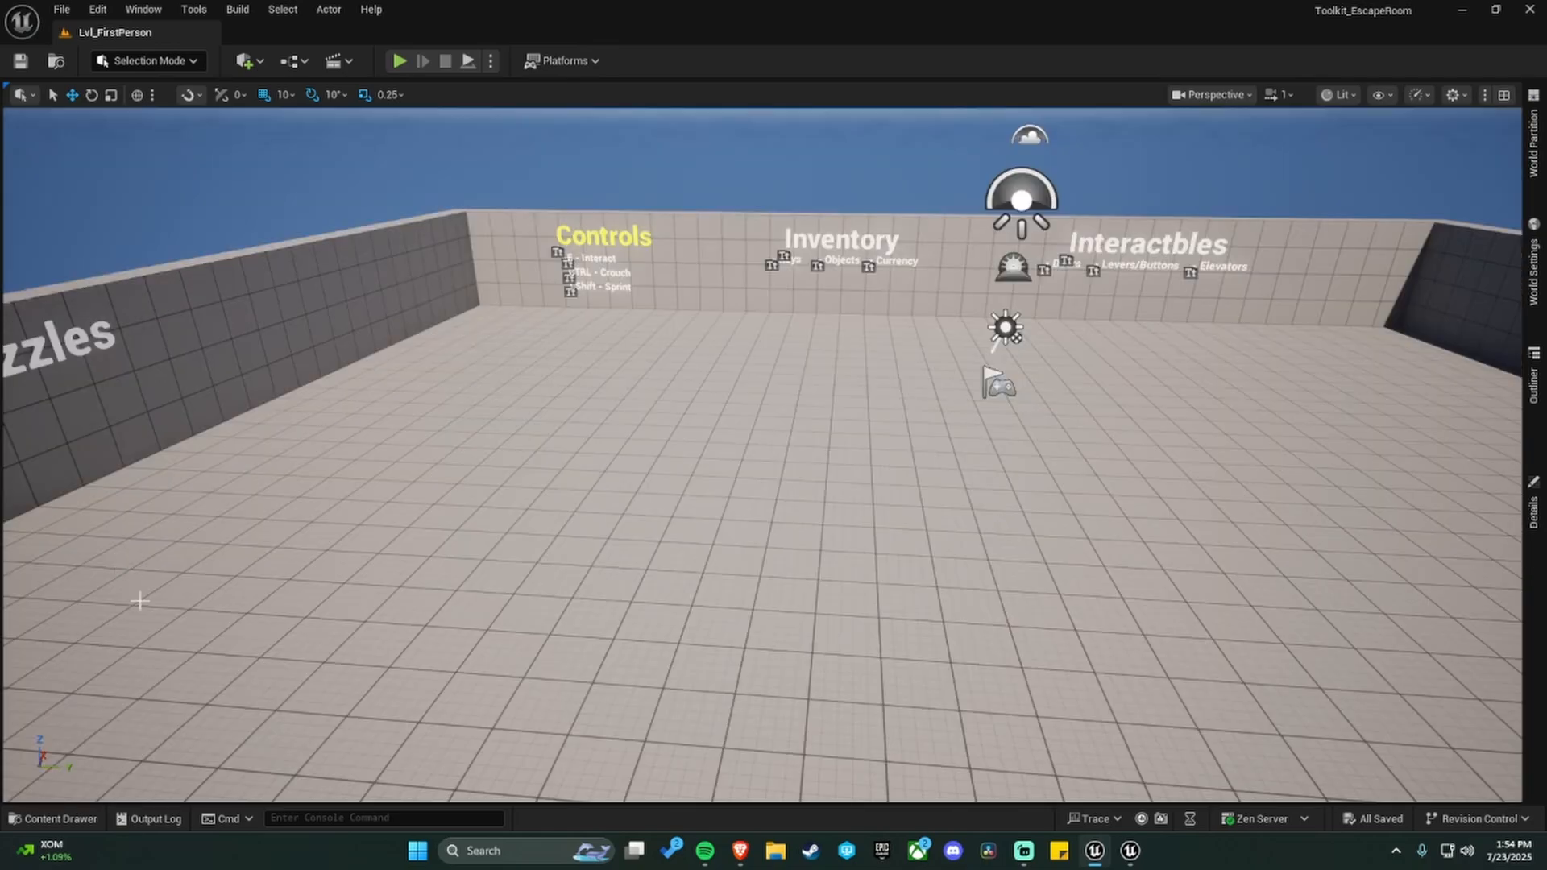
# Dock the Content Browser in the layout and show the top-level Content folder with its subfolders collapsed.
pyautogui.hotkey('ctrl', 'space')
pyautogui.click(1458, 543)
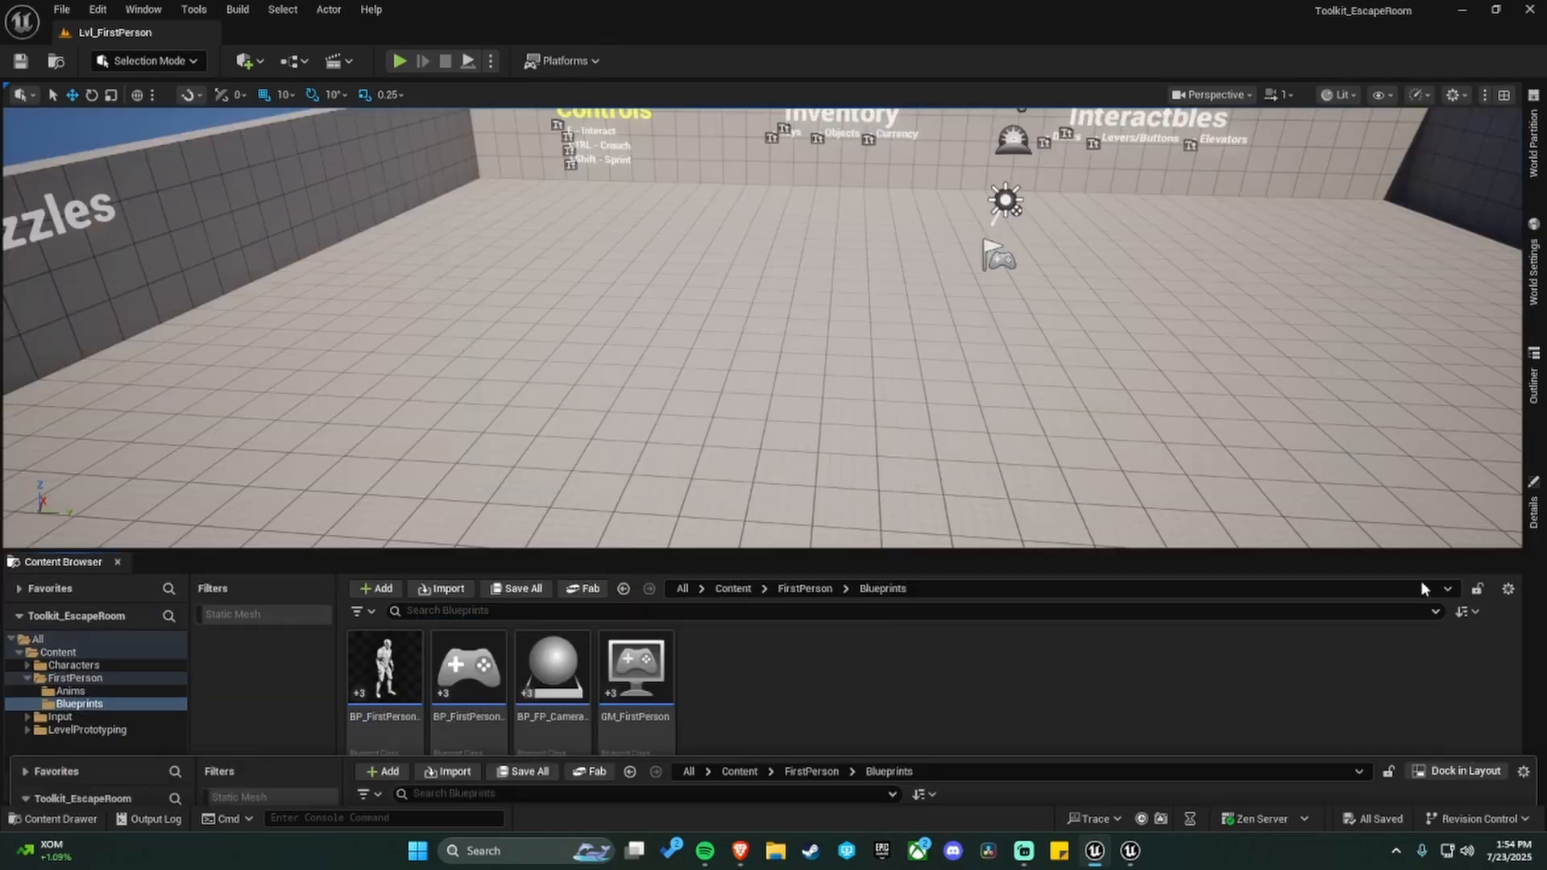
pyautogui.click(28, 667)
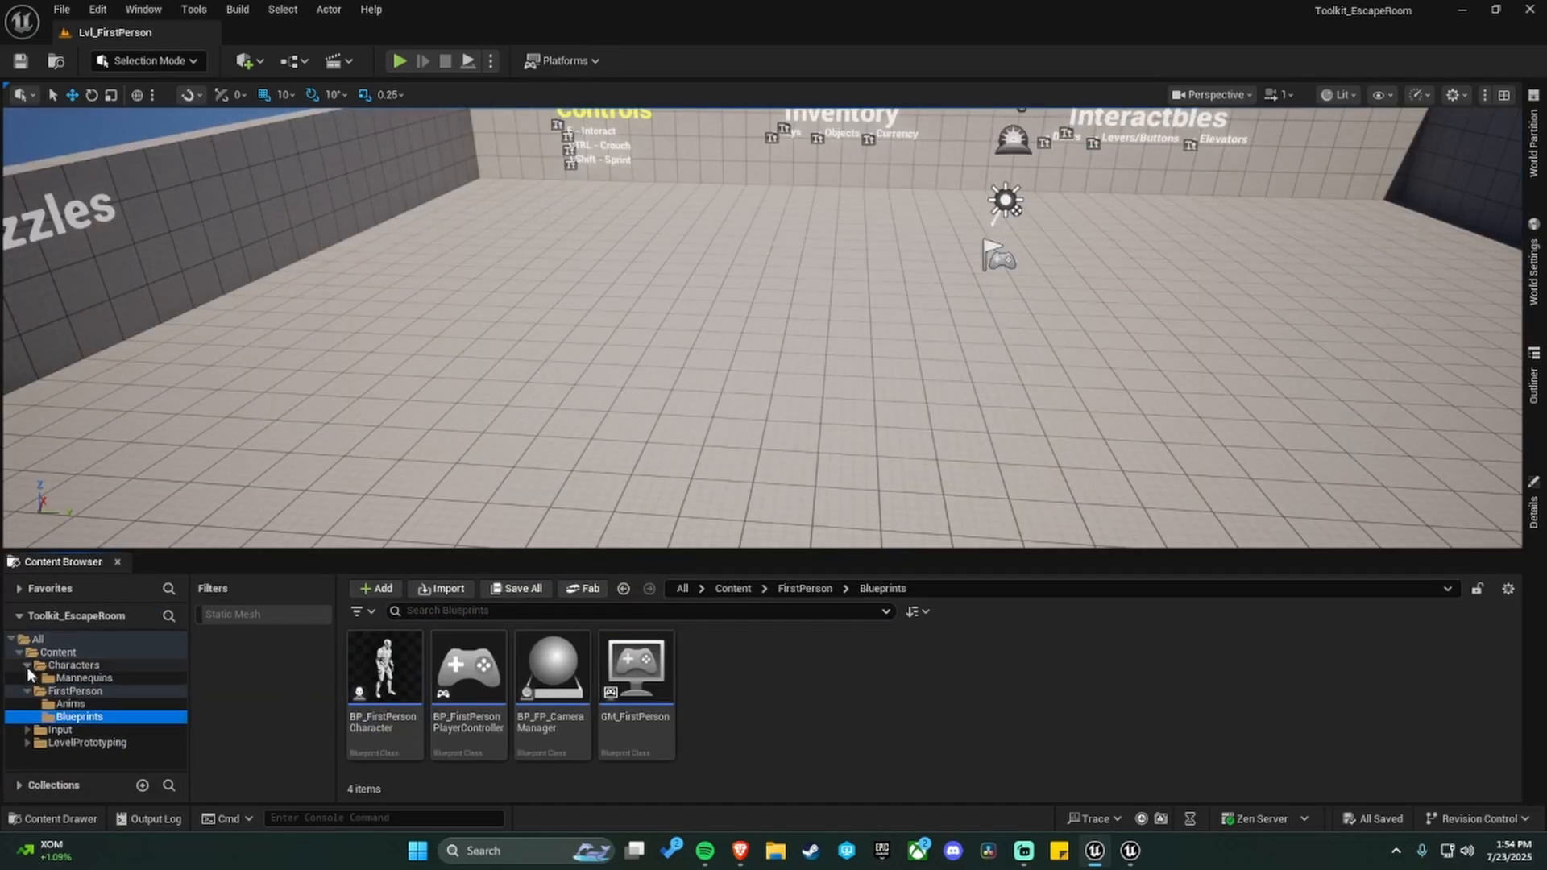
pyautogui.click(28, 667)
pyautogui.click(28, 678)
pyautogui.click(65, 654)
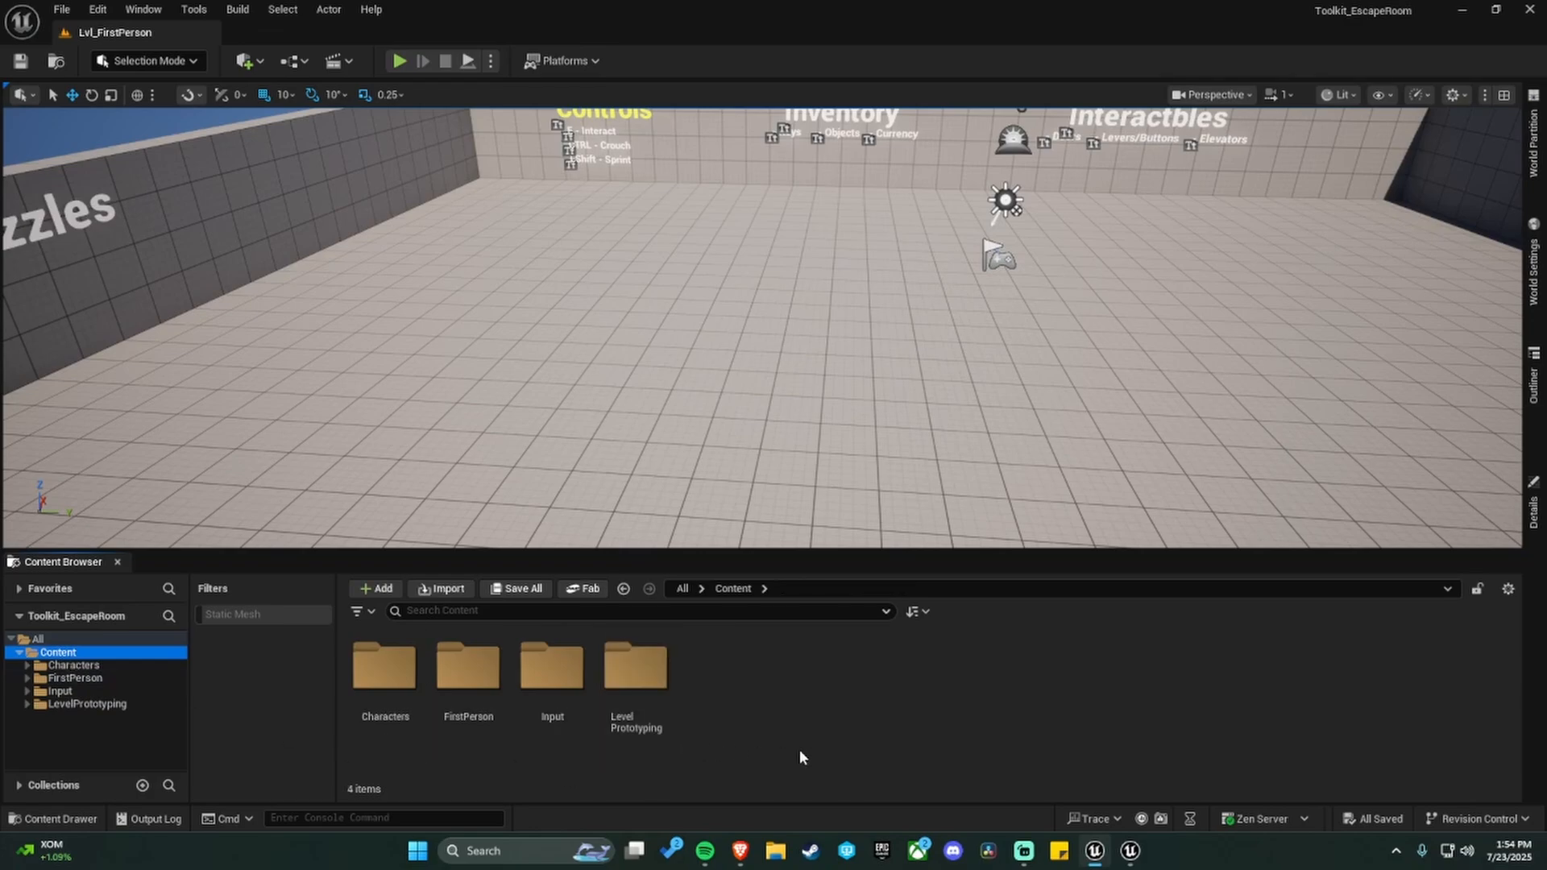
# Make the Content Browser slightly taller and remove its Static Mesh filter.
pyautogui.moveTo(742, 553); pyautogui.dragTo(700, 516)
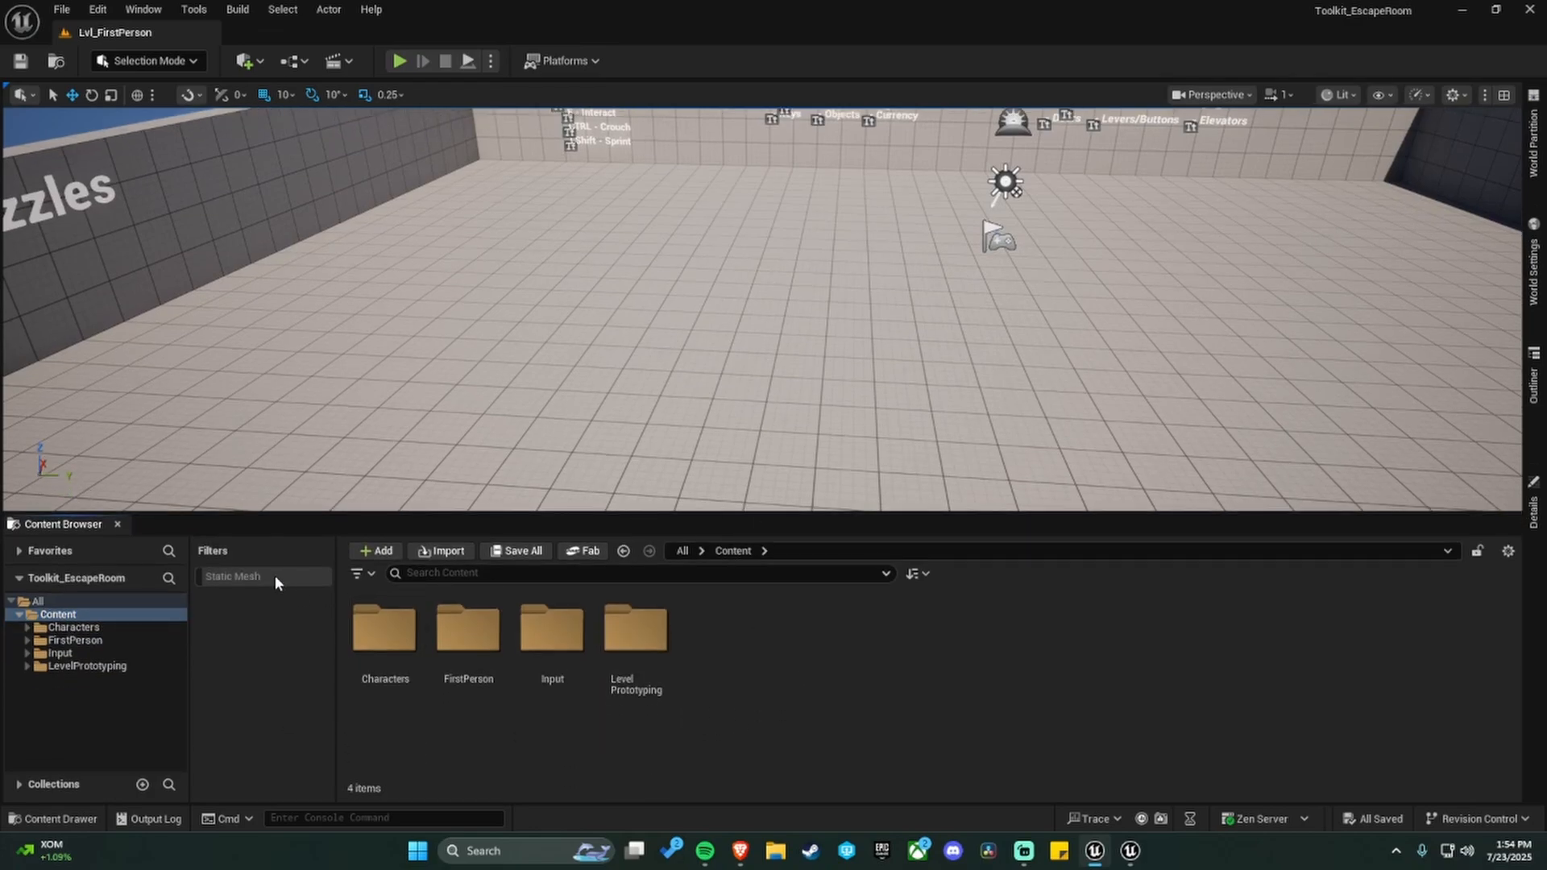
pyautogui.click(366, 573)
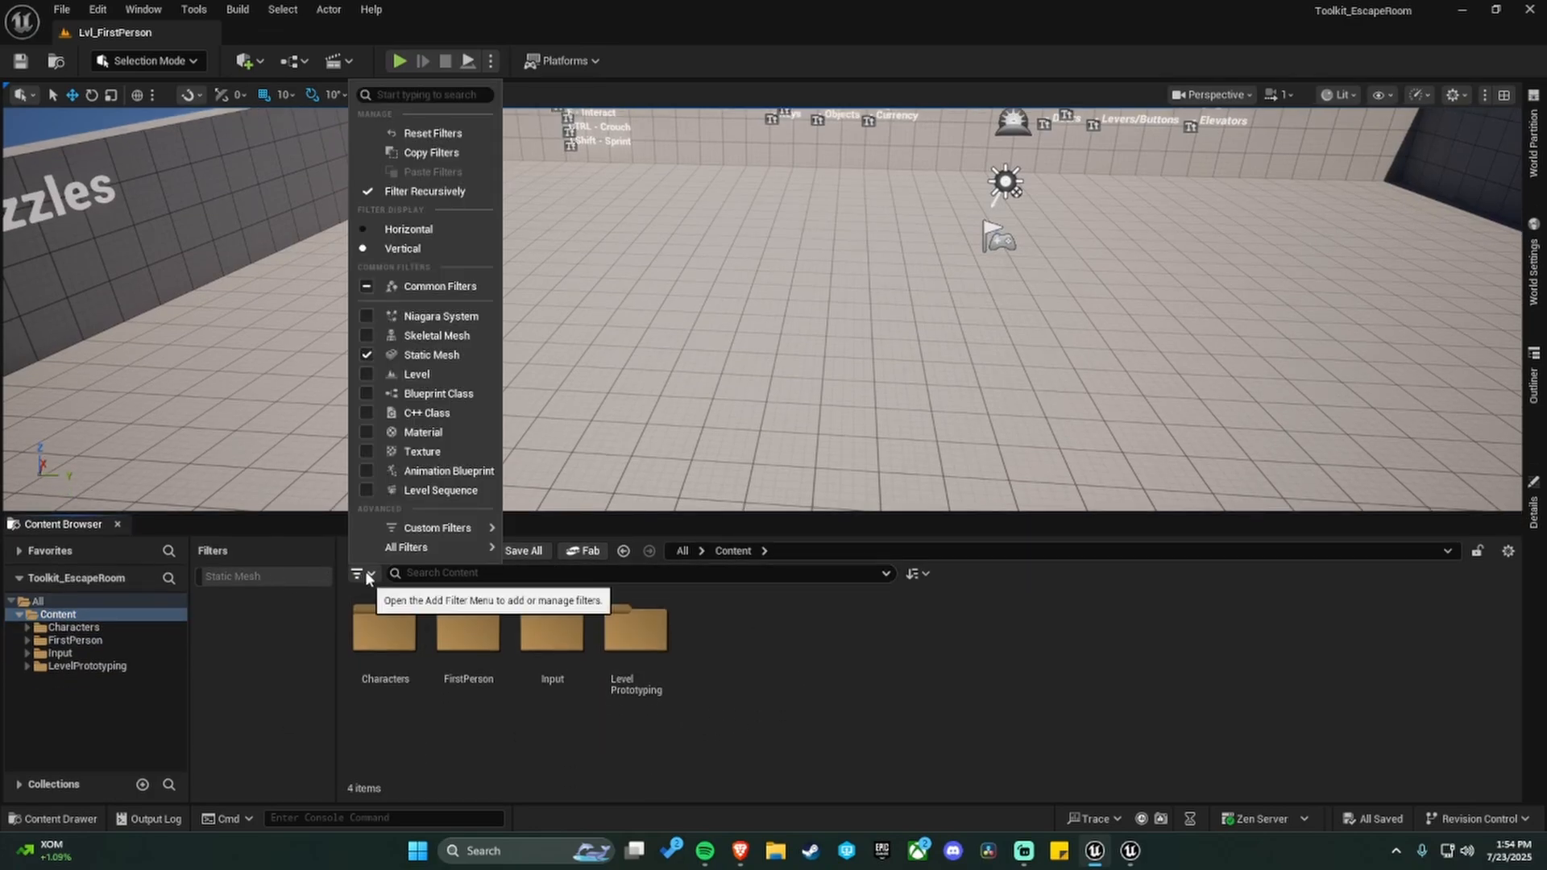
pyautogui.click(367, 355)
pyautogui.click(824, 726)
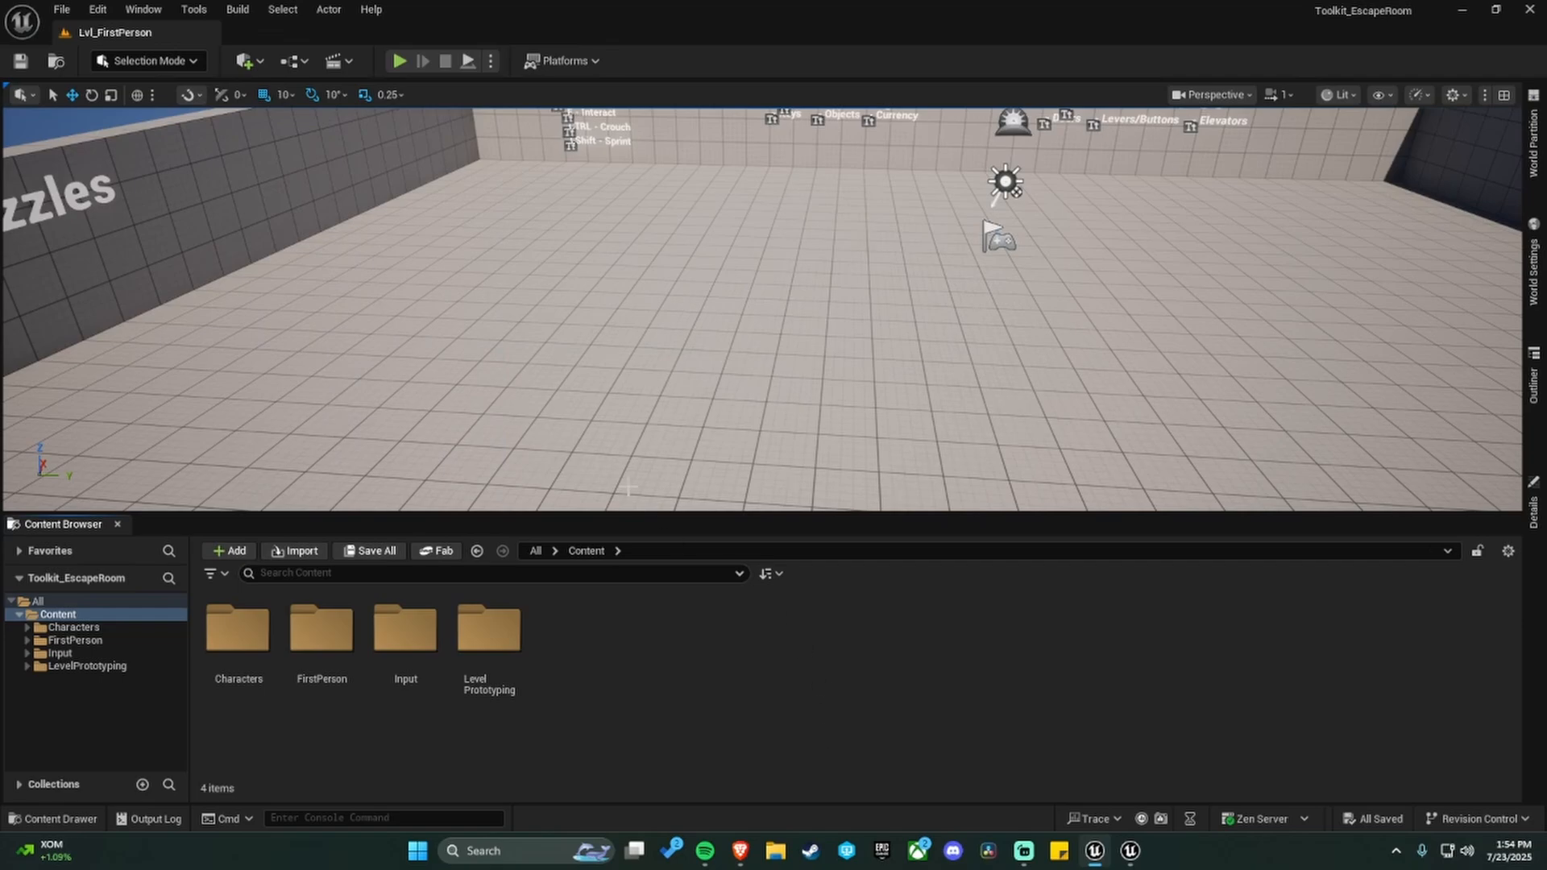
# Switch to Sticky Notes, place the empty note over the level editor and write the heading "File Structure" with a new line below.
pyautogui.click(1059, 851)
pyautogui.moveTo(189, 30); pyautogui.dragTo(1009, 75)
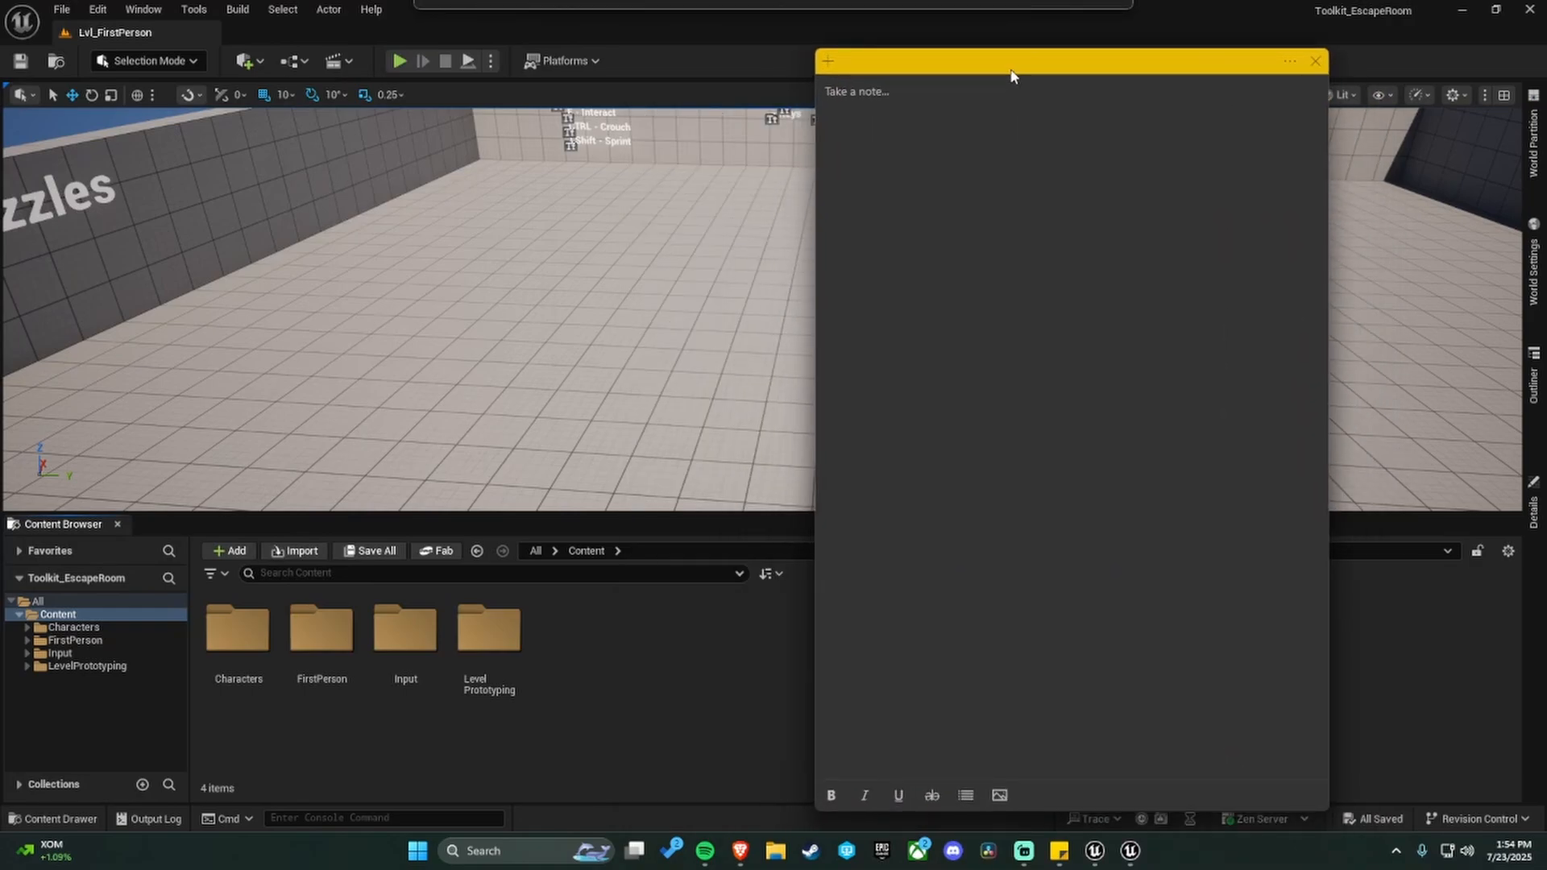
pyautogui.write('File Structure')
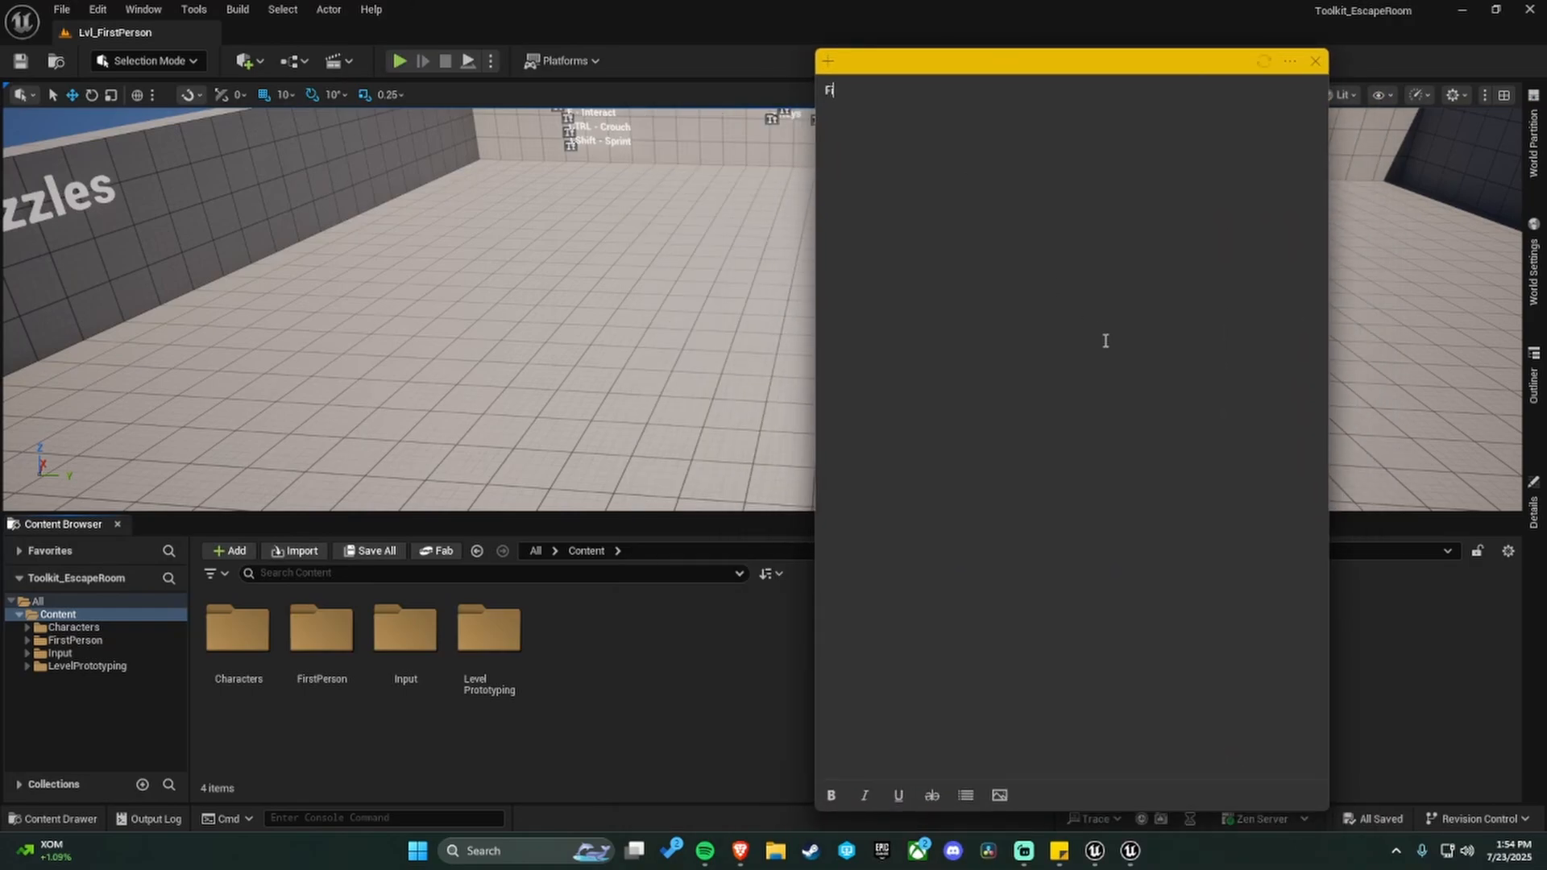
pyautogui.press('Return')
pyautogui.press('Return')
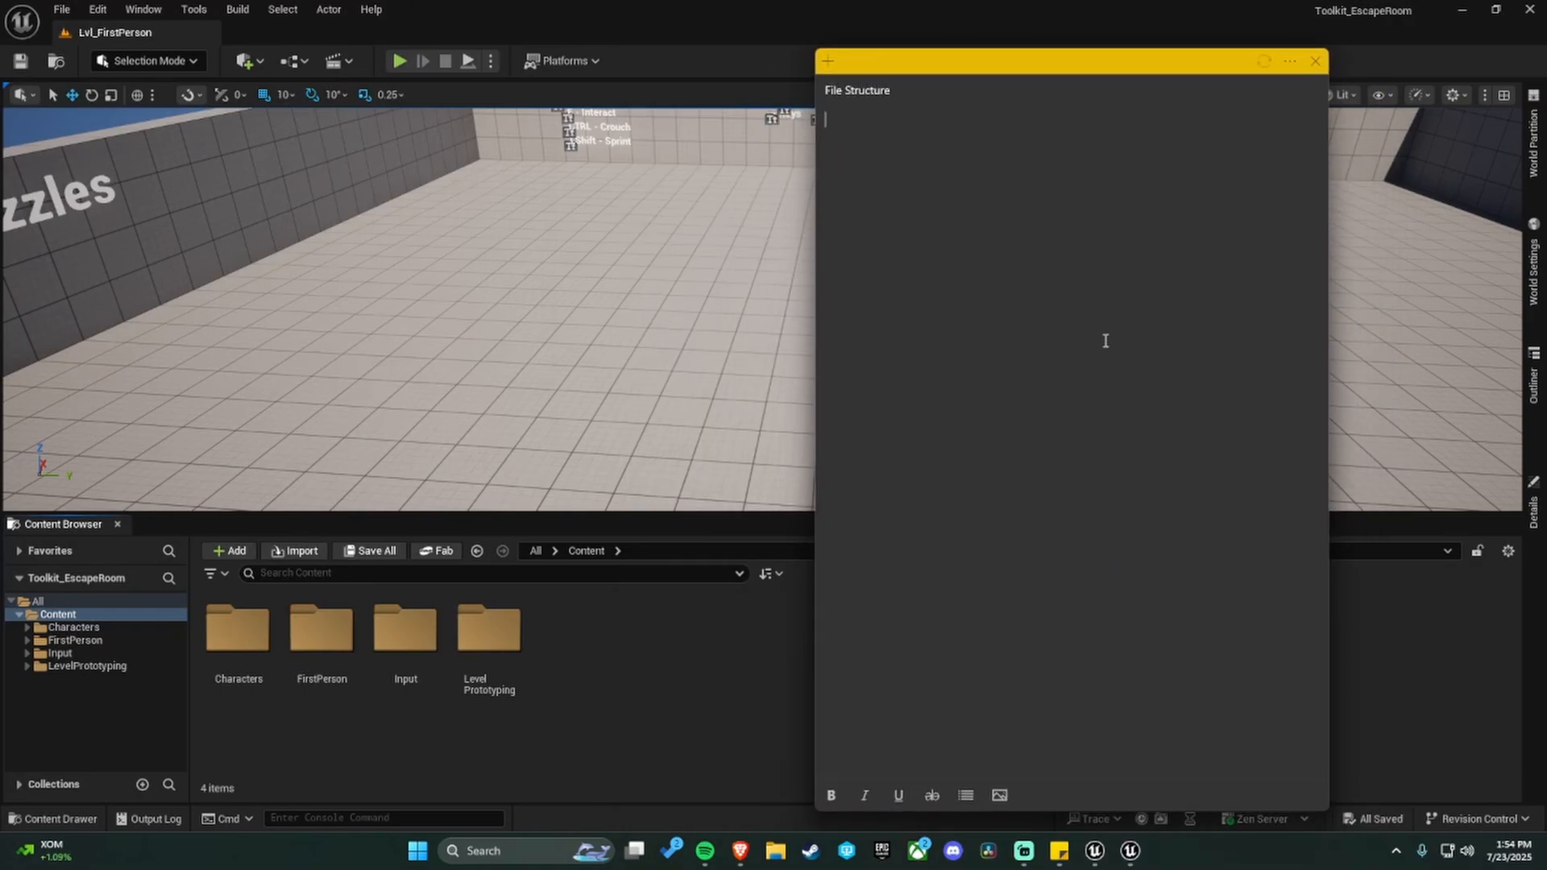
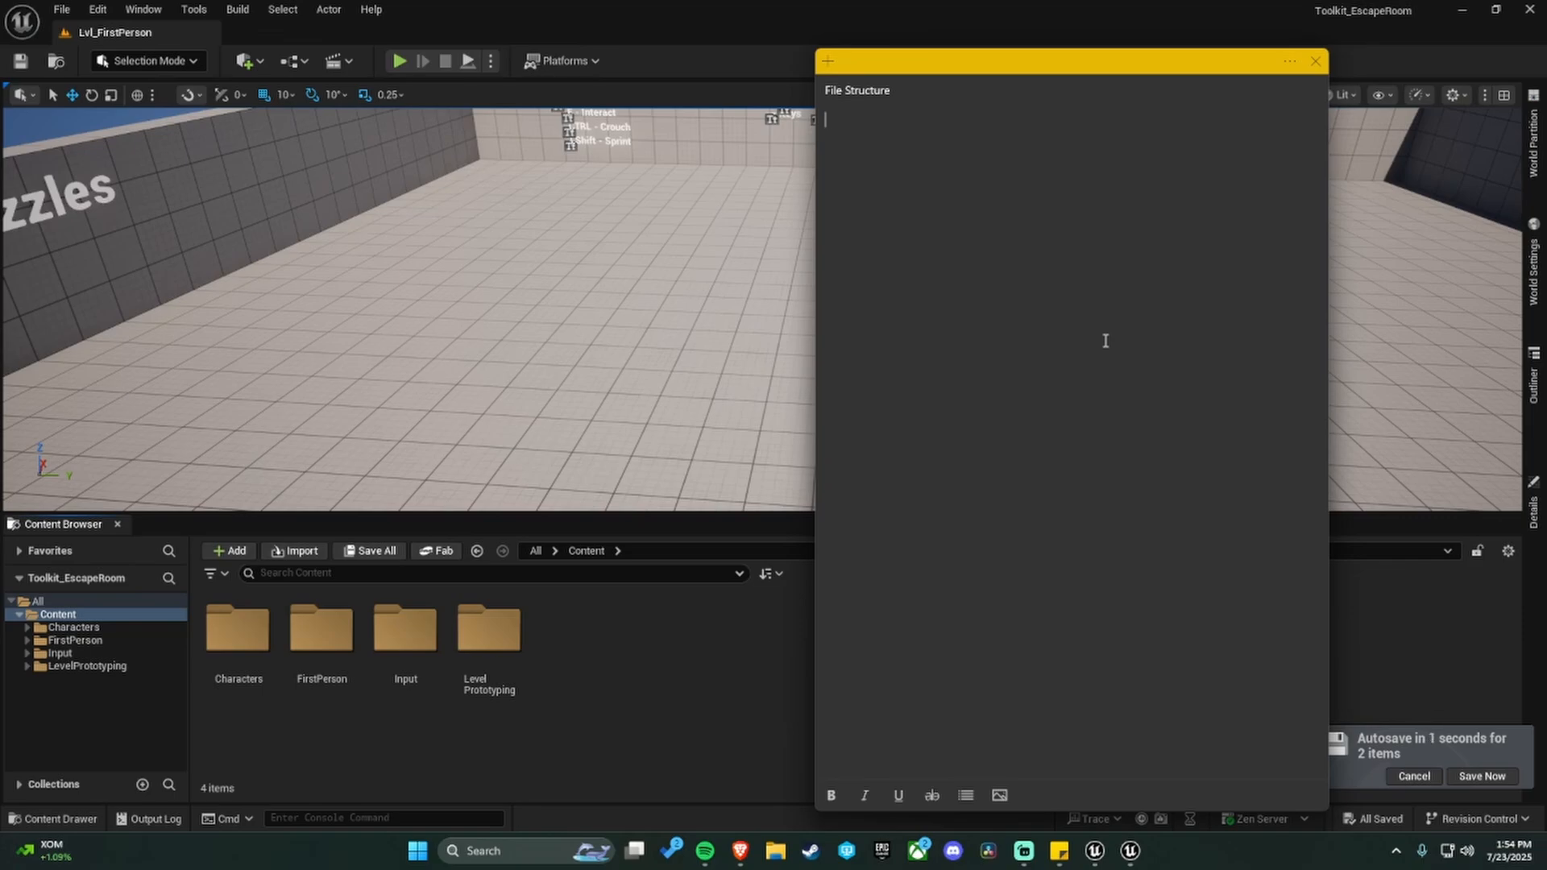
# Add a "System" section to the File Structure note with the first dashed entry "File Type 1".
pyautogui.write('-')
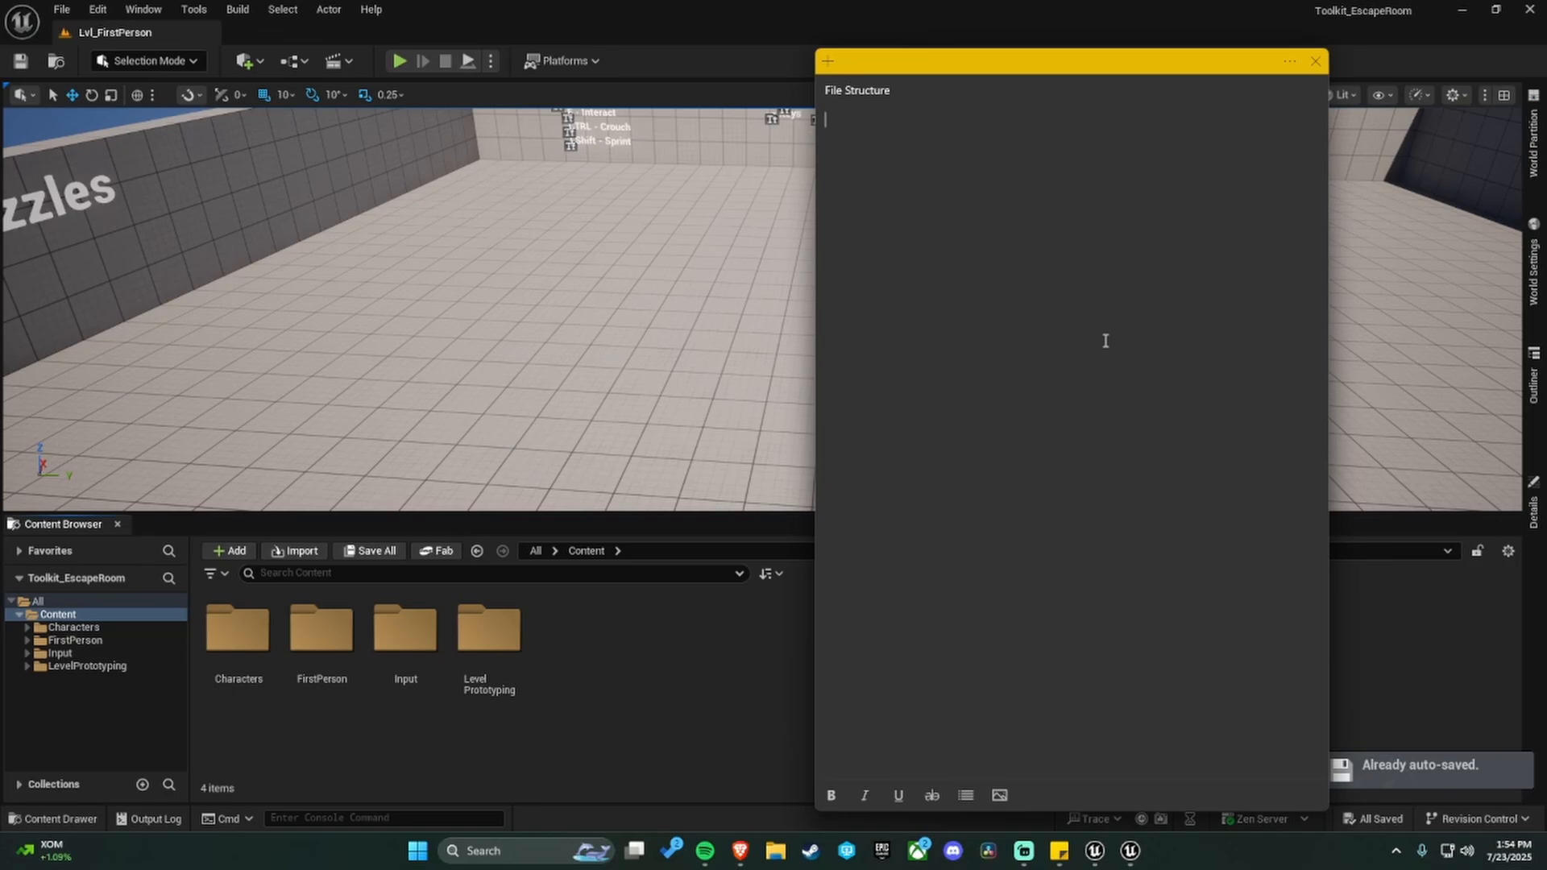
pyautogui.write('System')
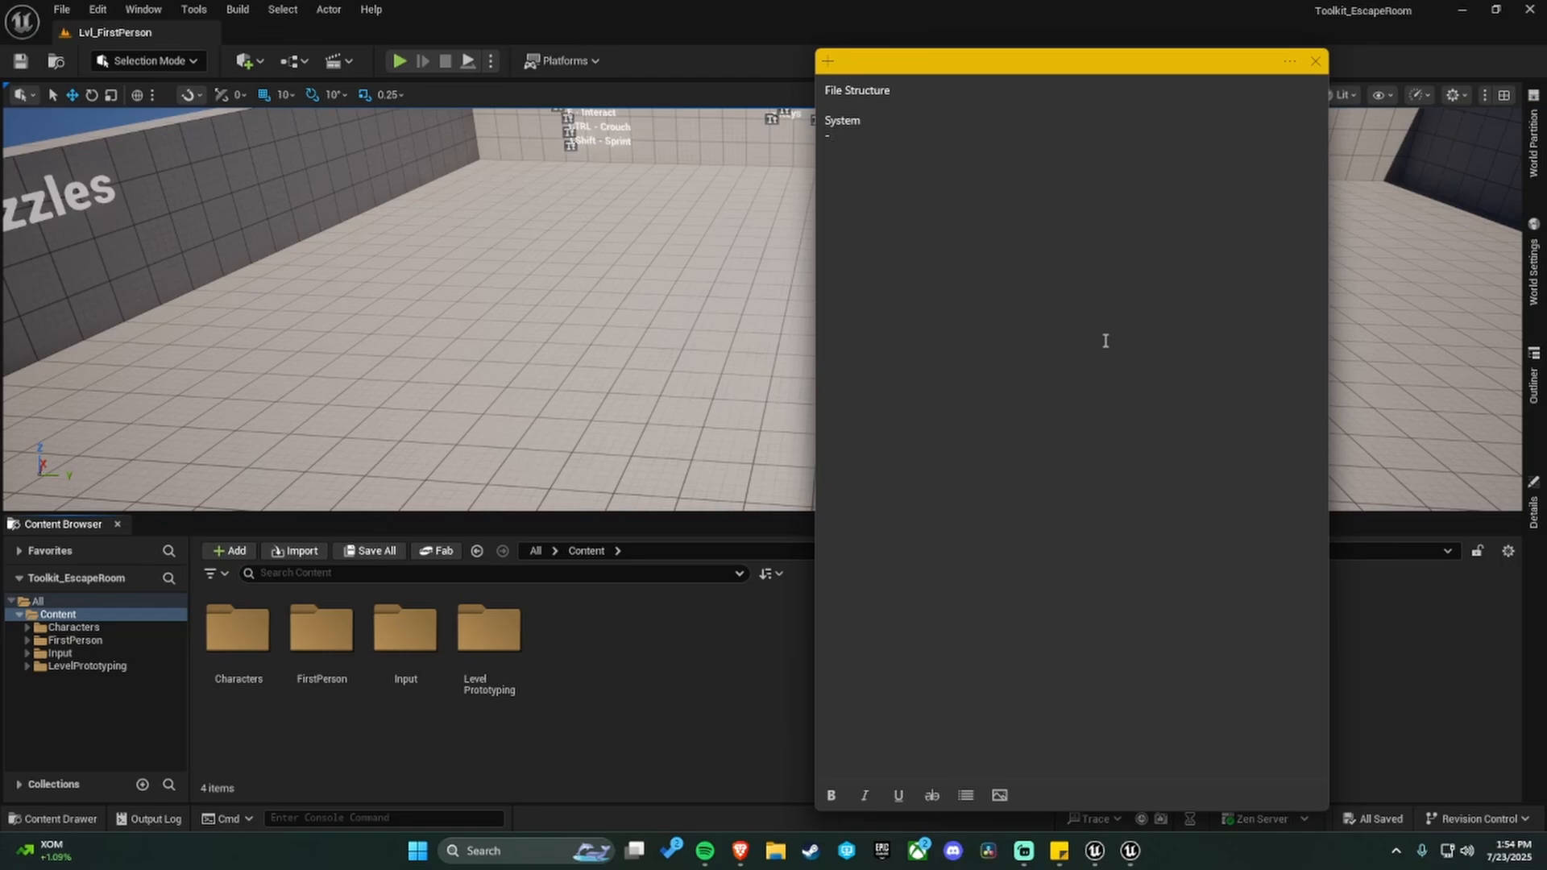
pyautogui.write(' File Types 1')
pyautogui.press('BackSpace')
pyautogui.press('BackSpace')
pyautogui.press('BackSpace')
pyautogui.write('1')
pyautogui.press('Return')
# Add the dashed entries "File Type 2" and "File Type 3" under System in the note.
pyautogui.write('- File T')
pyautogui.write('ype 2')
pyautogui.write(' File Typ')
pyautogui.press('BackSpace')
pyautogui.press('BackSpace')
pyautogui.write('yp')
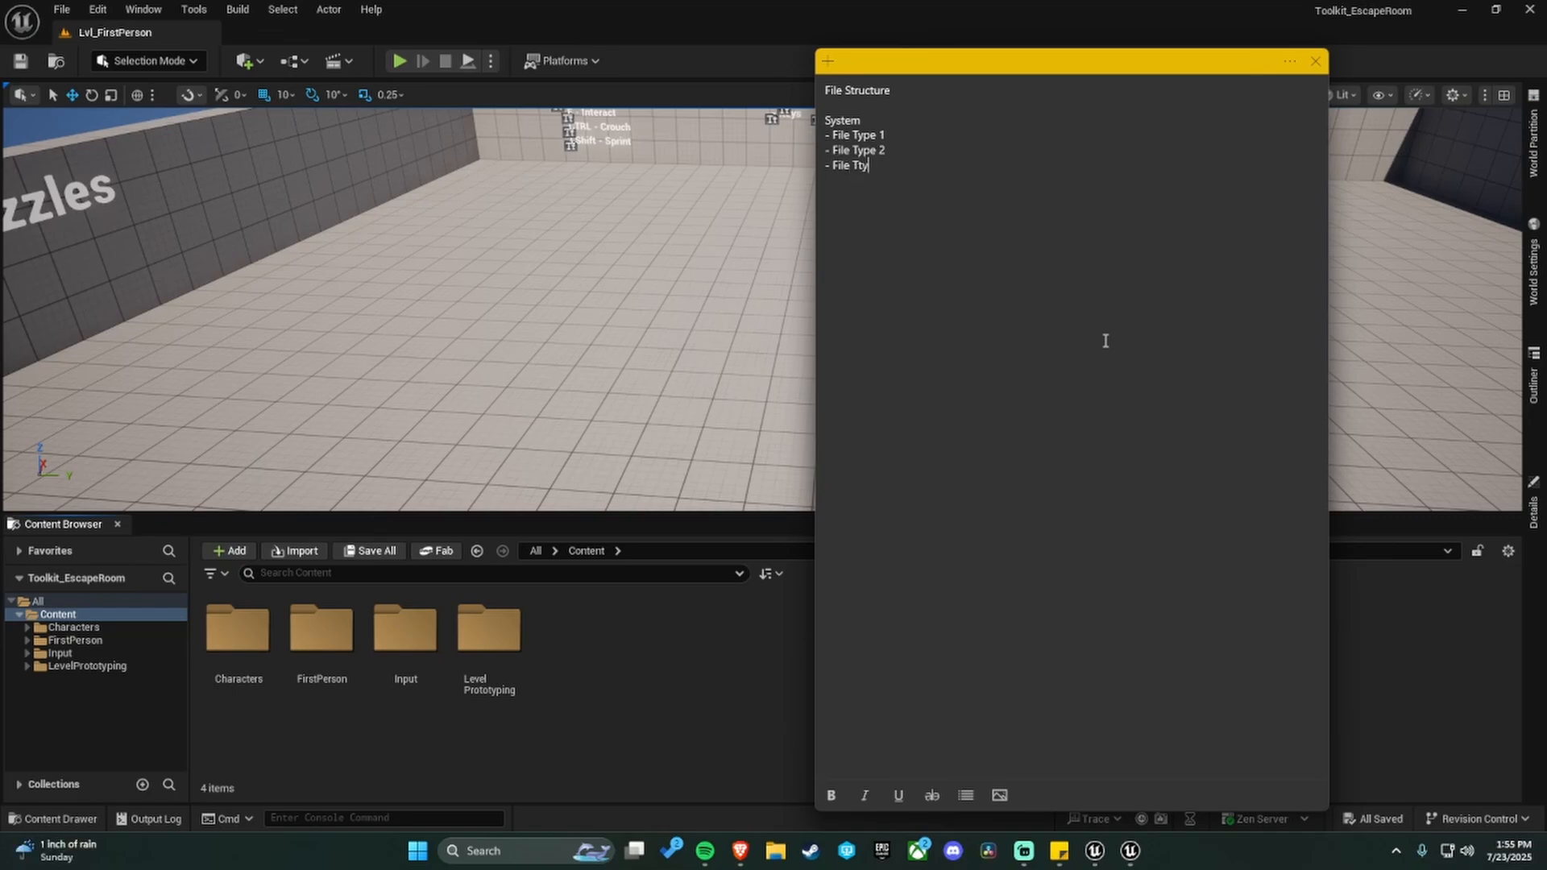
pyautogui.press('BackSpace')
pyautogui.press('BackSpace')
pyautogui.write('ype 3')
# Add a "Puzzle 1" section below System with the dashed entries Blueprints, UI and Audio.
pyautogui.press('Return')
pyautogui.write('Puzzle ')
pyautogui.write('1 ')
pyautogui.write('- Blueprint')
pyautogui.write('UI - Audio')
pyautogui.moveTo(820, 195); pyautogui.dragTo(869, 196)
pyautogui.click(946, 300)
# Insert the heading "Method 1" directly above the System section of the note.
pyautogui.click(984, 105)
pyautogui.press('Return')
pyautogui.write('Method 1')
pyautogui.press('Return')
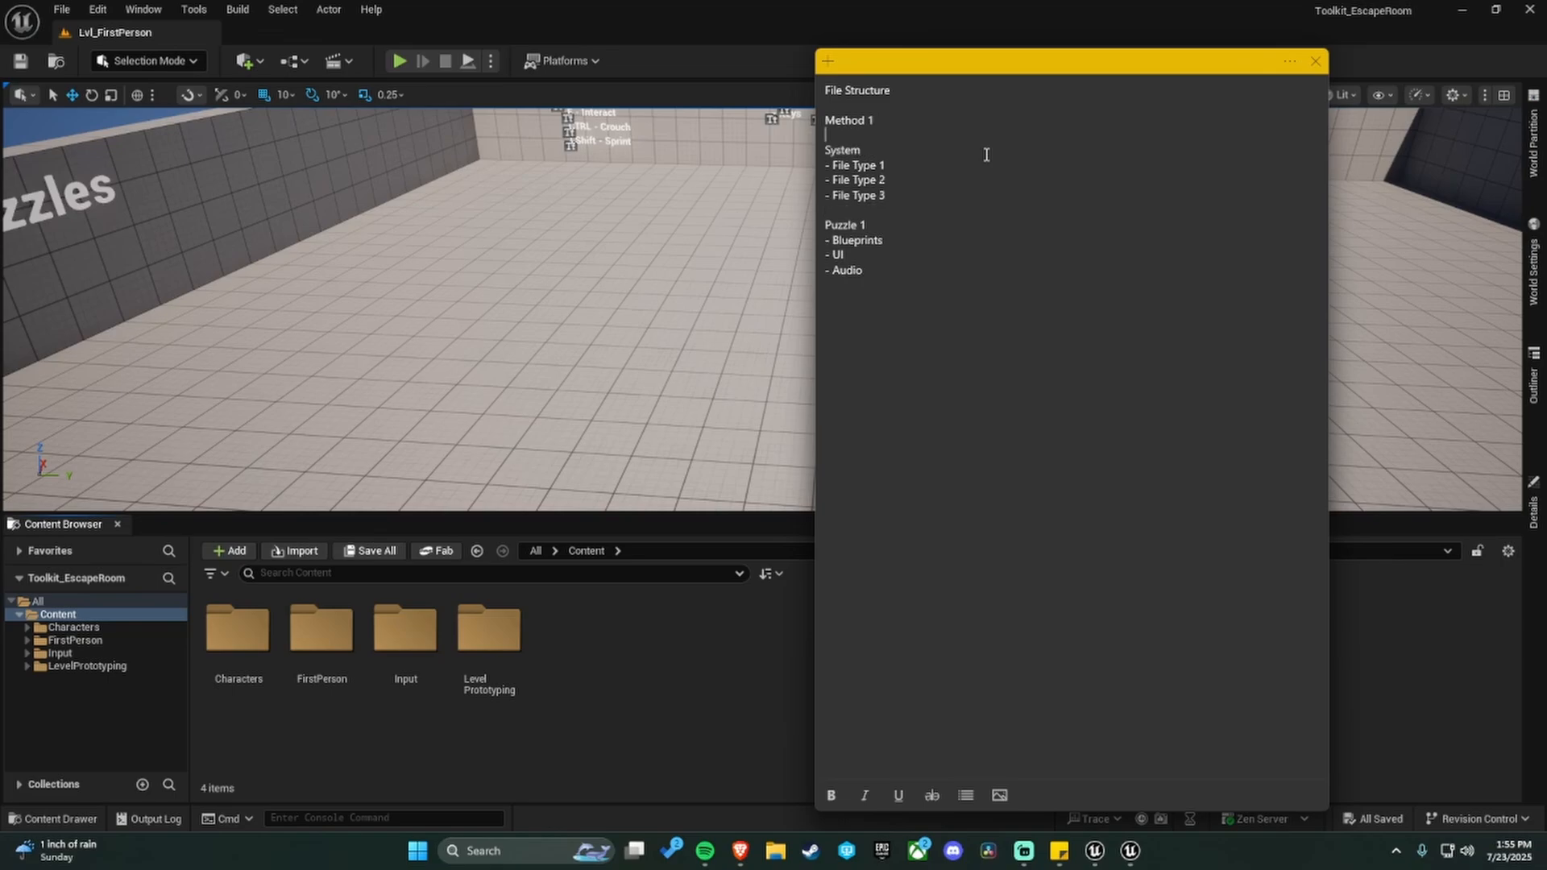
pyautogui.press('BackSpace')
# Write a "Method 2" section below the Puzzle 1 list with the dashed entries Blueprints, UI, Materials, Meshes and Audio.
pyautogui.click(884, 335)
pyautogui.write('M')
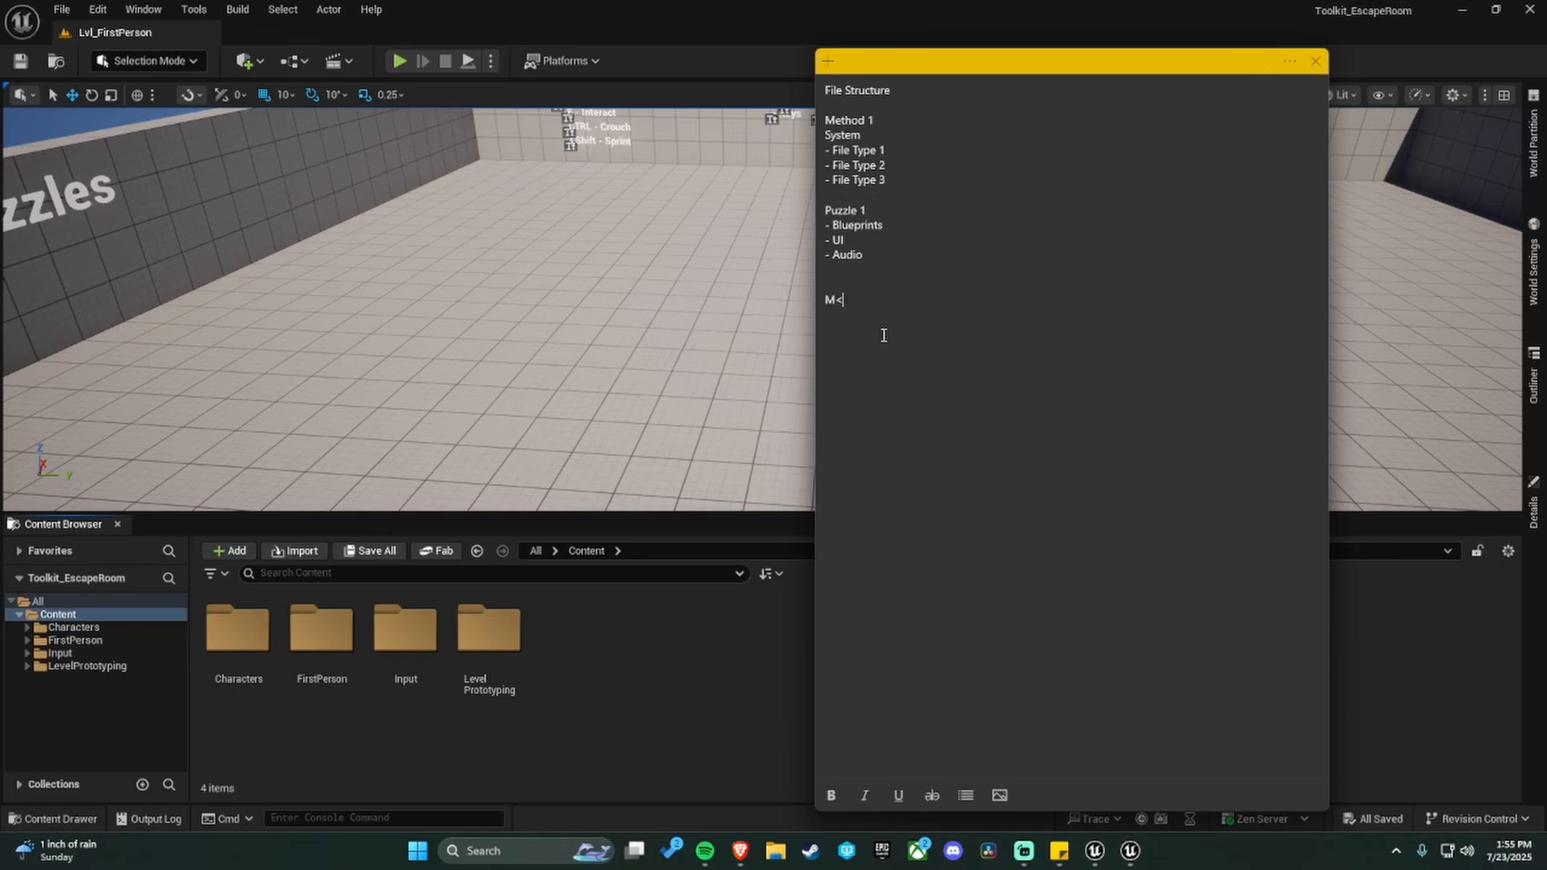
pyautogui.write('ethod 2')
pyautogui.press('Return')
pyautogui.write('- Blueprints')
pyautogui.press('Return')
pyautogui.write('- UI - ')
pyautogui.write('Materials')
pyautogui.press('Return')
pyautogui.write('- Meshes')
pyautogui.press('Return')
pyautogui.write('- Audio')
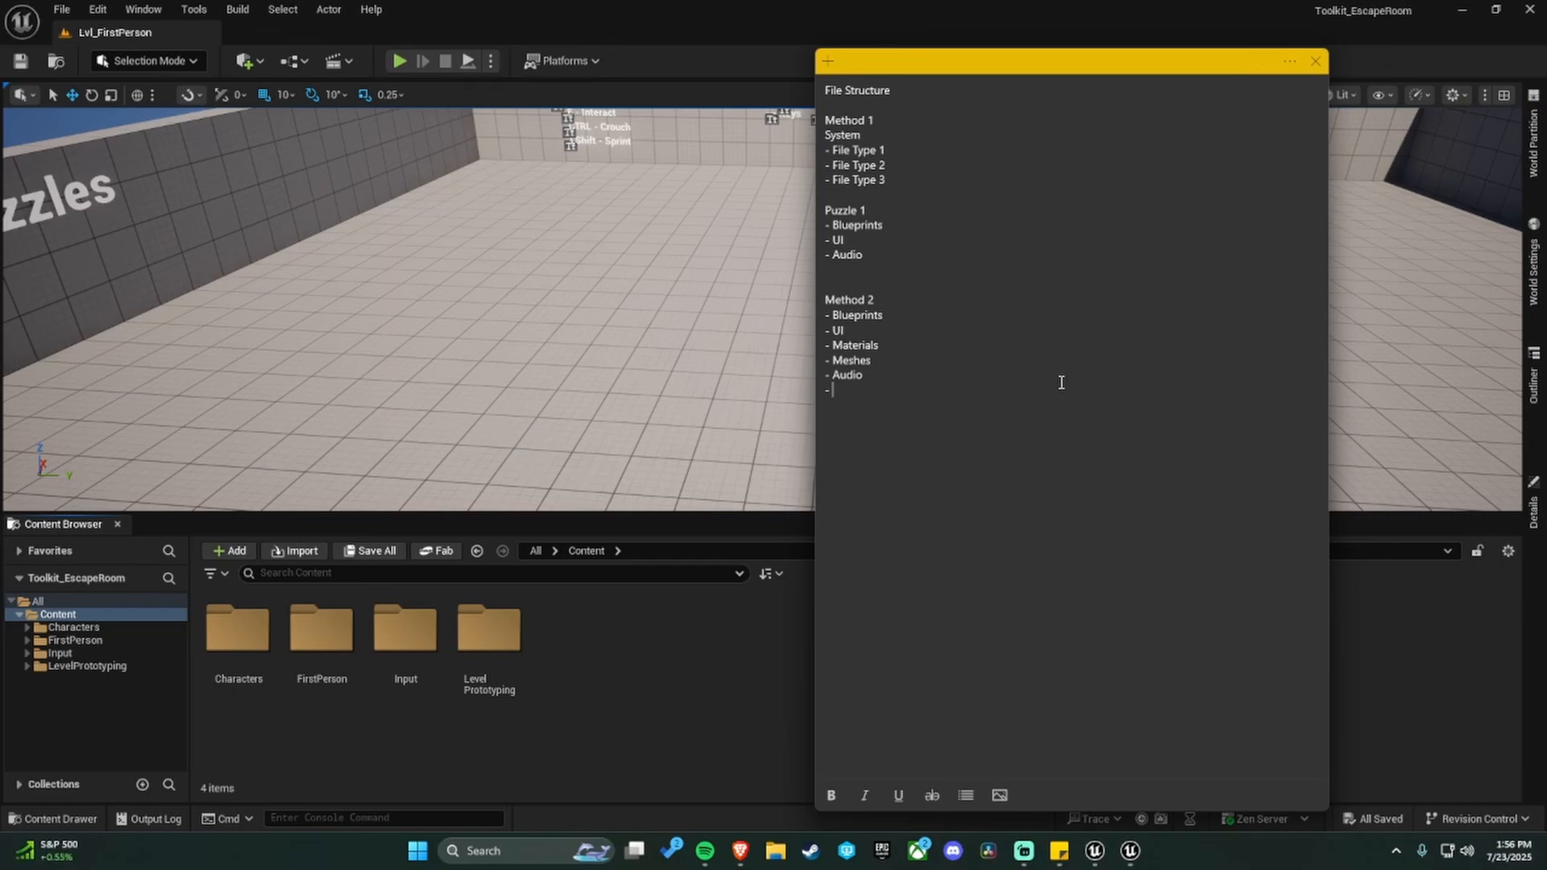
# Extend the Method 2 list with the dashed entries "Game Components" and "Data/Data Tables".
pyautogui.press('BackSpace')
pyautogui.write('- Game Ccompo')
pyautogui.press('BackSpace')
pyautogui.press('BackSpace')
pyautogui.press('BackSpace')
pyautogui.press('BackSpace')
pyautogui.press('BackSpace')
pyautogui.write('comp')
pyautogui.press('BackSpace')
pyautogui.press('BackSpace')
pyautogui.press('BackSpace')
pyautogui.press('BackSpace')
pyautogui.write('omponents')
pyautogui.press('Return')
pyautogui.write('- Data/Data Tables')
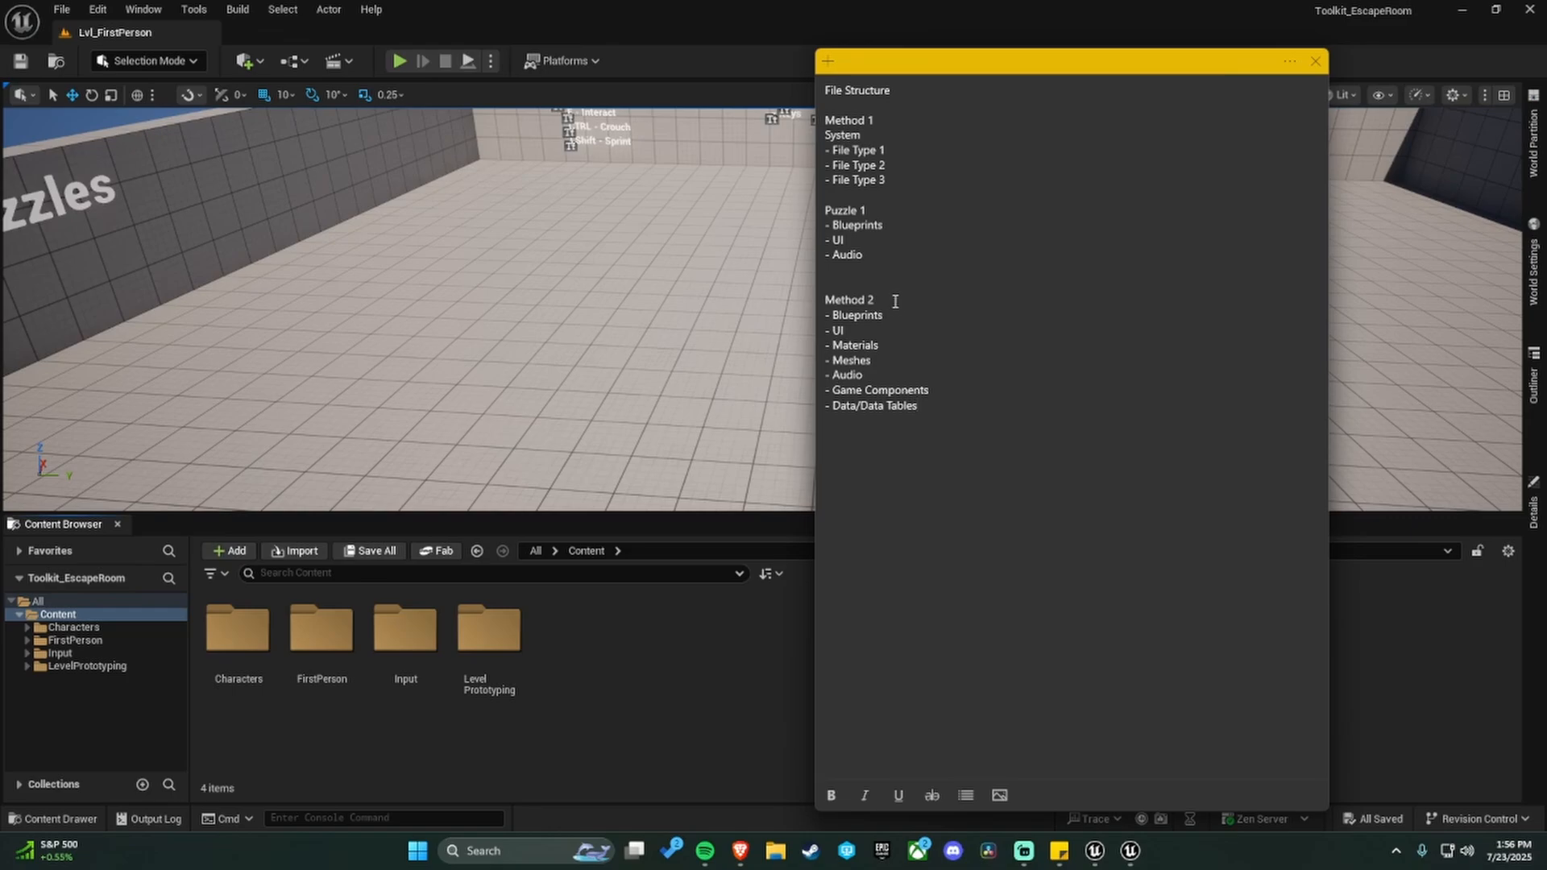
# Insert the double-dashed sub-entries Puzzle 1, Puzzle 2 and Puzzle 3 beneath Blueprints in the Method 2 list.
pyautogui.moveTo(879, 301); pyautogui.dragTo(829, 306)
pyautogui.click(896, 317)
pyautogui.press('Return')
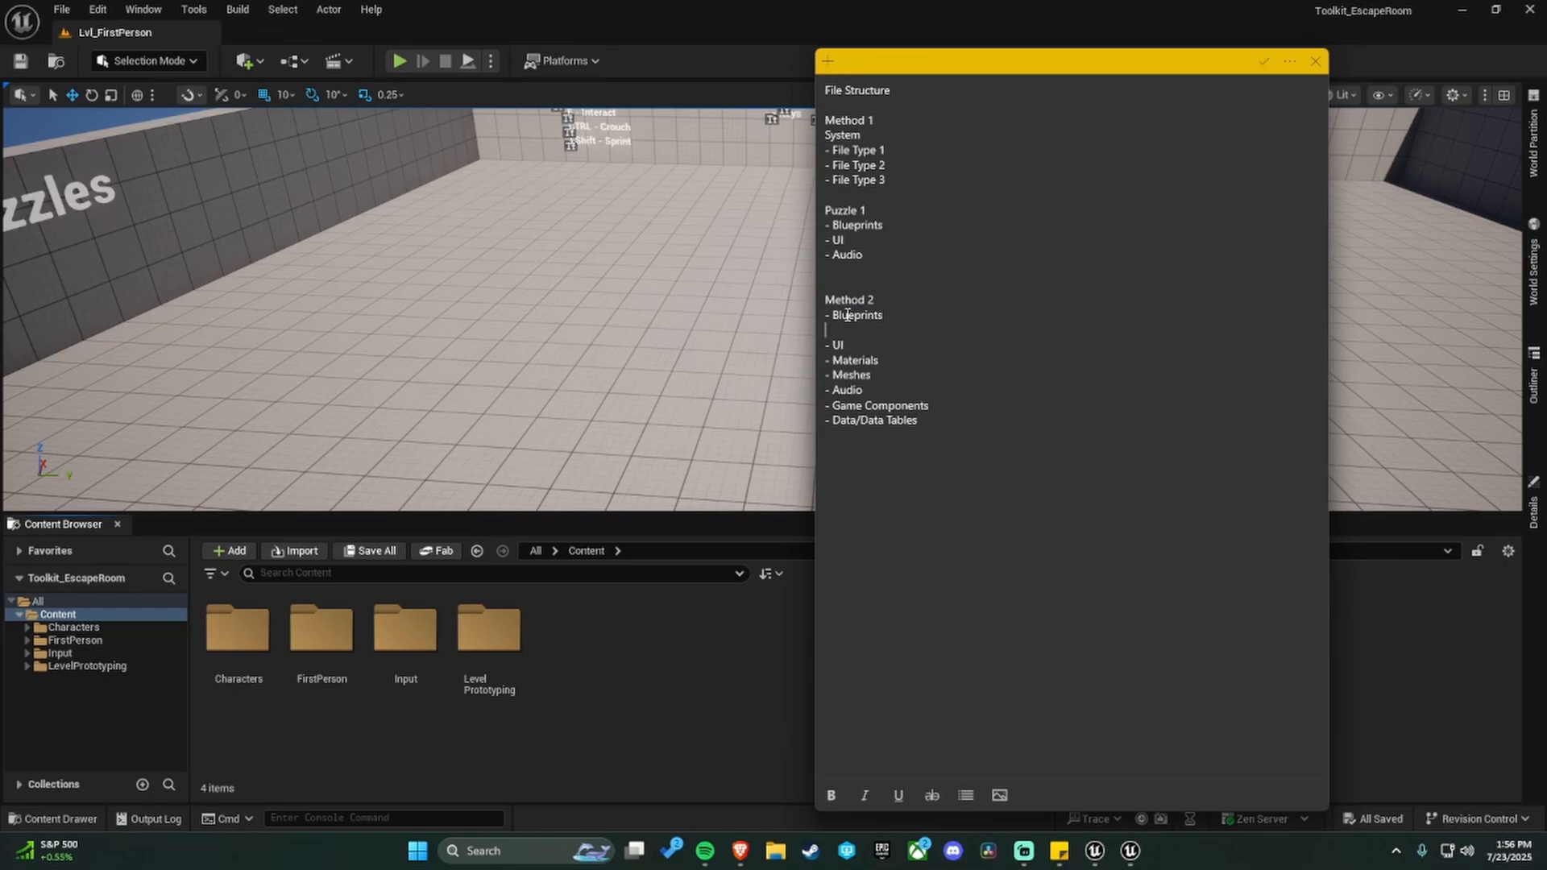
pyautogui.write('-- Puzzle 1')
pyautogui.press('Return')
pyautogui.write('-- Puzzle 2')
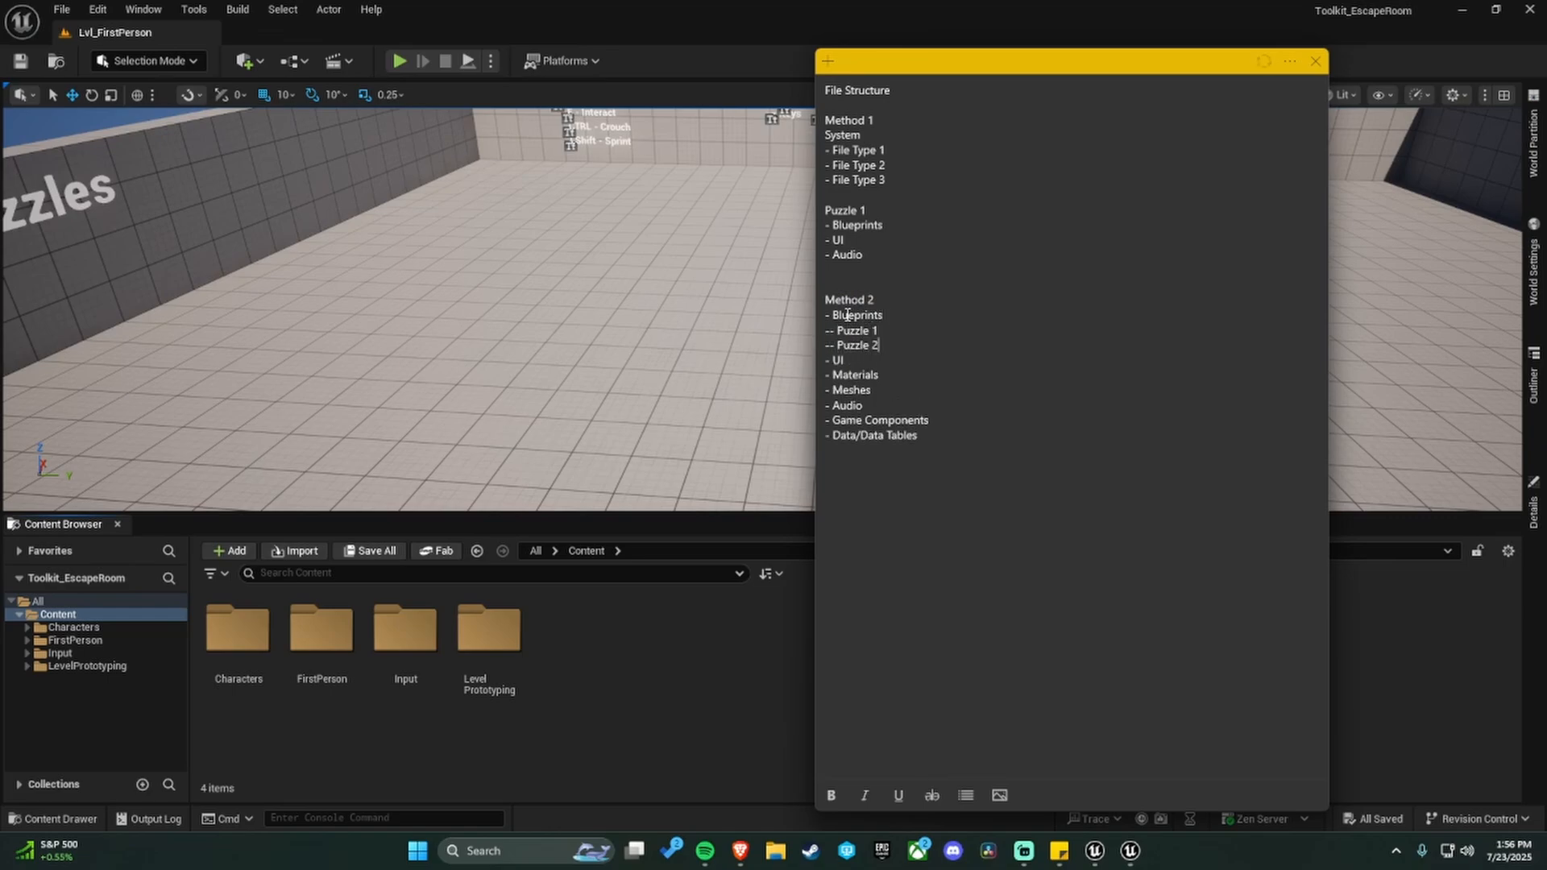
pyautogui.press('Return')
pyautogui.write('-- Puzzle 3')
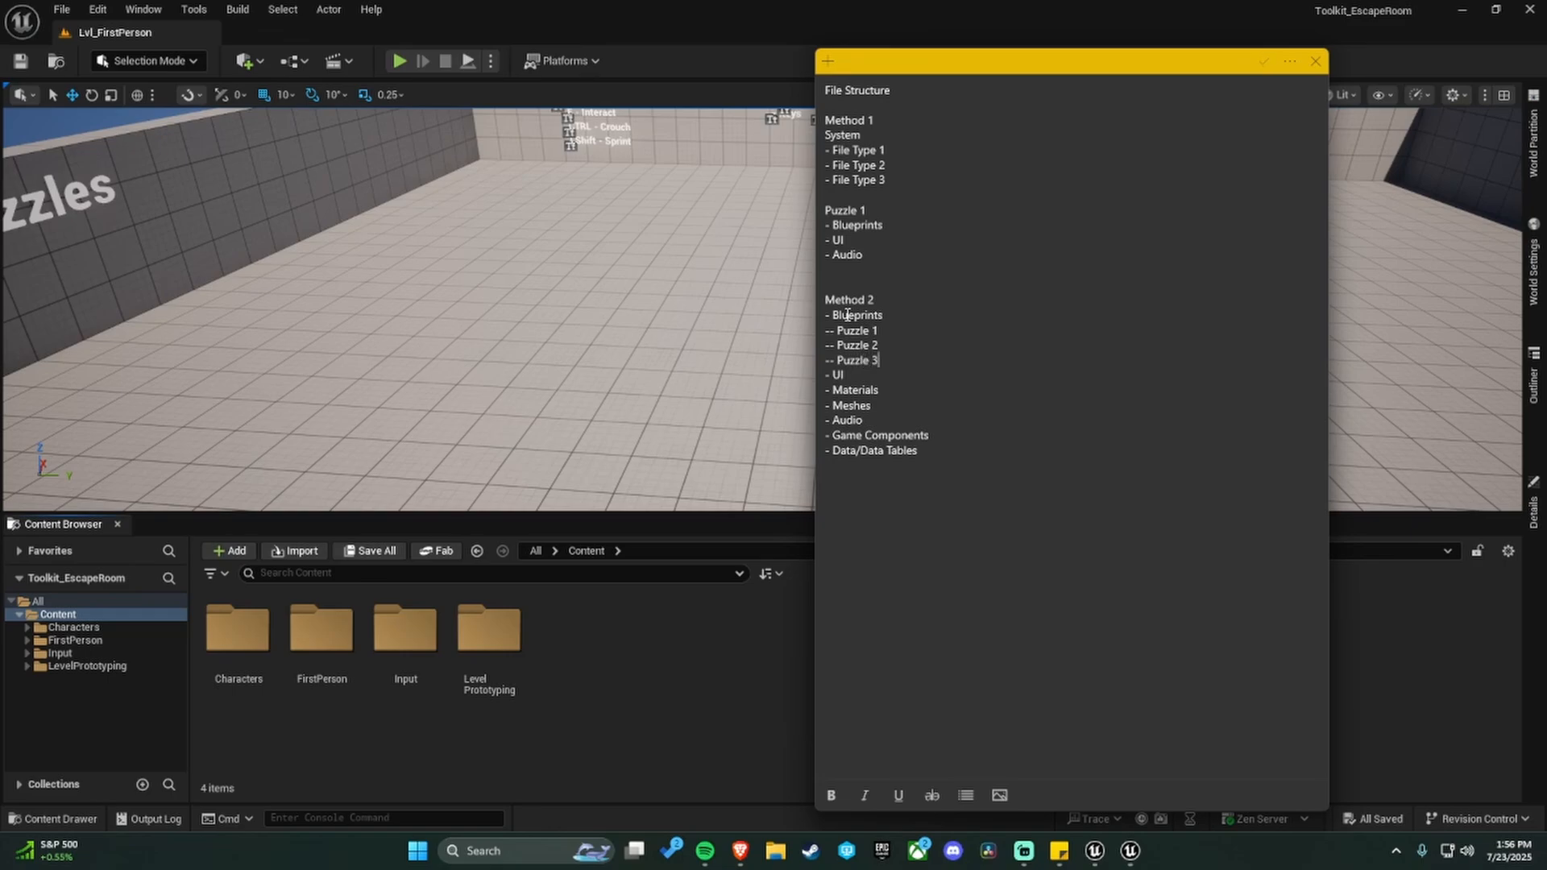
# Add the sub-entries Character, Inventory and Crafting below Puzzle 3 and leave two blank lines before UI.
pyautogui.press('Return')
pyautogui.write('-- Character')
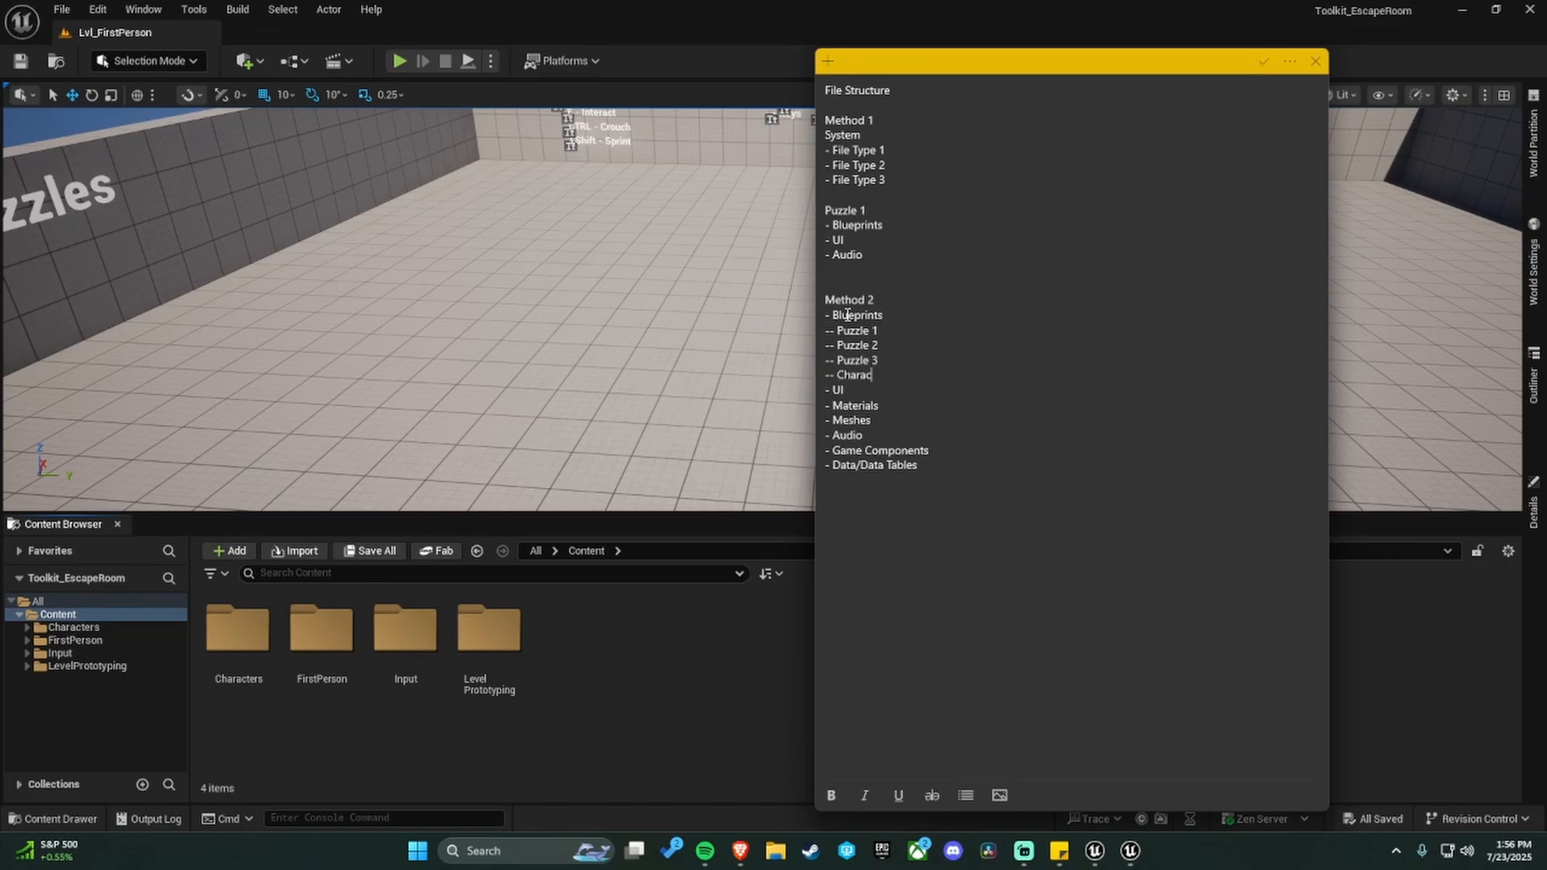
pyautogui.press('Return')
pyautogui.write('-- I')
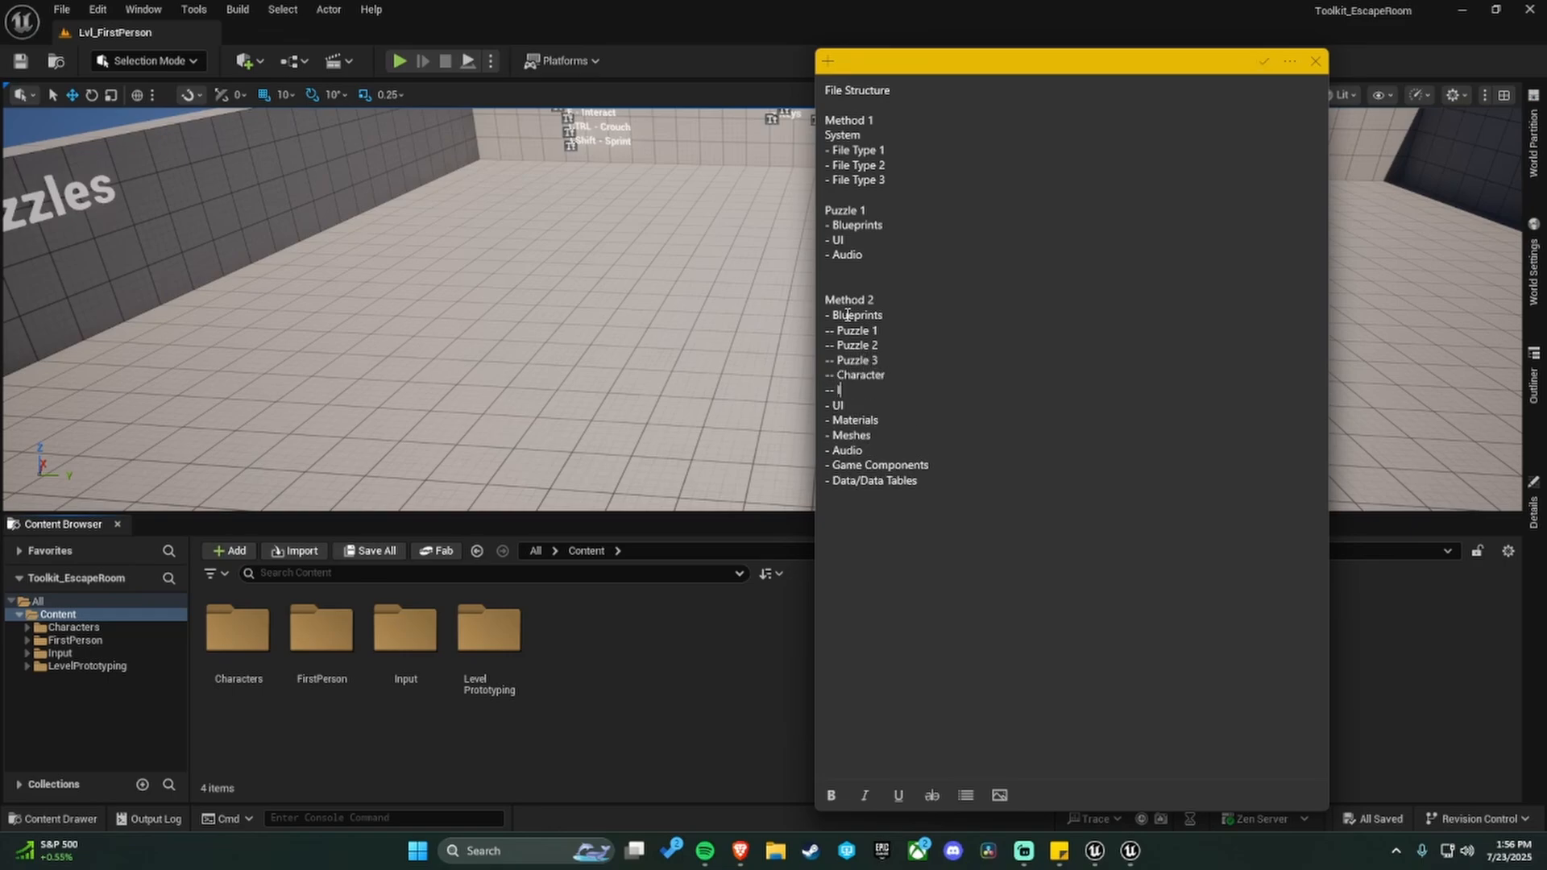
pyautogui.write('nventory')
pyautogui.press('Return')
pyautogui.write('-- ')
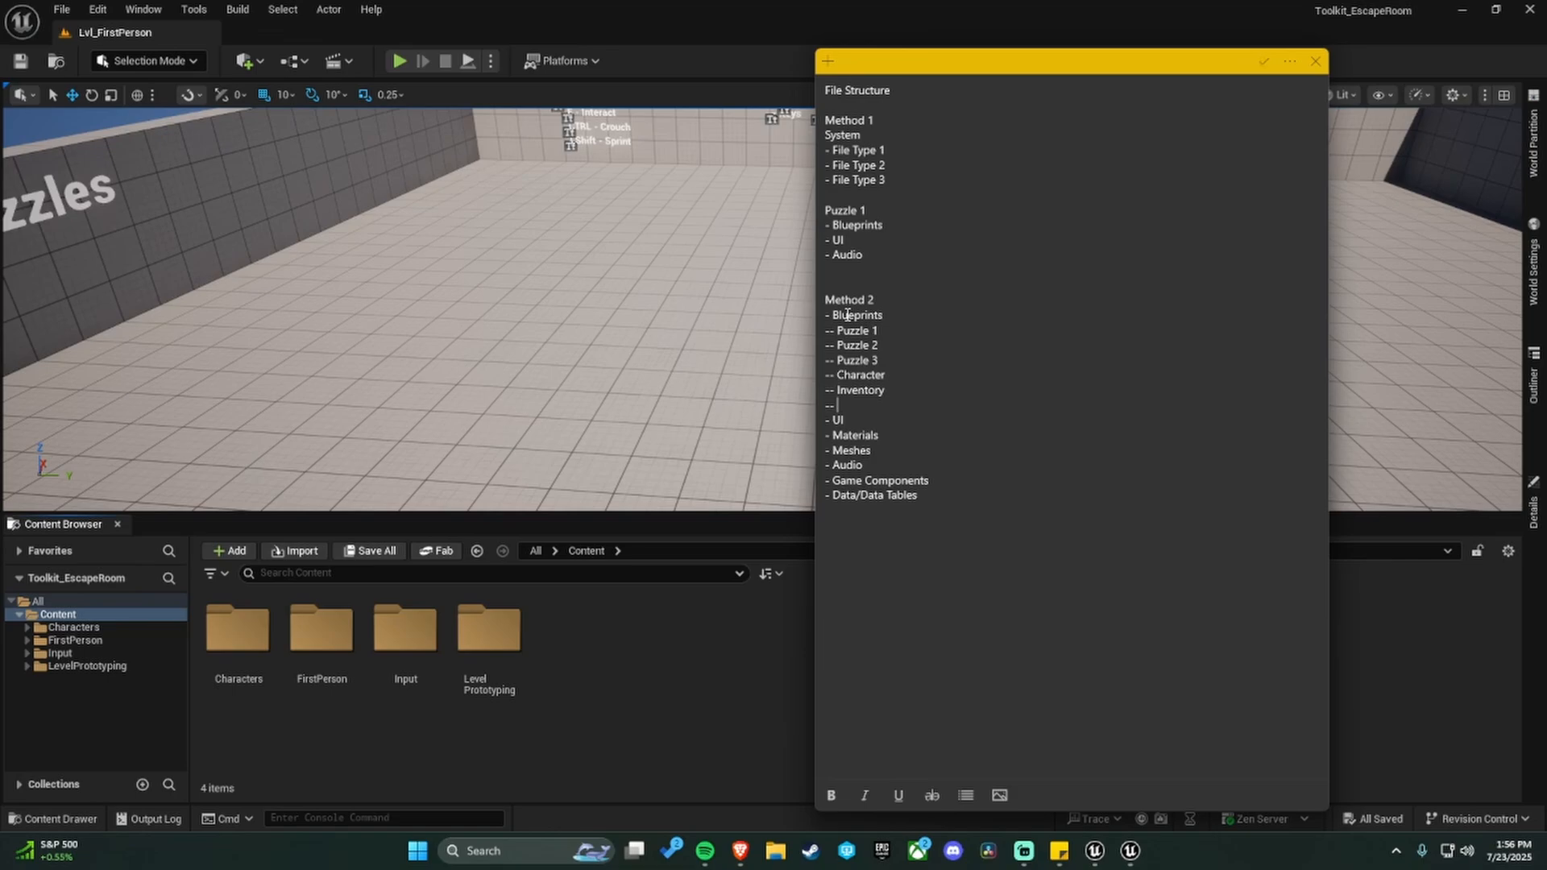
pyautogui.write('Crafting')
pyautogui.moveTo(878, 405); pyautogui.dragTo(824, 331)
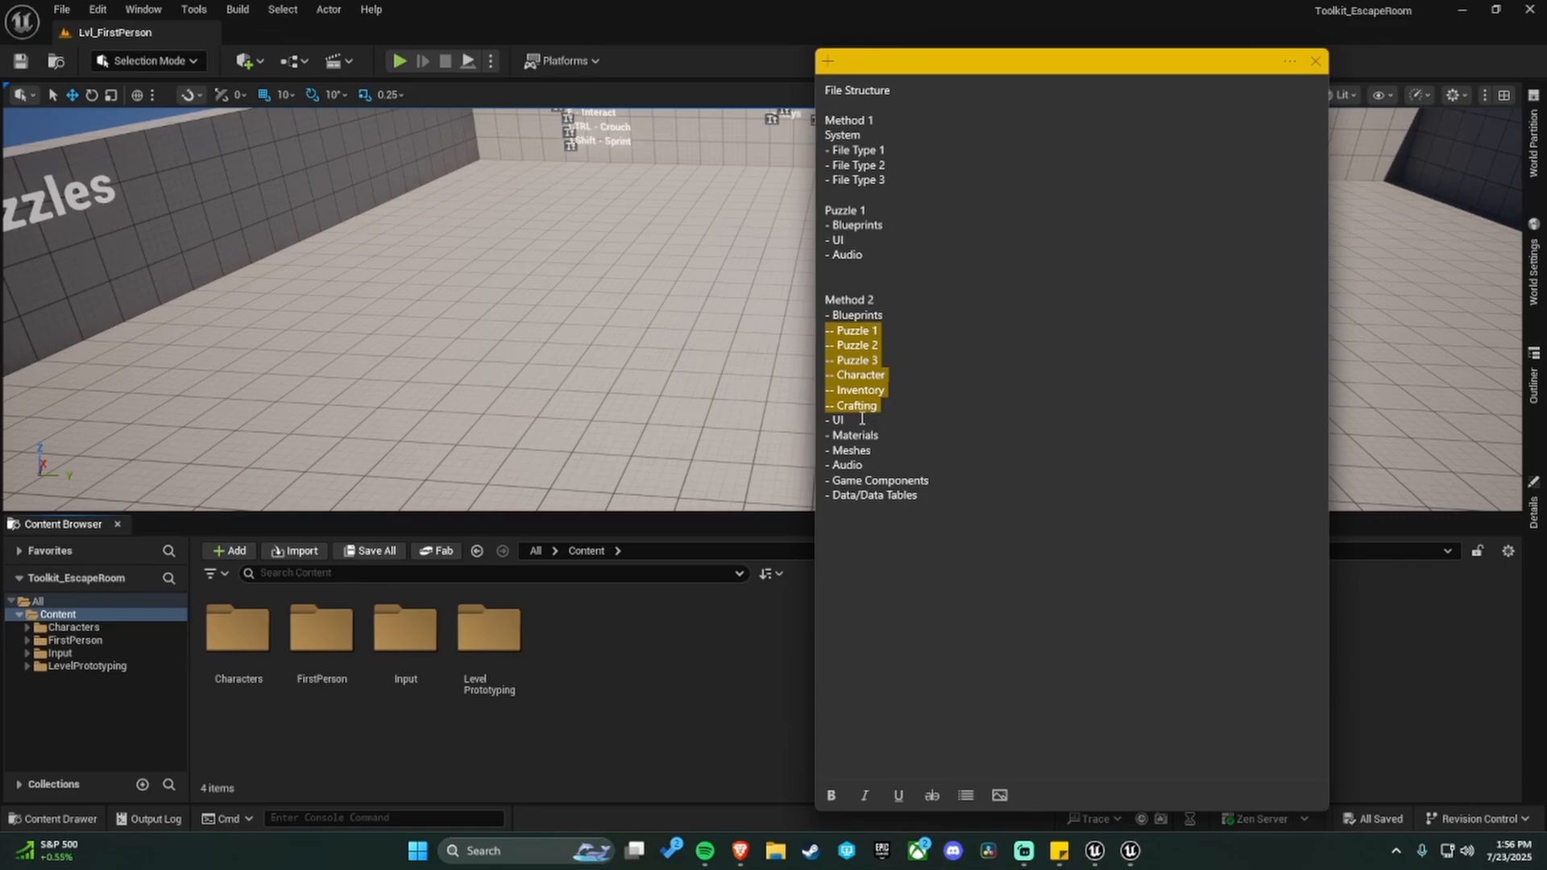
pyautogui.click(892, 407)
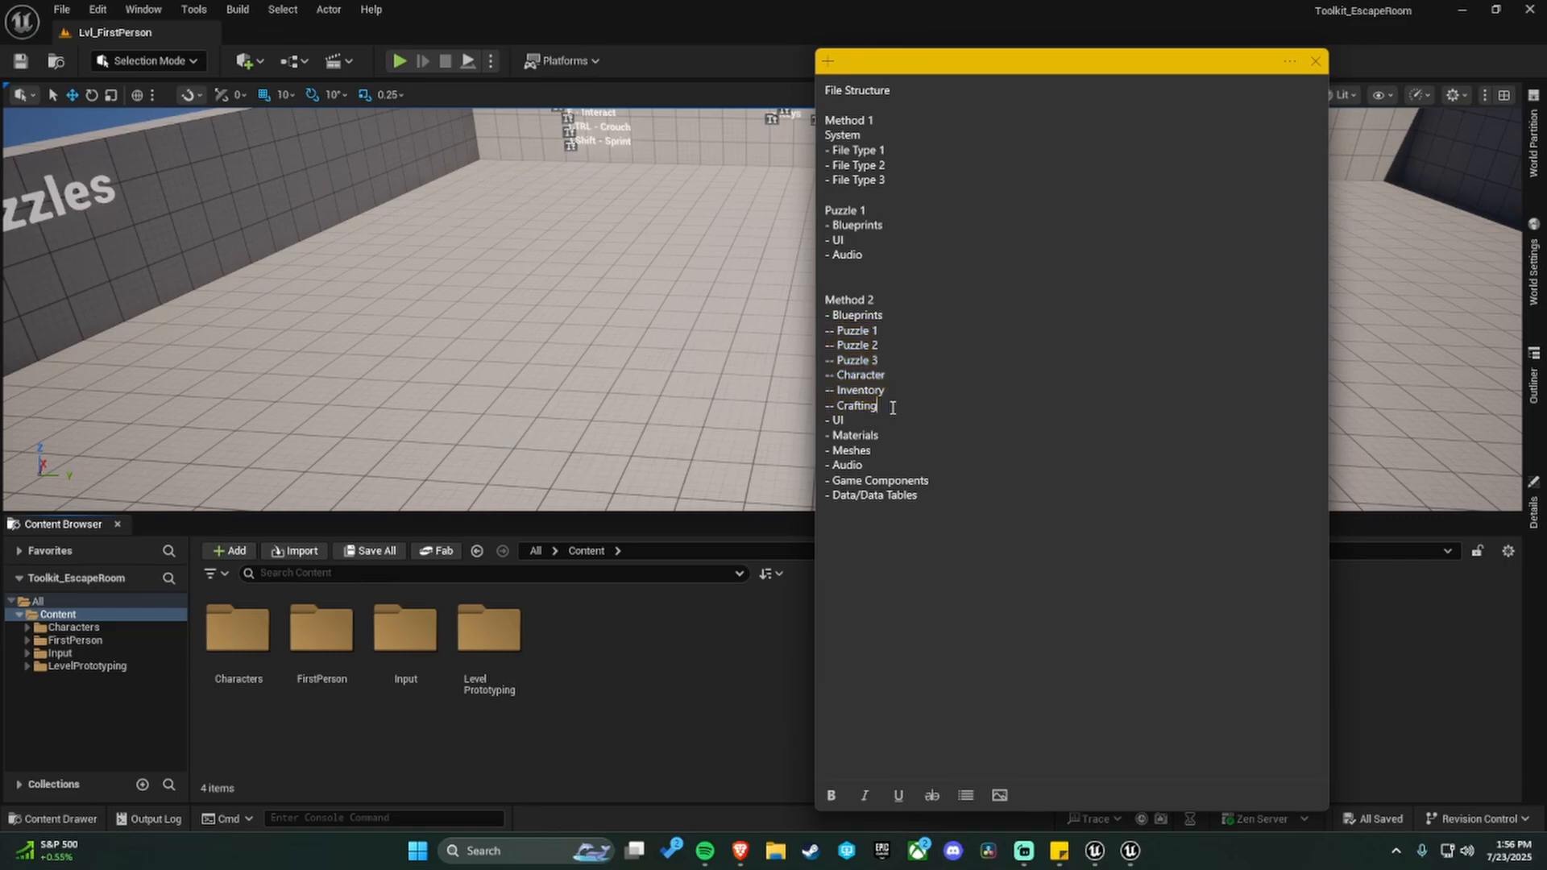
pyautogui.press('Return')
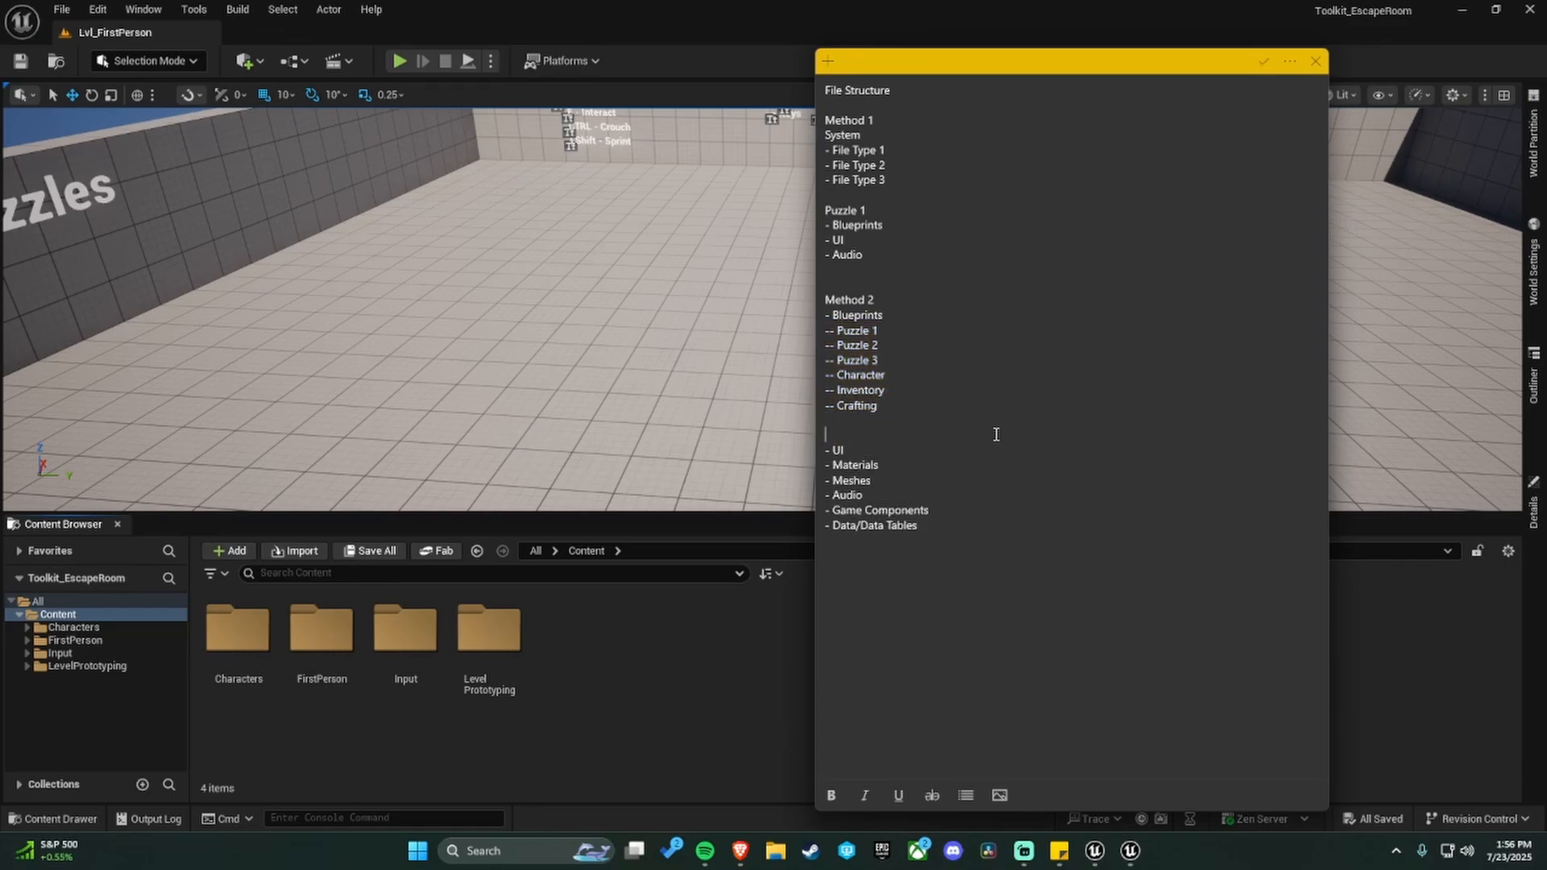
# Add the sub-entries "UI_Inventory" and "UI_Crafting" beneath UI in Method 2, followed by a blank line.
pyautogui.moveTo(886, 407); pyautogui.dragTo(827, 396)
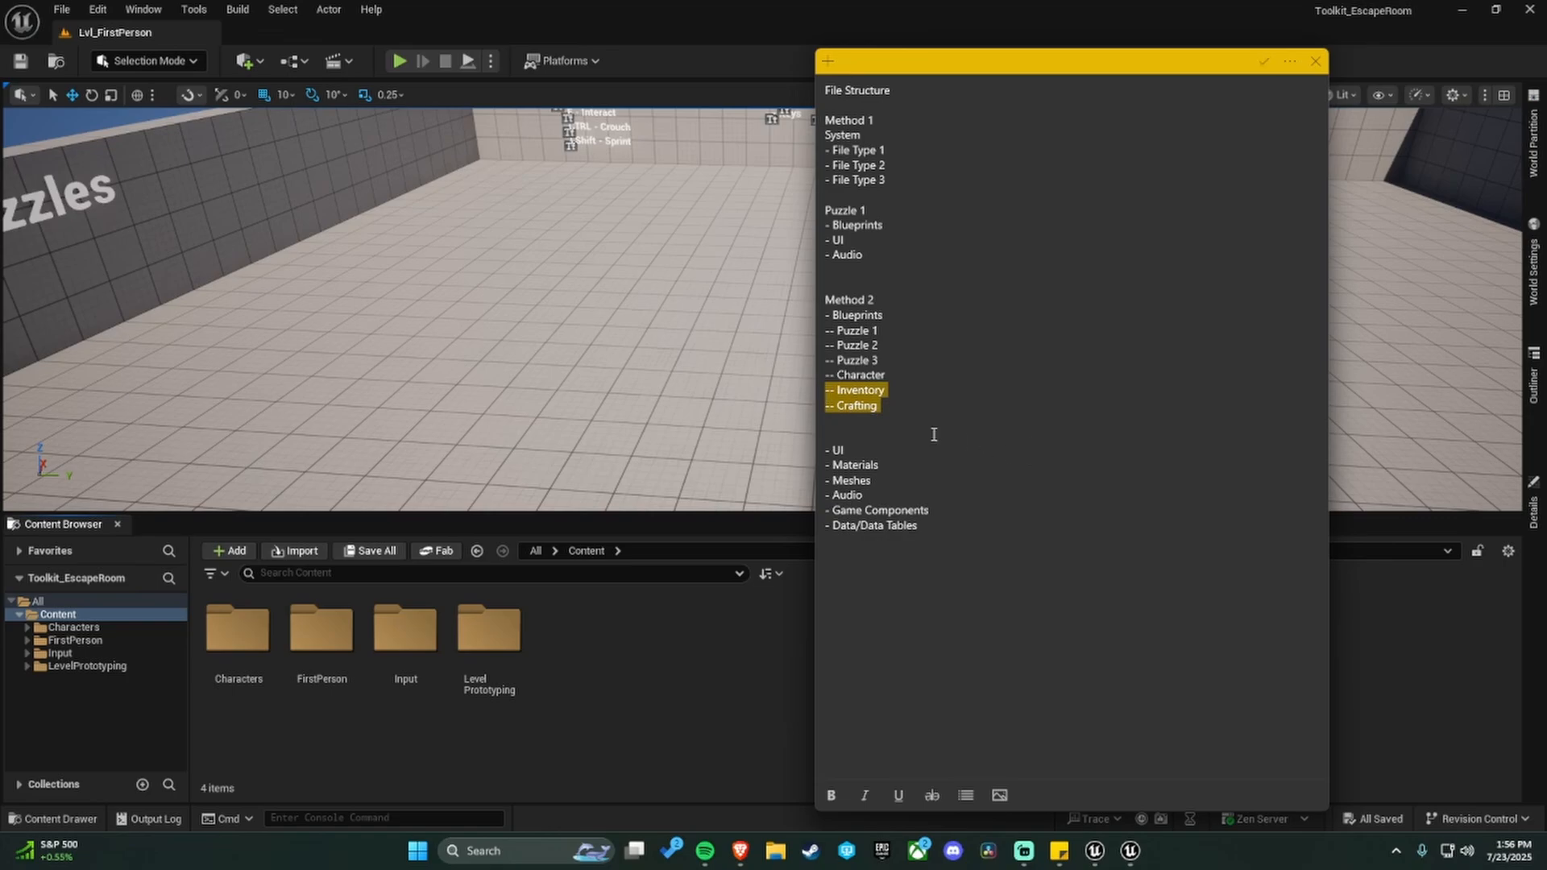
pyautogui.click(883, 453)
pyautogui.press('Return')
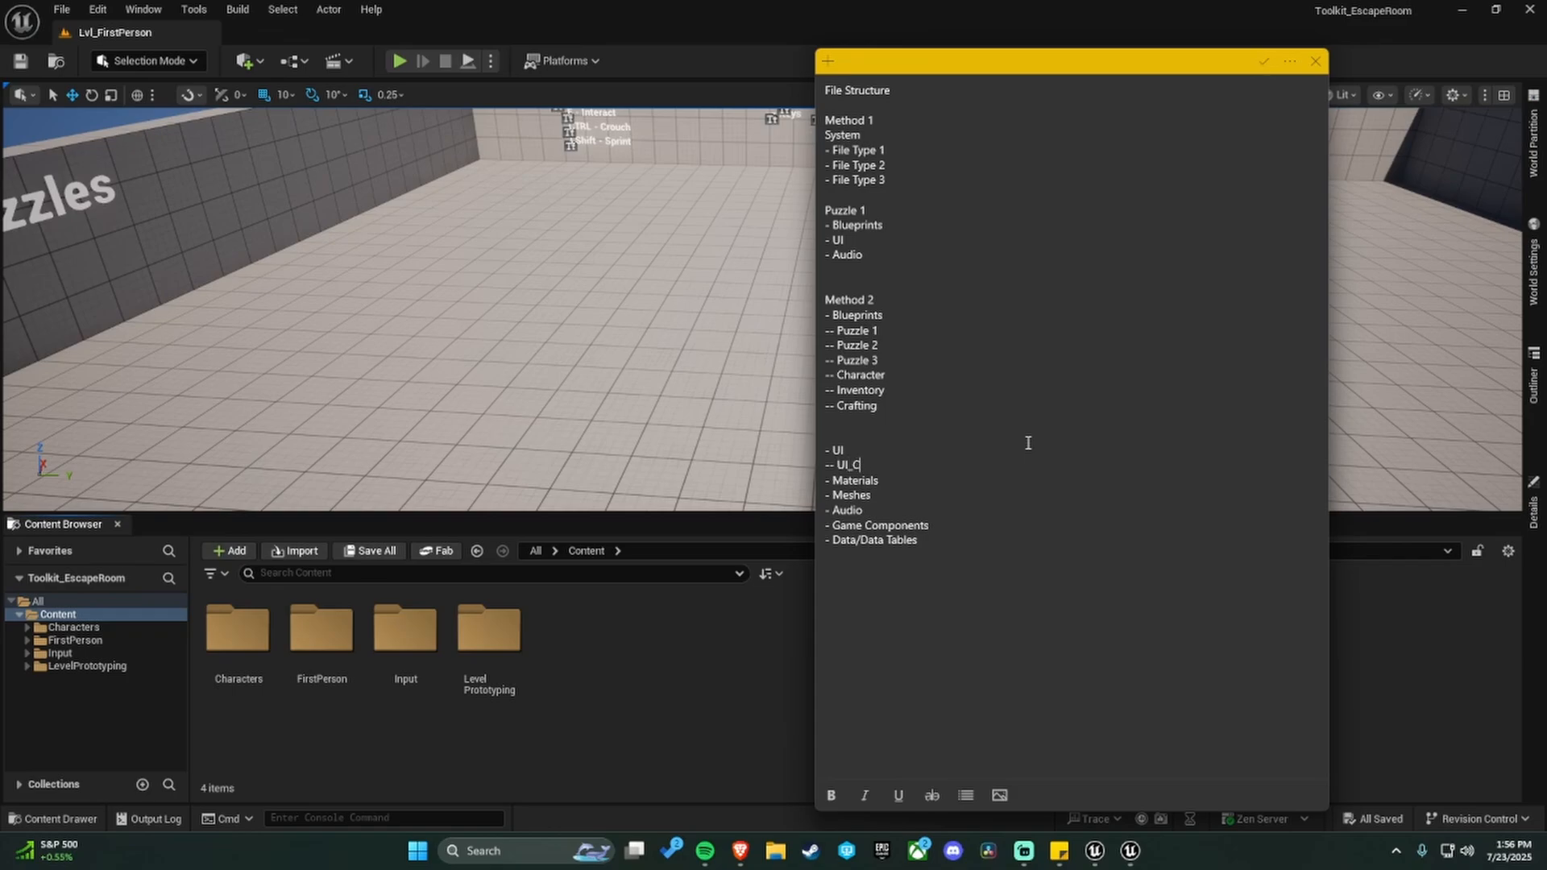
pyautogui.write('-- UI_Inventory')
pyautogui.press('Return')
pyautogui.write('-- UI_Crafting')
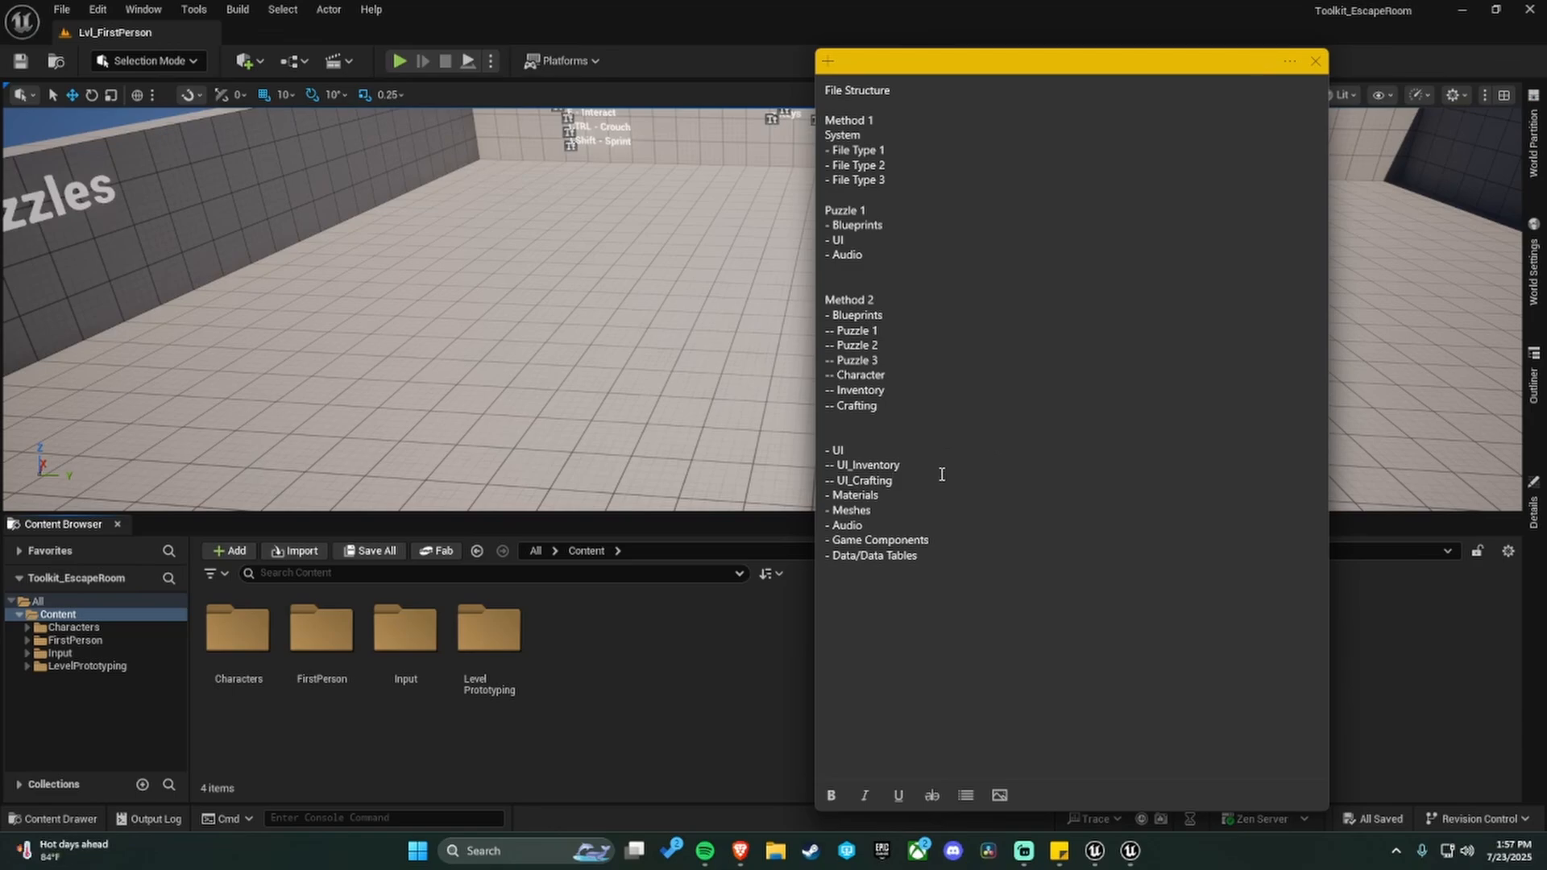
pyautogui.press('Return')
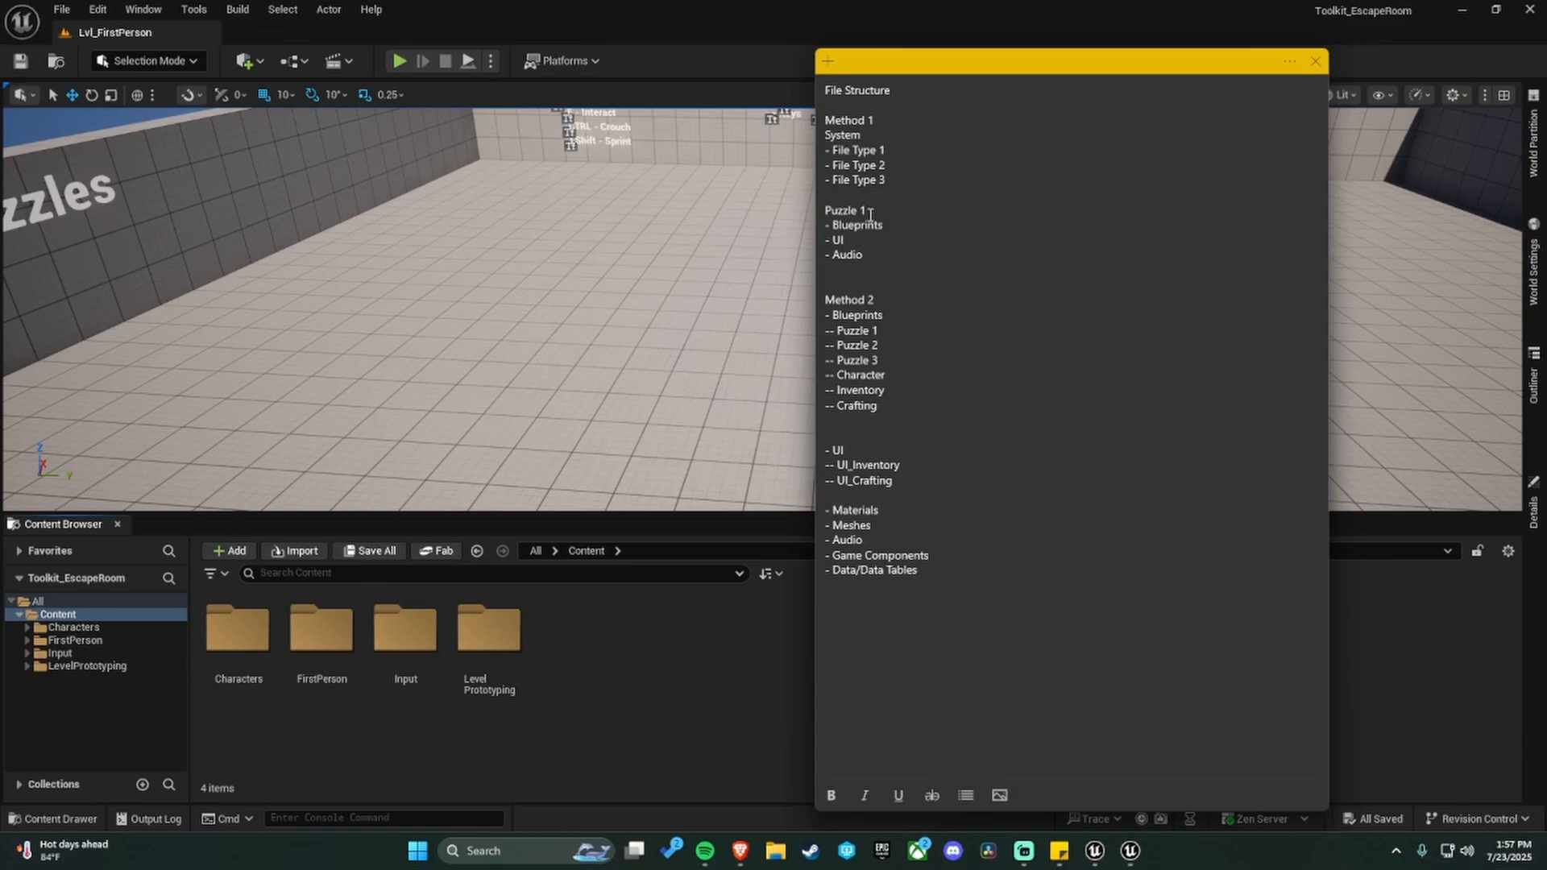
# Highlight the Method 1 and Method 2 blocks in turn to compare them, and close the note.
pyautogui.moveTo(863, 256); pyautogui.dragTo(830, 145)
pyautogui.click(915, 216)
pyautogui.click(904, 272)
pyautogui.moveTo(870, 264); pyautogui.dragTo(825, 120)
pyautogui.click(1001, 430)
pyautogui.moveTo(932, 428); pyautogui.dragTo(825, 300)
pyautogui.click(1316, 63)
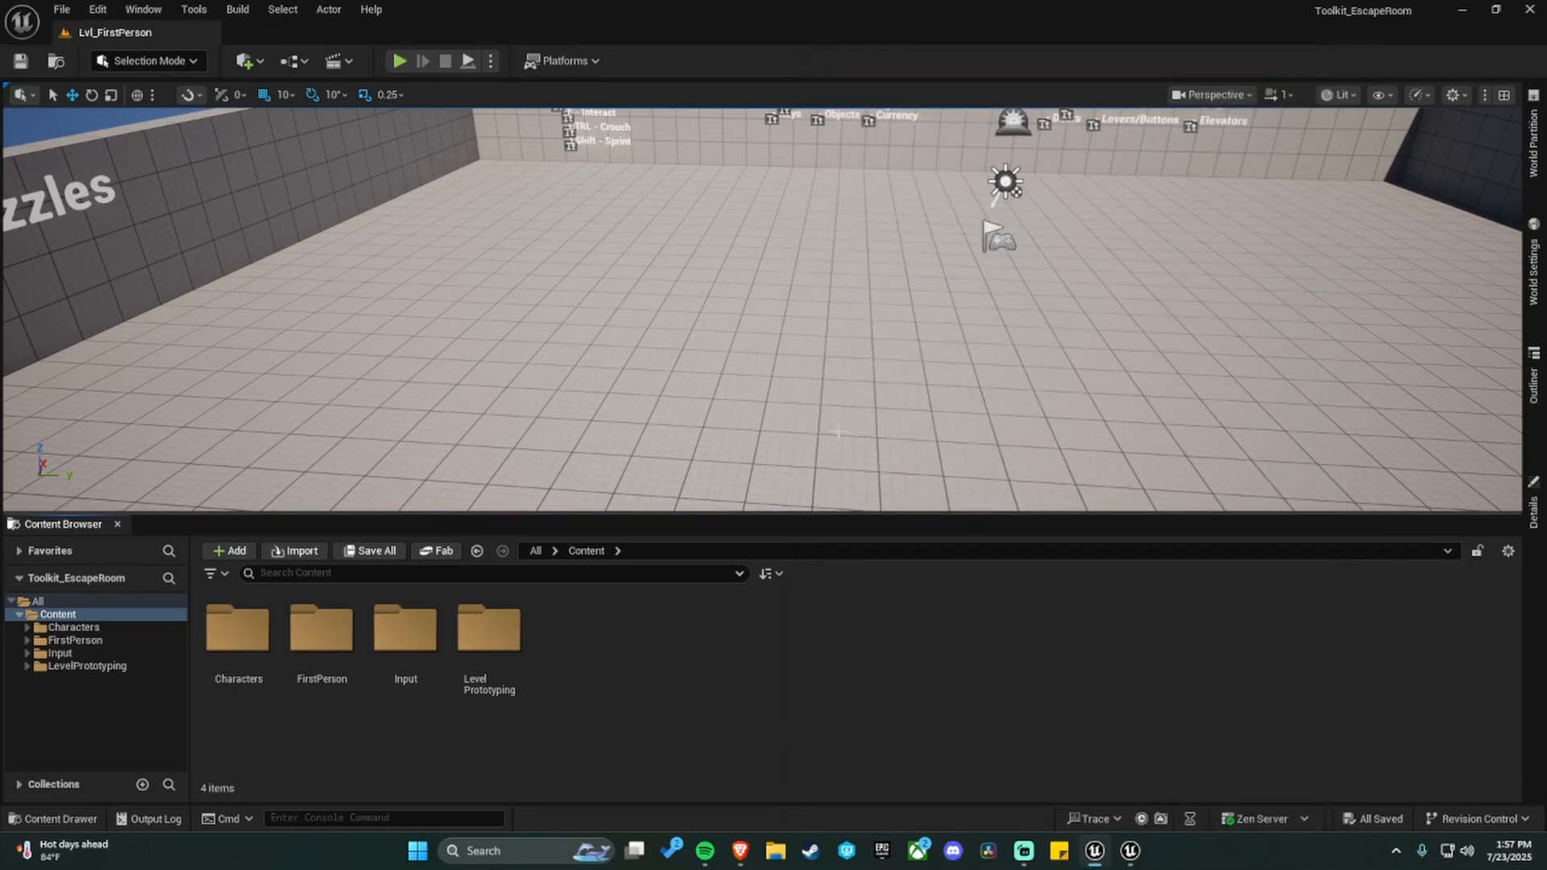
# Create a new folder named "Toolkit" in the top-level Content folder of the level editor's Content Browser.
pyautogui.moveTo(838, 431); pyautogui.dragTo(881, 342, button='right')
pyautogui.press('s')
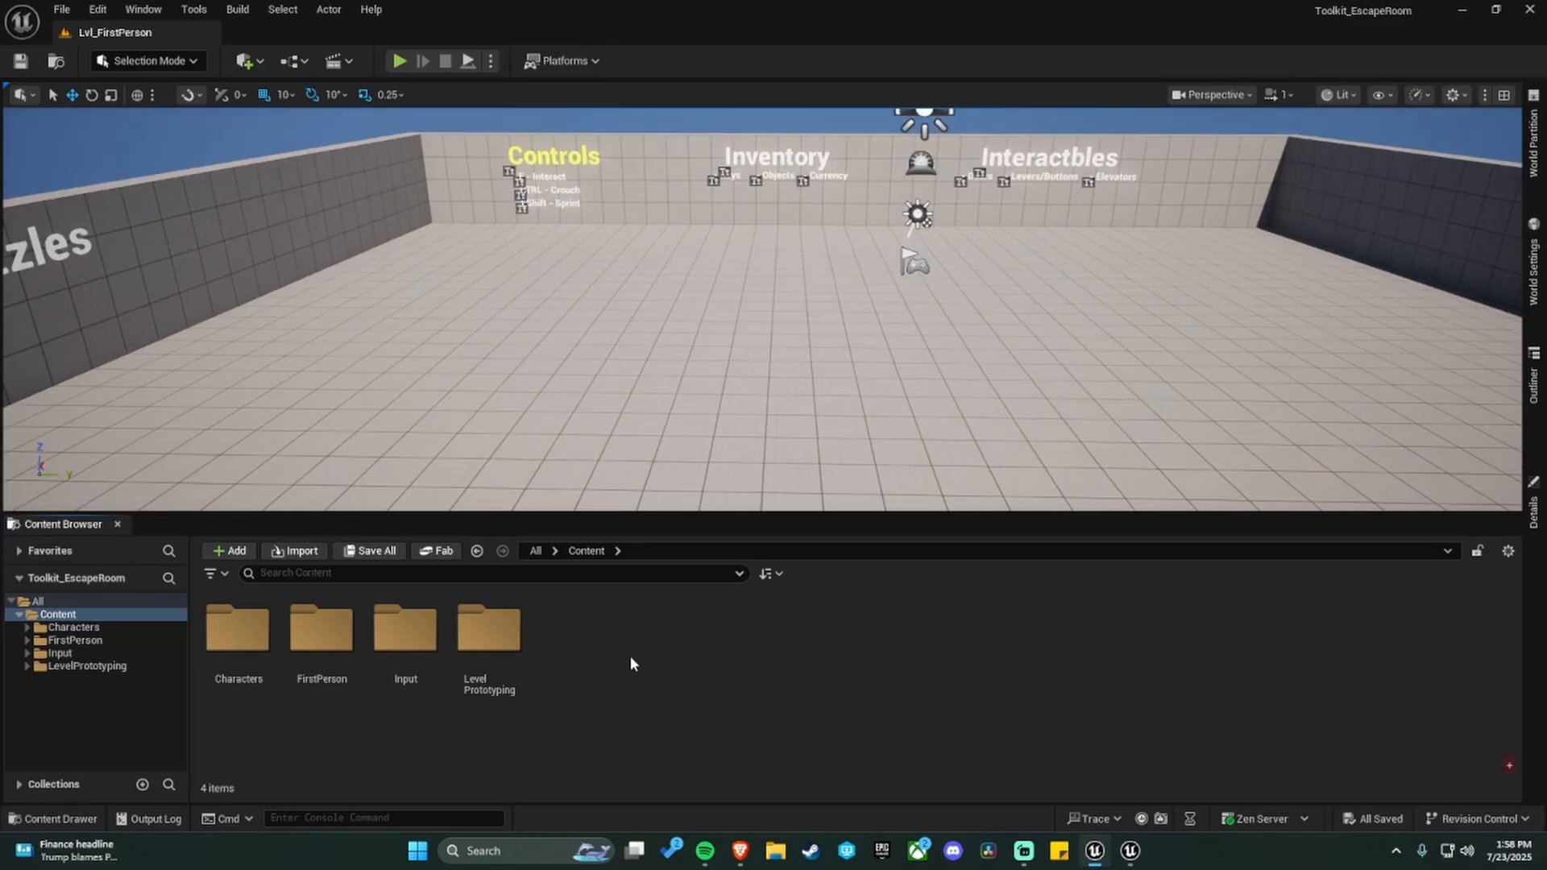
pyautogui.rightClick(622, 650)
pyautogui.click(657, 308)
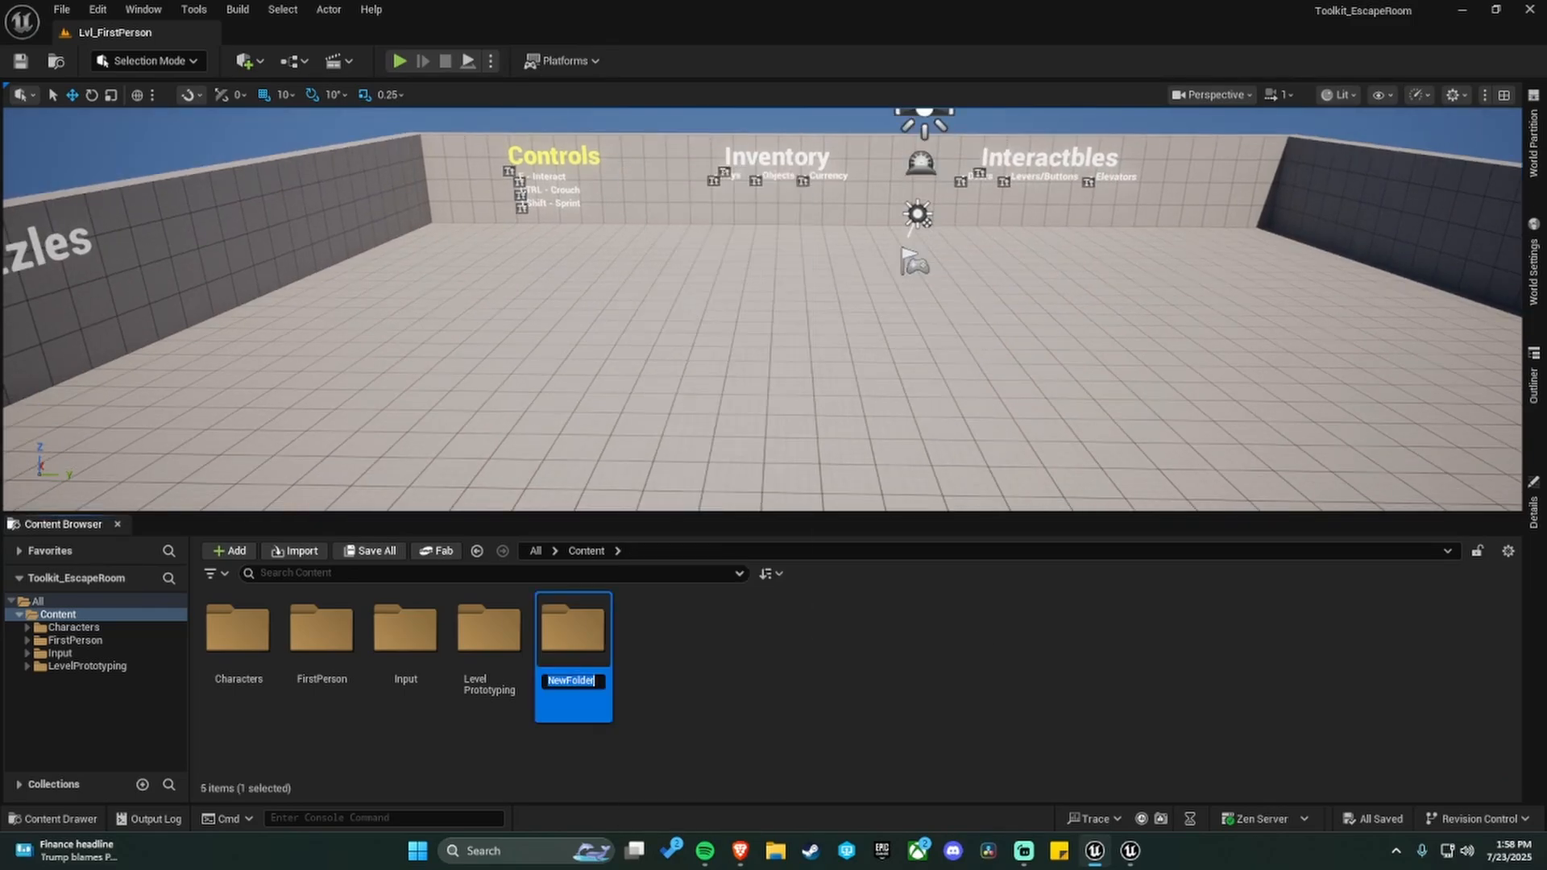
pyautogui.write('T')
pyautogui.press('BackSpace')
pyautogui.press('BackSpace')
pyautogui.write('Toolkit')
pyautogui.press('Return')
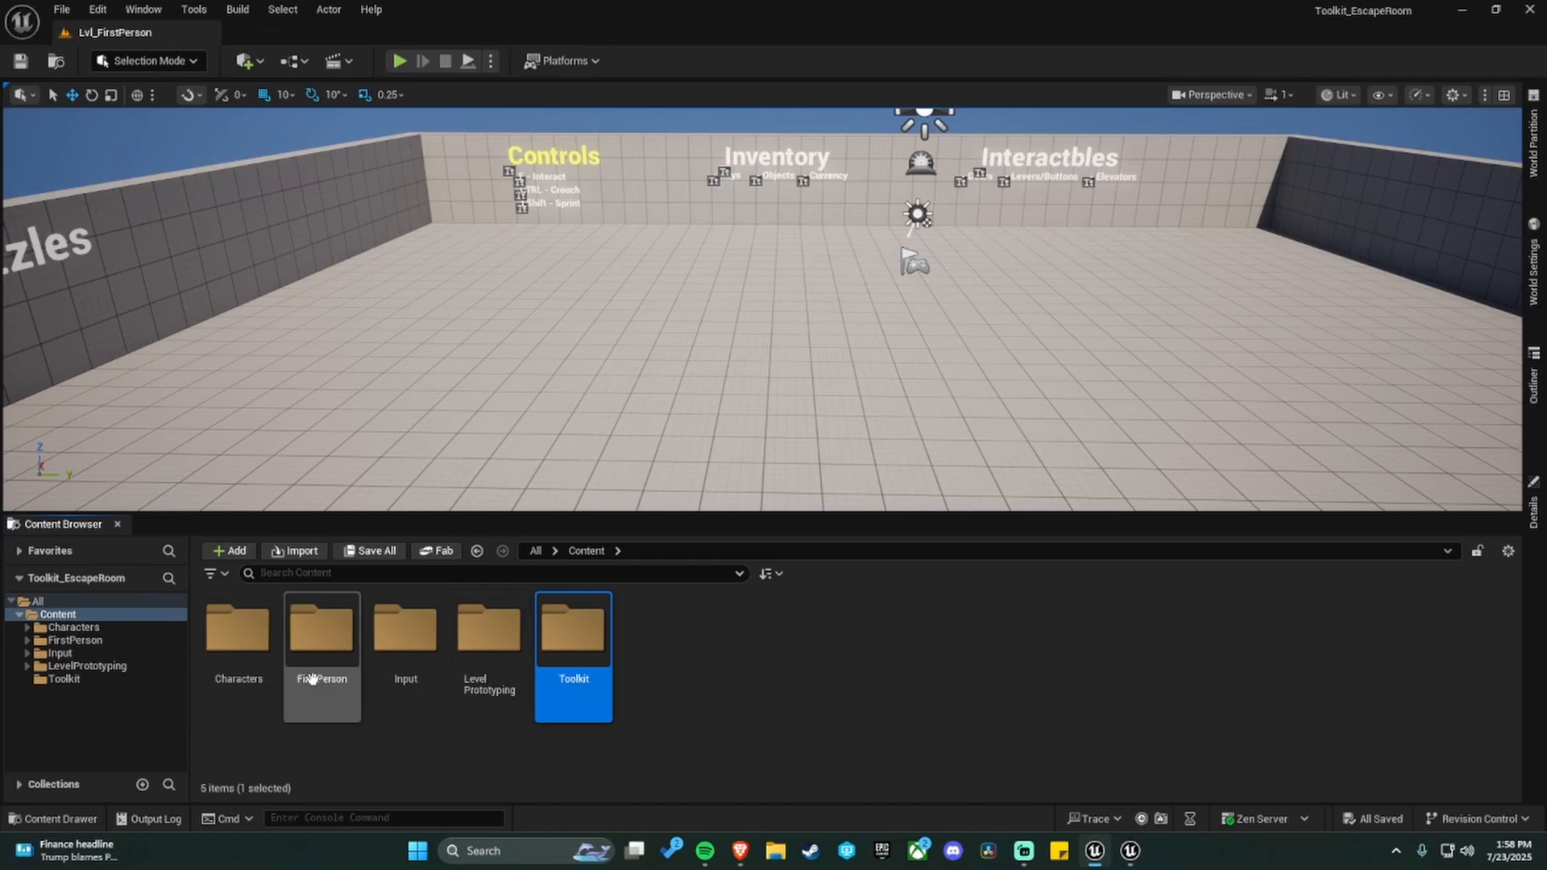
# Create a "Player" folder inside Toolkit and expand Toolkit in the folder tree.
pyautogui.click(710, 661)
pyautogui.click(596, 661)
pyautogui.doubleClick(596, 661)
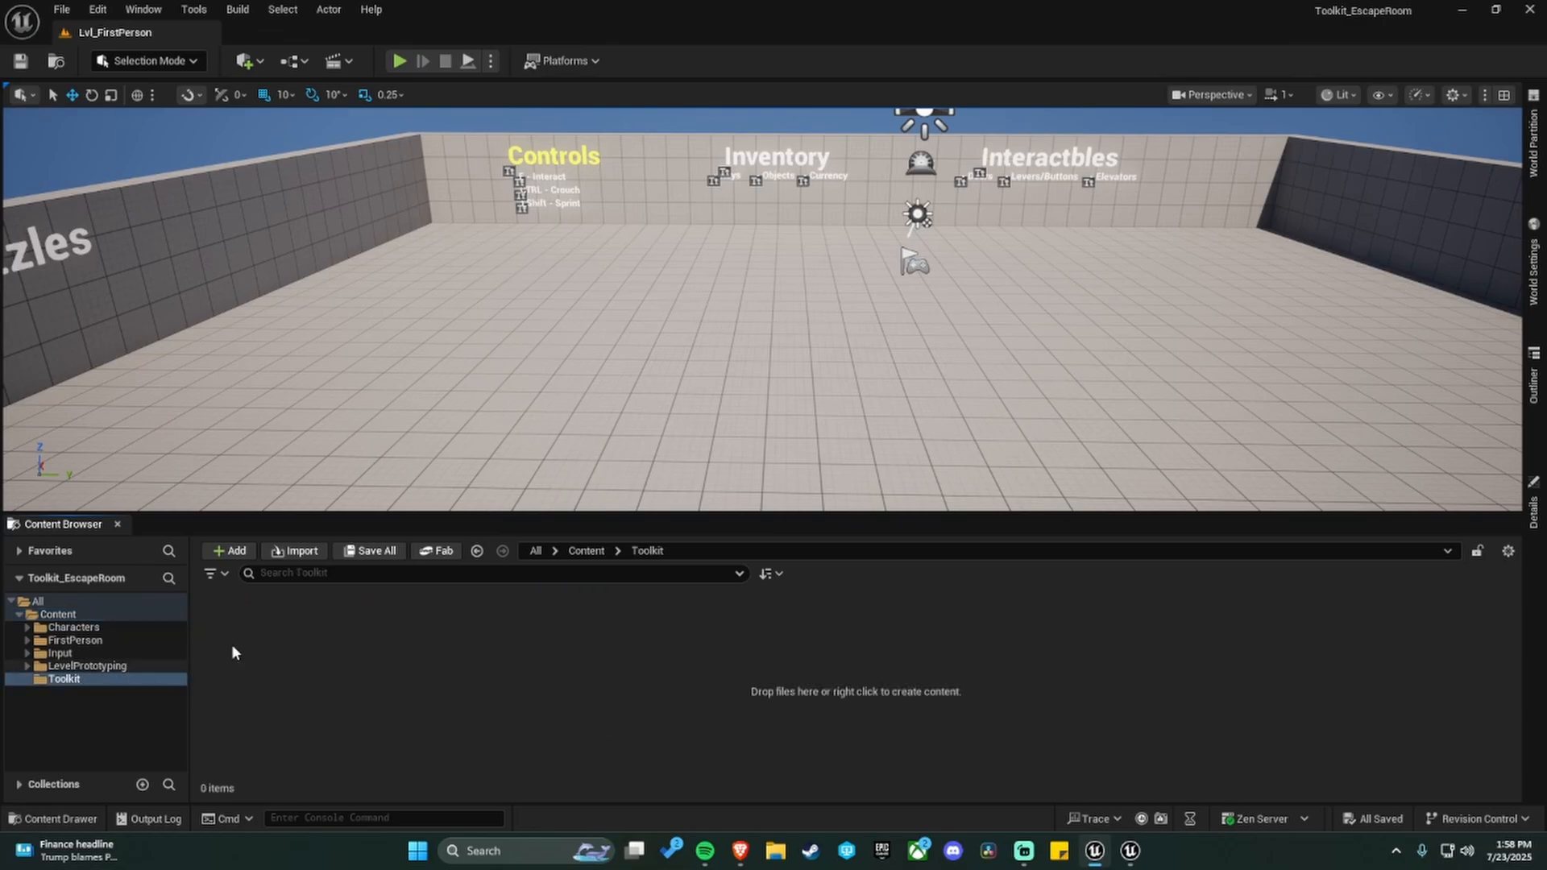
pyautogui.rightClick(274, 669)
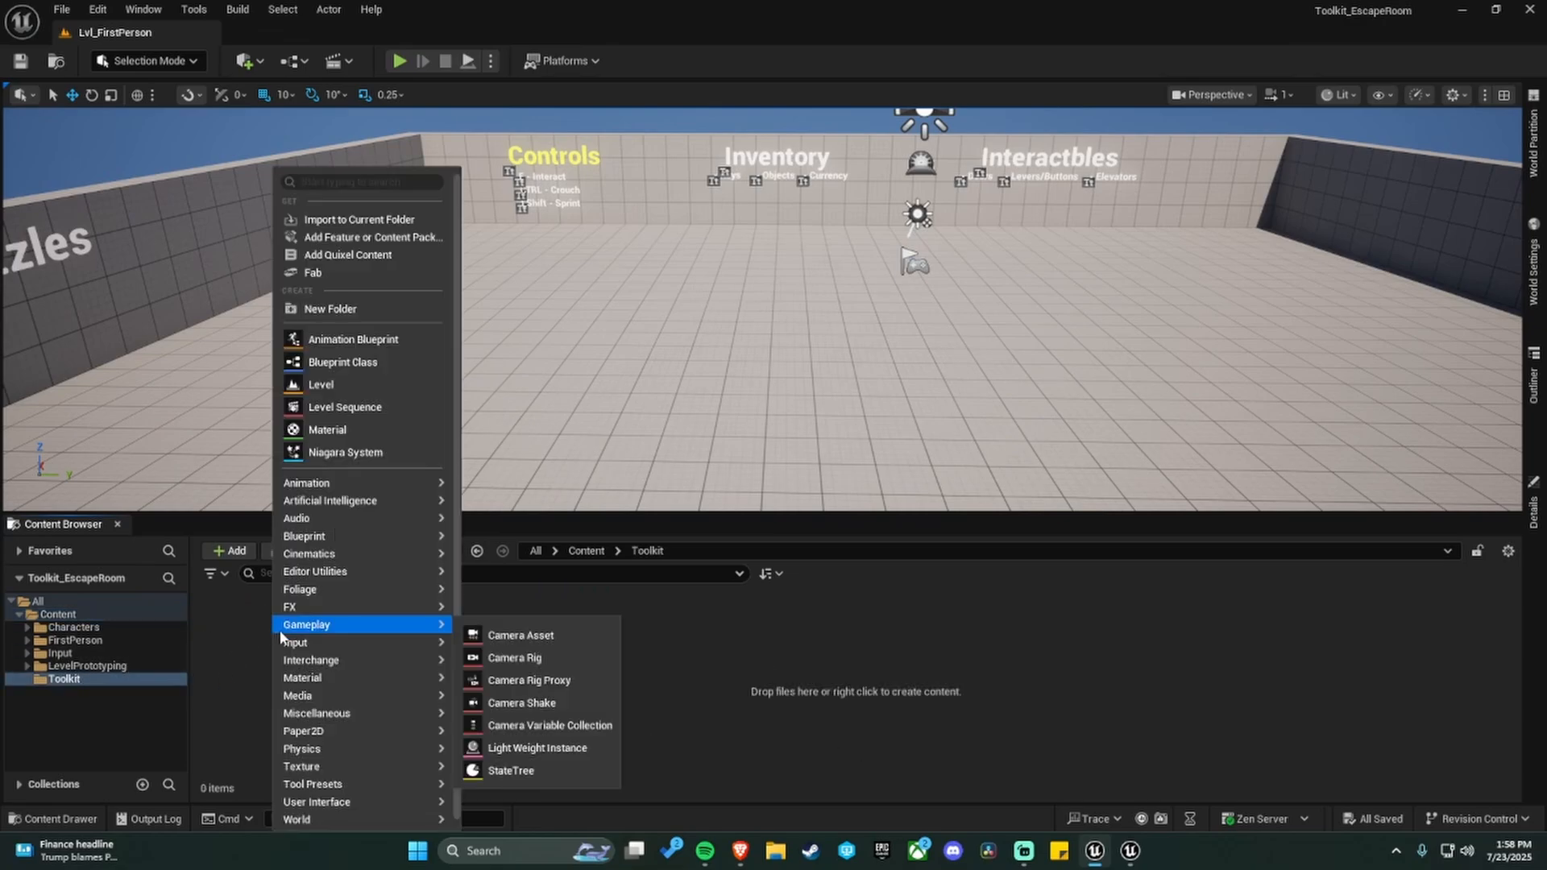
pyautogui.click(354, 316)
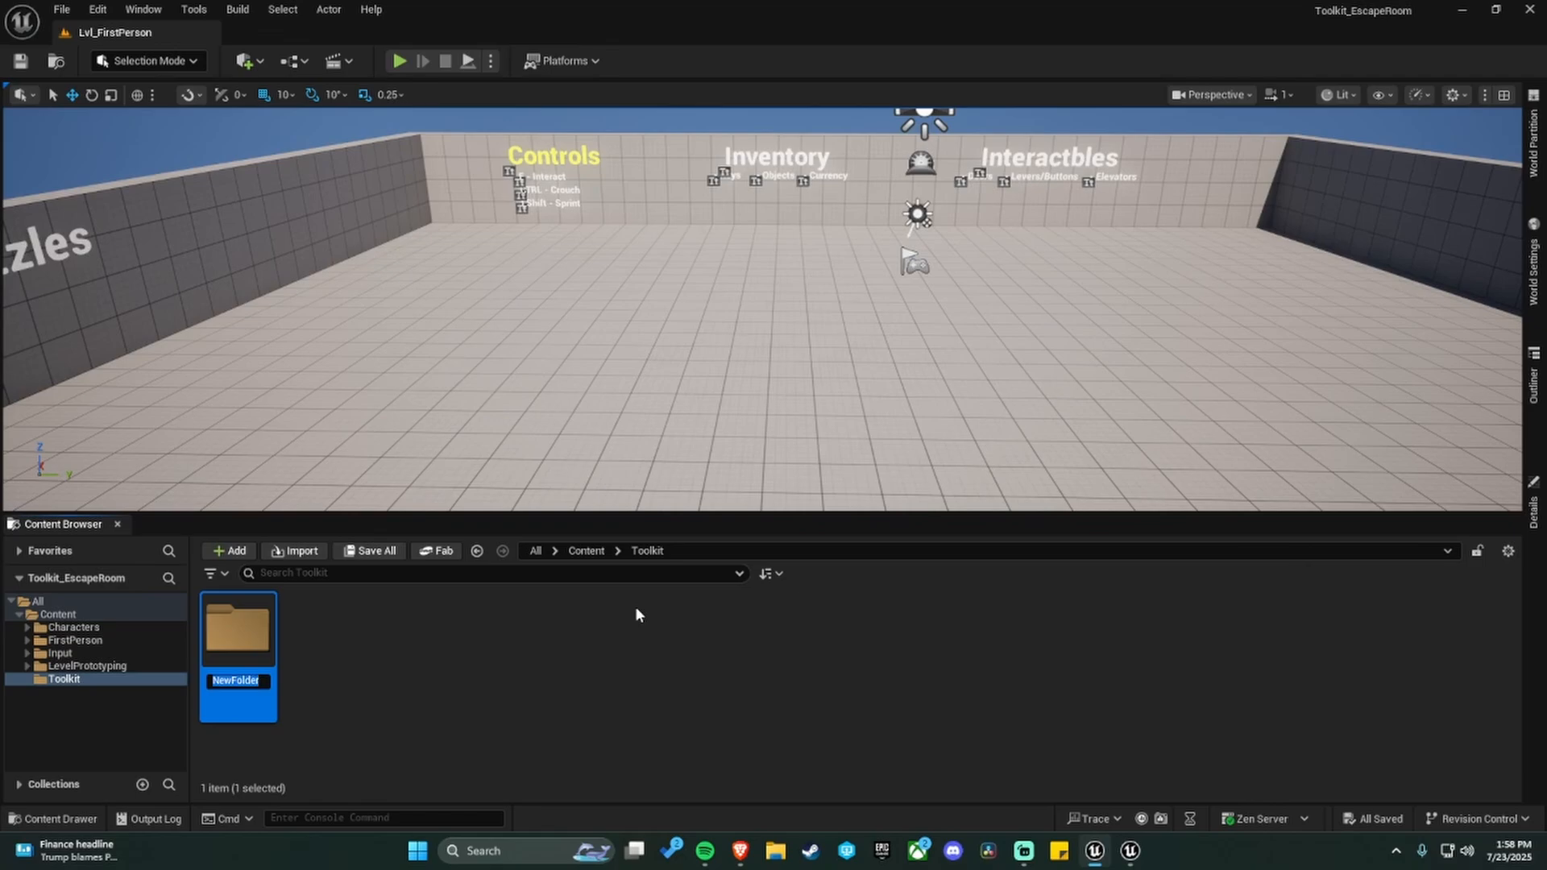
pyautogui.write('Player')
pyautogui.click(323, 674)
pyautogui.click(27, 679)
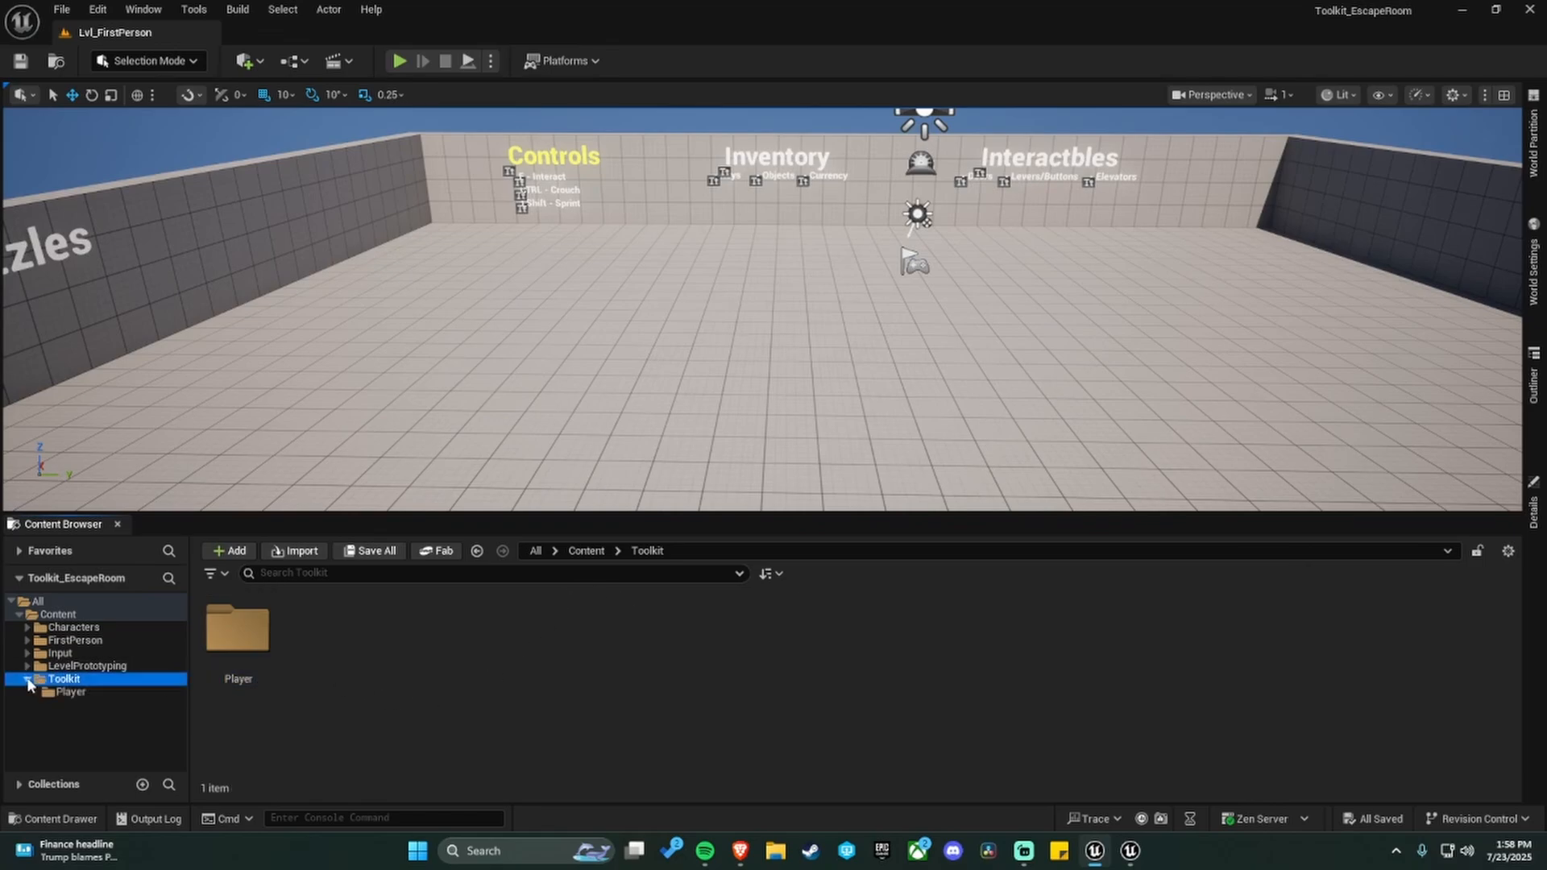
# Move the BP_FirstPersonCharacter blueprint from FirstPerson/Blueprints into the Toolkit/Player folder.
pyautogui.click(72, 627)
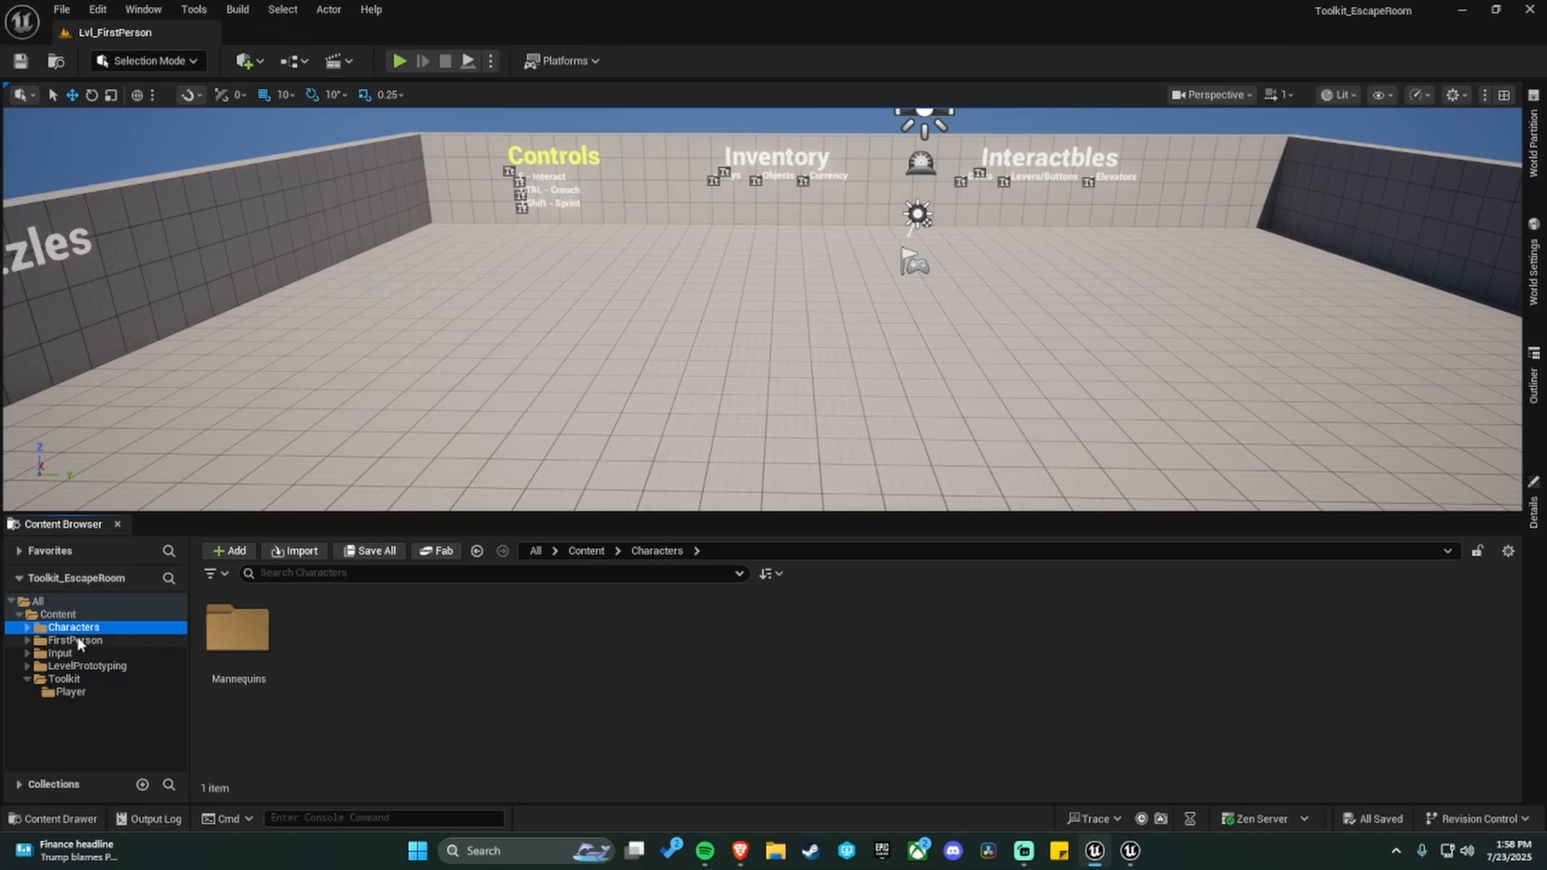
pyautogui.doubleClick(262, 647)
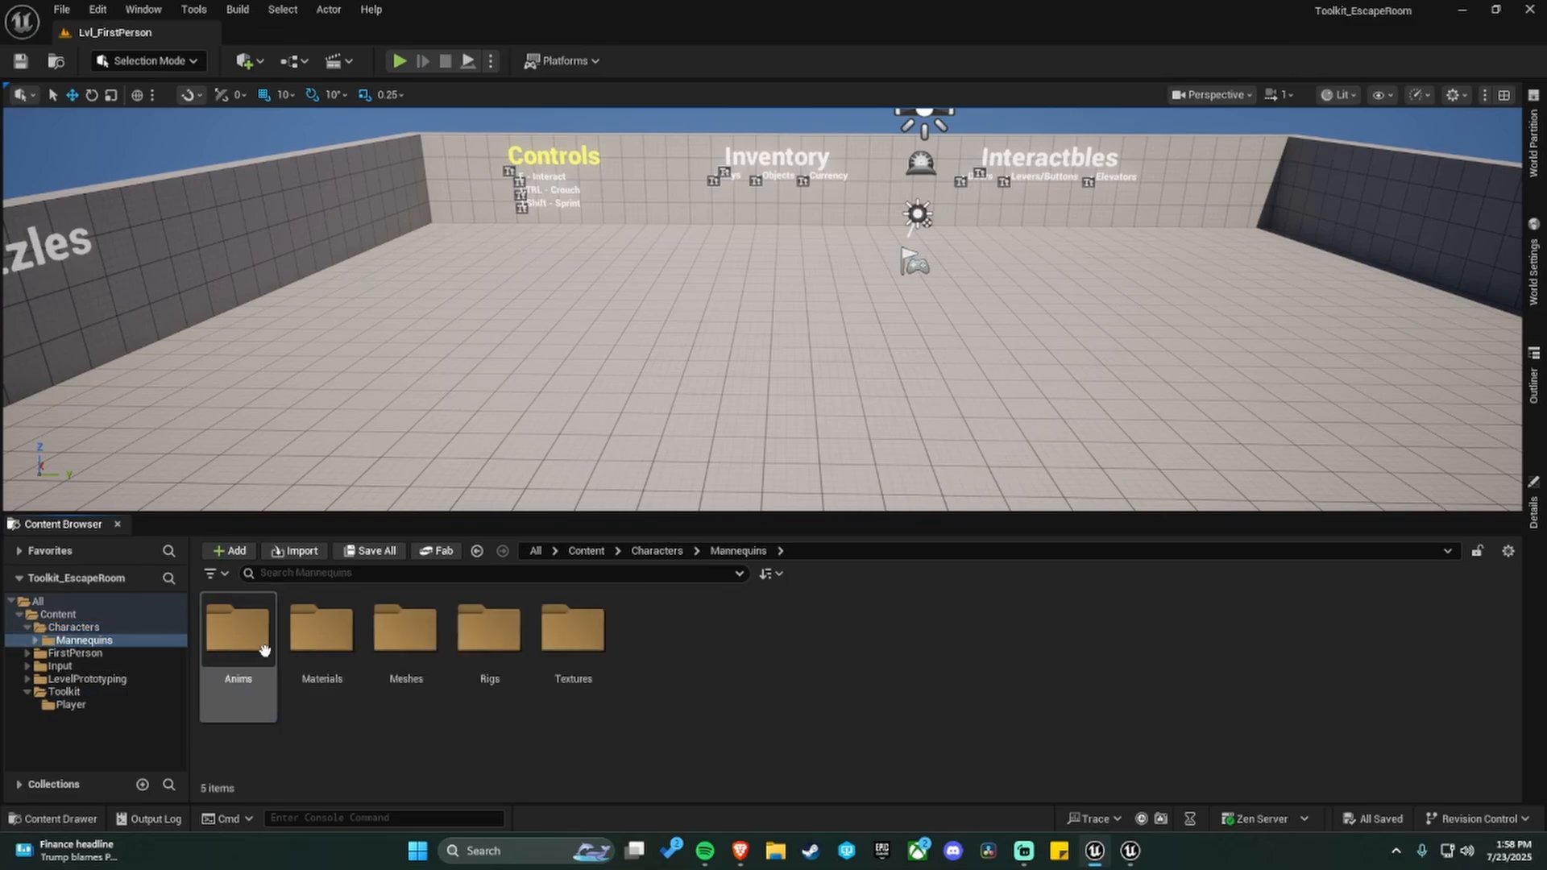
pyautogui.doubleClick(405, 630)
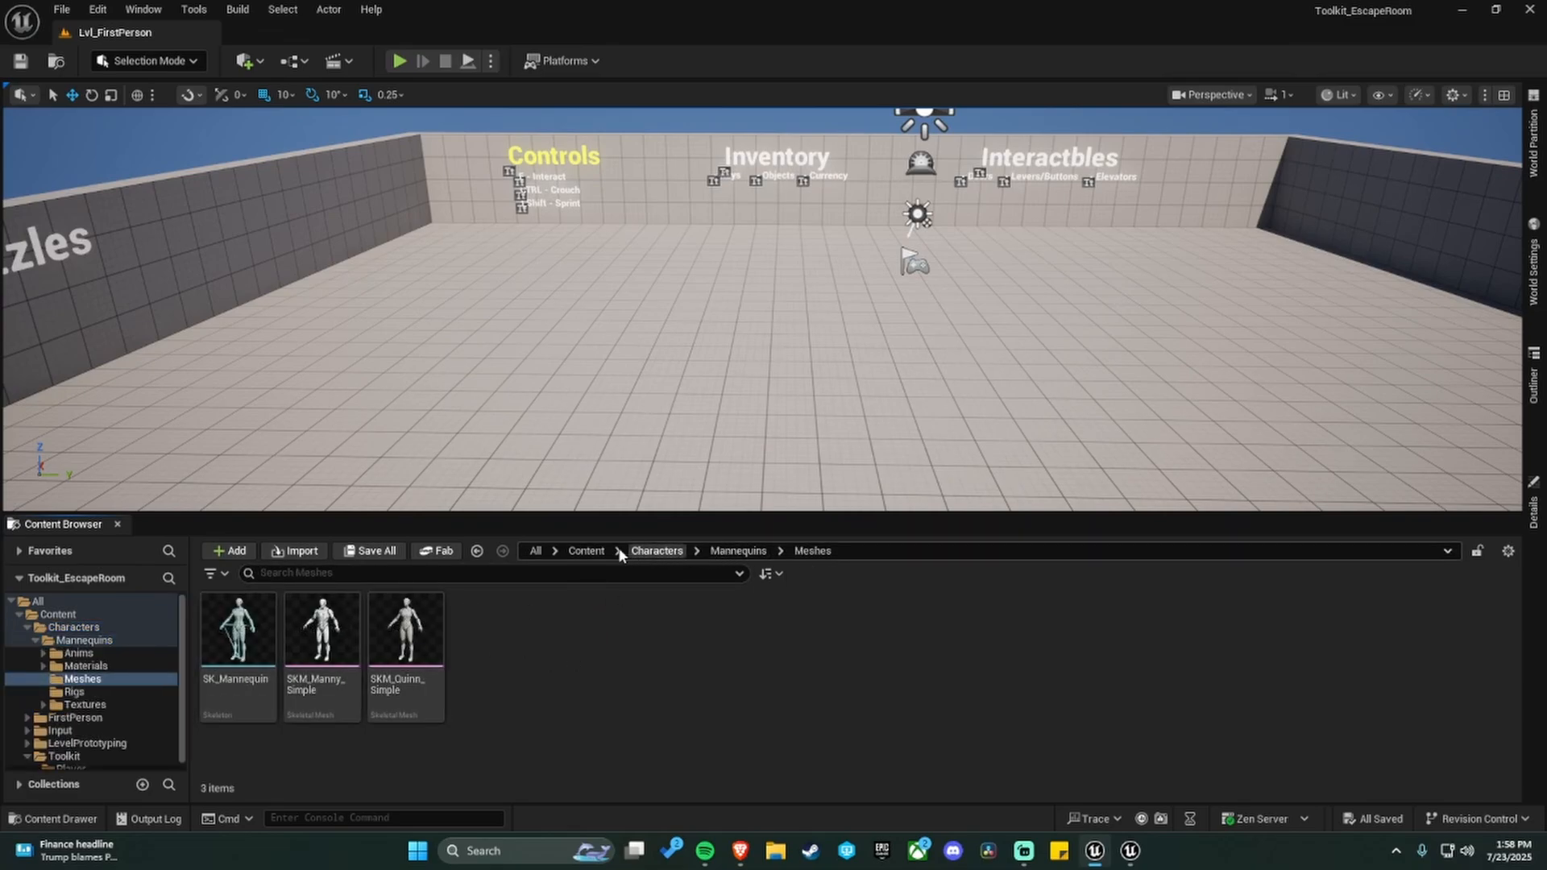
pyautogui.doubleClick(121, 627)
pyautogui.click(162, 640)
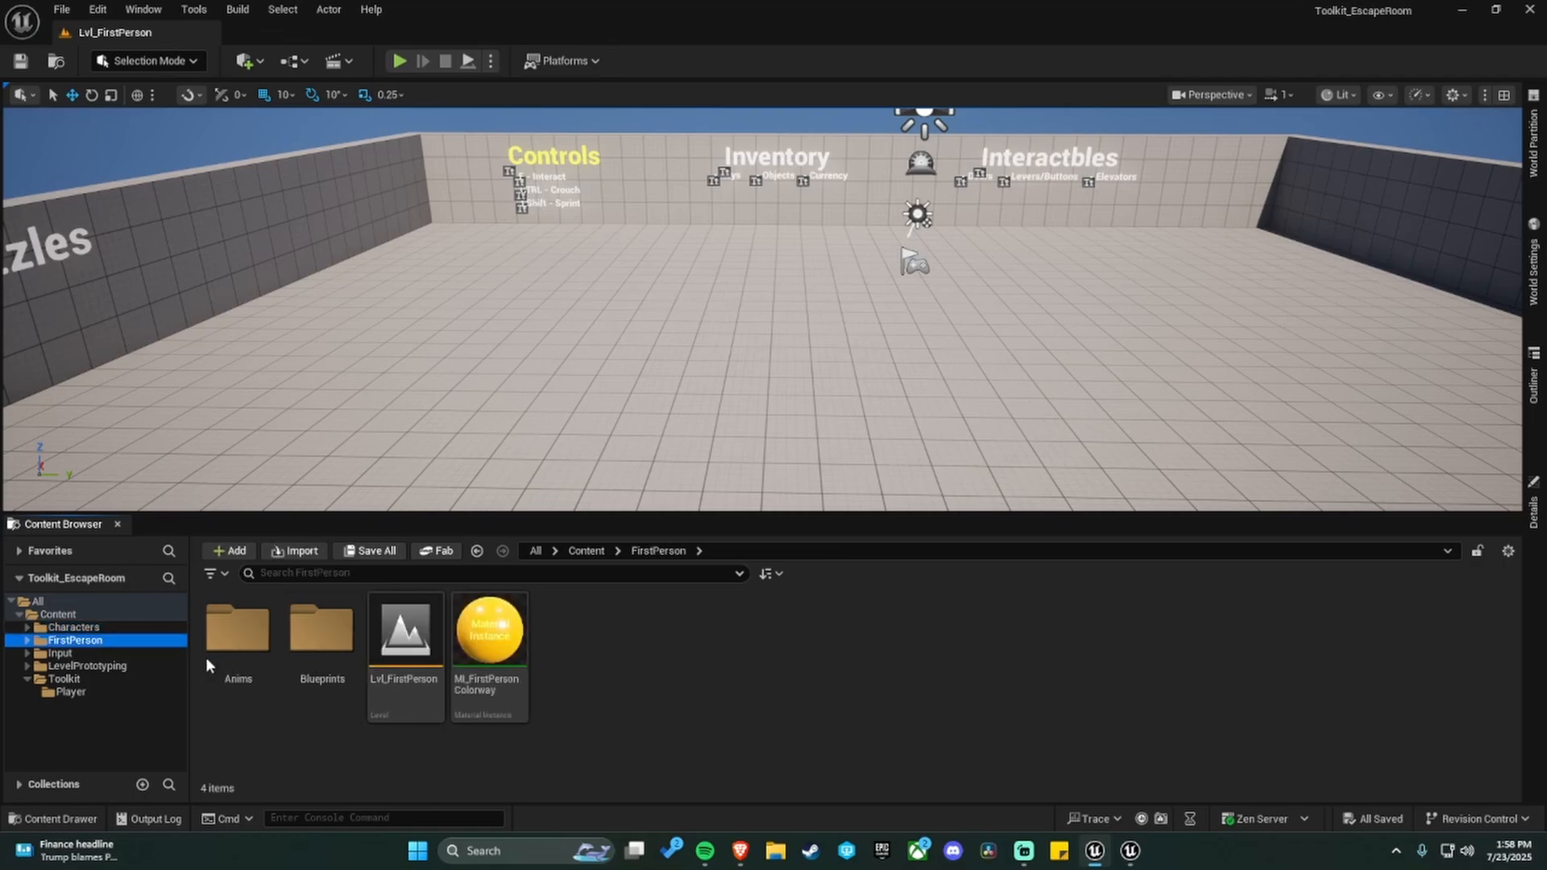
pyautogui.doubleClick(296, 661)
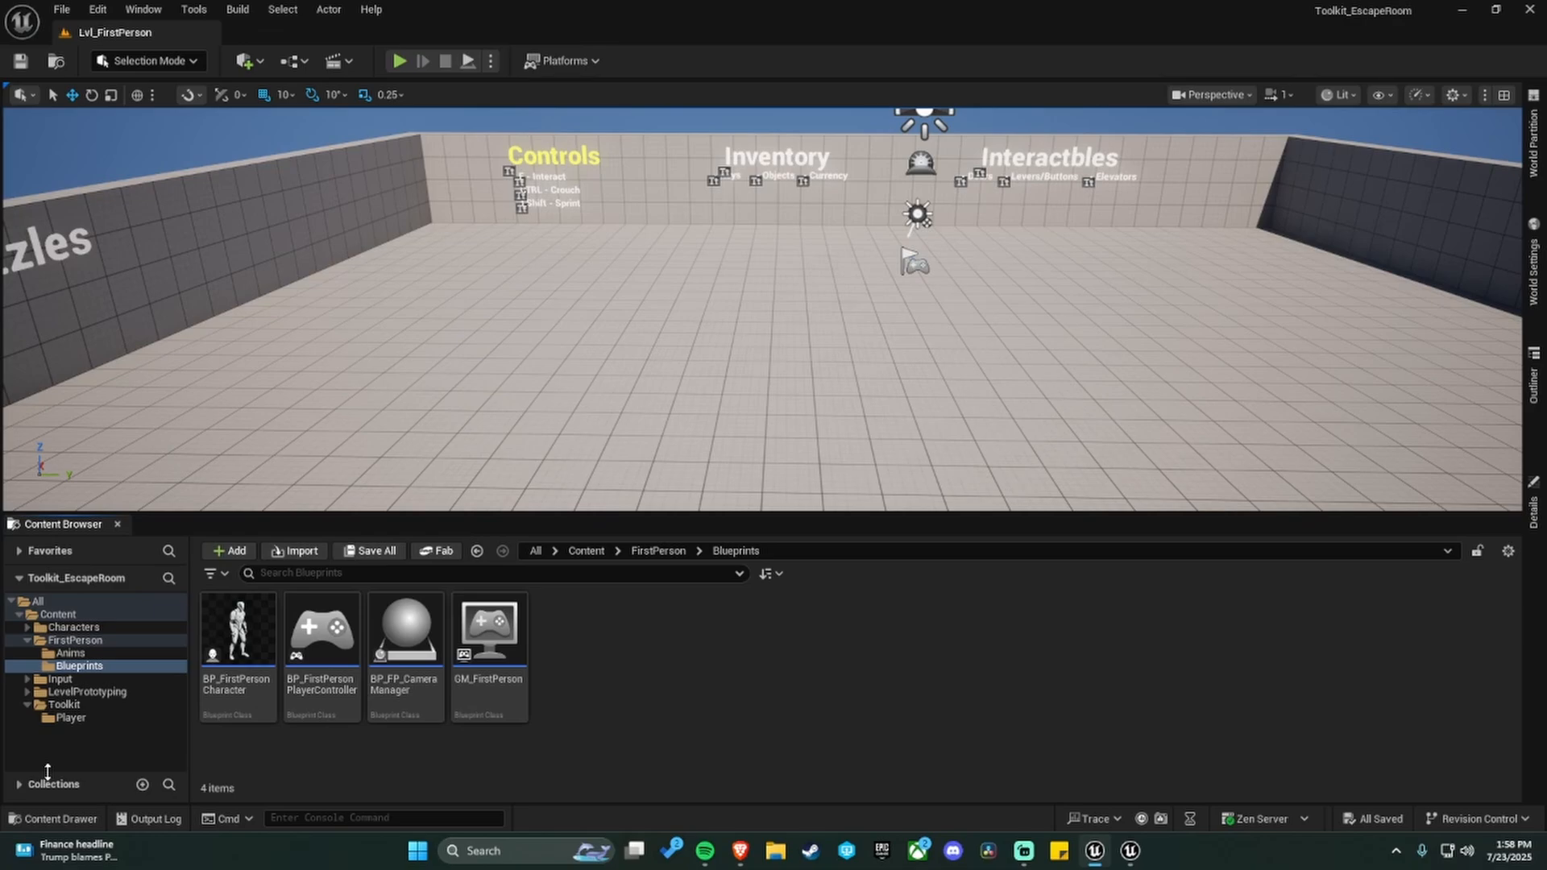
pyautogui.moveTo(237, 637); pyautogui.dragTo(87, 717)
pyautogui.click(155, 752)
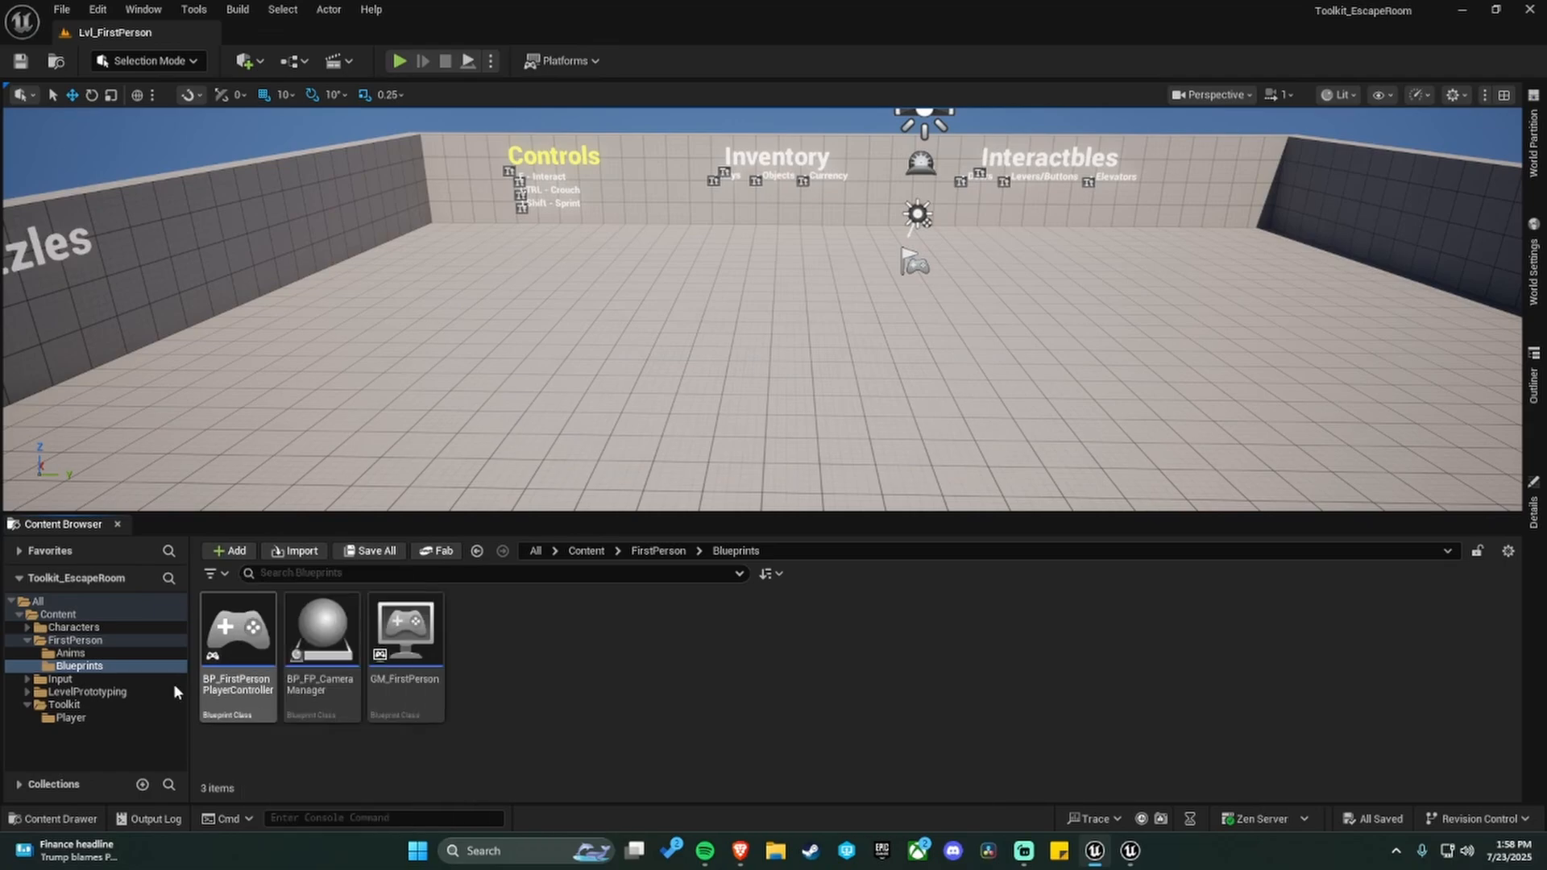
# Update the redirector references of the top-level Content folder and check the contents of Toolkit/Player.
pyautogui.click(63, 614)
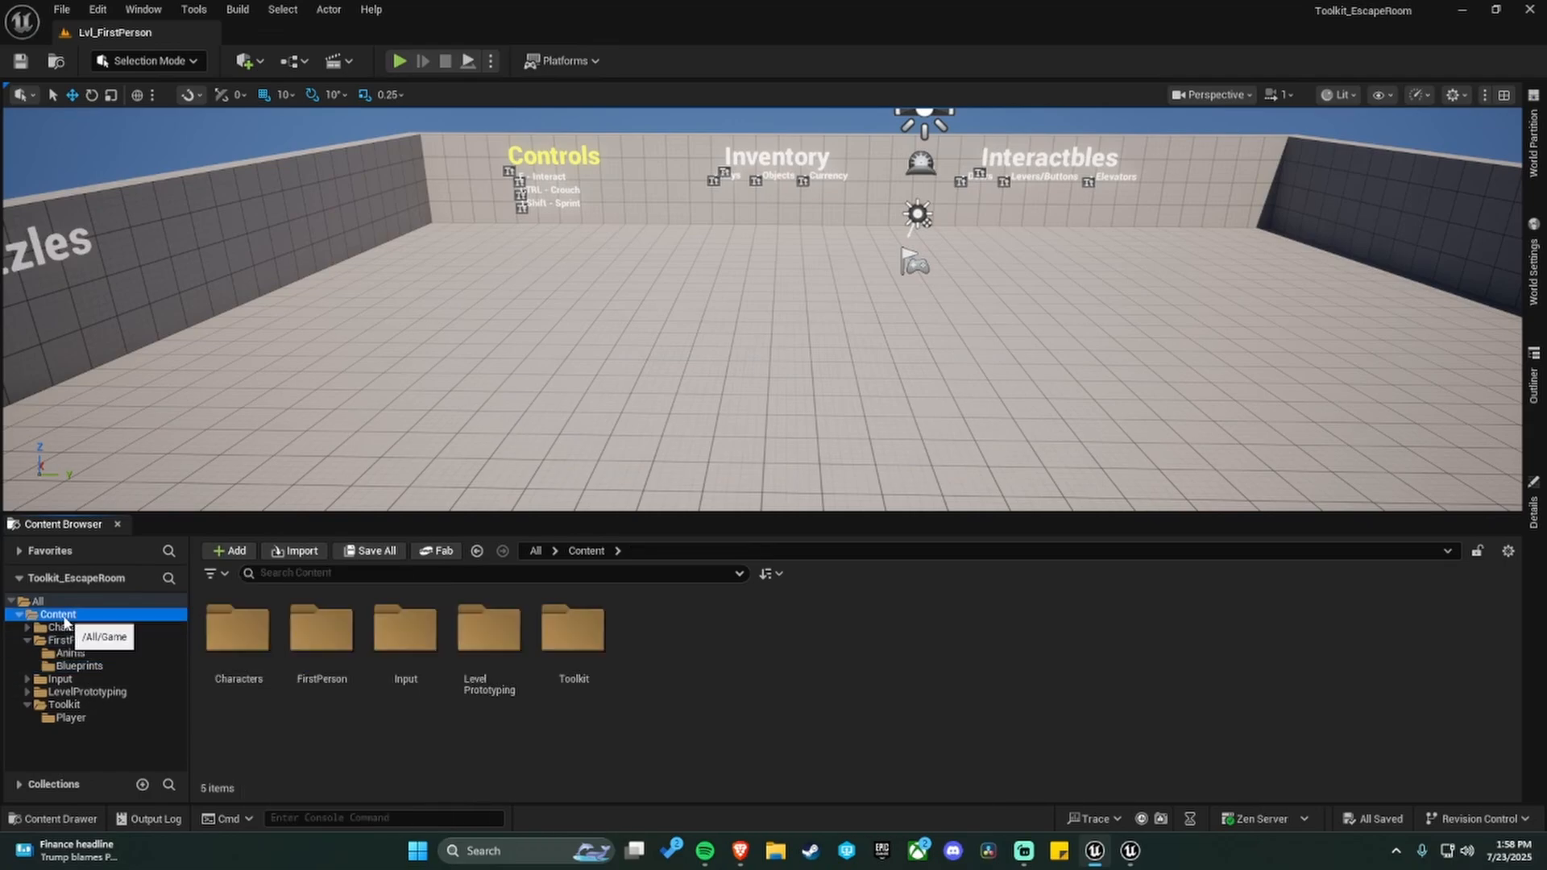
pyautogui.rightClick(63, 614)
pyautogui.click(226, 464)
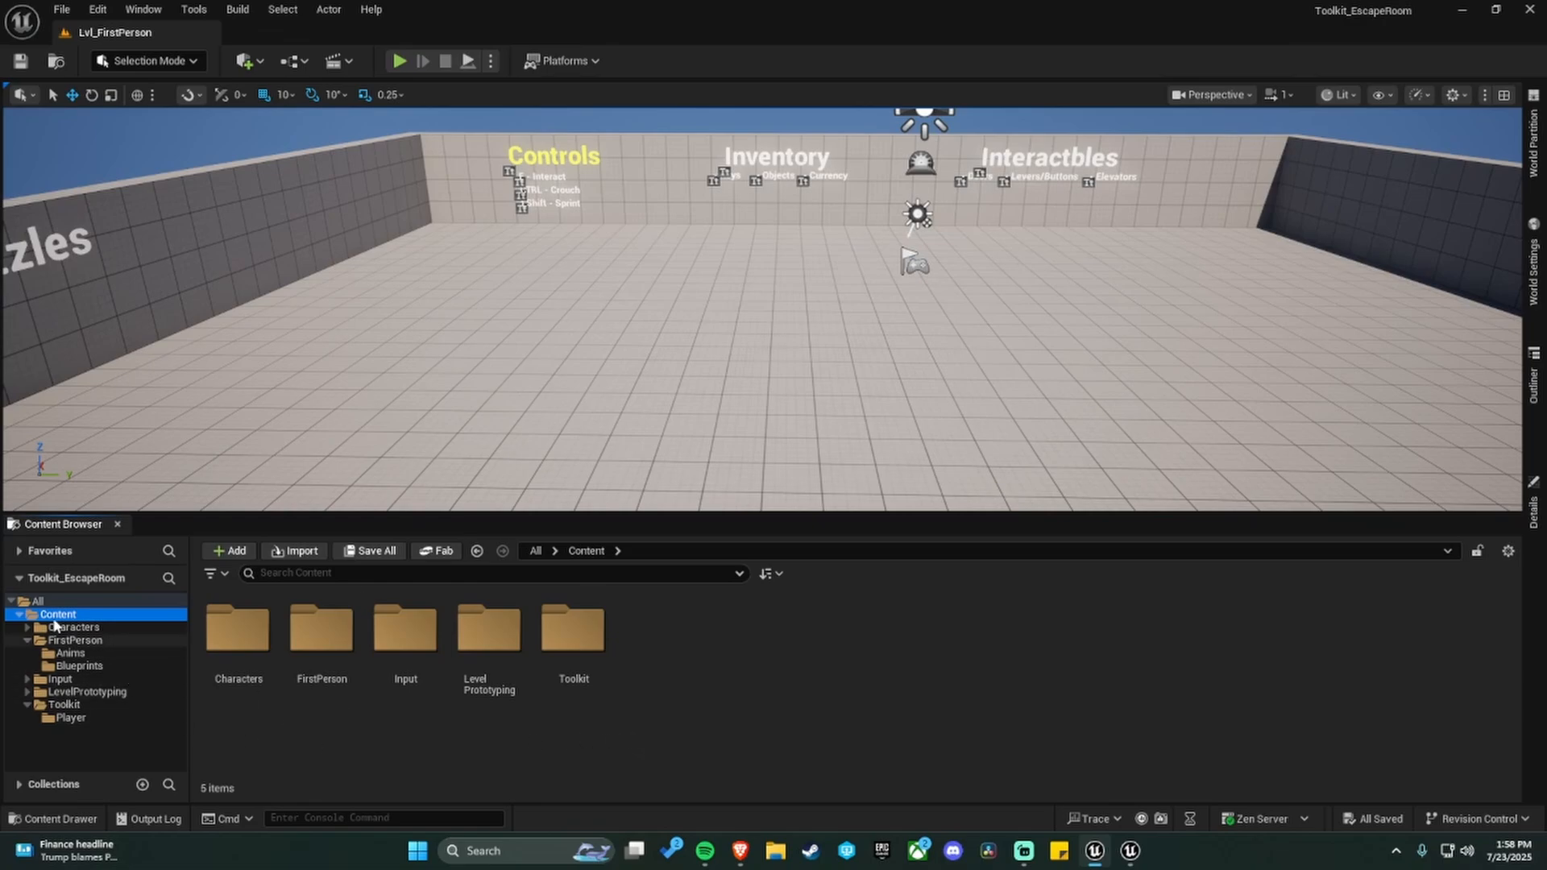
pyautogui.click(94, 718)
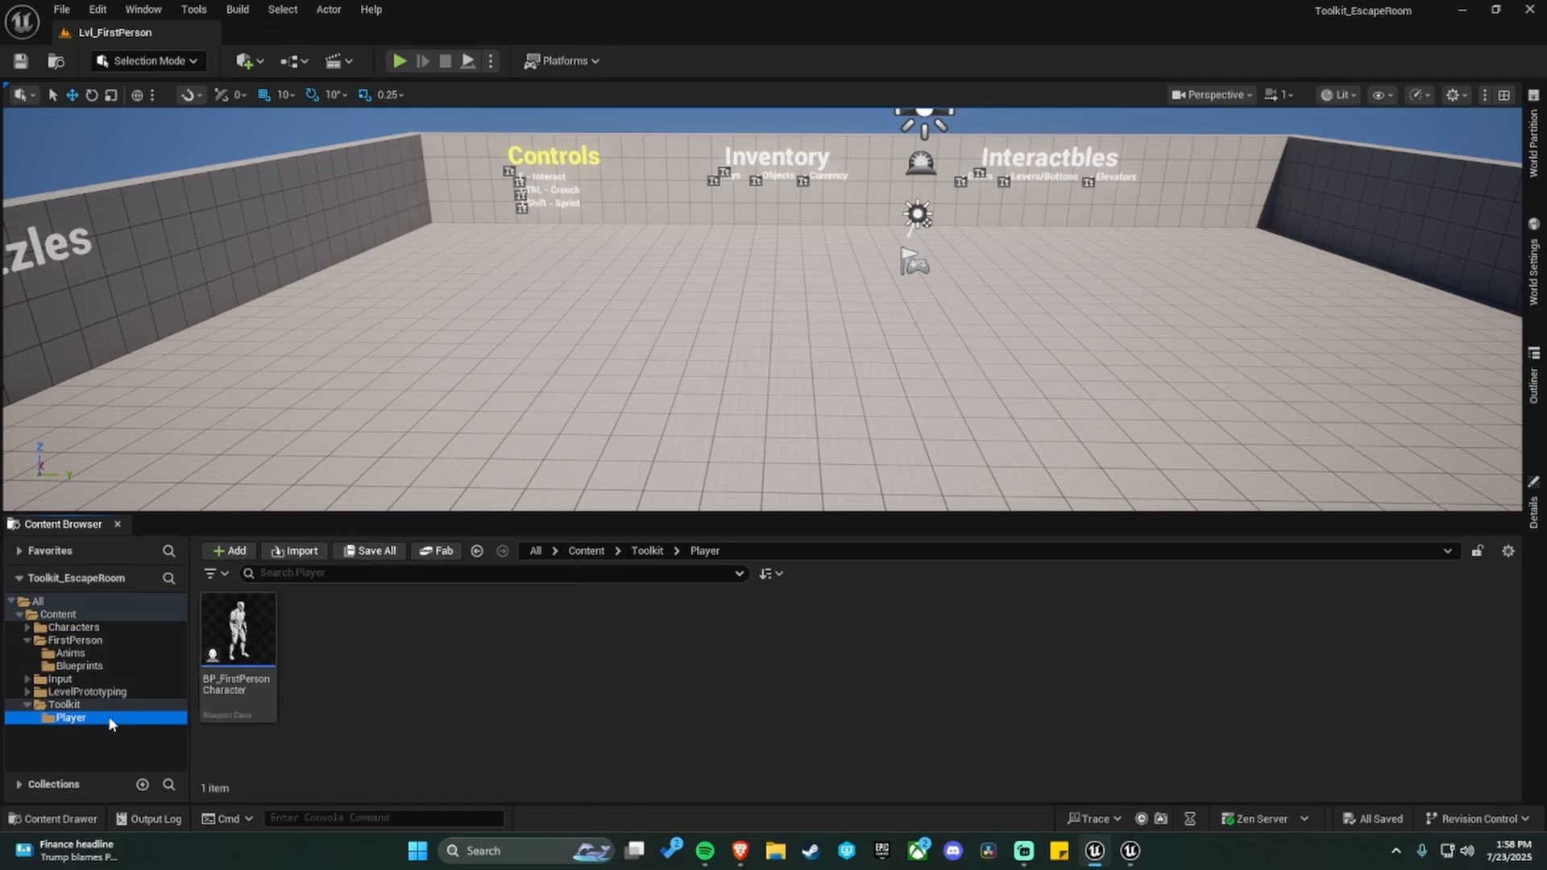
pyautogui.click(394, 689)
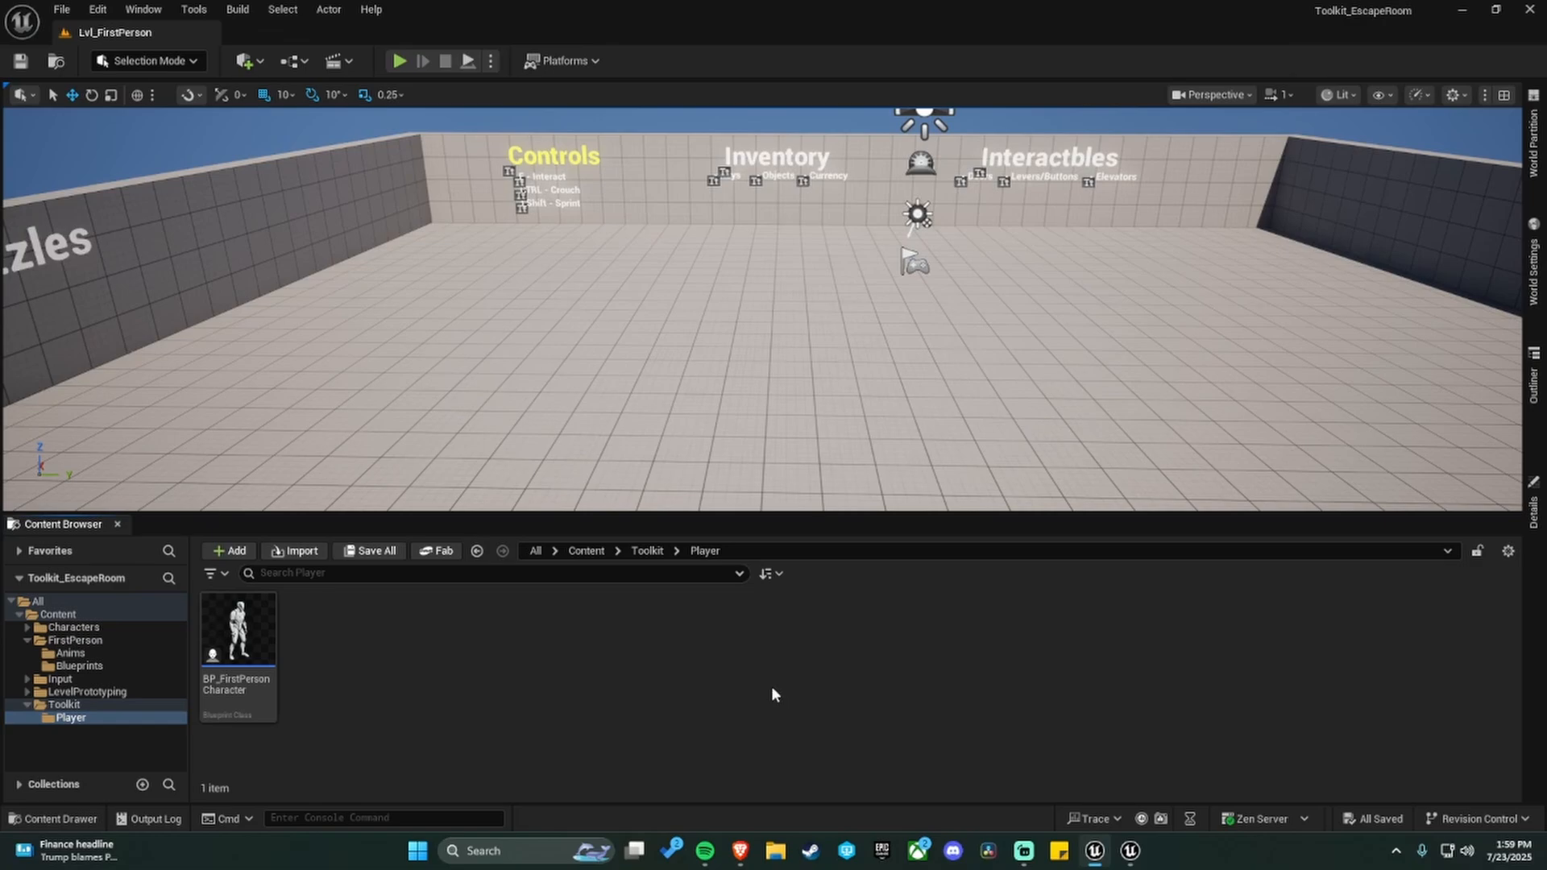
# Examine the FirstPerson folder and its Anims and Blueprints subfolders for assets that belong in the Toolkit.
pyautogui.click(74, 641)
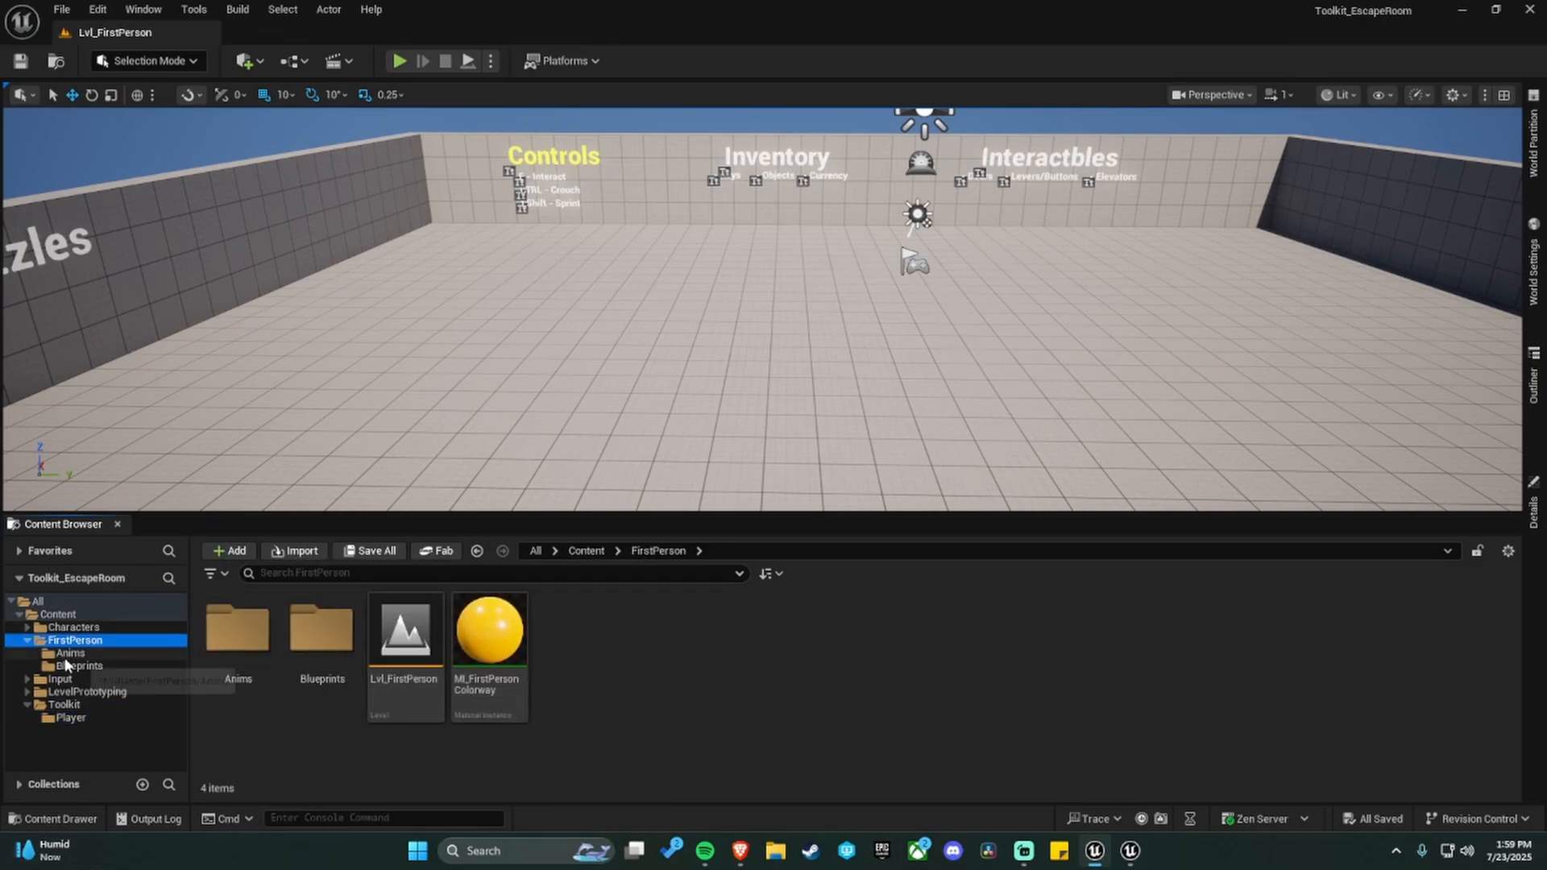
pyautogui.click(238, 633)
pyautogui.click(582, 738)
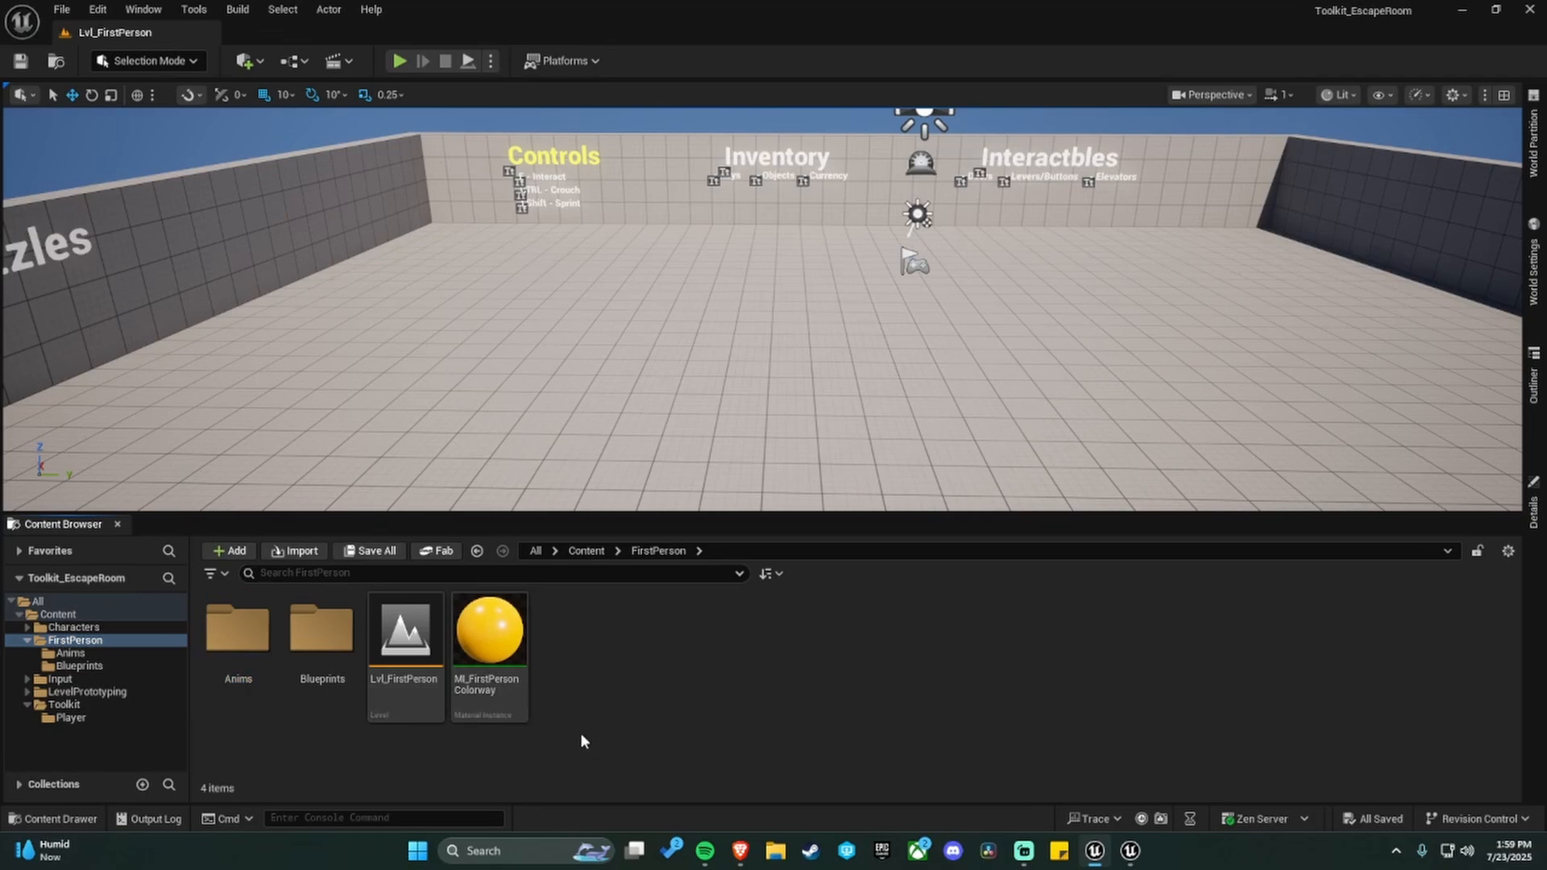
pyautogui.doubleClick(238, 633)
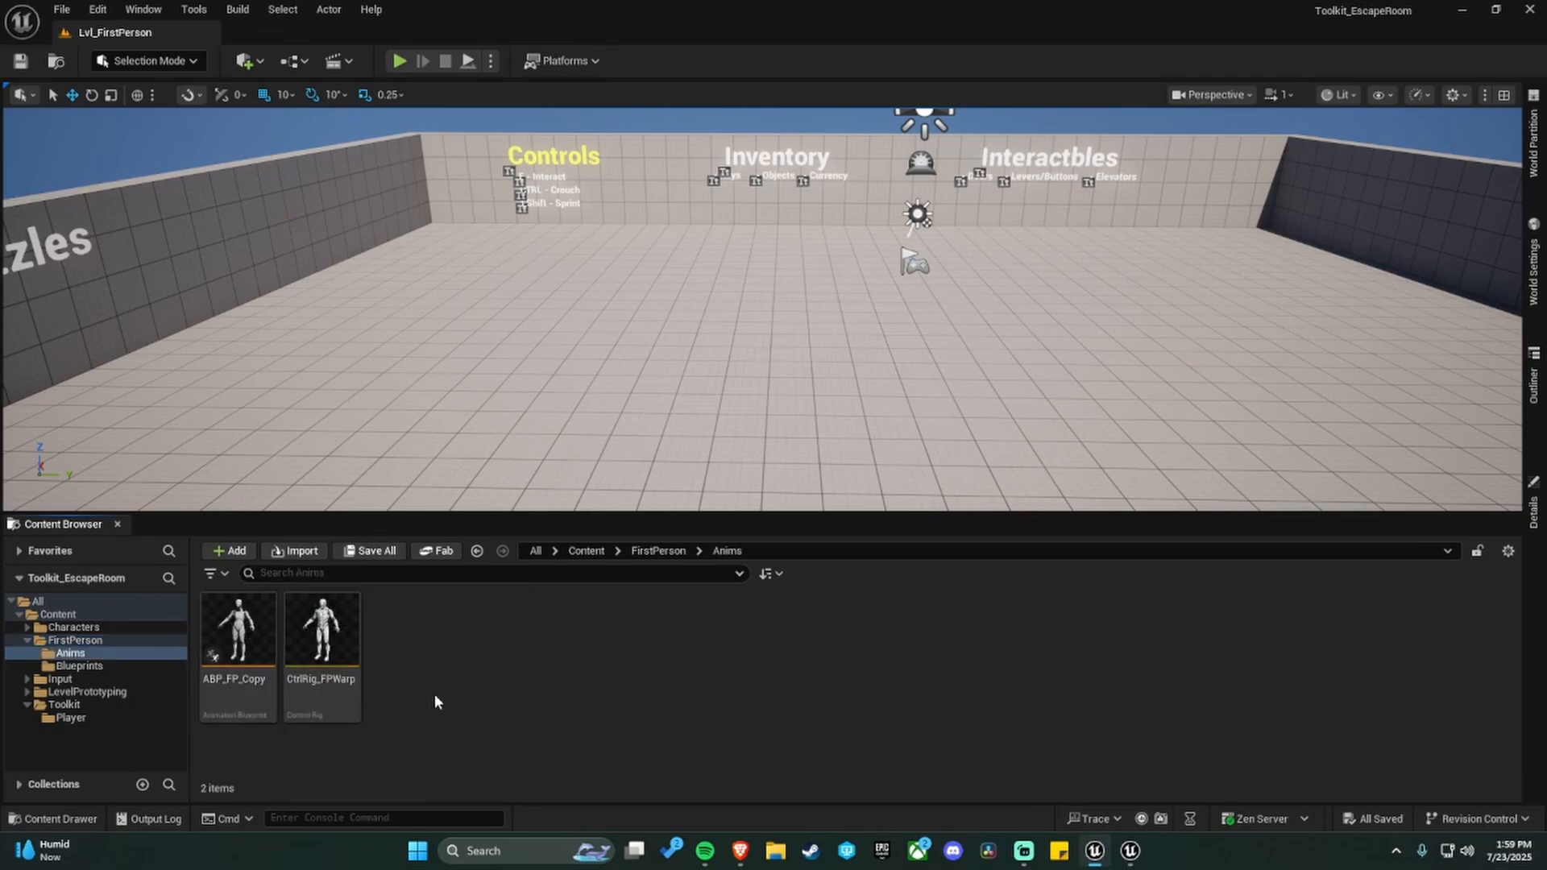
pyautogui.click(658, 551)
pyautogui.doubleClick(322, 632)
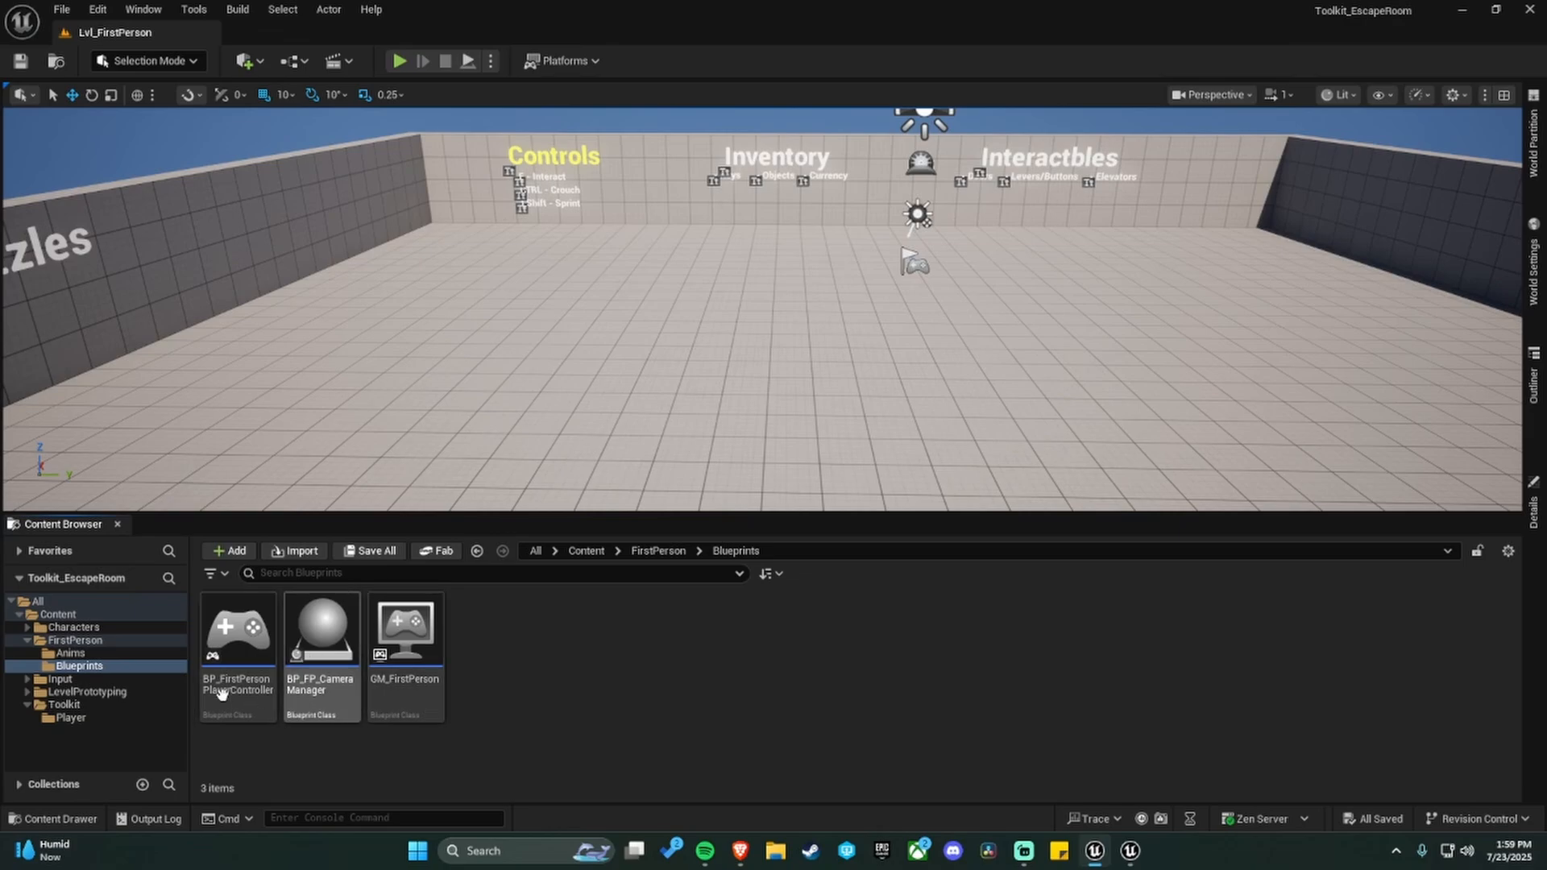
# Create a new folder named "GameInfo" inside the Toolkit folder.
pyautogui.click(88, 704)
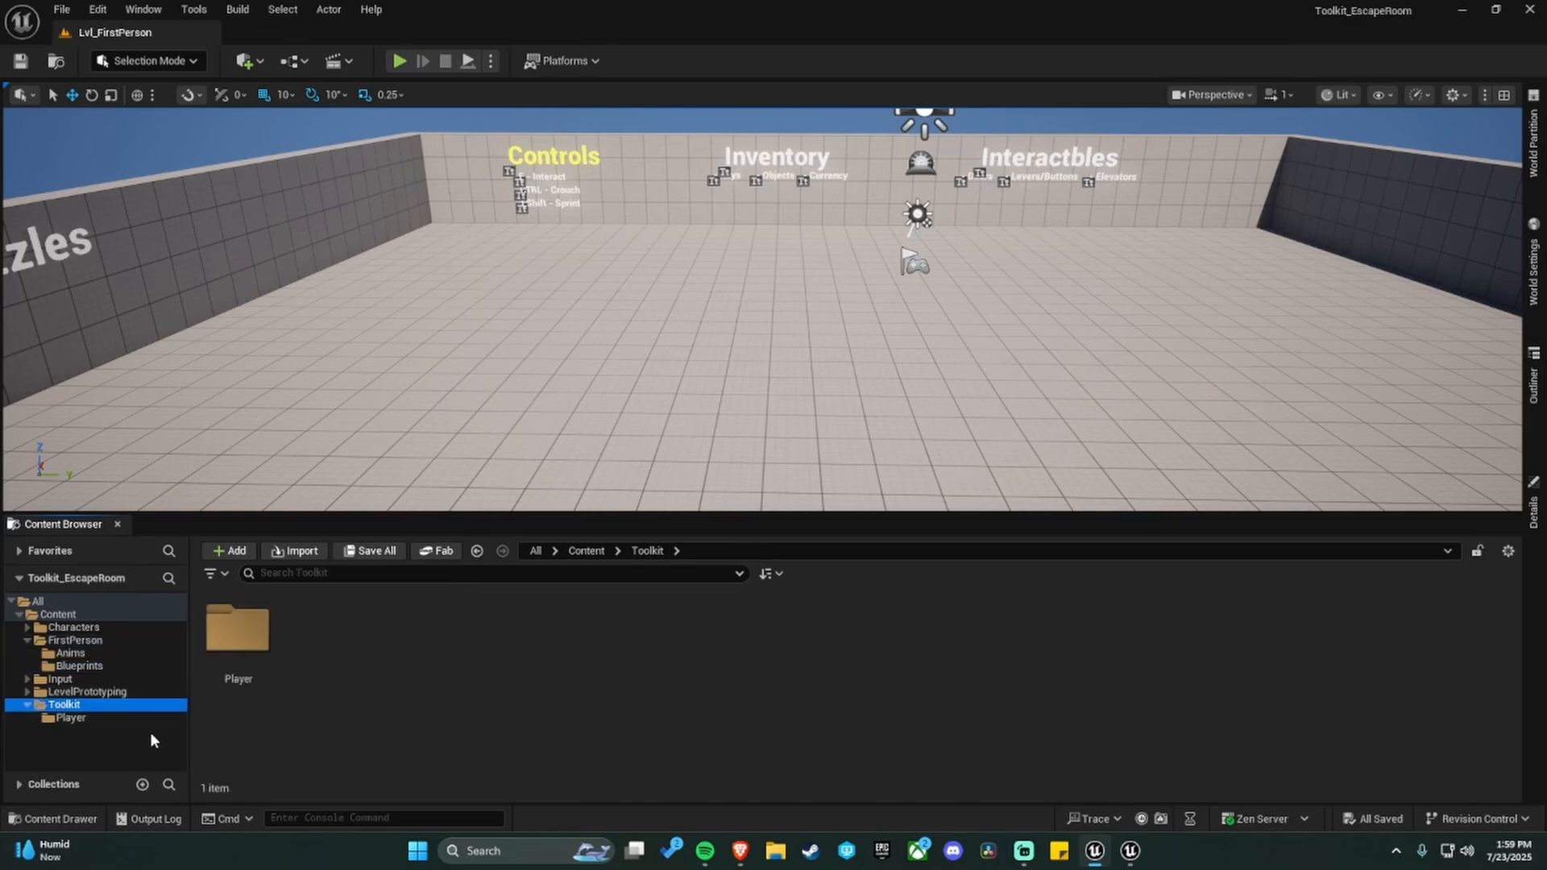
pyautogui.rightClick(373, 680)
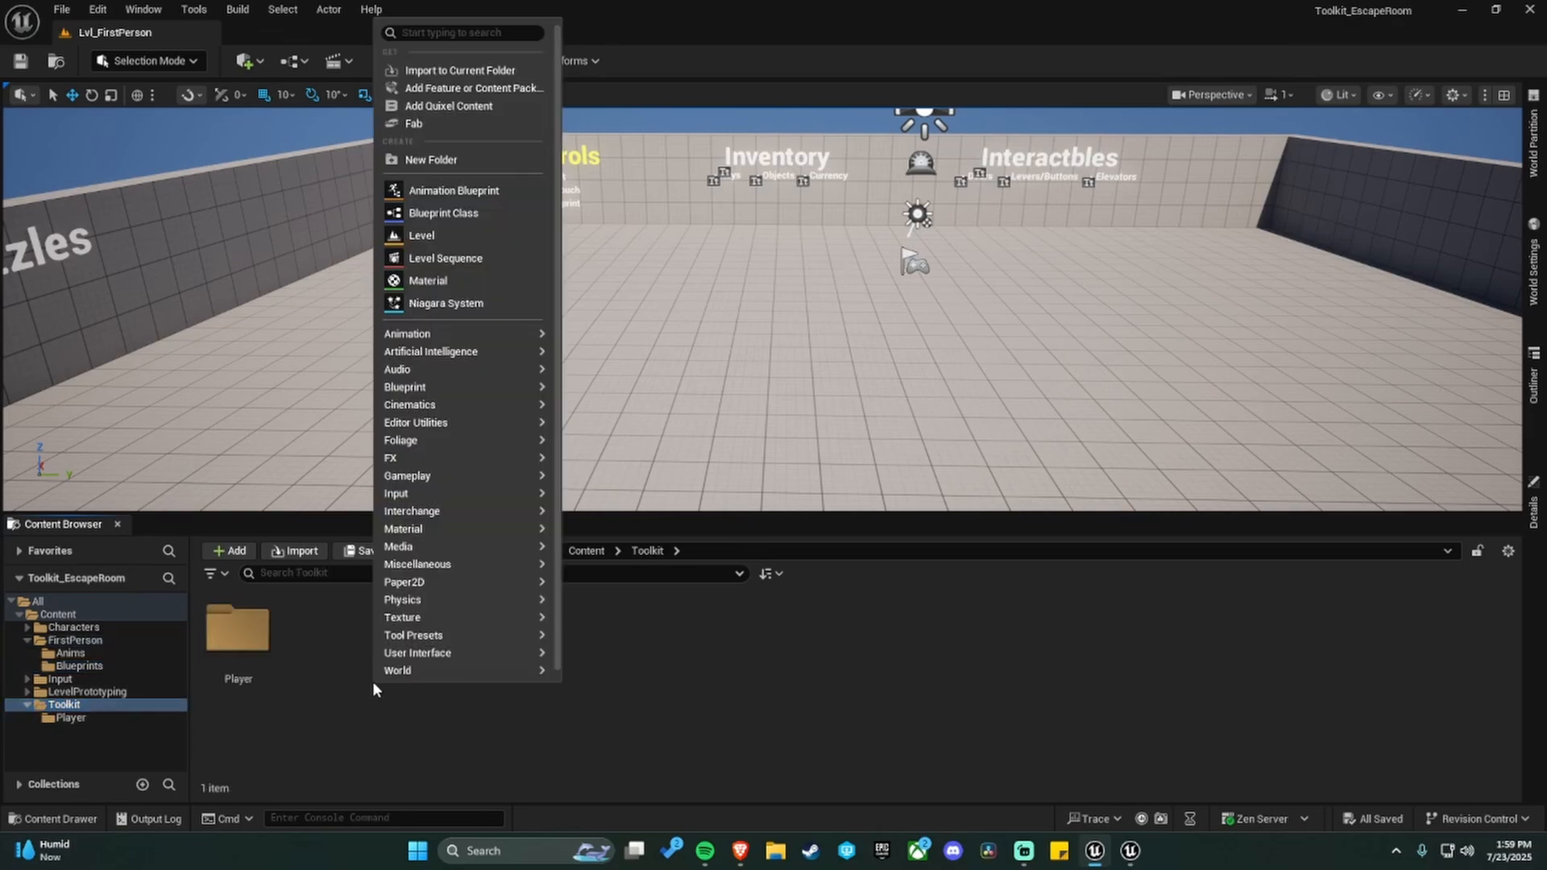
pyautogui.click(440, 160)
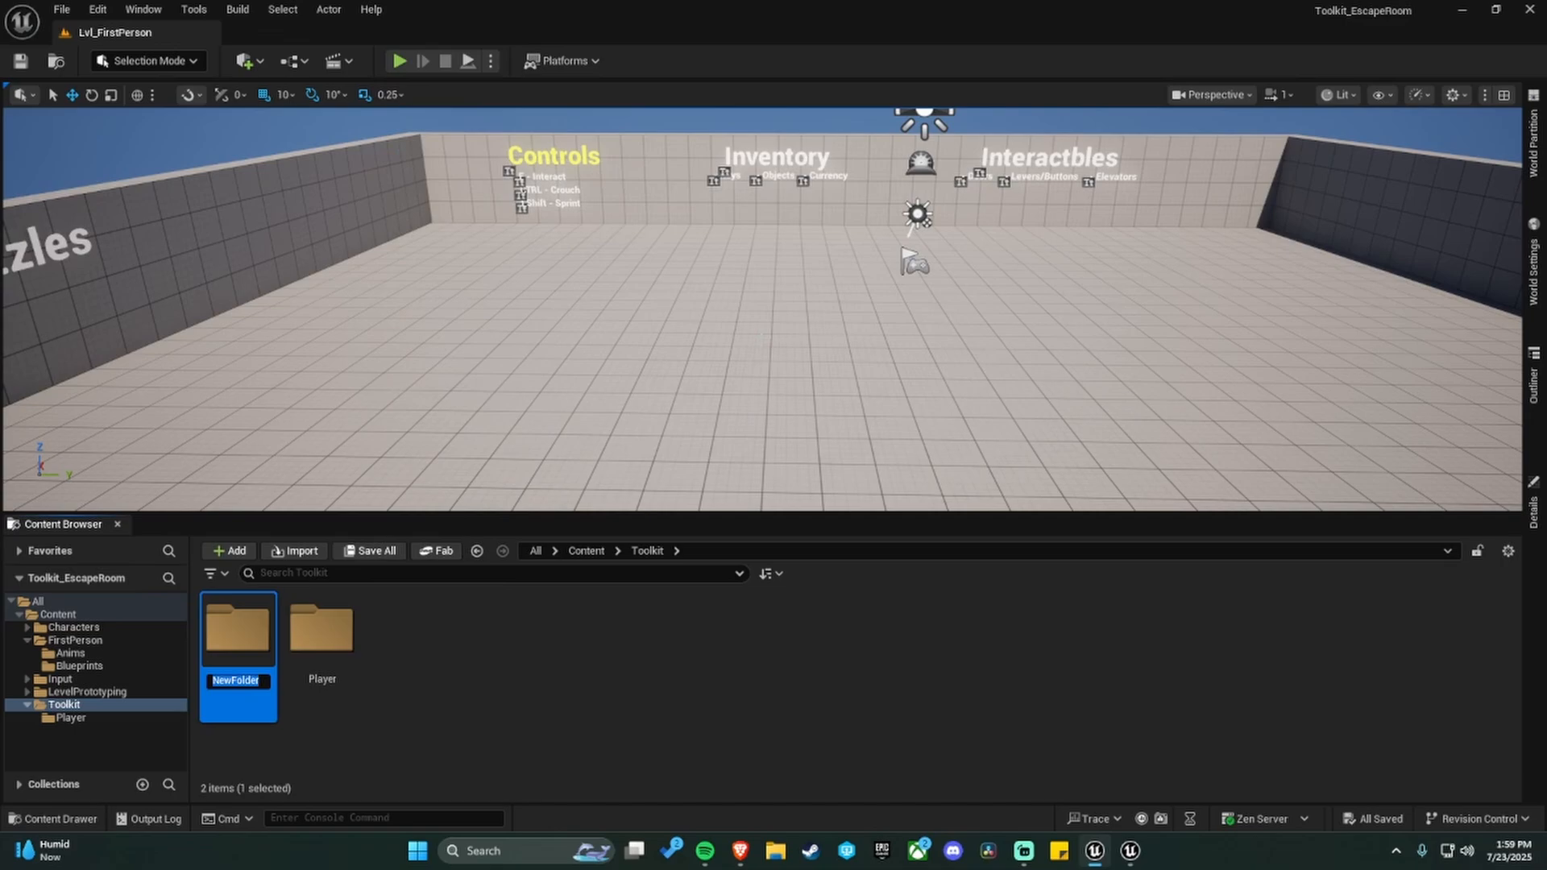
pyautogui.write('GAmeInfo')
pyautogui.press('Return')
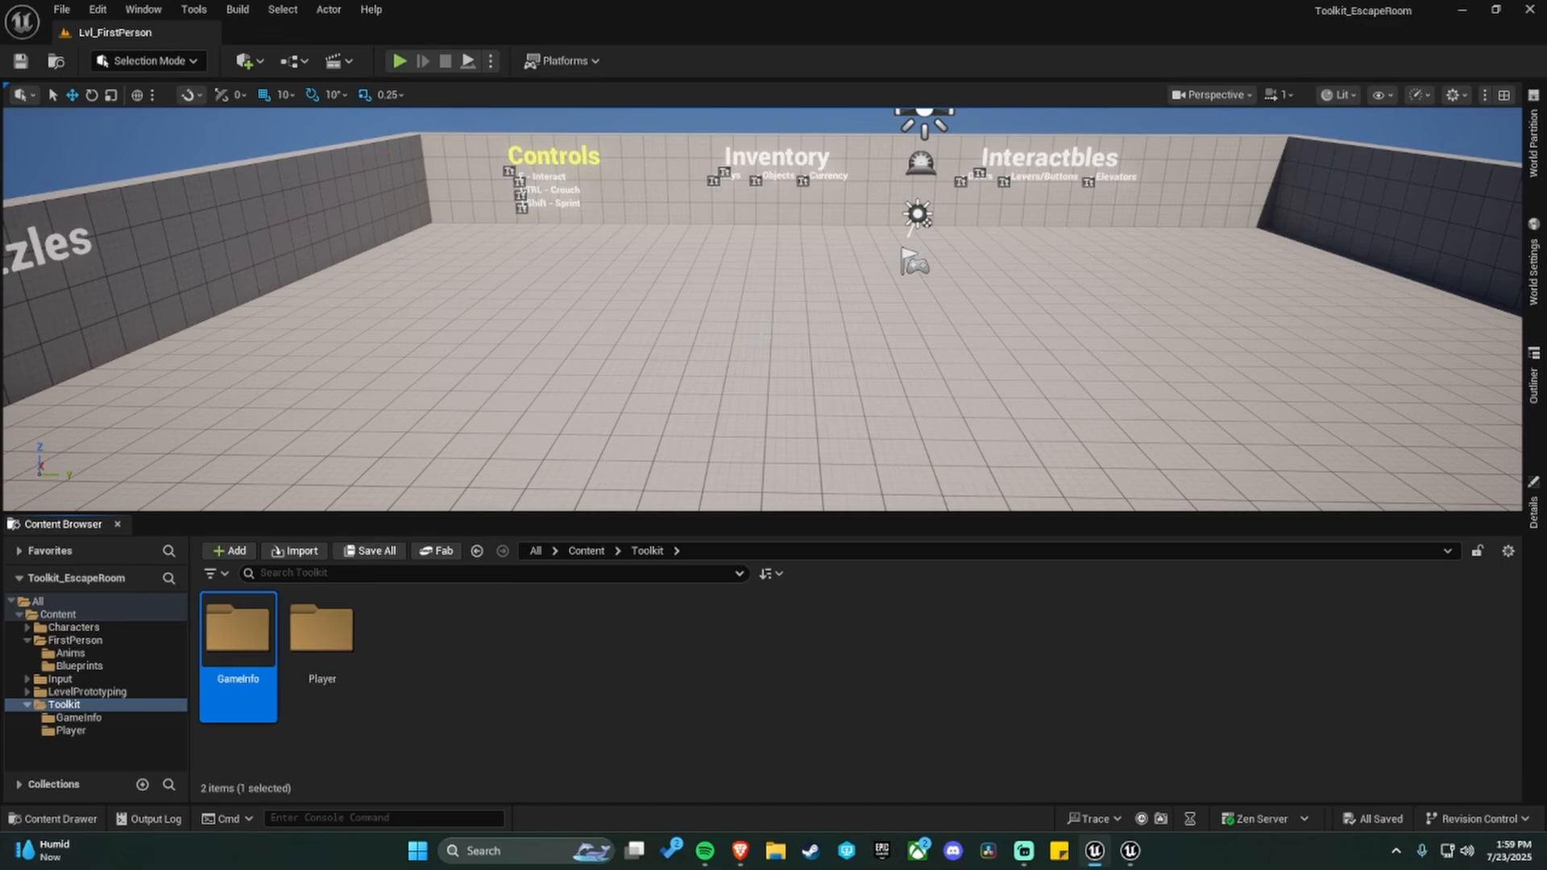
# Move the BP_FirstPersonPlayerController blueprint from FirstPerson/Blueprints into the Toolkit/Player folder.
pyautogui.click(71, 654)
pyautogui.click(79, 667)
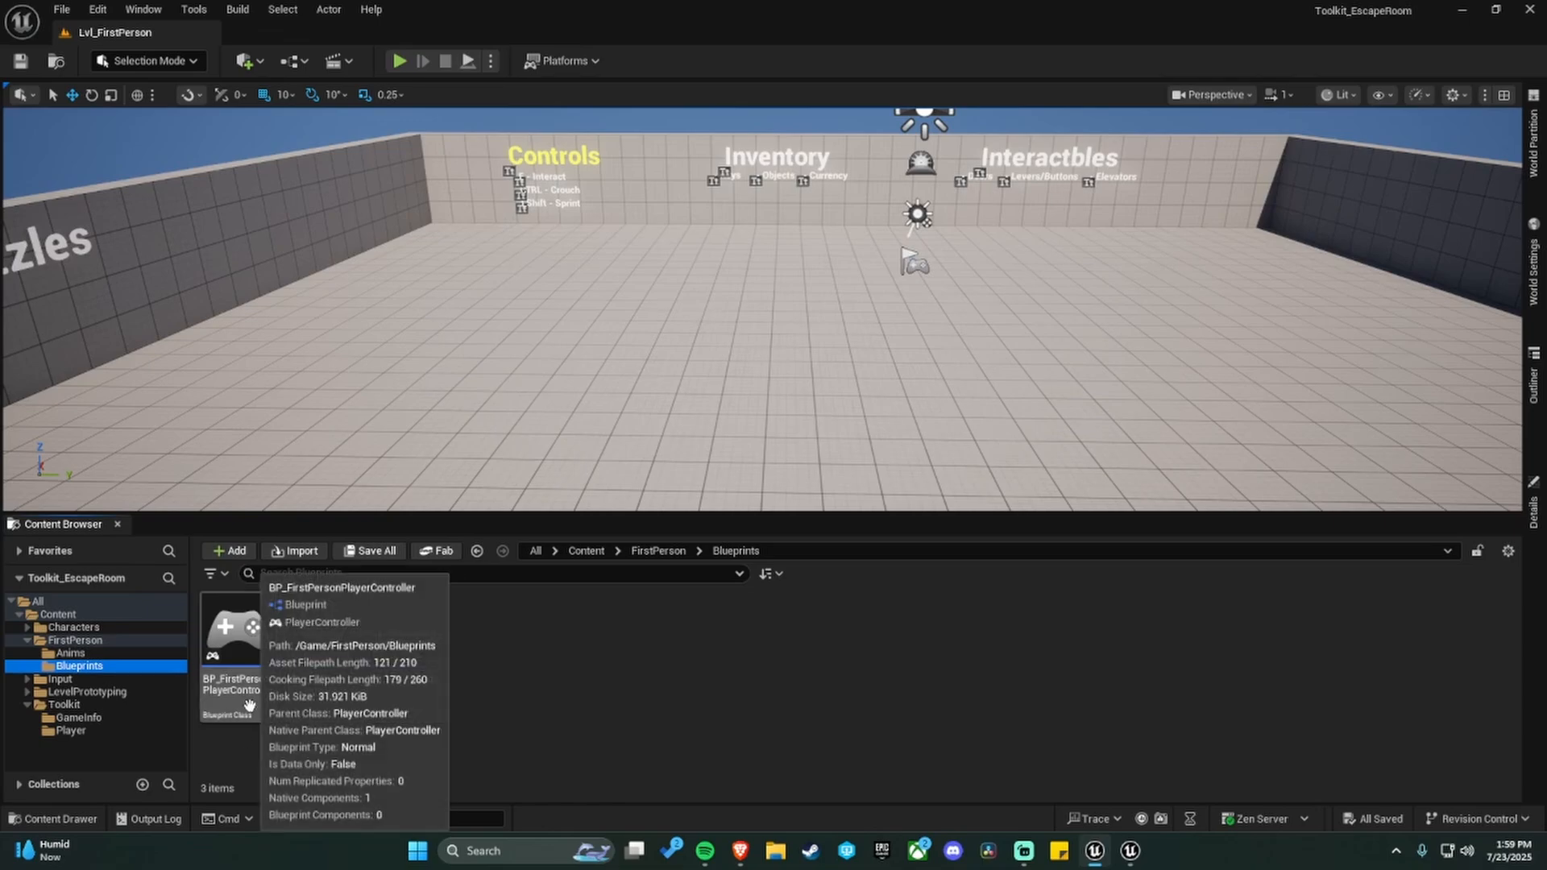
pyautogui.moveTo(249, 706); pyautogui.dragTo(92, 730)
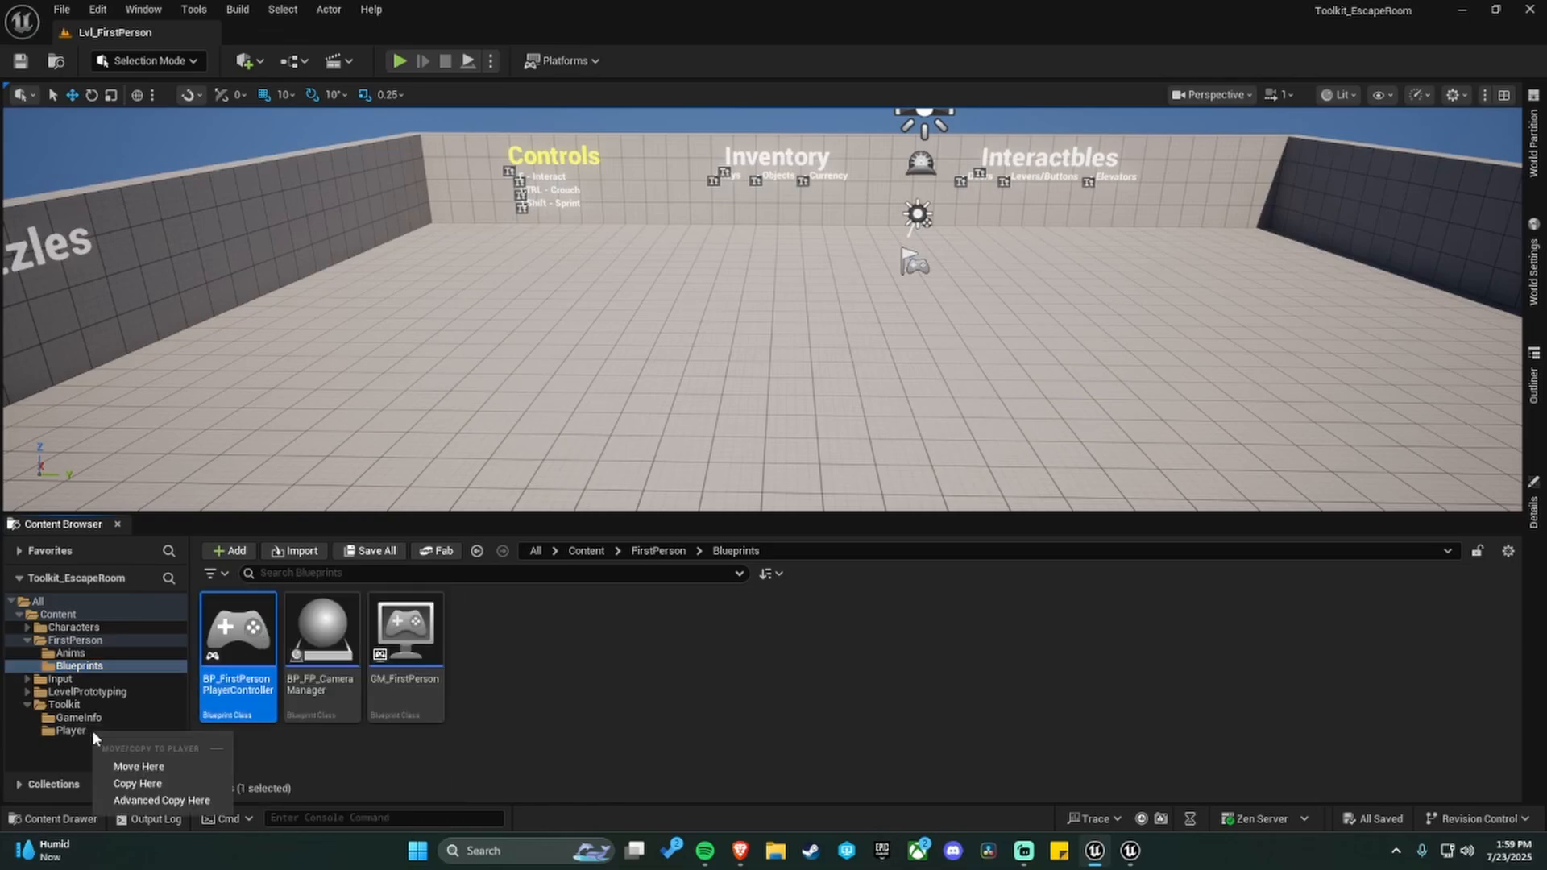
pyautogui.click(161, 764)
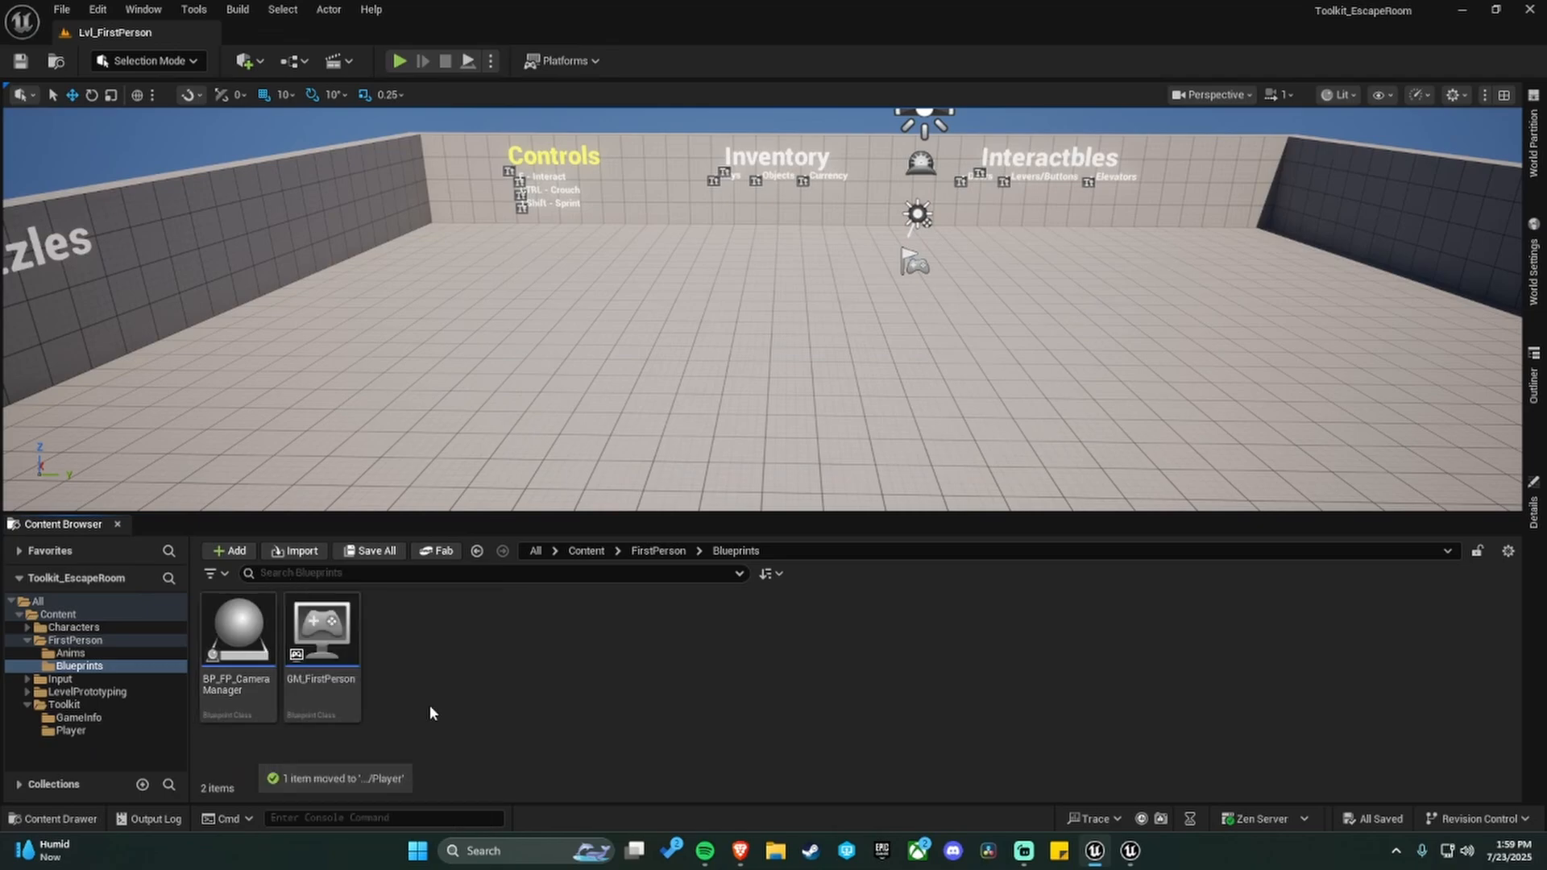
# Move the GM_FirstPerson and BP_FP_CameraManager blueprints from FirstPerson/Blueprints into the Toolkit/GameInfo folder.
pyautogui.moveTo(323, 645); pyautogui.dragTo(123, 714)
pyautogui.click(136, 755)
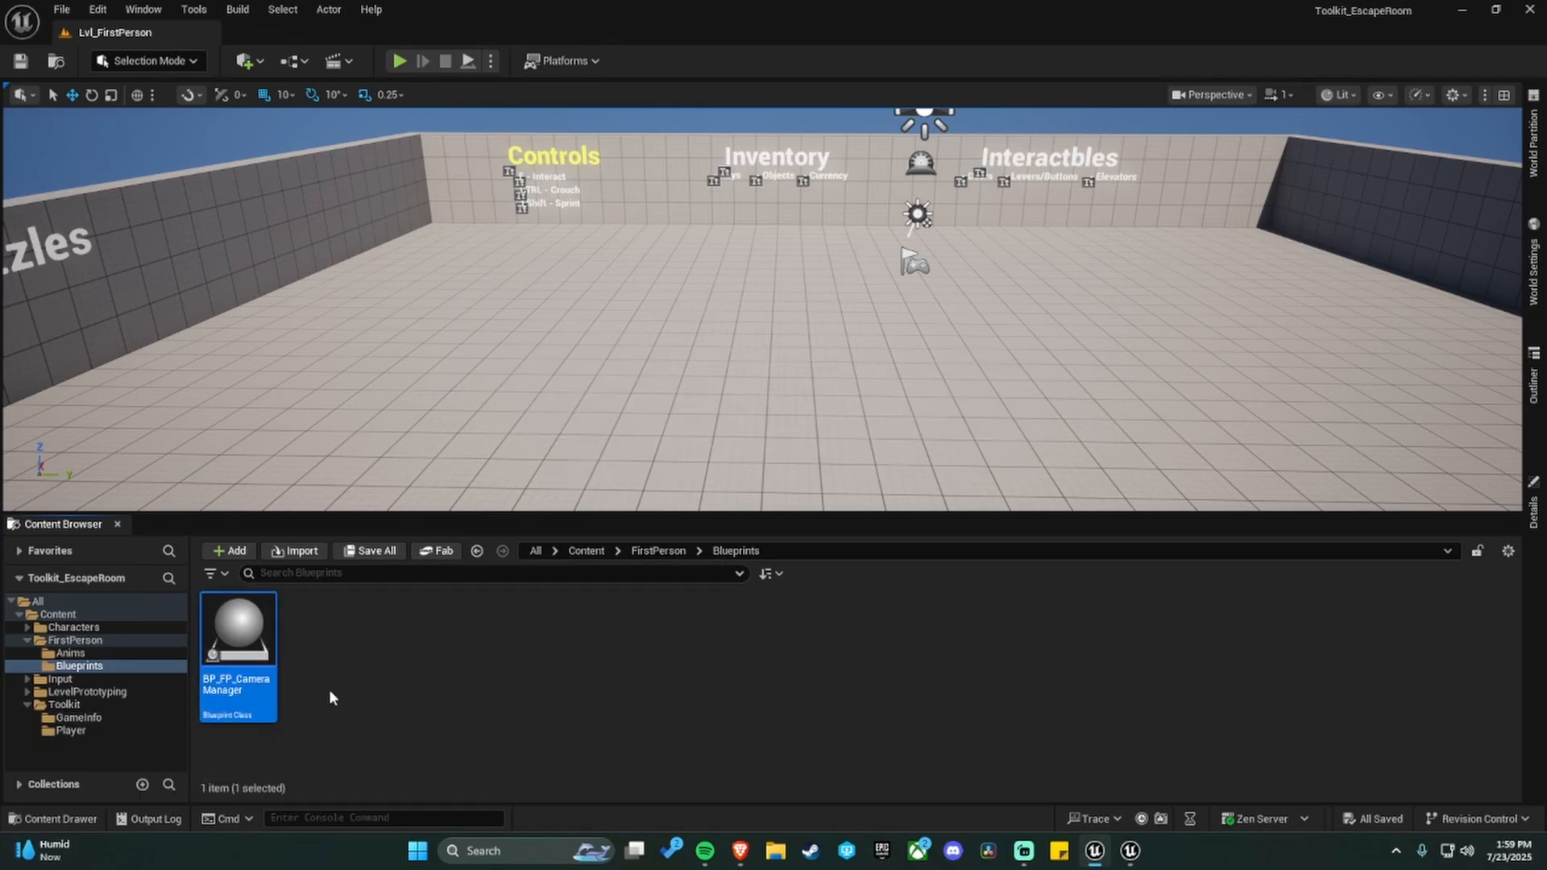
pyautogui.click(242, 701)
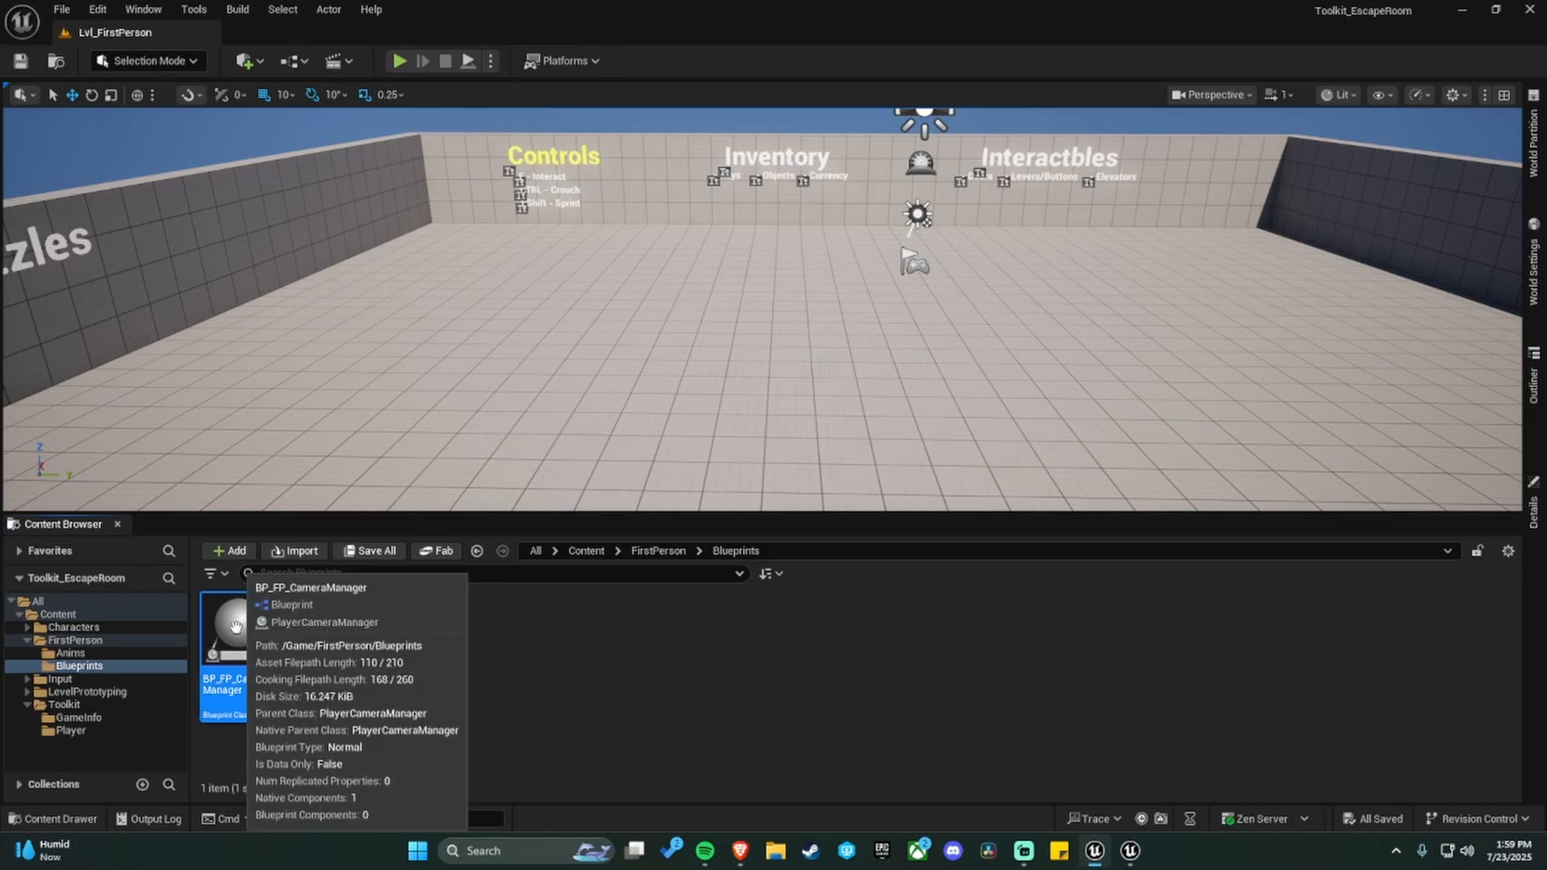
pyautogui.moveTo(238, 645); pyautogui.dragTo(85, 717)
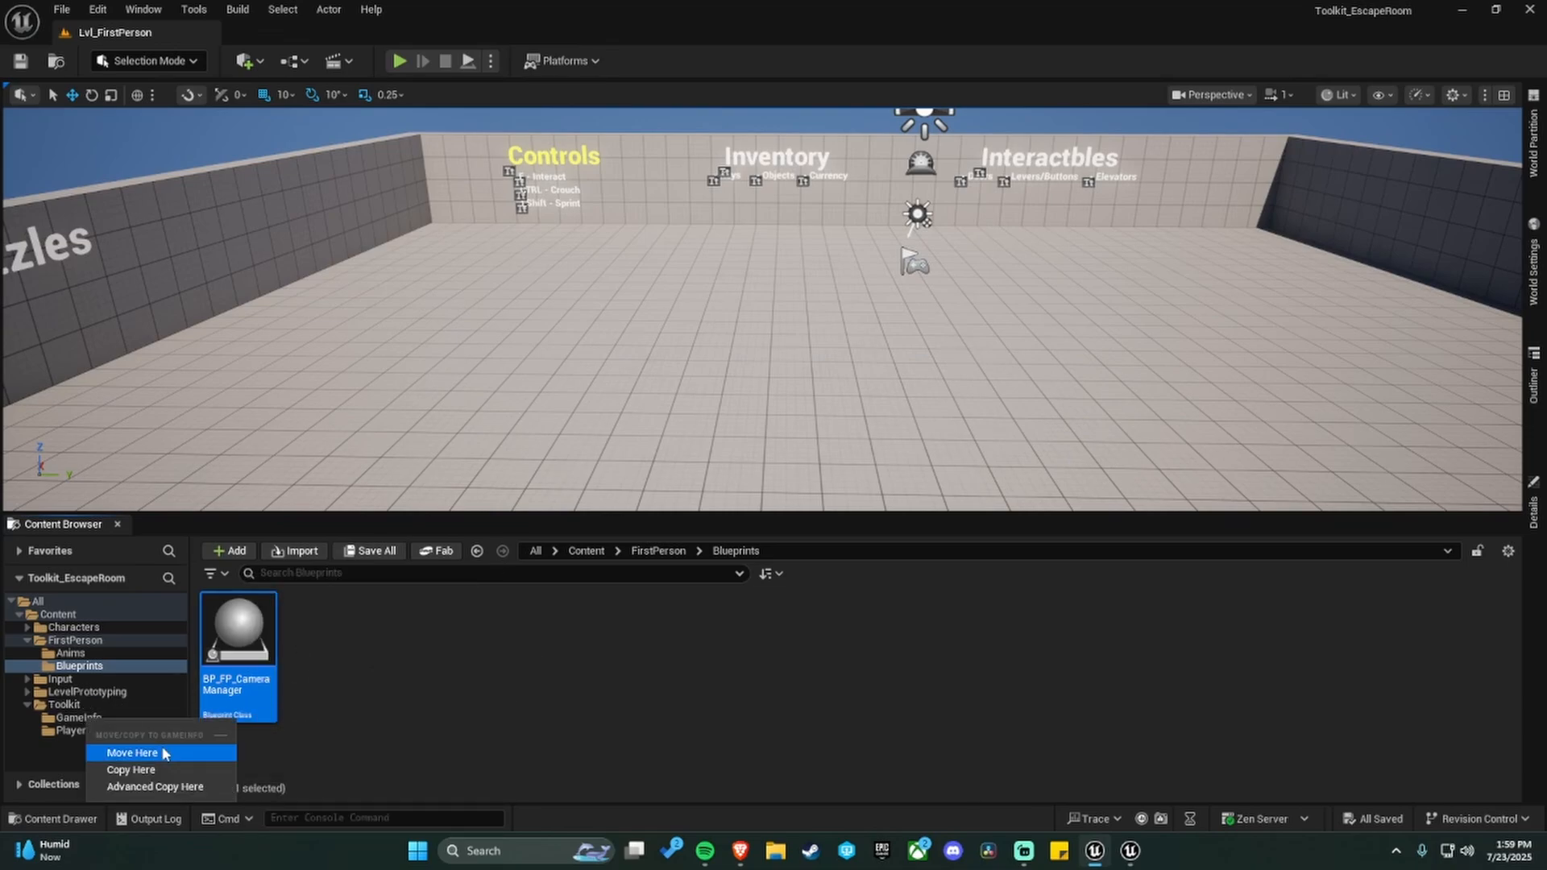
pyautogui.click(135, 752)
# Update redirector references across the Content folder and delete the unreferenced redirectors.
pyautogui.click(61, 614)
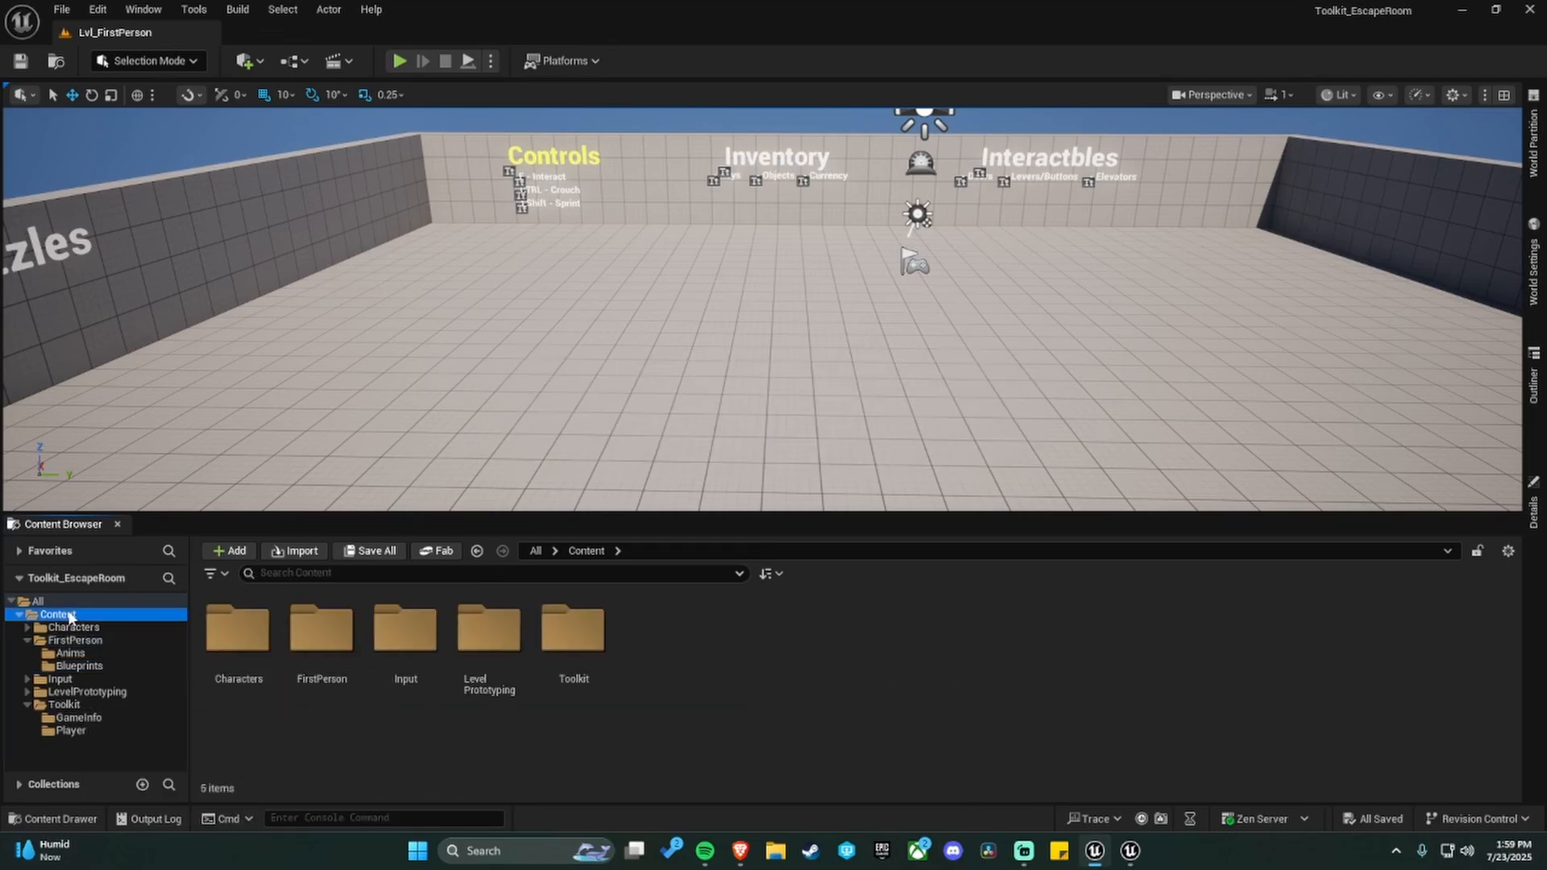
pyautogui.rightClick(63, 614)
pyautogui.click(171, 461)
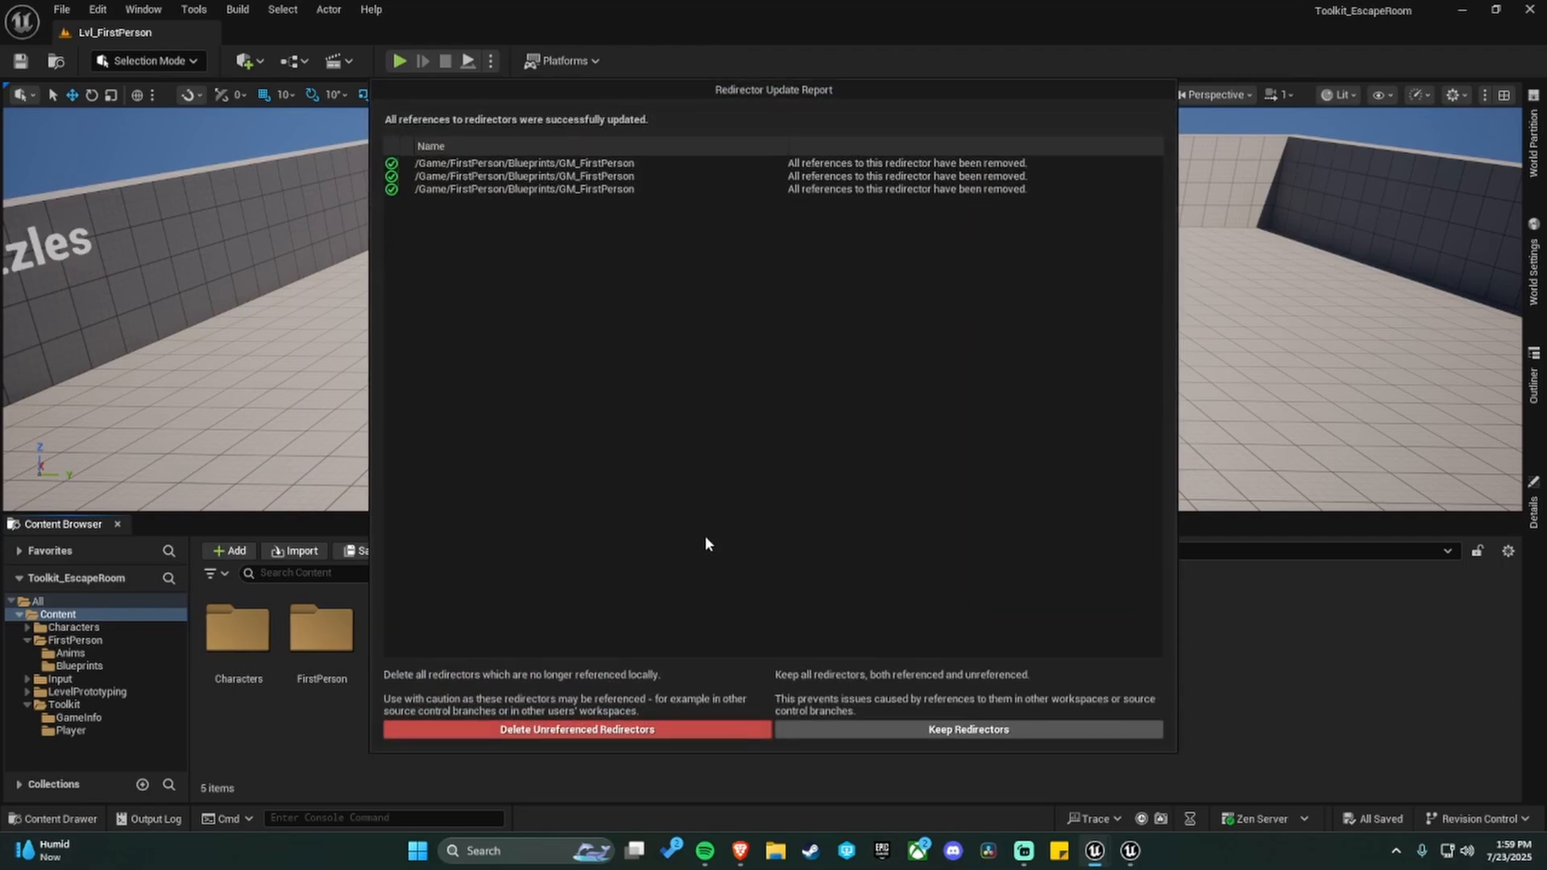
pyautogui.click(581, 729)
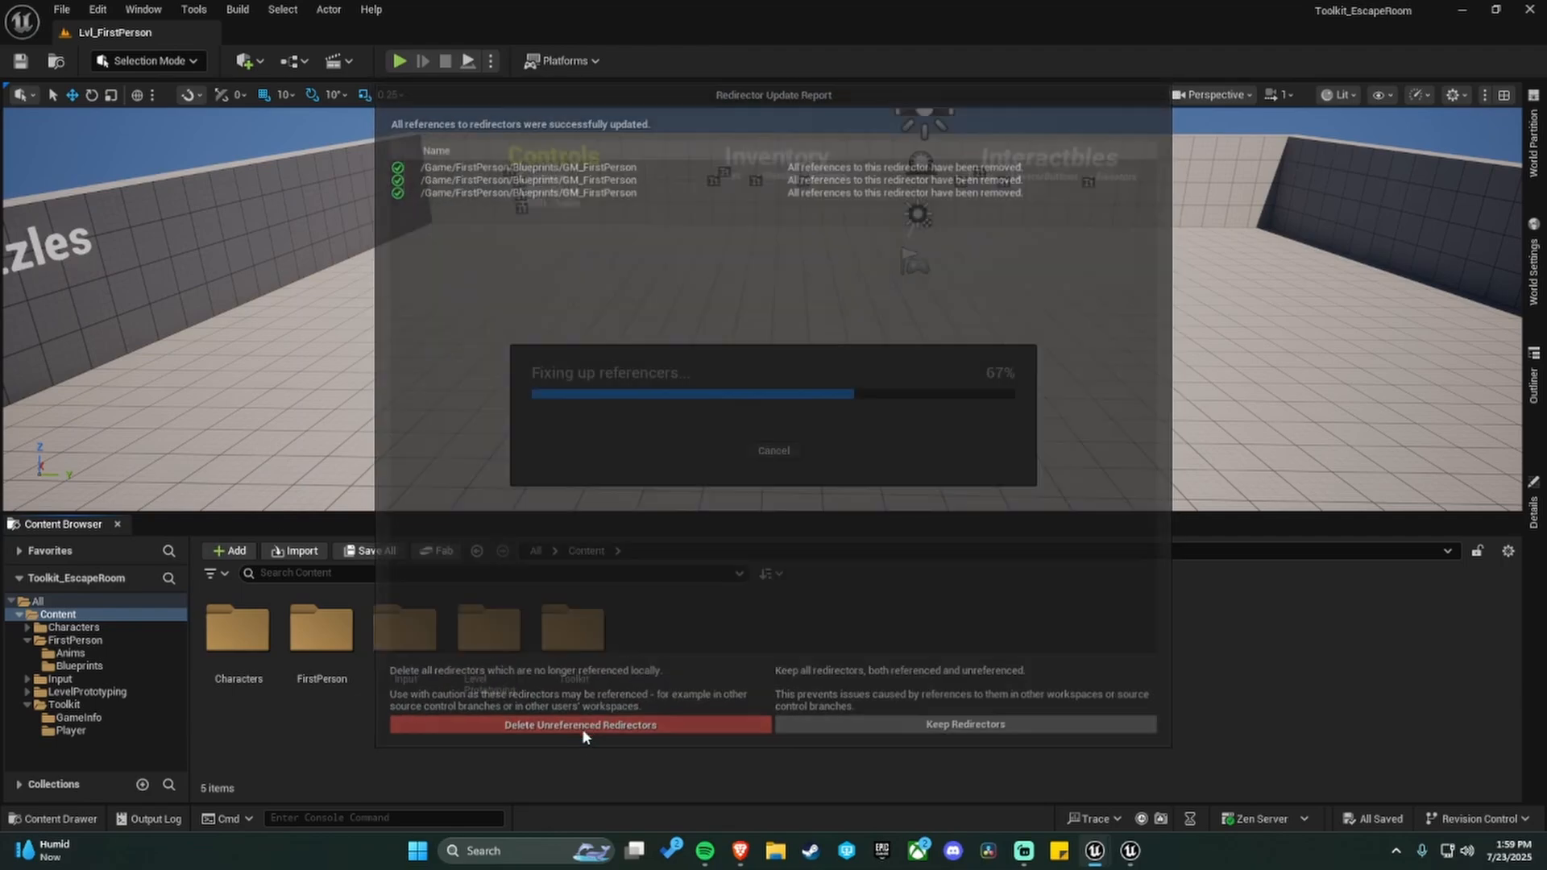
pyautogui.click(546, 744)
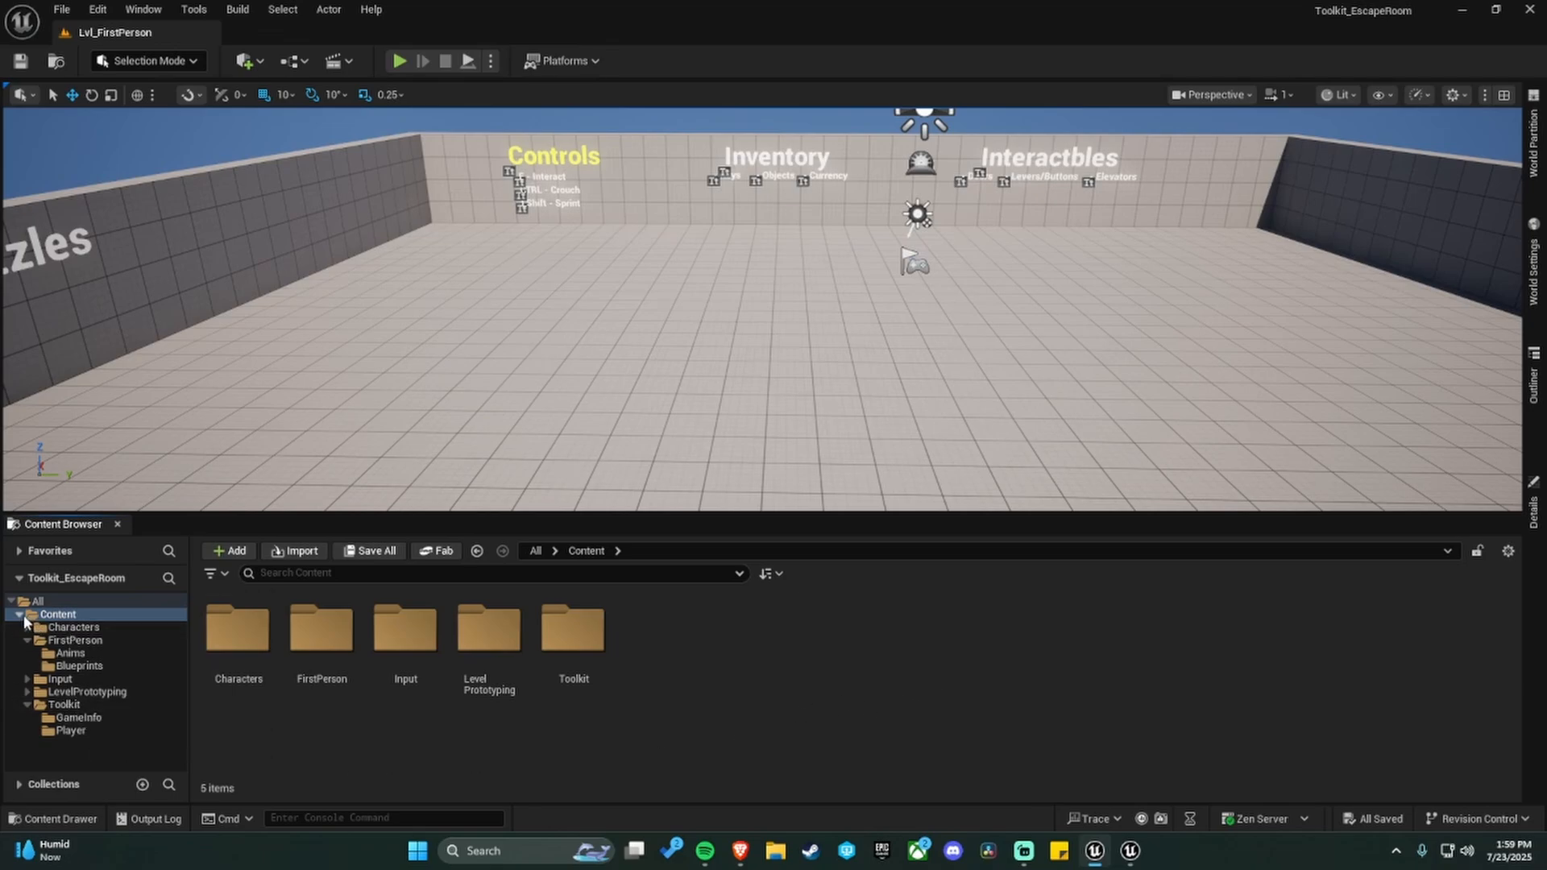
# Check what remains in the FirstPerson folder and collapse it in the folder tree.
pyautogui.click(70, 628)
pyautogui.click(21, 615)
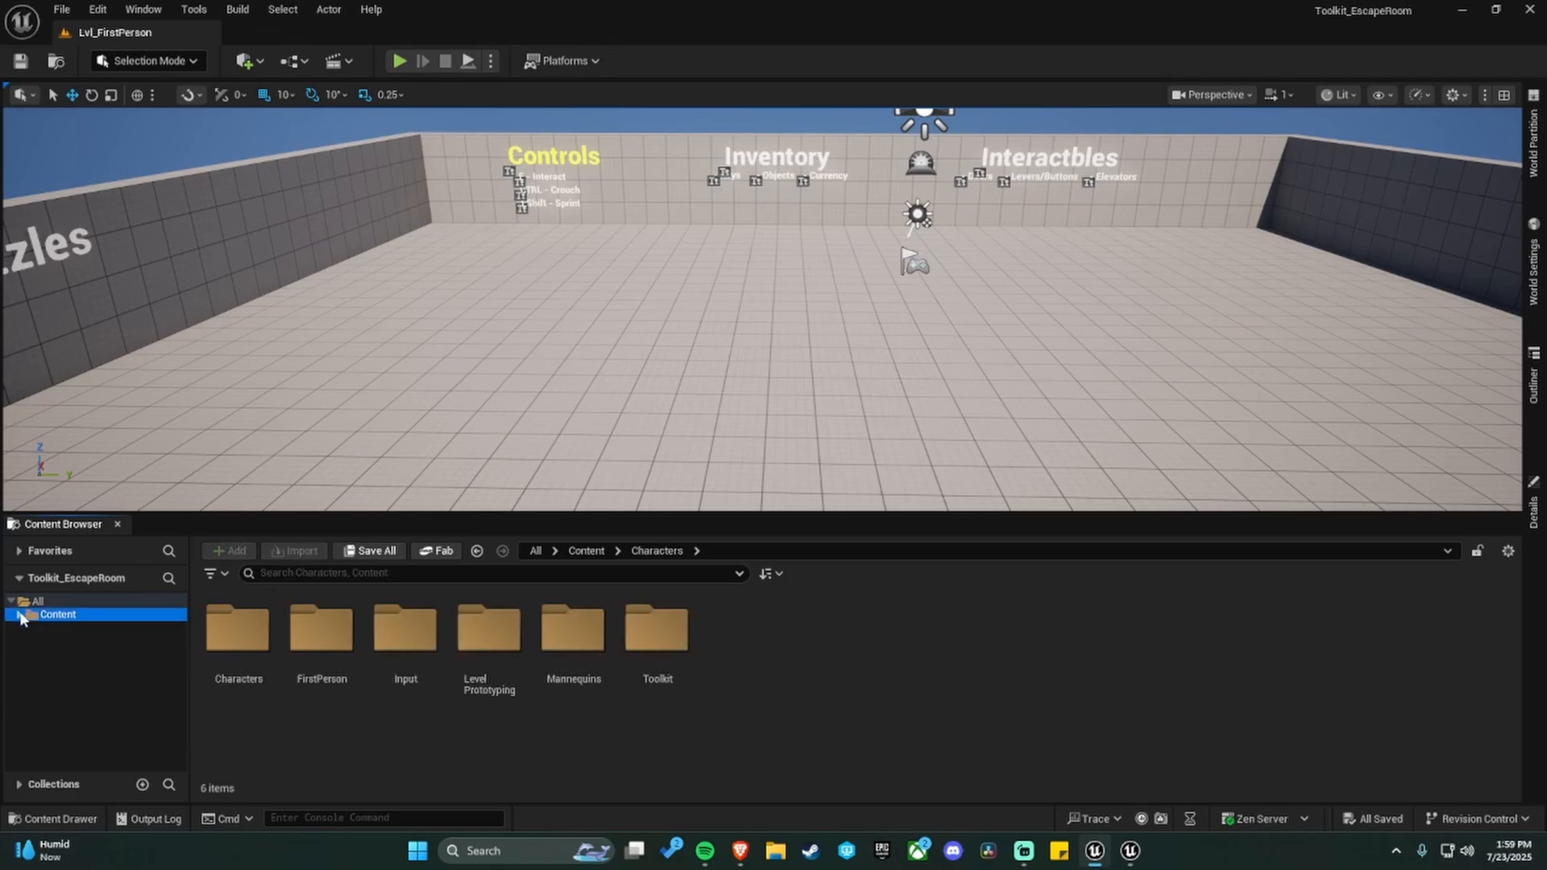
pyautogui.click(21, 616)
pyautogui.click(72, 642)
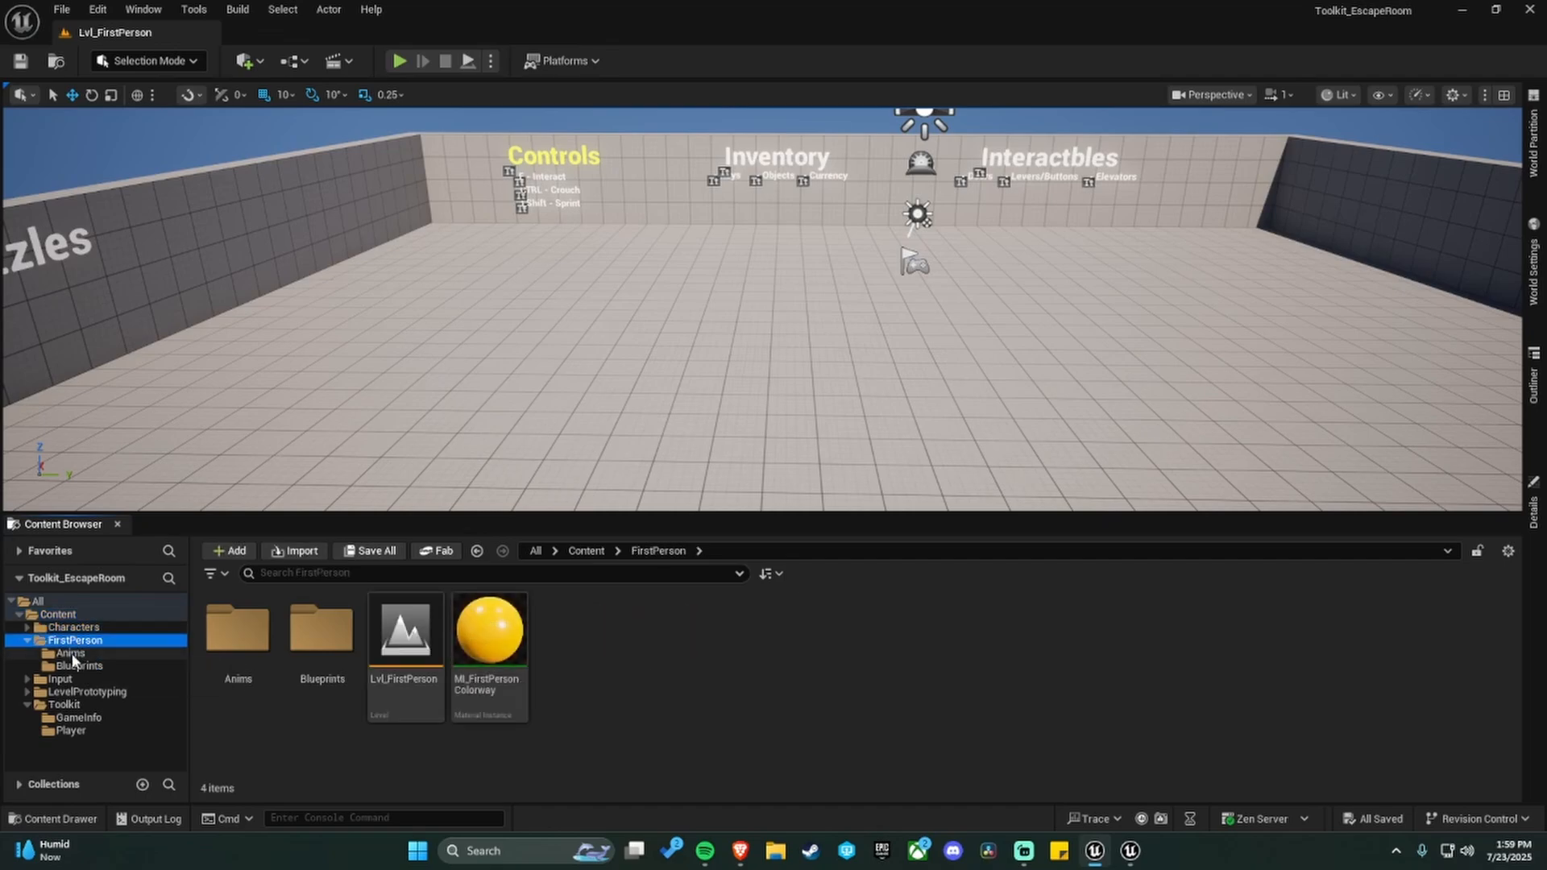
pyautogui.doubleClick(351, 675)
pyautogui.click(28, 642)
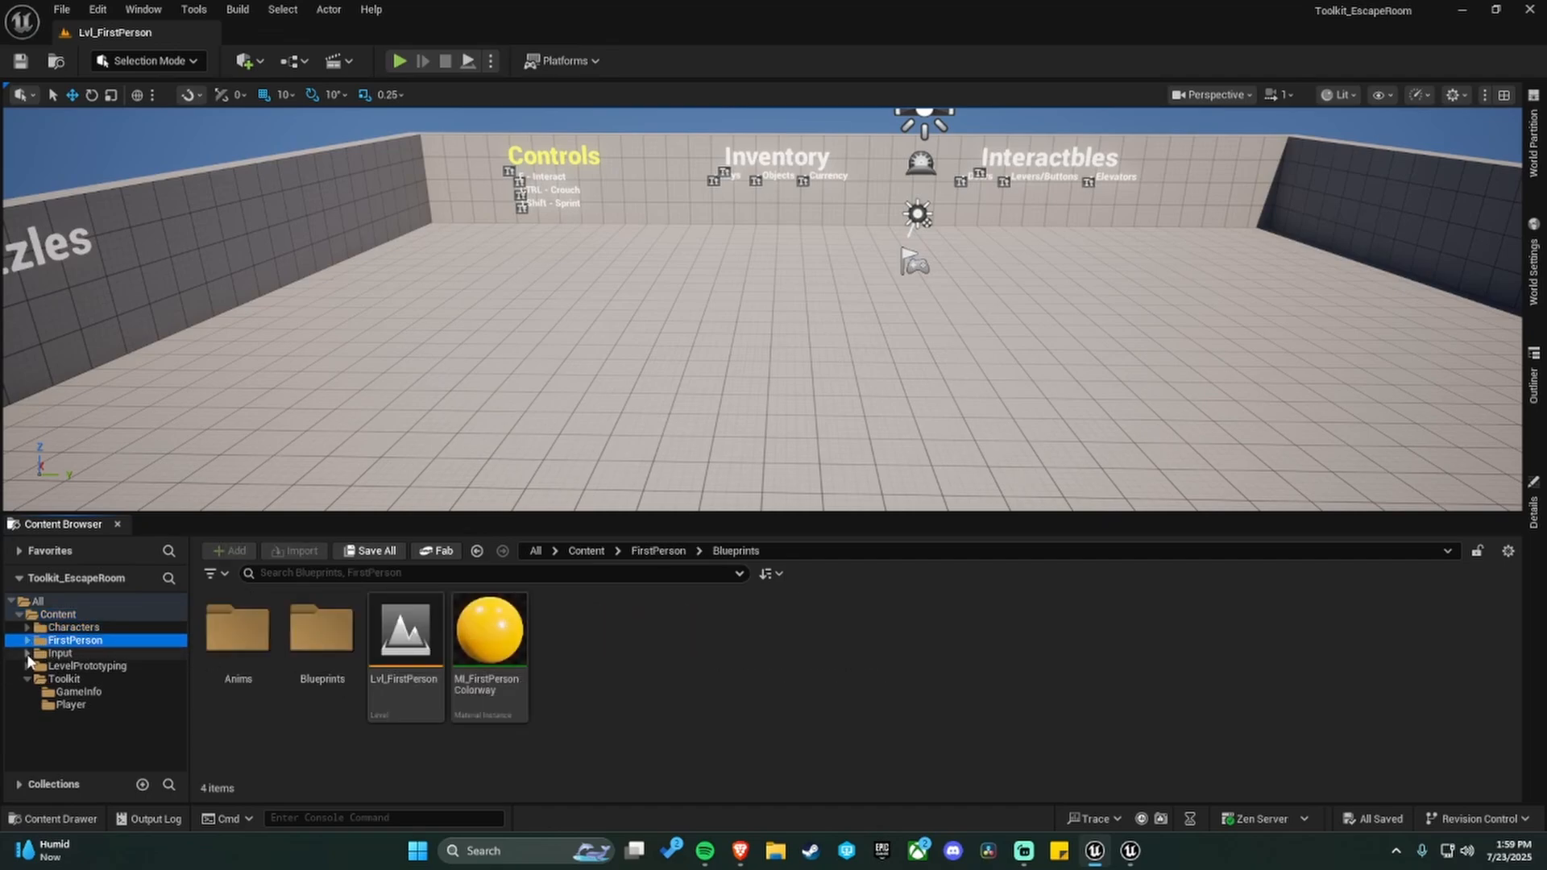
# Move the IMC_Default and IMC_MouseLook input mapping contexts from the Input folder into Toolkit/Player.
pyautogui.click(58, 653)
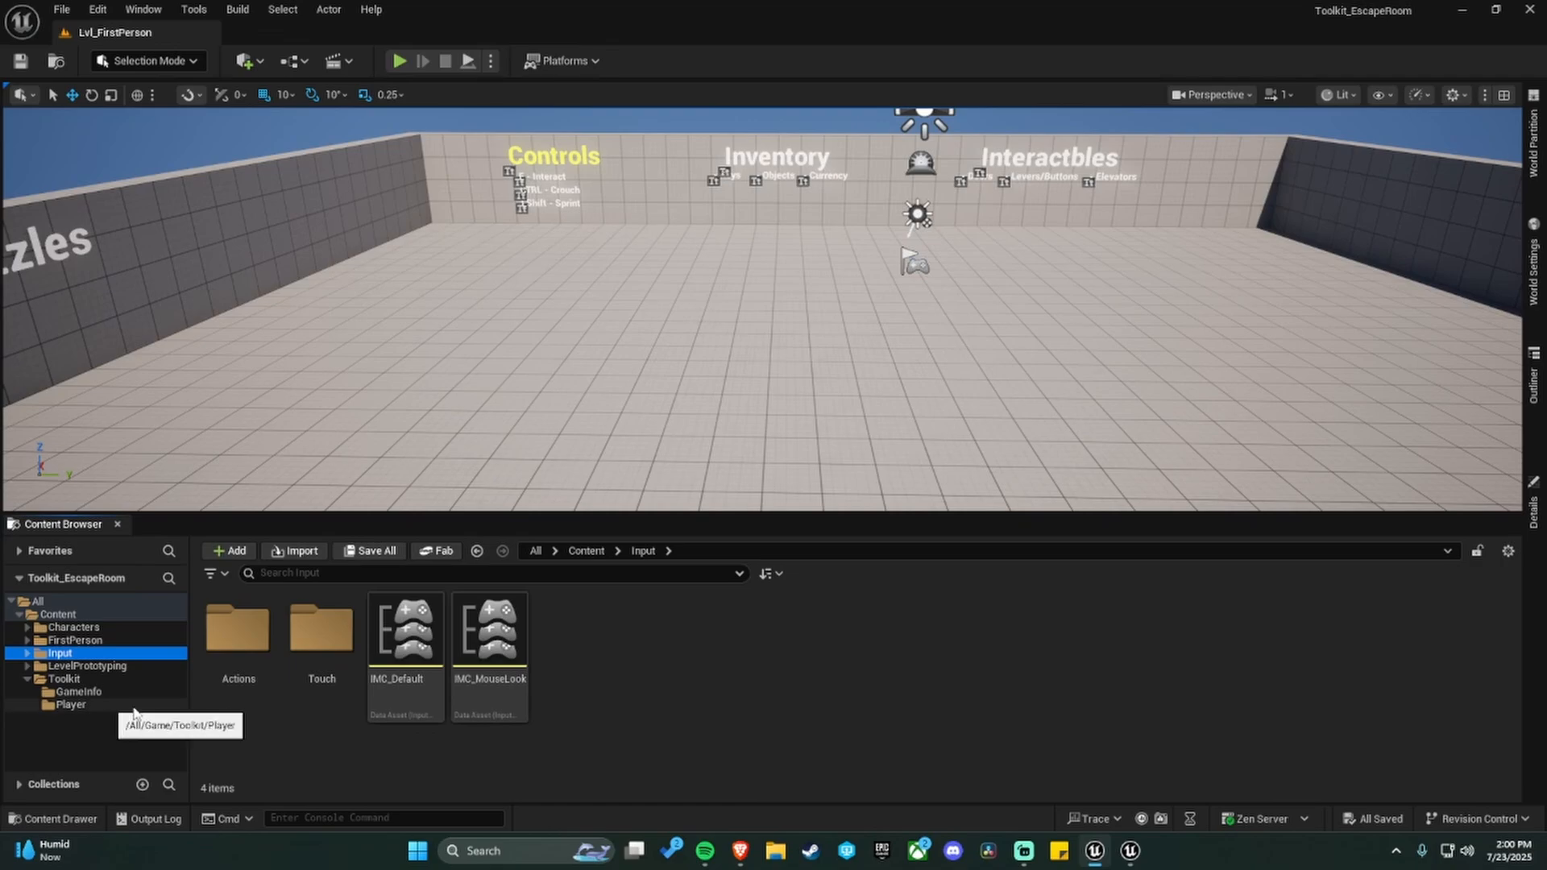
pyautogui.click(416, 684)
pyautogui.keyDown('shift'); pyautogui.click(490, 694); pyautogui.keyUp('shift')
pyautogui.moveTo(414, 670); pyautogui.dragTo(78, 709)
pyautogui.click(145, 745)
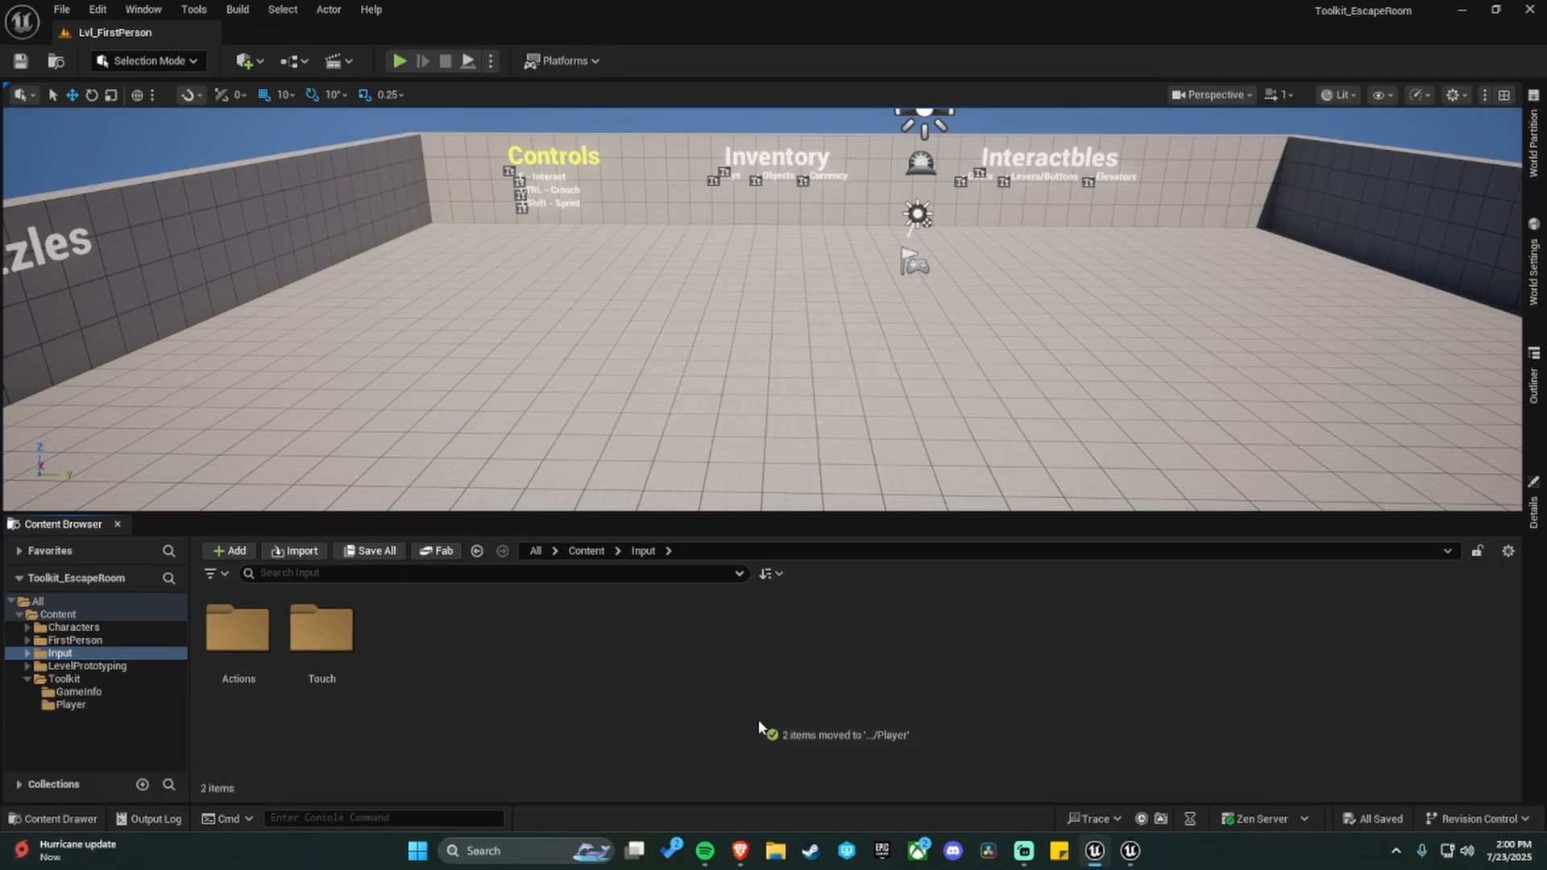
# Check the input actions in Input/Actions and move the whole Actions folder into Toolkit/Player.
pyautogui.doubleClick(246, 649)
pyautogui.click(249, 675)
pyautogui.keyDown('shift'); pyautogui.click(490, 669); pyautogui.keyUp('shift')
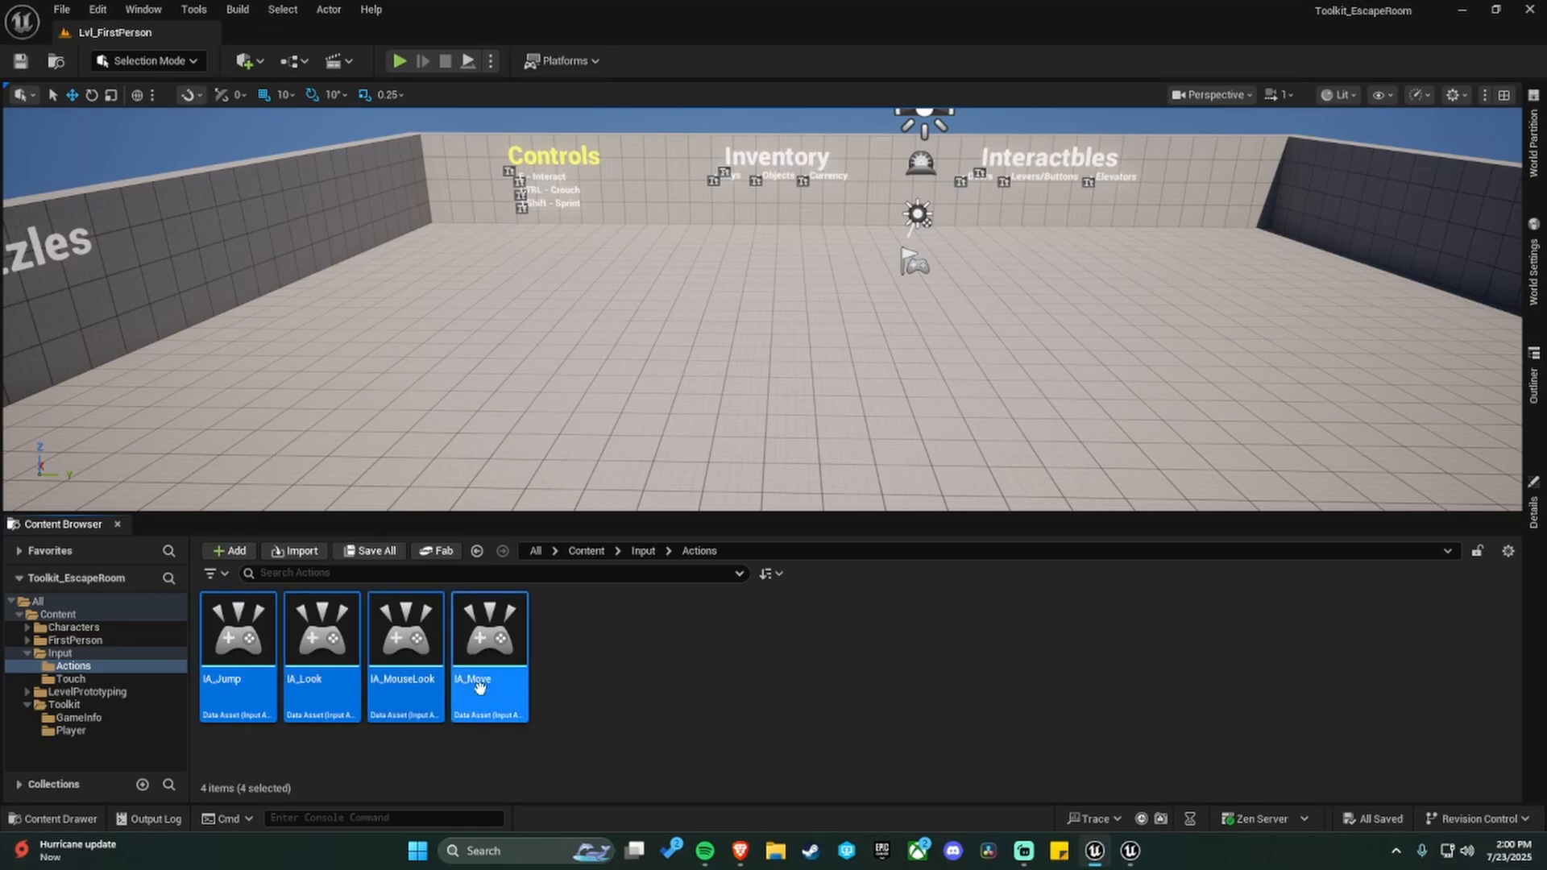
pyautogui.click(71, 653)
pyautogui.click(238, 631)
pyautogui.moveTo(237, 633); pyautogui.dragTo(75, 730)
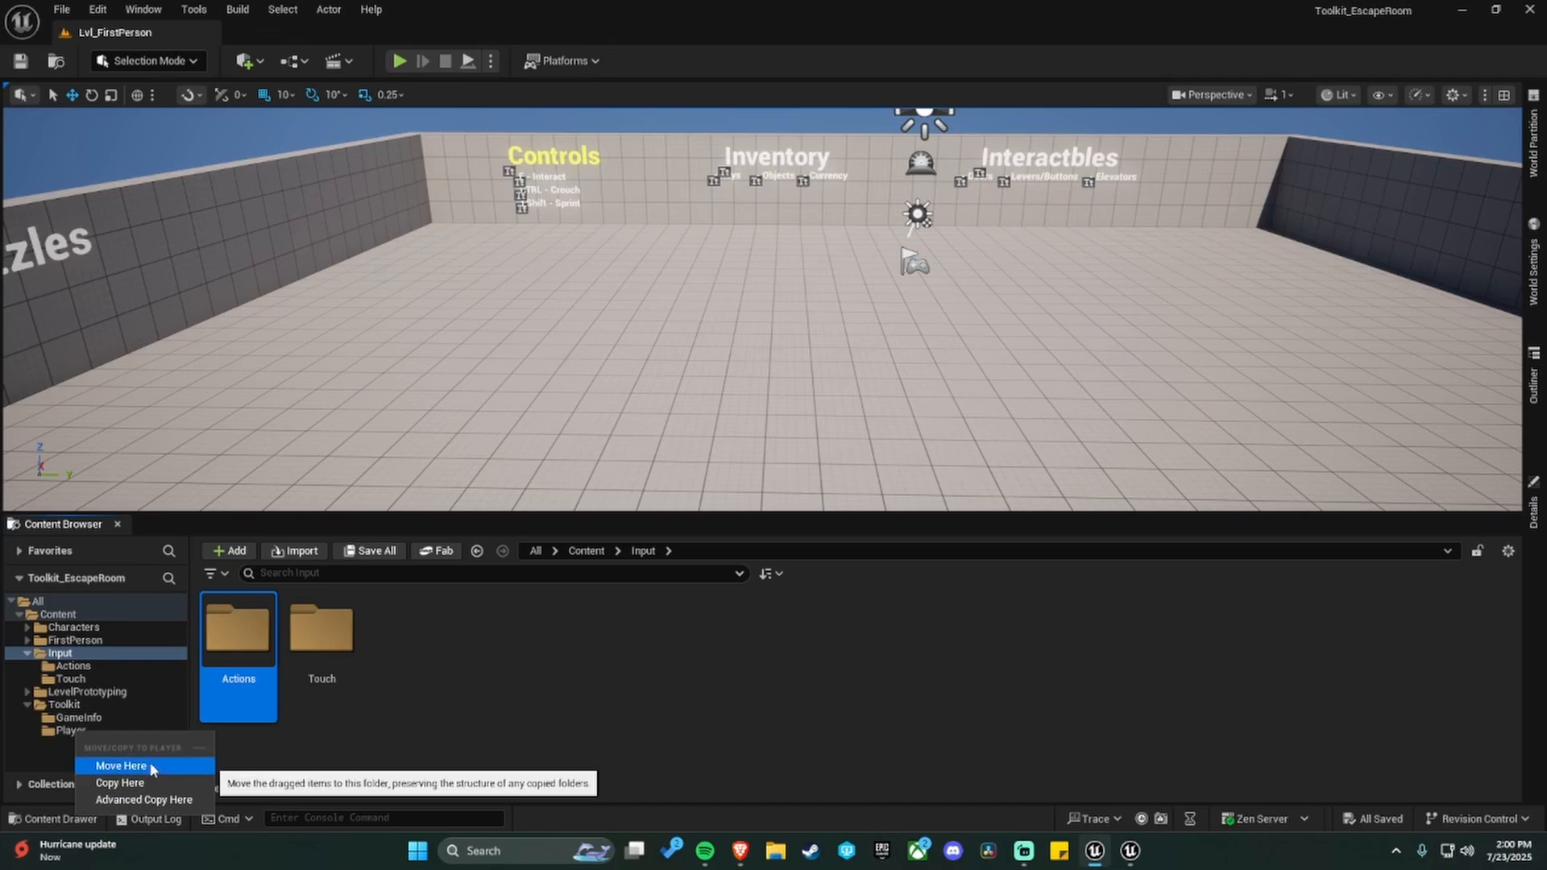
pyautogui.click(149, 762)
# Update the Content folder's redirector references again and open the Toolkit/Player folder.
pyautogui.rightClick(58, 614)
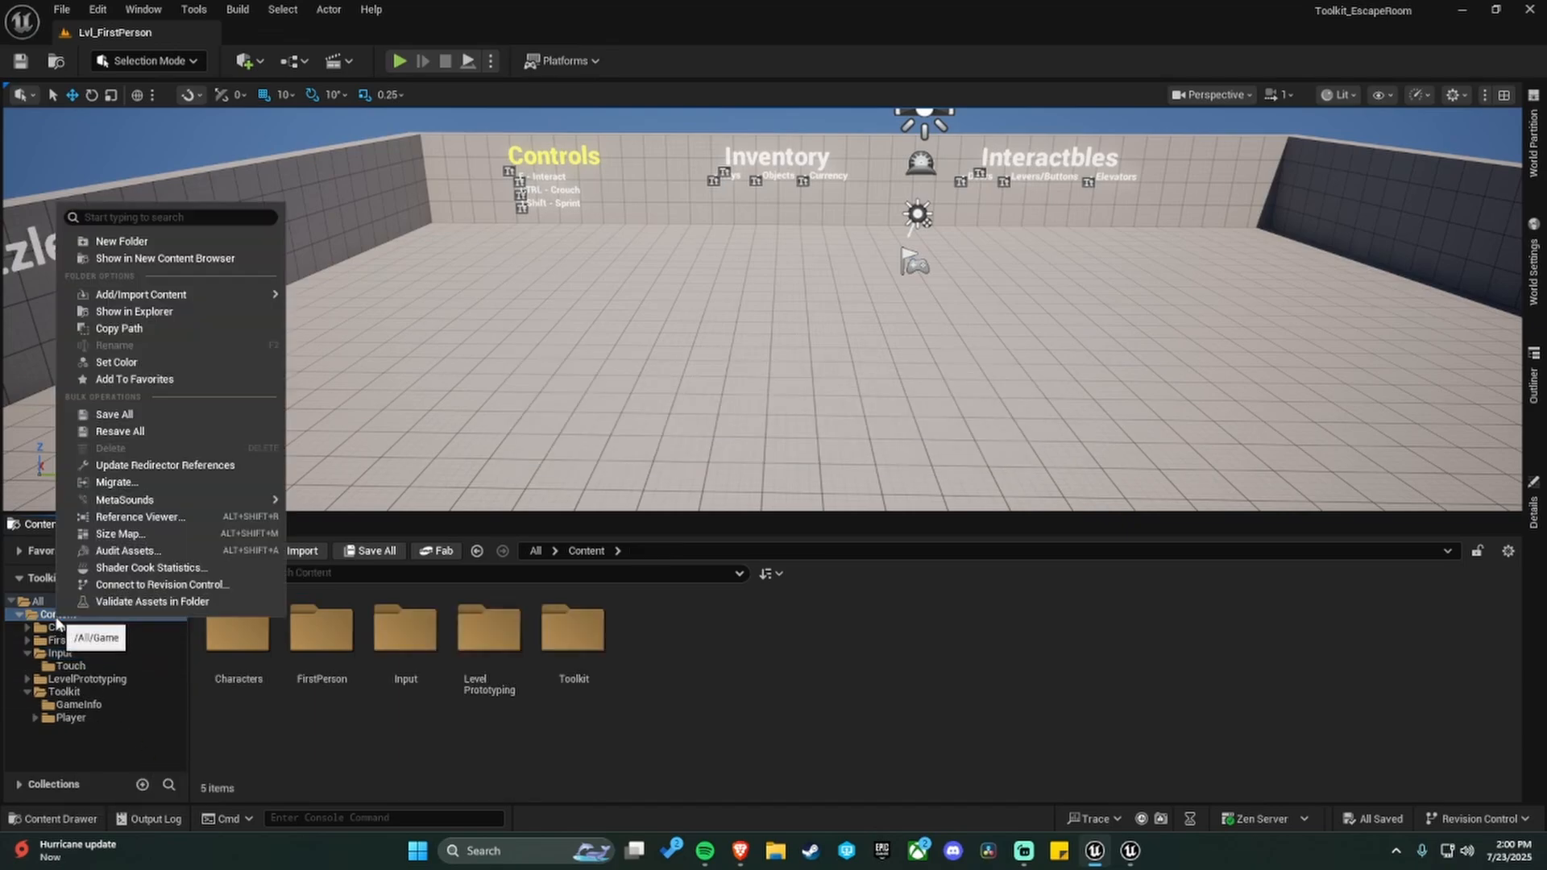
pyautogui.click(178, 466)
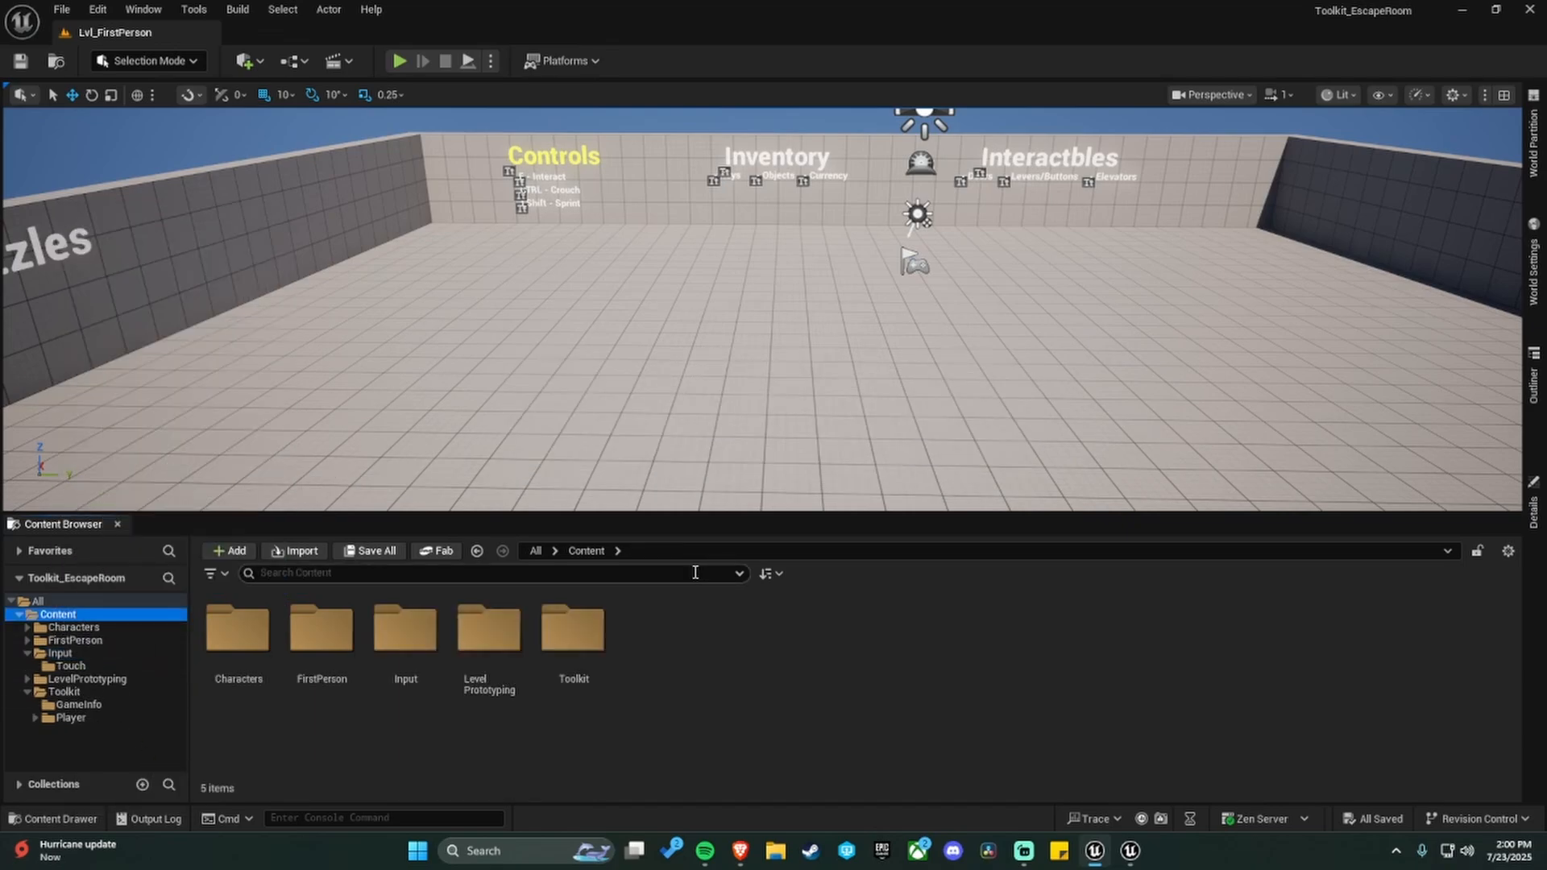
pyautogui.click(91, 713)
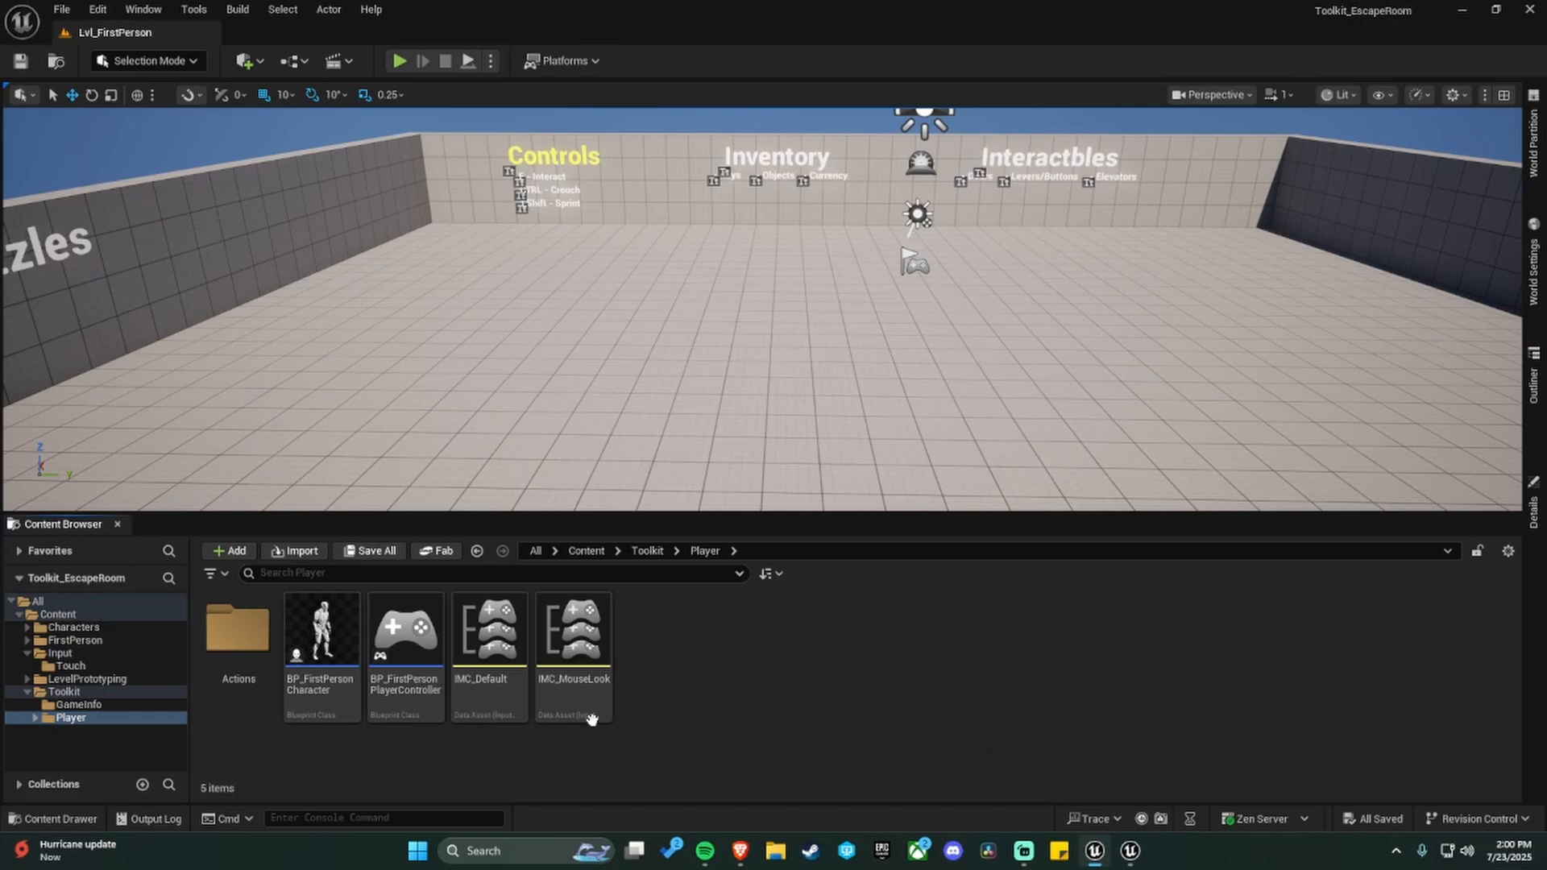
# Move IMC_Default and IMC_MouseLook from the Player folder into its Actions subfolder.
pyautogui.click(239, 636)
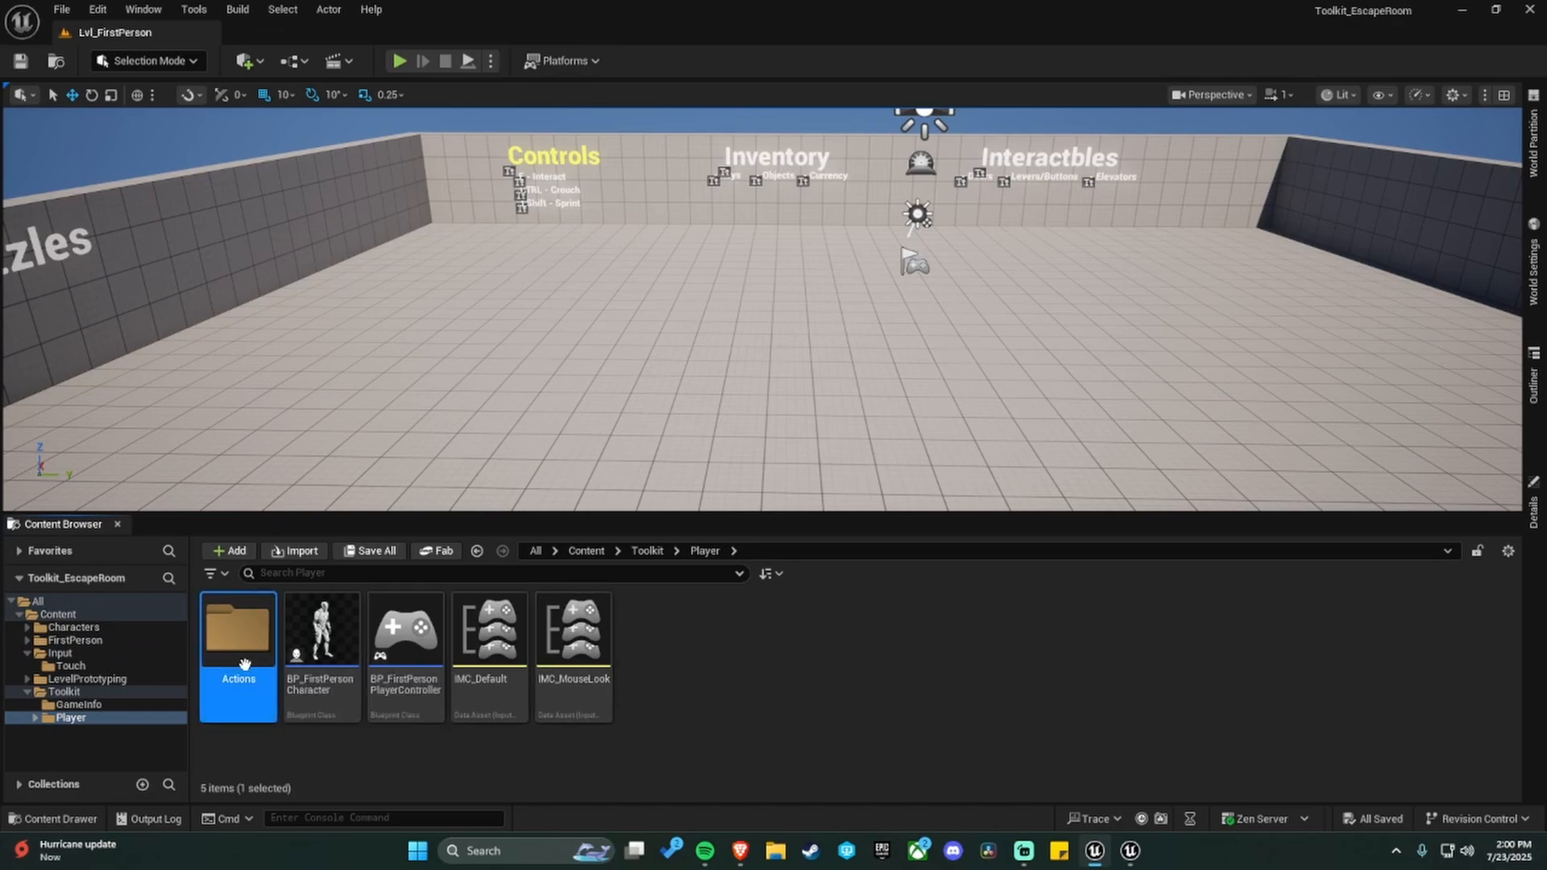
pyautogui.click(1033, 711)
pyautogui.click(509, 706)
pyautogui.keyDown('ctrl'); pyautogui.click(567, 705); pyautogui.keyUp('ctrl')
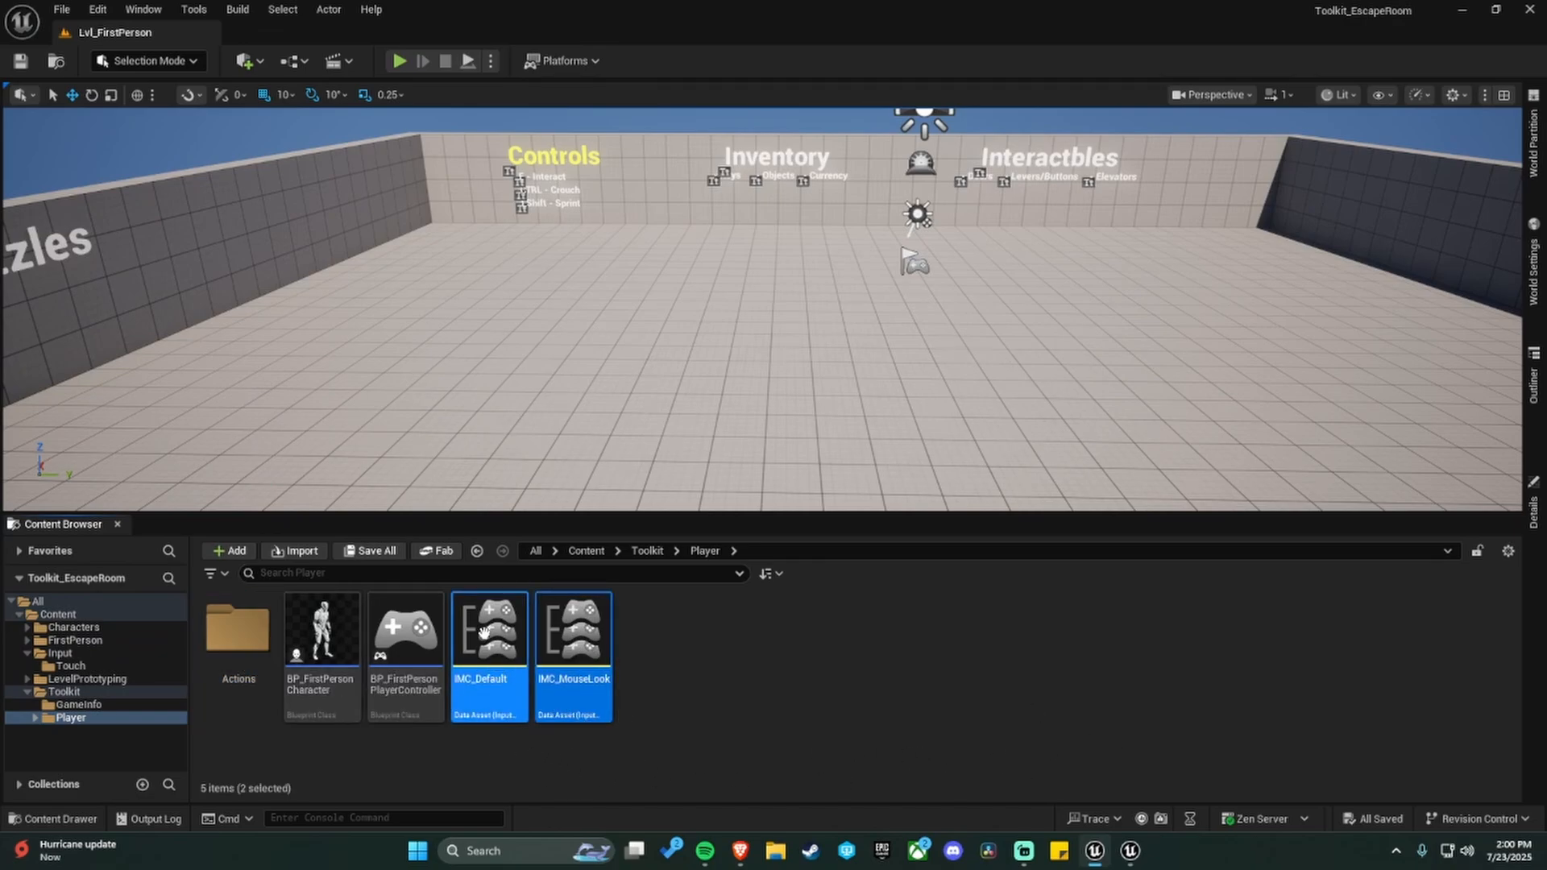
pyautogui.moveTo(483, 633); pyautogui.dragTo(240, 646)
pyautogui.click(310, 697)
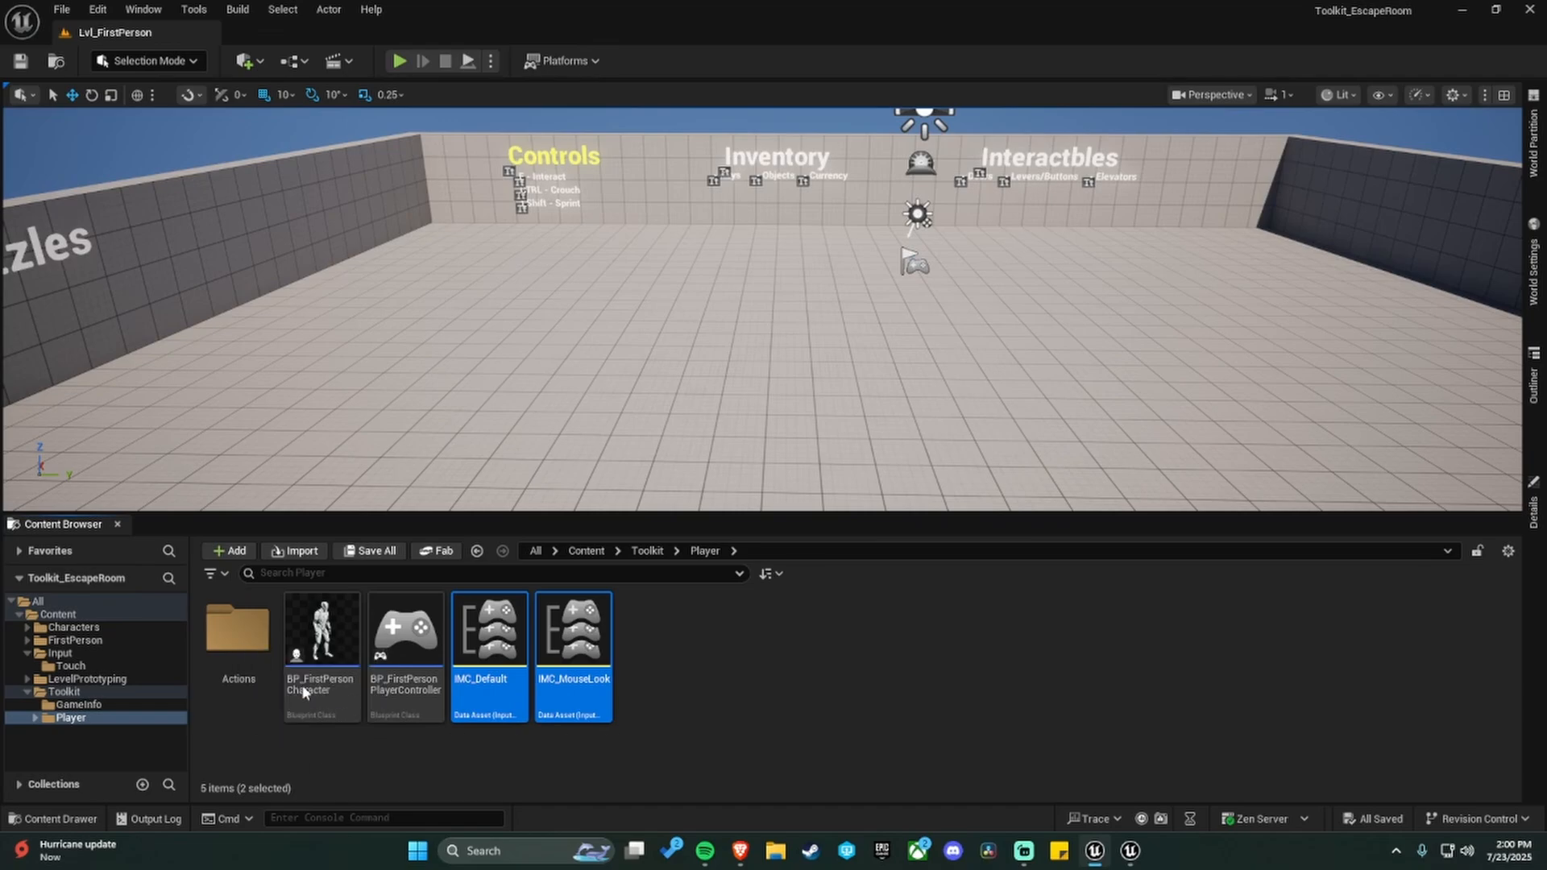
# Update the Toolkit folder's redirector references and open its Player subfolder.
pyautogui.click(238, 632)
pyautogui.rightClick(87, 695)
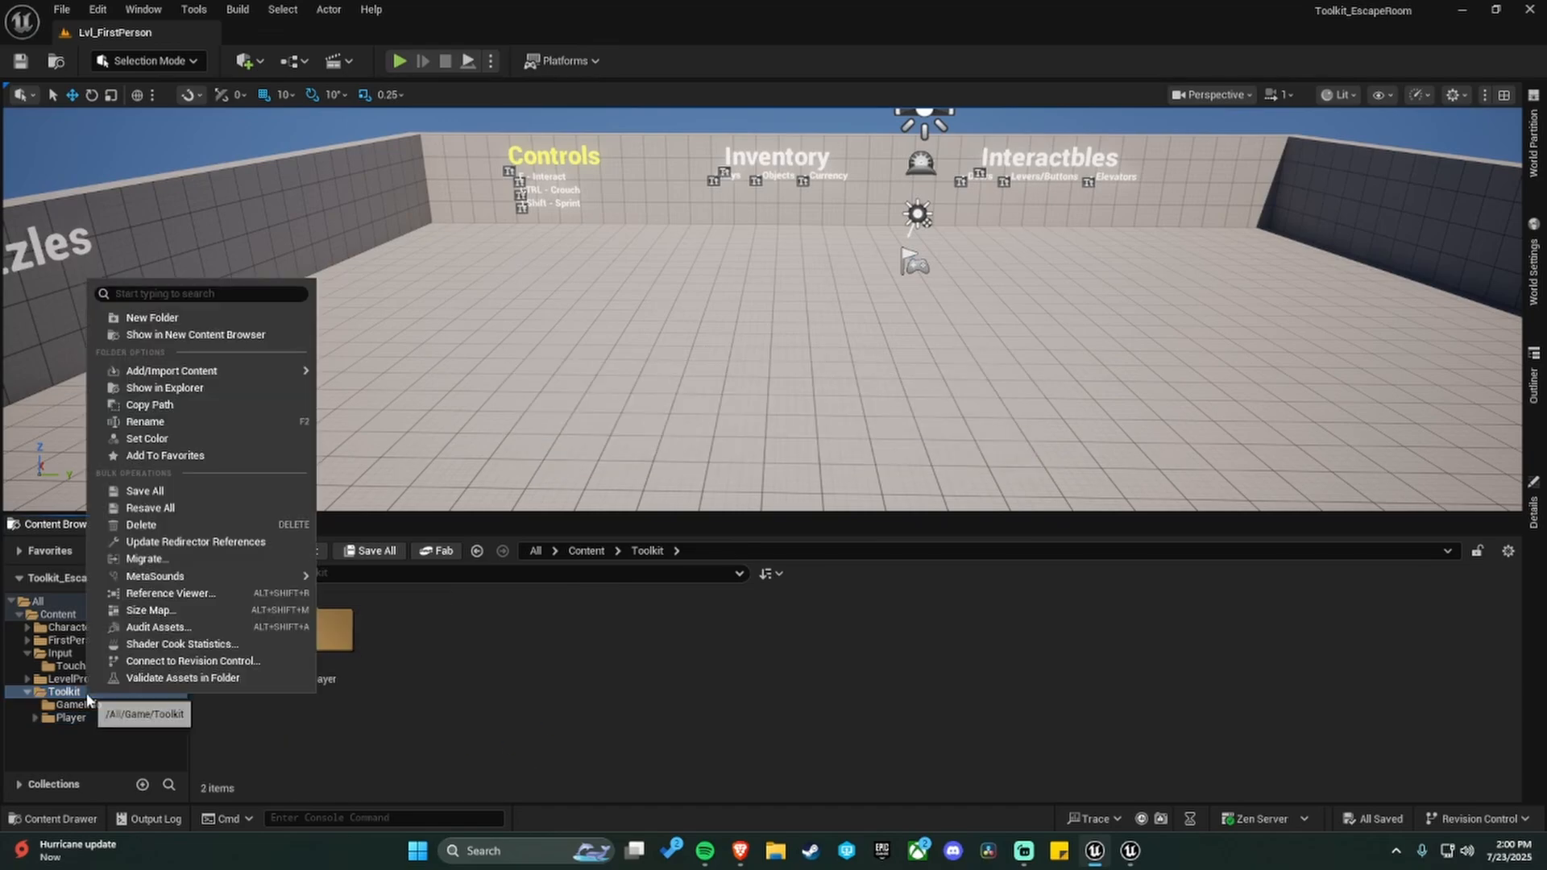
pyautogui.click(211, 542)
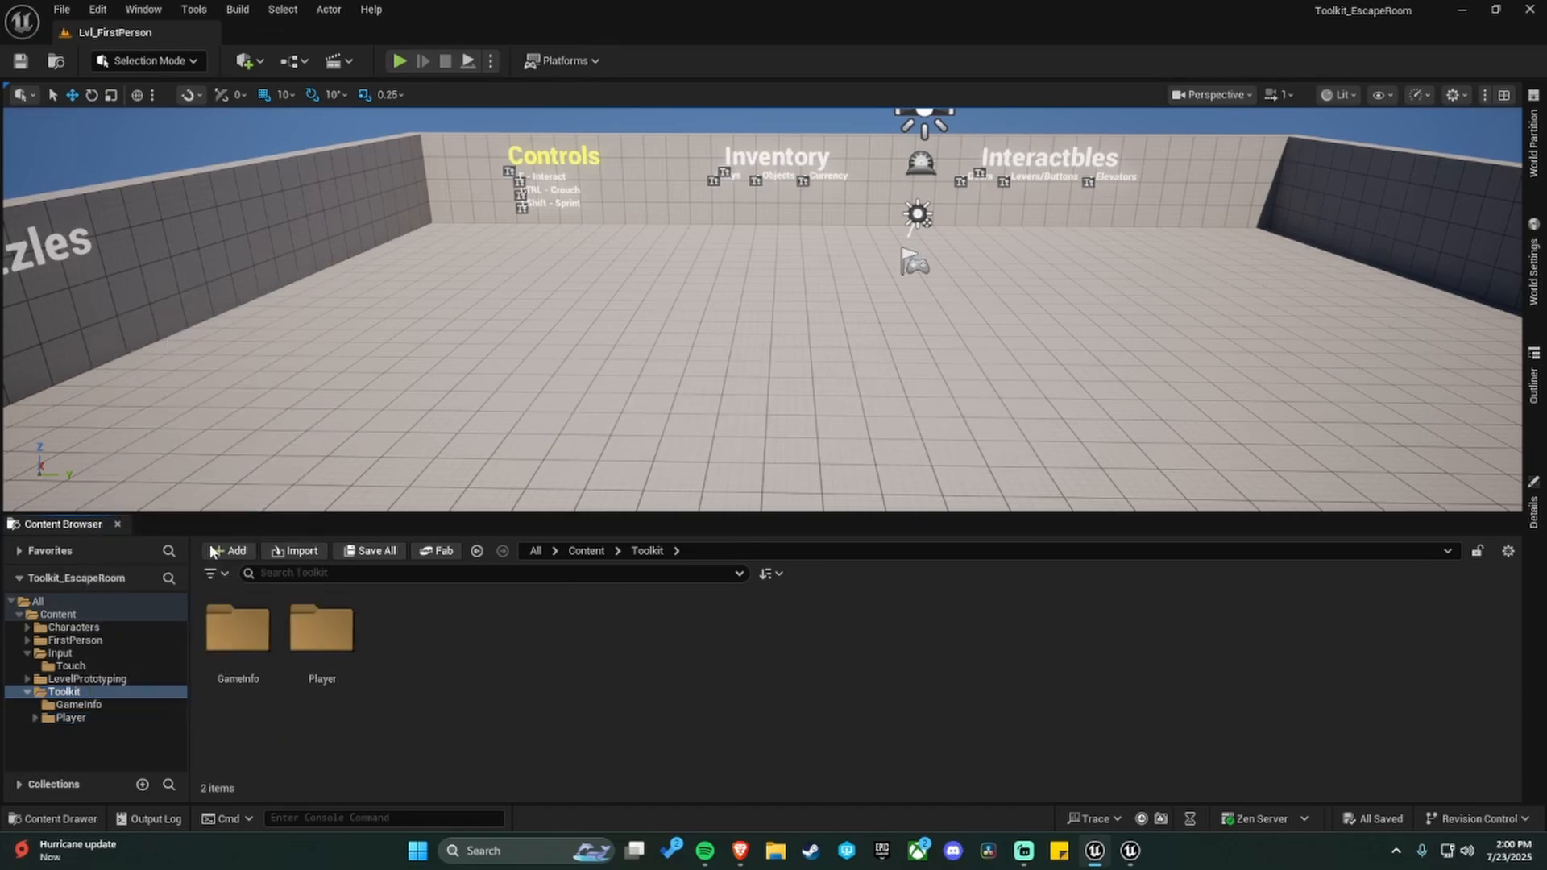
pyautogui.click(86, 717)
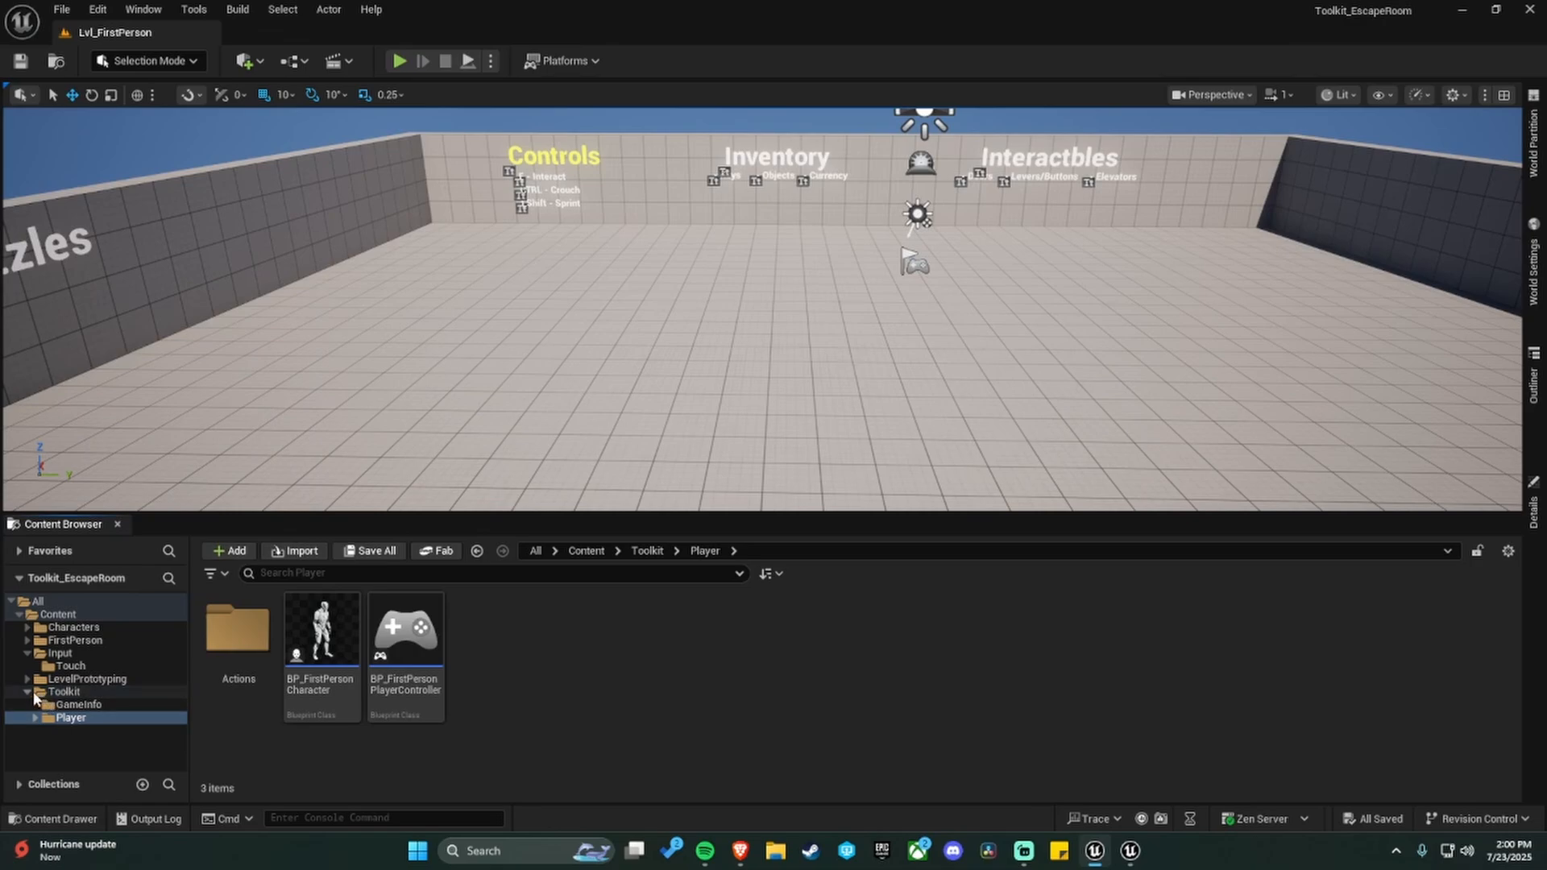
# Collapse and re-expand the Content folder tree, and look through Toolkit's Player and GameInfo subfolders.
pyautogui.click(60, 692)
pyautogui.click(19, 615)
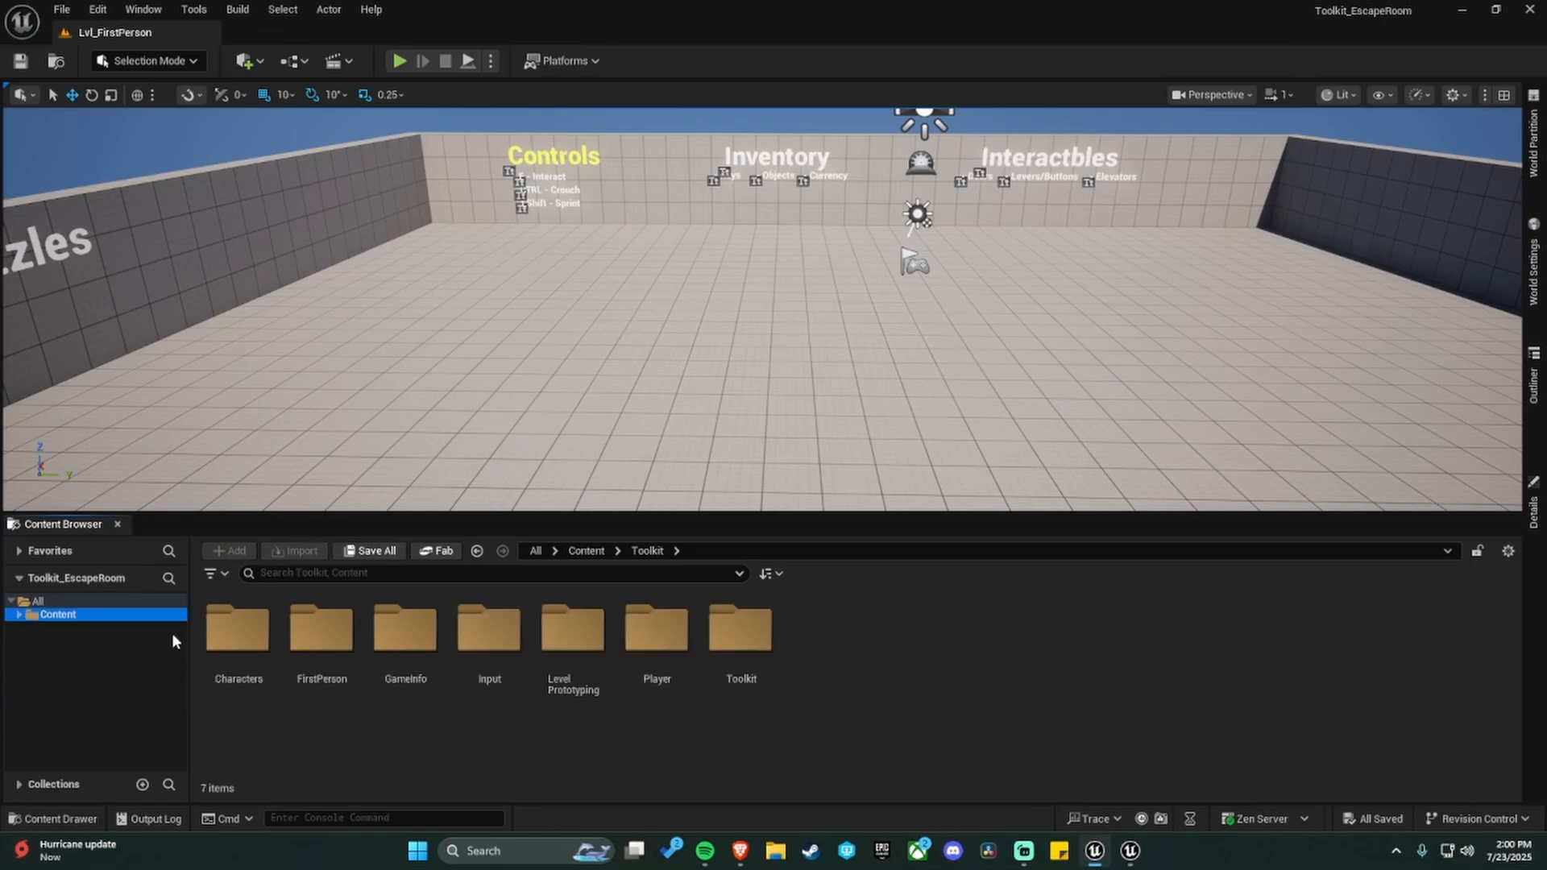
pyautogui.click(18, 615)
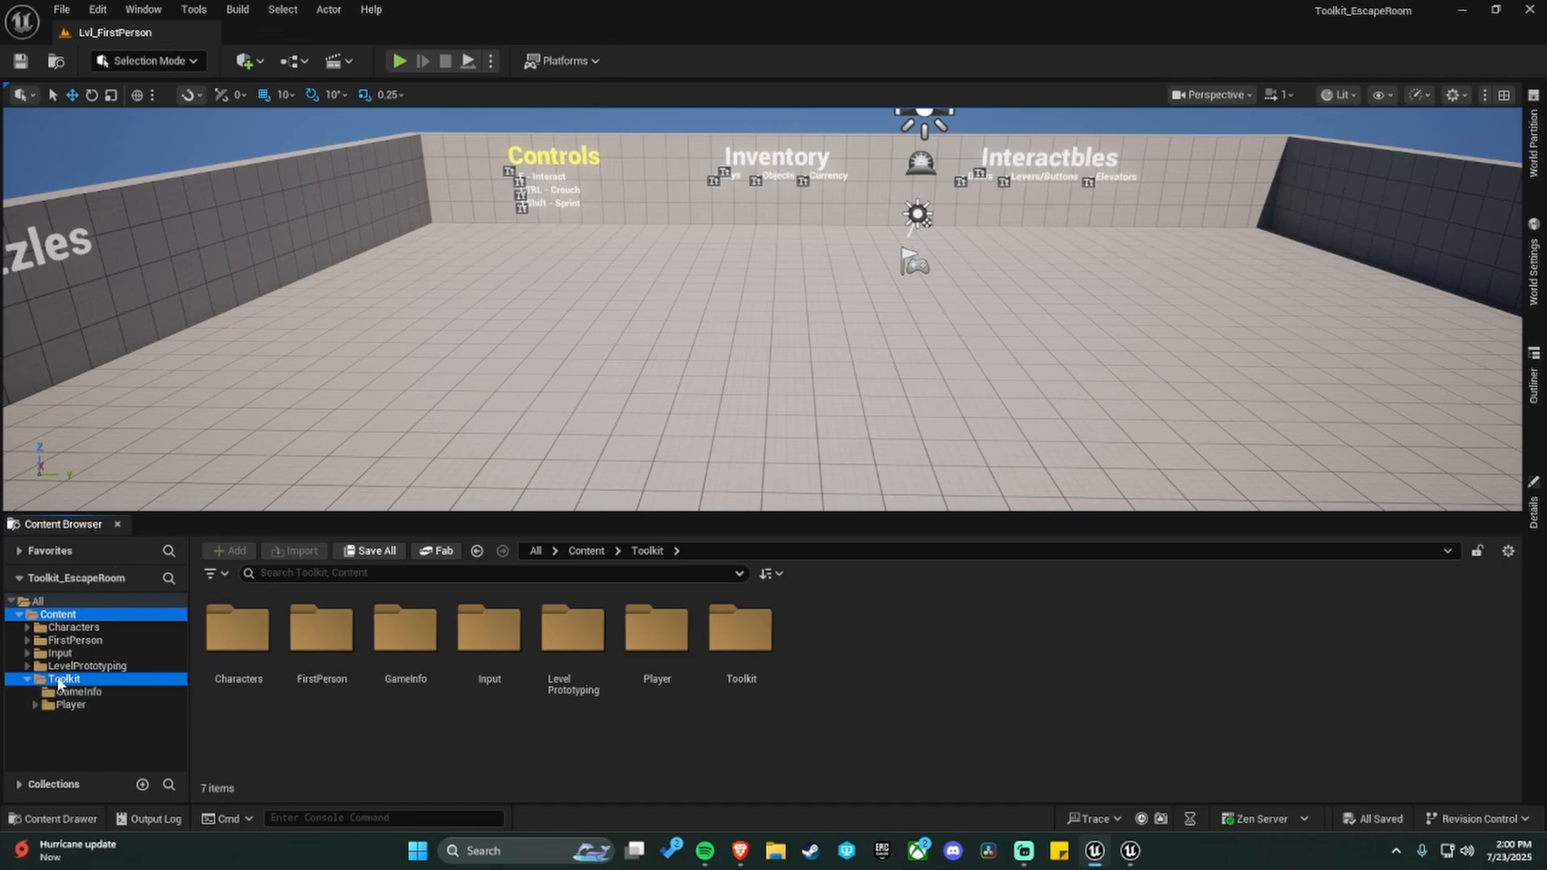
pyautogui.click(65, 705)
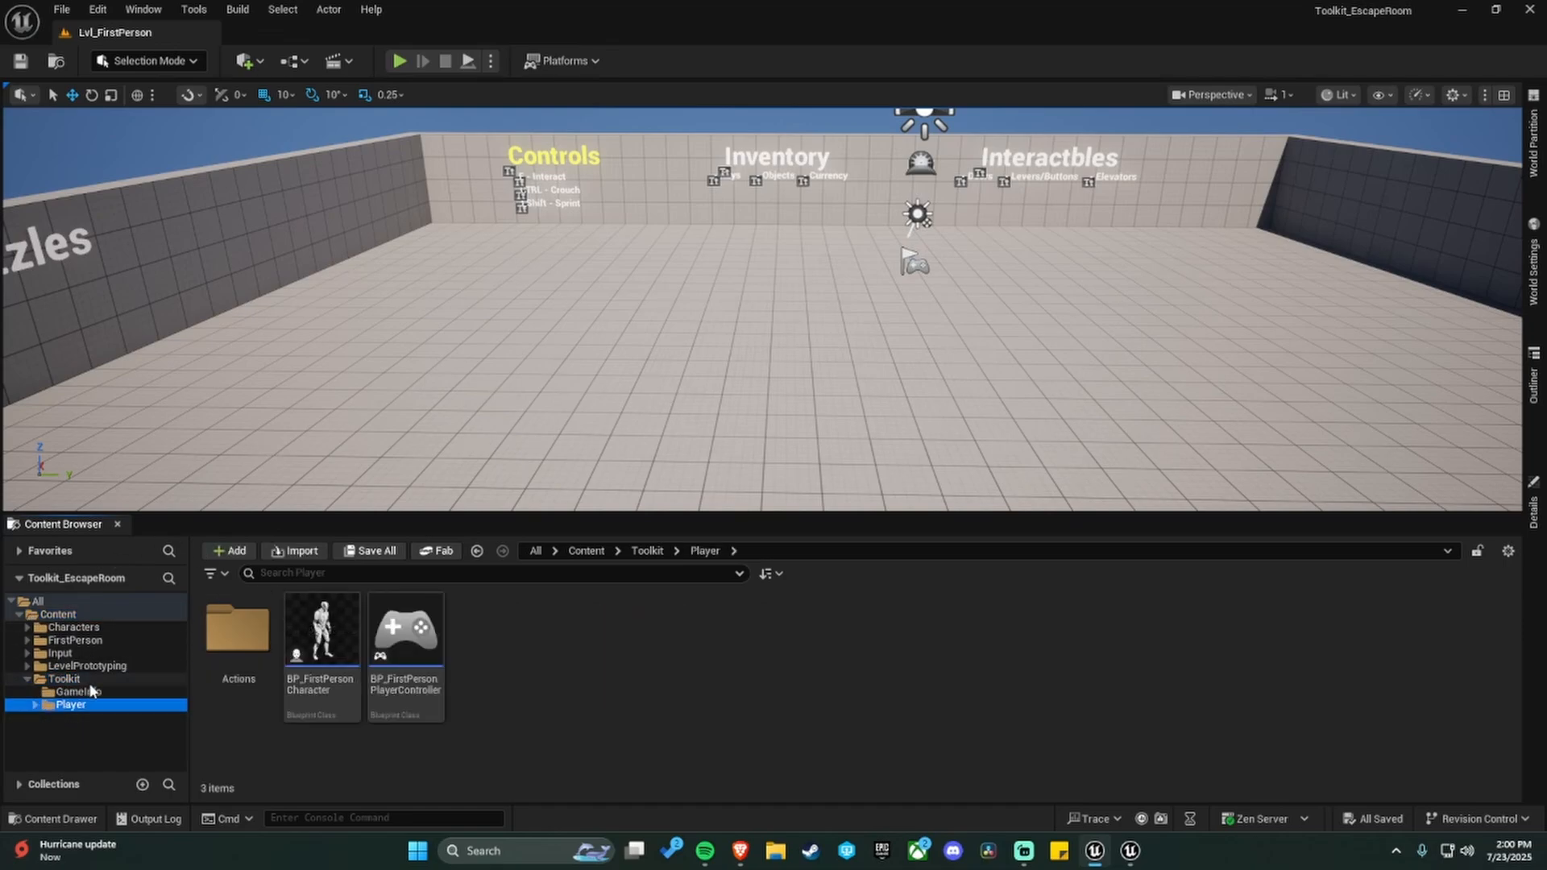
pyautogui.click(85, 692)
# Add the Toolkit folder to the favorites, expand the Favorites list and select Toolkit there.
pyautogui.rightClick(68, 679)
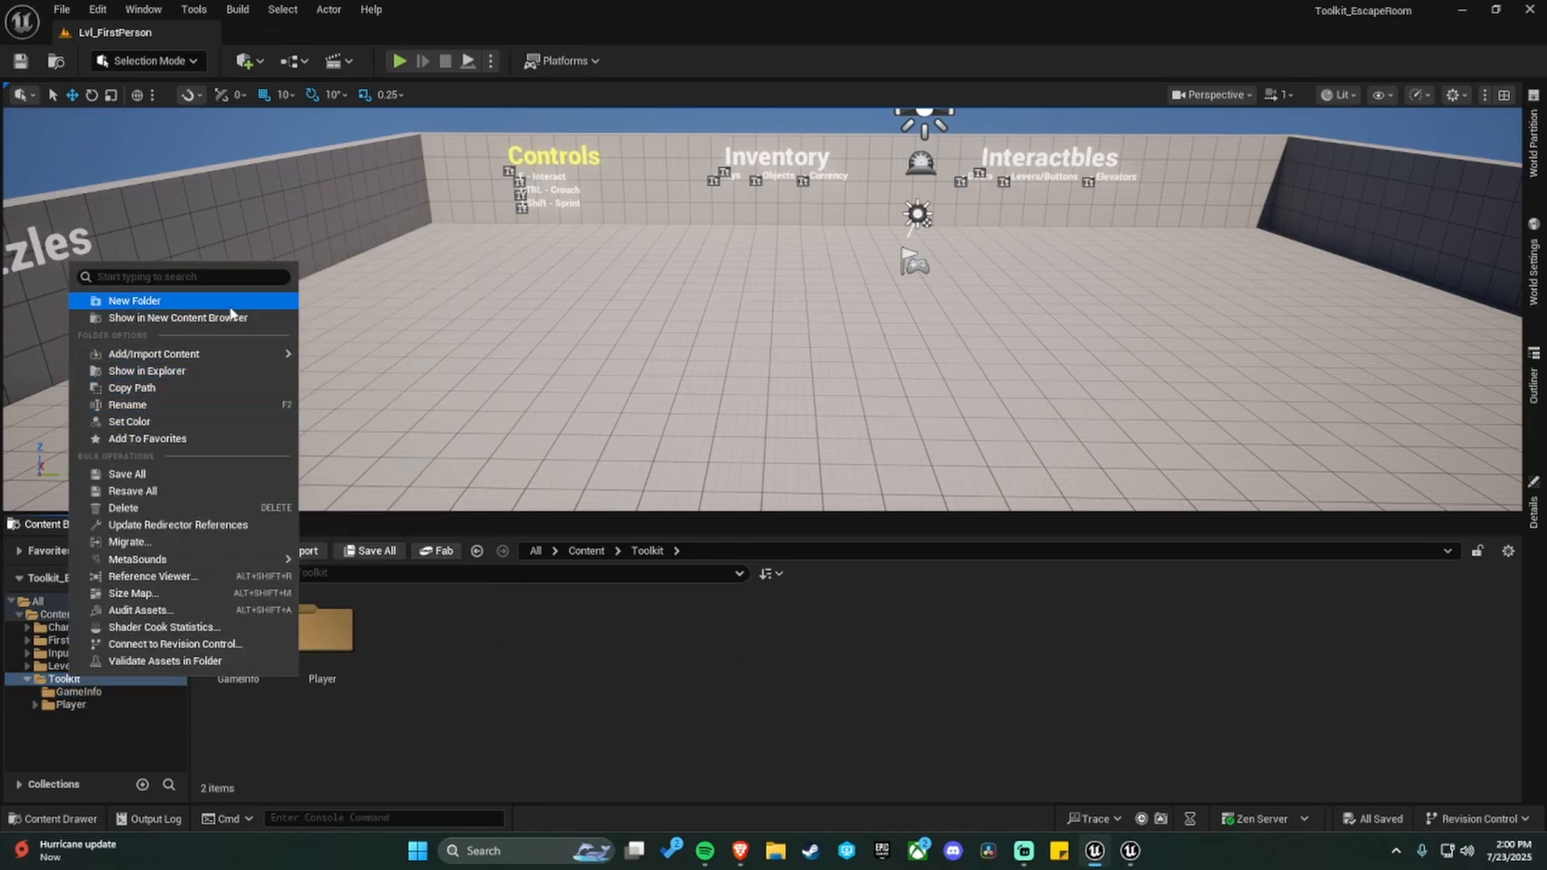
pyautogui.click(194, 440)
pyautogui.click(20, 550)
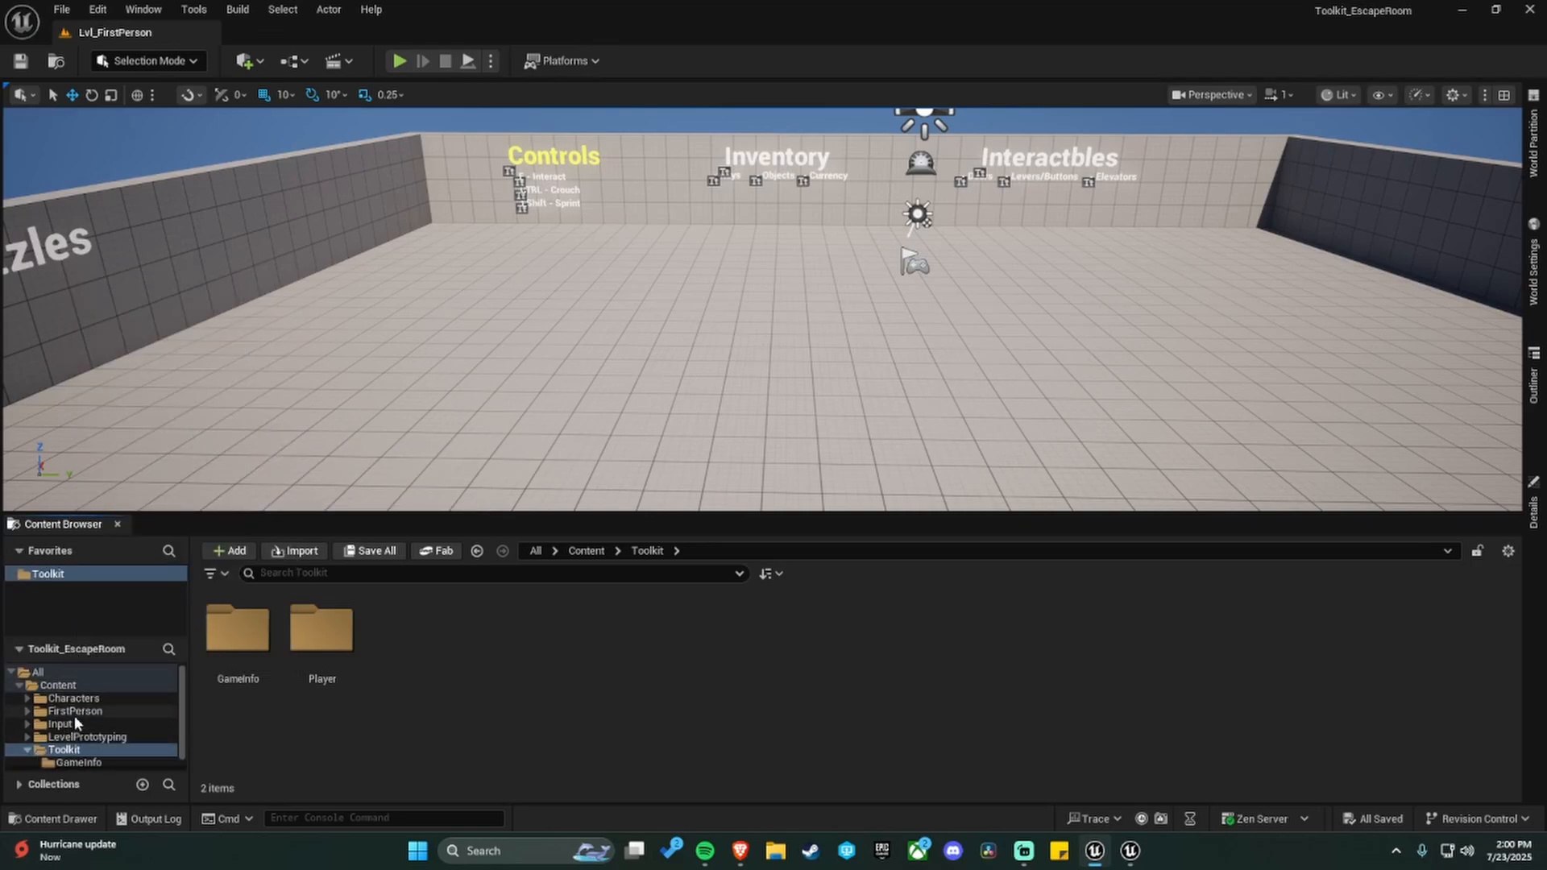
pyautogui.click(104, 573)
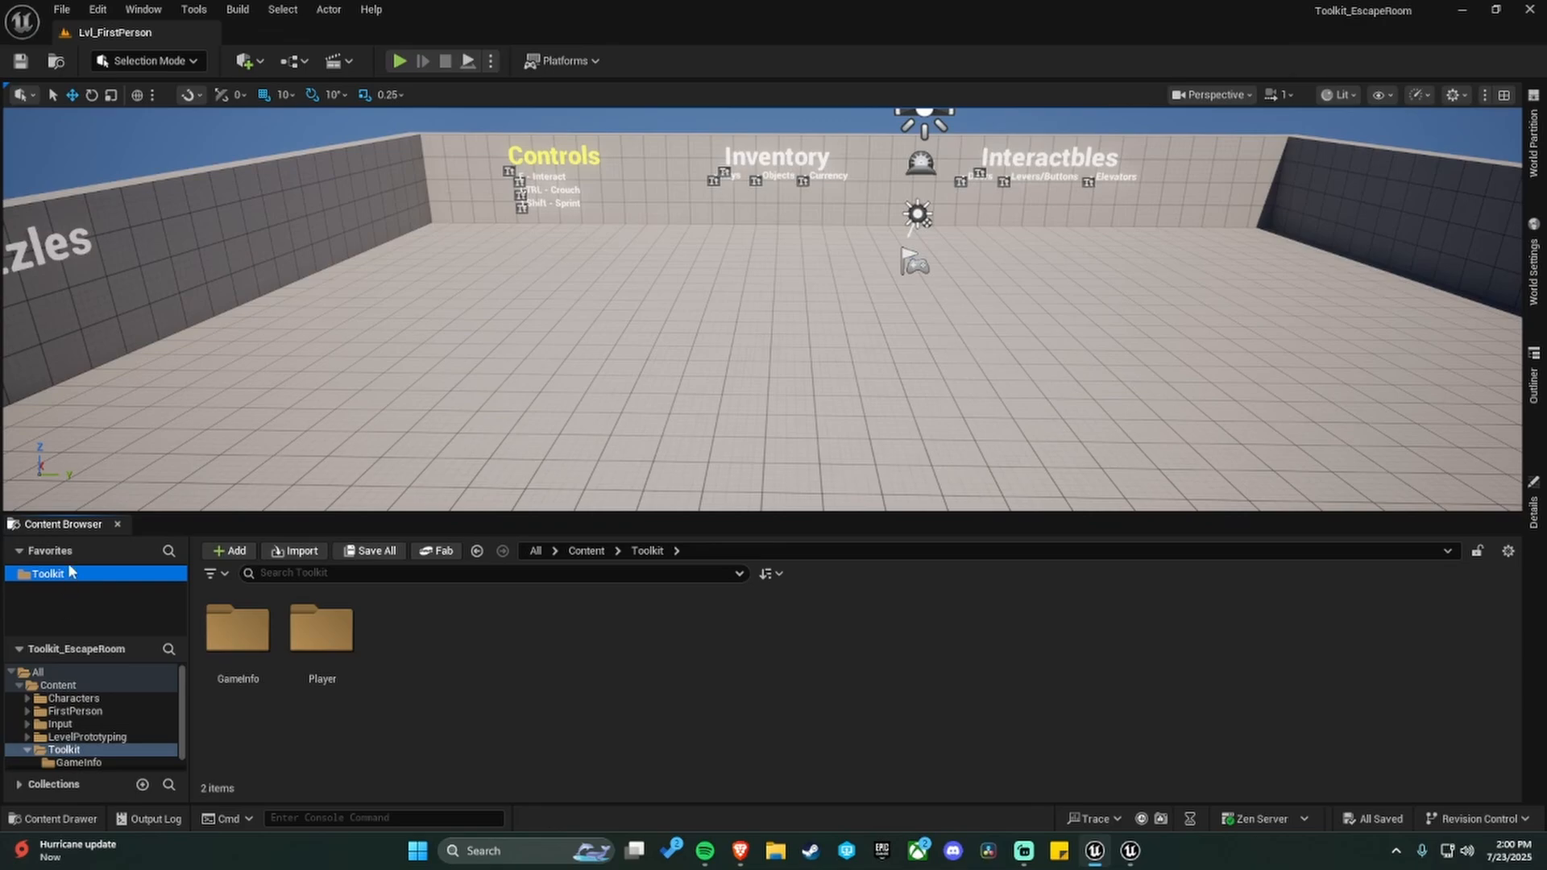